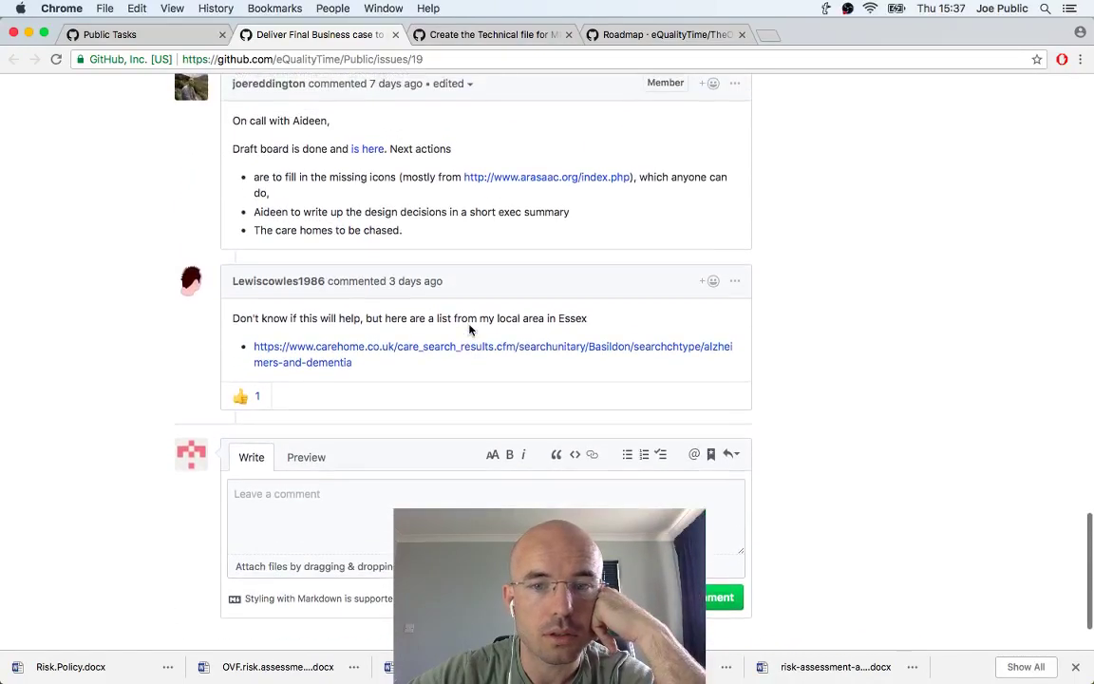
Add a thumbs-up reaction to the comment linking the list of care homes in Essex
left_click(711, 283)
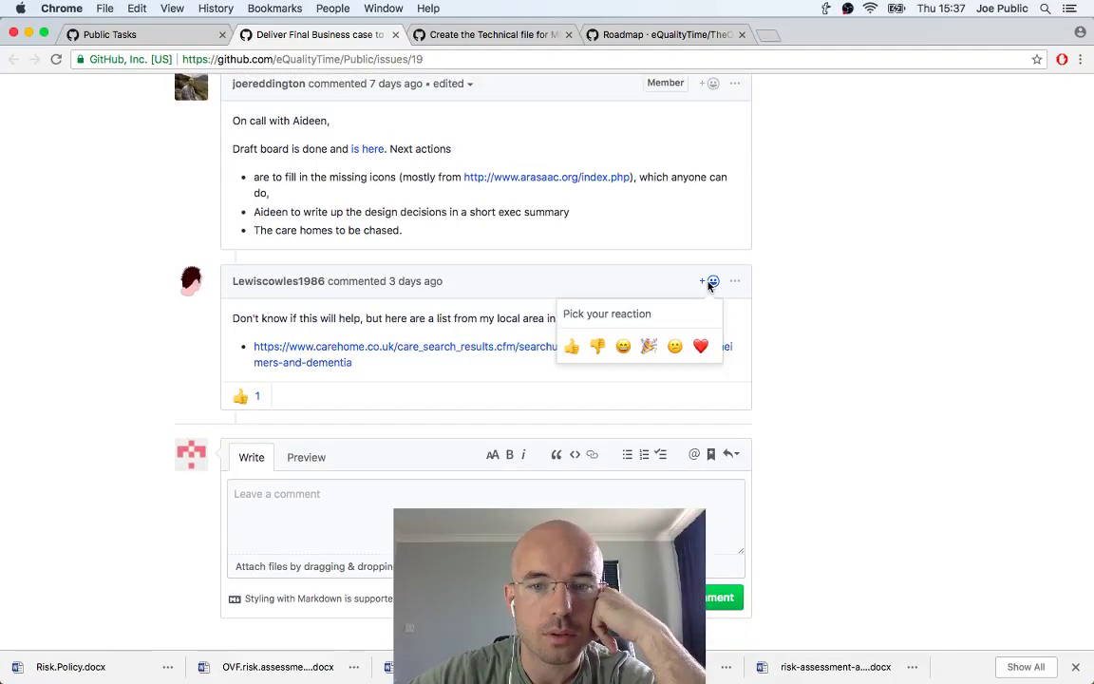
left_click(571, 348)
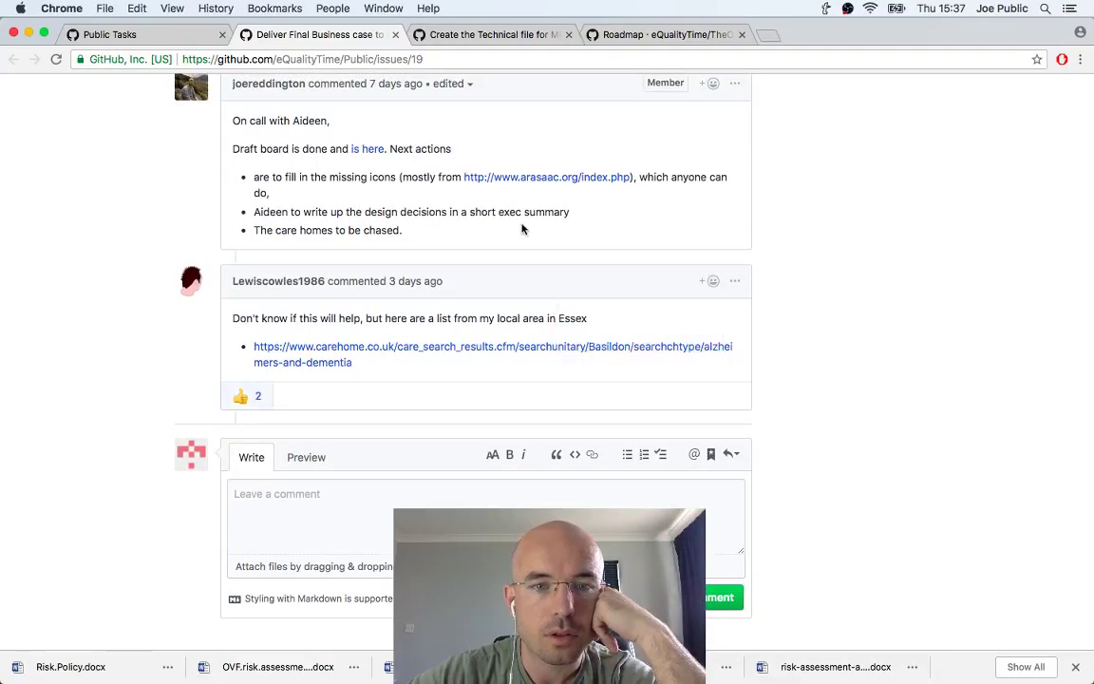
Begin a new comment on the issue with the opening line "Okay, lets have an update."
scroll(521, 229, "up", 3)
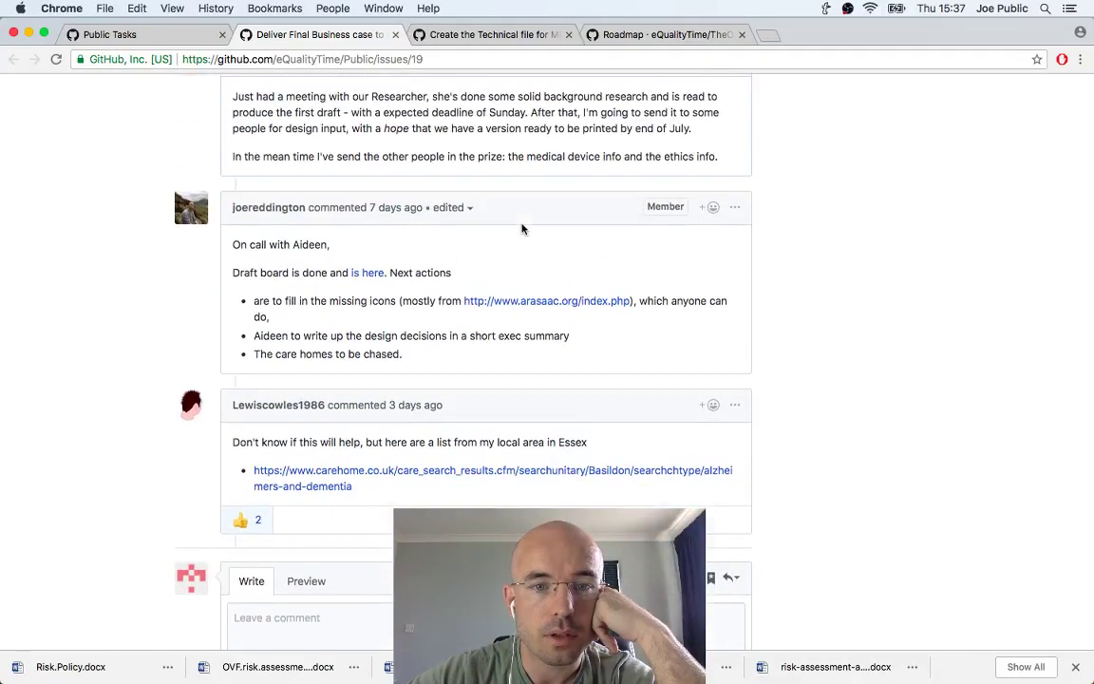
scroll(521, 228, "down", 2)
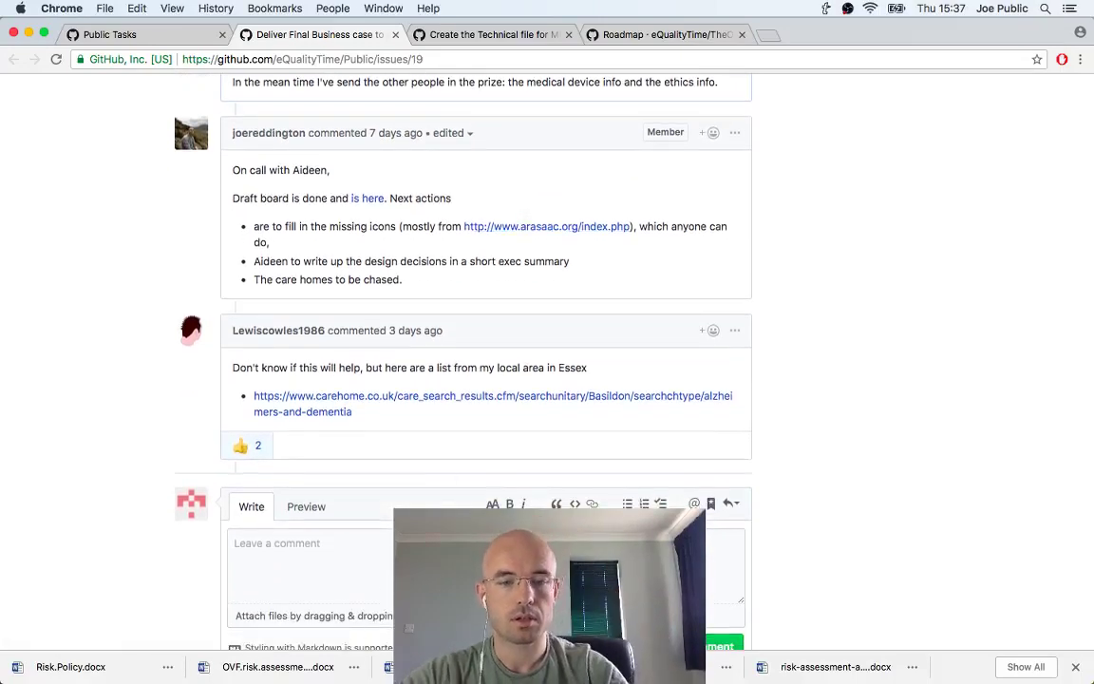
left_click(474, 565)
type("Okay, le")
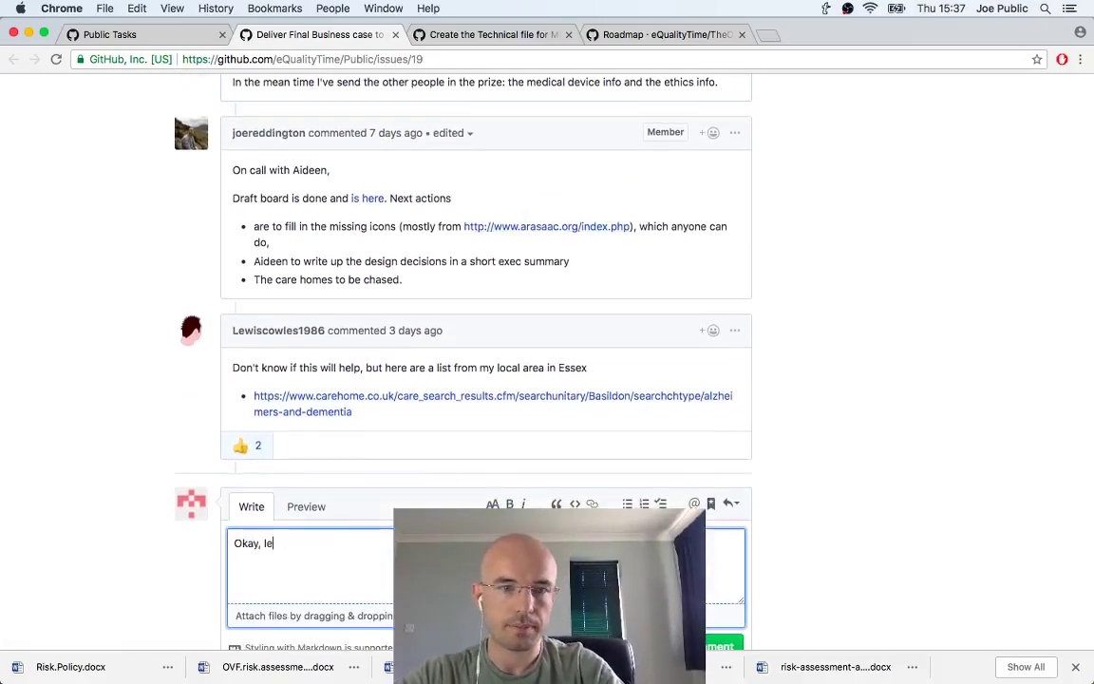
type("ts have a")
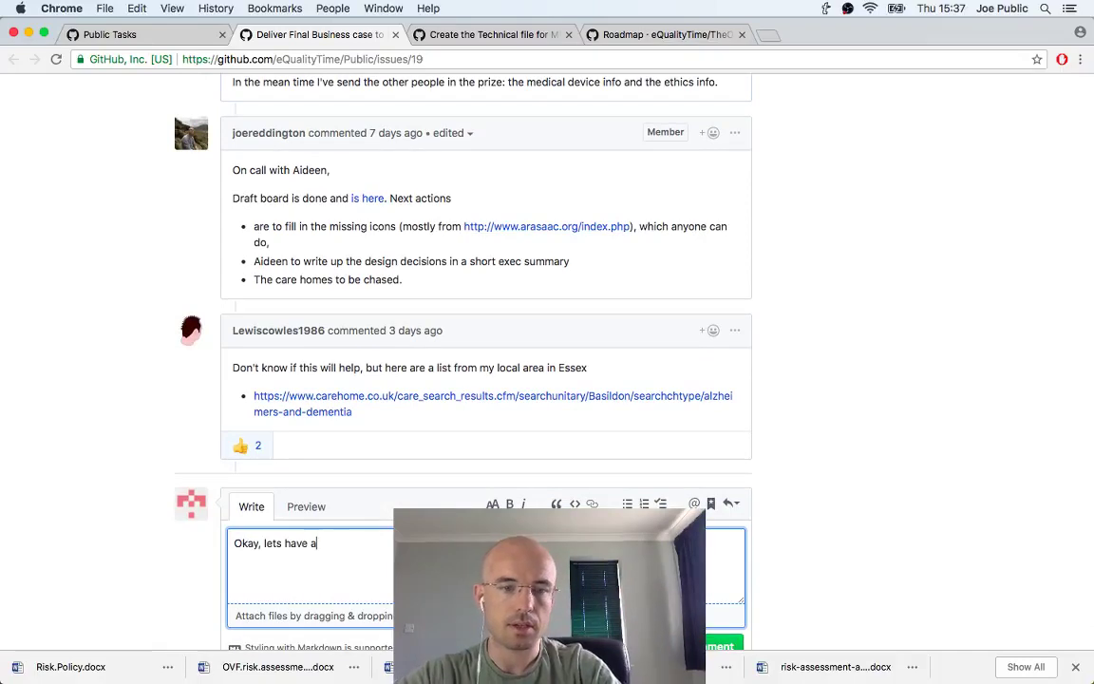
type("n update.")
key("Return")
key("Return")
Add a paragraph to the comment starting "I've got two care homes who are" and ending with "package."
type("I'v")
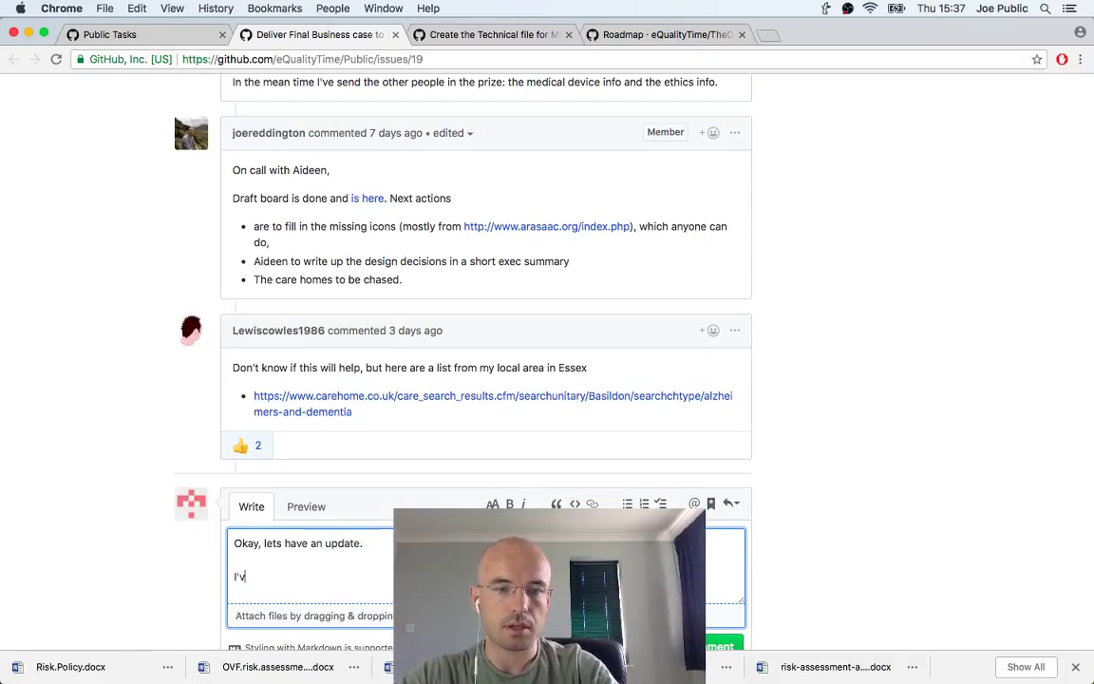
type("e got two ")
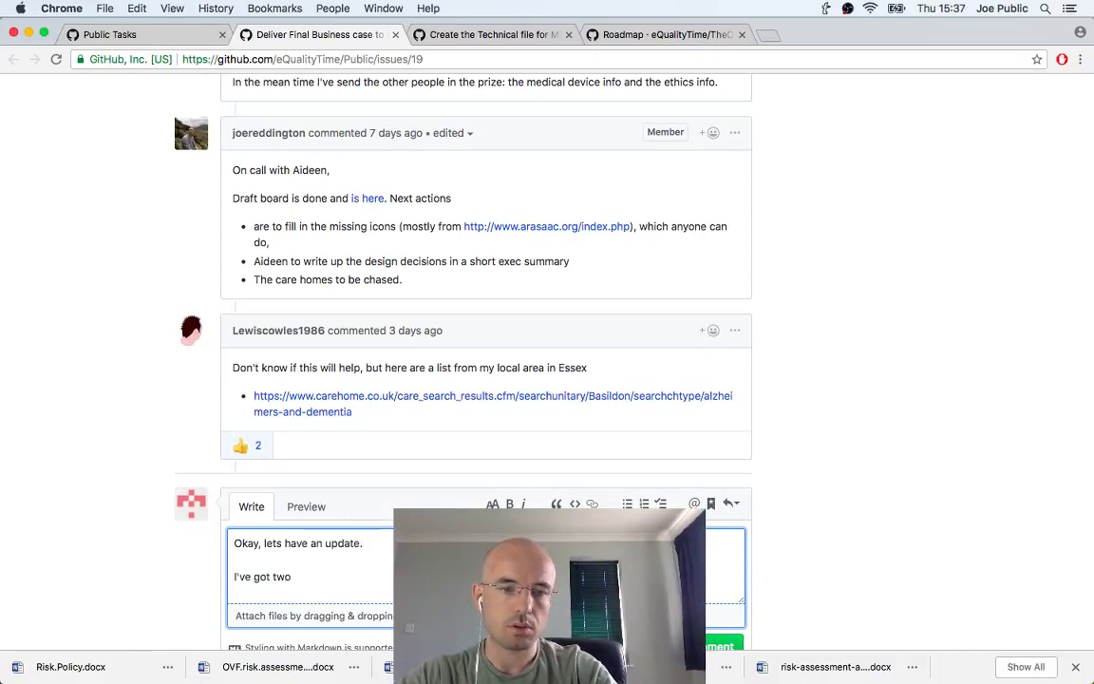
type("carehomes")
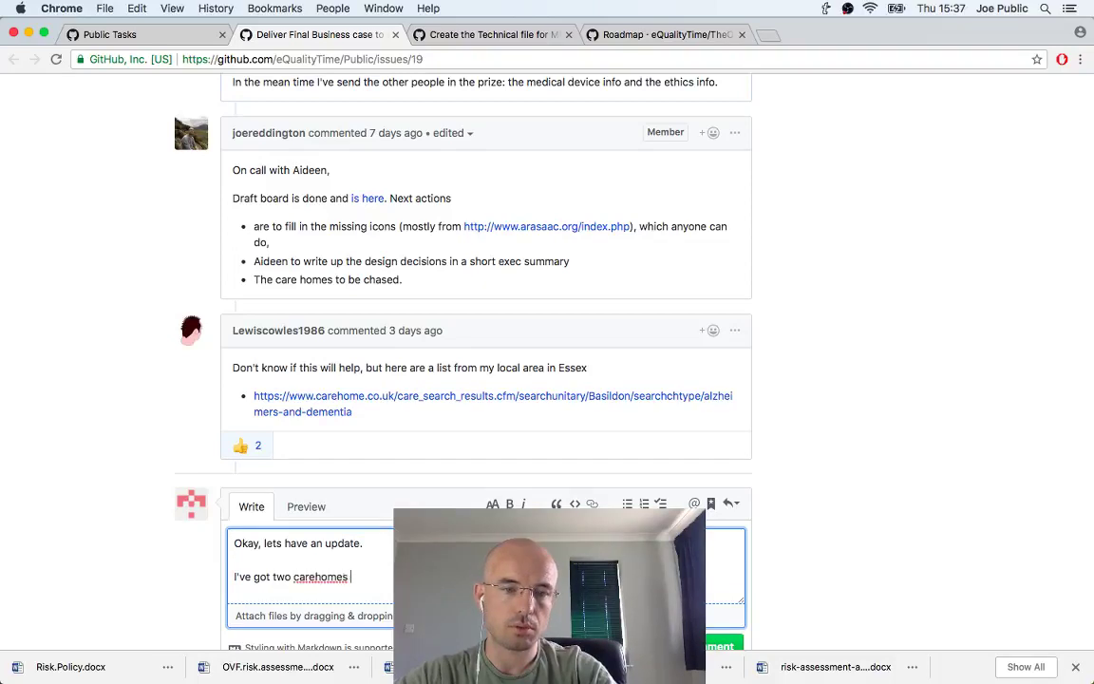
key("Left")
key("Left")
key("Left")
key("Left")
key("Left")
key("Left")
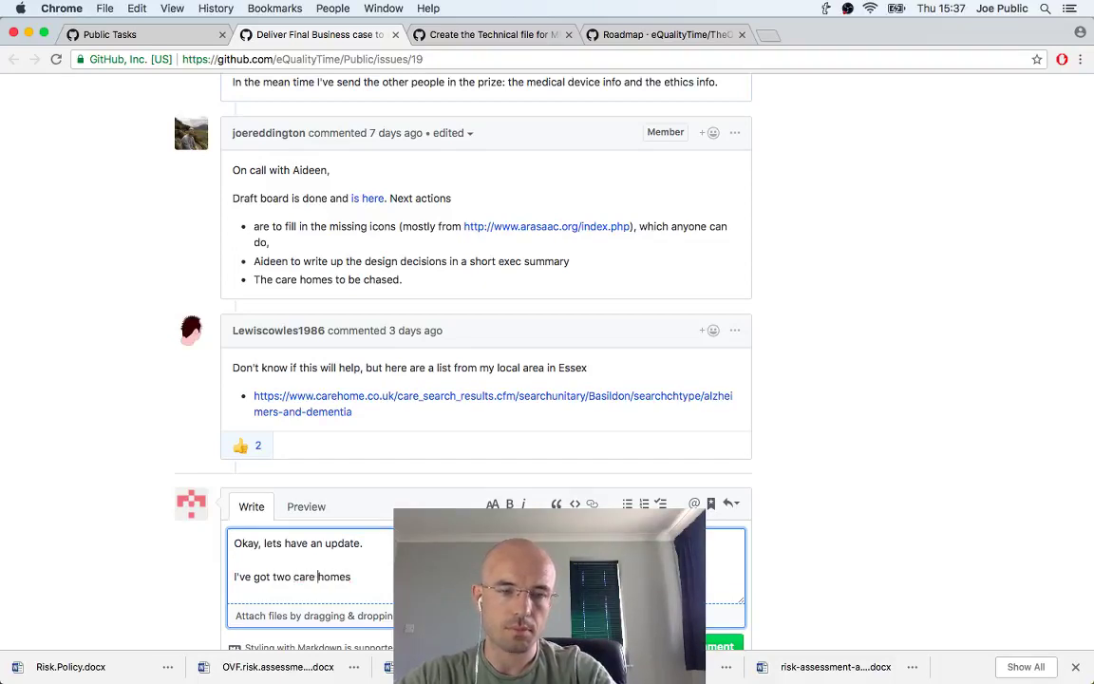
key("super+Right")
type("who are")
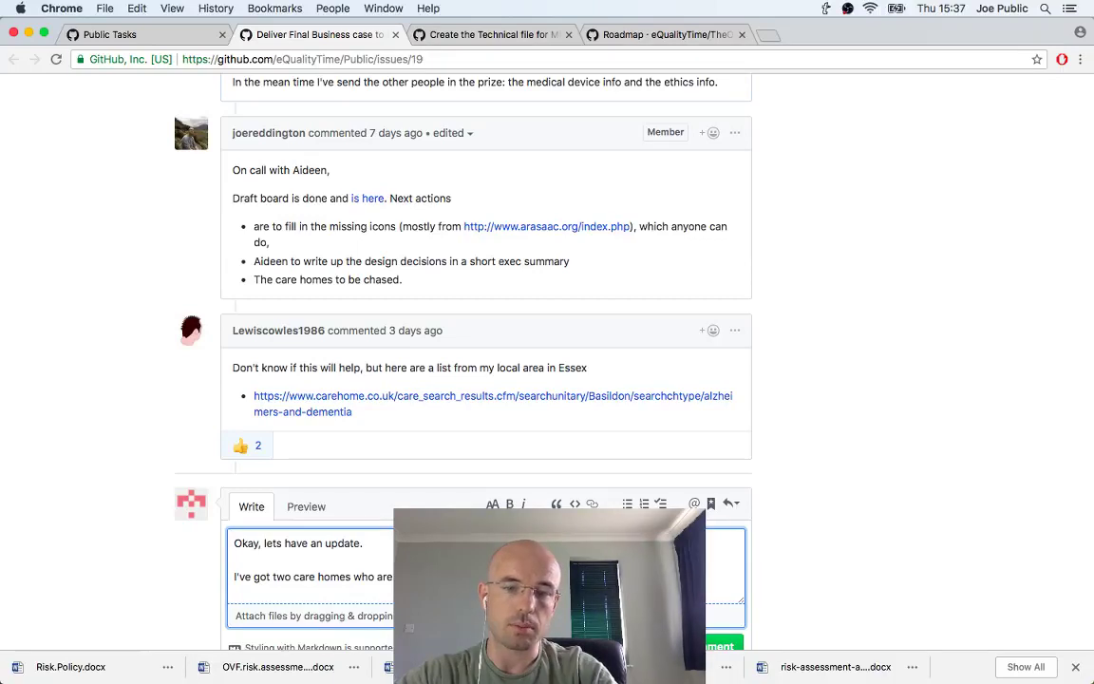
type("package.")
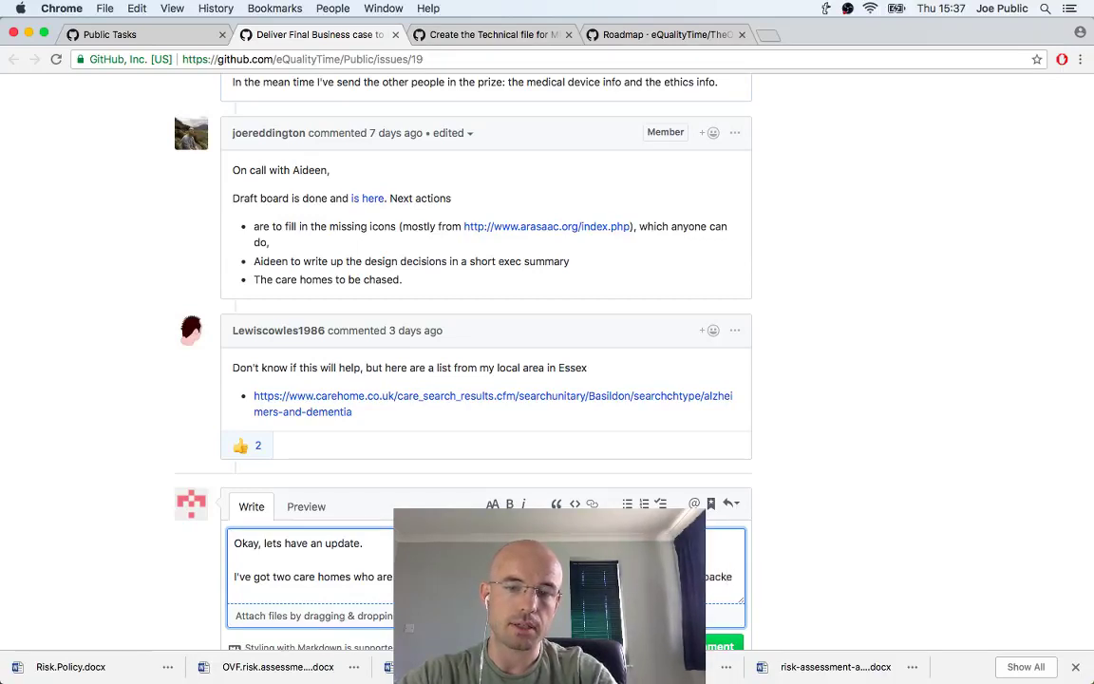
key("Return")
key("Return")
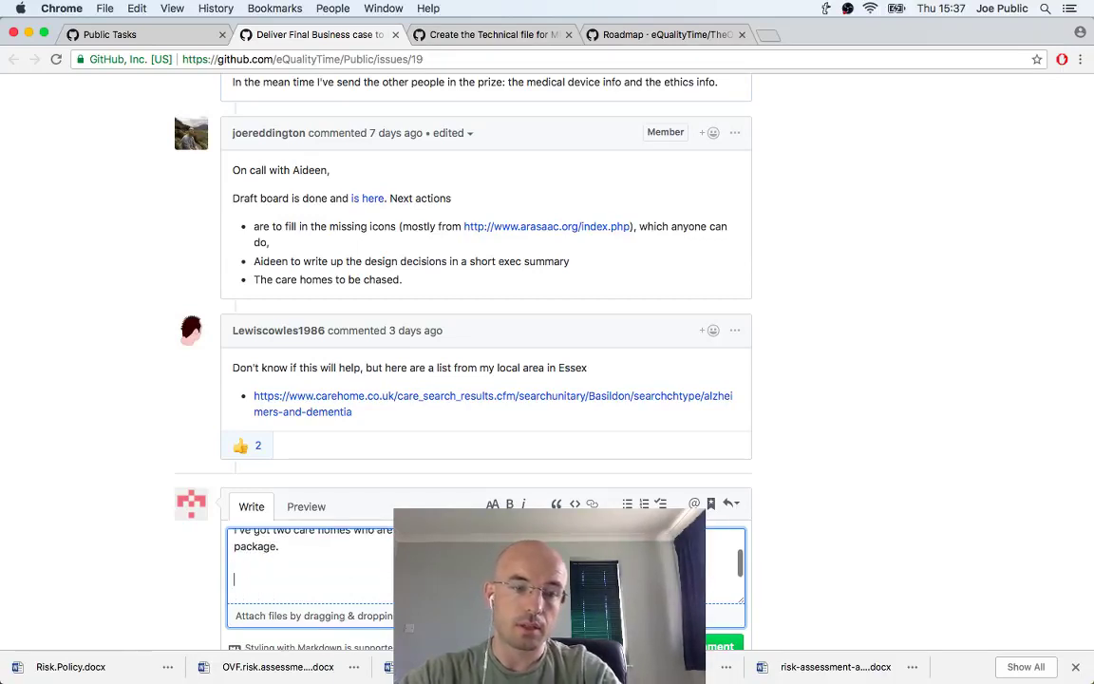
type("Unfortuantel")
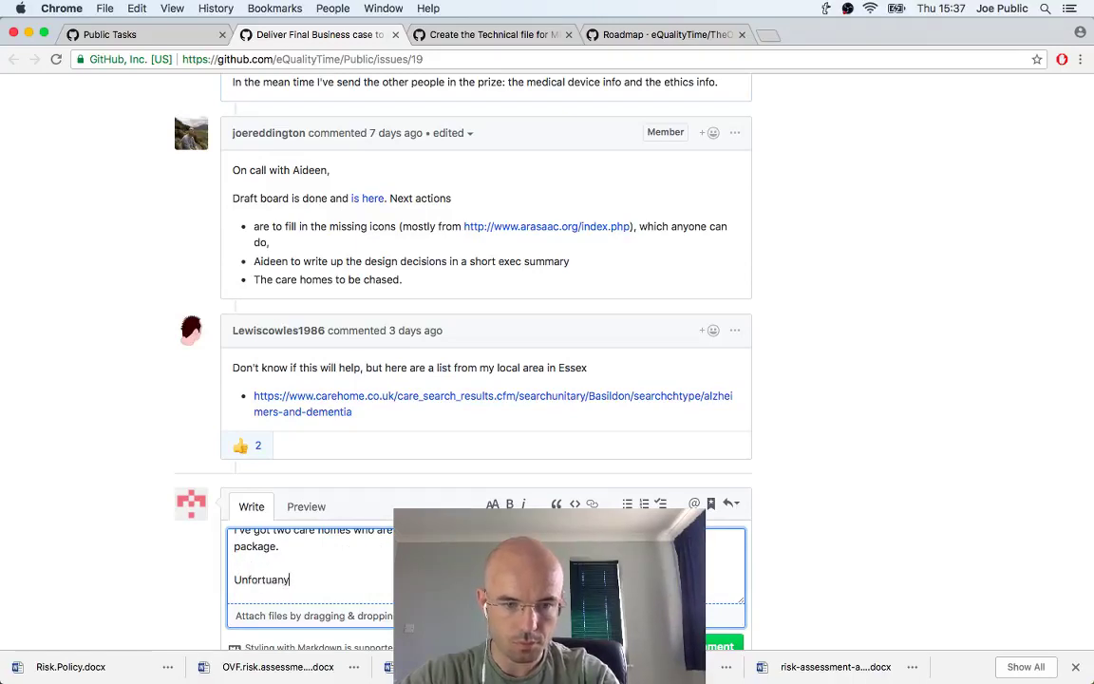
type("y")
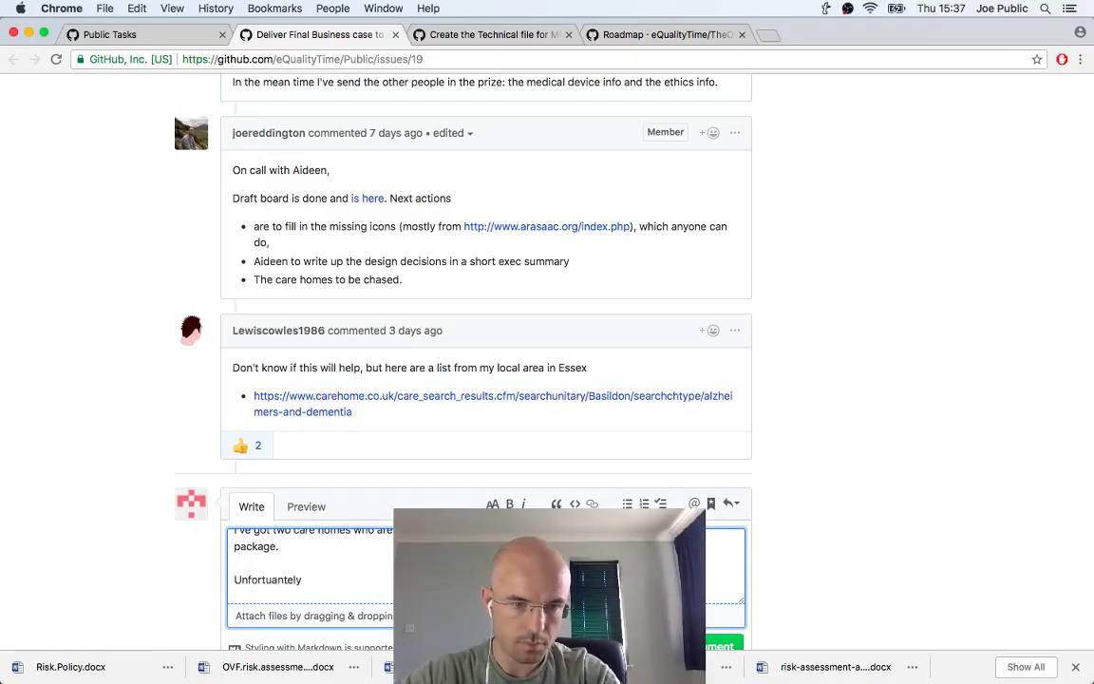
type(" I've")
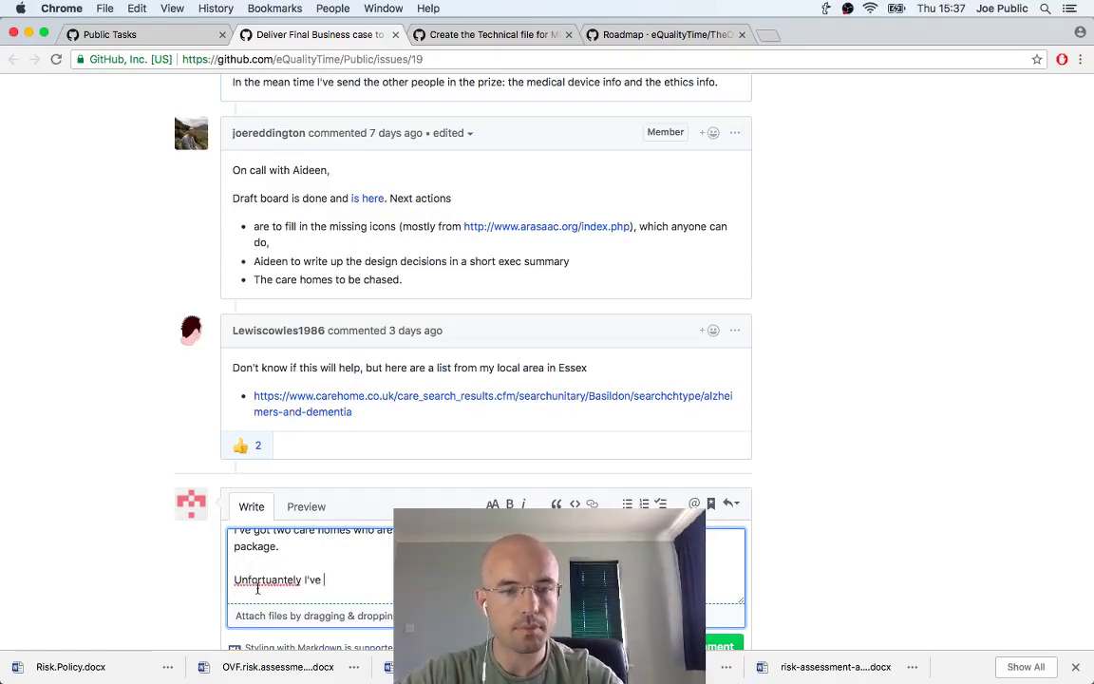
right_click(257, 581)
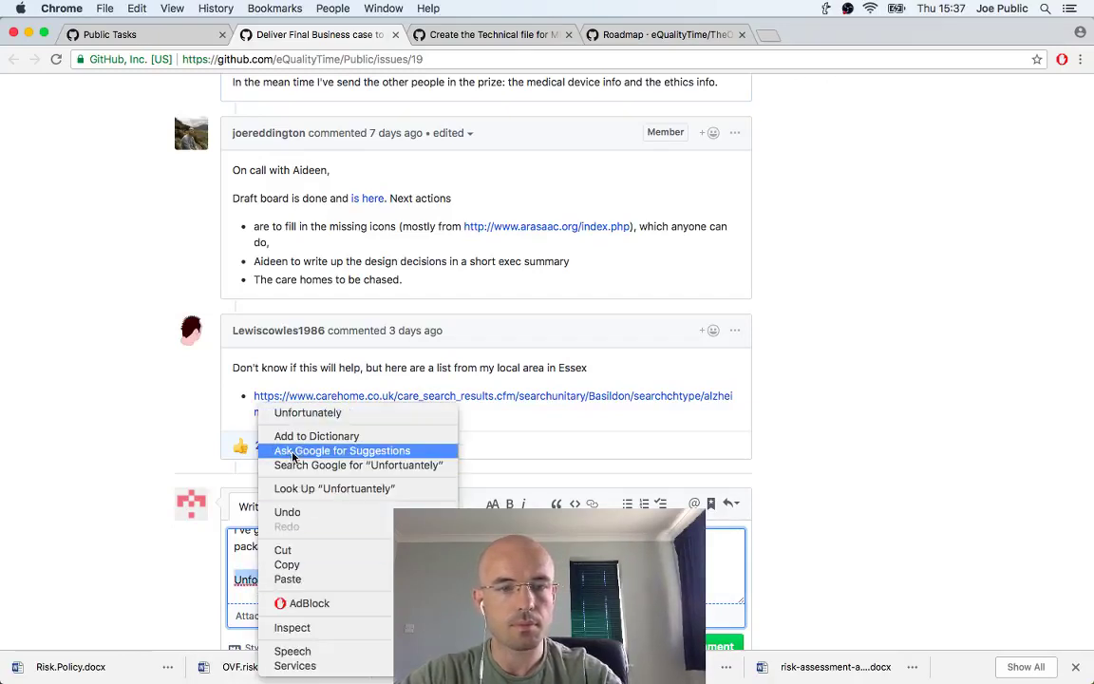
left_click(275, 412)
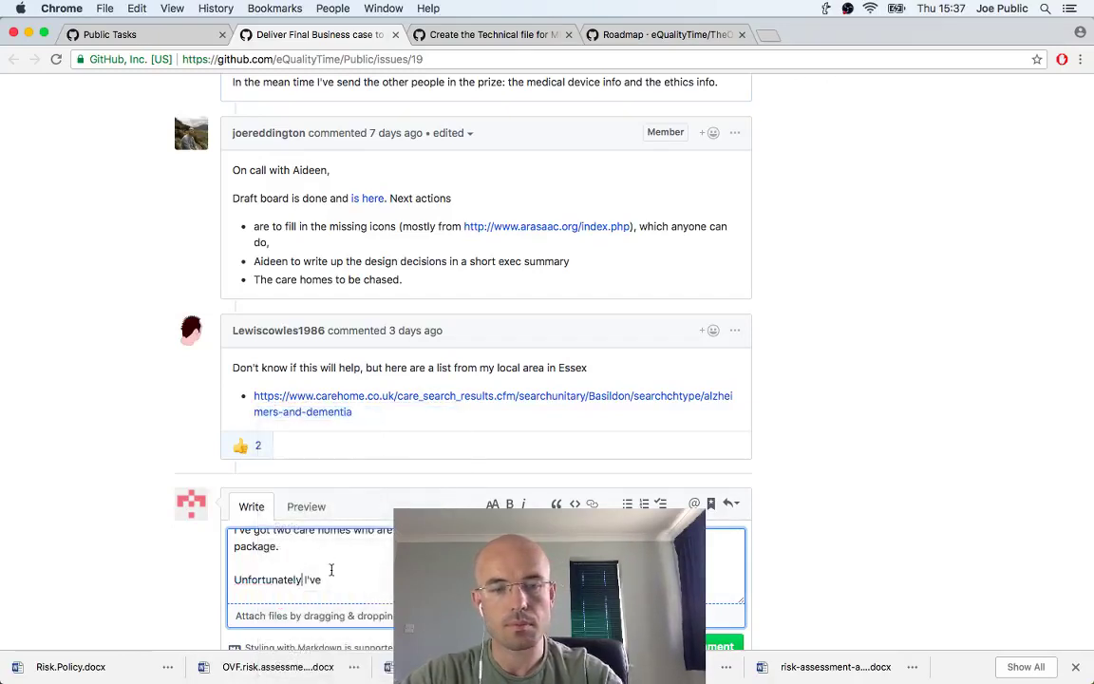
left_click(331, 569)
type("first")
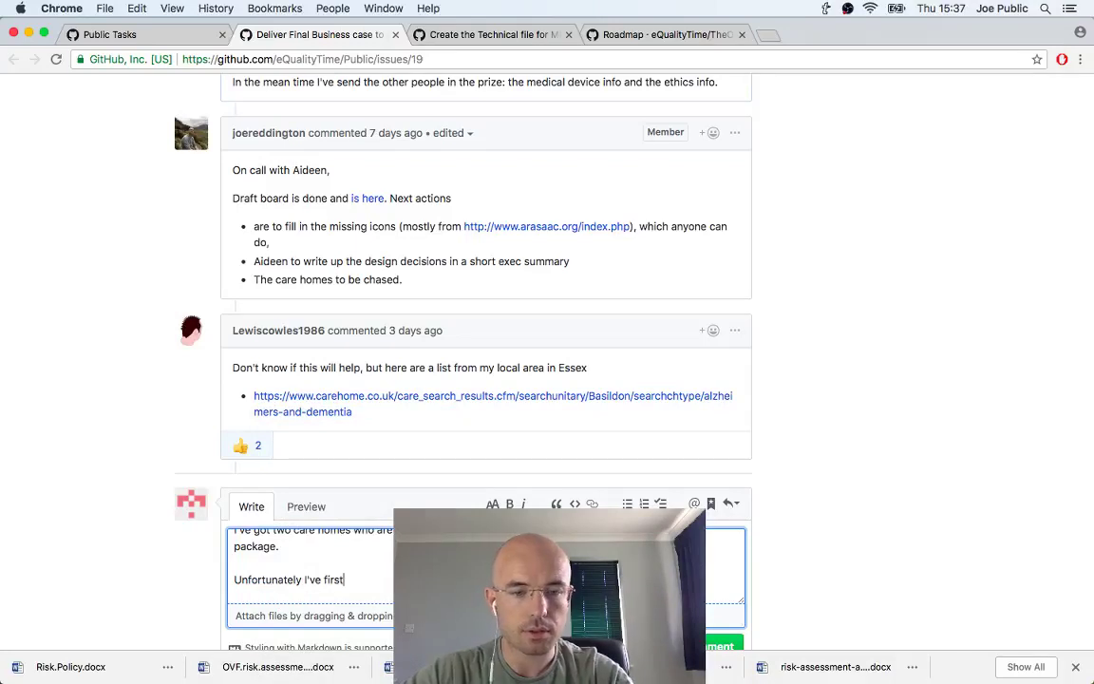
key("super+shift+Left")
Add a paragraph starting "First I've got to add in missing" about the missing icons, and post the comment
type("F")
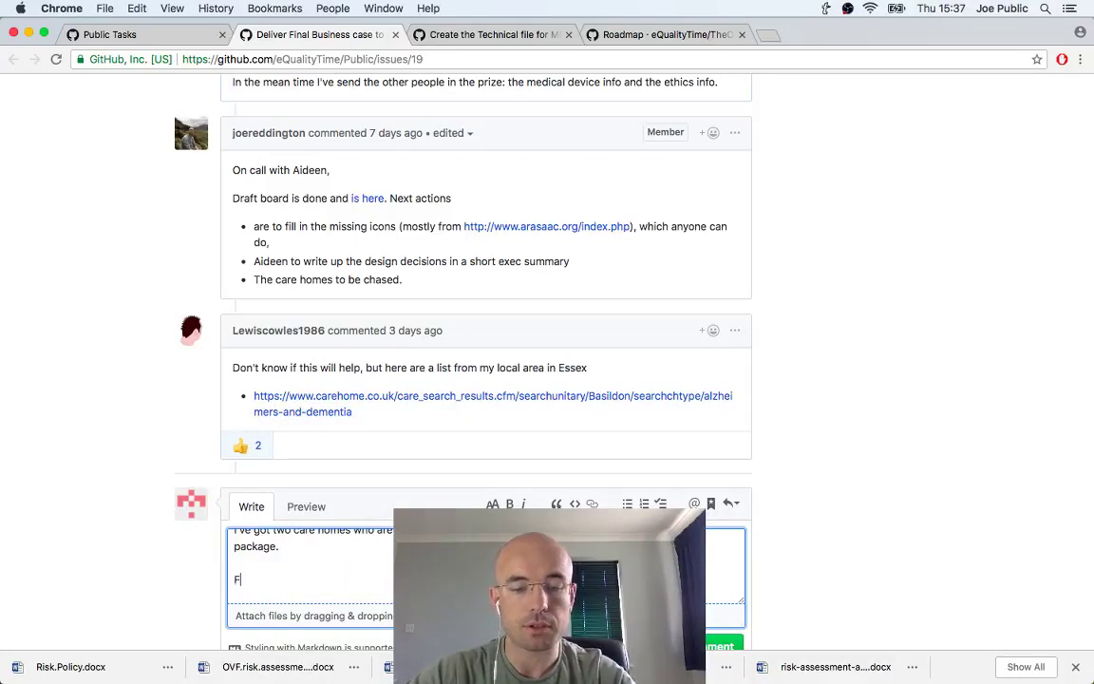
type("irst I've got to ")
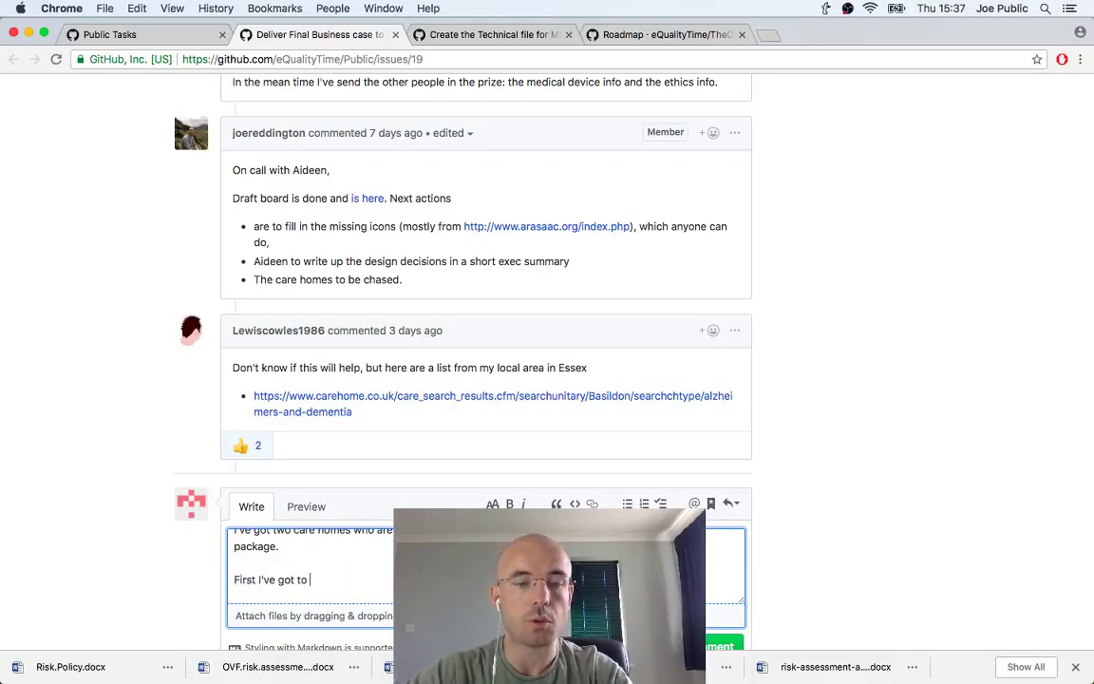
type("add in ")
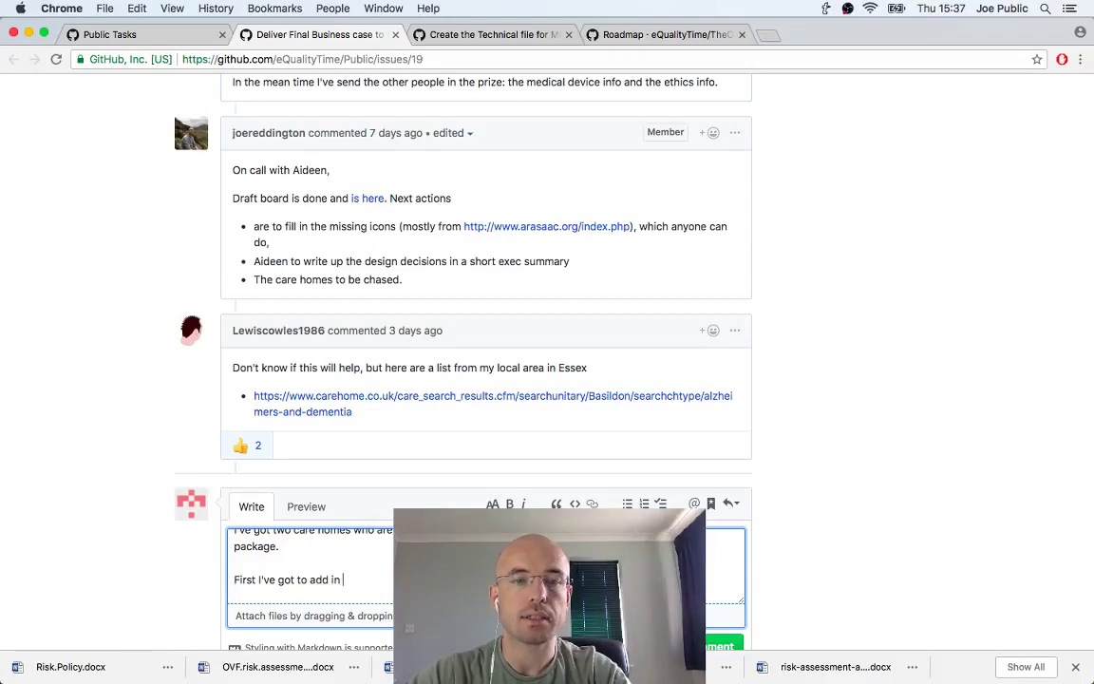
type("missing ic")
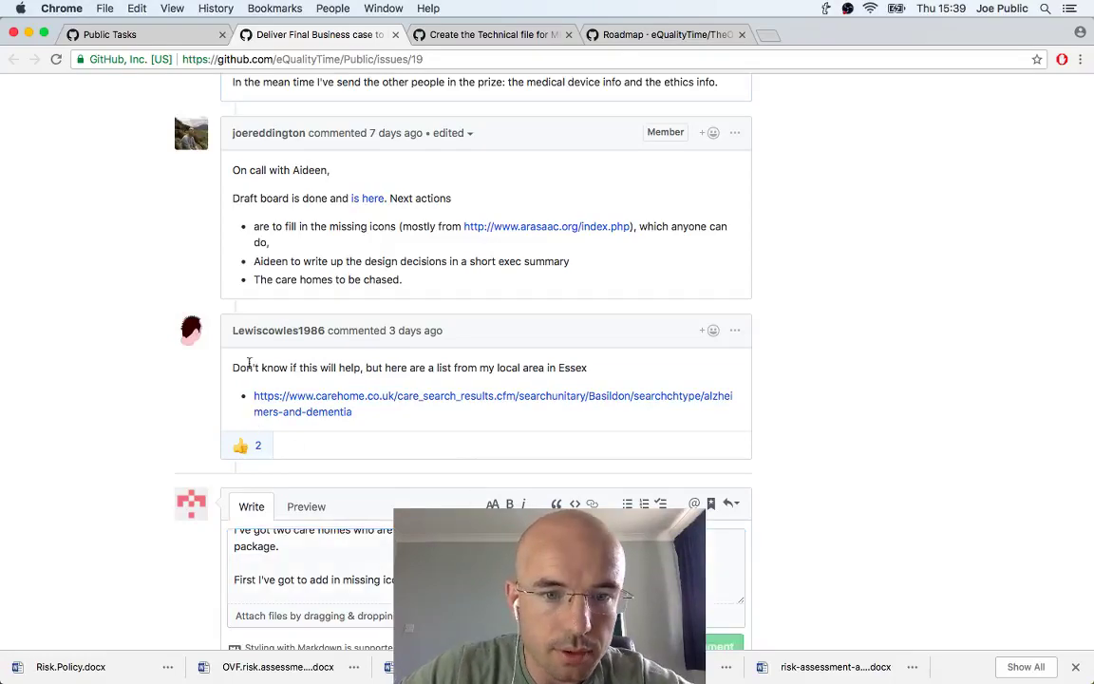
key("super+Return")
Open the draft board linked in the earlier call-notes comment and download Dementia board.pptx directly from Dropbox
scroll(479, 278, "up", 3)
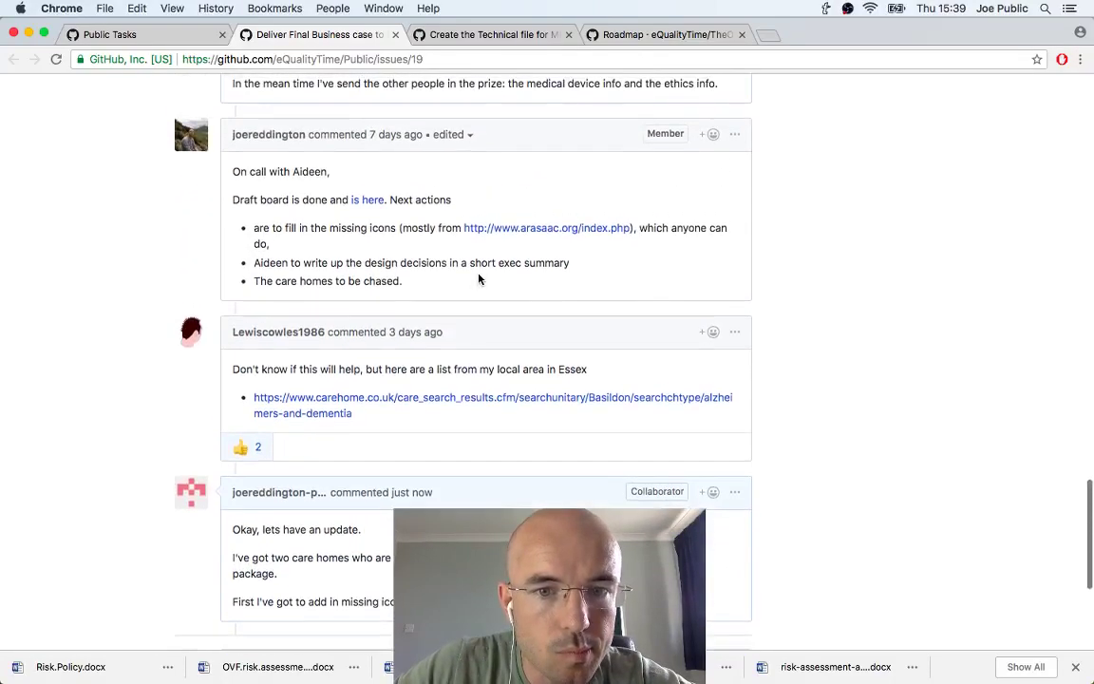
left_click(375, 201)
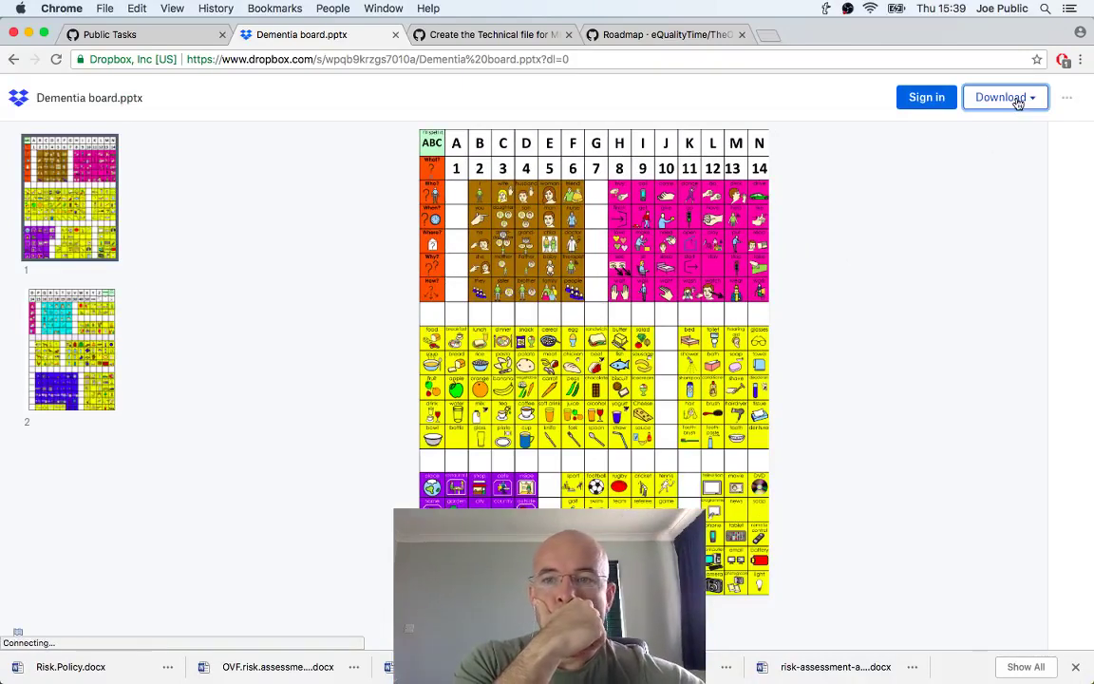
left_click(1017, 100)
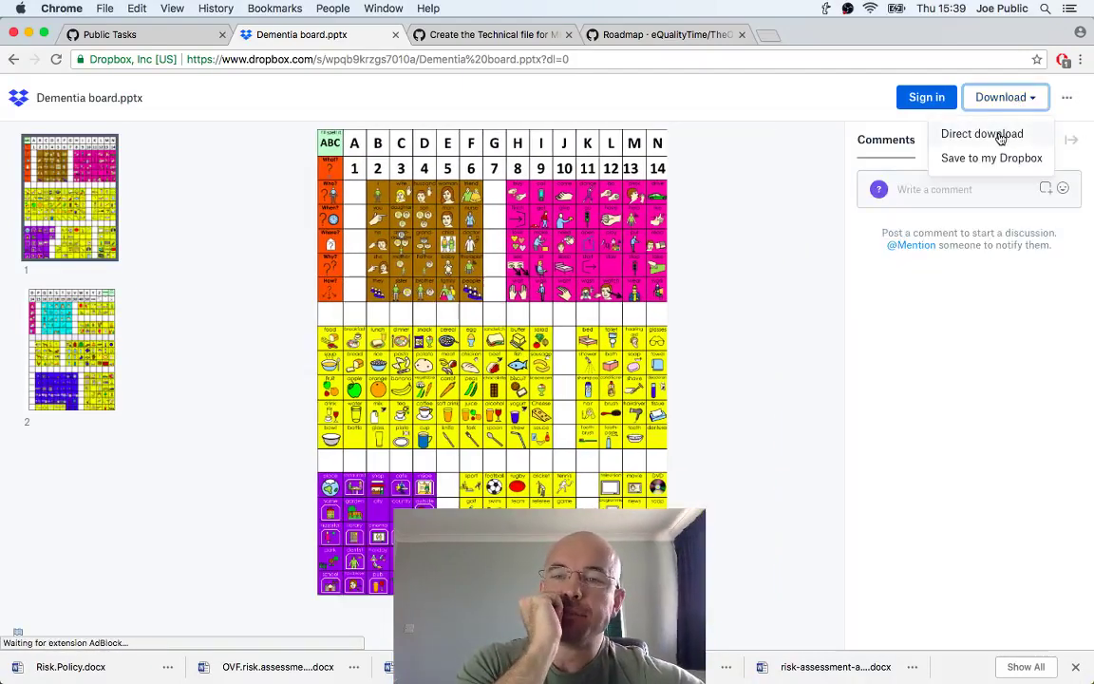
left_click(999, 135)
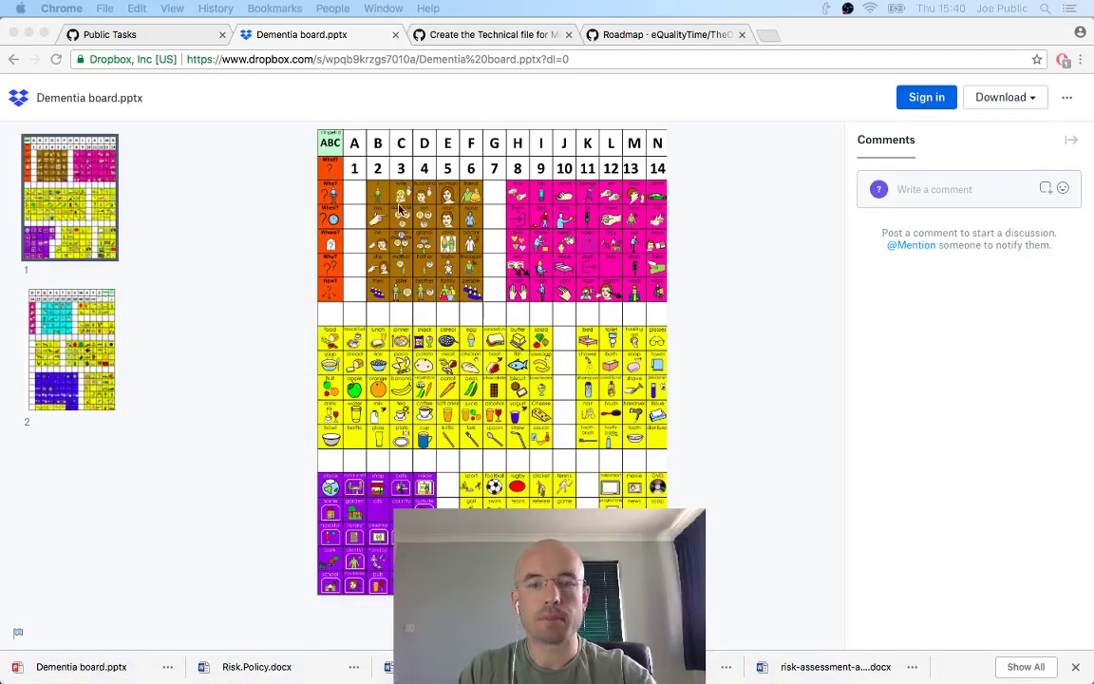
Open the downloaded Dementia board.pptx and close its Dropbox page in the browser
left_click(80, 667)
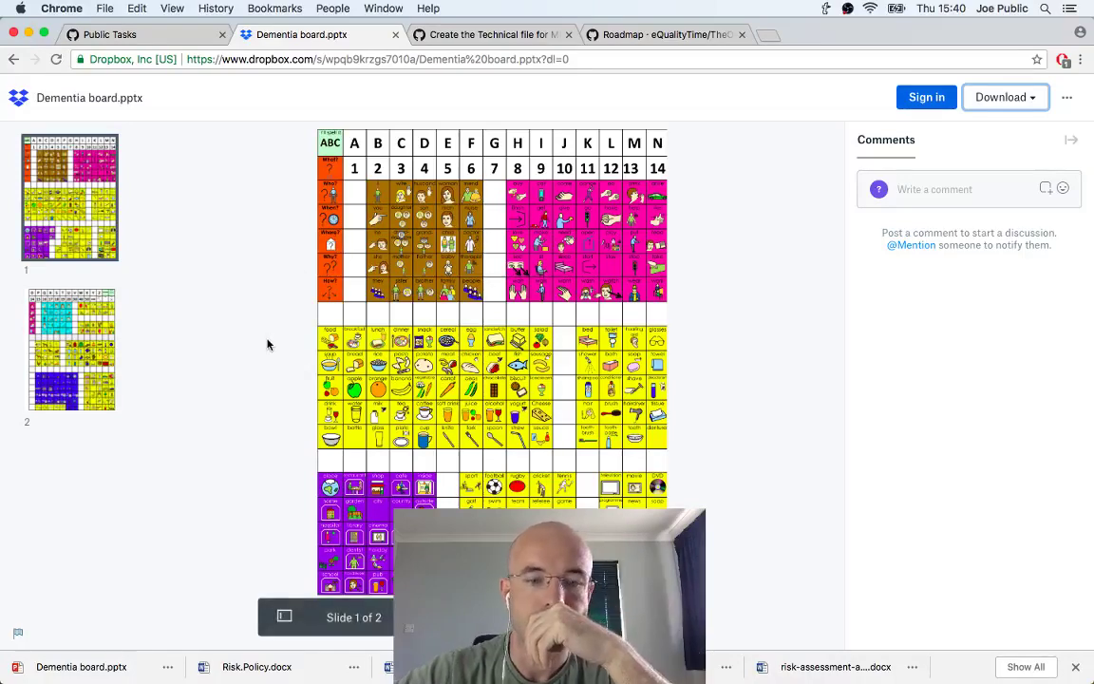
left_click(398, 35)
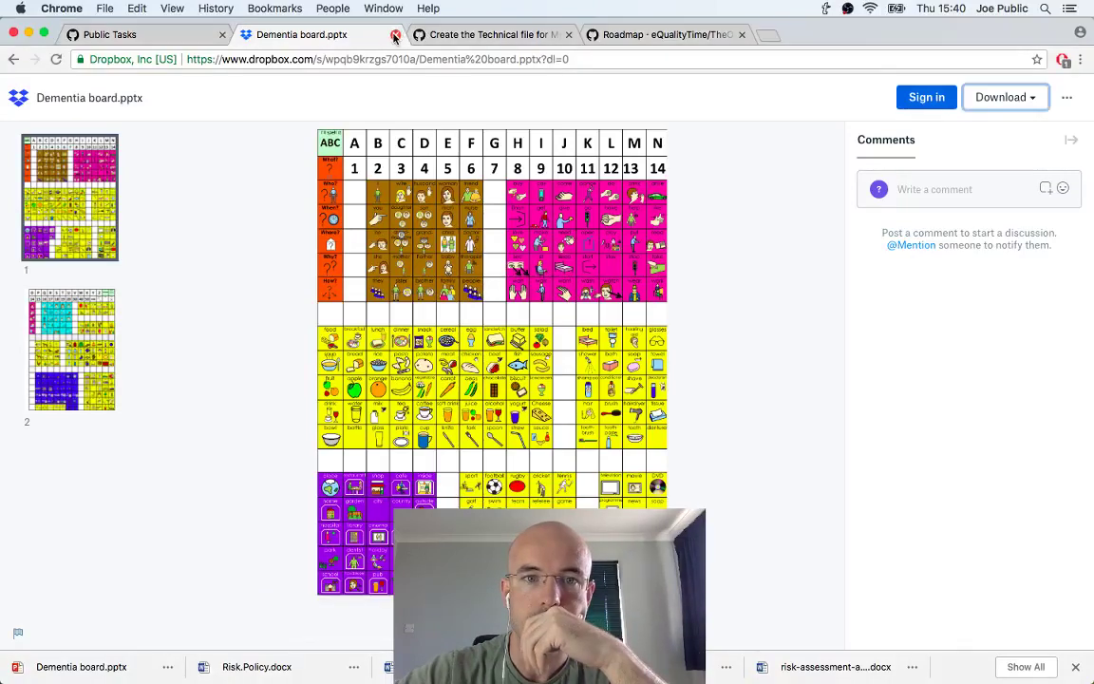
left_click(395, 35)
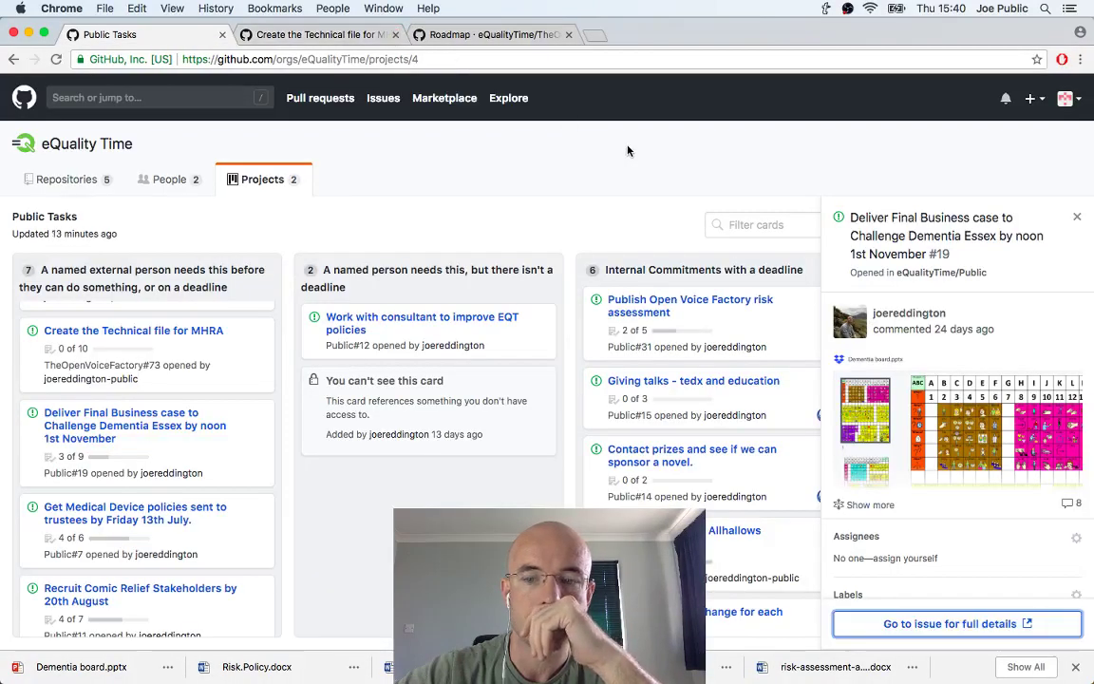
Switch to PowerPoint and complete its first-run setup, allowing enhanced error reporting
key("super+Tab")
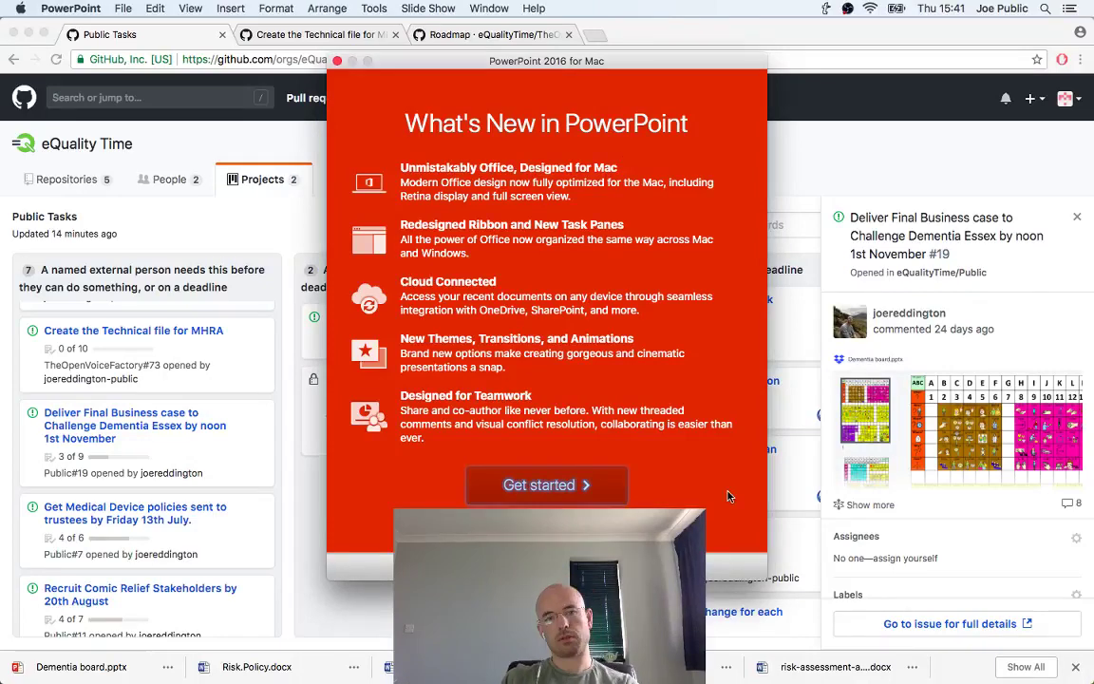
left_click(546, 487)
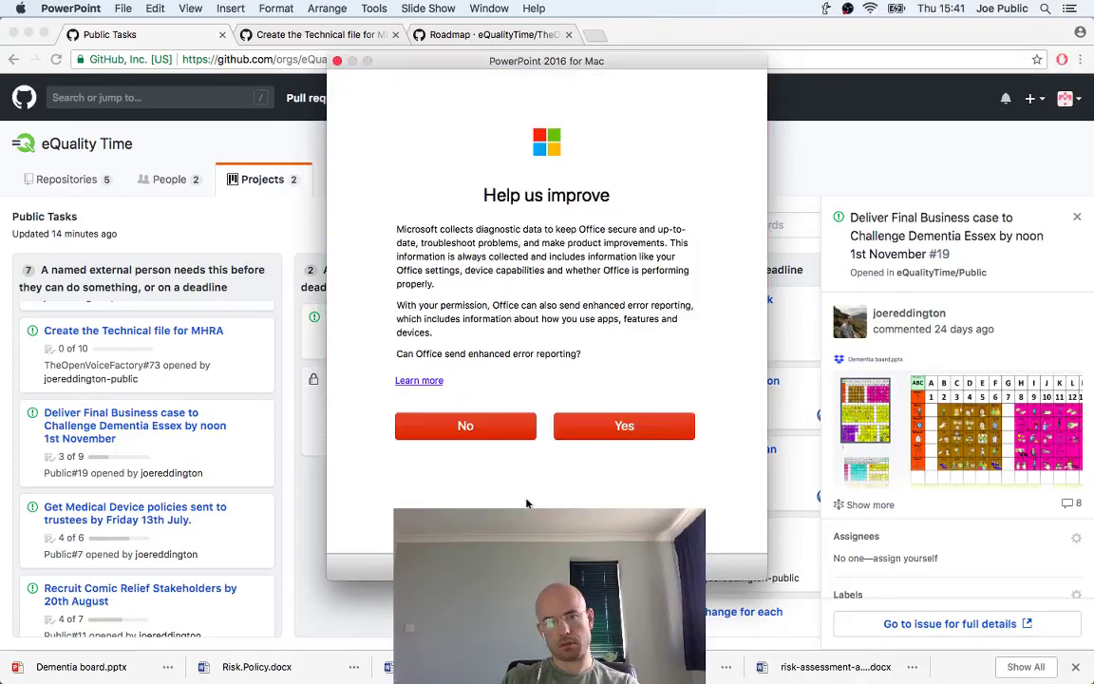
left_click(613, 427)
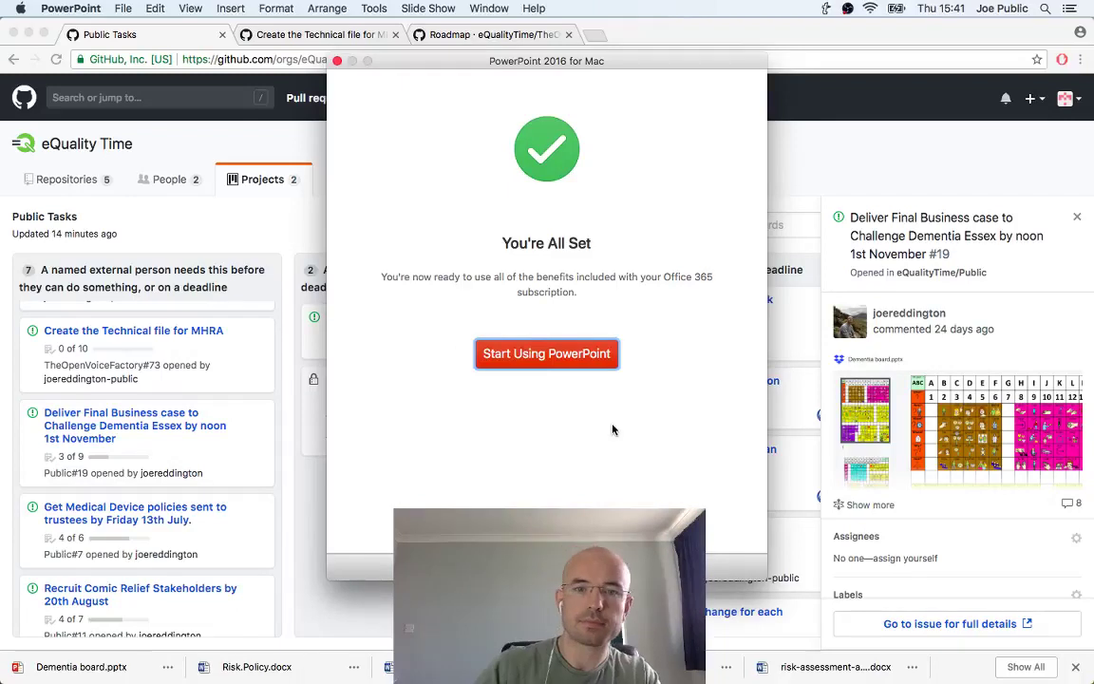
left_click(560, 360)
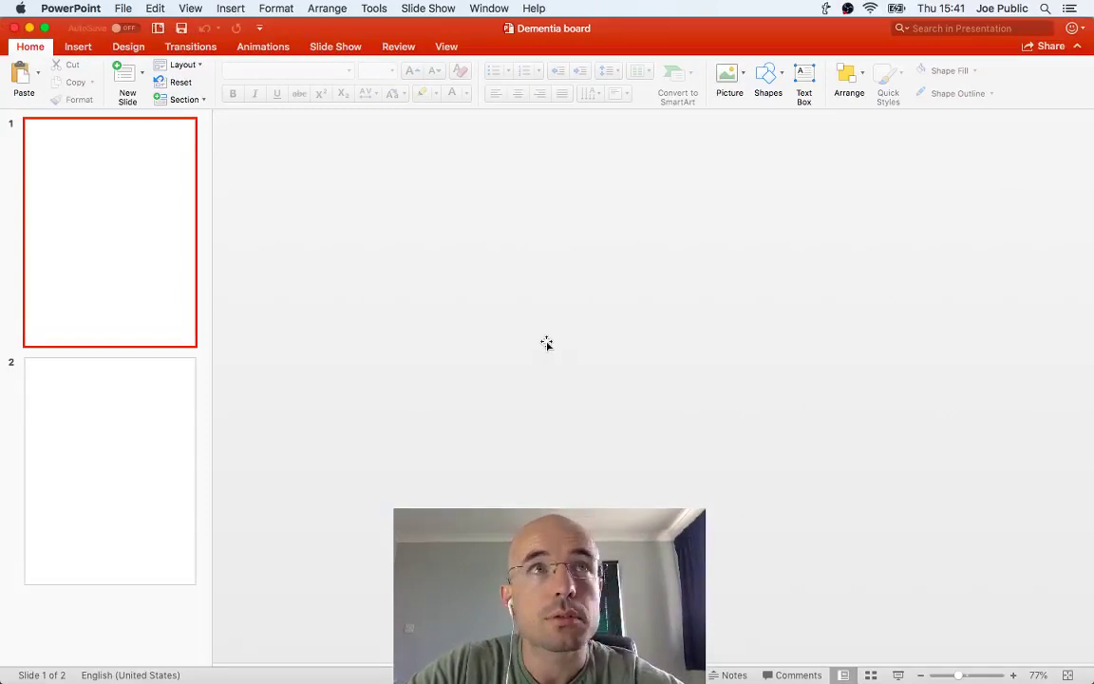
Zoom the first slide of the Dementia board to 150% to examine its icon grid
left_click(1011, 675)
left_click(1011, 675)
left_click(1011, 675)
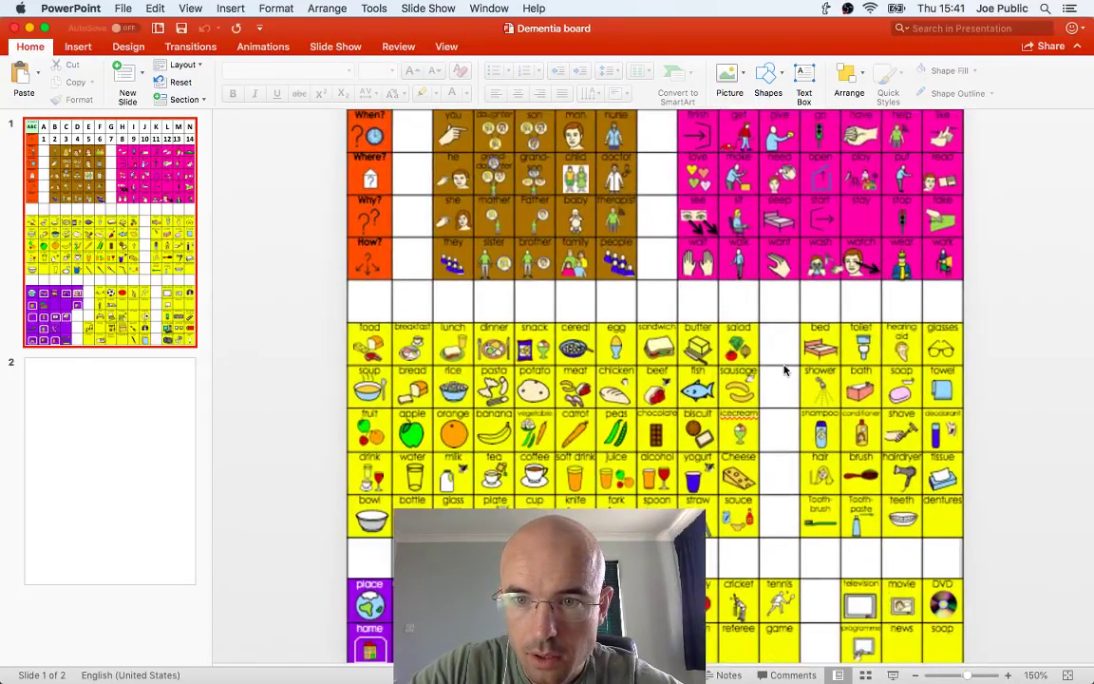
Examine the upper part of the first slide's icon grid for words without an icon, including the pink verb cells
scroll(785, 370, "up", 3)
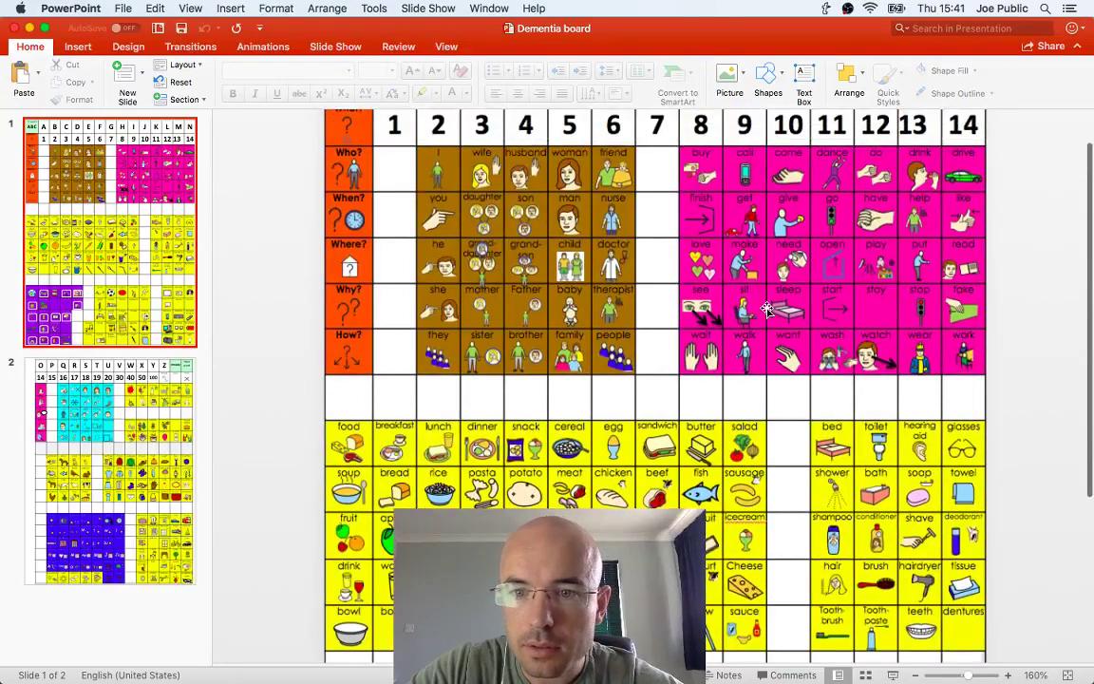
scroll(766, 308, "up", 2)
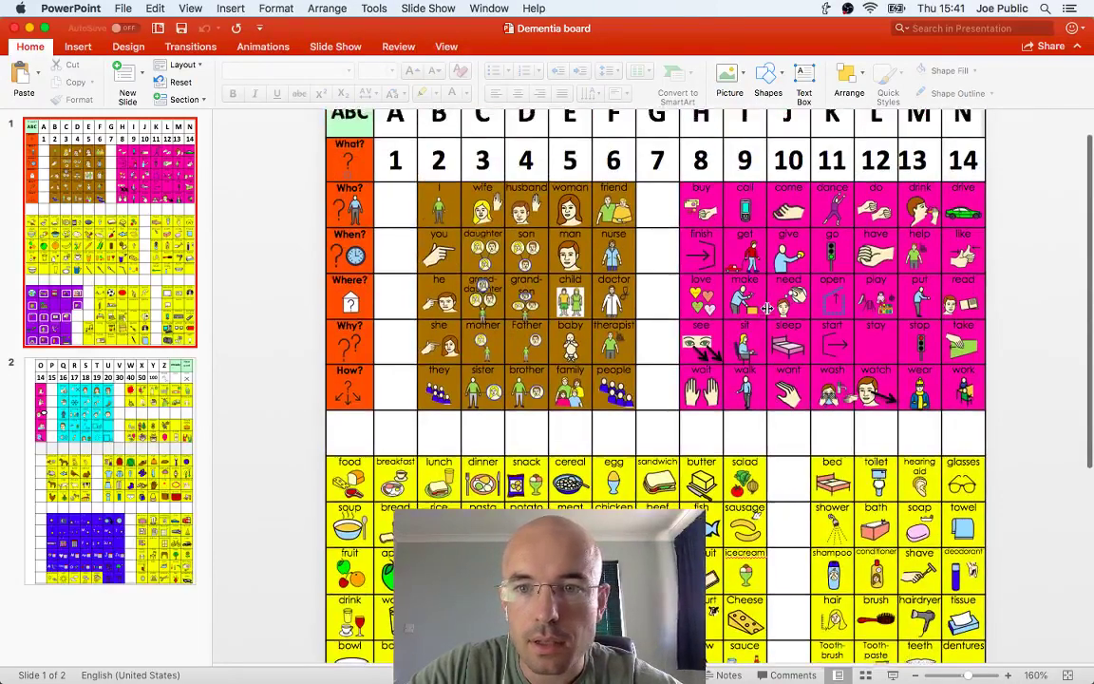
scroll(767, 308, "up", 2)
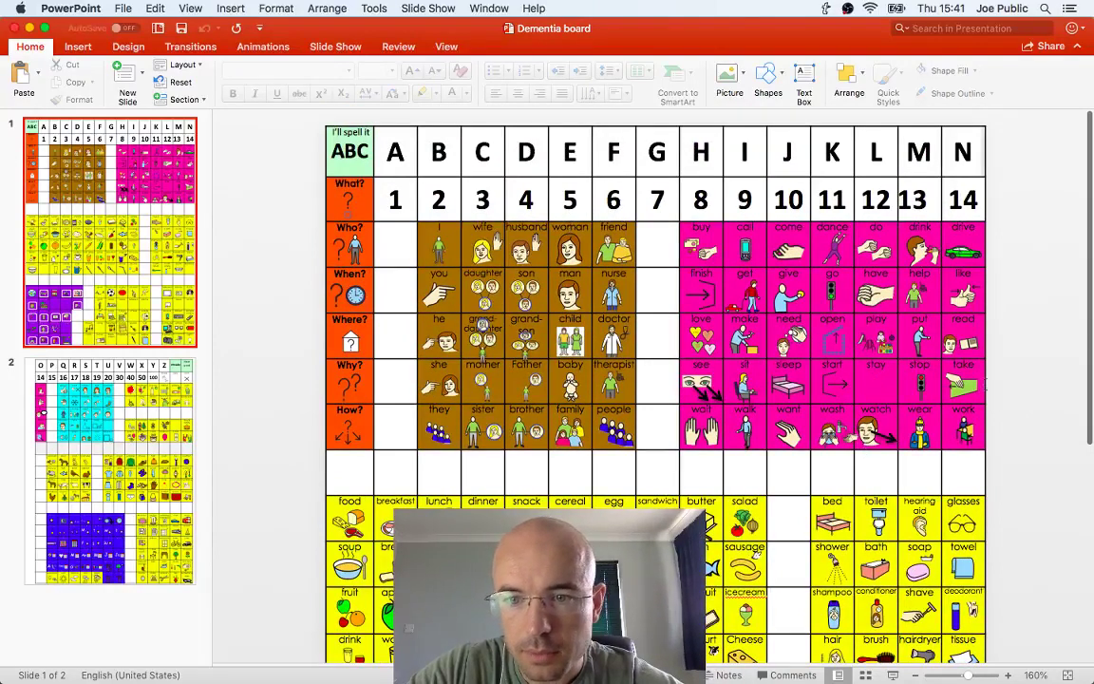
left_click(930, 359)
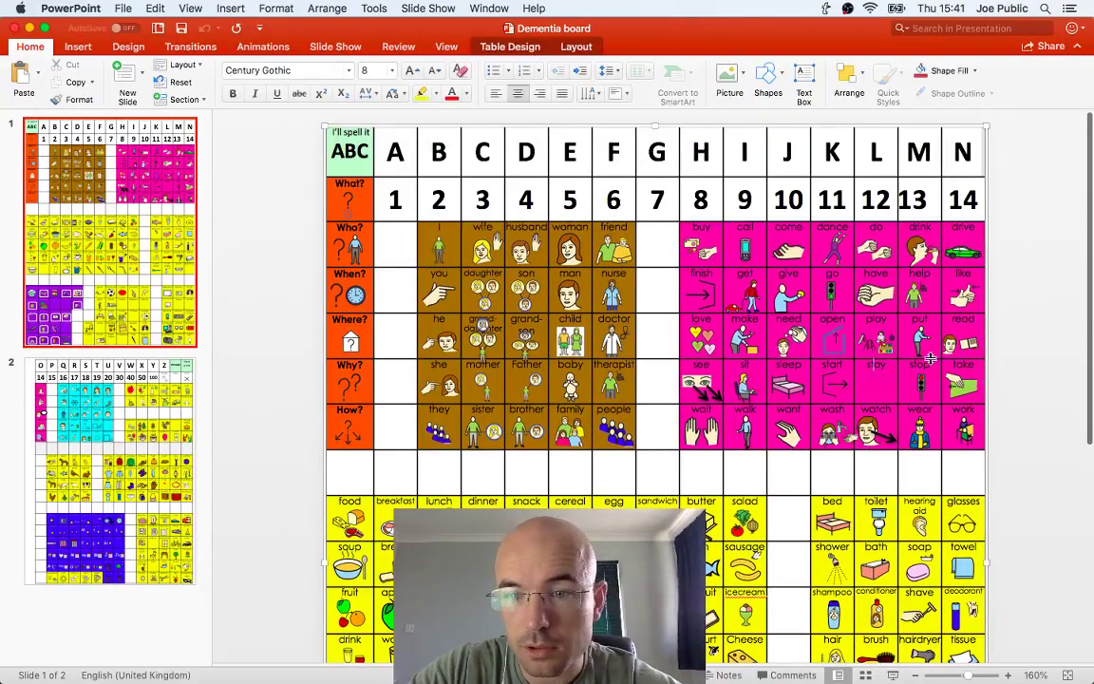
left_click(319, 240)
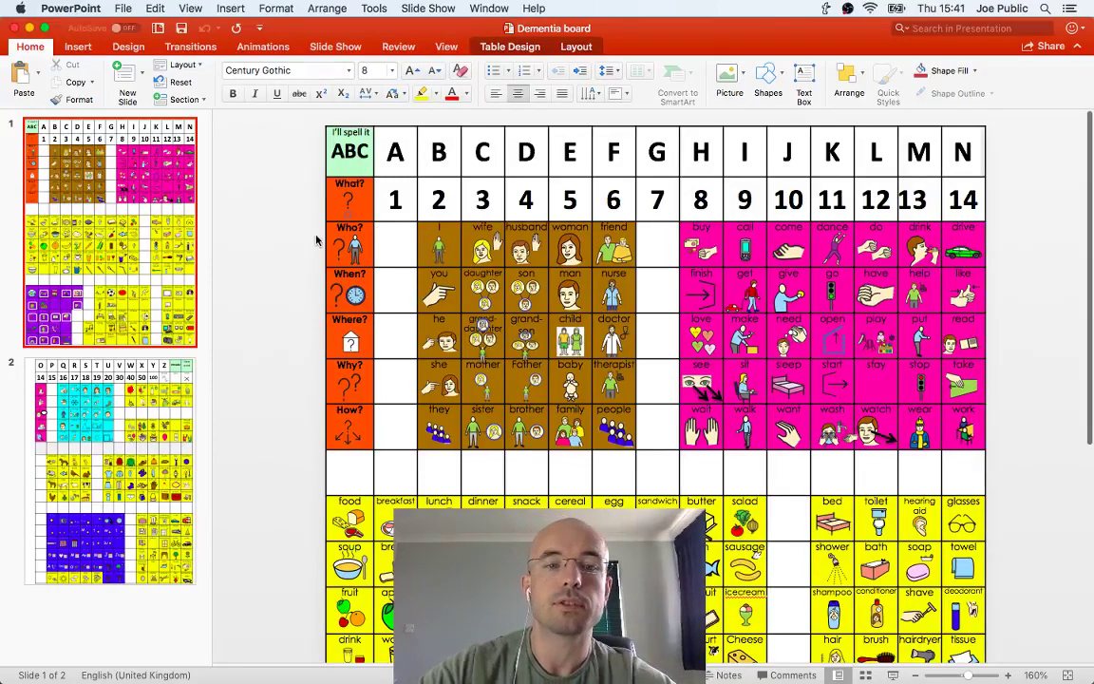
Switch to Chrome, close the "Create the Technical file for MHRA" issue and return to the Public Tasks board
key("super+Tab")
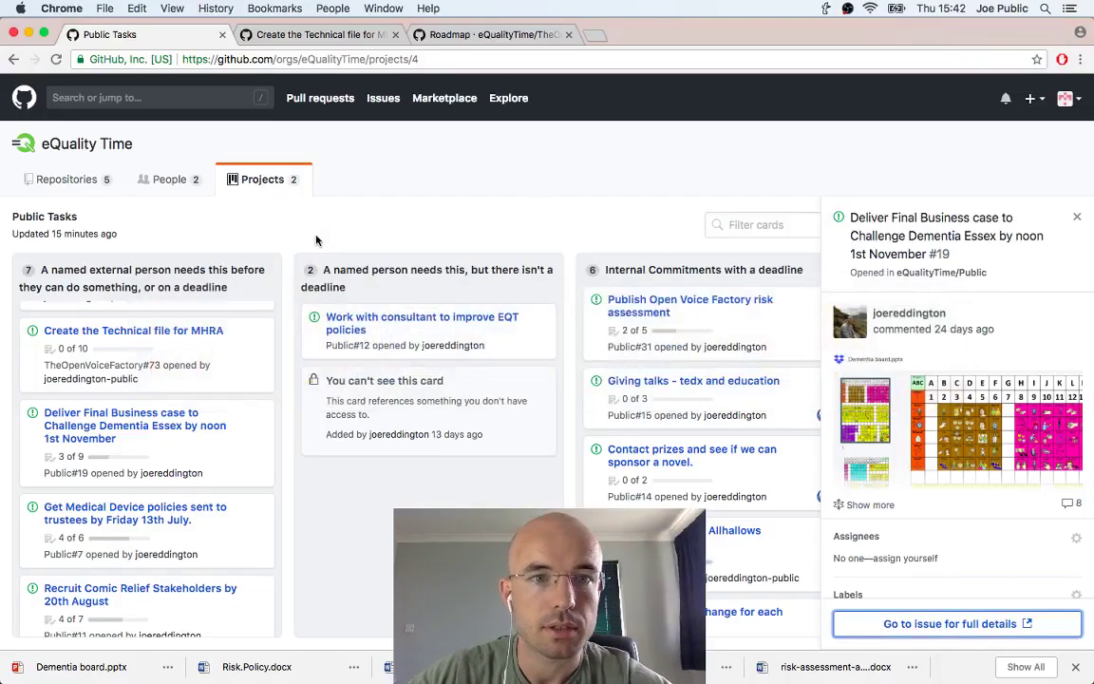
key("ctrl+Tab")
key("ctrl+Tab")
key("ctrl+shift+Tab")
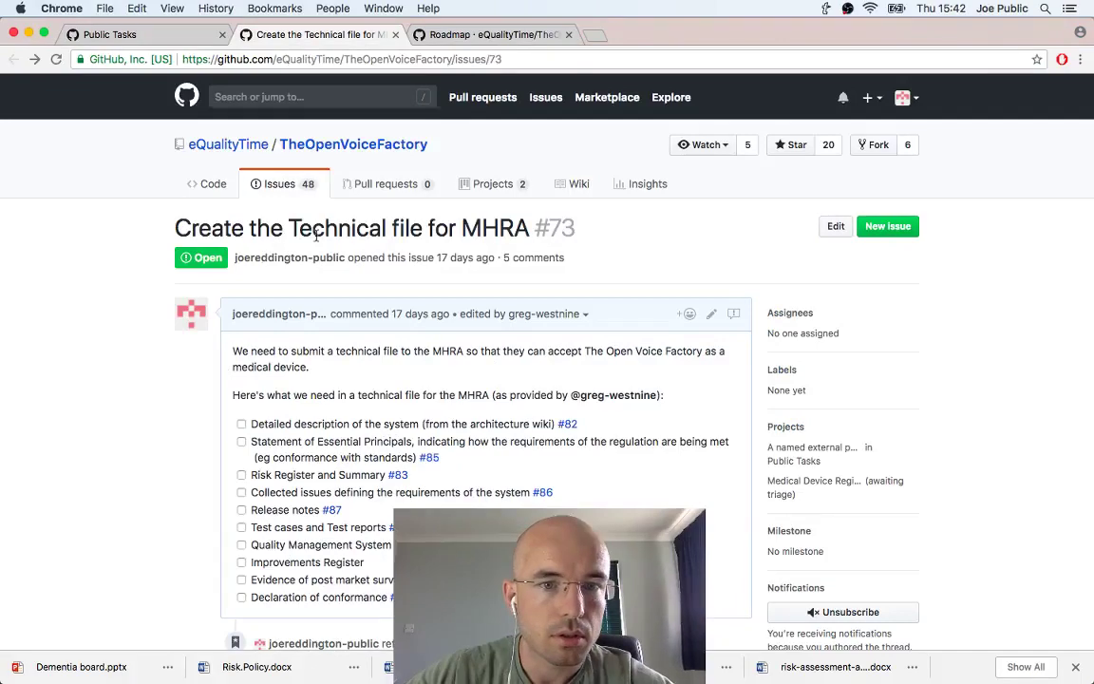
key("super+w")
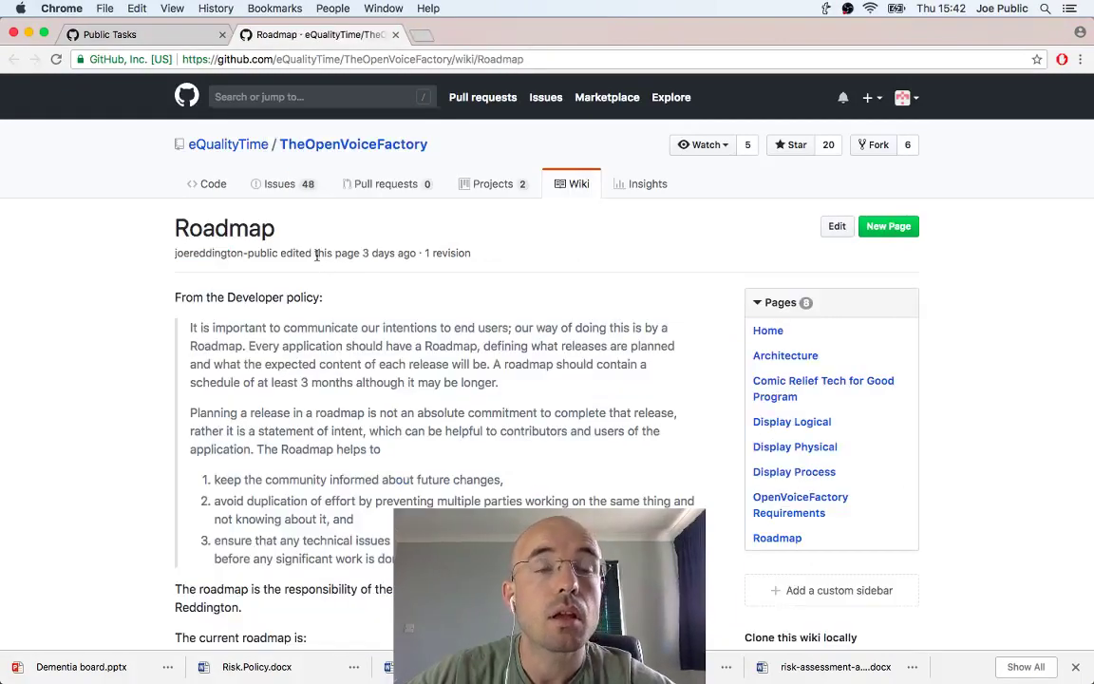
key("ctrl+shift+Tab")
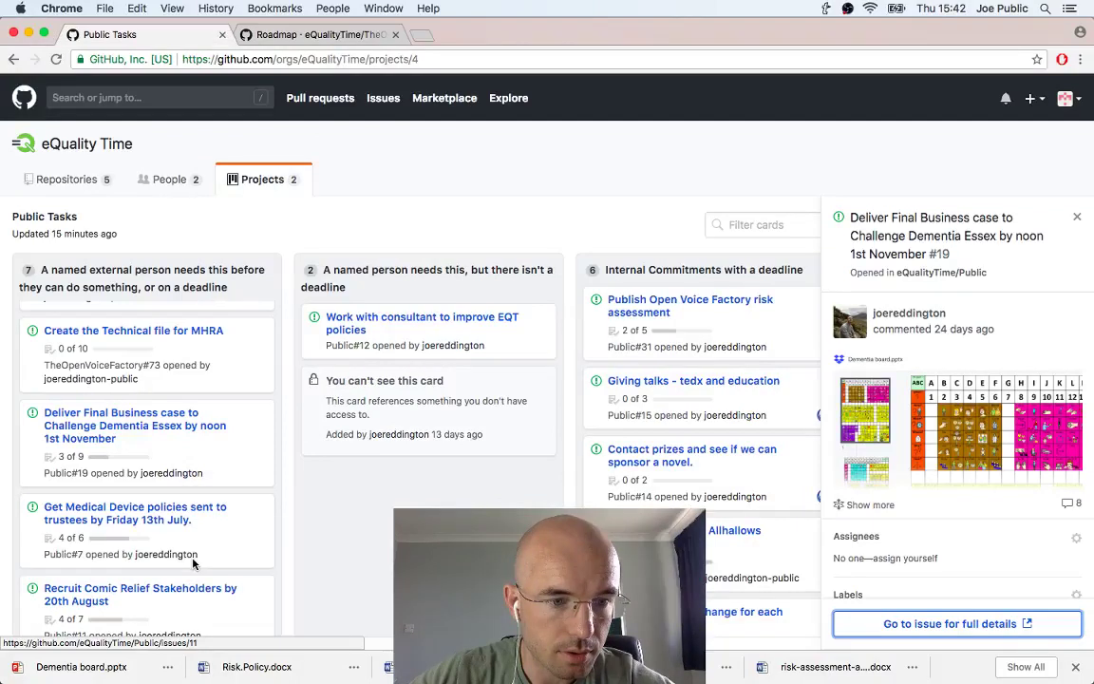
Open the full dementia business case issue #19 and follow the arasaac.org link in its call-notes comment
left_click(956, 623)
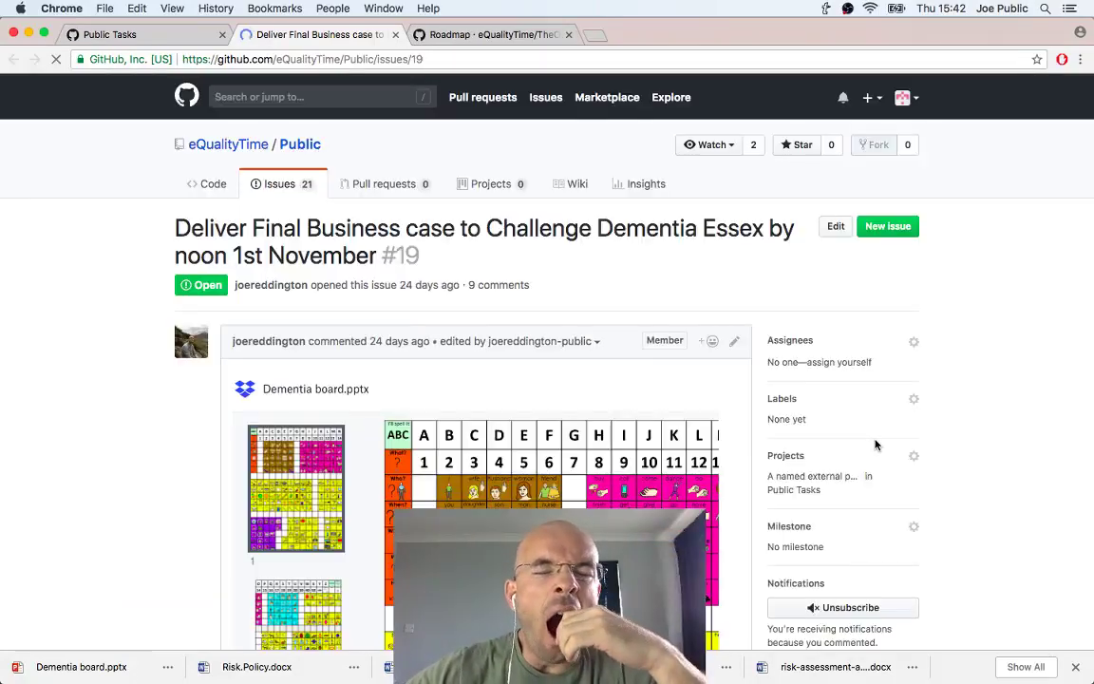
scroll(875, 444, "down", 3)
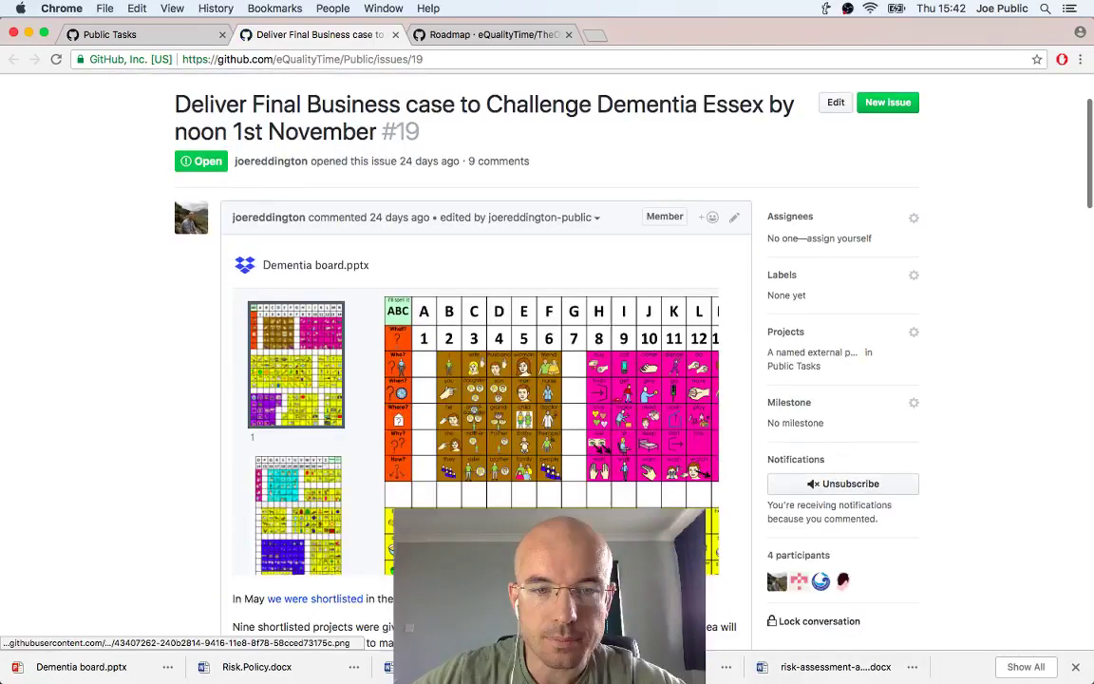
scroll(487, 379, "down", 15)
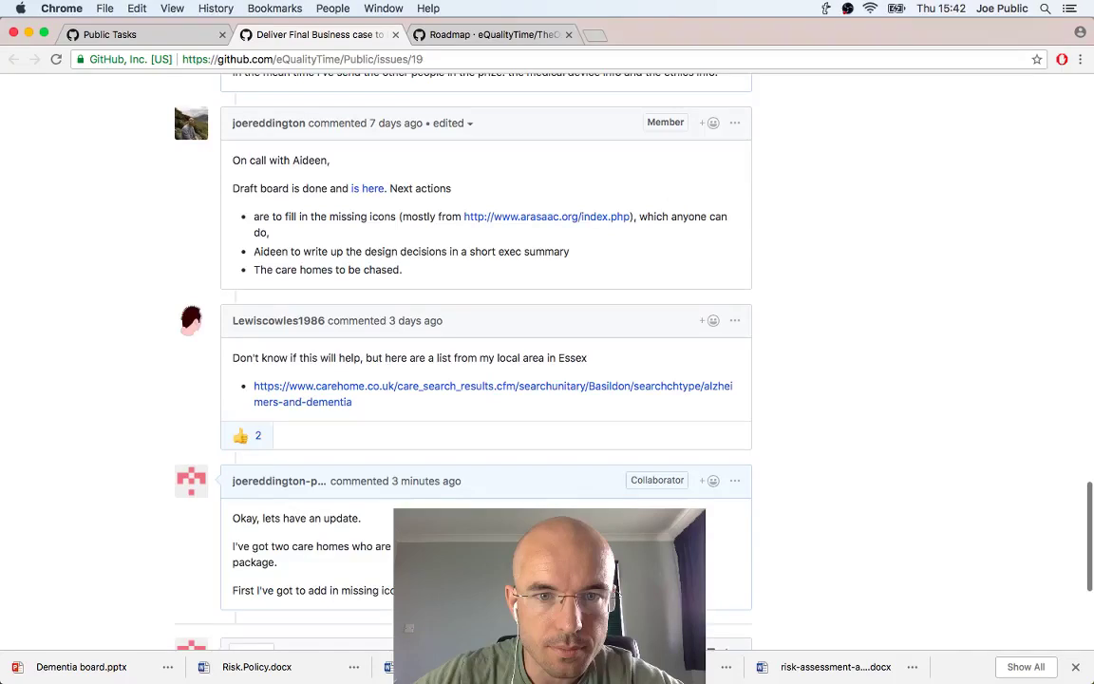
left_click(513, 218)
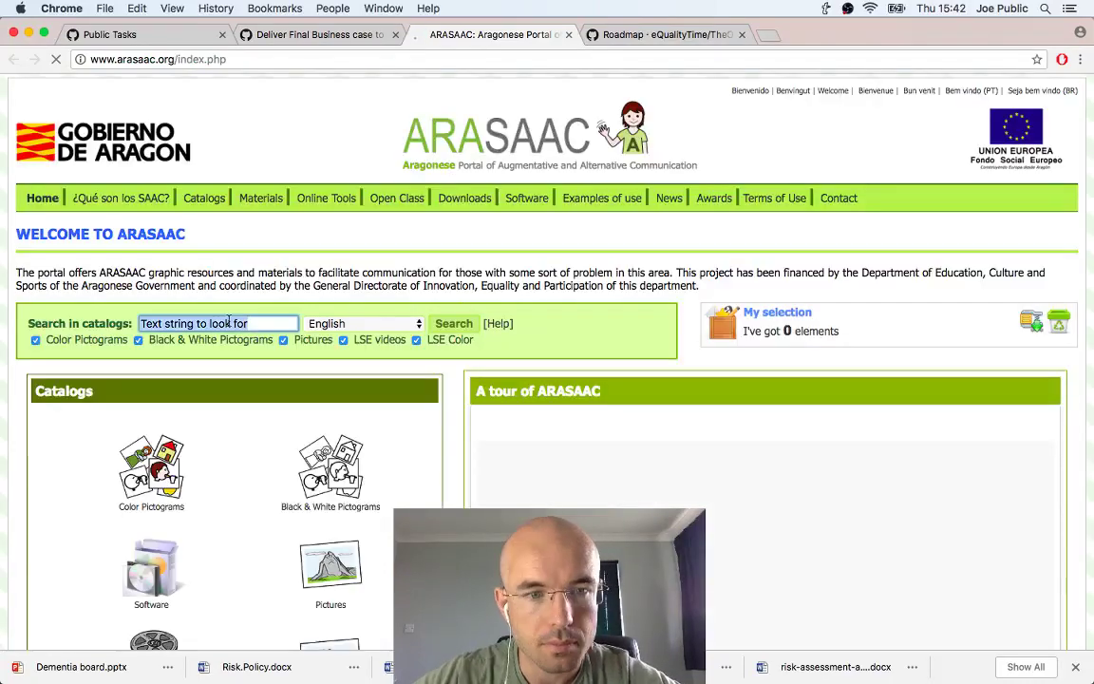
Search the ARASAAC catalogs for "stay" and examine the color pictogram "to stay" on its detail page
type("stay")
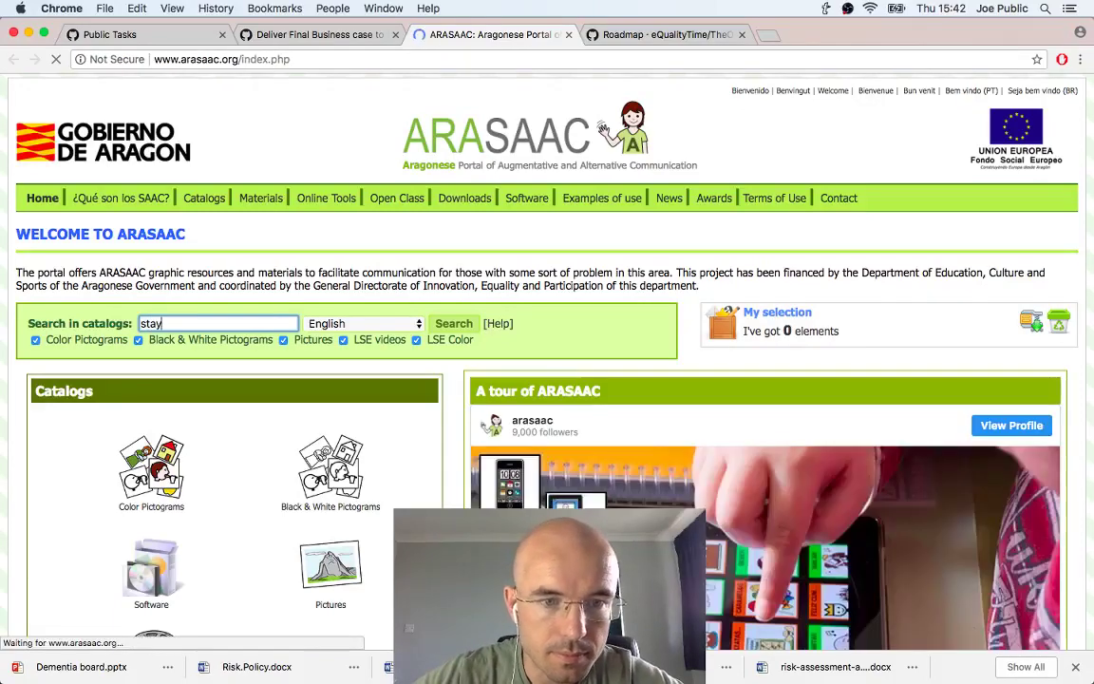
left_click(462, 329)
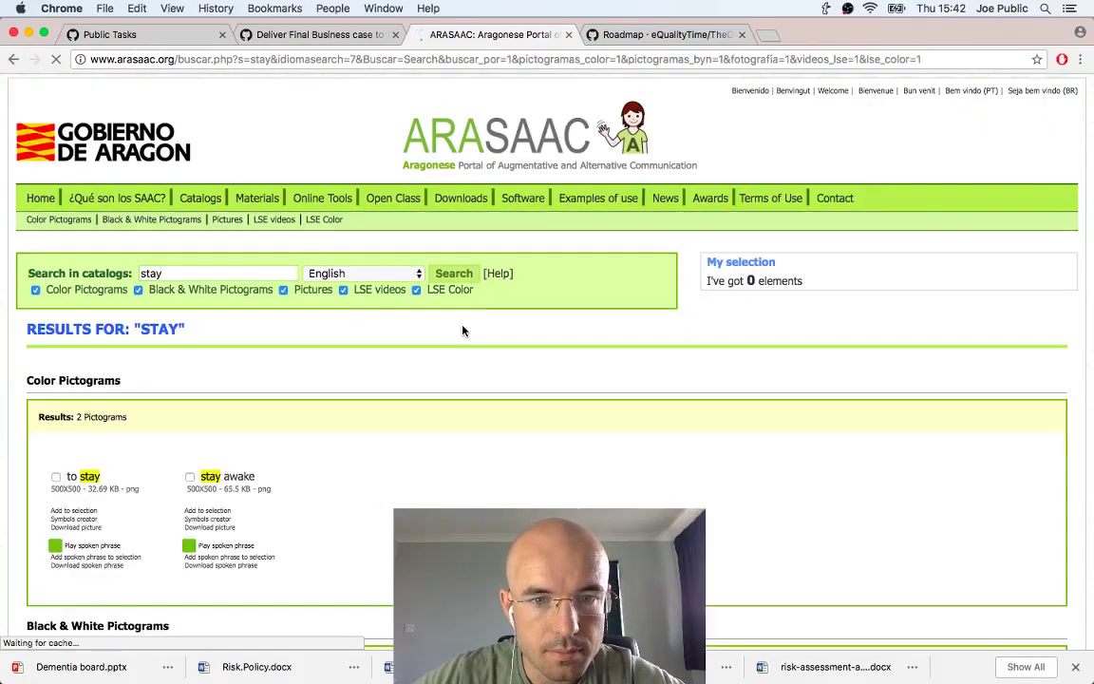
scroll(430, 405, "down", 2)
scroll(430, 406, "down", 1)
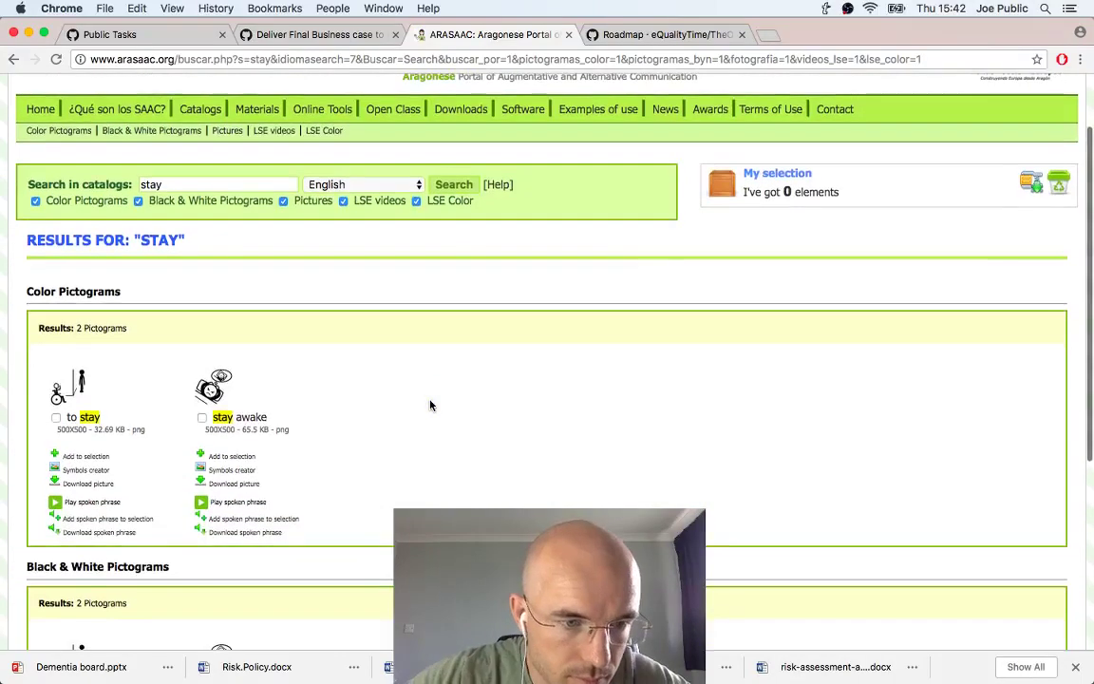
scroll(430, 406, "down", 3)
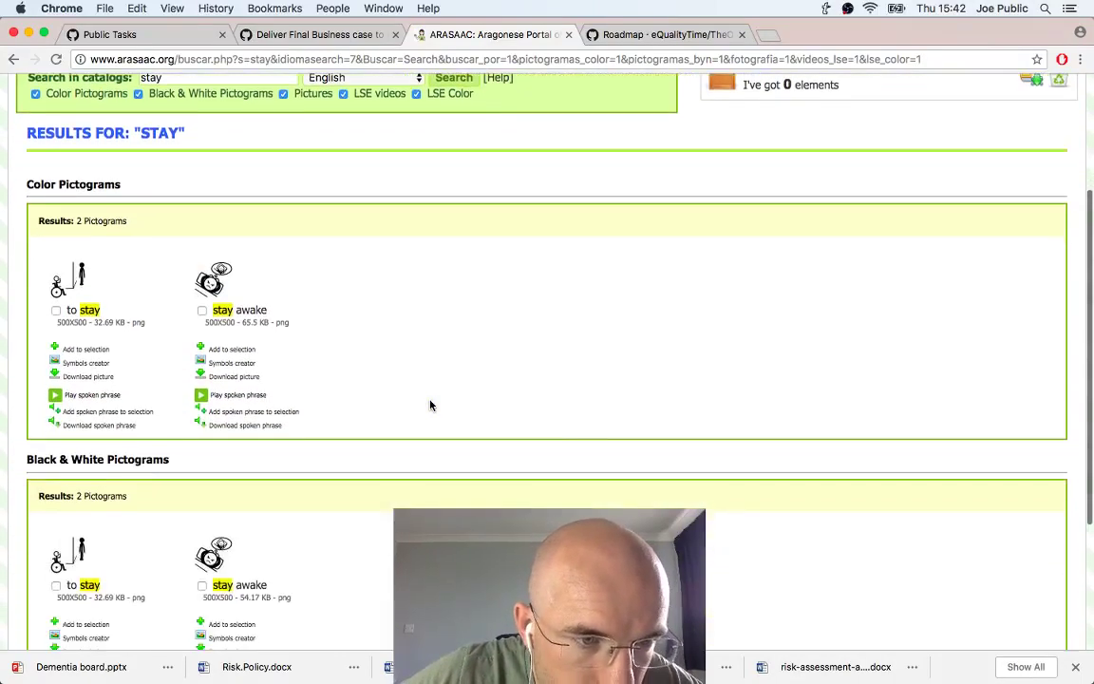
left_click(76, 301)
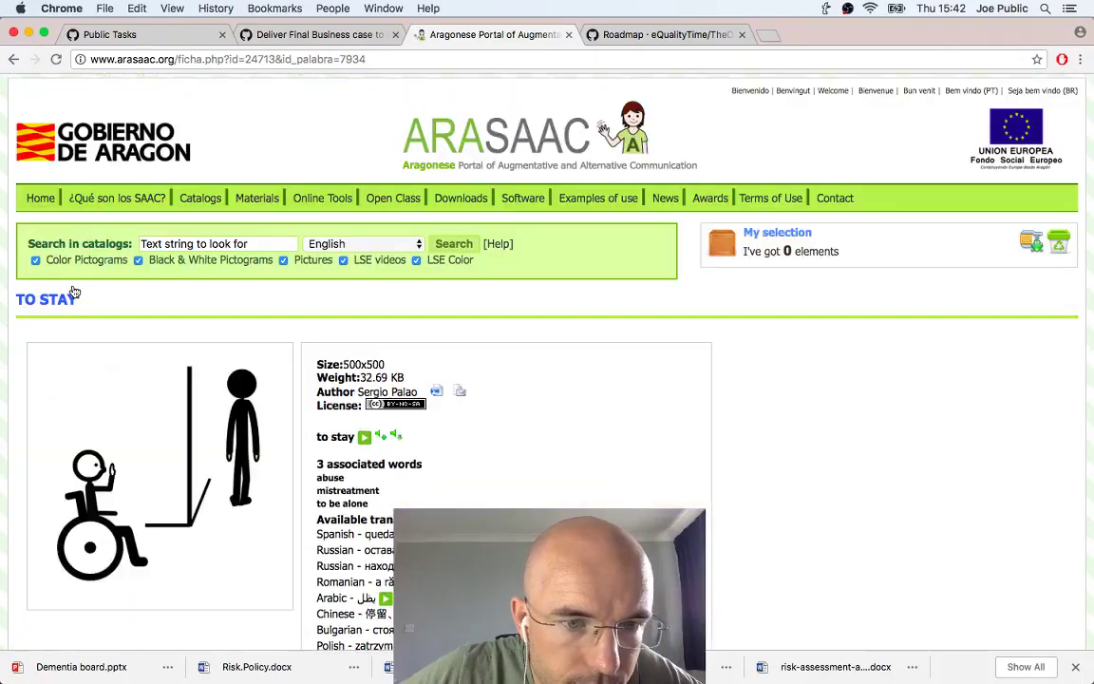
scroll(243, 400, "down", 2)
scroll(243, 401, "down", 8)
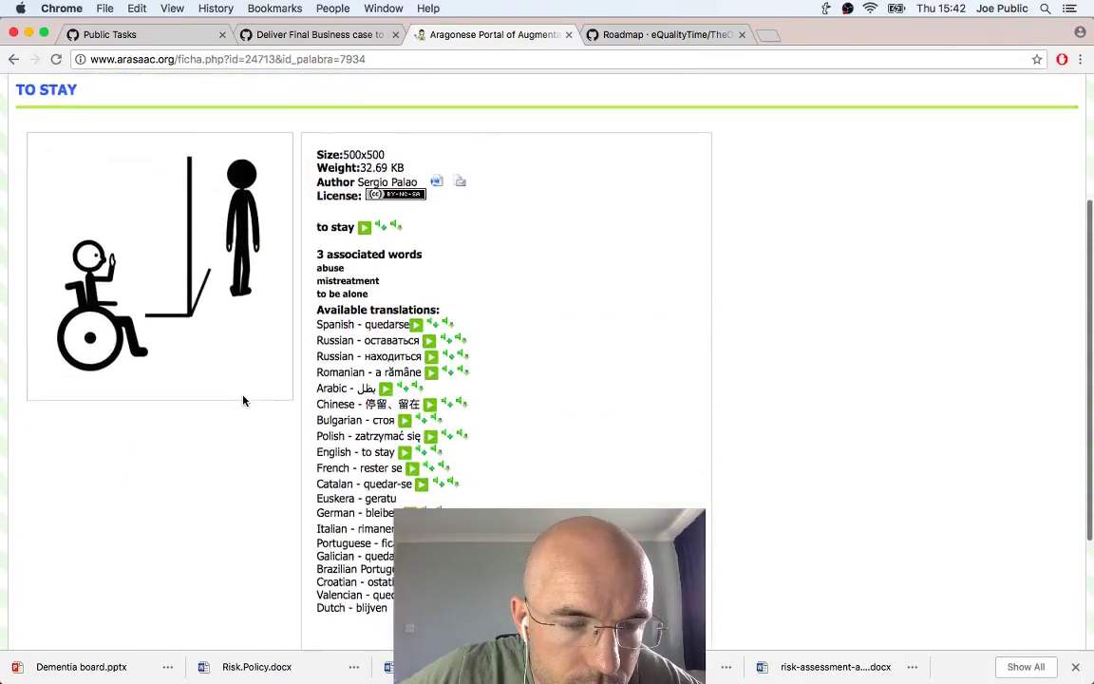
scroll(243, 401, "up", 6)
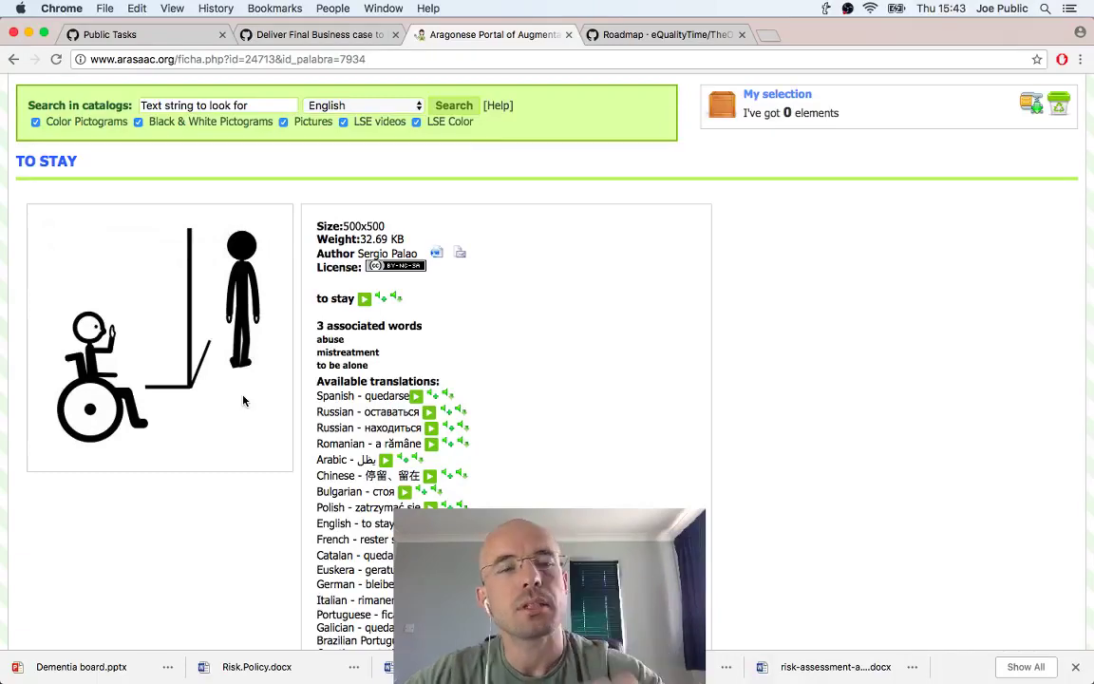
Switch to PowerPoint and check the food and household rows of the first slide for another missing icon
key("super+Tab")
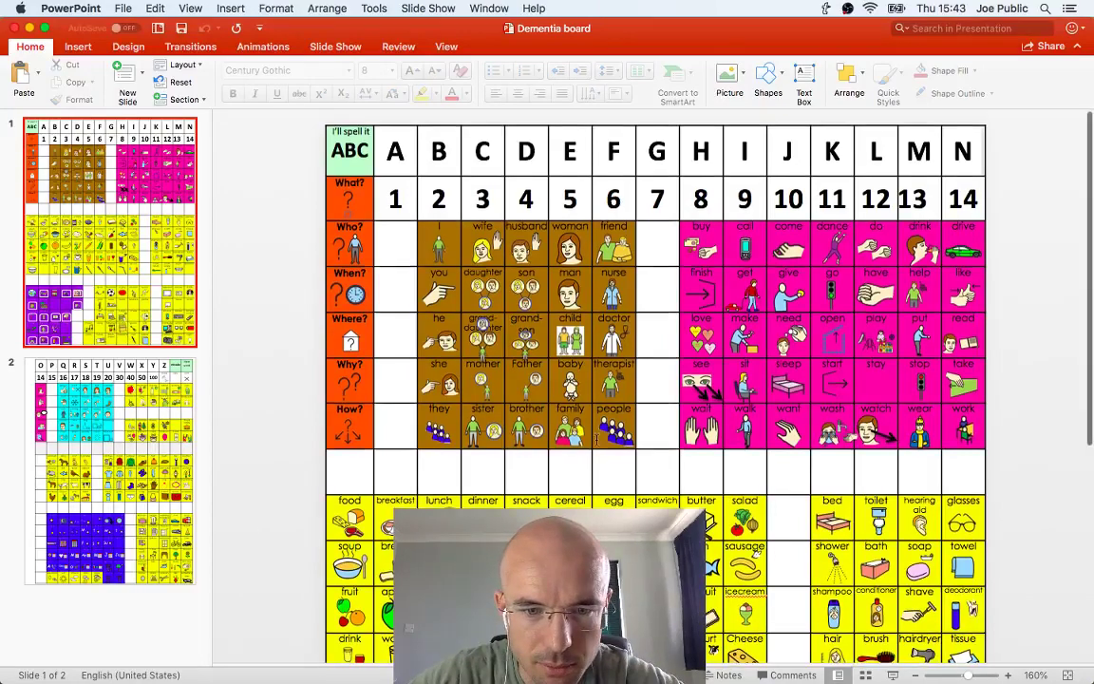
scroll(597, 438, "down", 3)
scroll(597, 438, "down", 1)
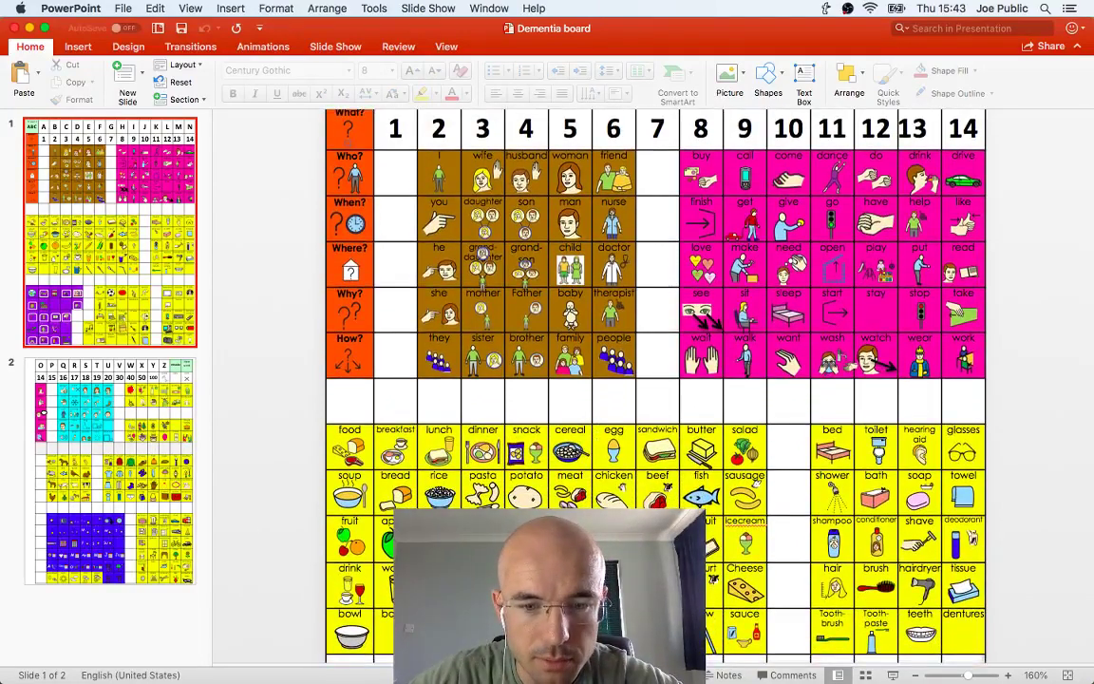
Switch to Chrome, search the ARASAAC catalogs for "bottle" and open the second plain bottle in the color pictograms
key("super+Tab")
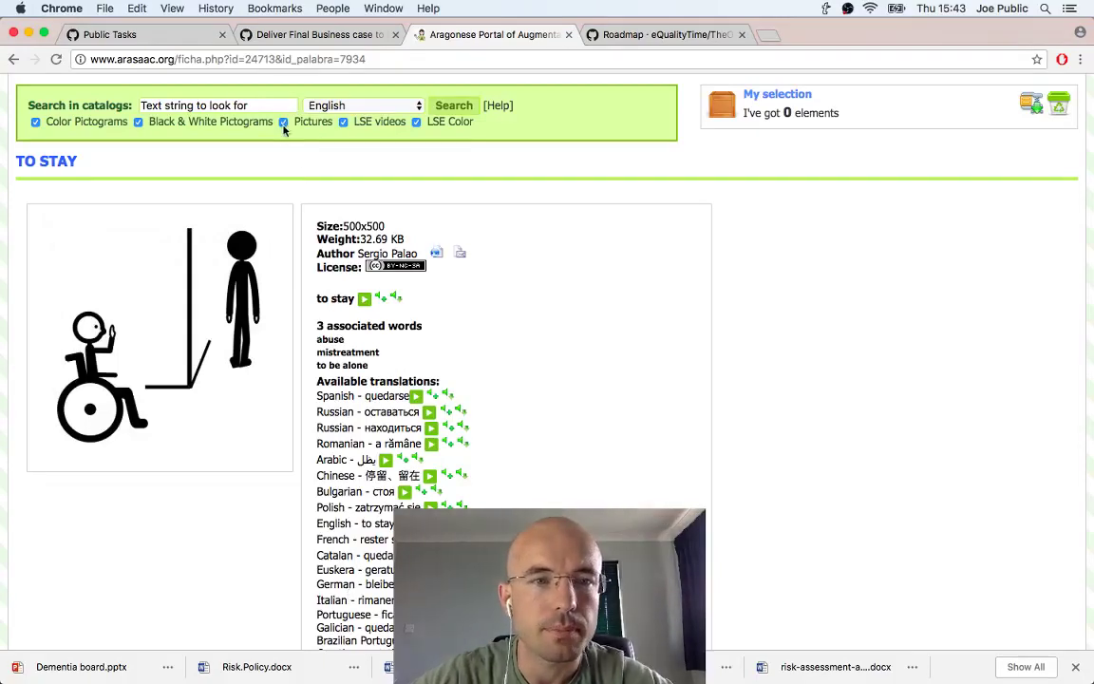
left_click(231, 105)
type("bottle")
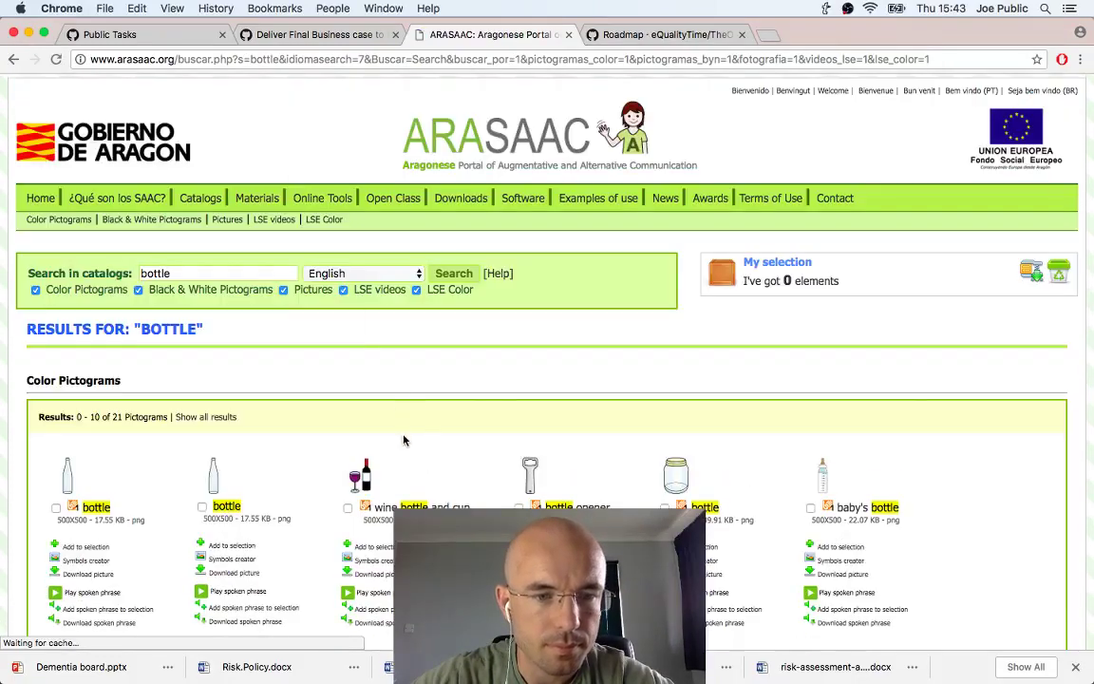
scroll(402, 440, "down", 3)
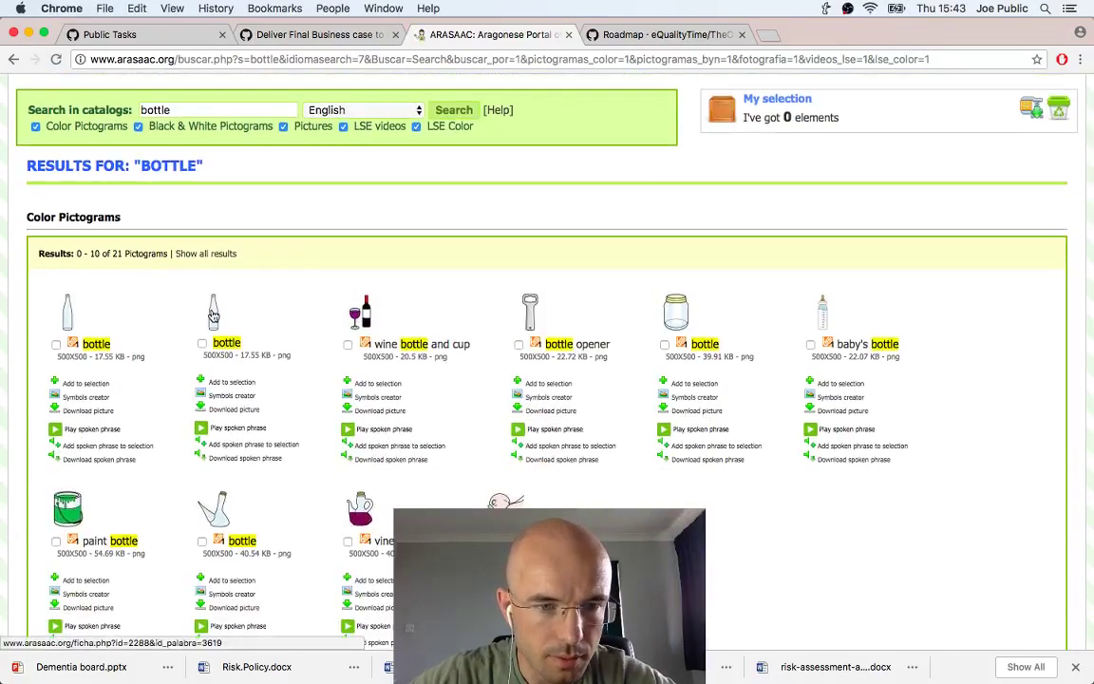
left_click(213, 313)
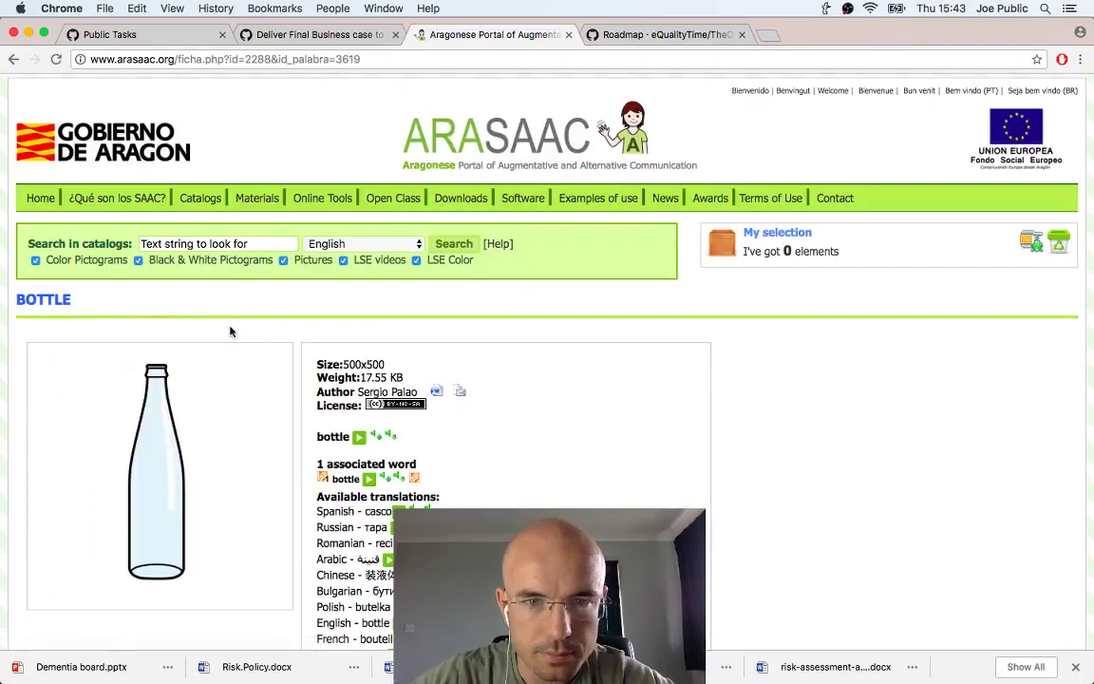
Download the bottle pictogram from its detail page as bottle.png
scroll(537, 419, "down", 3)
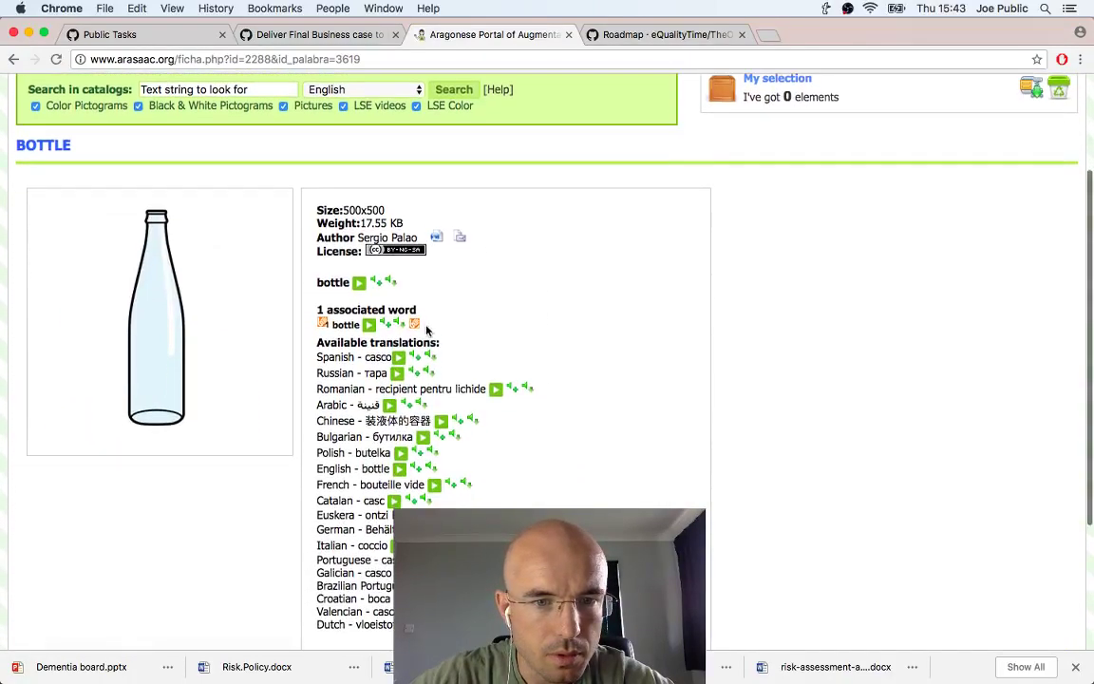
scroll(326, 269, "down", 4)
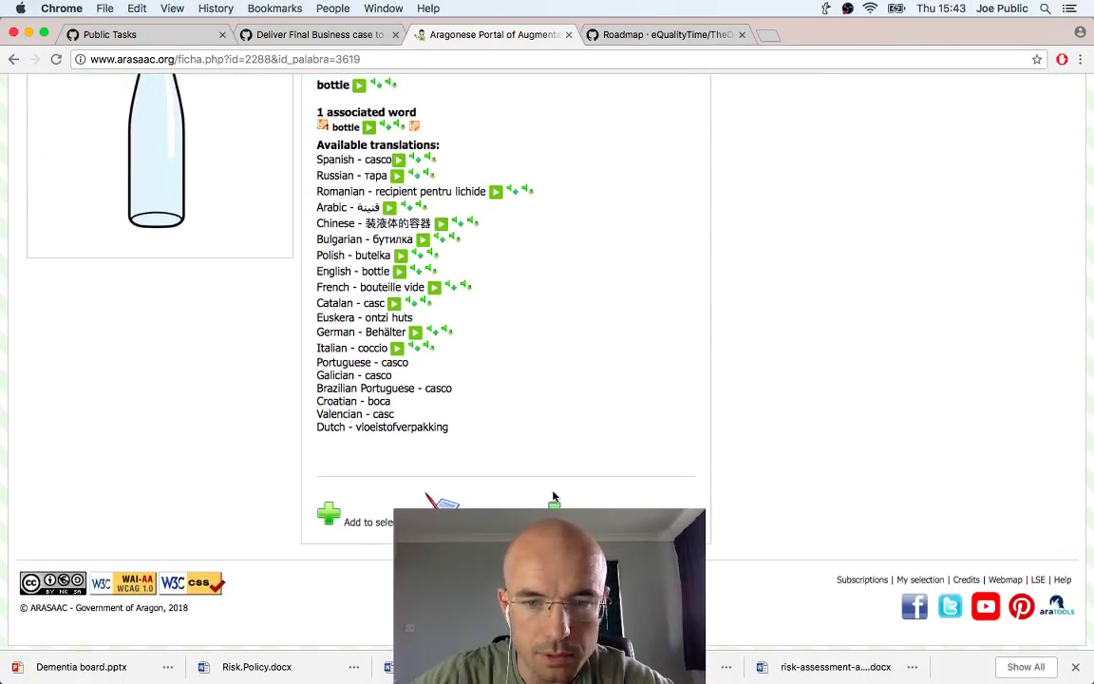
left_click(441, 501)
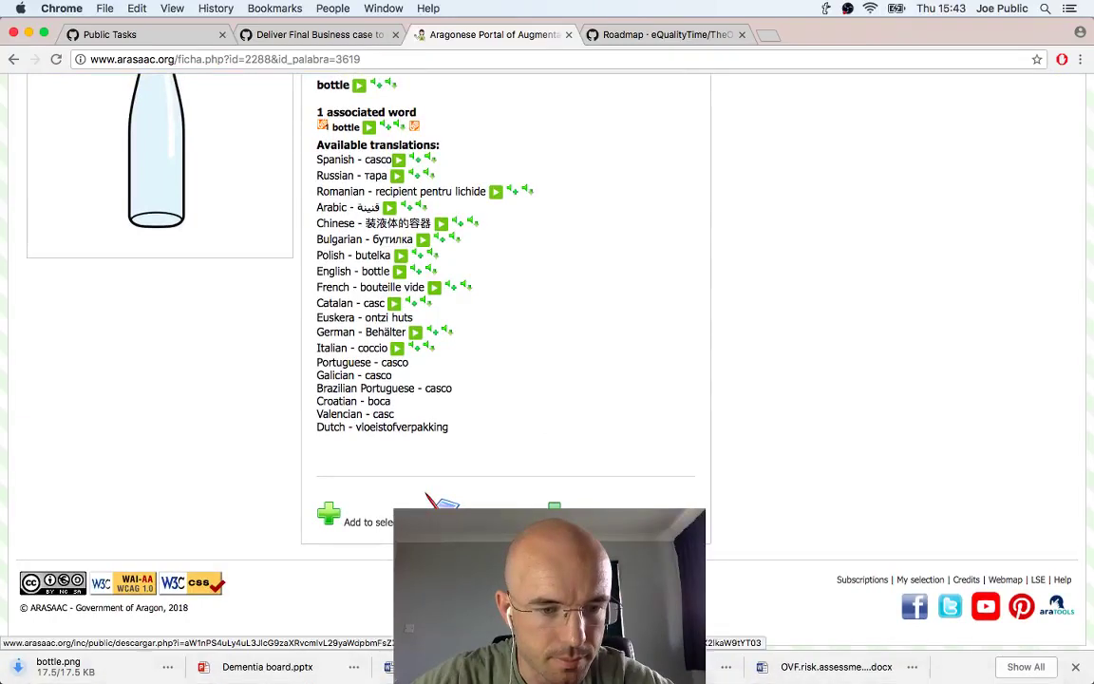
Switch to PowerPoint, insert the downloaded bottle.png on the first slide and move it toward the bottle cell beside bowl
key("super+Tab")
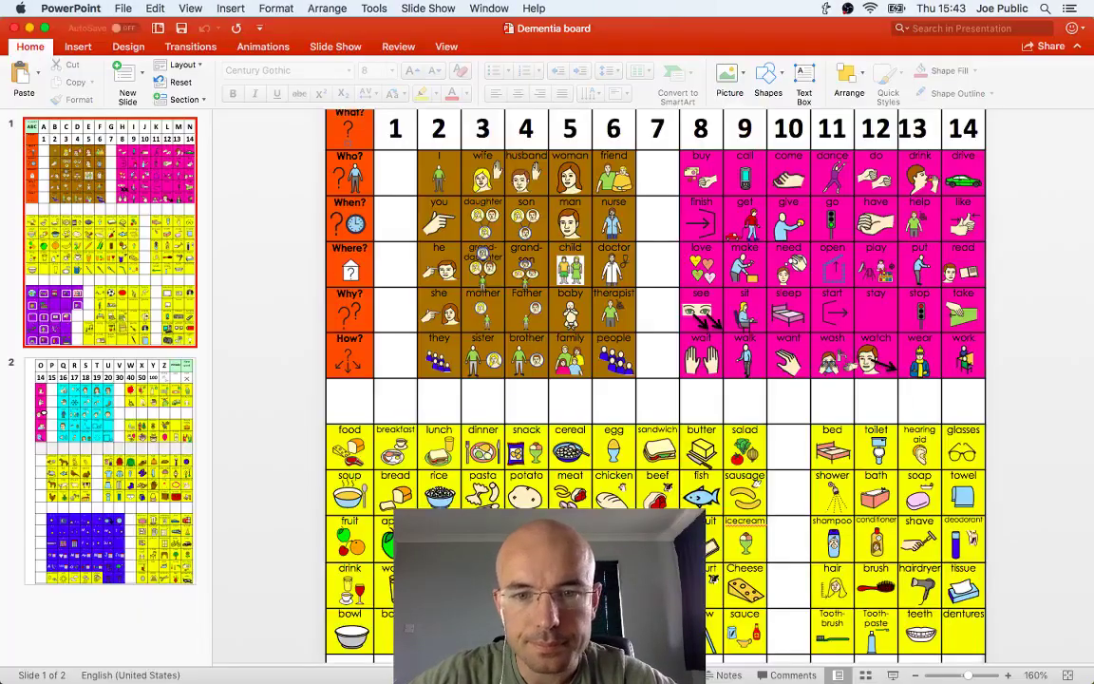
mouse_move(987, 665)
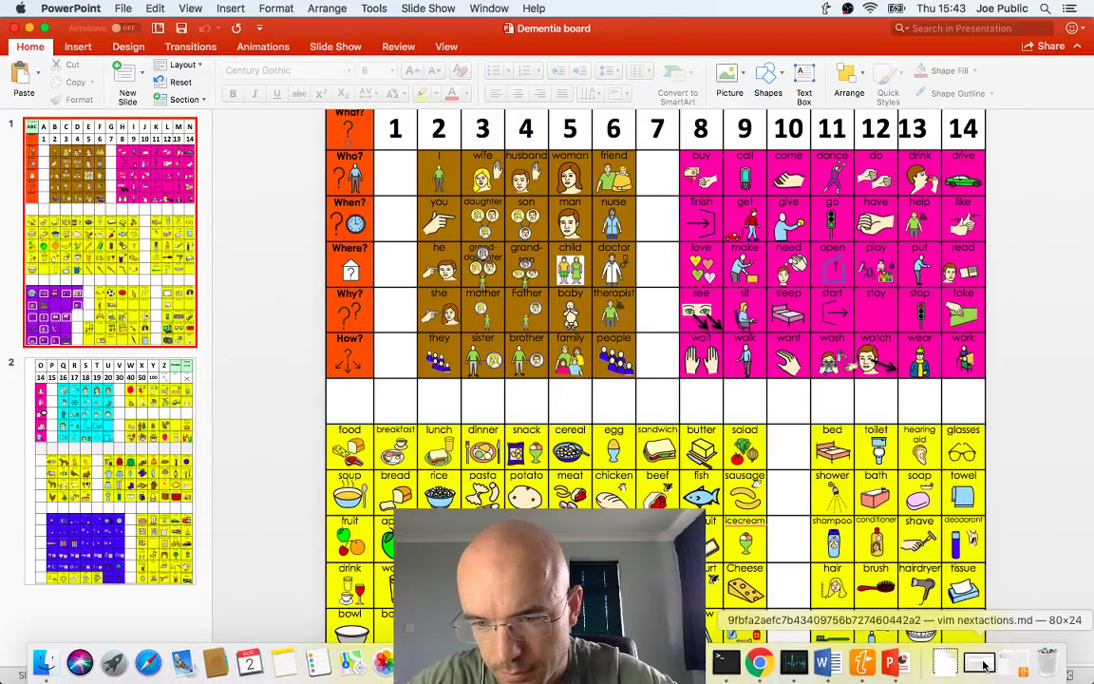
left_click(944, 661)
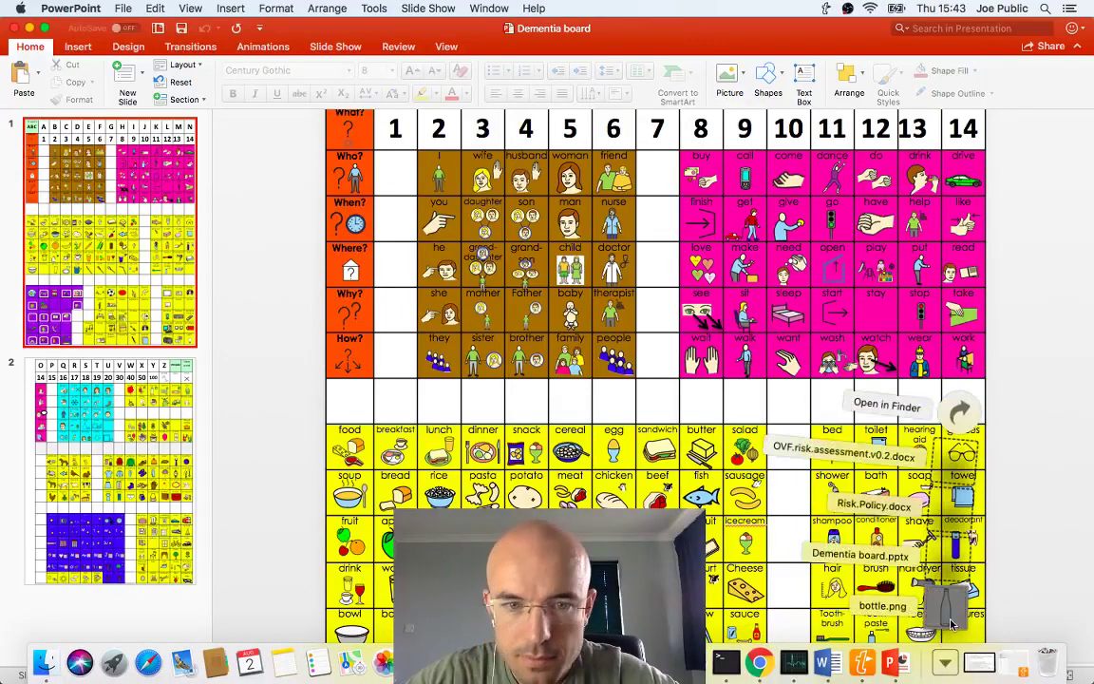
left_click_drag(939, 637, 389, 615)
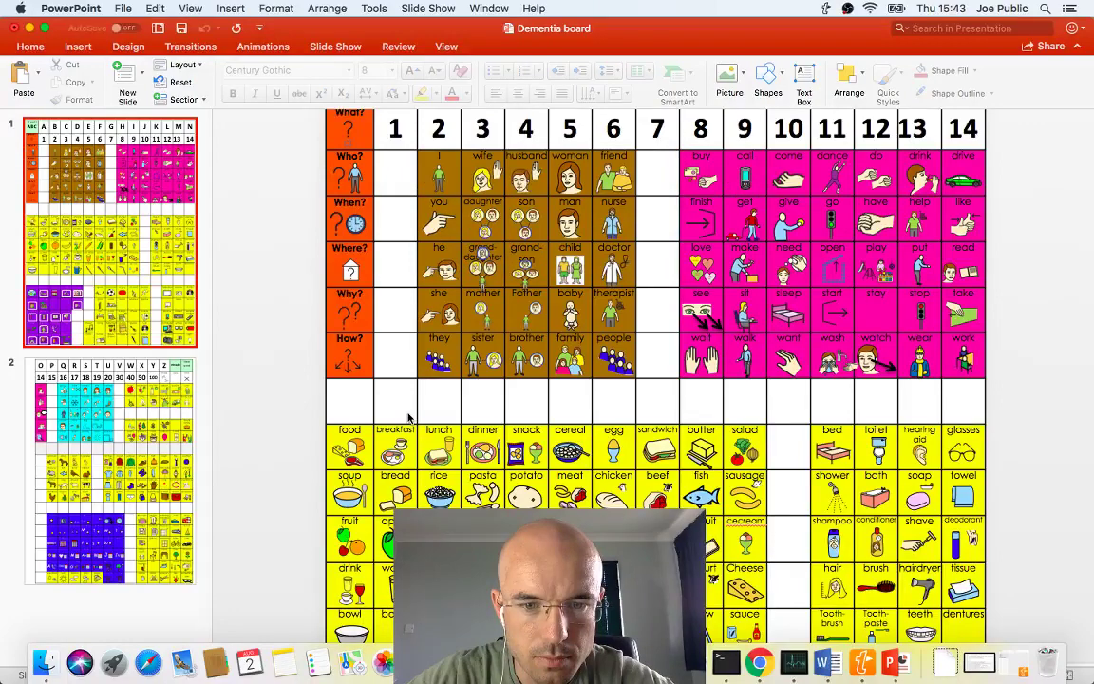
scroll(408, 418, "down", 3)
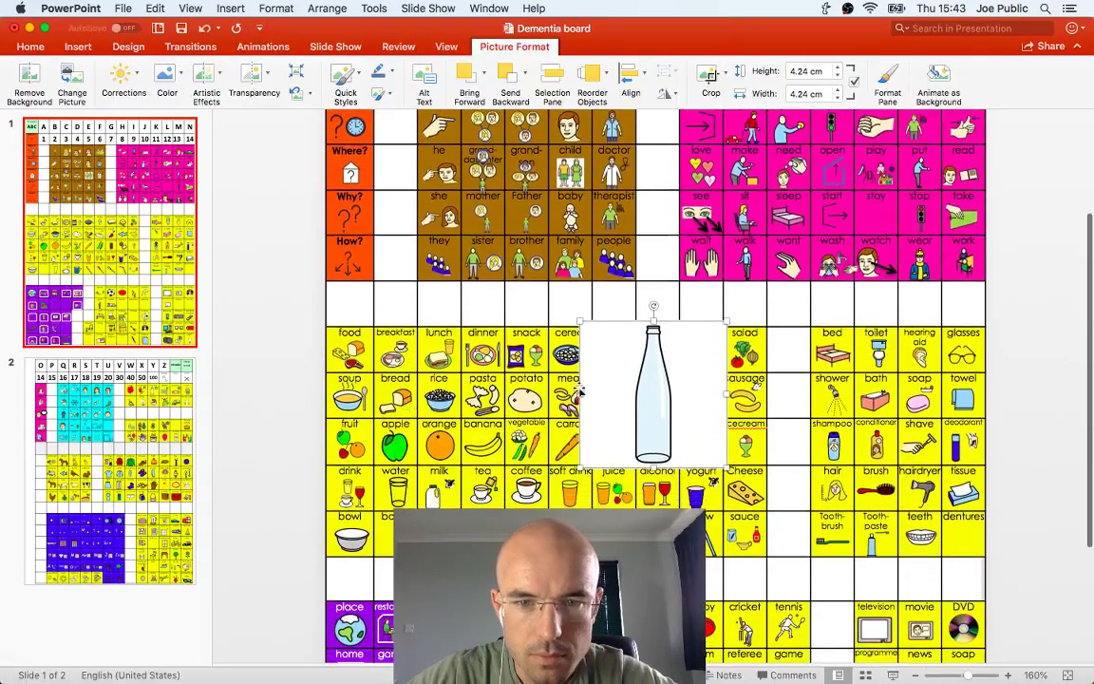
left_click_drag(581, 390, 417, 482)
Switch to Chrome and examine the ARASAAC bottle page for other download options or file formats
key("super+Tab")
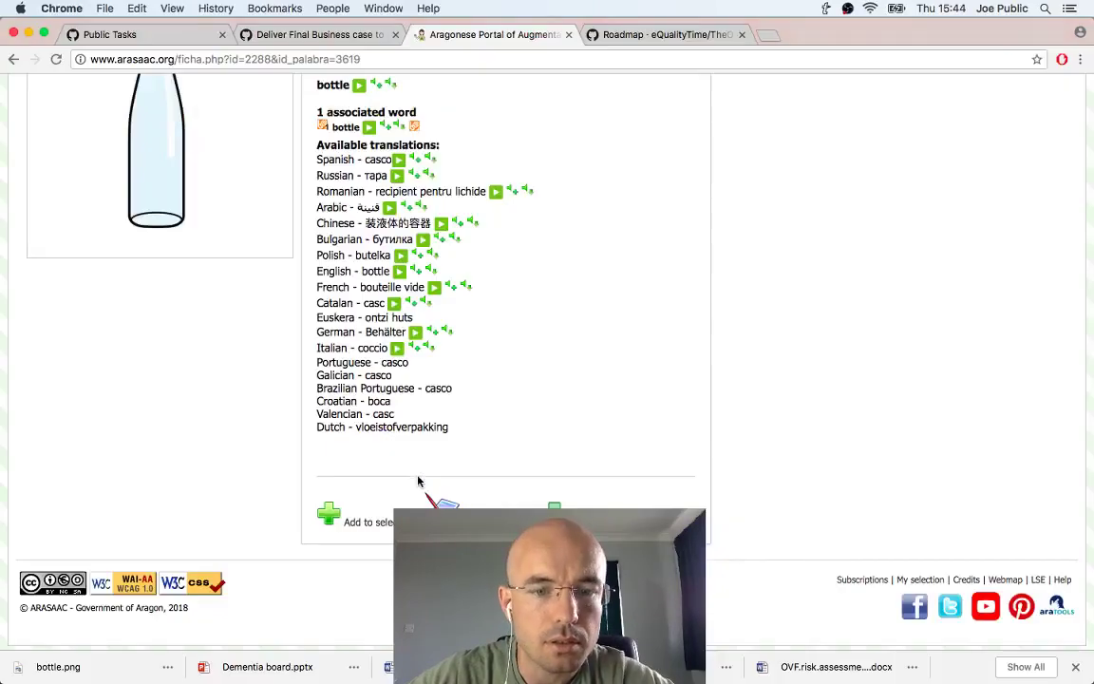
scroll(417, 482, "up", 5)
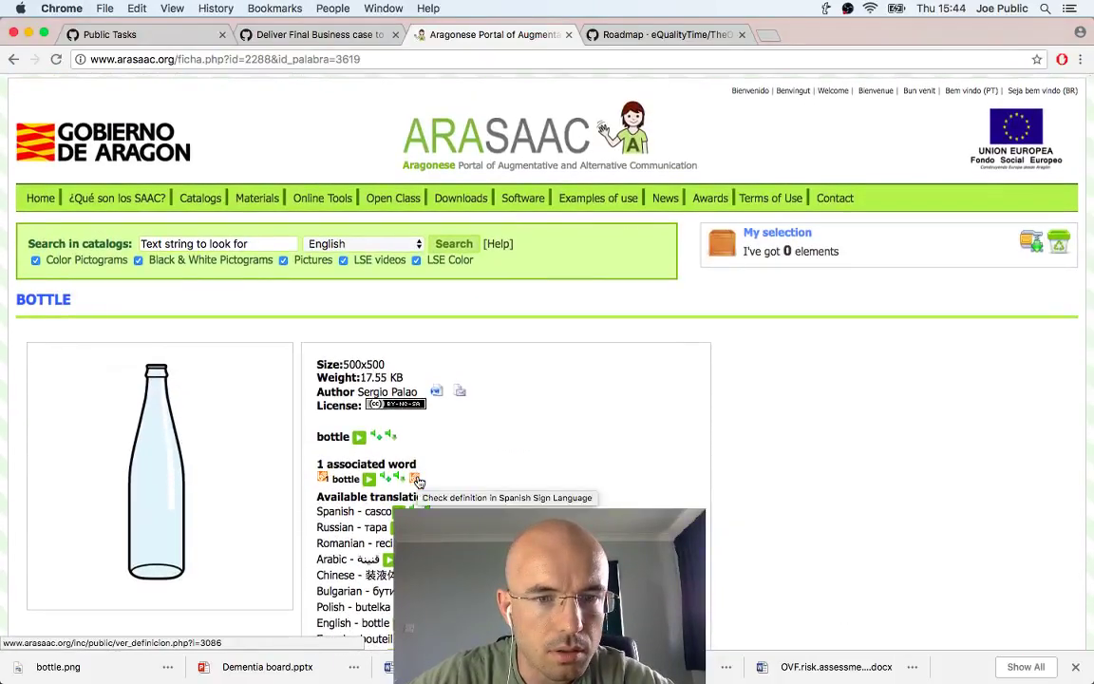
scroll(418, 481, "down", 5)
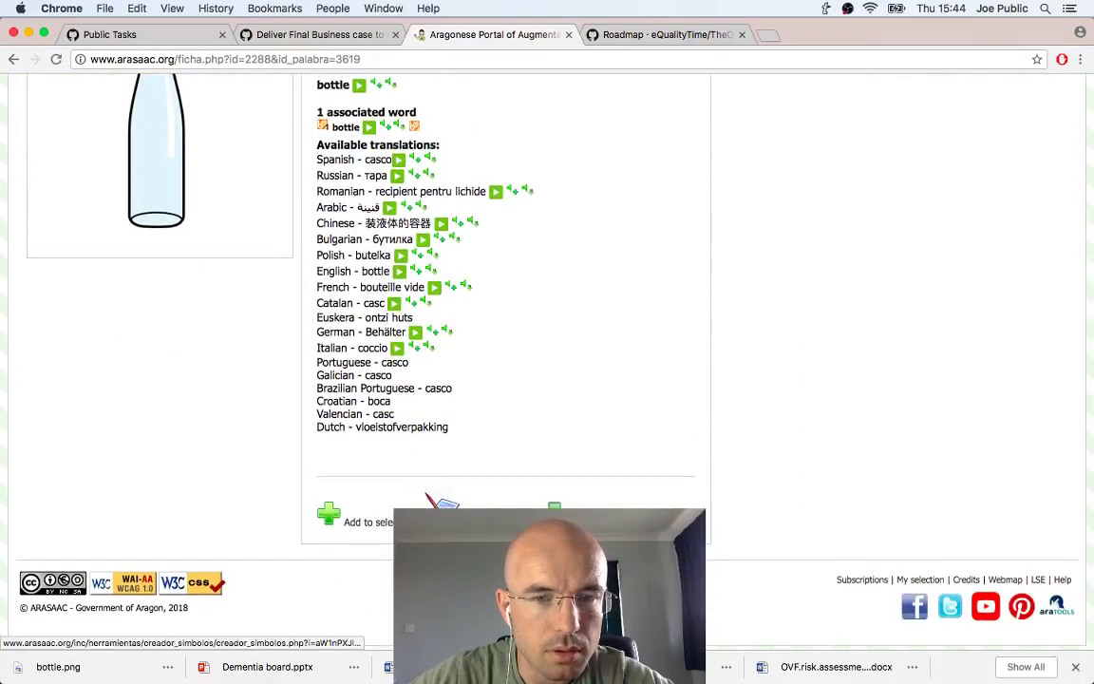
scroll(476, 377, "up", 5)
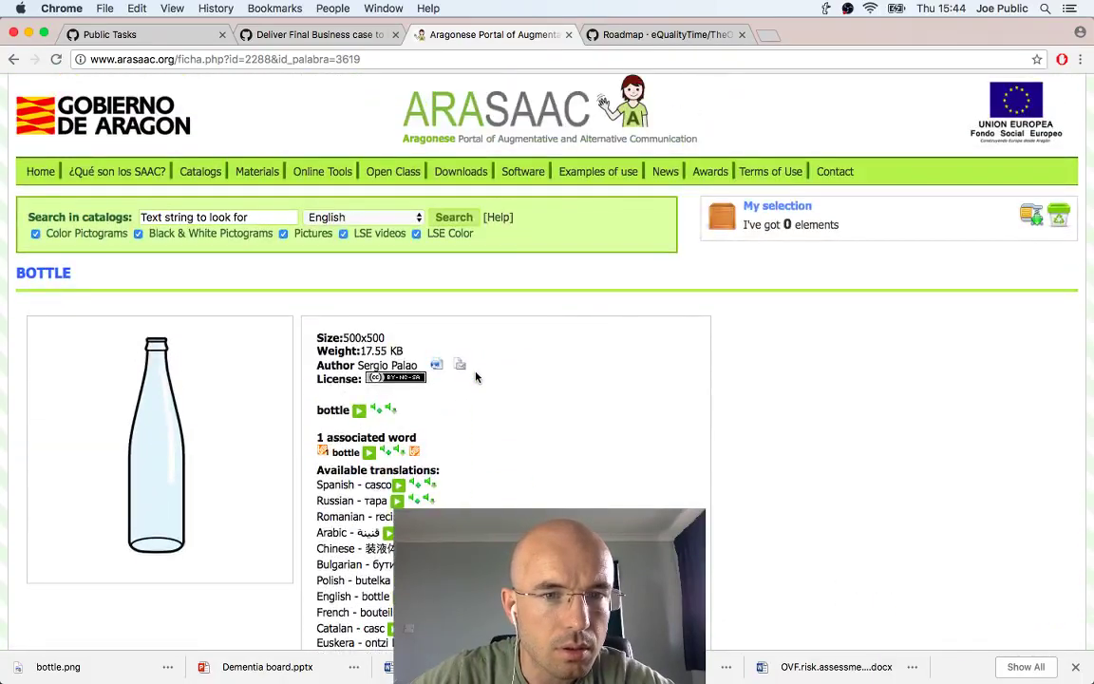
key("super+t")
type("ara")
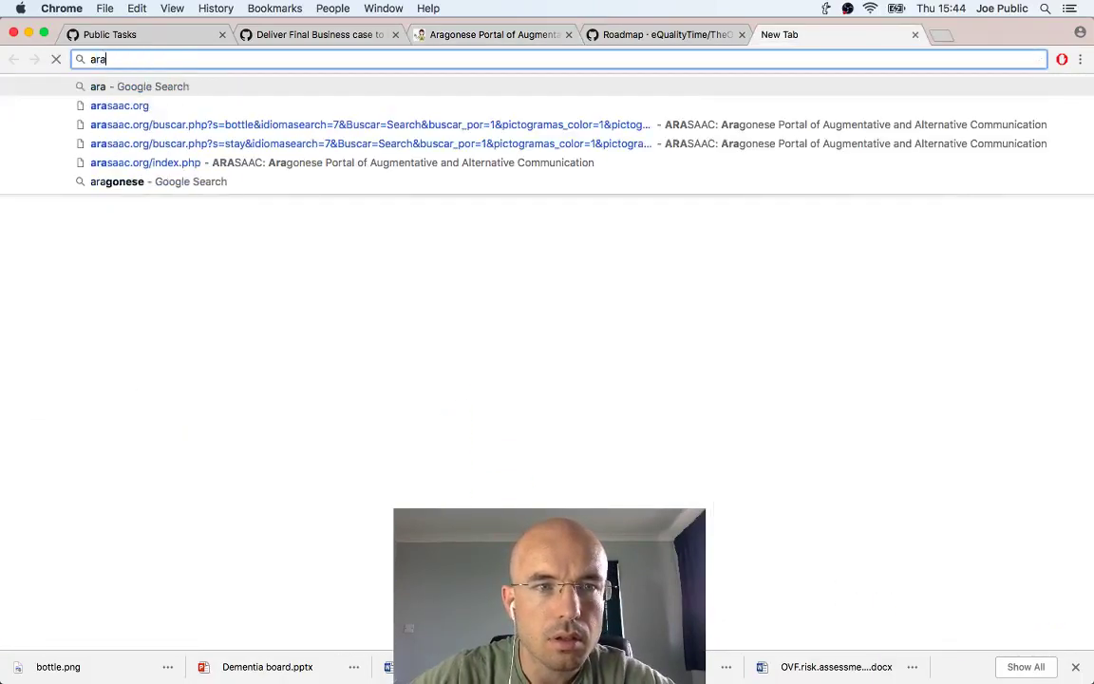
key("Down")
key("BackSpace")
key("BackSpace")
key("BackSpace")
key("BackSpace")
key("BackSpace")
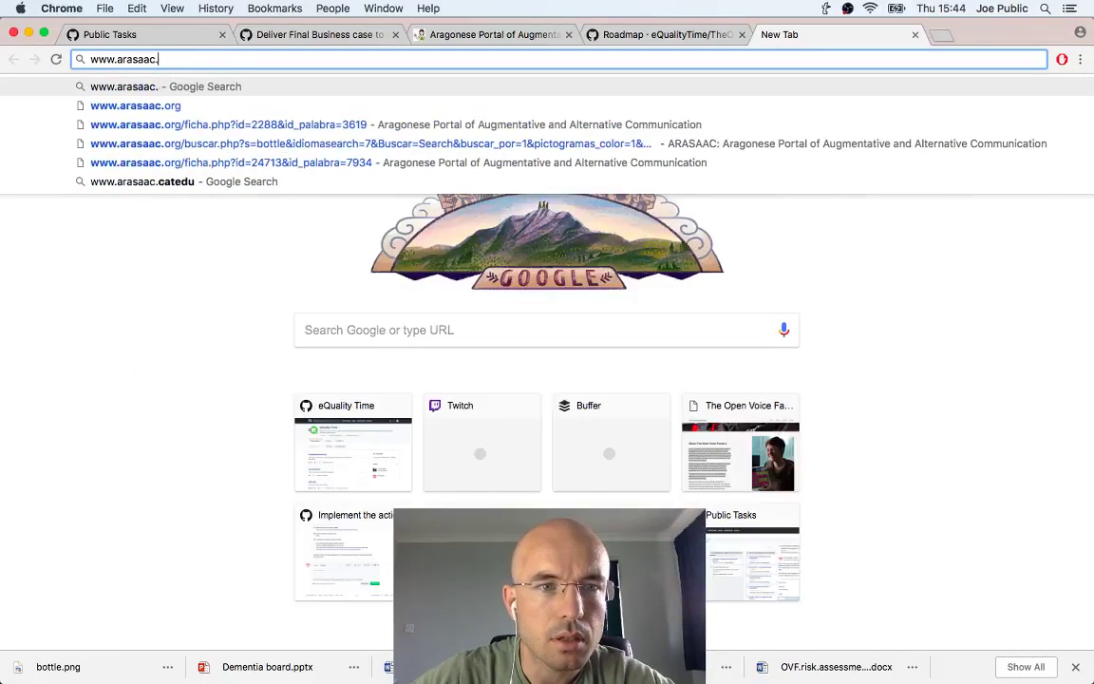
type("c svg")
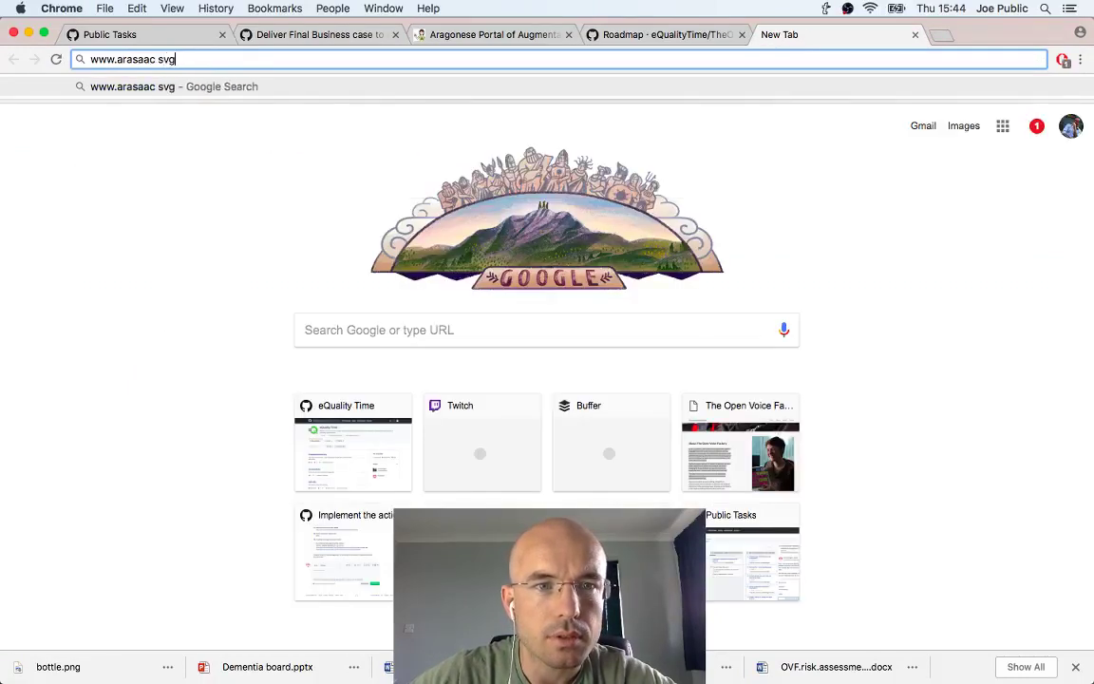
key("Return")
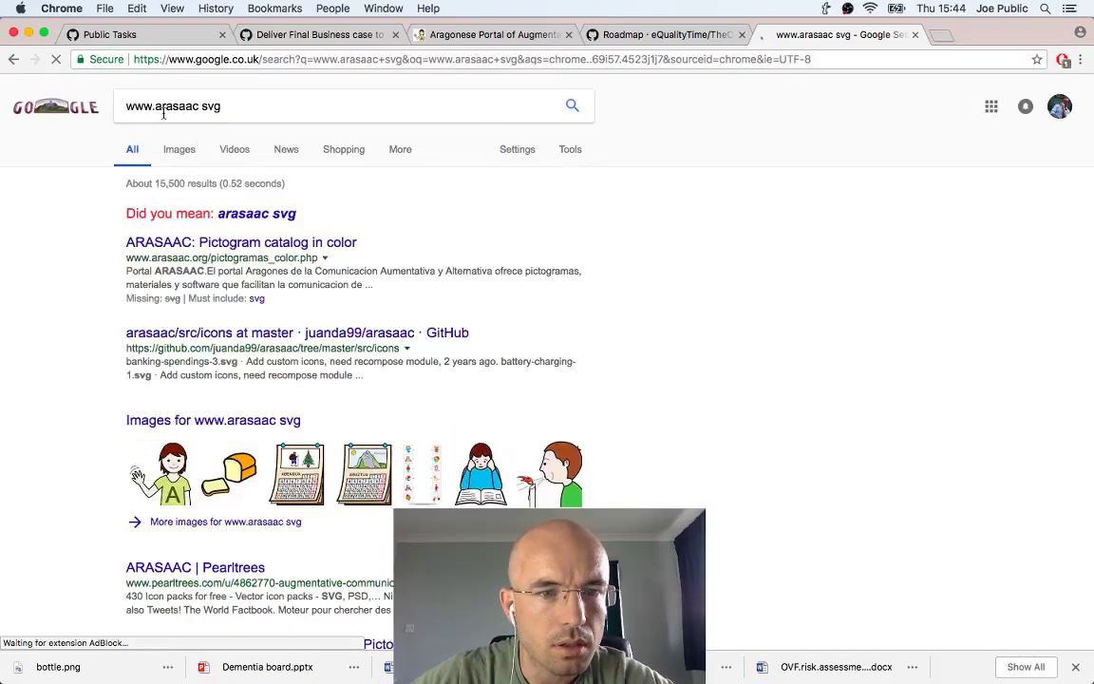
Refine the Google search to "arasaac svg" by removing the web prefix
left_click(156, 106)
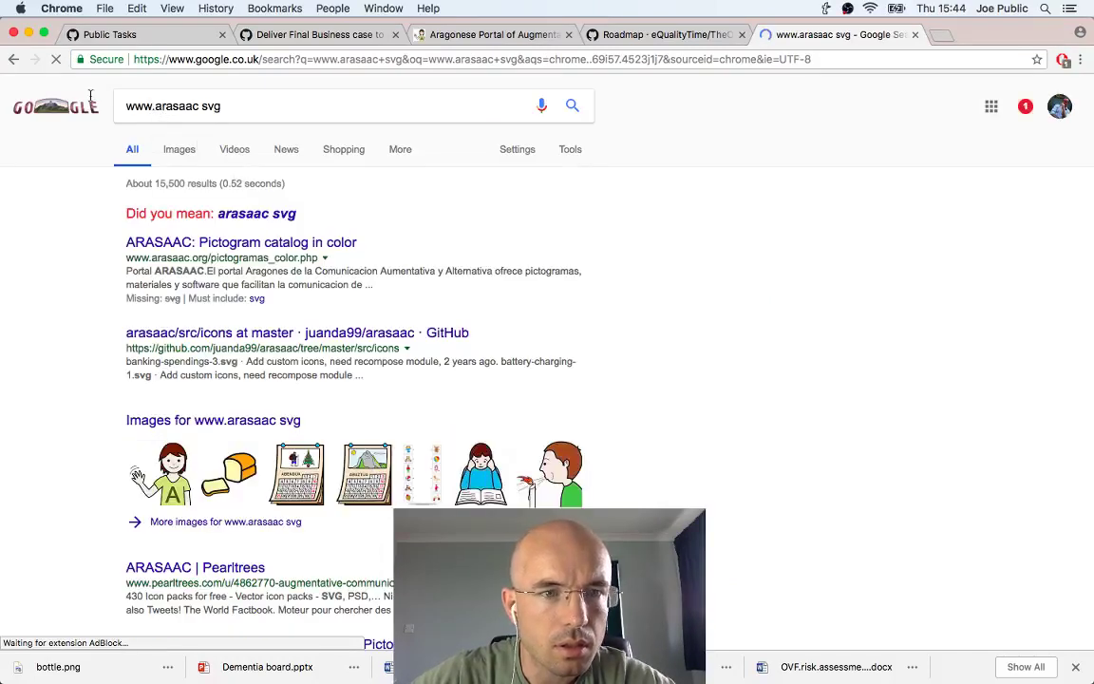
key("BackSpace")
key("BackSpace")
key("BackSpace")
key("BackSpace")
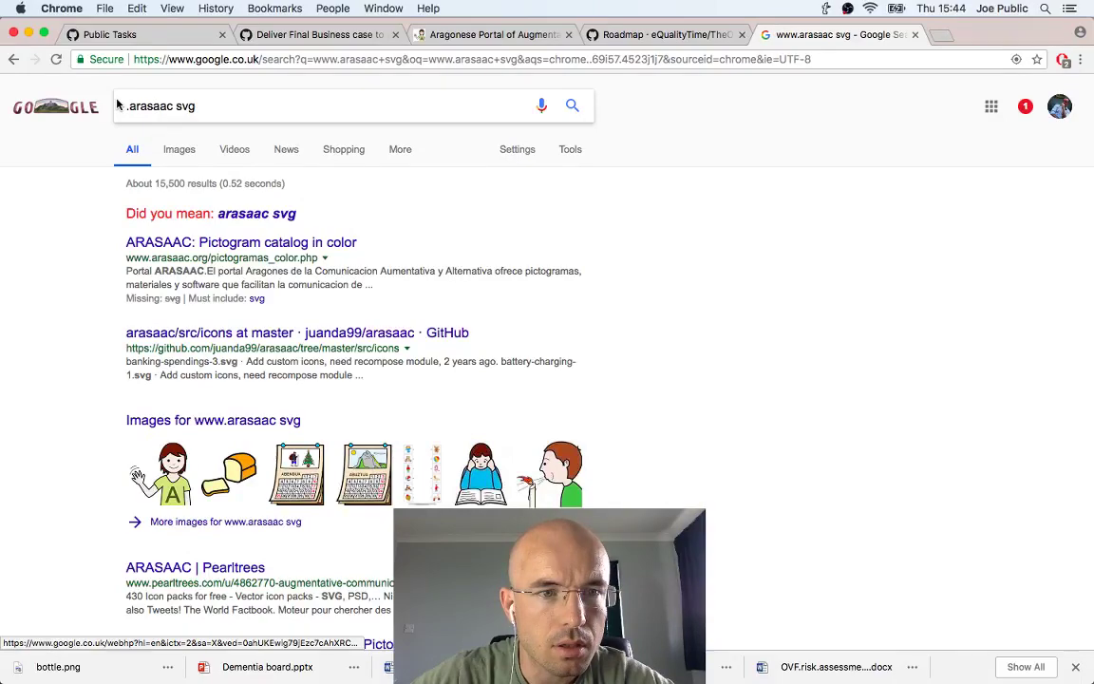
key("Delete")
key("Return")
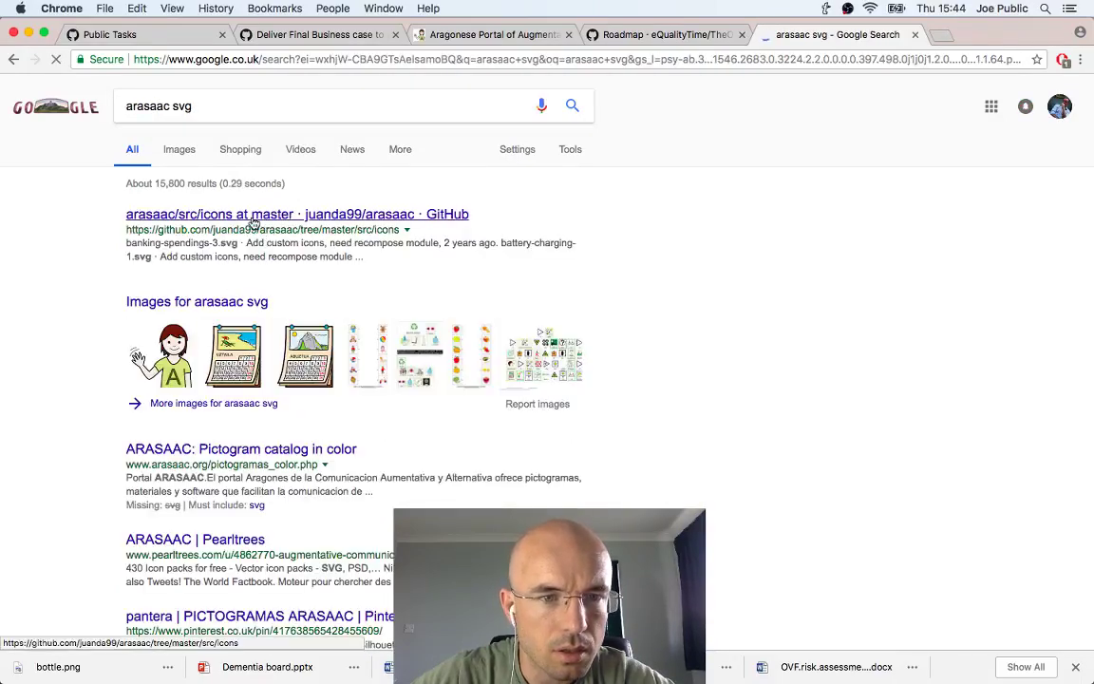
Open the juanda99/arasaac src/icons folder on GitHub from the results and browse its list of SVG files
left_click(254, 216)
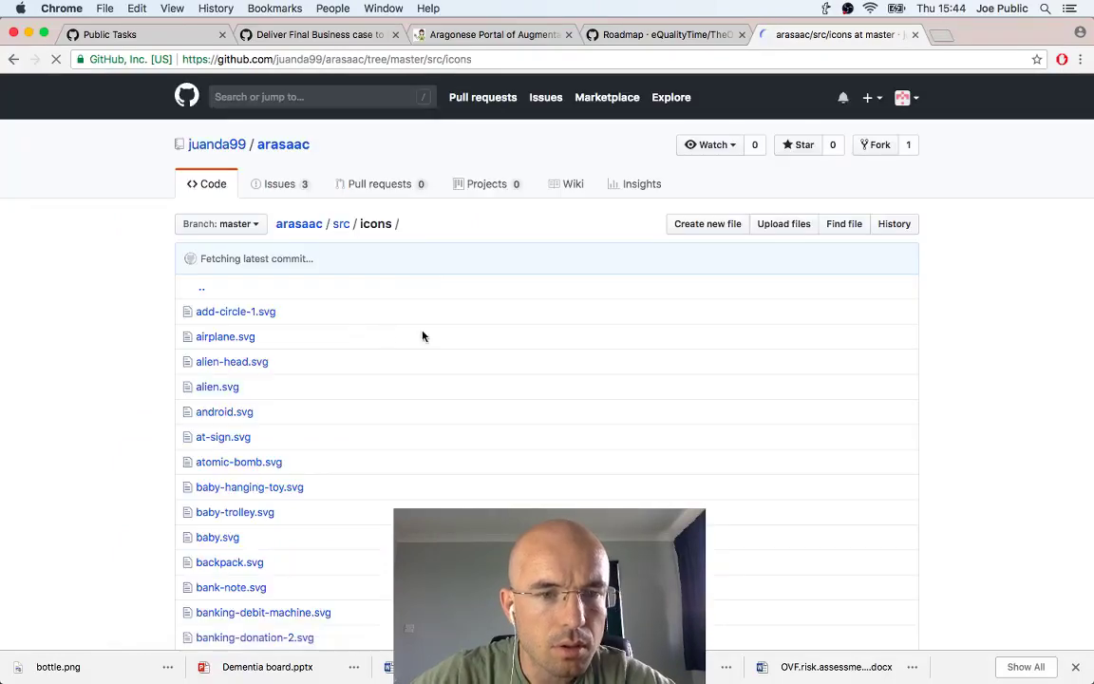
scroll(423, 335, "down", 5)
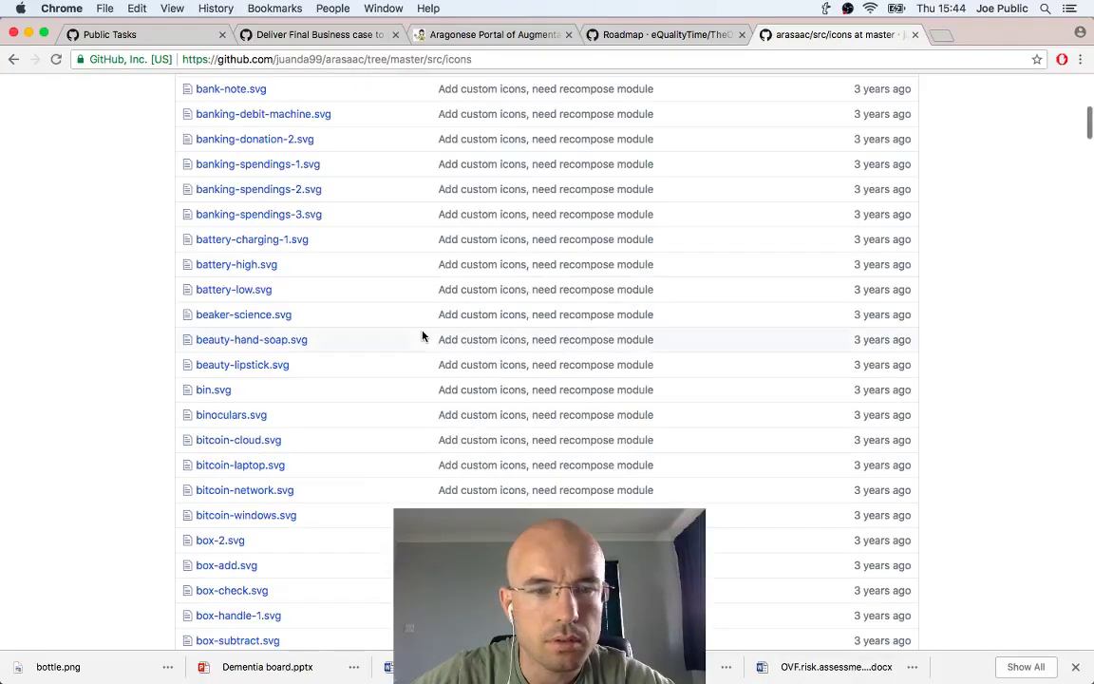
scroll(423, 335, "down", 2)
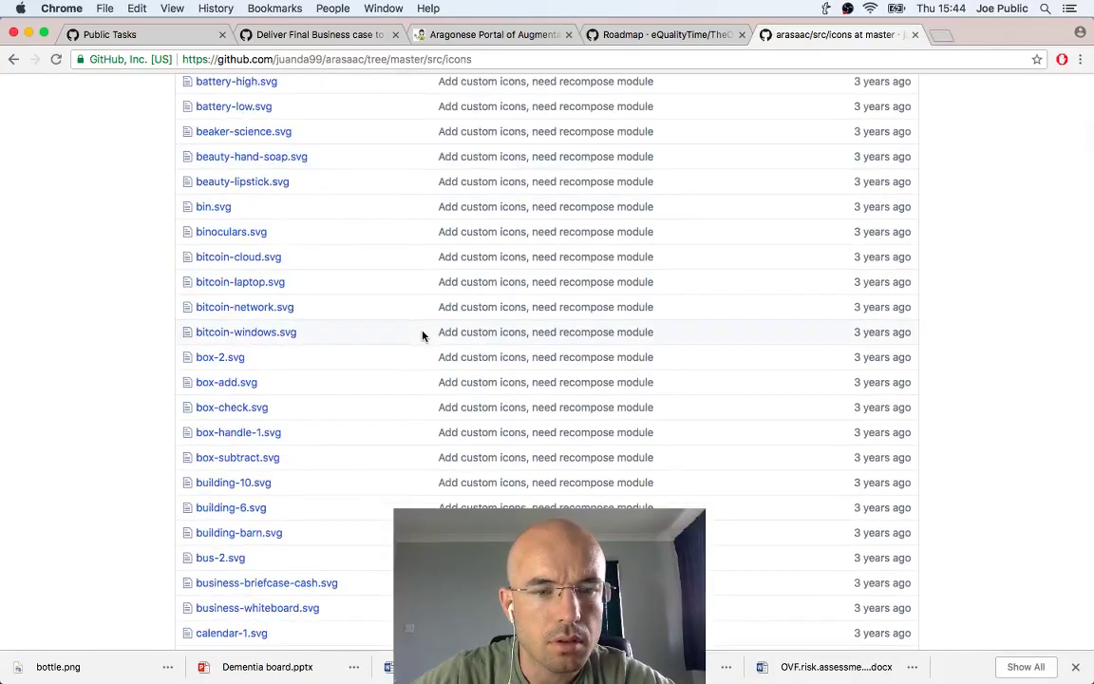
scroll(423, 335, "down", 2)
scroll(423, 335, "up", 2)
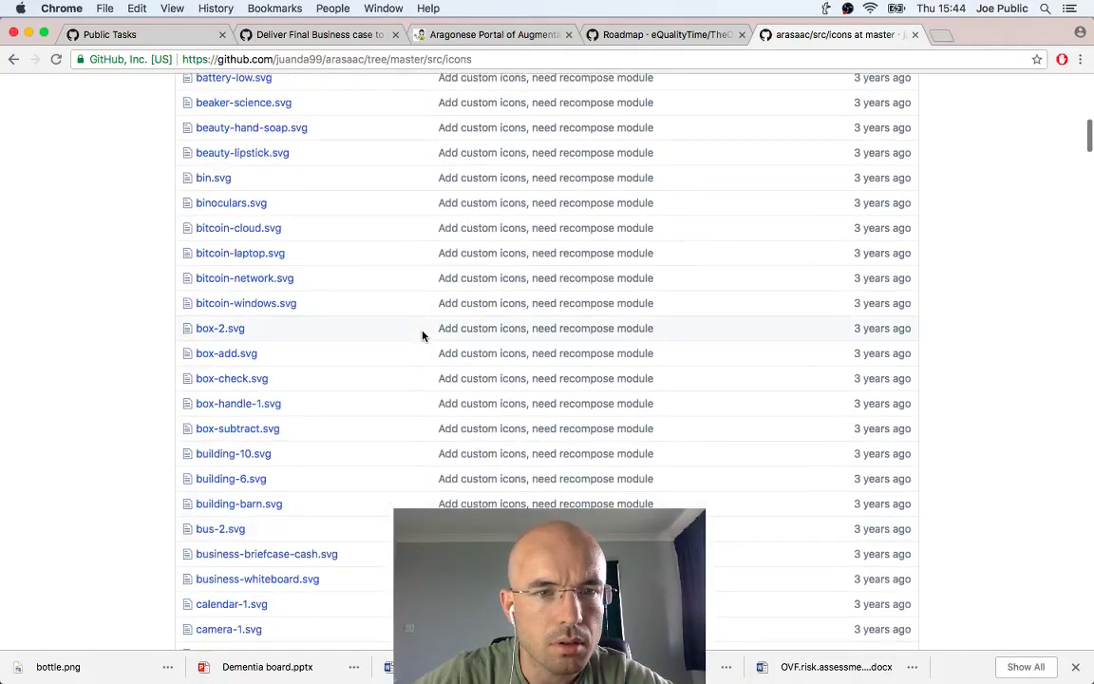
scroll(423, 335, "up", 1)
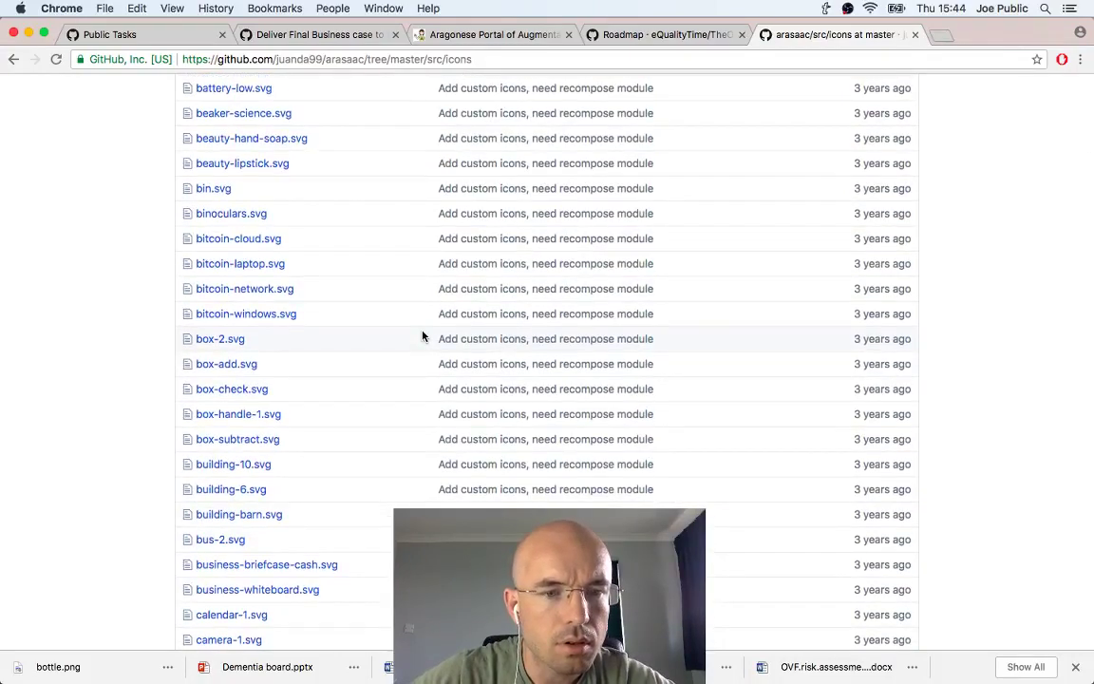
Search the icons folder page for "bottle" and go through the matching SVG files
key("super+f")
type("bottle")
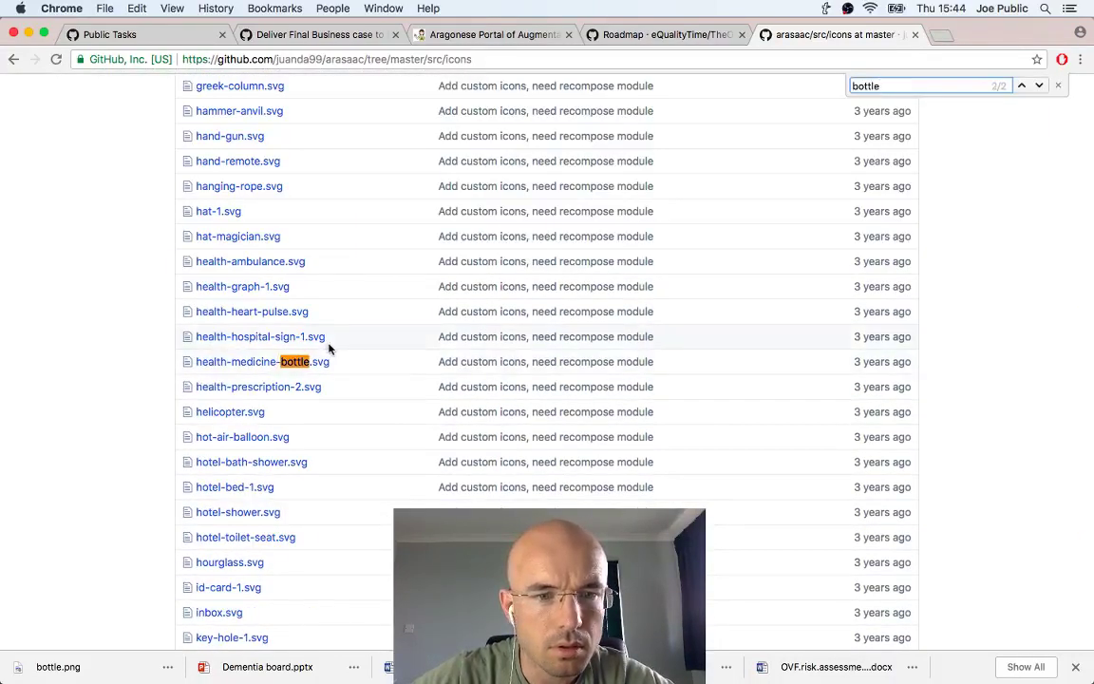
key("Return")
key("Return")
key("Return")
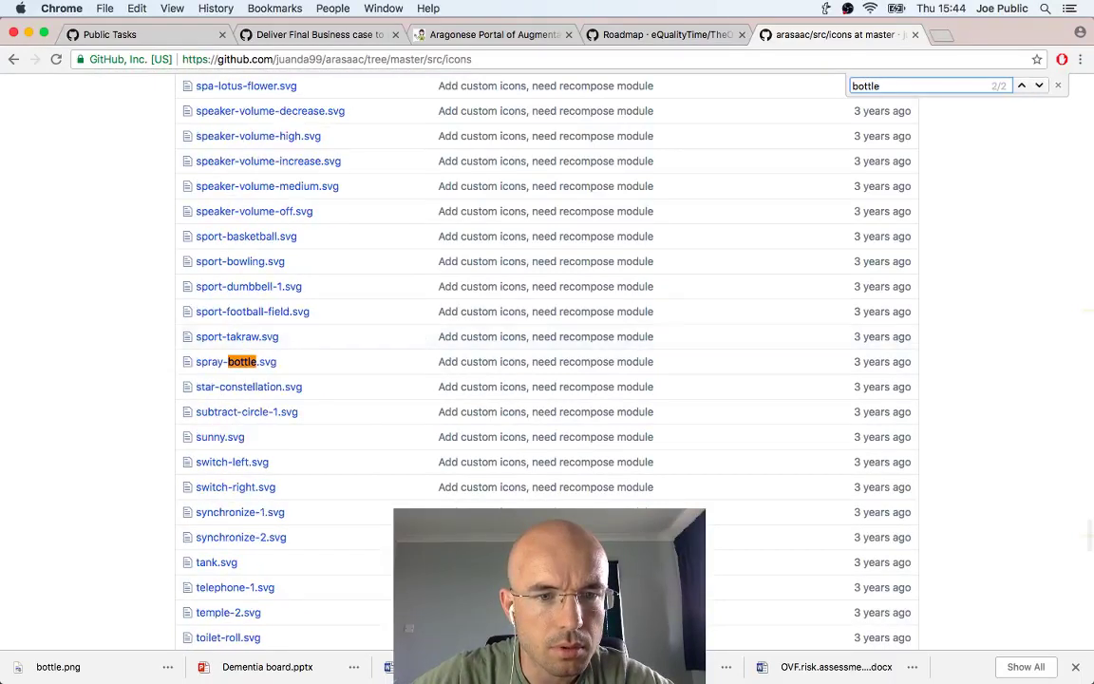
key("Return")
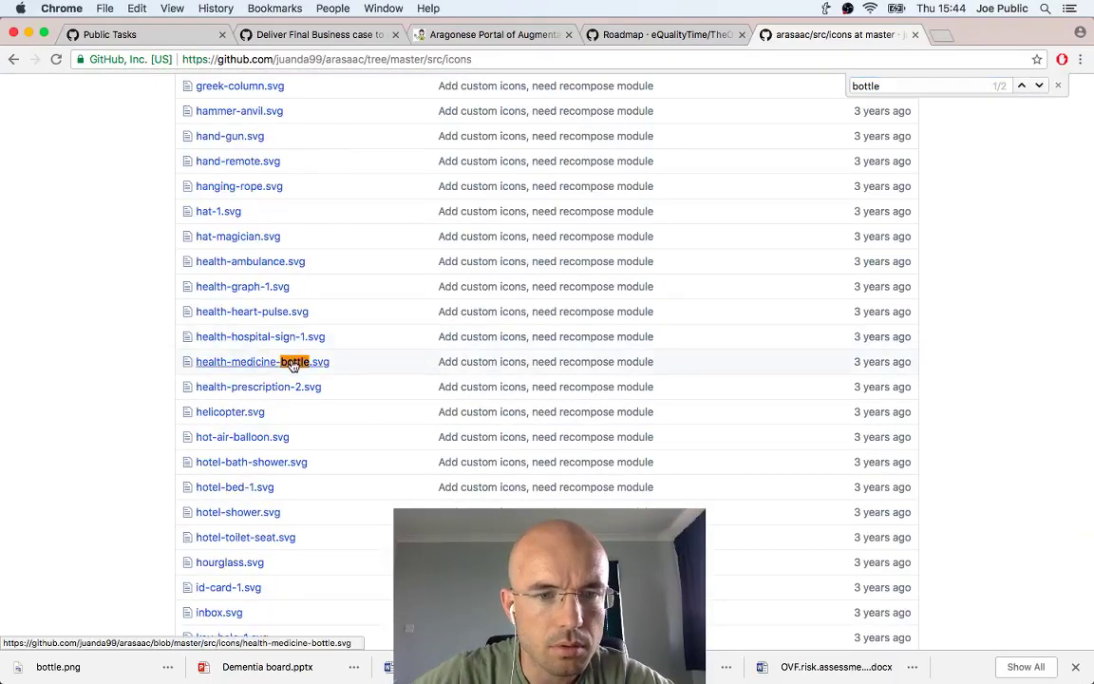
Inspect health-medicine-bottle.svg and its raw source, then return to the icons folder listing
left_click(293, 364)
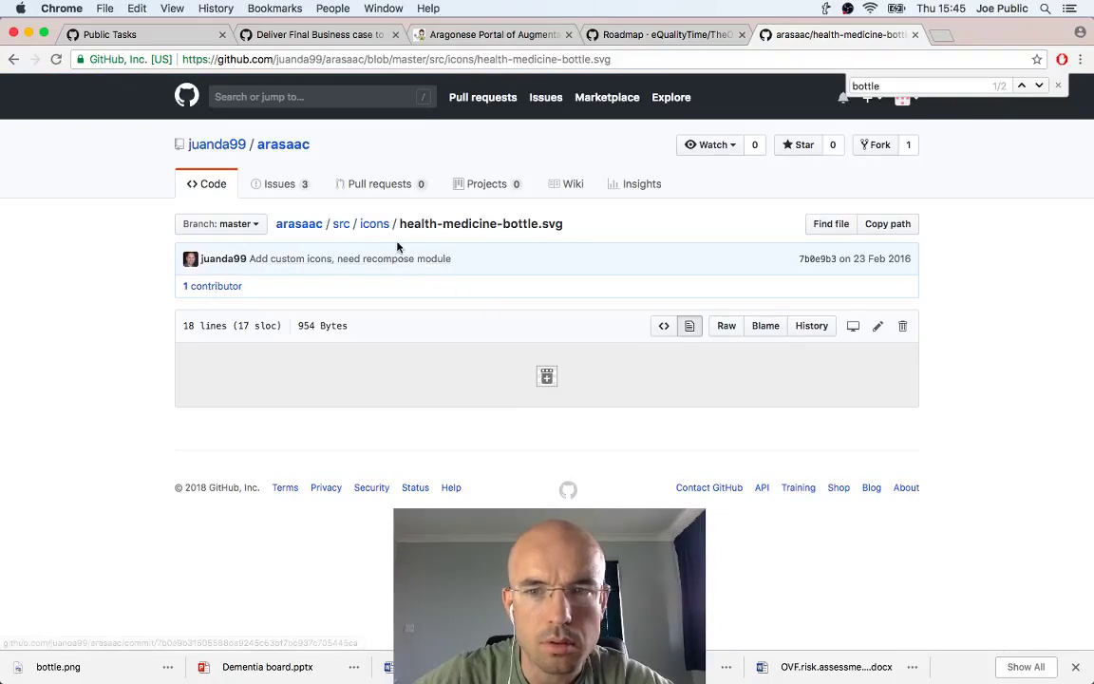
left_click(721, 328)
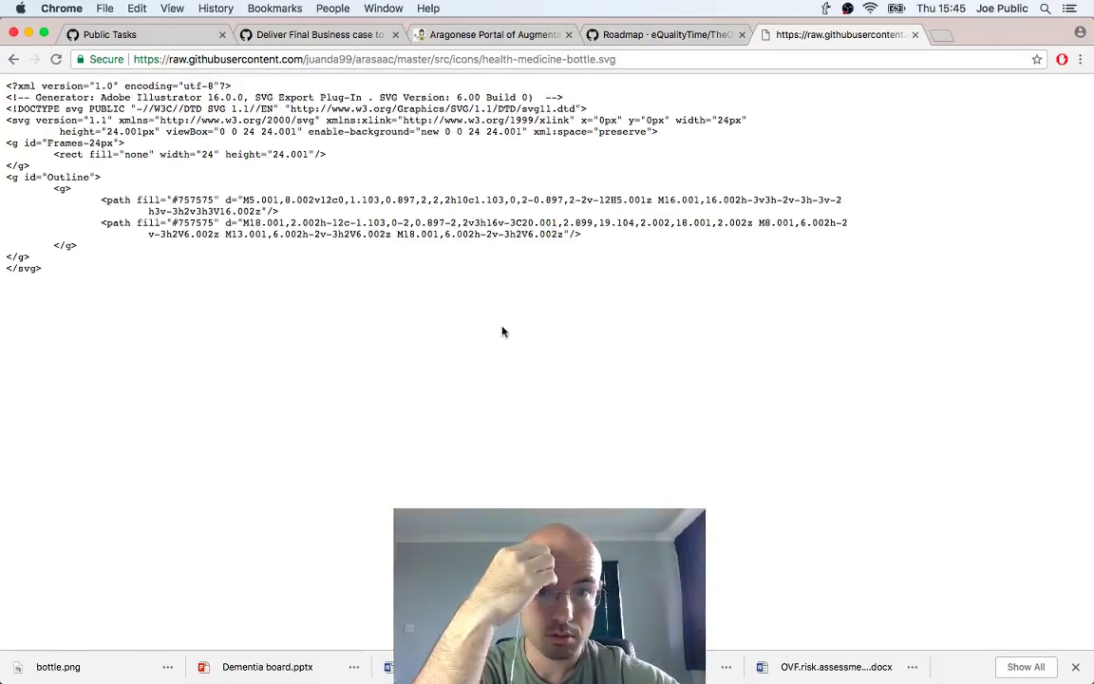
key("super+w")
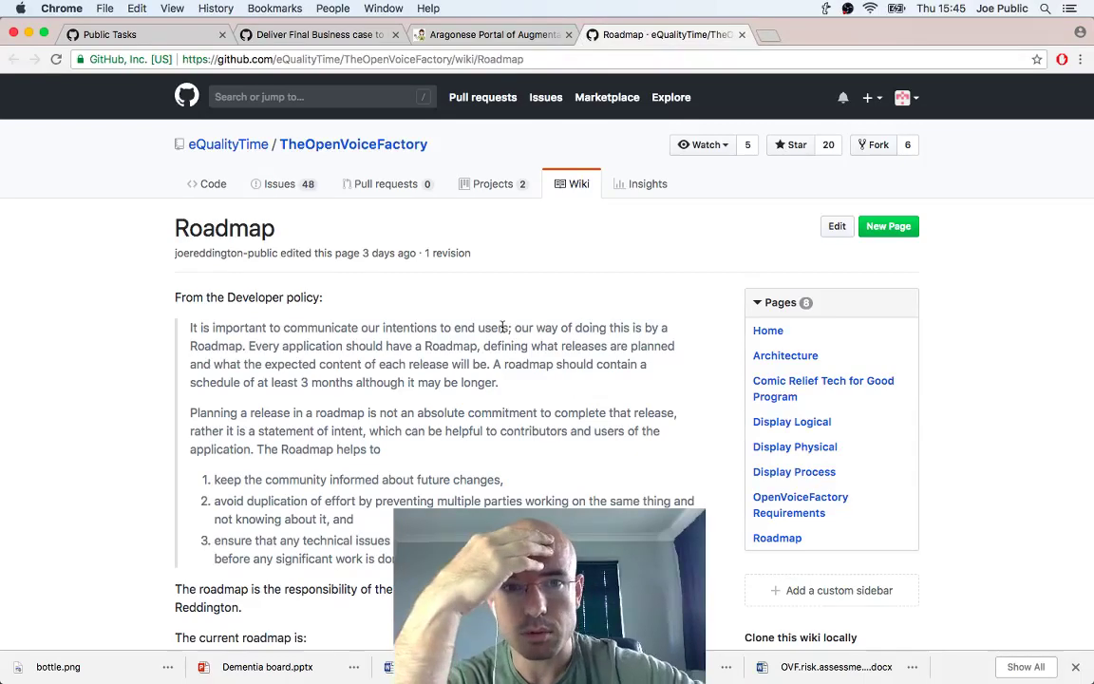
key("super+shift+t")
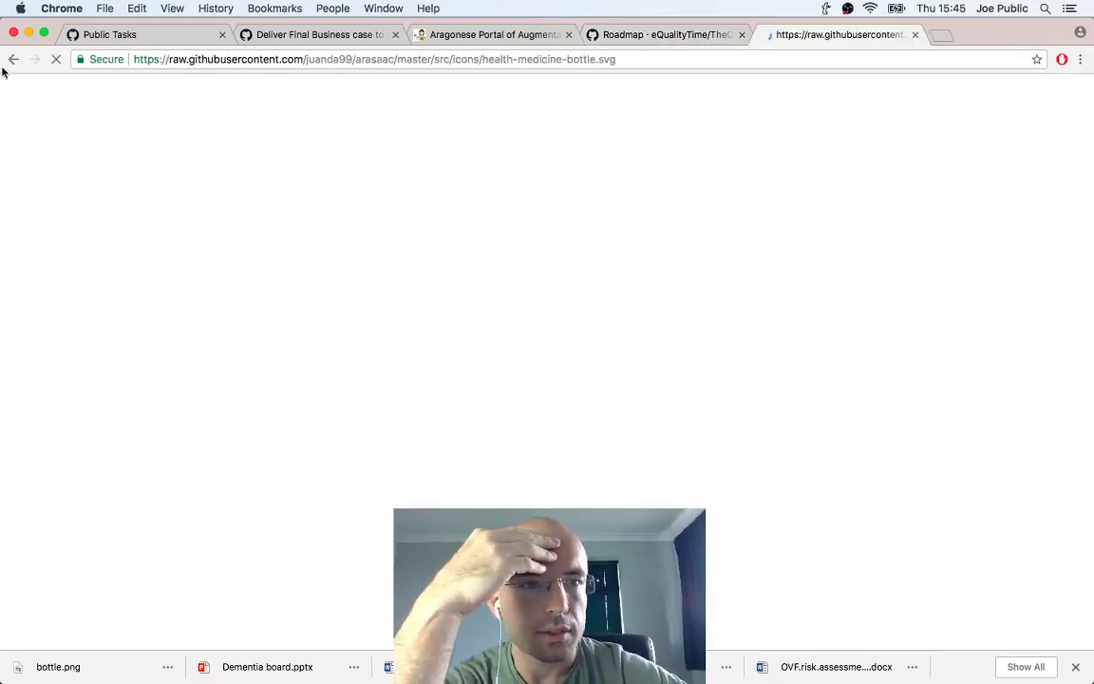
left_click(12, 63)
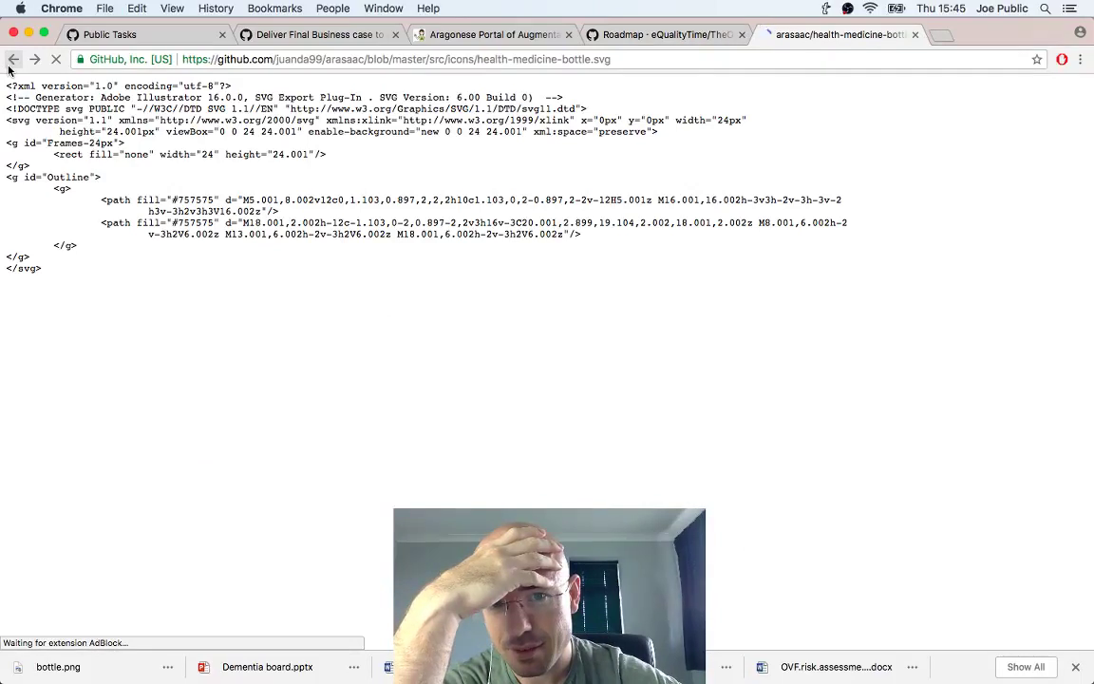
left_click(11, 64)
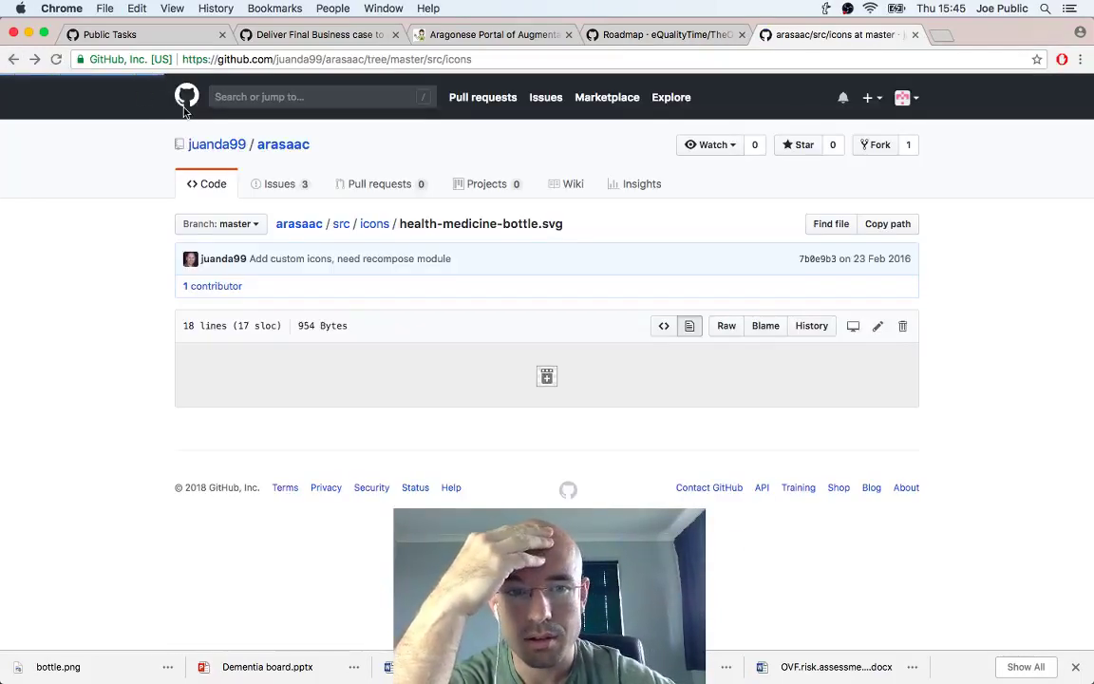
Switch to PowerPoint, move the bottle picture slightly up, start its background removal and mark the bottle's neck to keep
key("super+Tab")
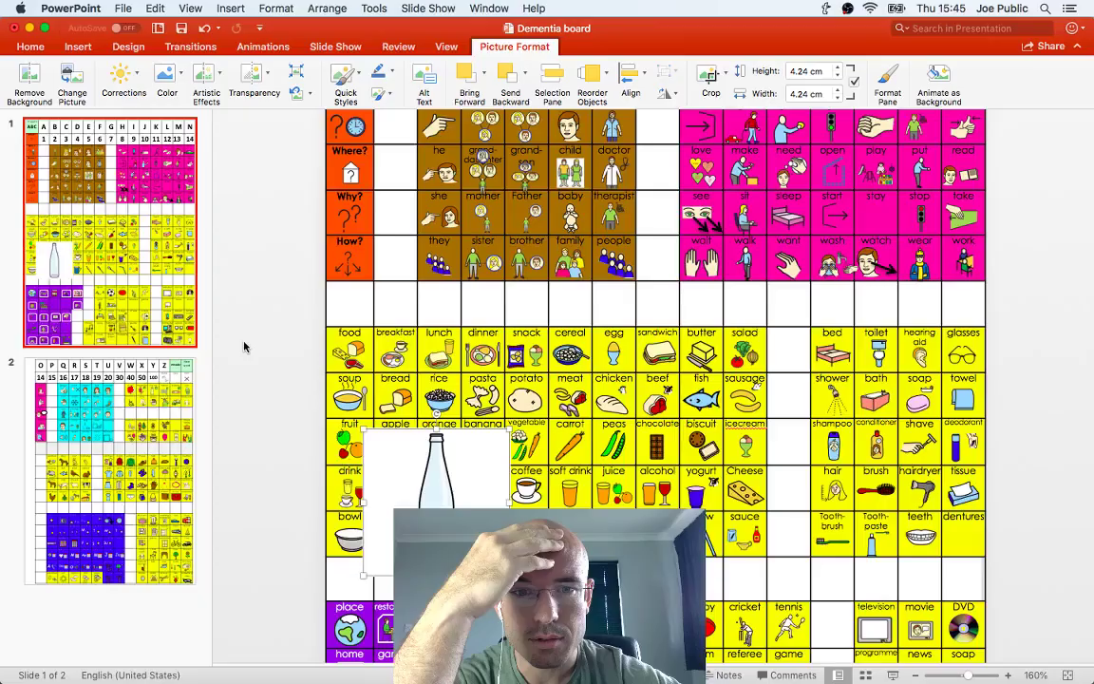
left_click_drag(395, 466, 395, 454)
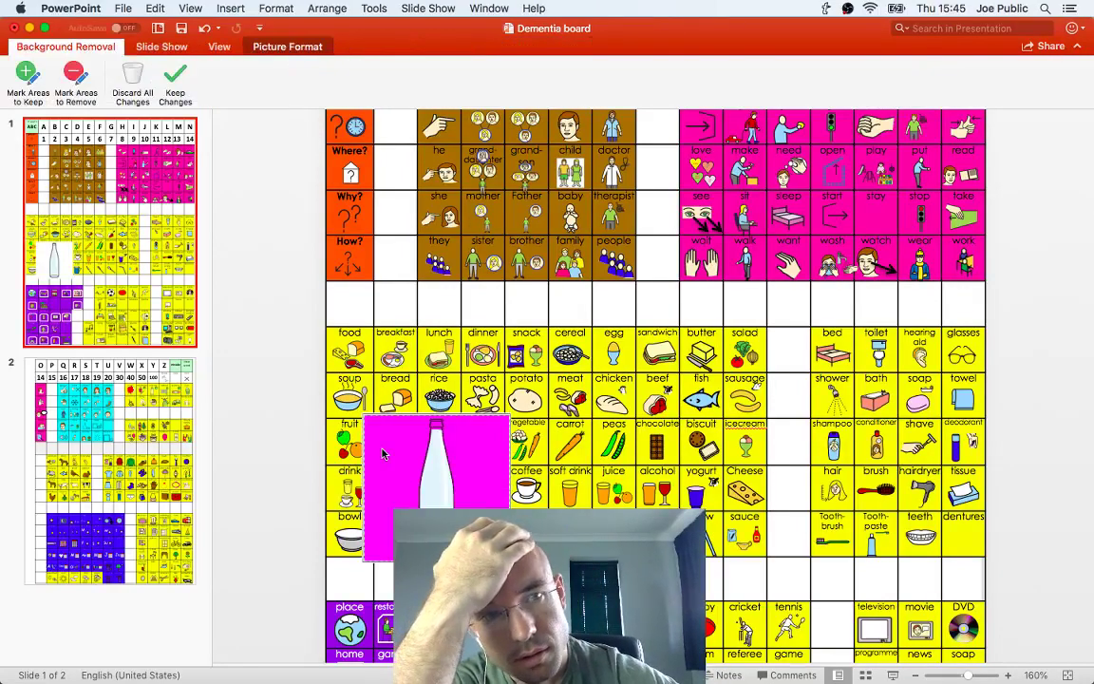
left_click(26, 76)
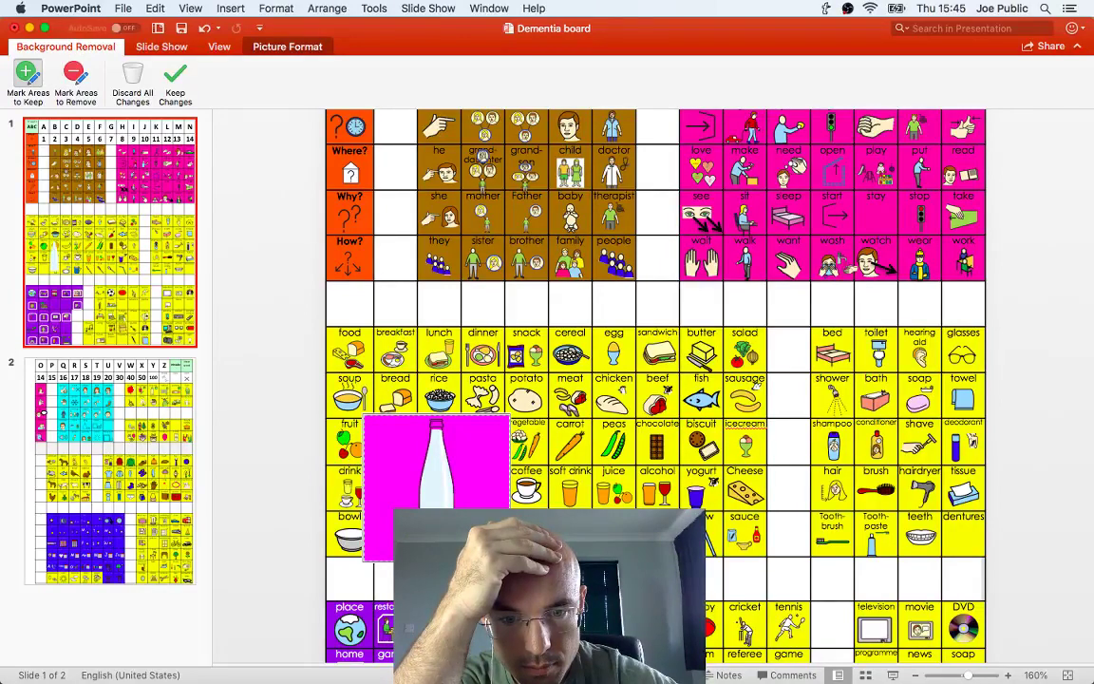
mouse_move(438, 427)
left_mouse_down()
mouse_move(457, 421)
mouse_move(429, 414)
mouse_move(443, 433)
mouse_move(432, 445)
left_mouse_up()
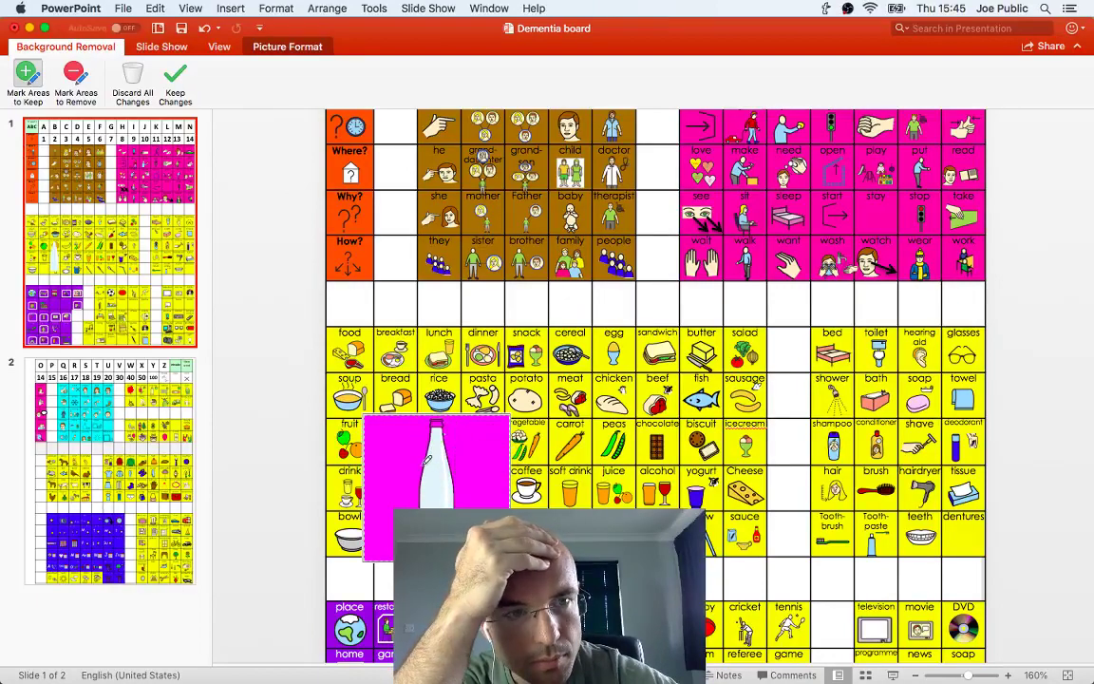
Zoom the slide to 400% and try to mark the area just below the bottle's cap as an area to keep
left_click(1008, 675)
left_click(1008, 675)
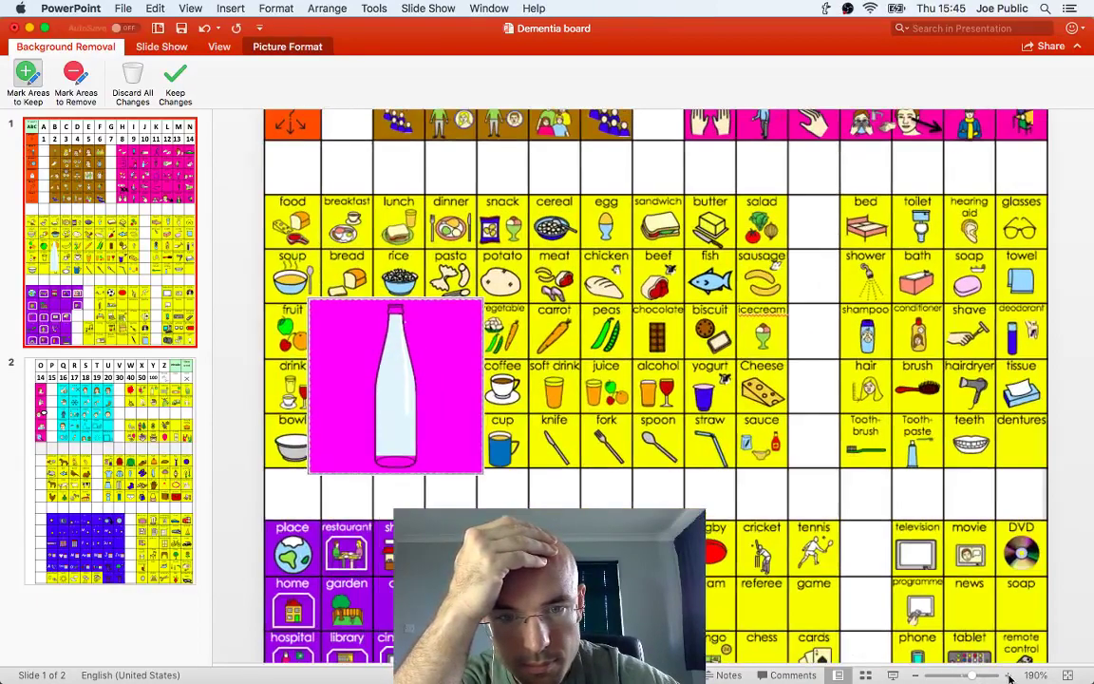
left_click(1008, 675)
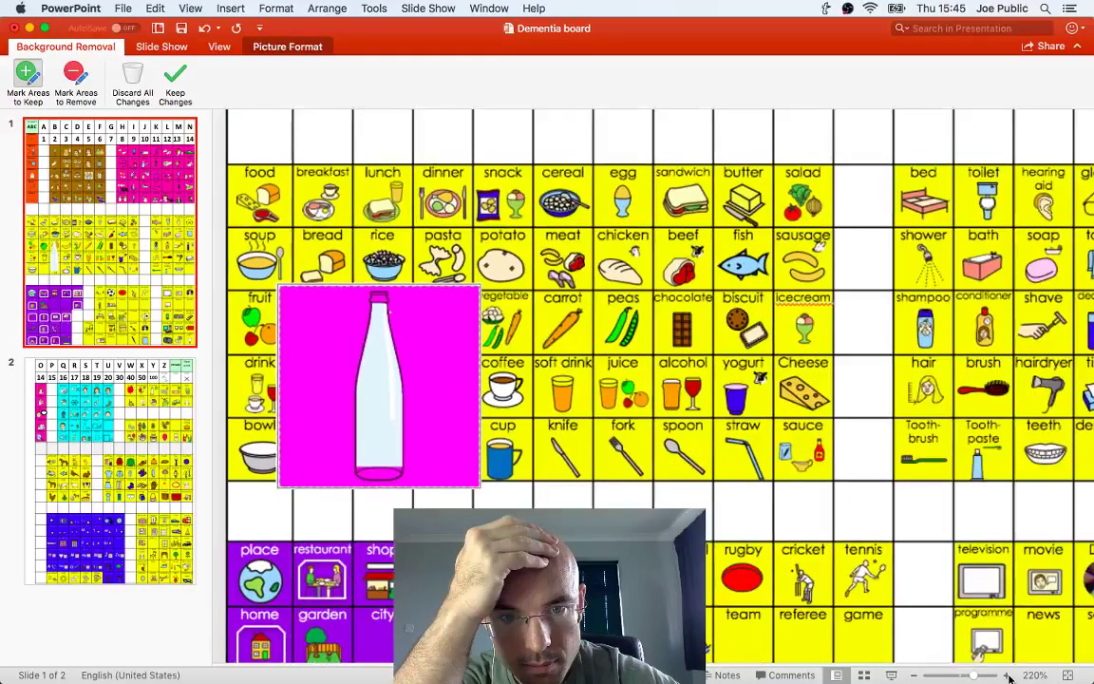
left_click(1007, 675)
left_click(1007, 674)
left_click(1007, 675)
left_click(1008, 675)
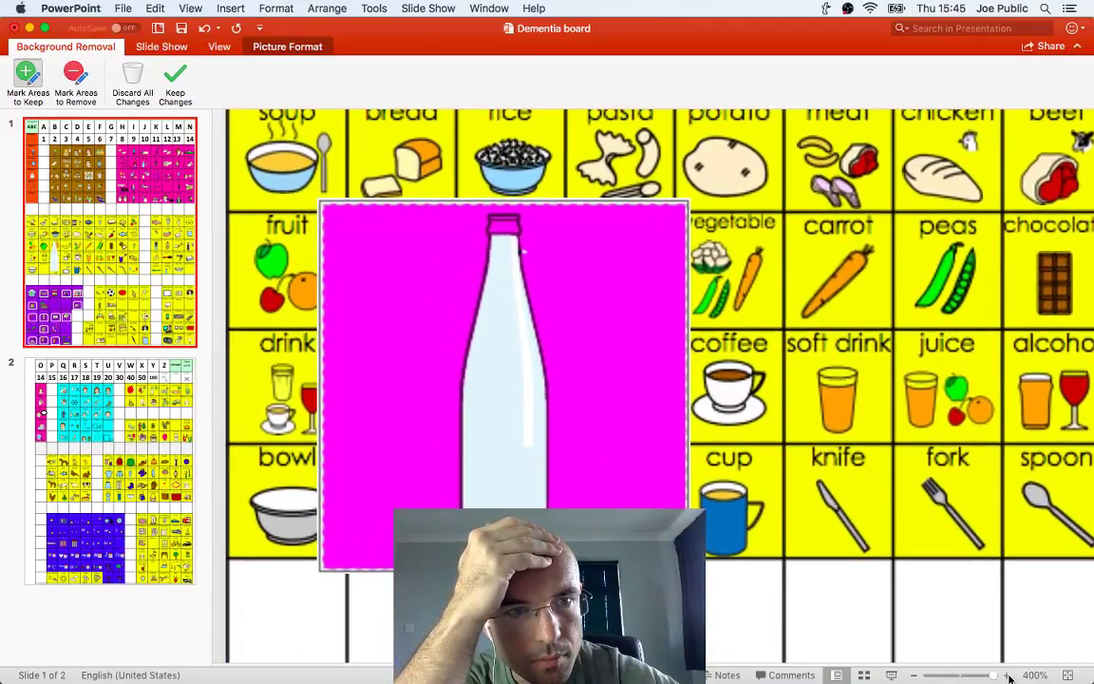
left_click(504, 245)
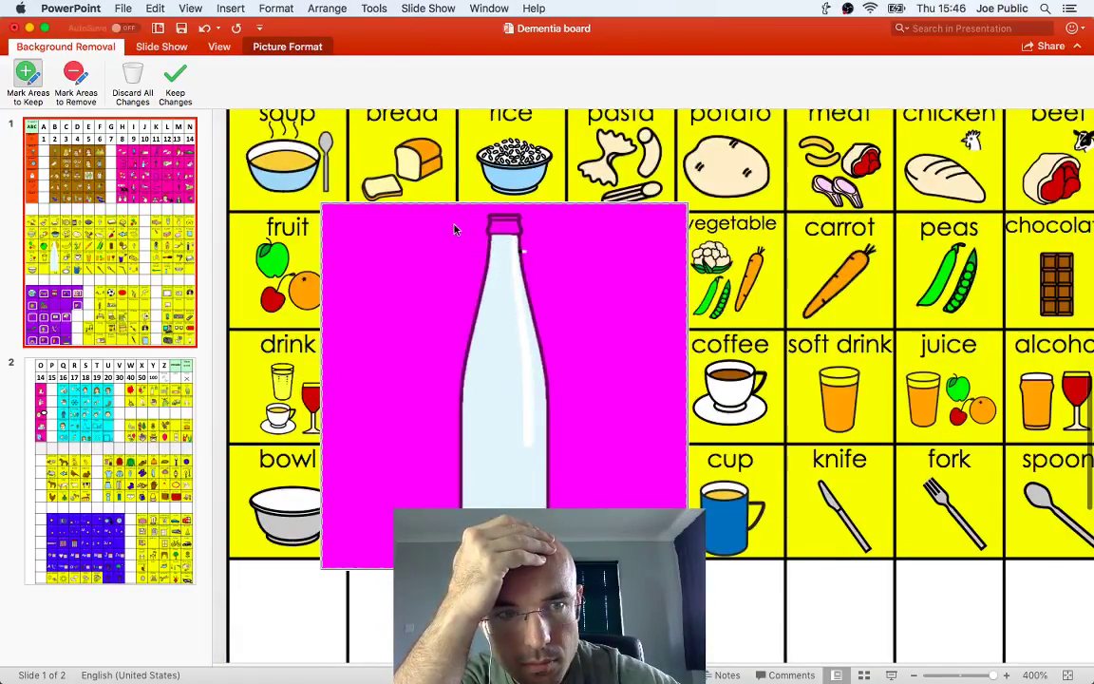
left_click(31, 79)
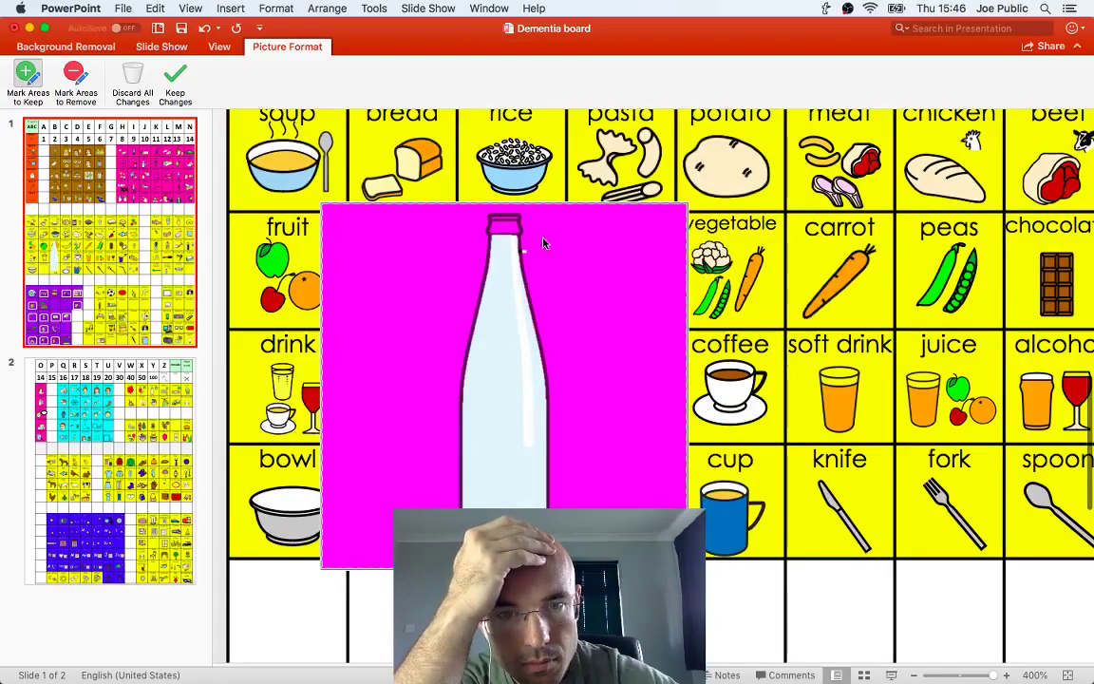
left_click(509, 239)
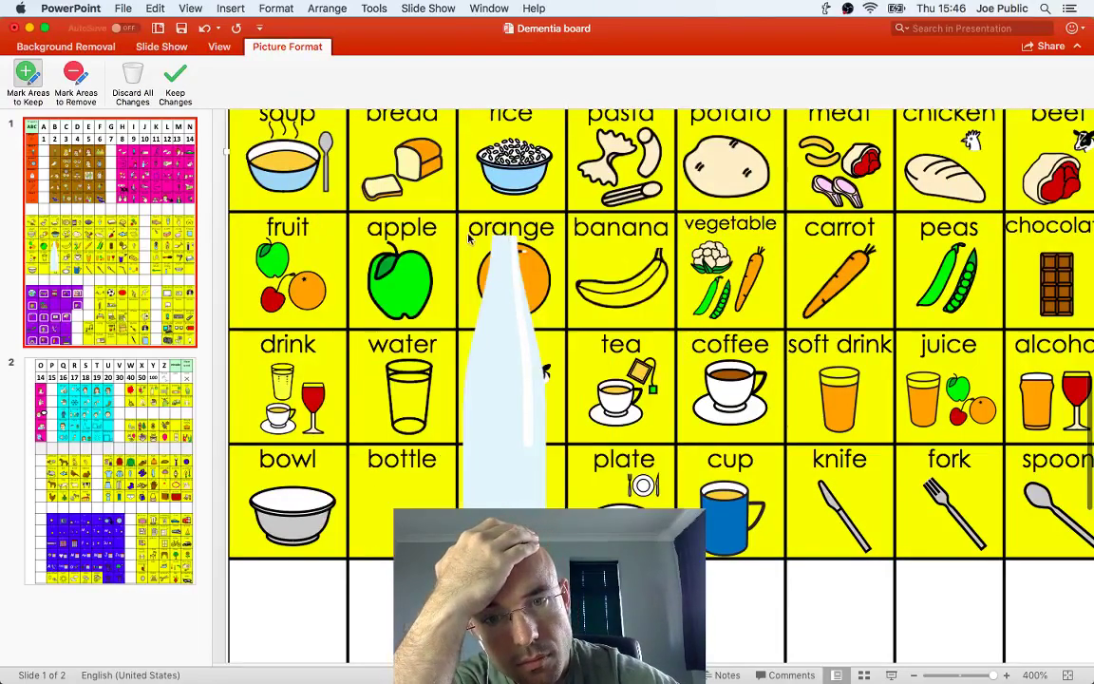
left_click(466, 239)
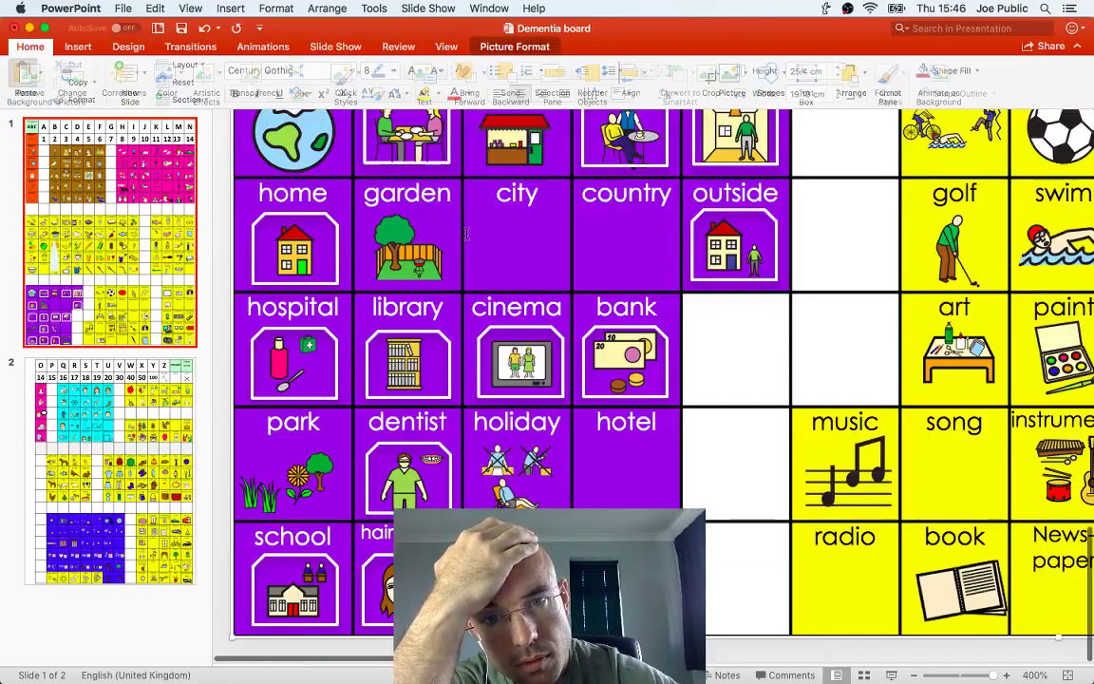
key("super+c")
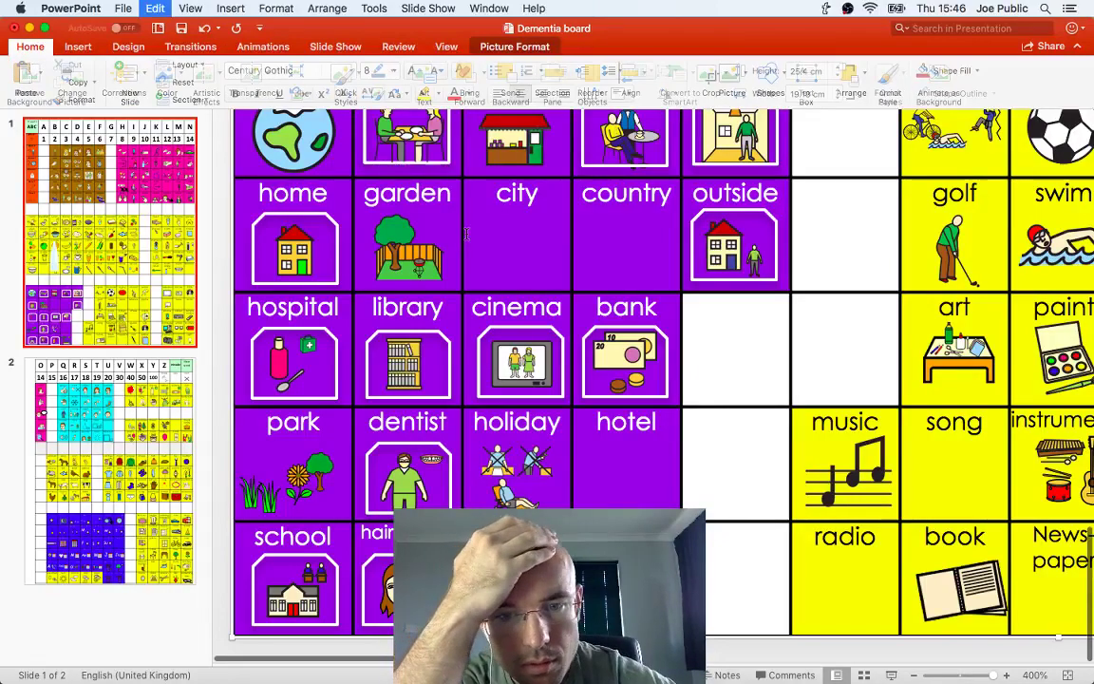
scroll(466, 232, "up", 10)
left_click(466, 233)
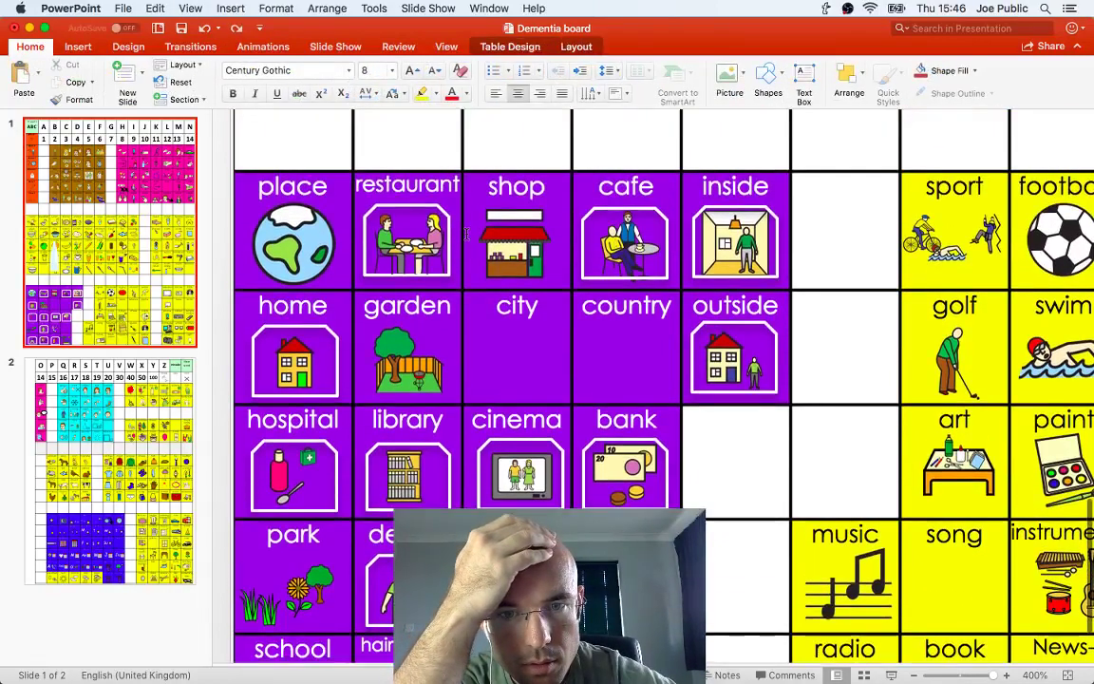
scroll(466, 235, "up", 5)
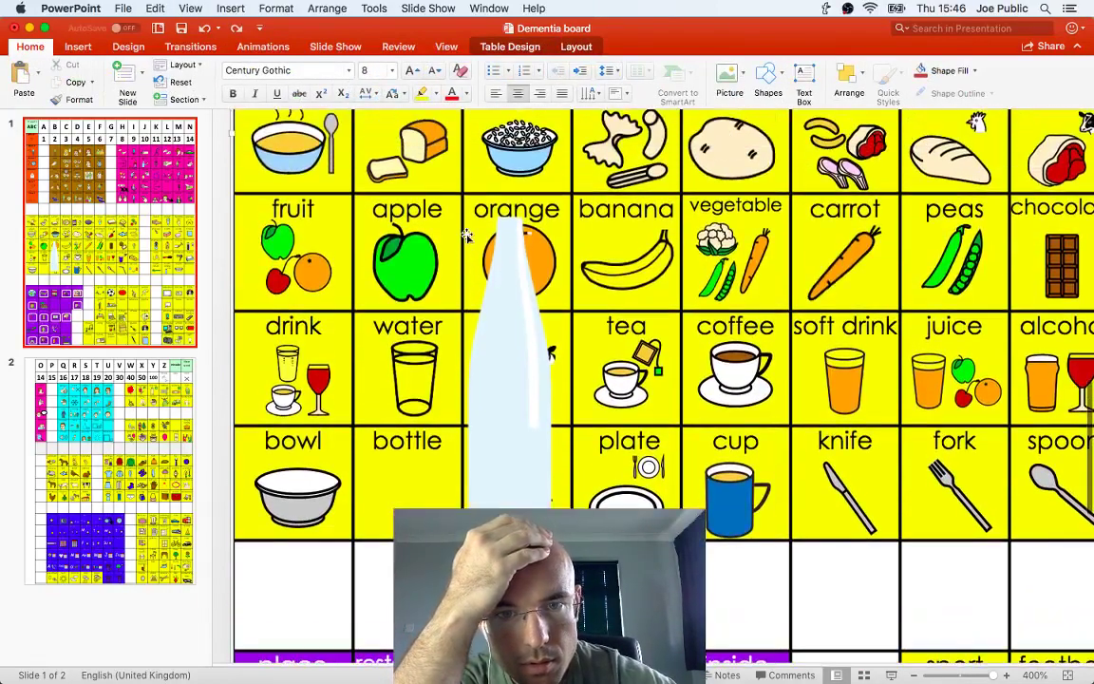
key("super+v")
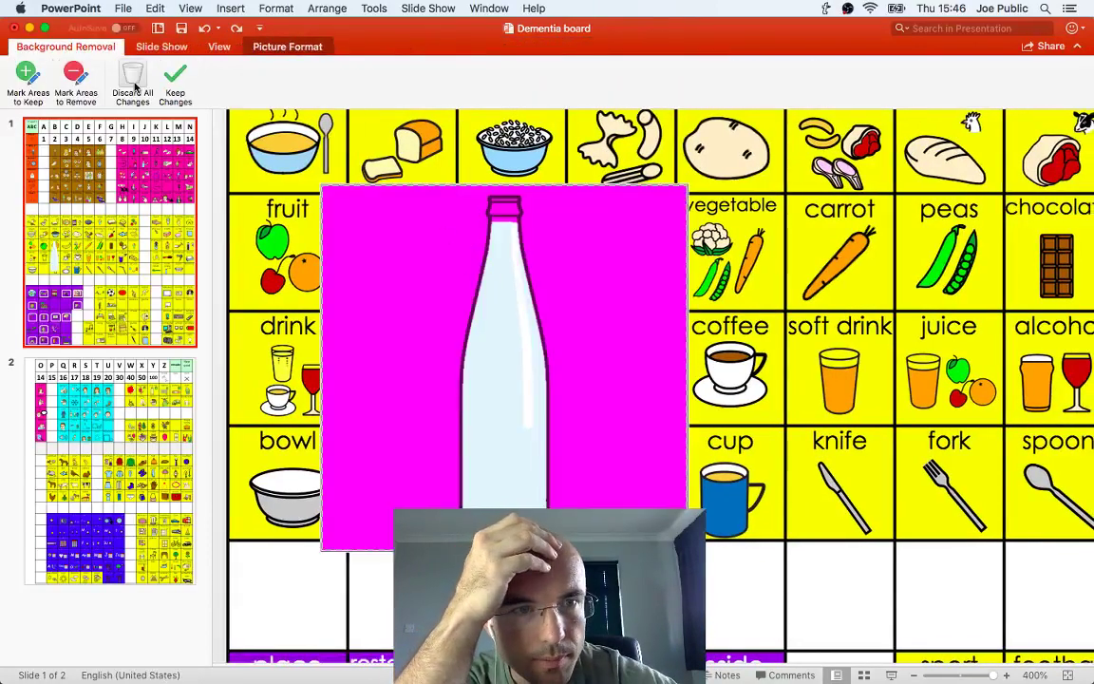
Try to mark the bottle's neck below the cap as an area to keep, and discard all background removal changes
left_click(28, 74)
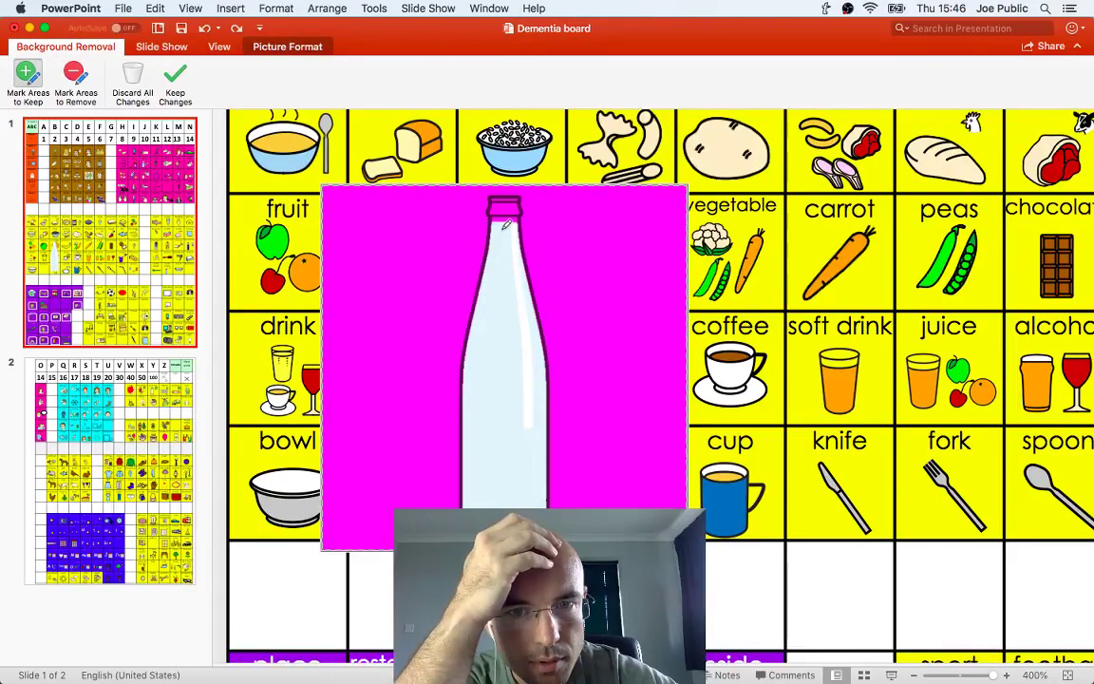
mouse_move(490, 228)
left_mouse_down()
mouse_move(528, 200)
mouse_move(486, 186)
mouse_move(505, 246)
left_mouse_up()
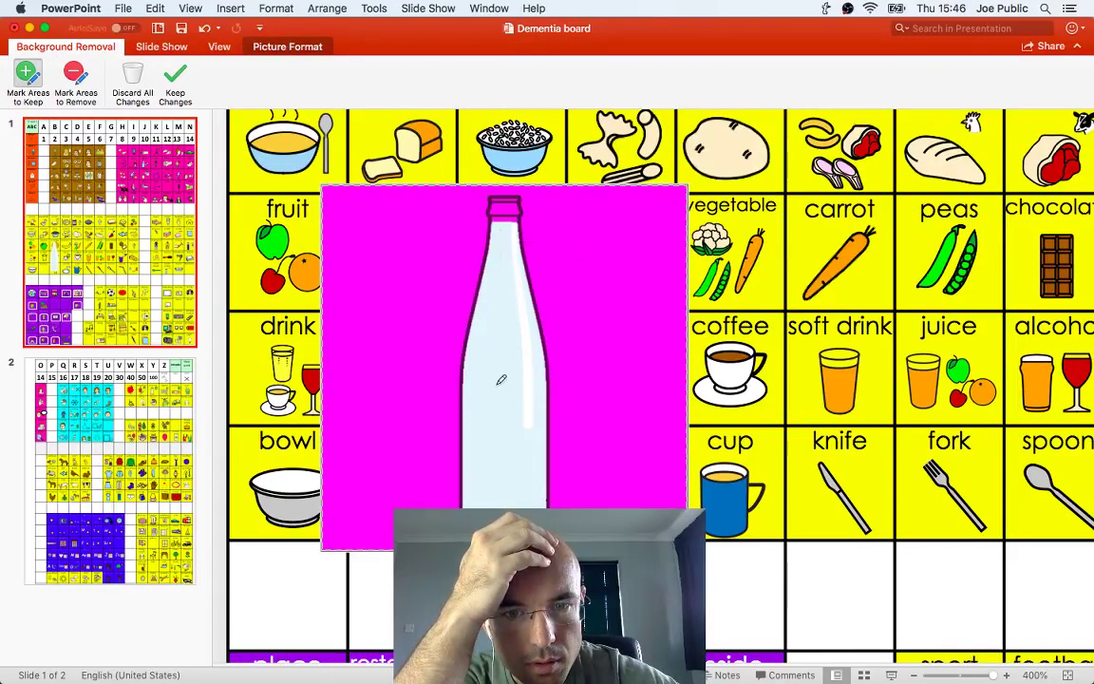
left_click(133, 78)
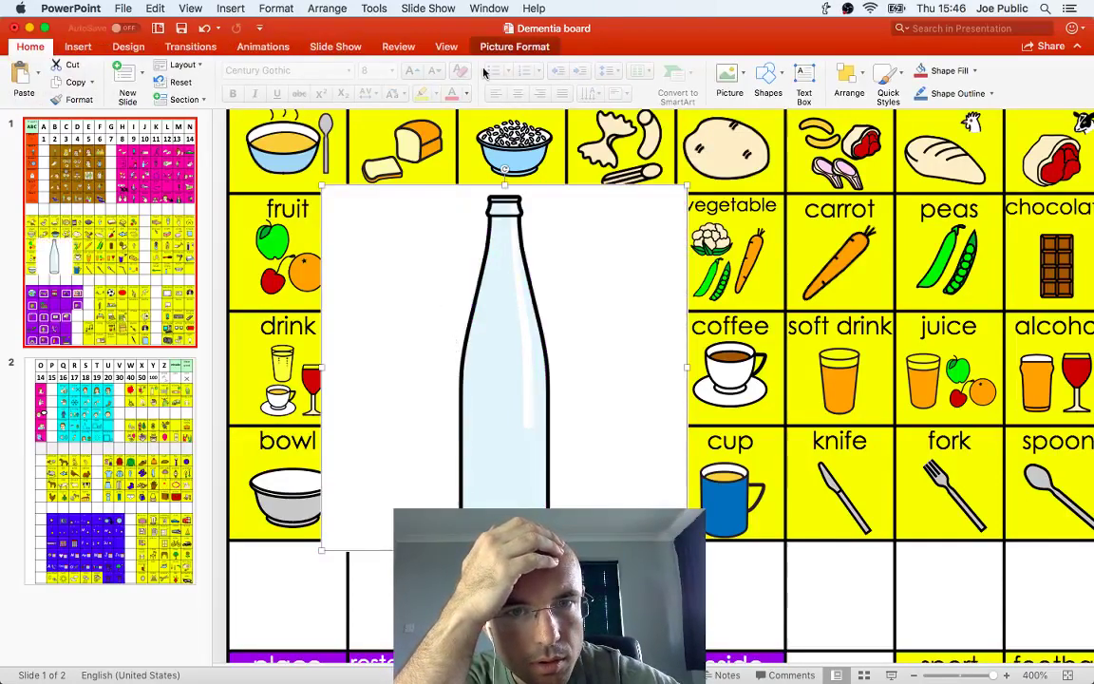
Restart the background removal on the bottle picture, mark the bottle's cap as an area to keep and apply the removal
left_click(503, 46)
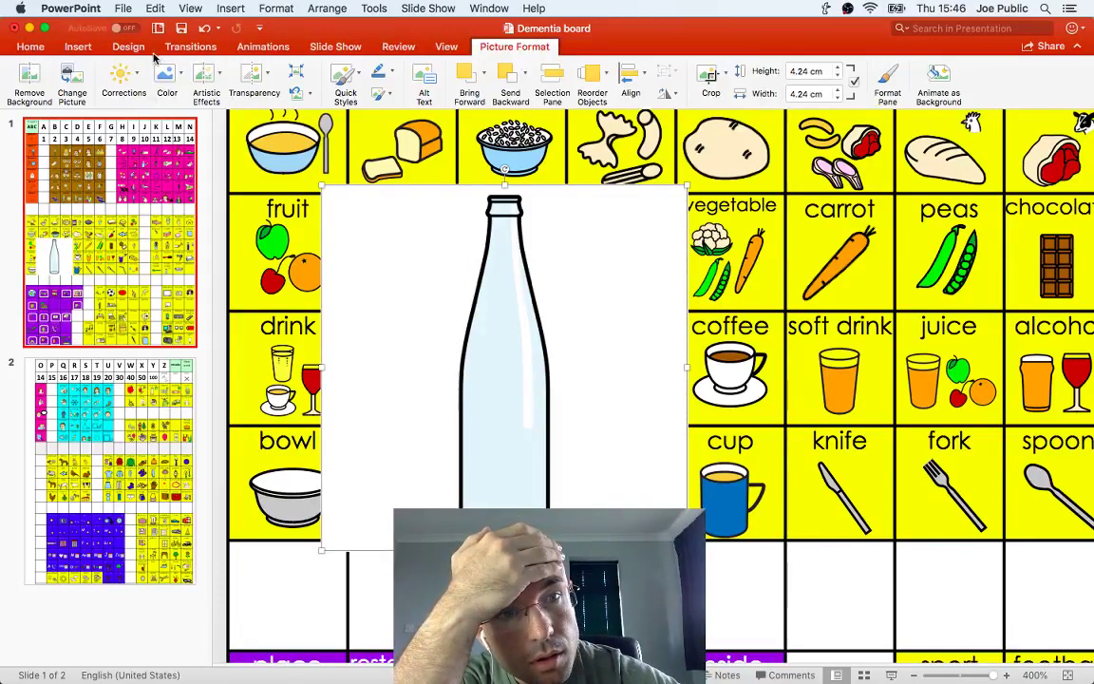
left_click(29, 81)
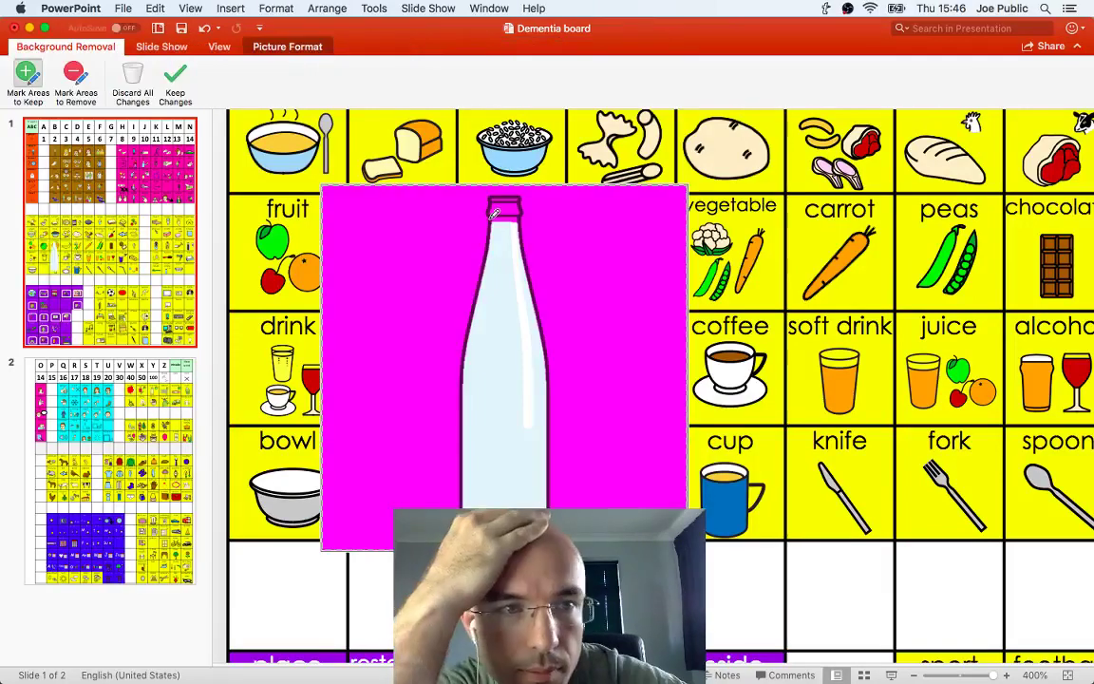
left_click(28, 81)
mouse_move(493, 224)
left_mouse_down()
mouse_move(491, 195)
mouse_move(522, 189)
mouse_move(533, 201)
left_mouse_up()
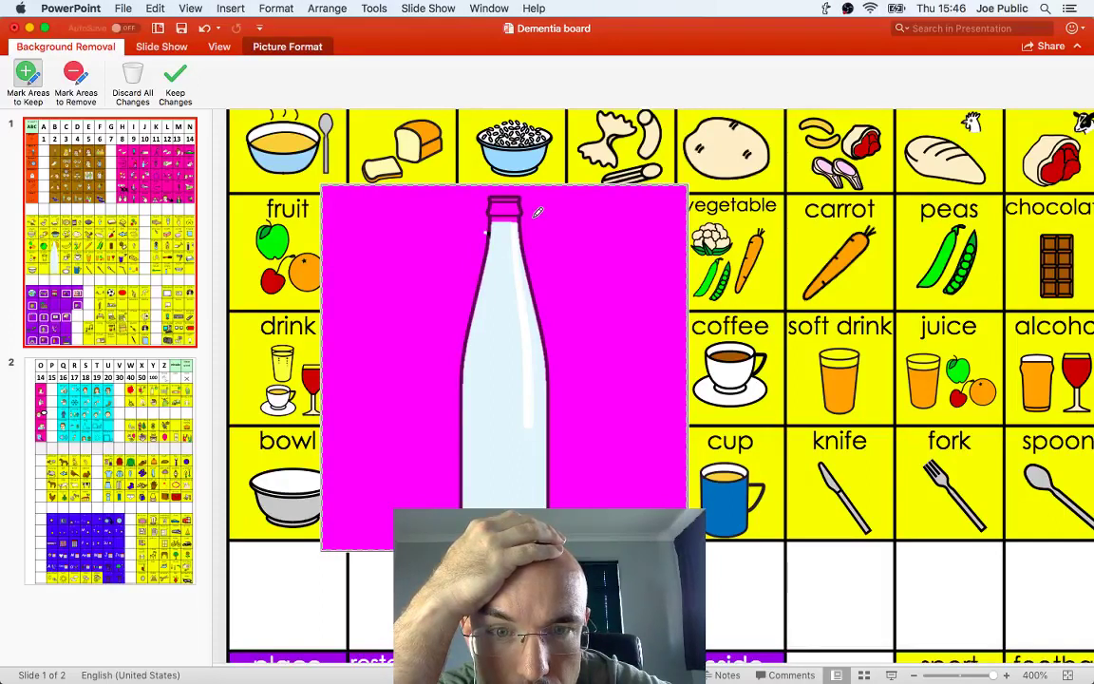
left_click_drag(512, 210, 497, 215)
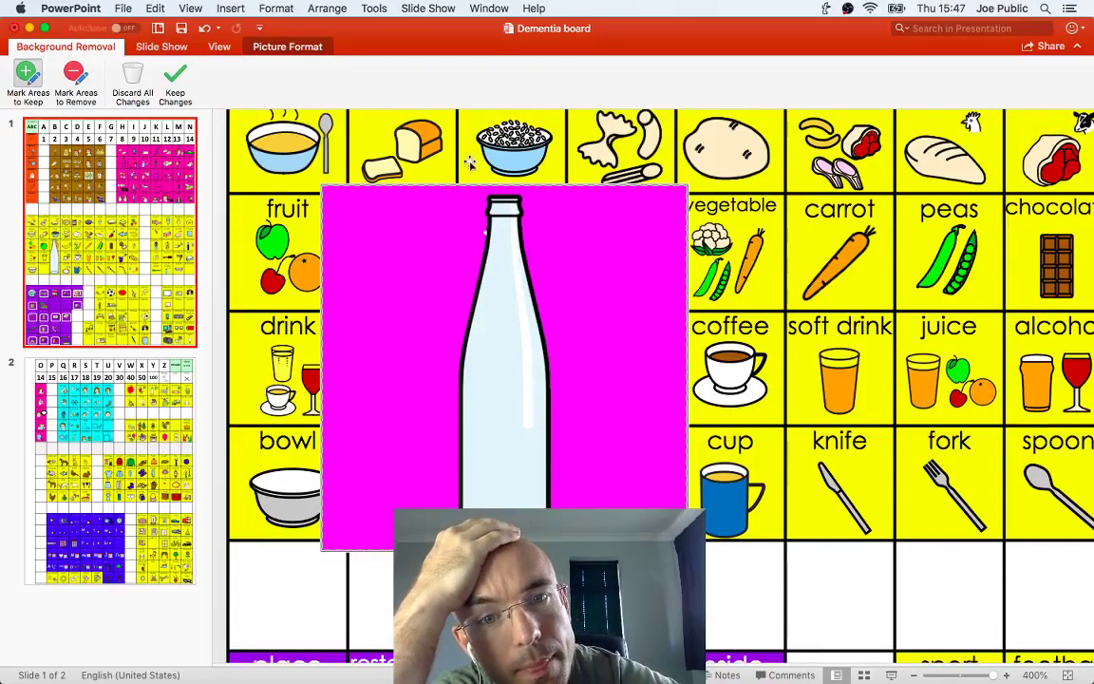
left_click(438, 178)
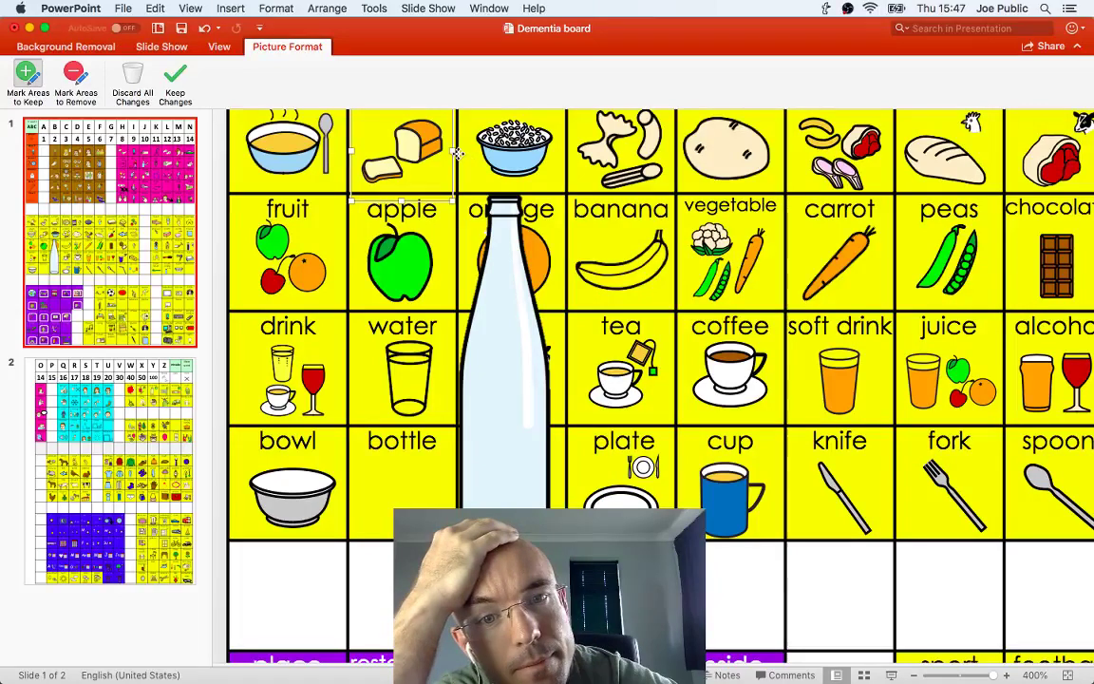
Shrink the bottle picture proportionally to about 0.98 cm by 0.98 cm and place it in the cell labelled "bottle"
left_click(514, 300)
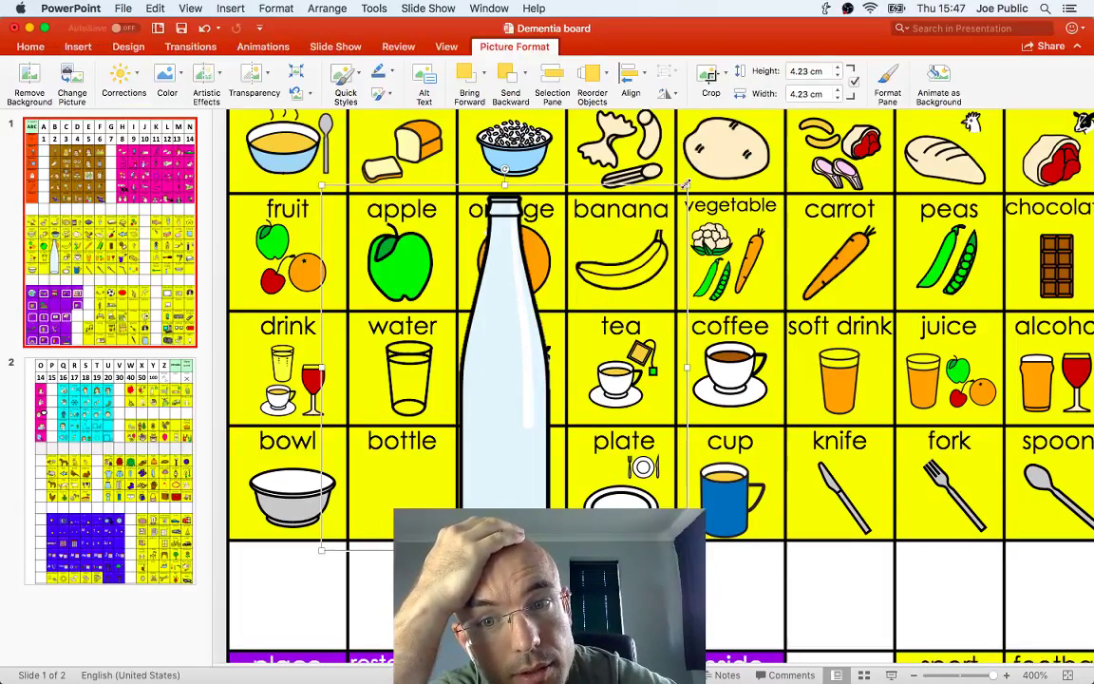
left_click_drag(686, 184, 560, 361)
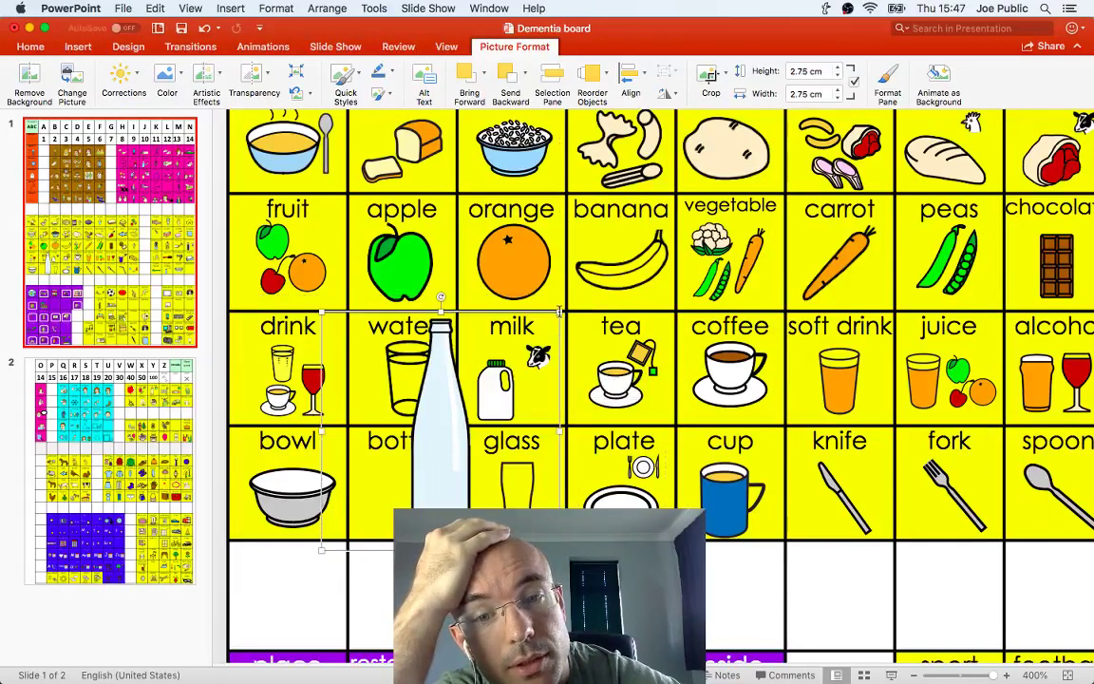
left_click(559, 306)
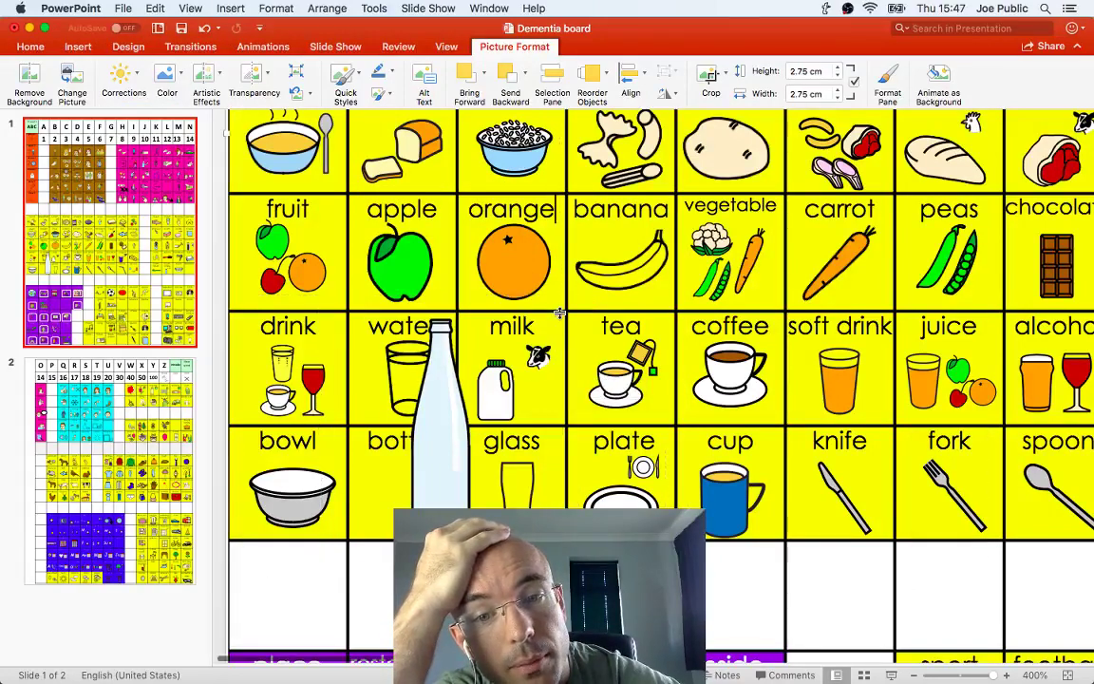
left_click(515, 383)
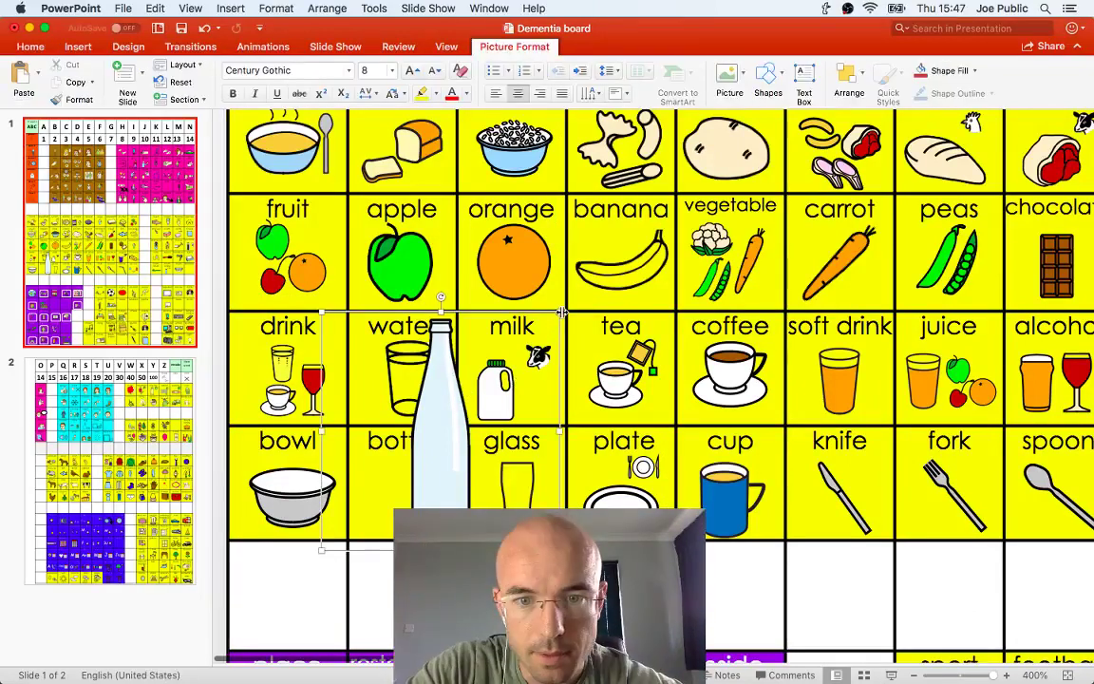
left_click_drag(556, 314, 444, 459)
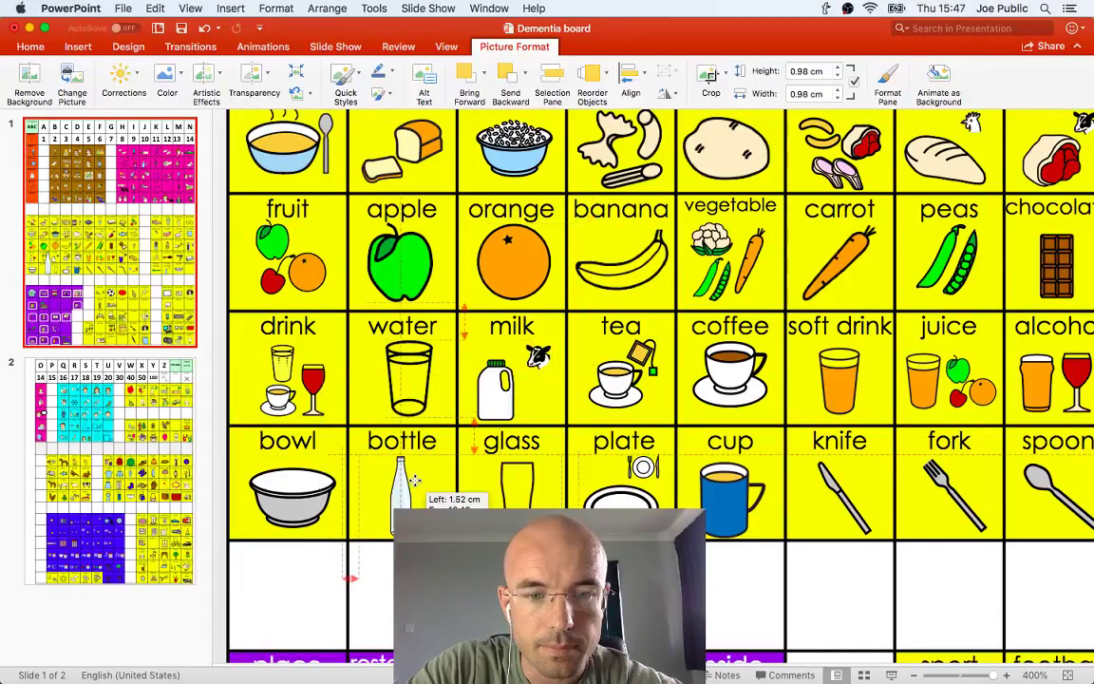
left_click(487, 477)
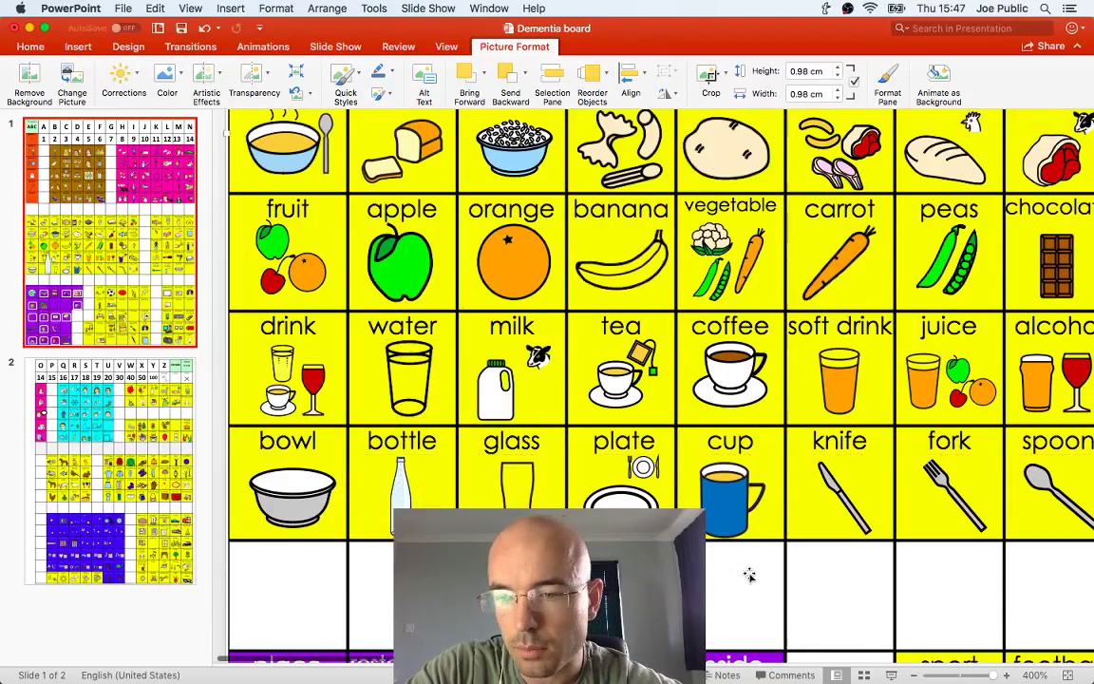
Save the presentation, and lower the Chrome window so that the PowerPoint board behind it is uncovered and active
key("super+s")
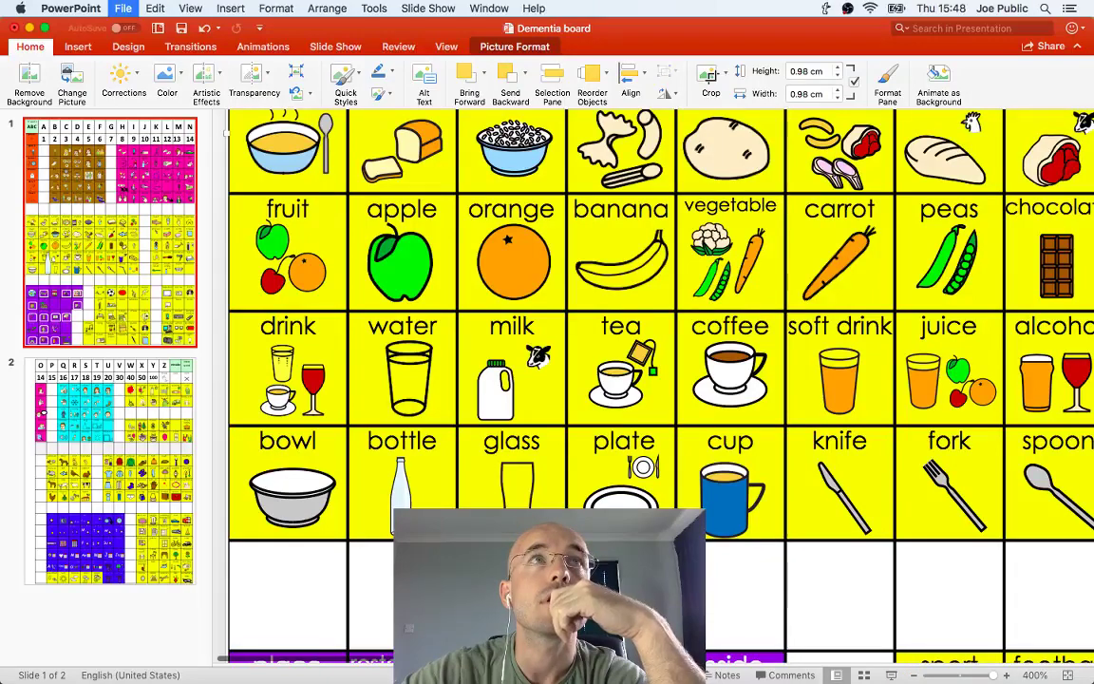
key("super+Tab")
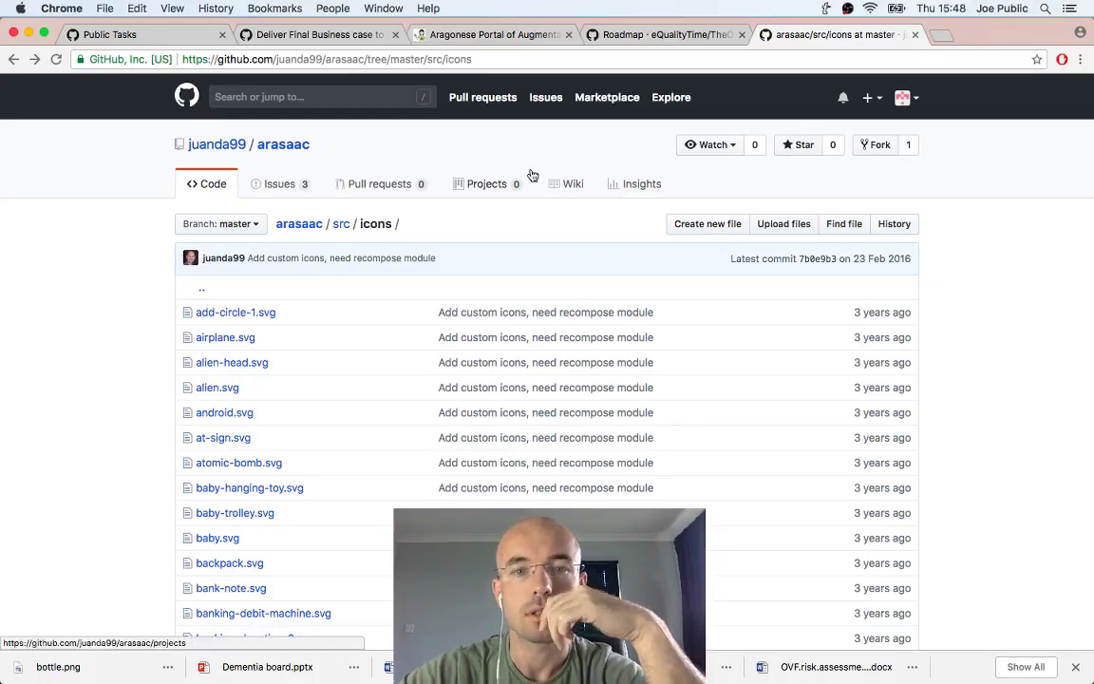
key("super+Tab")
key("Escape")
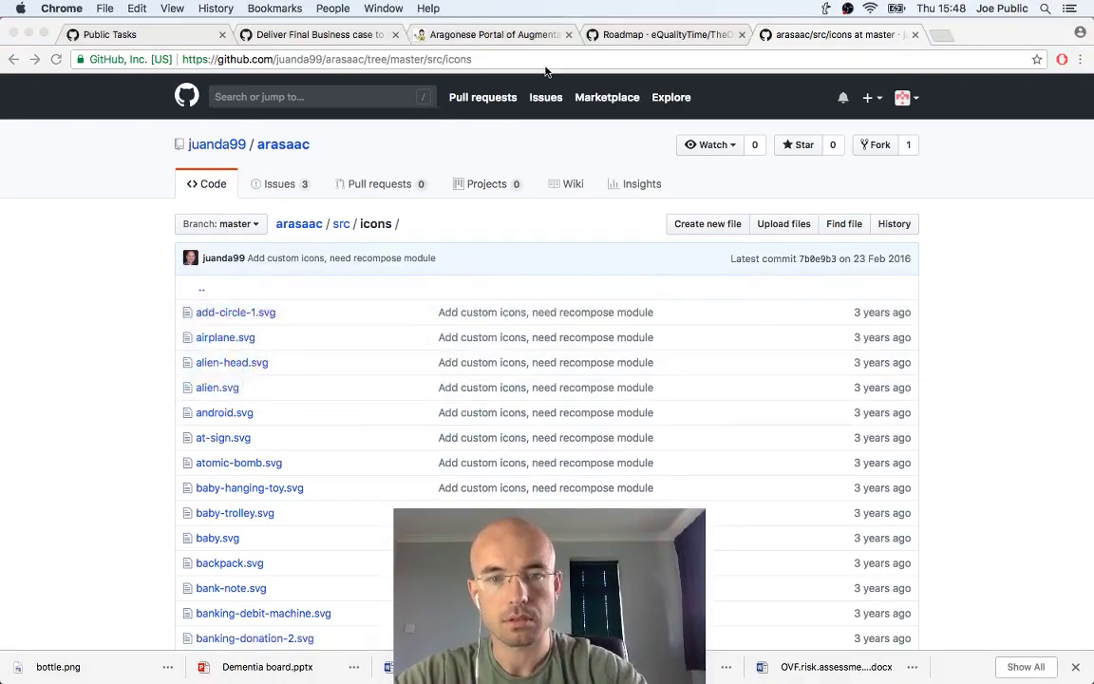
left_click_drag(1015, 30, 1006, 627)
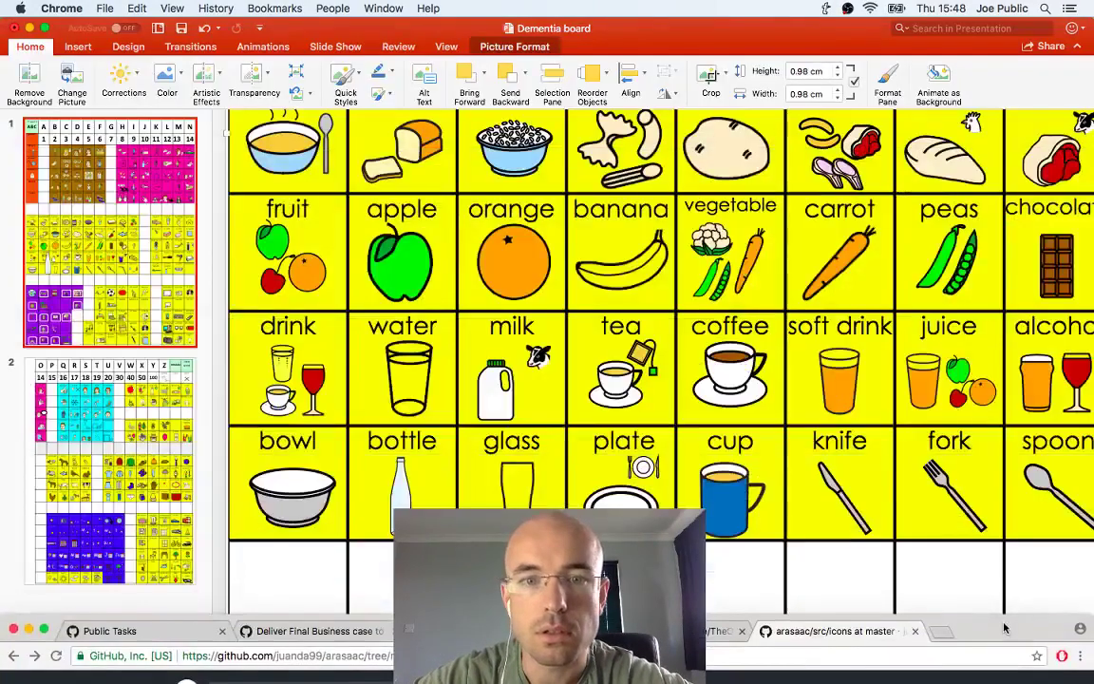
left_click(537, 441)
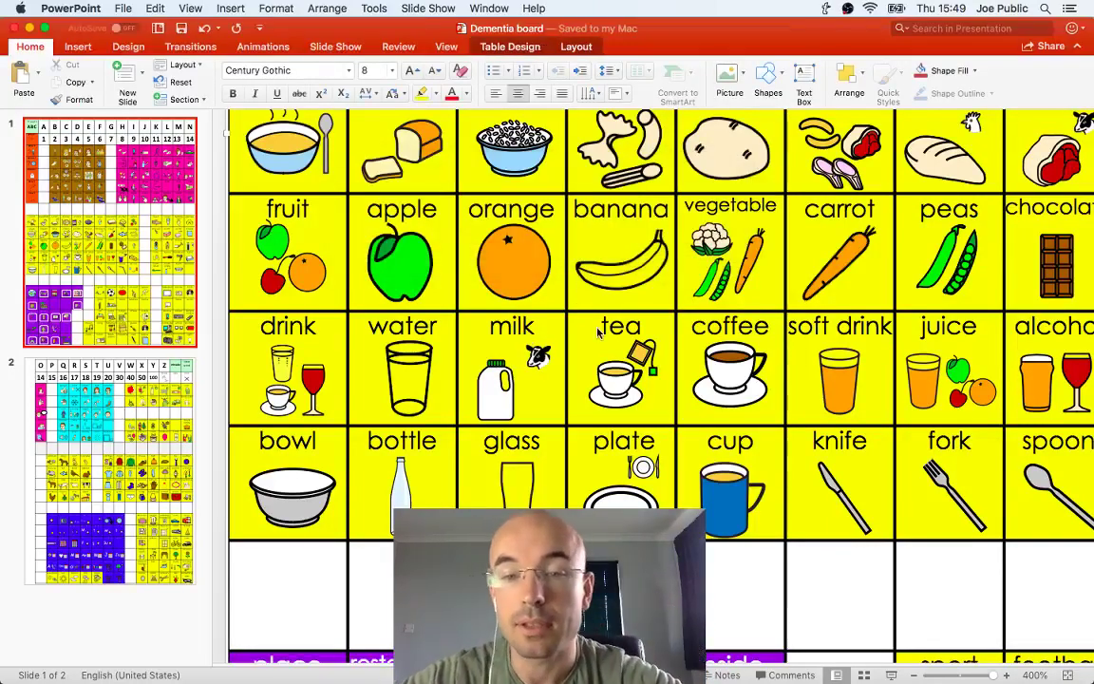
Look across the food and bathroom sections of the board for a cell lacking an icon, and select its label "dentures"
scroll(528, 339, "right", 5)
scroll(596, 325, "right", 12)
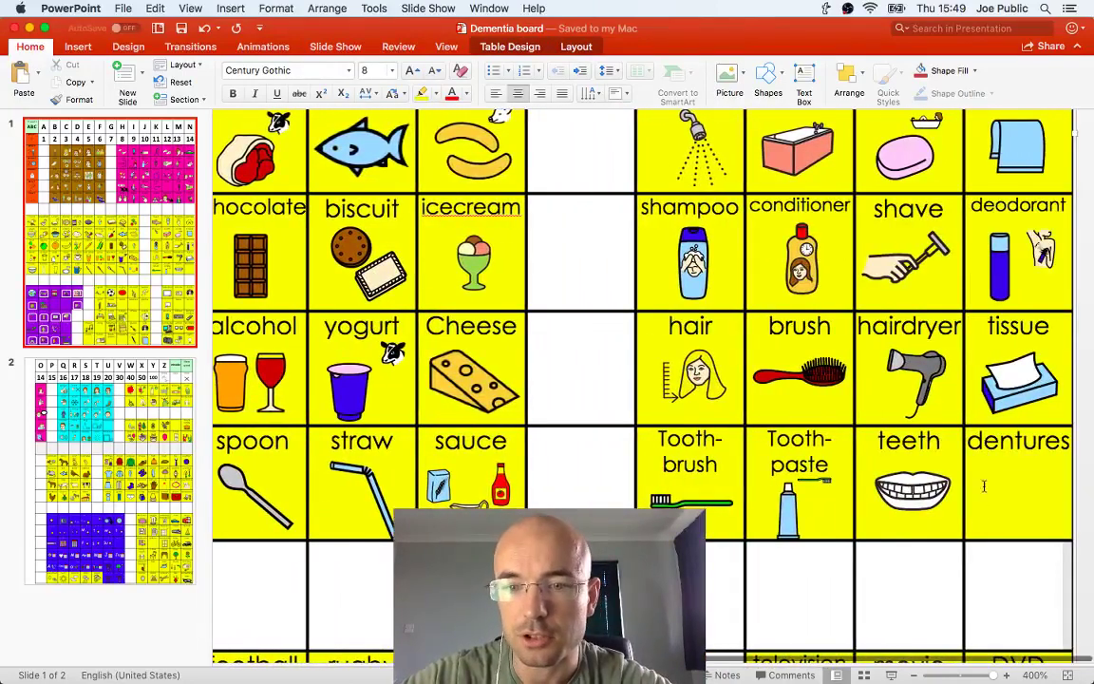
scroll(980, 501, "down", 1)
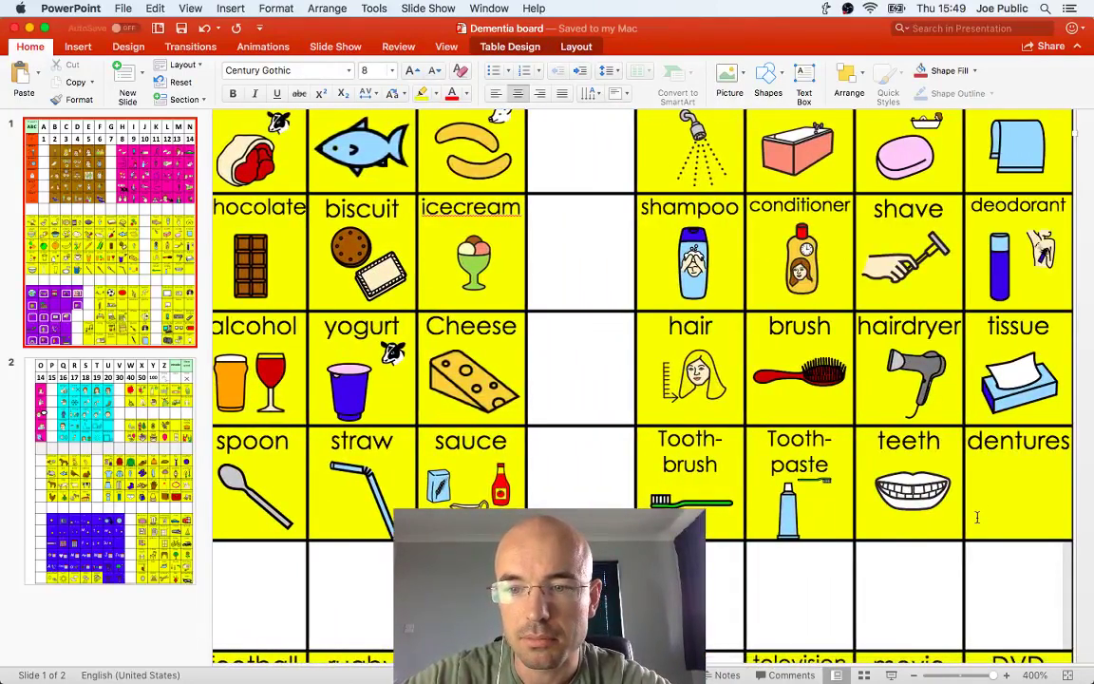
left_click(980, 442)
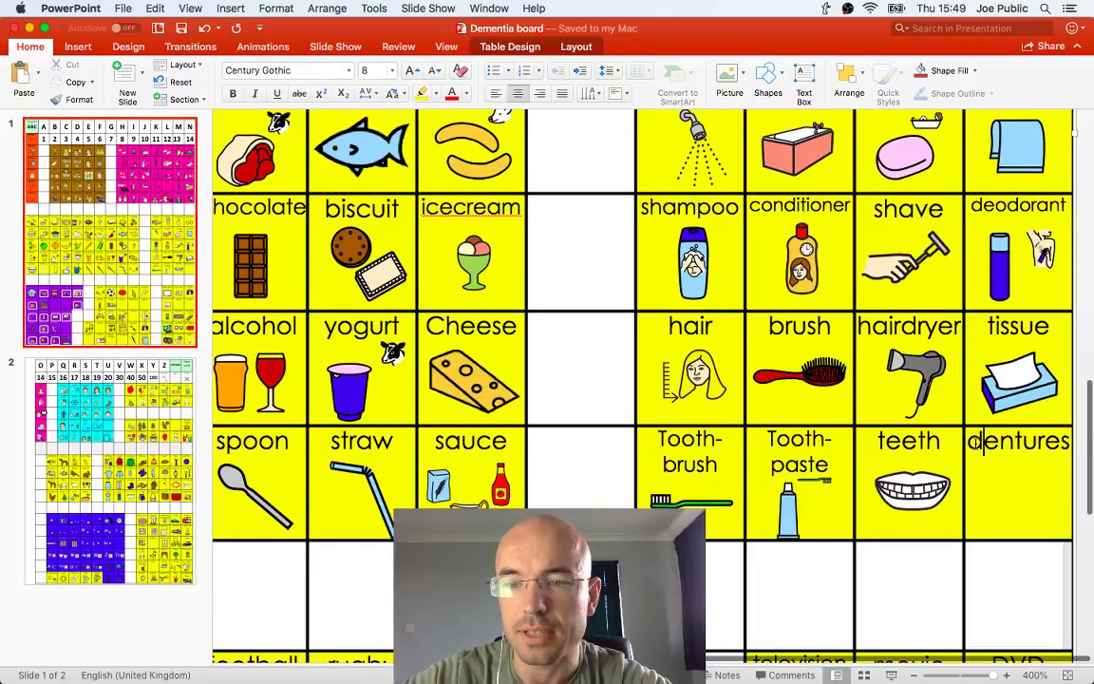
double_click(980, 443)
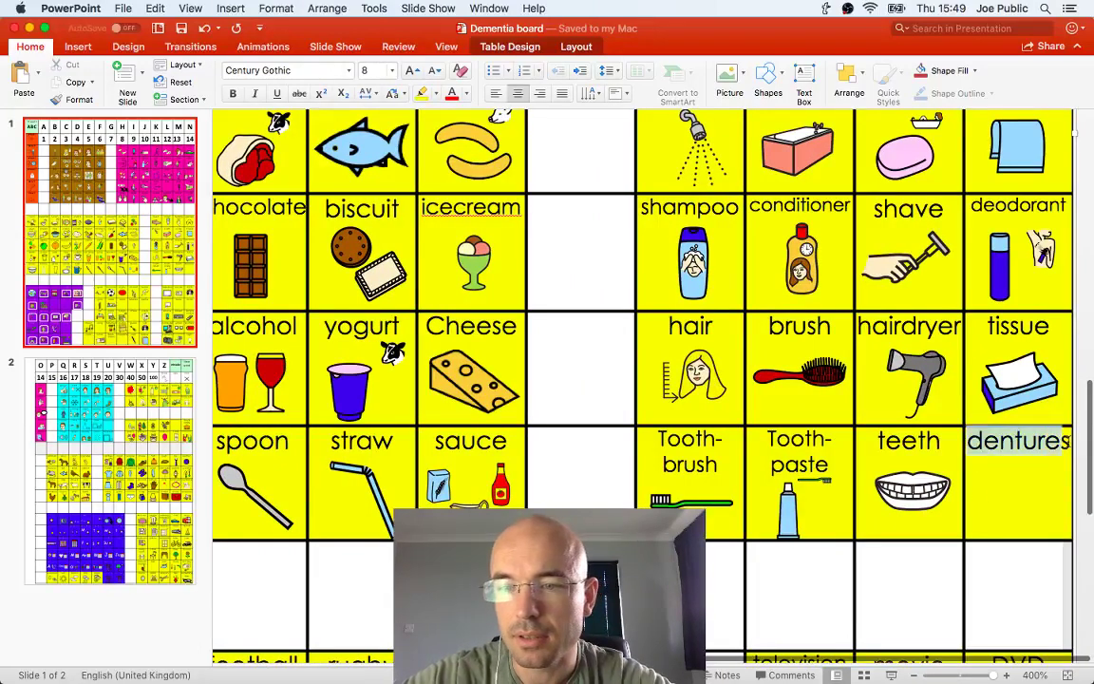
Switch to Chrome, raise its window again and search the ARASAAC catalogs in English for "dentures"
key("super+Tab")
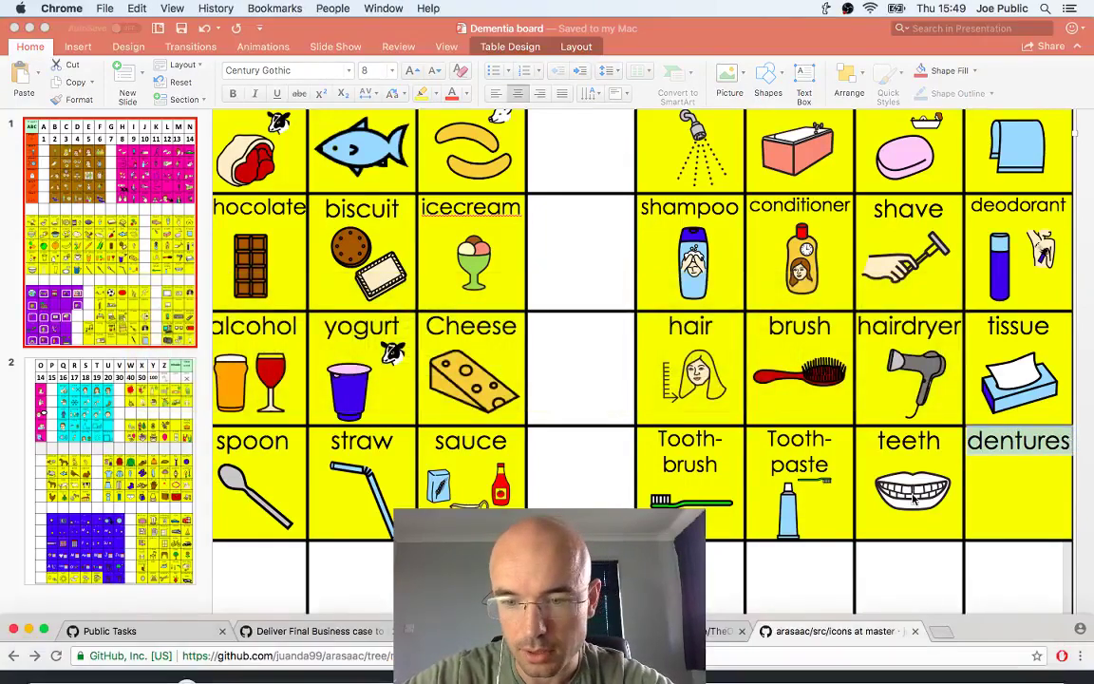
left_click_drag(982, 631, 976, 34)
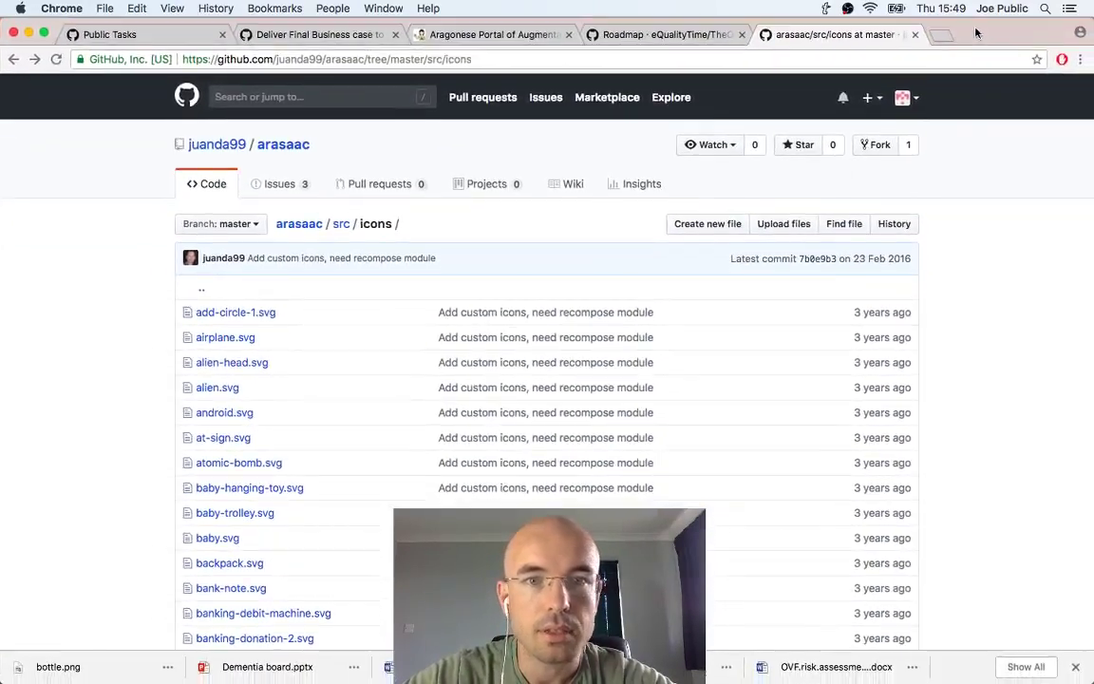
left_click(512, 36)
left_click(265, 217)
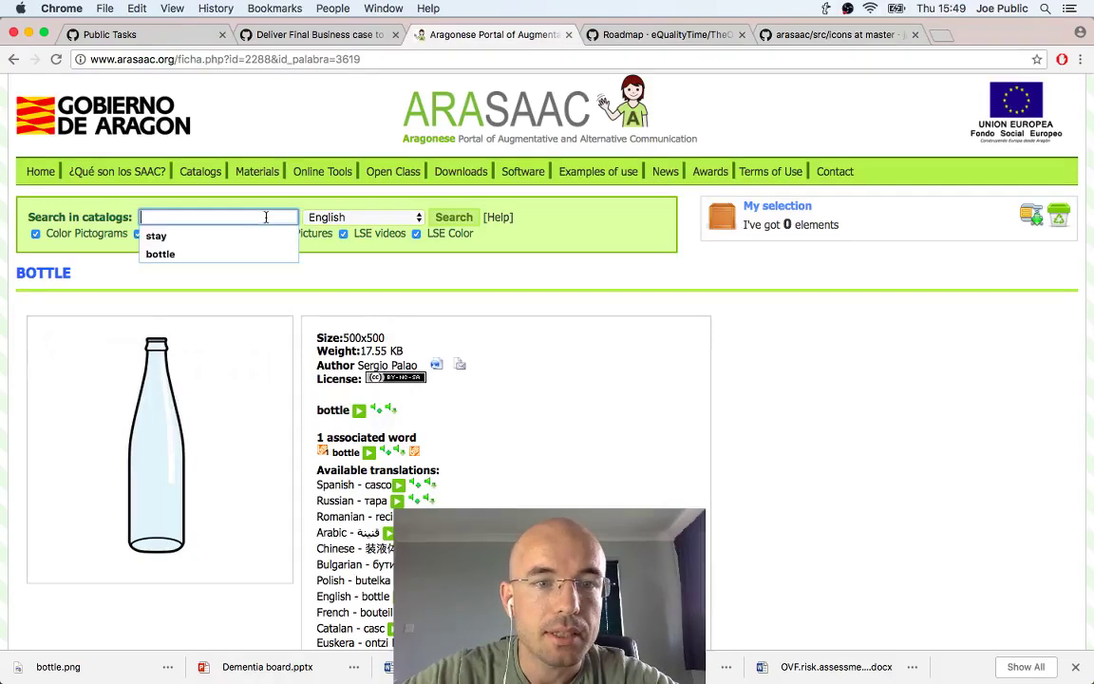
type("dentures")
key("Return")
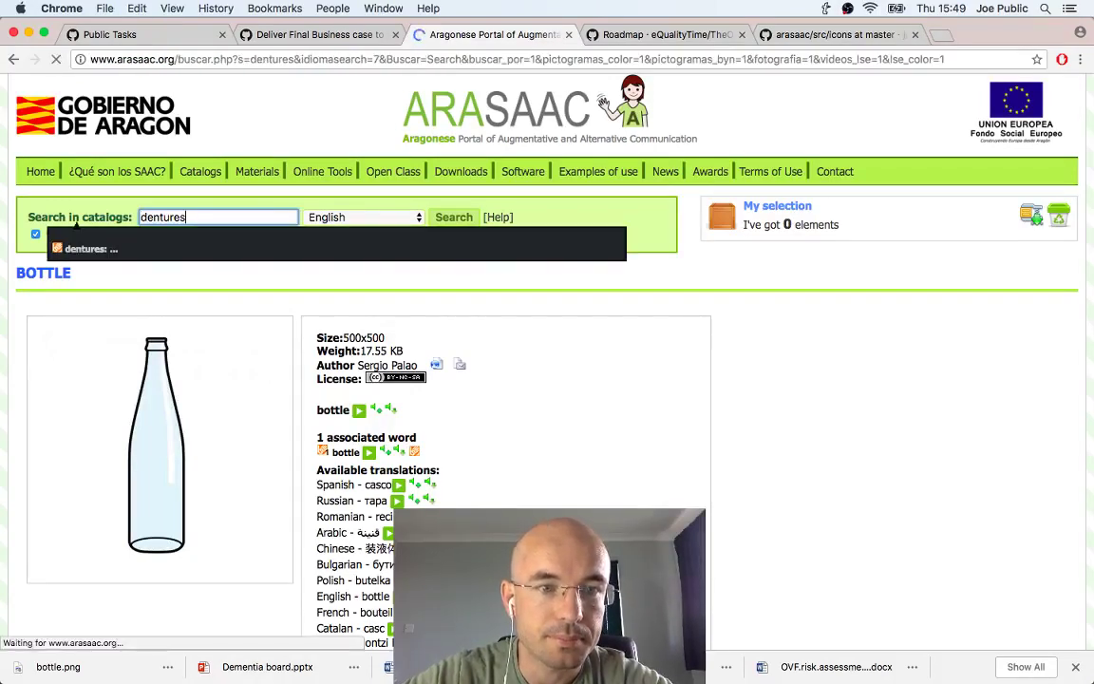
Review the color, black and white and photograph results for "dentures", and clear the catalog search term
scroll(218, 522, "down", 2)
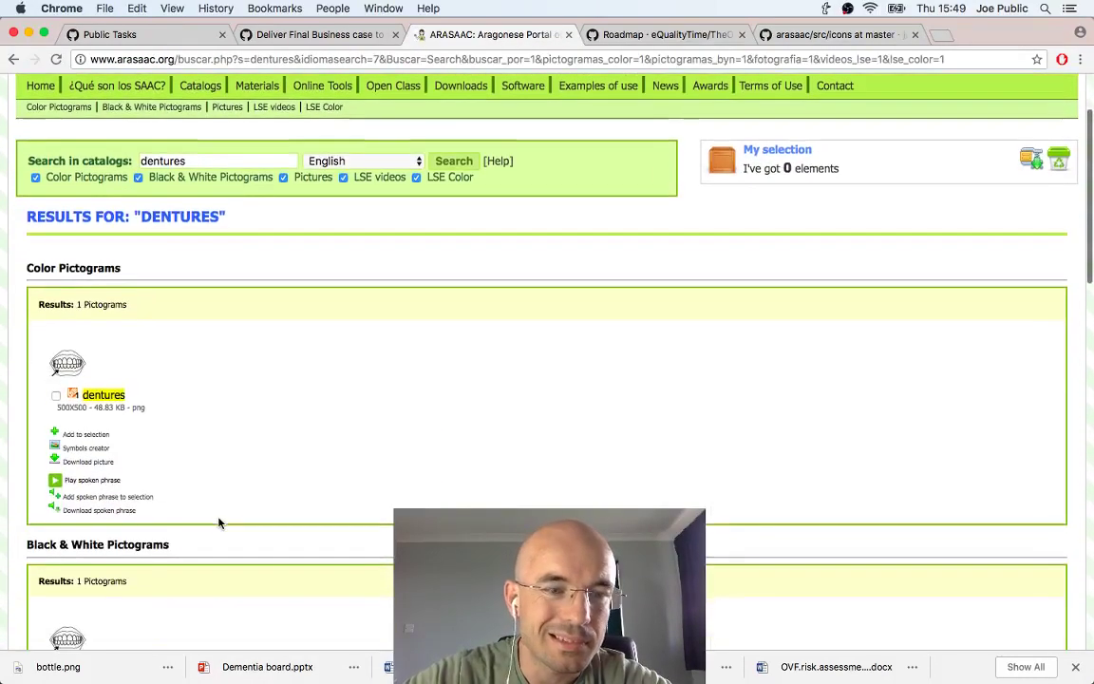
scroll(219, 522, "down", 9)
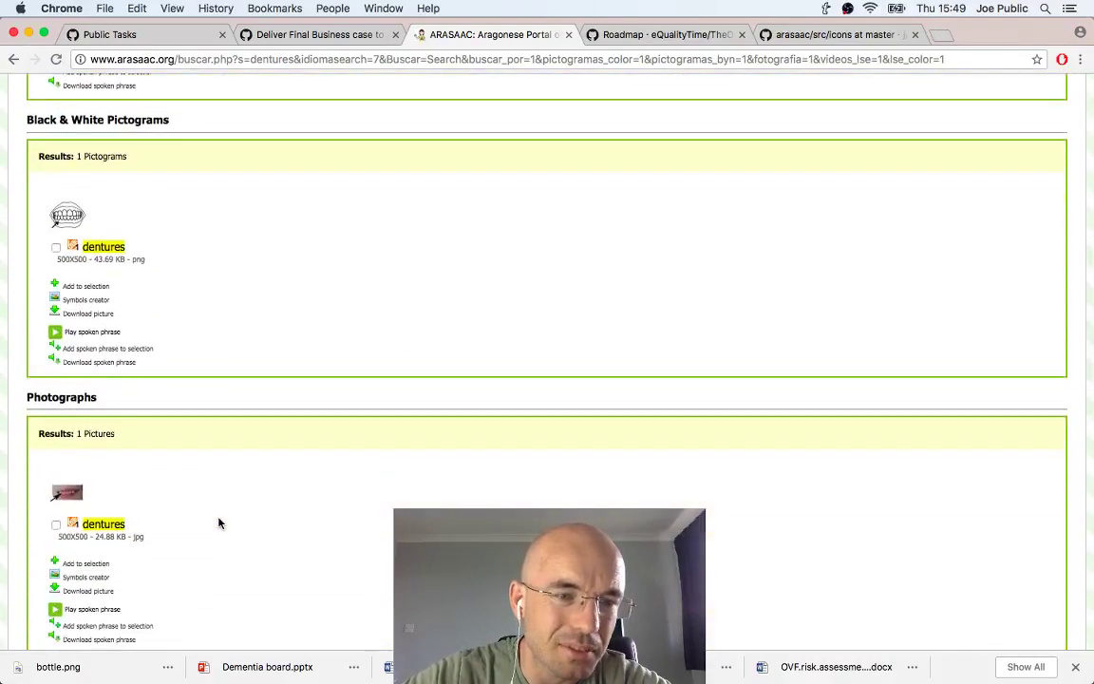
scroll(219, 522, "up", 10)
double_click(174, 273)
key("BackSpace")
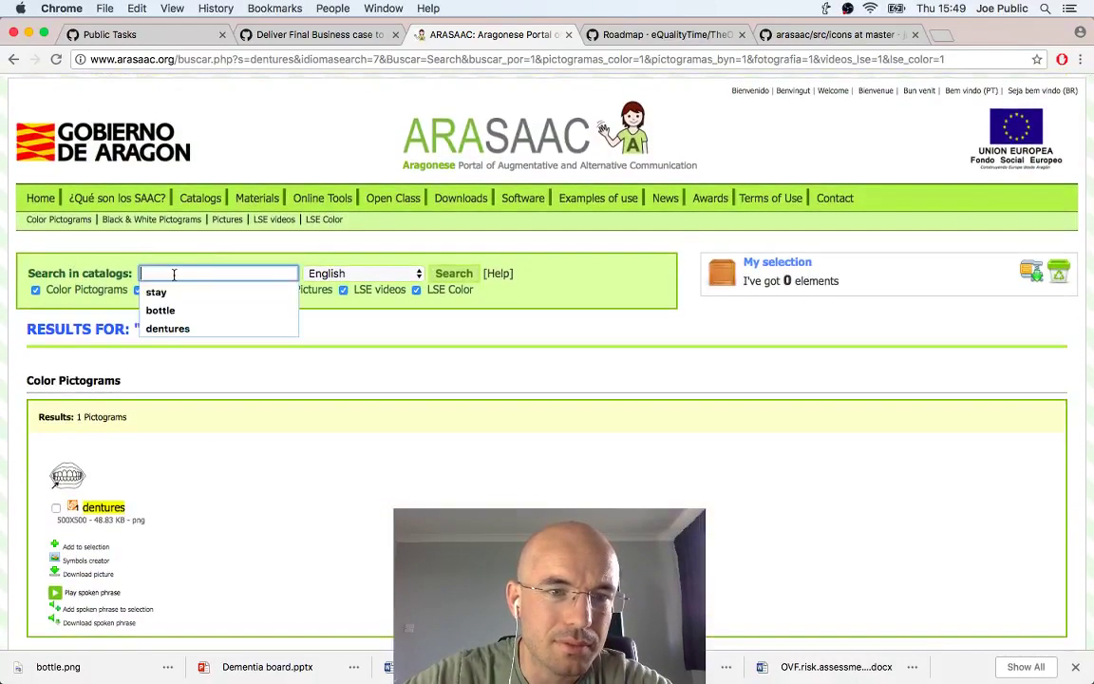
Search the ARASAAC catalogs in English for "false teeth"
type("false te")
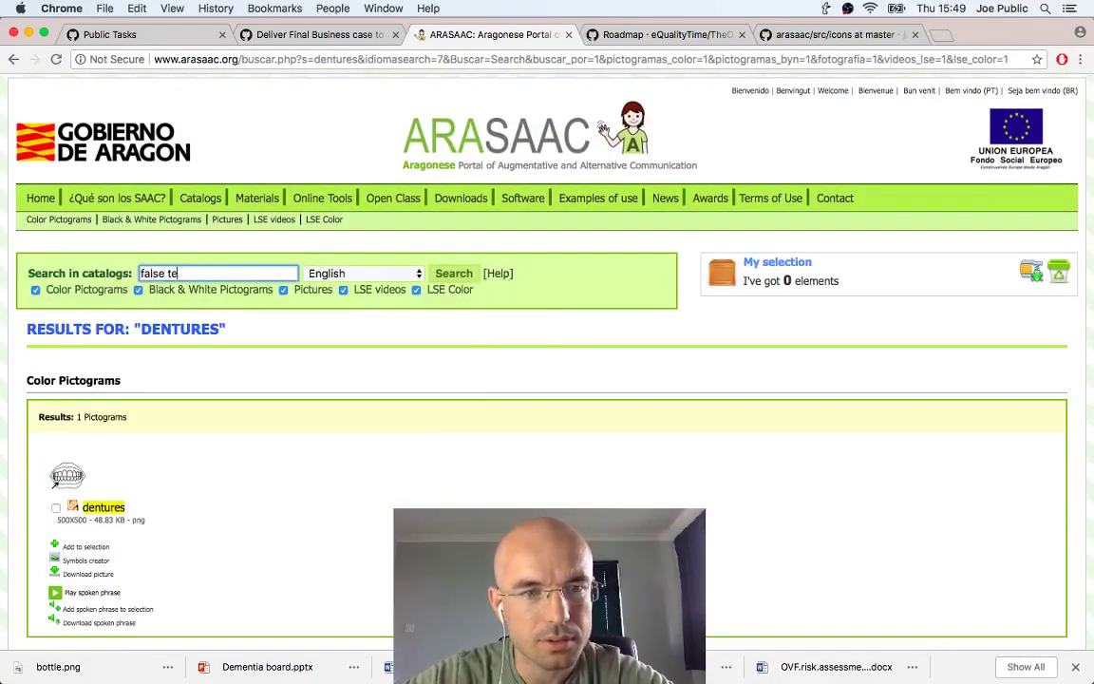
type("eth")
key("Return")
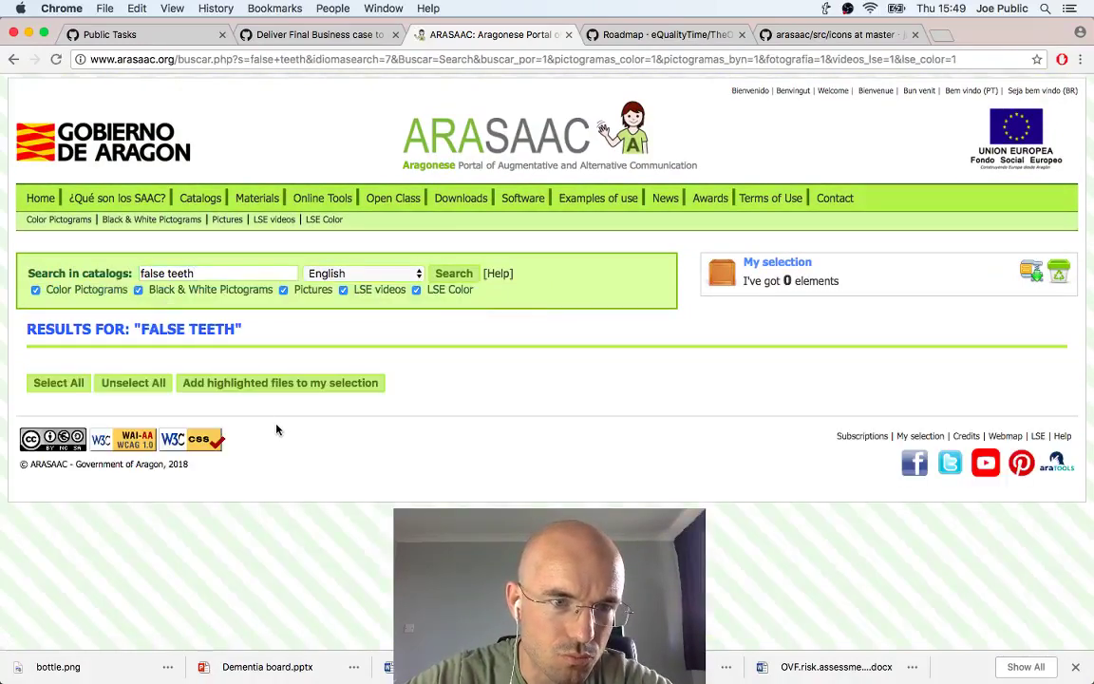
Search Google in a new tab for "opensymbols aac" and open the Open Symbols website
key("super+t")
type("str")
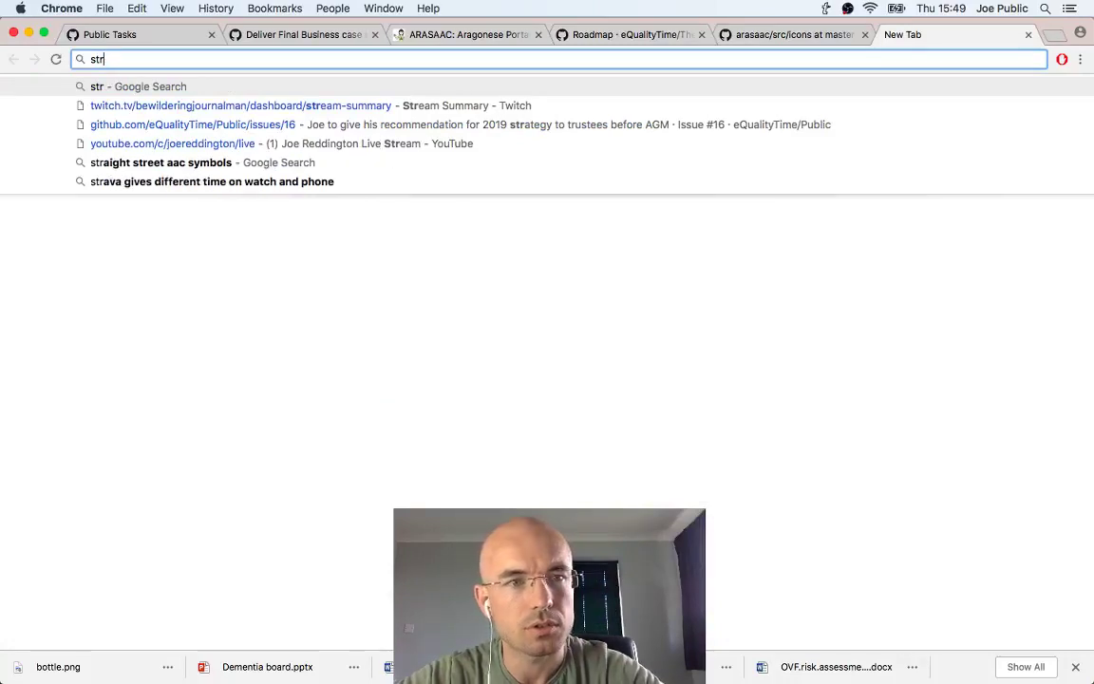
type("aight")
key("alt+BackSpace")
type("open")
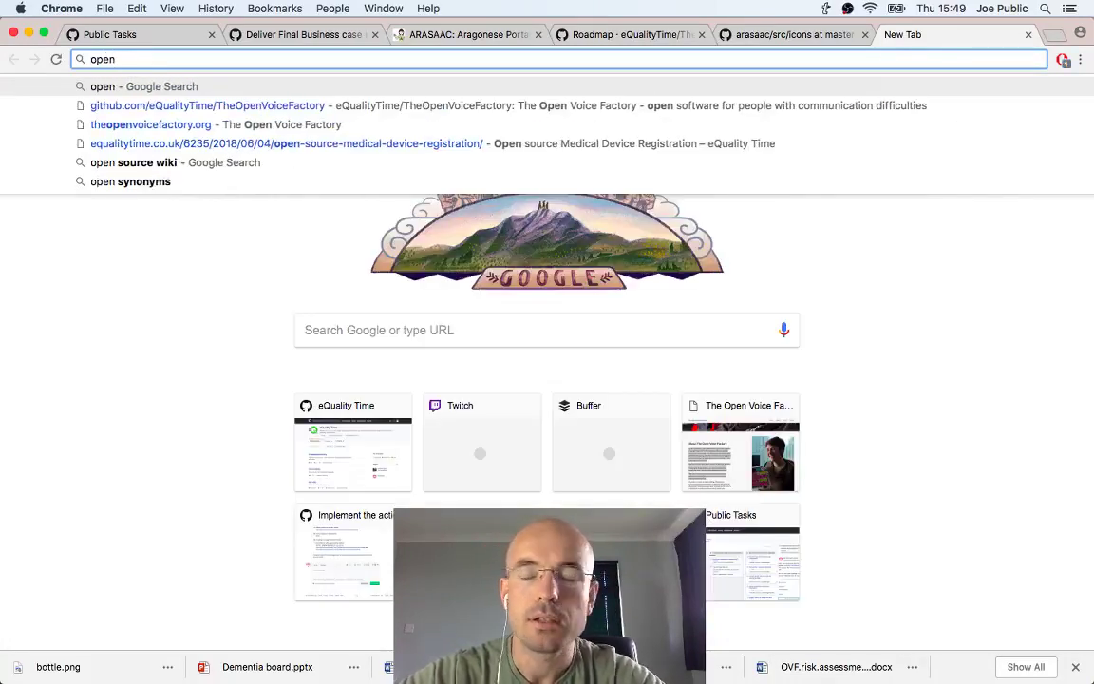
type("symbols ")
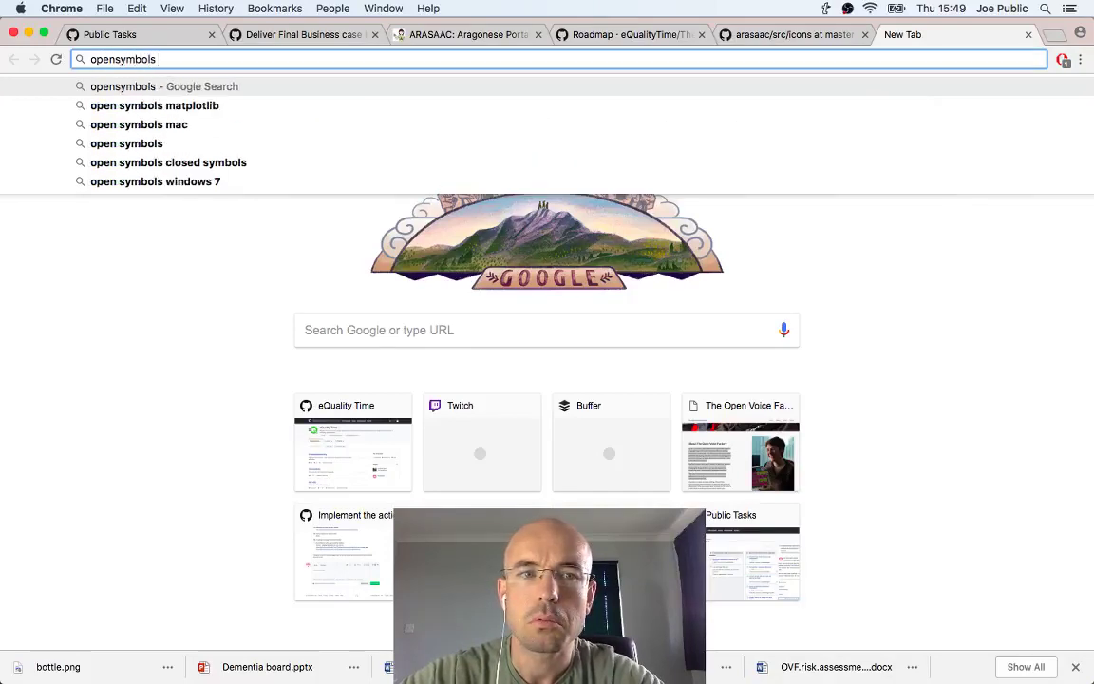
type("aac")
key("Return")
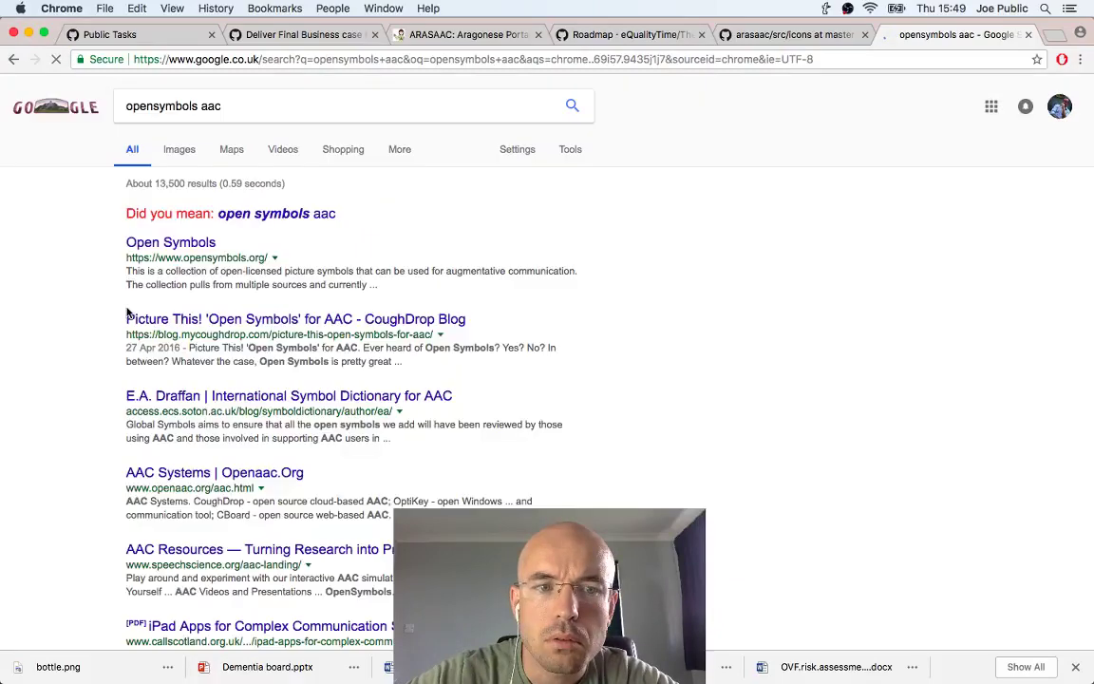
left_click(170, 242)
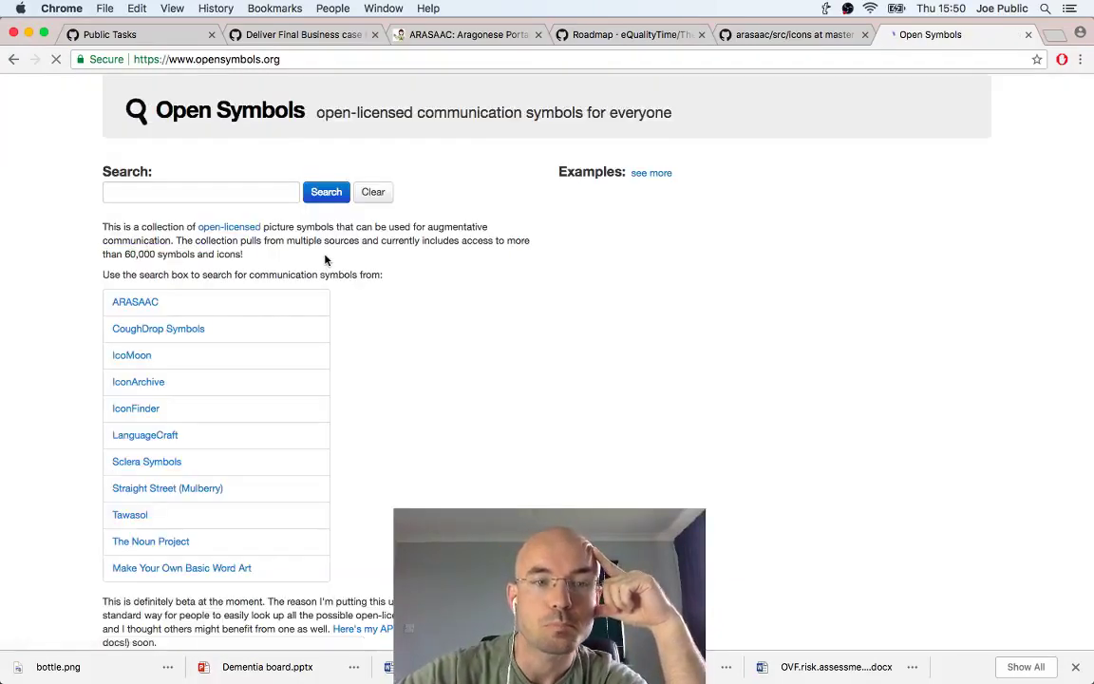
Search Open Symbols for "false teeth"
left_click(249, 193)
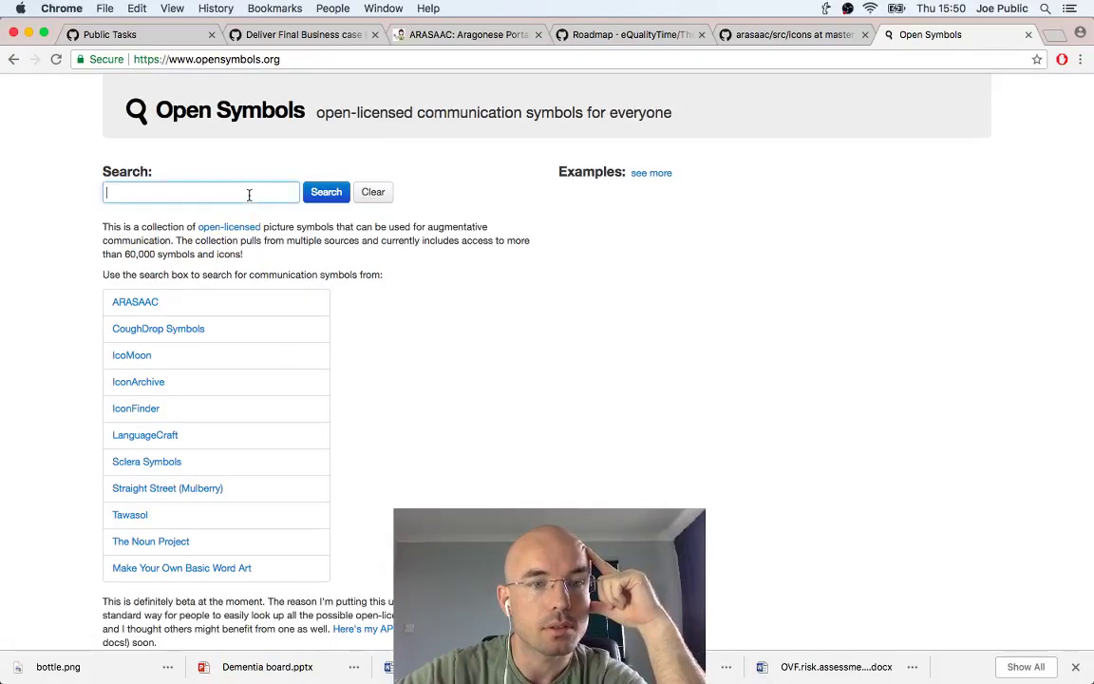
type("false")
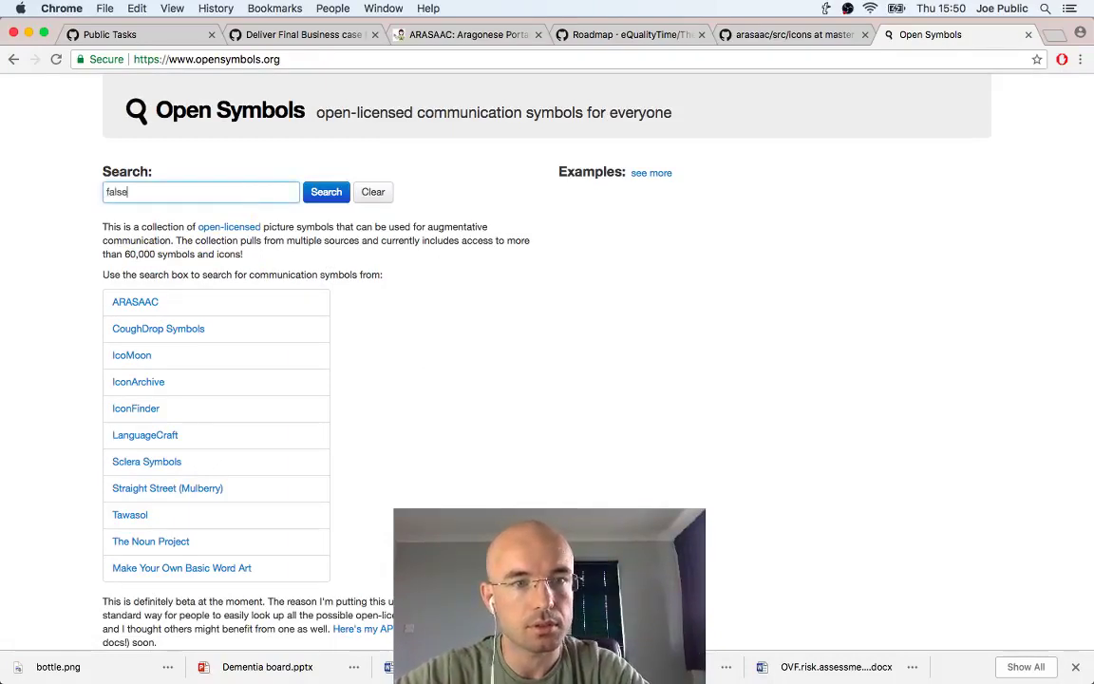
type(" teeth")
key("Return")
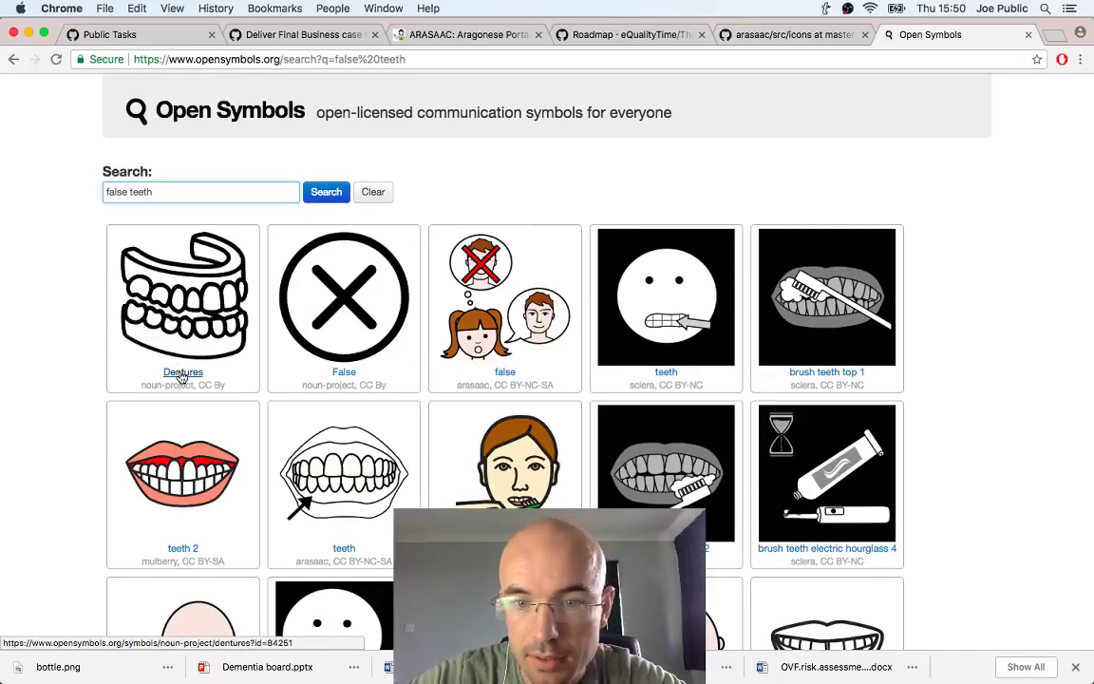
Look through the symbol results and open the Noun Project symbol "Dentures"
scroll(179, 374, "down", 1)
scroll(181, 376, "down", 5)
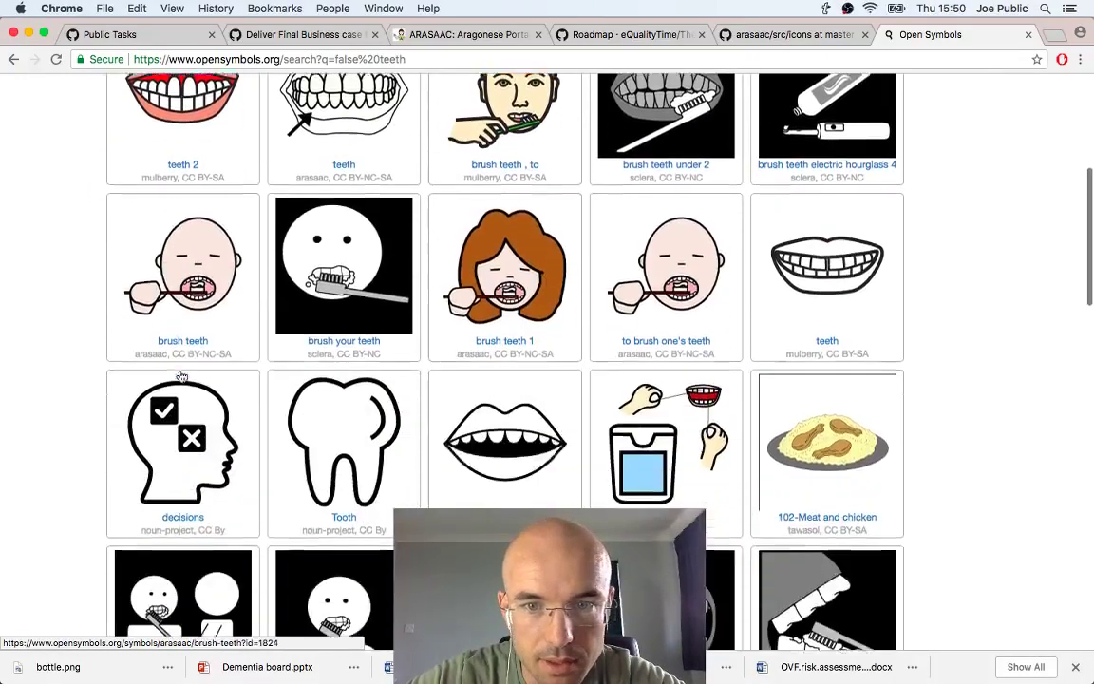
scroll(180, 376, "up", 3)
scroll(181, 376, "up", 5)
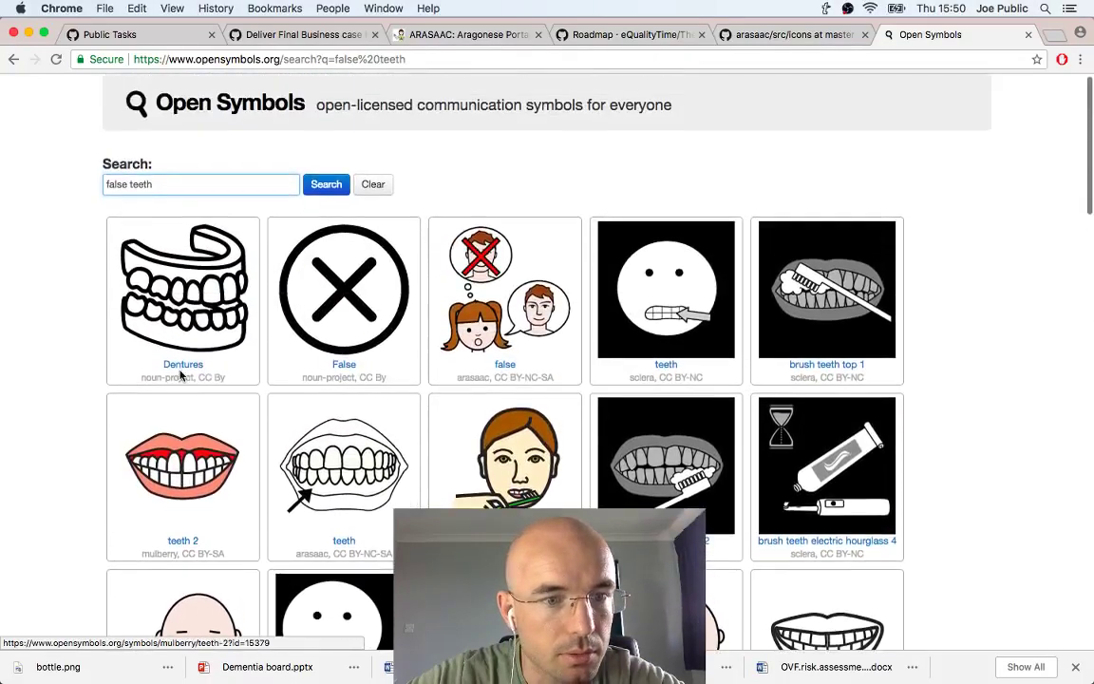
left_click(183, 366)
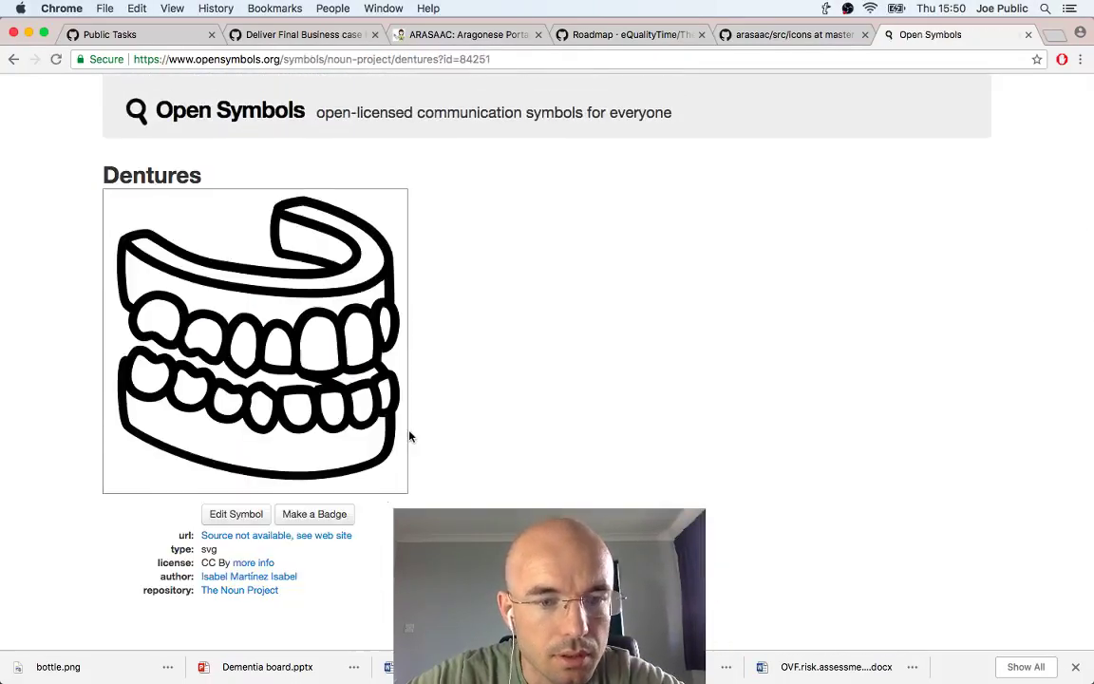
Examine the Dentures symbol's details, read its Creative Commons licence summary, and return to the symbol page
scroll(410, 436, "down", 2)
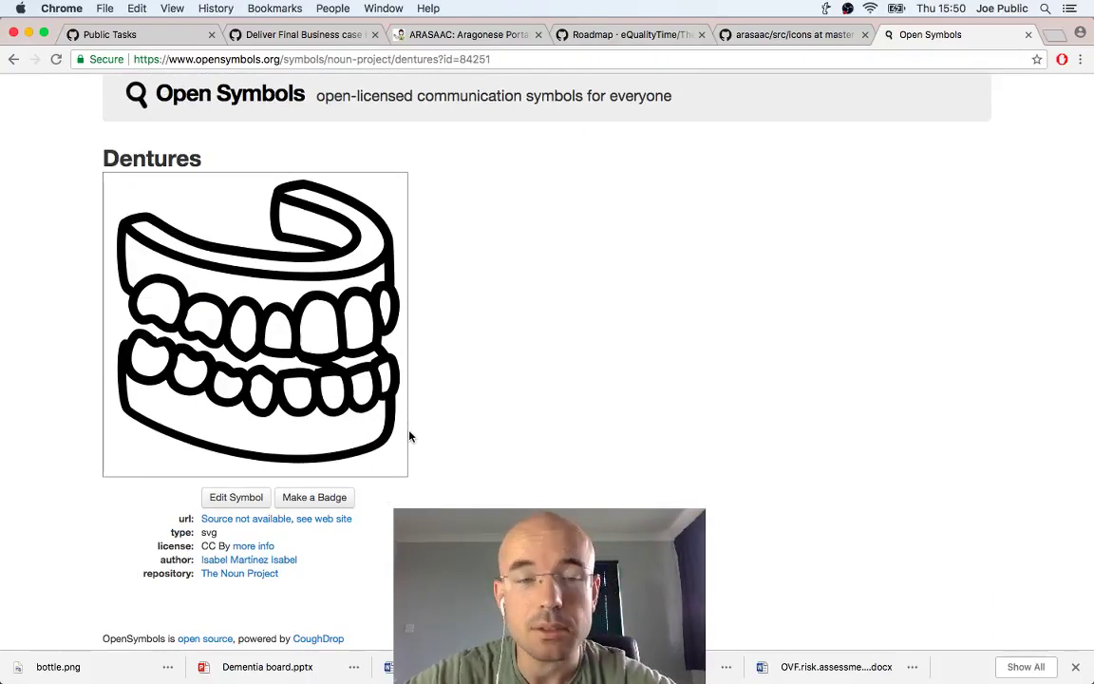
scroll(378, 452, "up", 1)
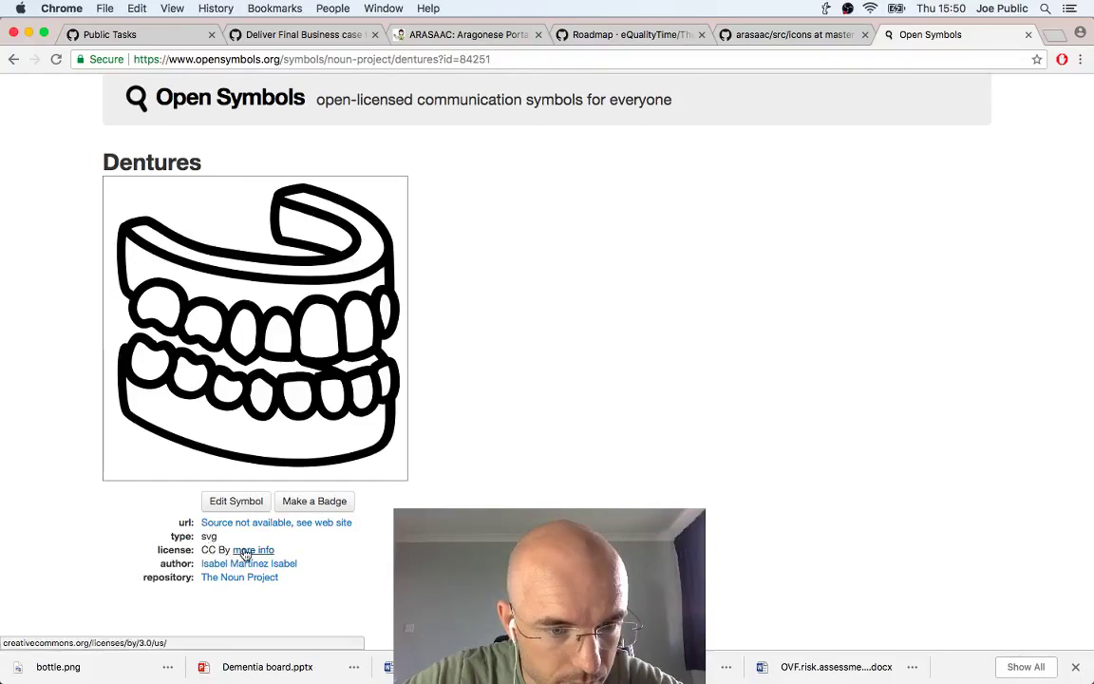
left_click(245, 553)
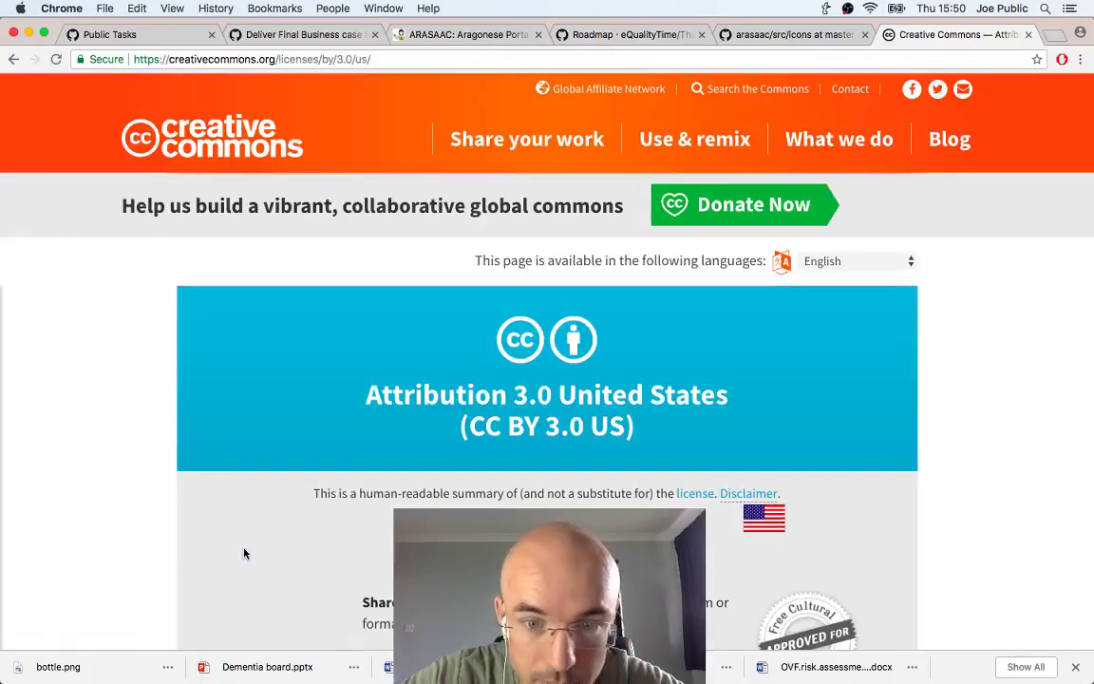
scroll(244, 553, "down", 3)
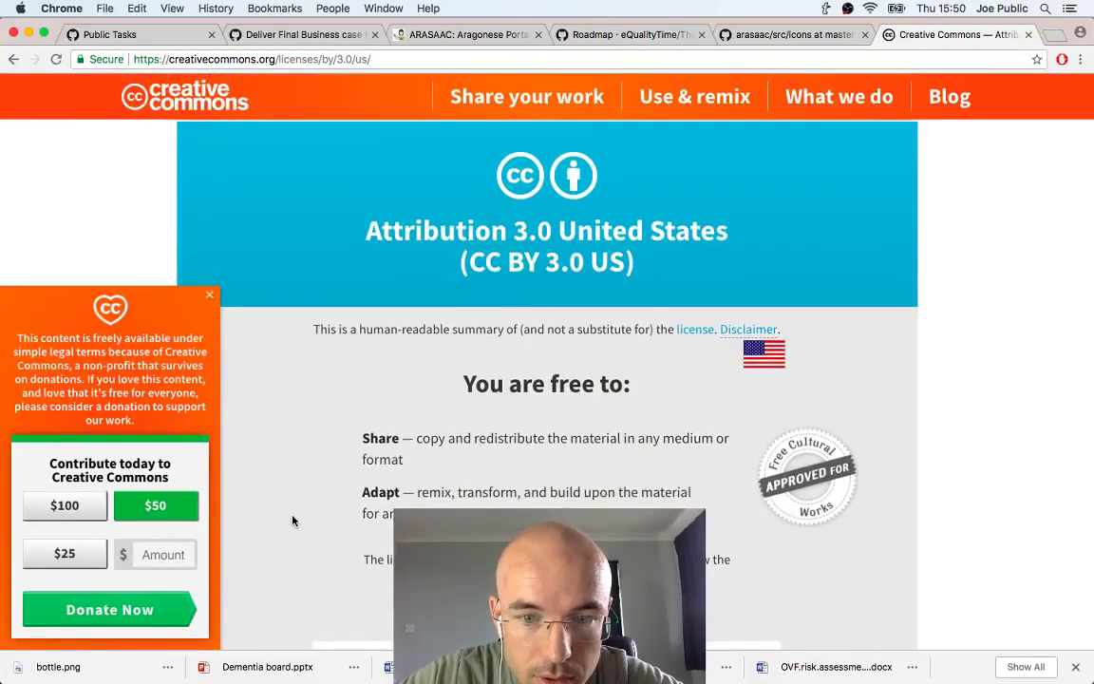
scroll(292, 520, "down", 3)
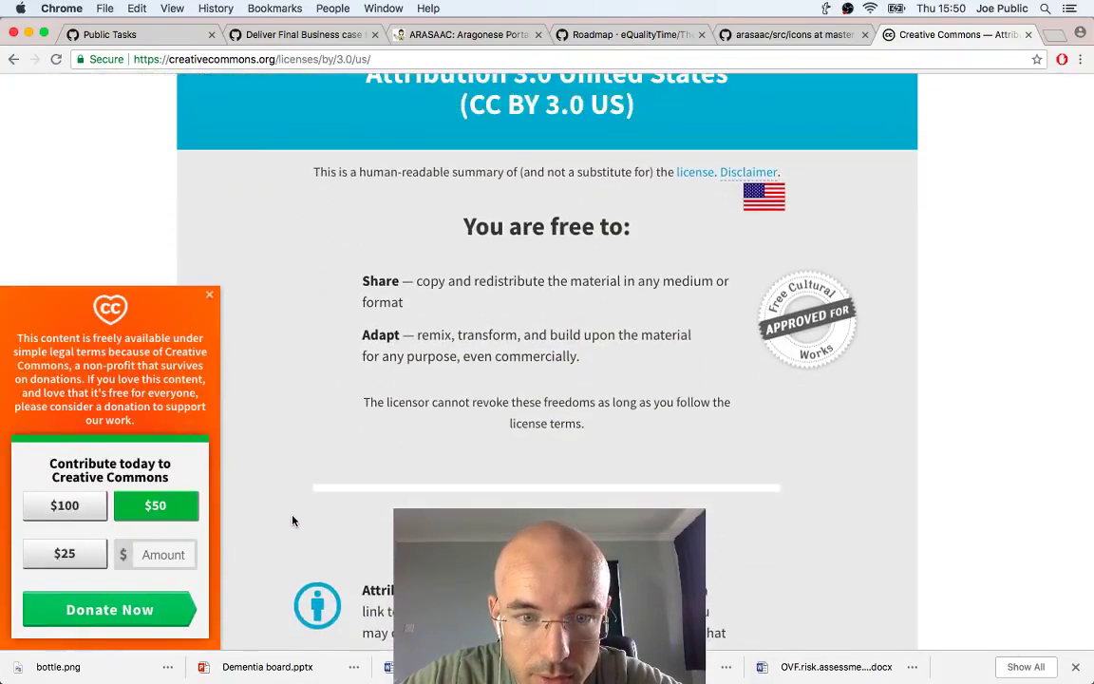
scroll(292, 521, "up", 6)
left_click(14, 60)
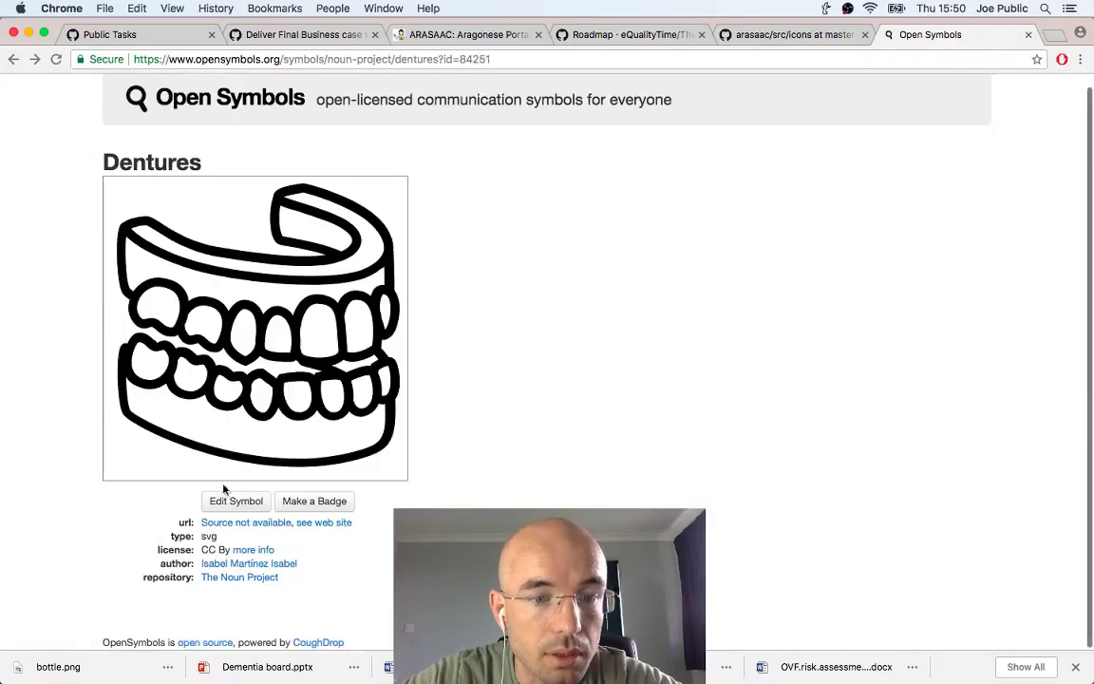
Copy the Dentures symbol image, start switching to PowerPoint, and return to the symbol page in Chrome
scroll(184, 518, "down", 1)
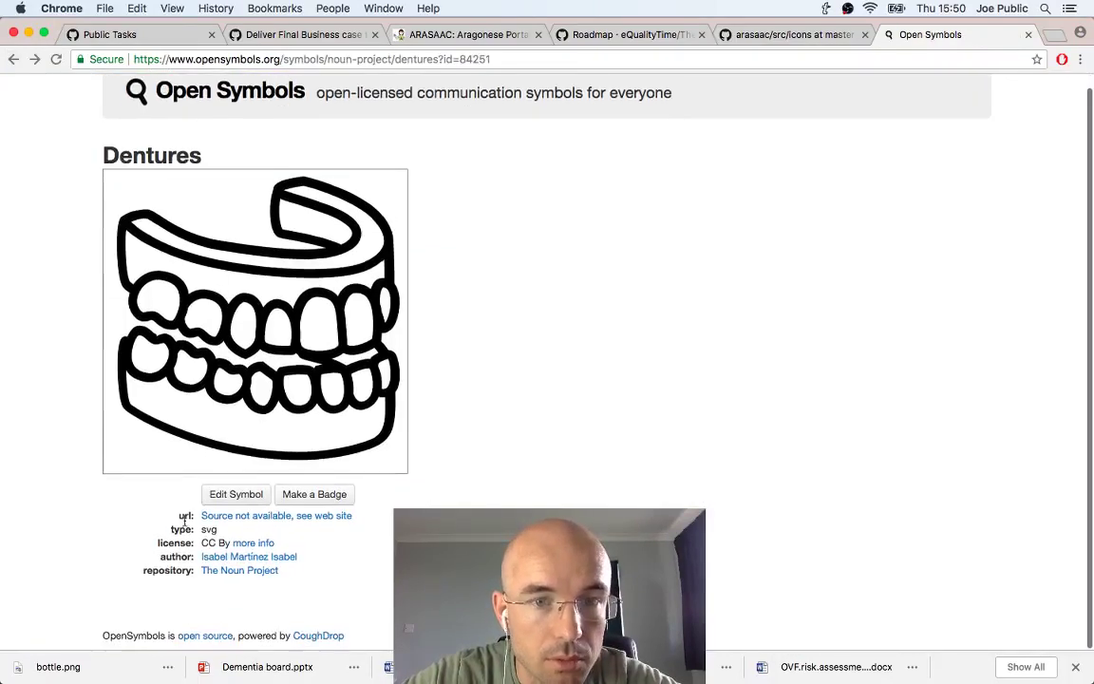
scroll(188, 399, "up", 1)
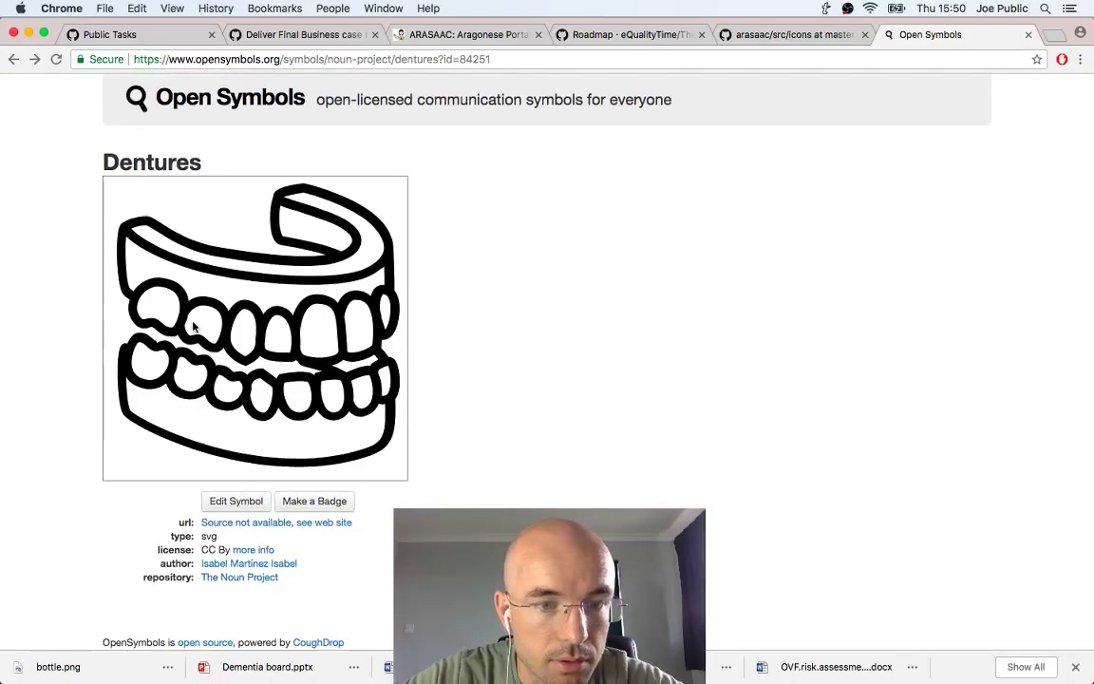
right_click(194, 326)
left_click(244, 360)
key("super+Tab")
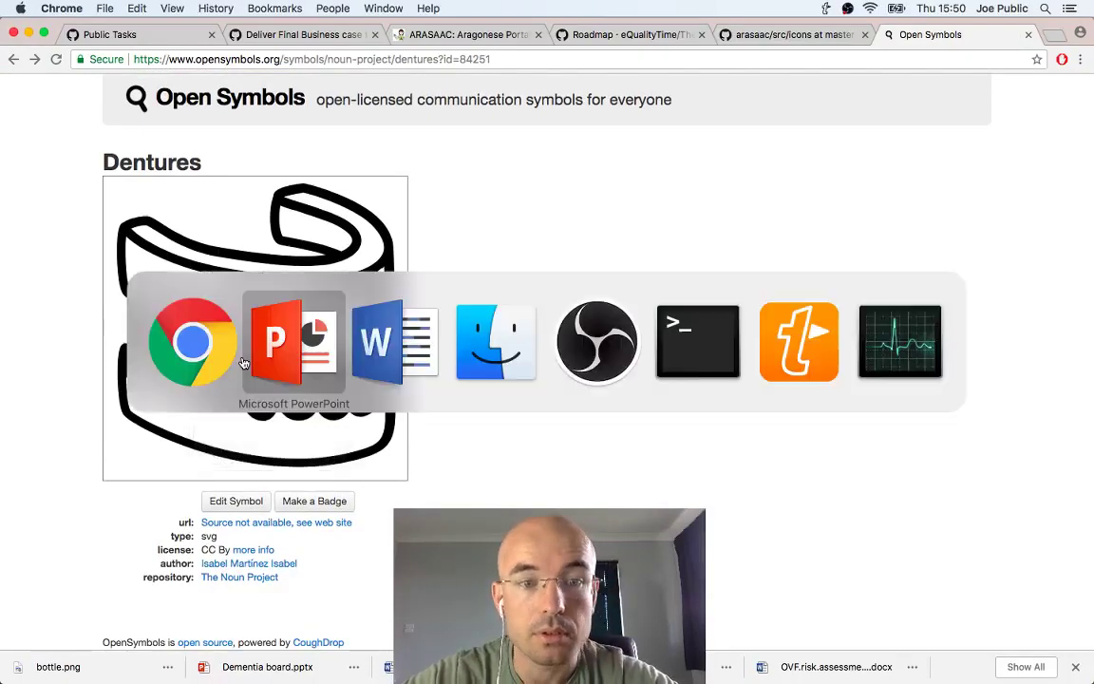
key("super+Tab")
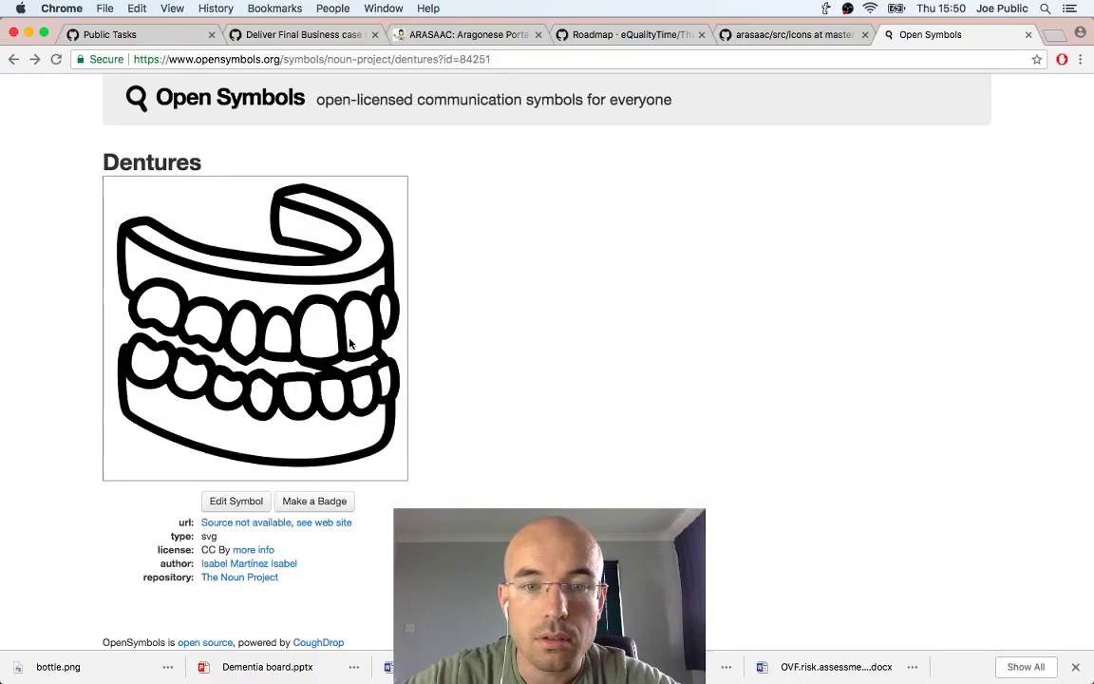
Revisit the Dentures symbol's licence page, go back to the symbol page and copy its web address
left_click(252, 550)
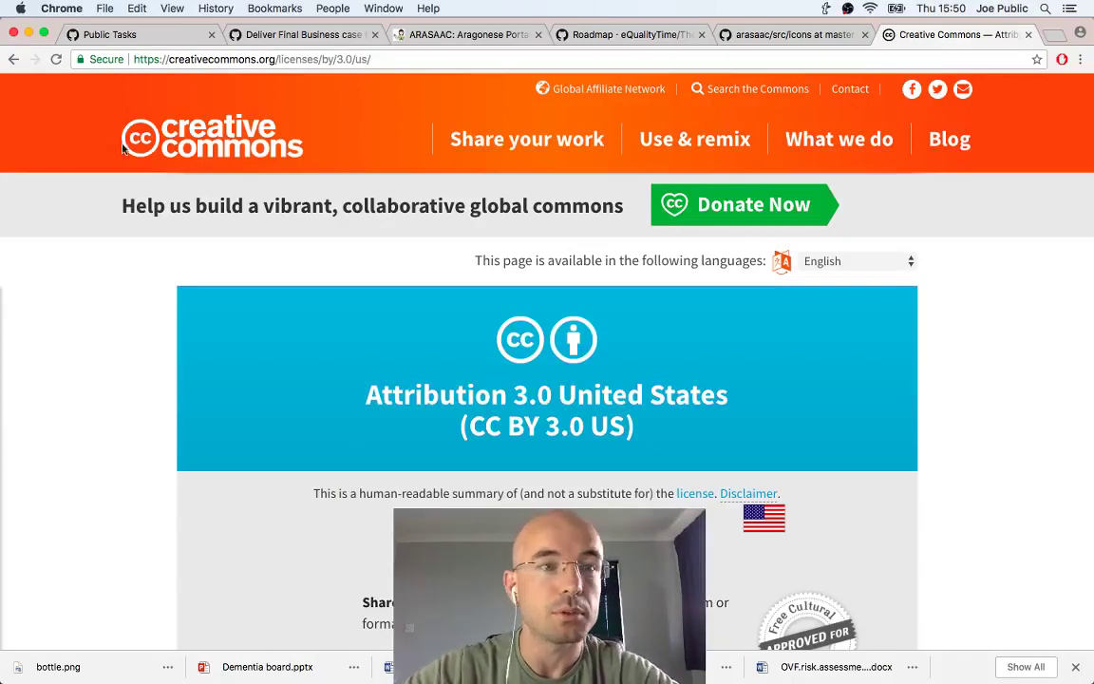
left_click(14, 59)
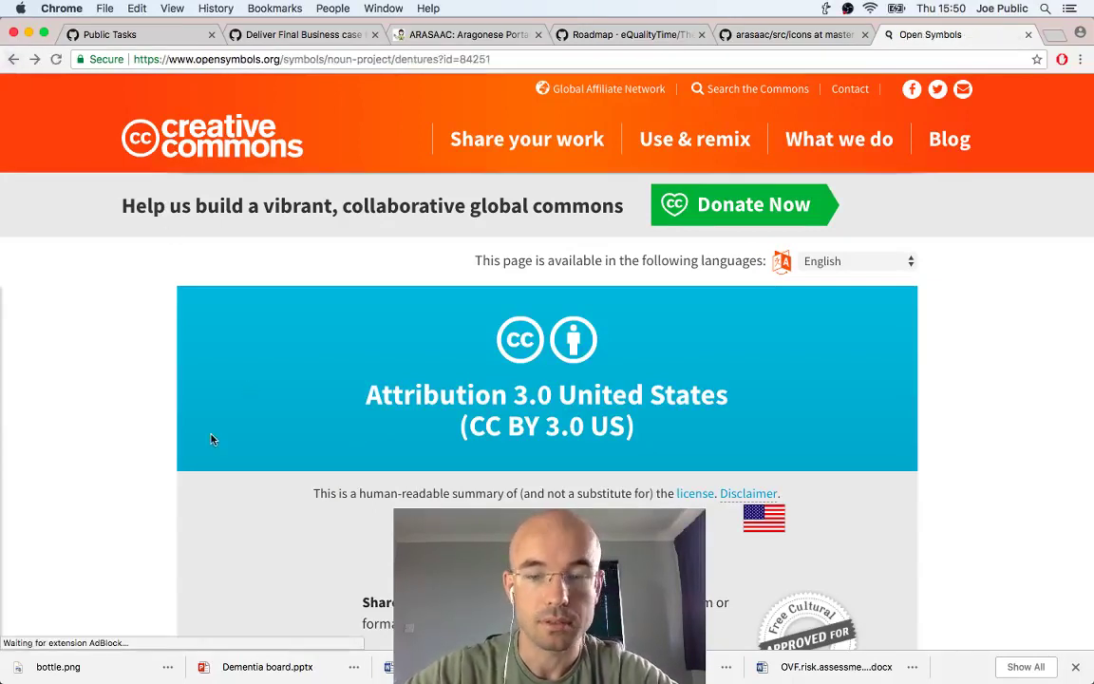
key("super+l")
Go to GitHub issue #19 on the Challenge Dementia Essex business case and open its first comment for editing
key("super+3")
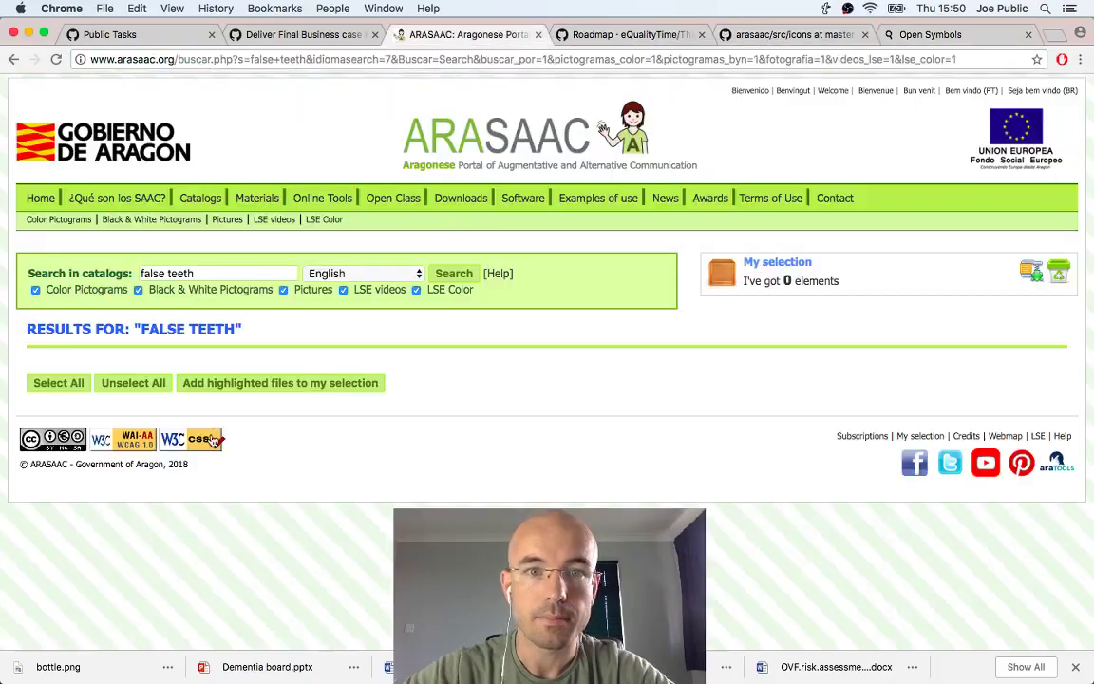
key("super+2")
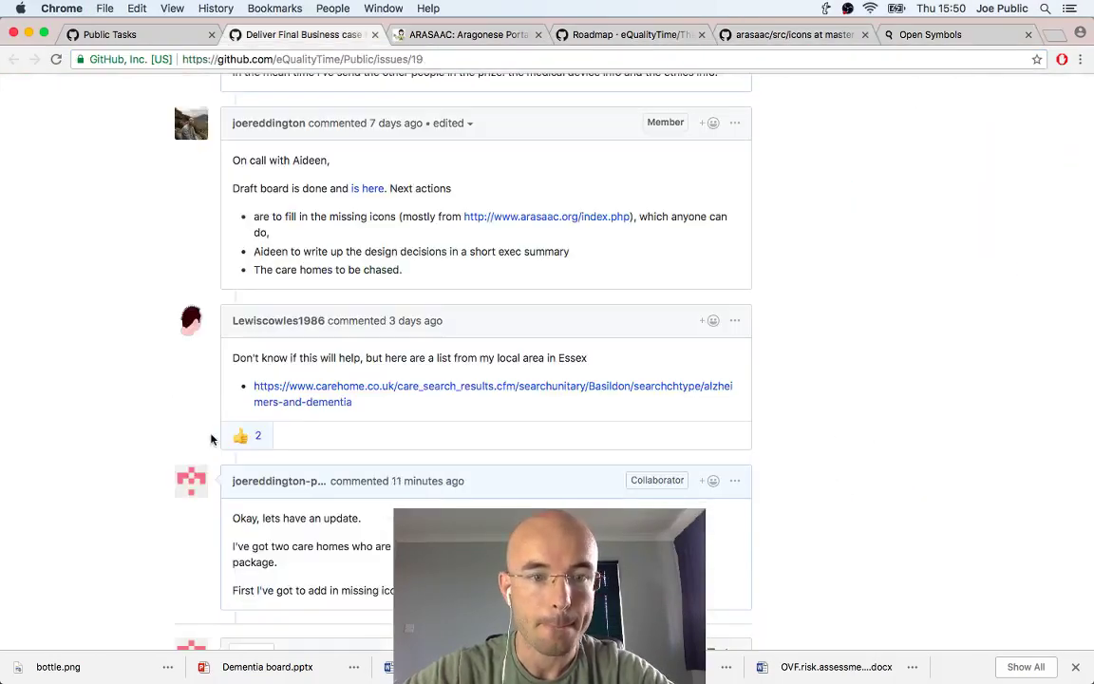
scroll(341, 434, "down", 5)
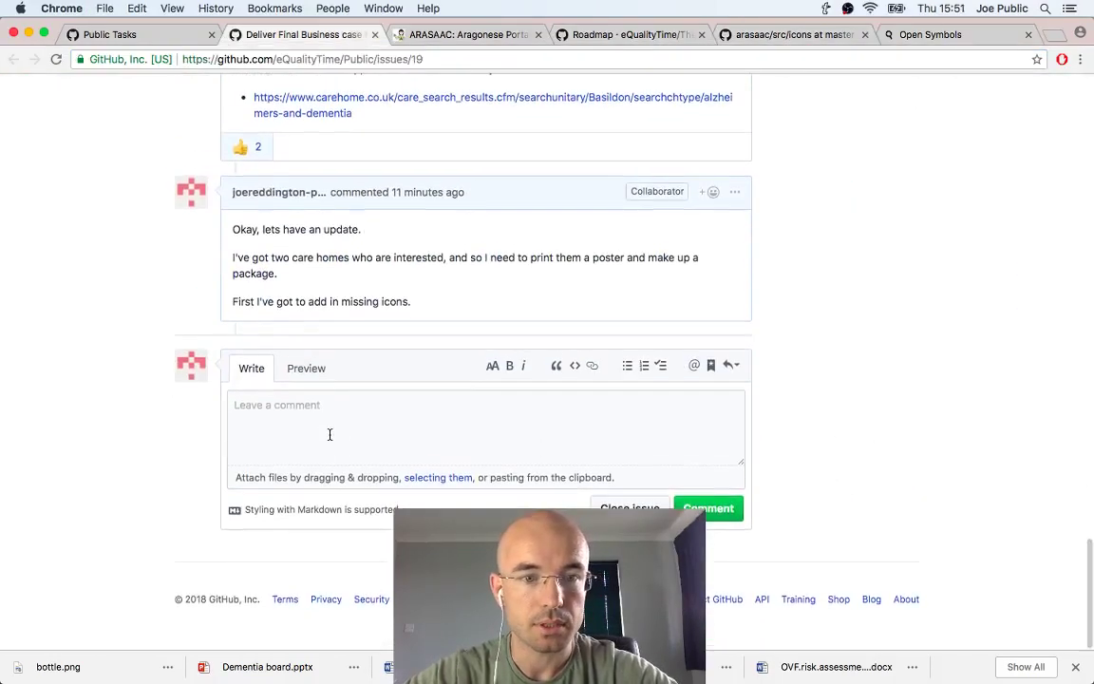
left_click(330, 434)
scroll(329, 434, "up", 20)
scroll(314, 418, "down", 8)
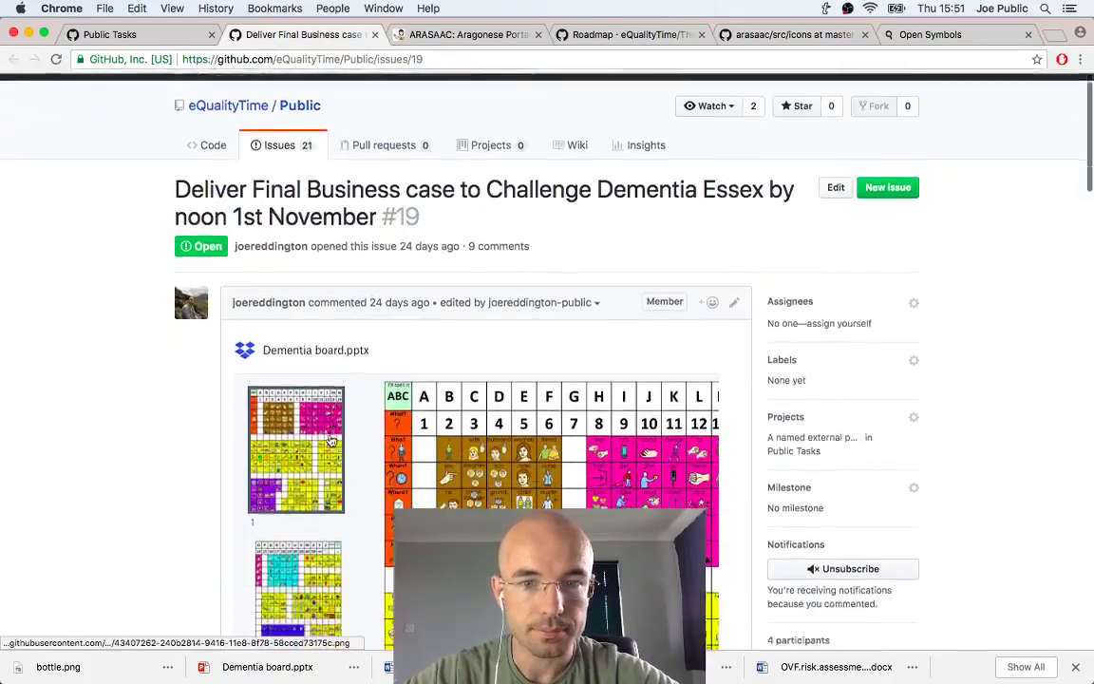
left_click(657, 73)
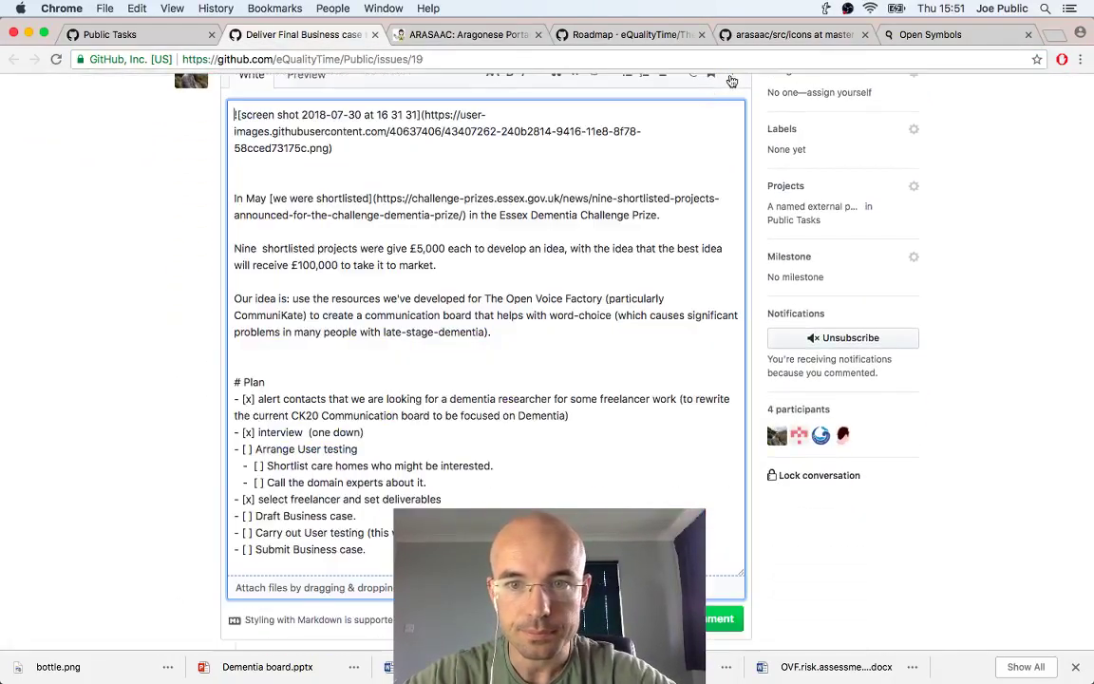
scroll(496, 406, "down", 2)
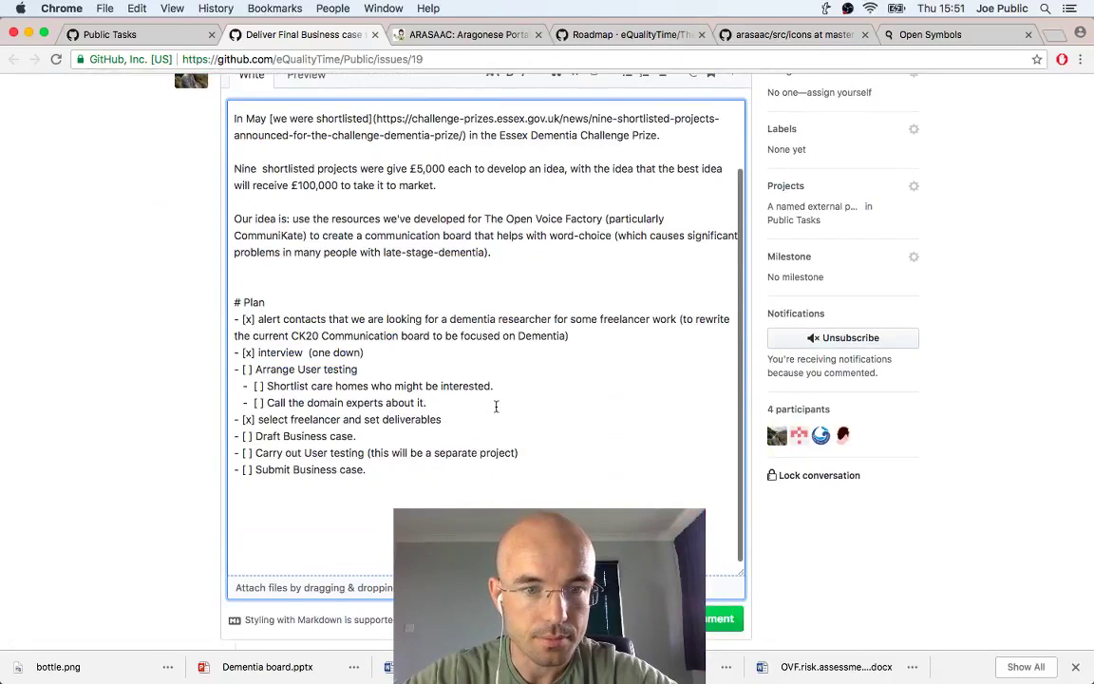
left_click(455, 464)
key("Return")
type("- [ ] ")
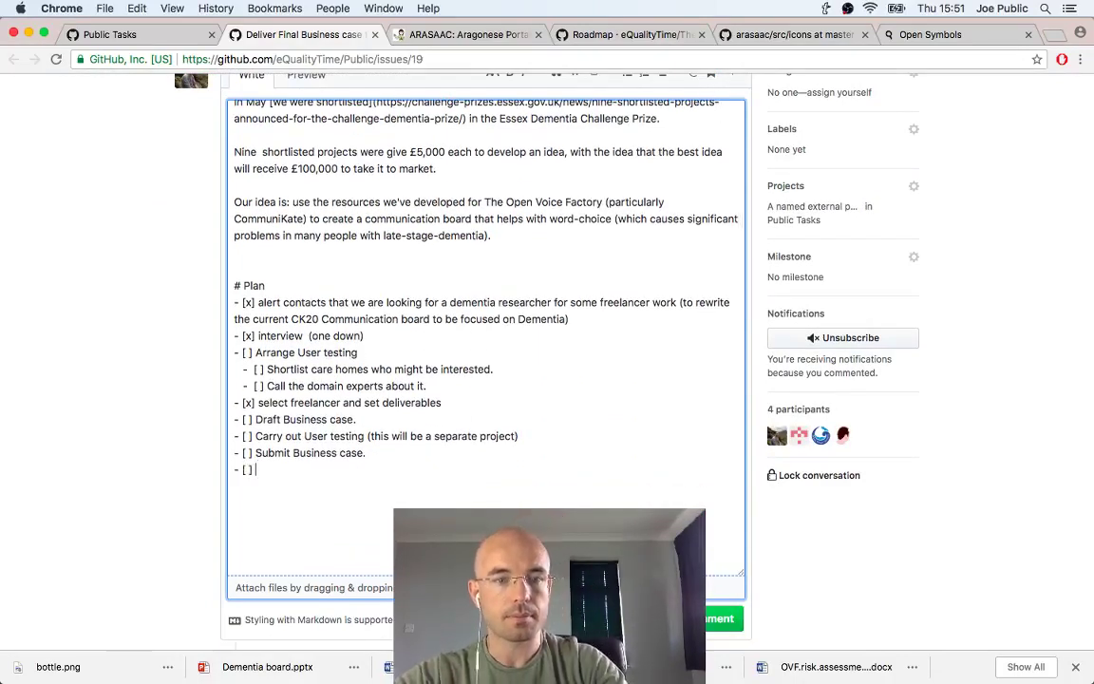
type("Make sure you have")
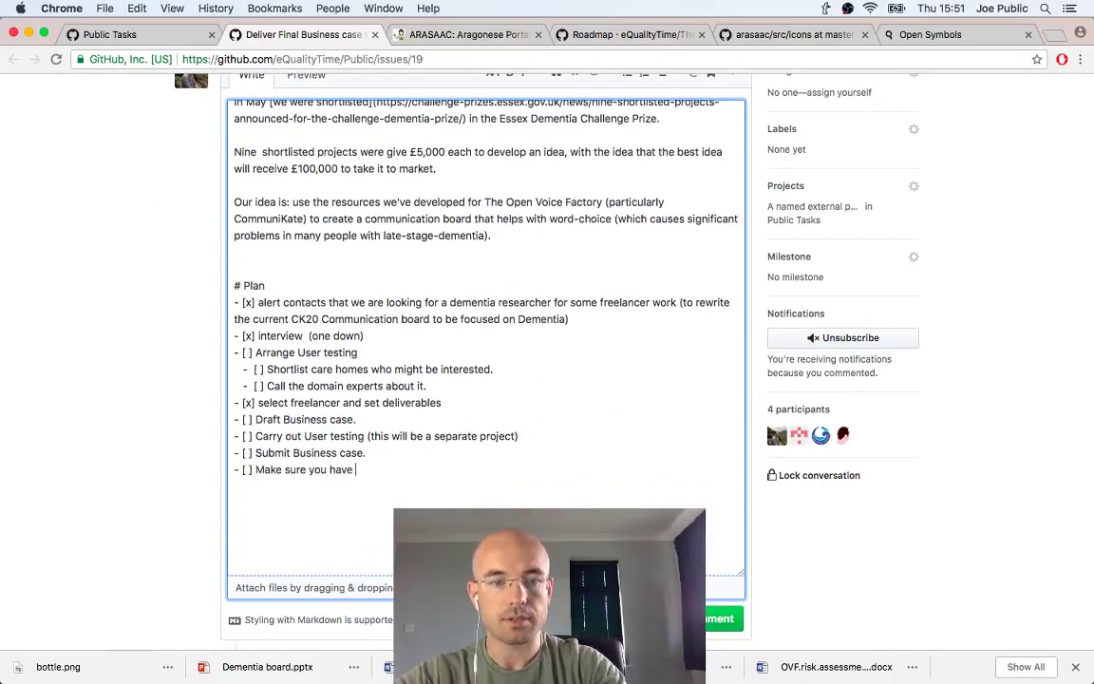
type(" attribute")
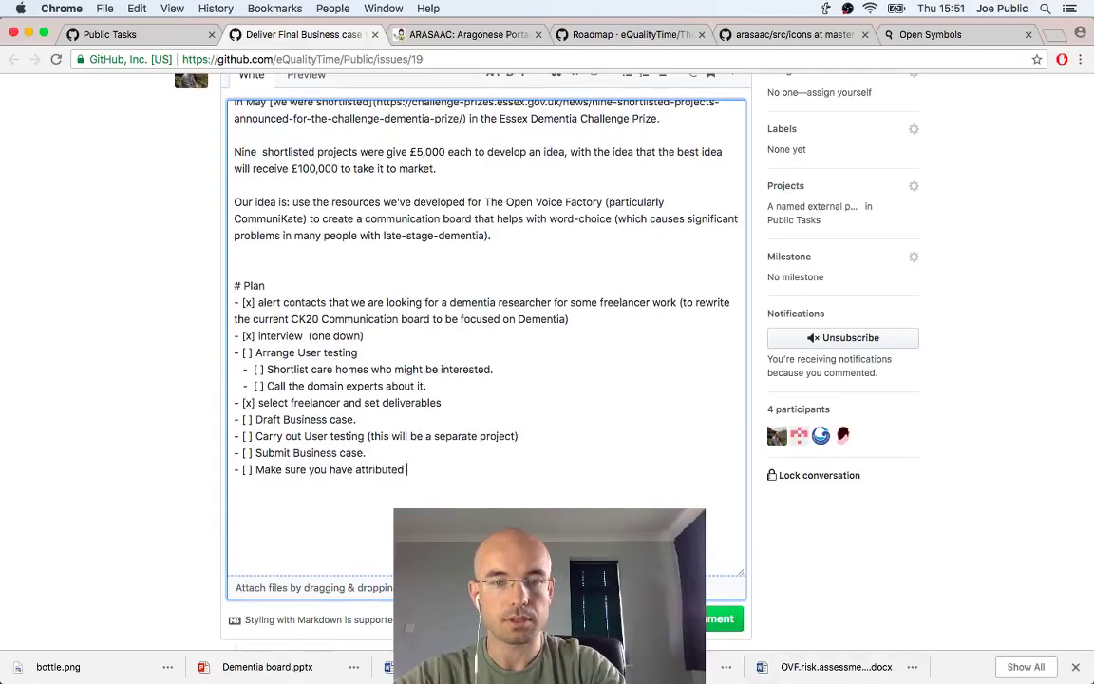
type("d:")
key("super+v")
left_click(721, 621)
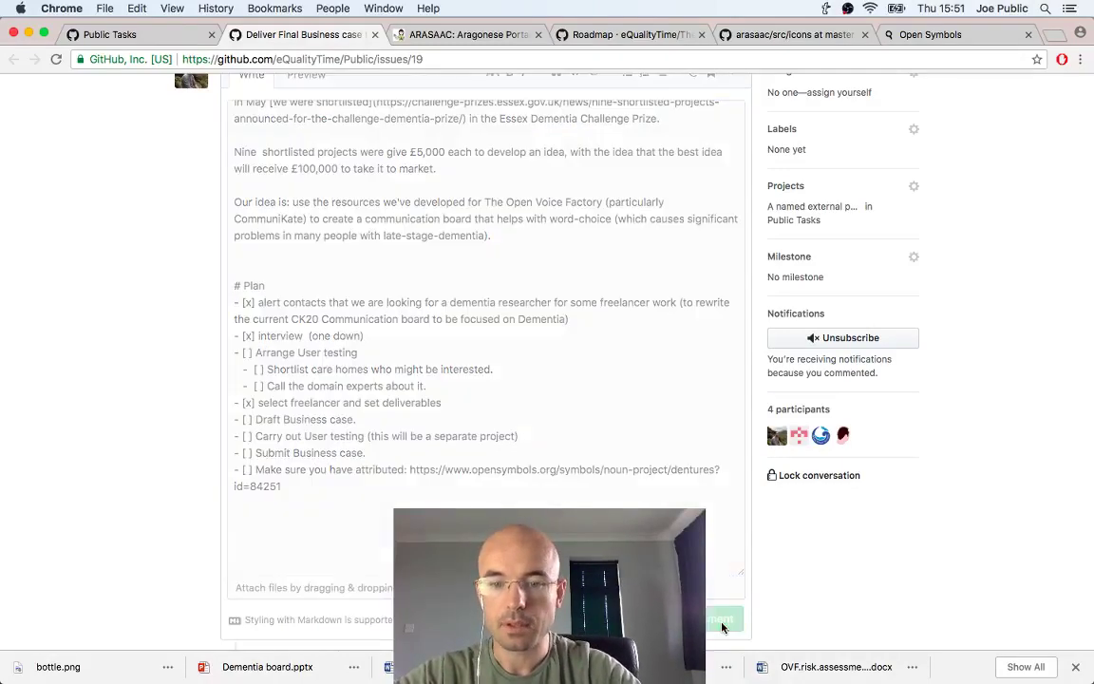
Switch to PowerPoint, paste the copied content into the empty cell below "Tooth-paste", and undo the paste
key("ctrl+Tab")
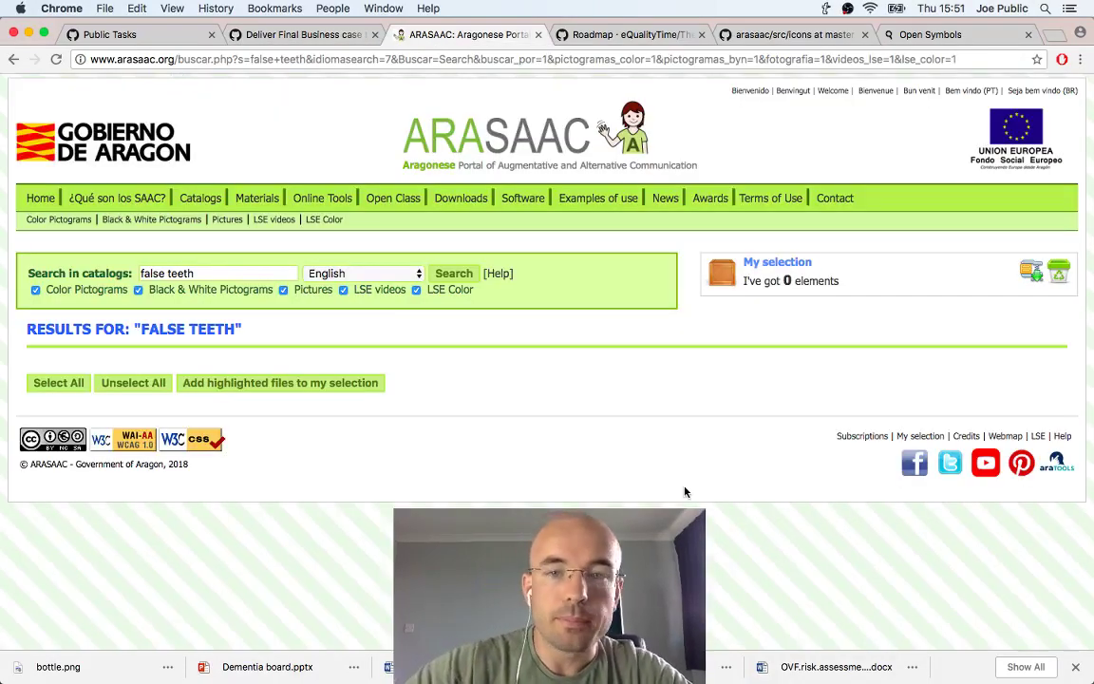
key("super+Tab")
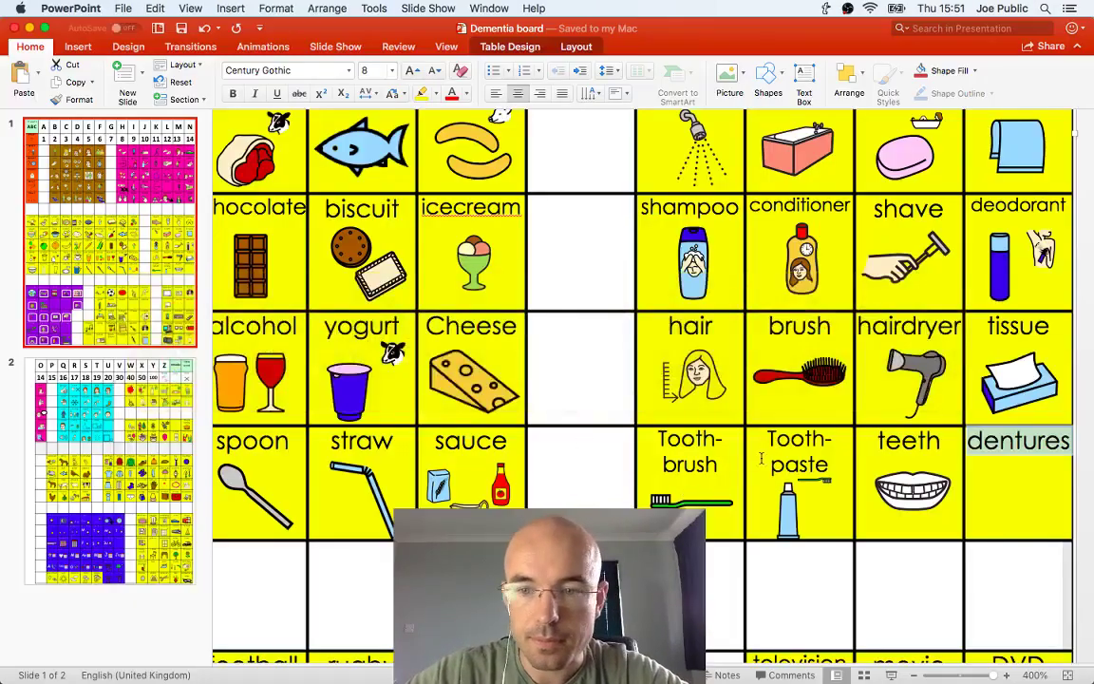
left_click(803, 549)
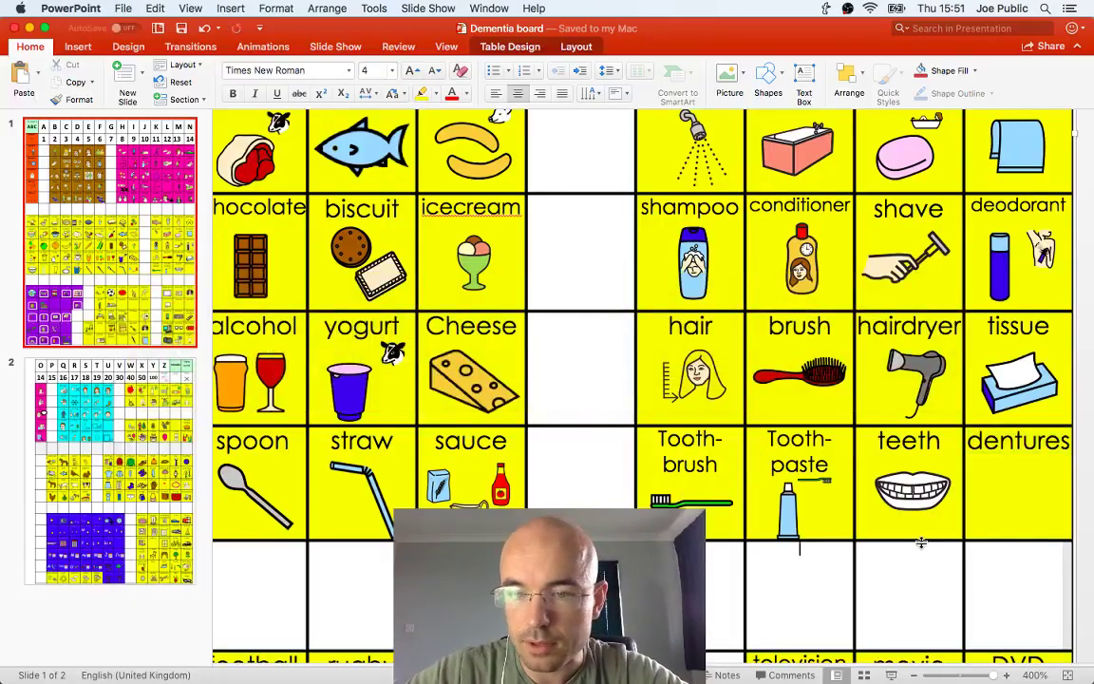
key("super+v")
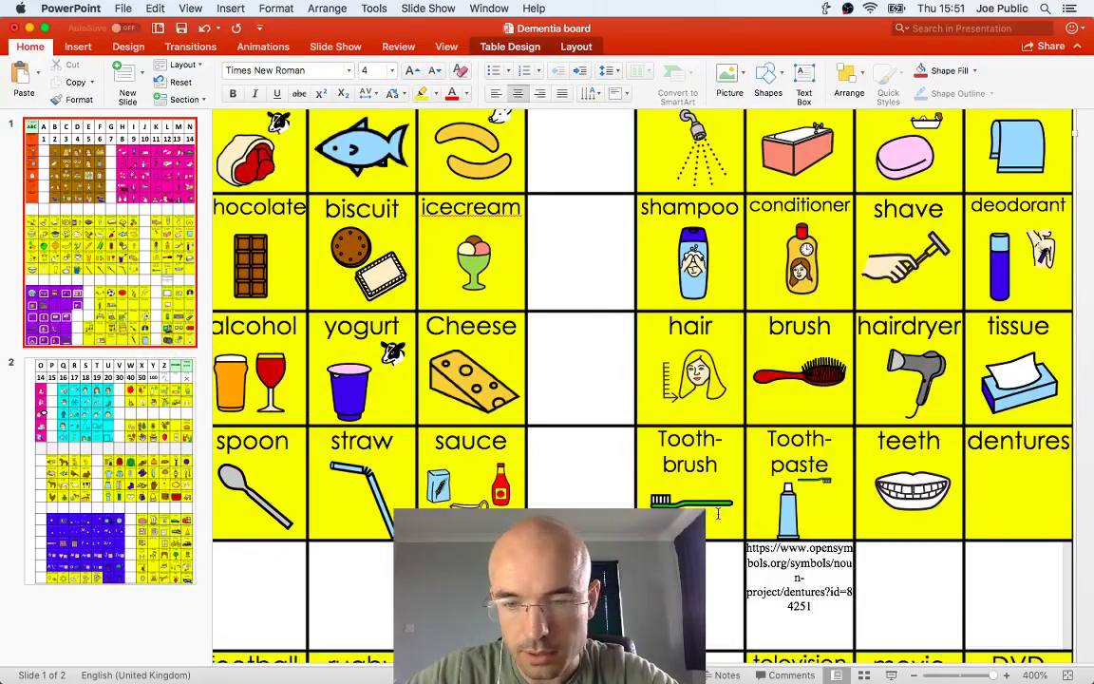
key("super+z")
Return to the Dentures symbol page in Chrome and save the image to Downloads as the SVG file Dentures_144_g
key("super+Tab")
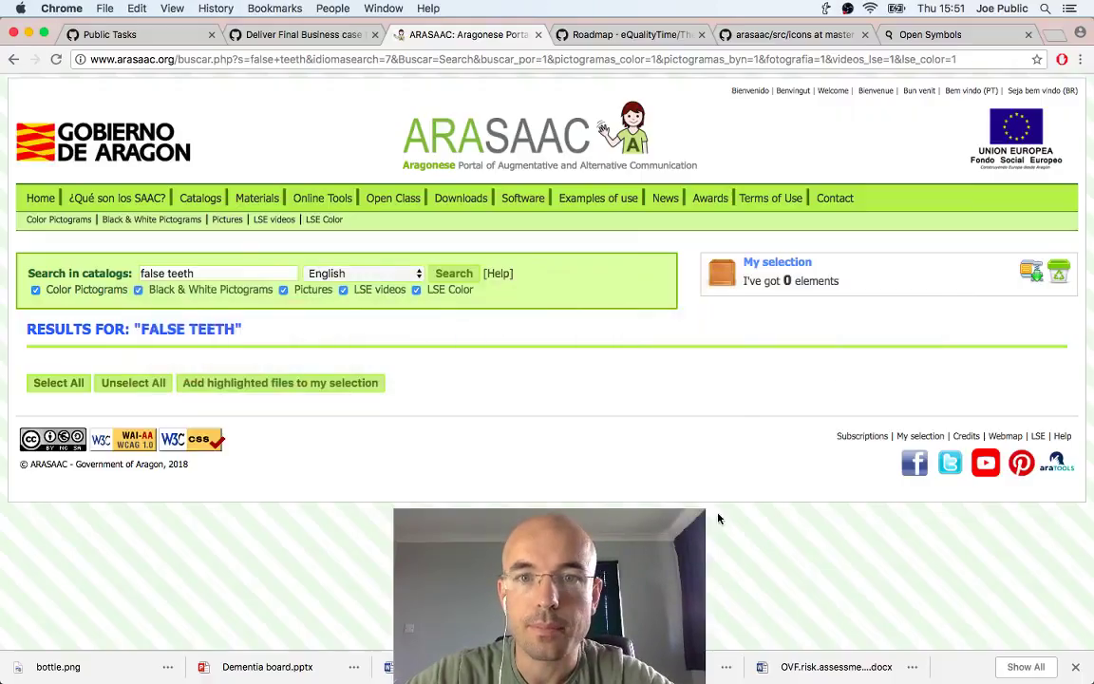
key("ctrl+Tab")
key("ctrl+Tab")
key("ctrl+Tab")
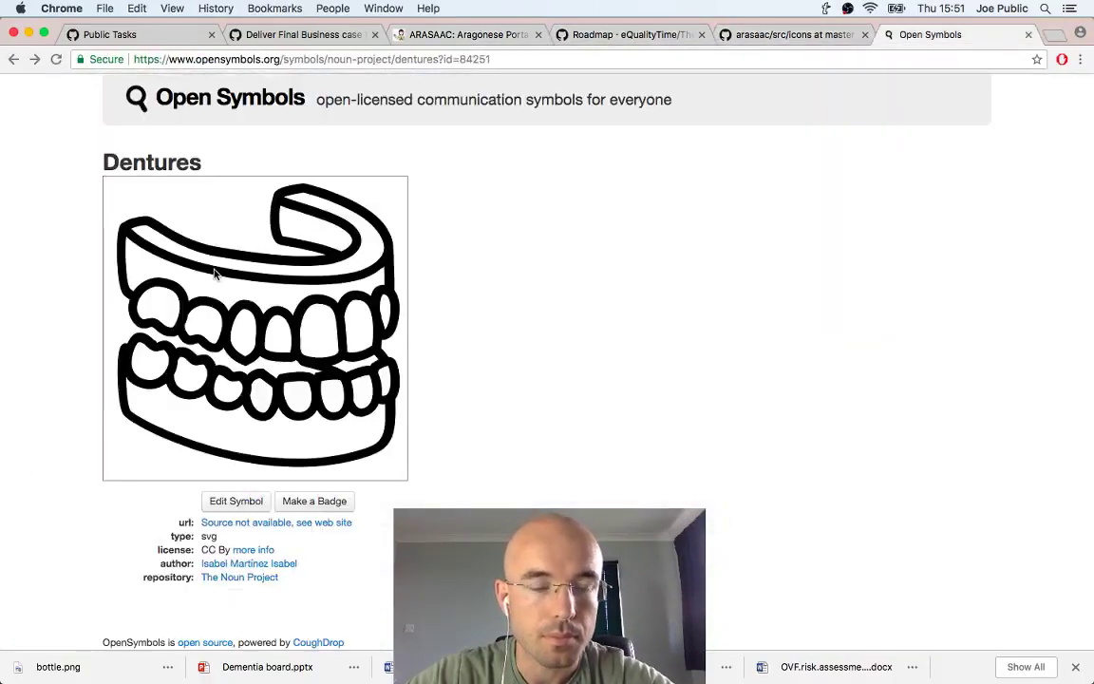
right_click(218, 271)
left_click(239, 304)
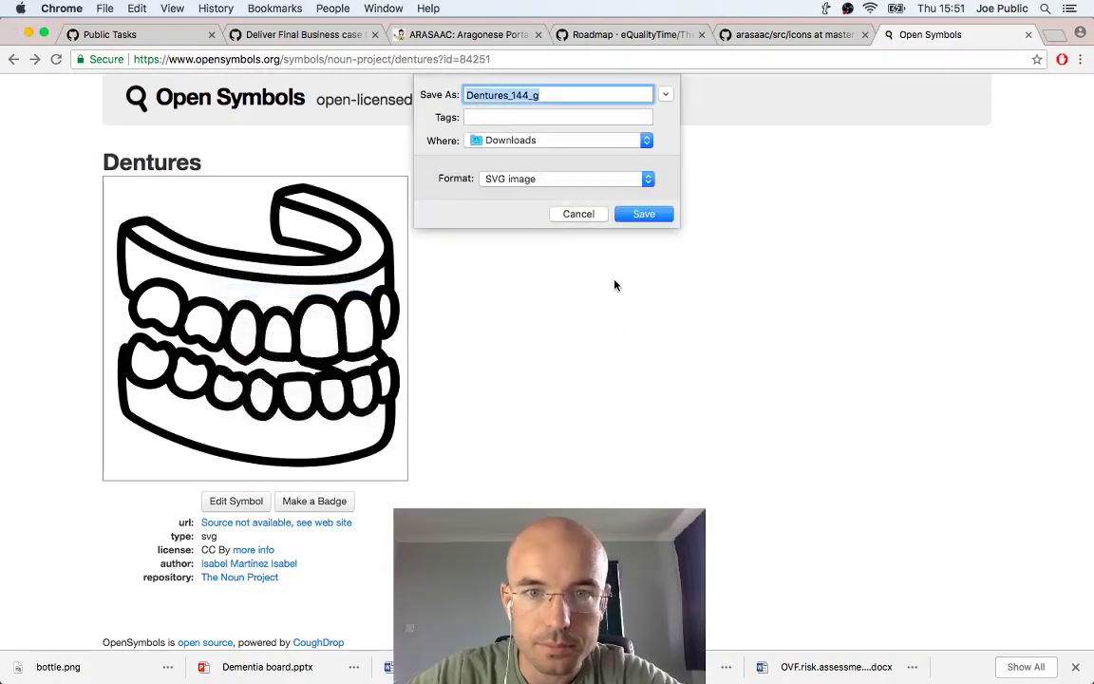
left_click(642, 214)
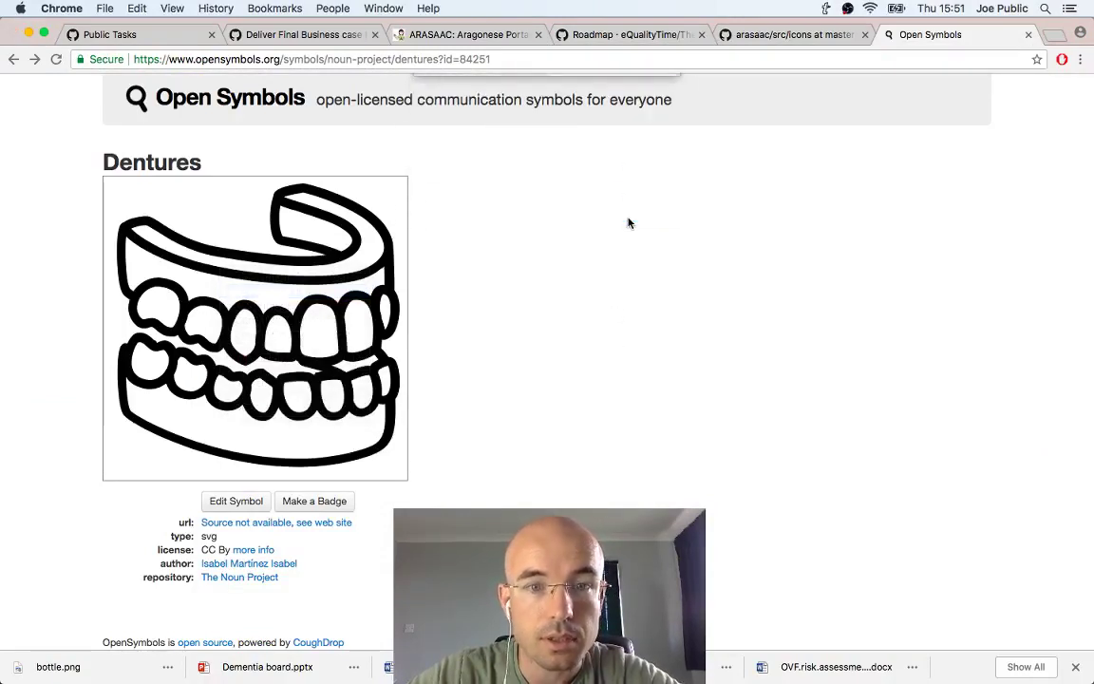
Insert the downloaded Dentures_144_g.svg on the board slide in PowerPoint, move it across the cells, and delete it
key("super+Tab")
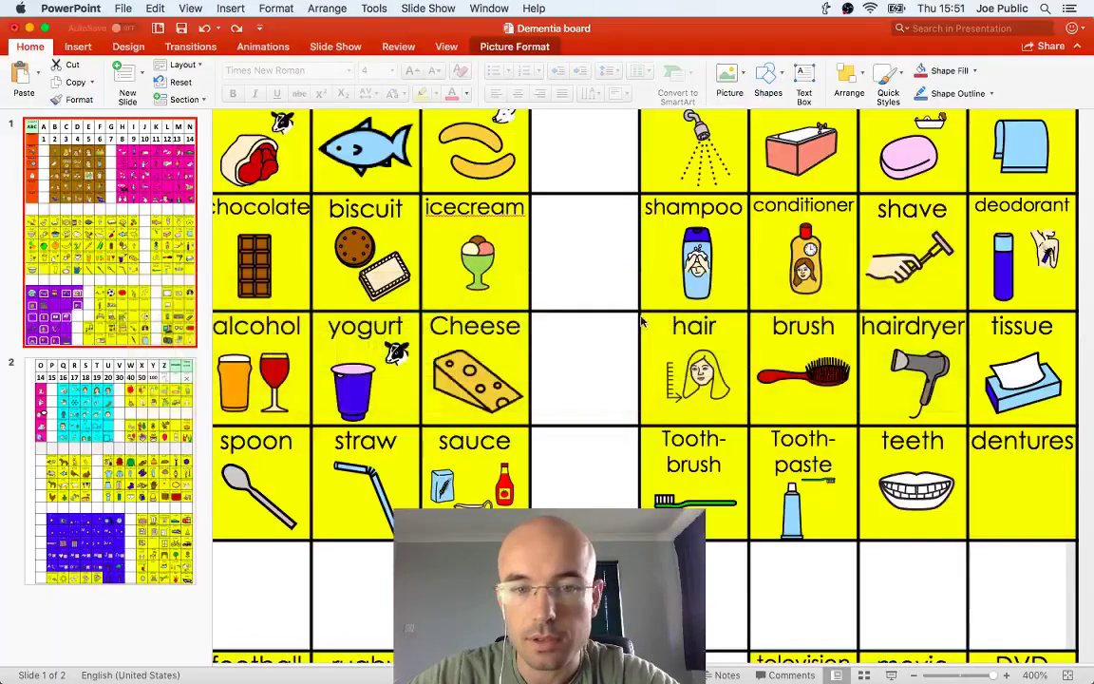
mouse_move(926, 667)
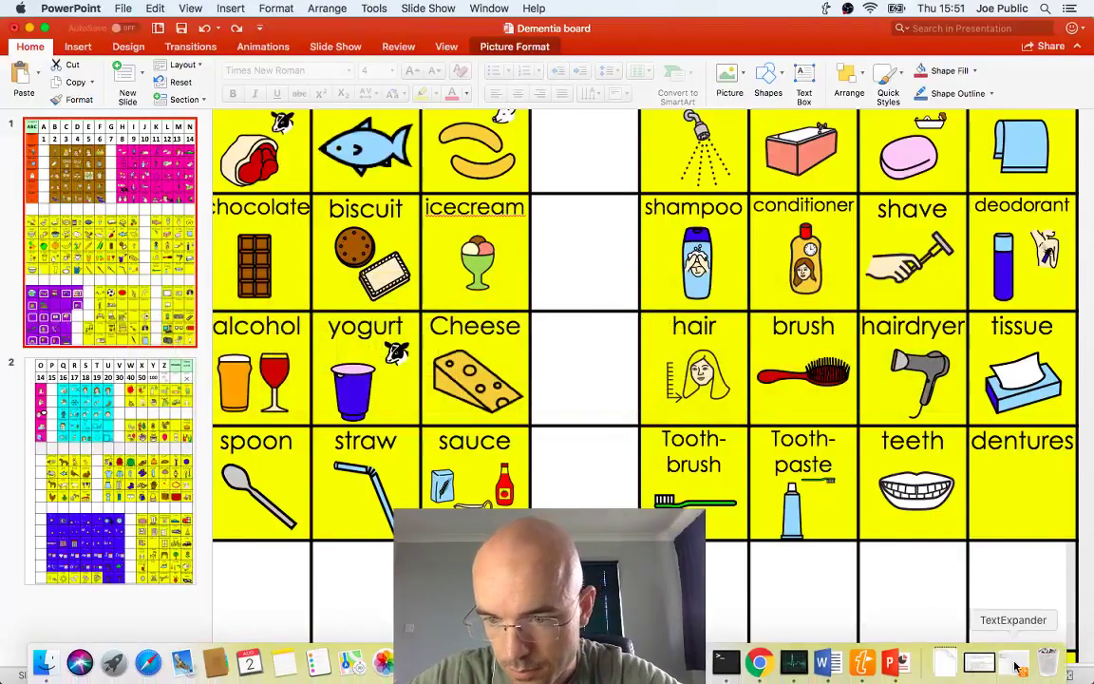
left_click(945, 663)
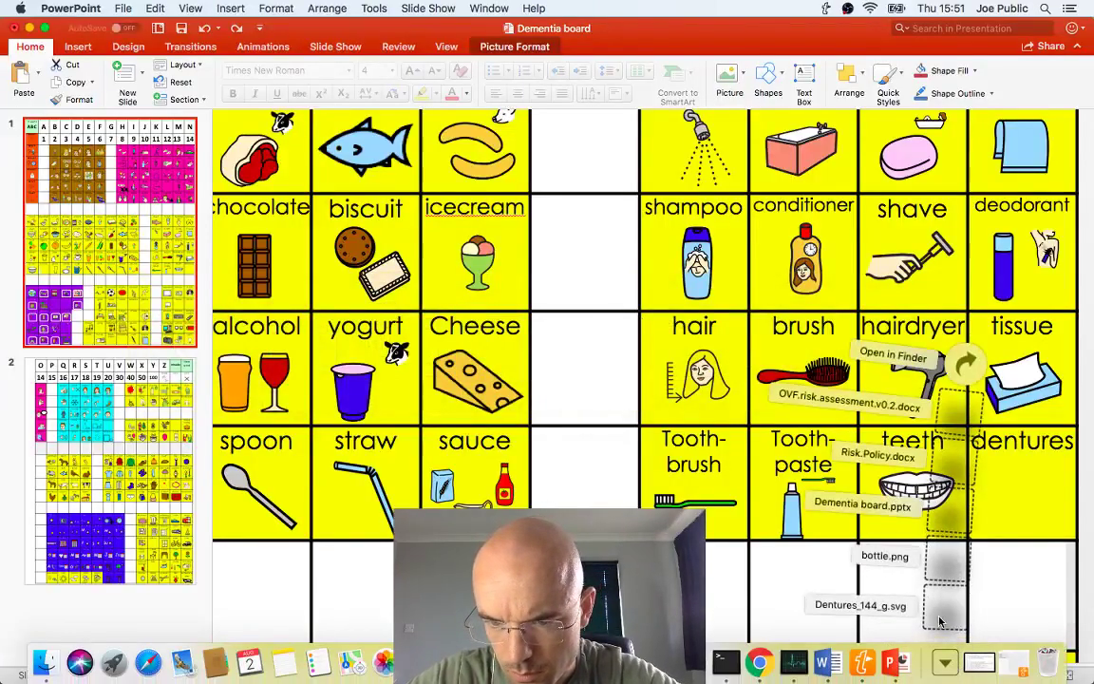
left_click_drag(938, 619, 1008, 497)
left_click_drag(215, 124, 335, 329)
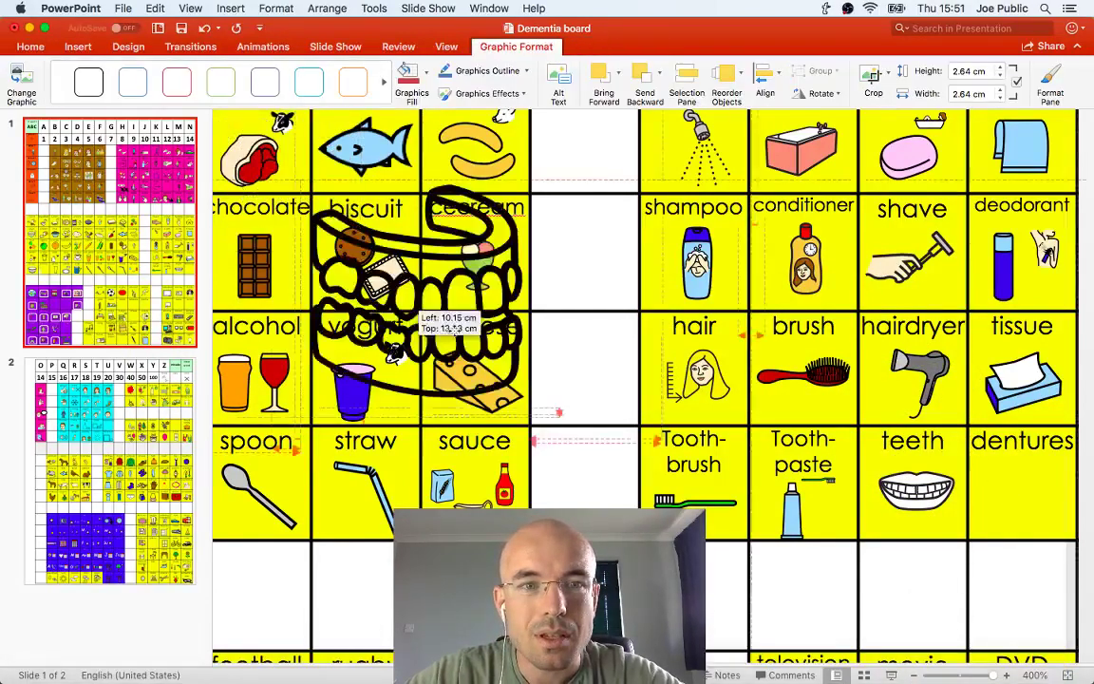
left_click_drag(411, 307, 529, 383)
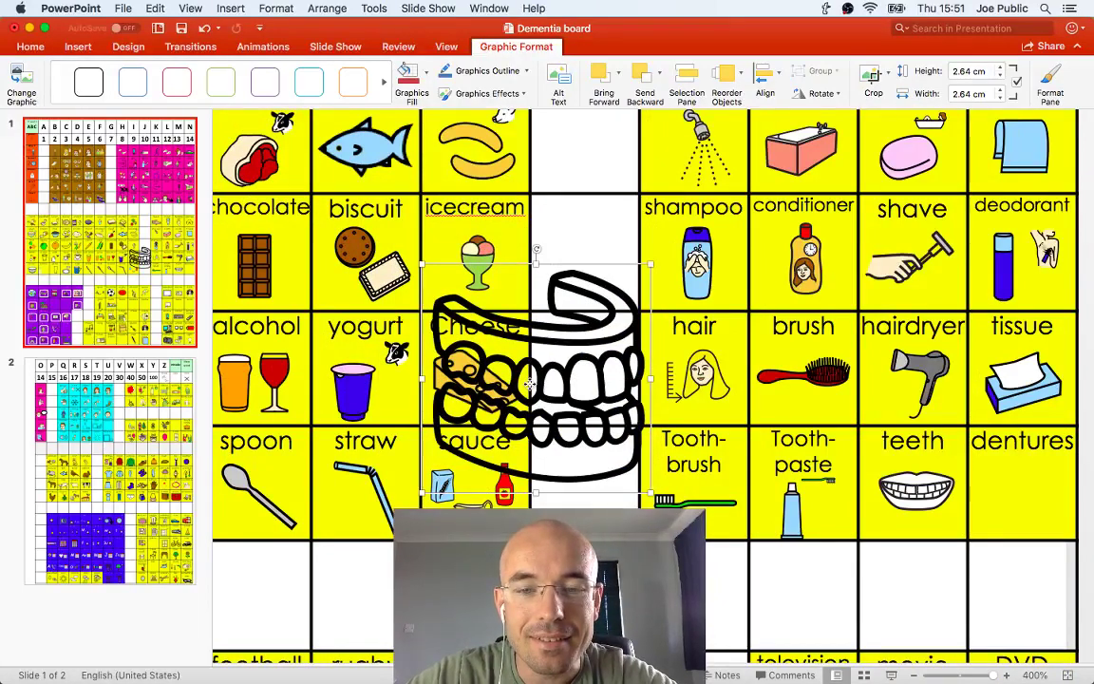
key("BackSpace")
Search the Mac for the Paintbrush application and launch it
key("super+space")
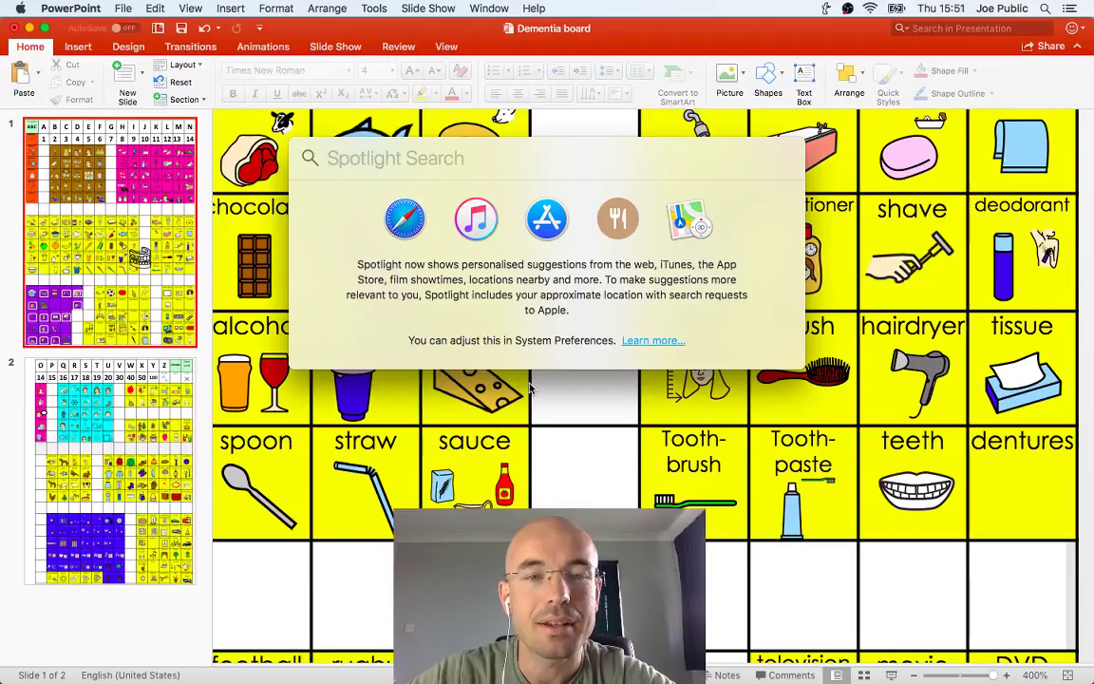
type("paintbu")
key("BackSpace")
type("r")
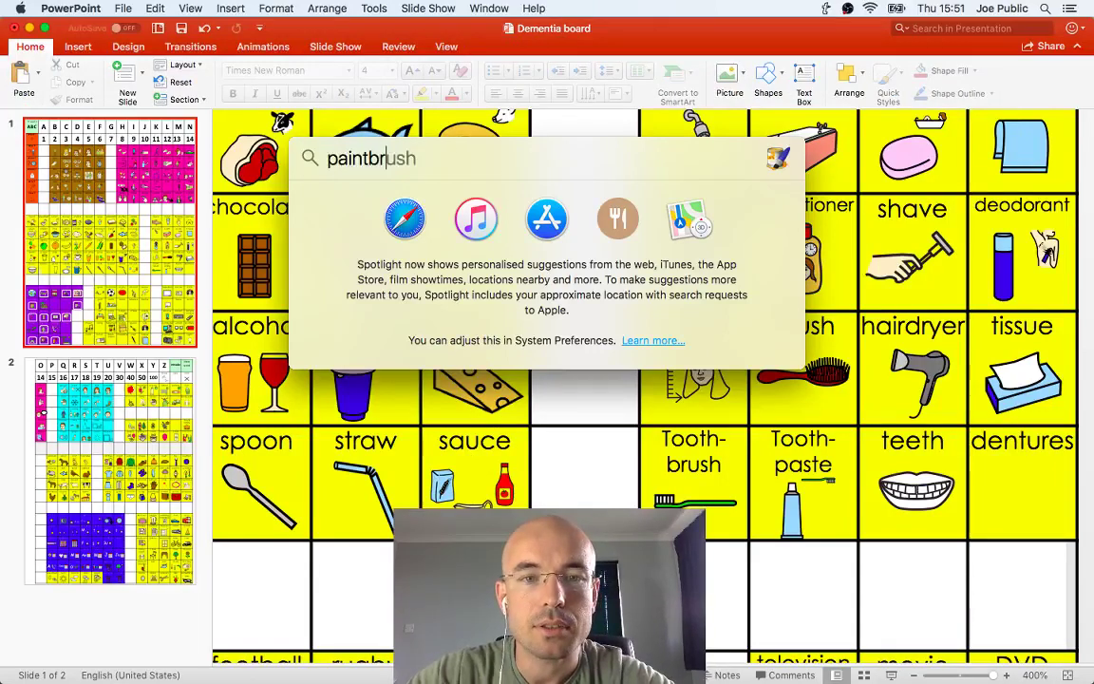
key("Return")
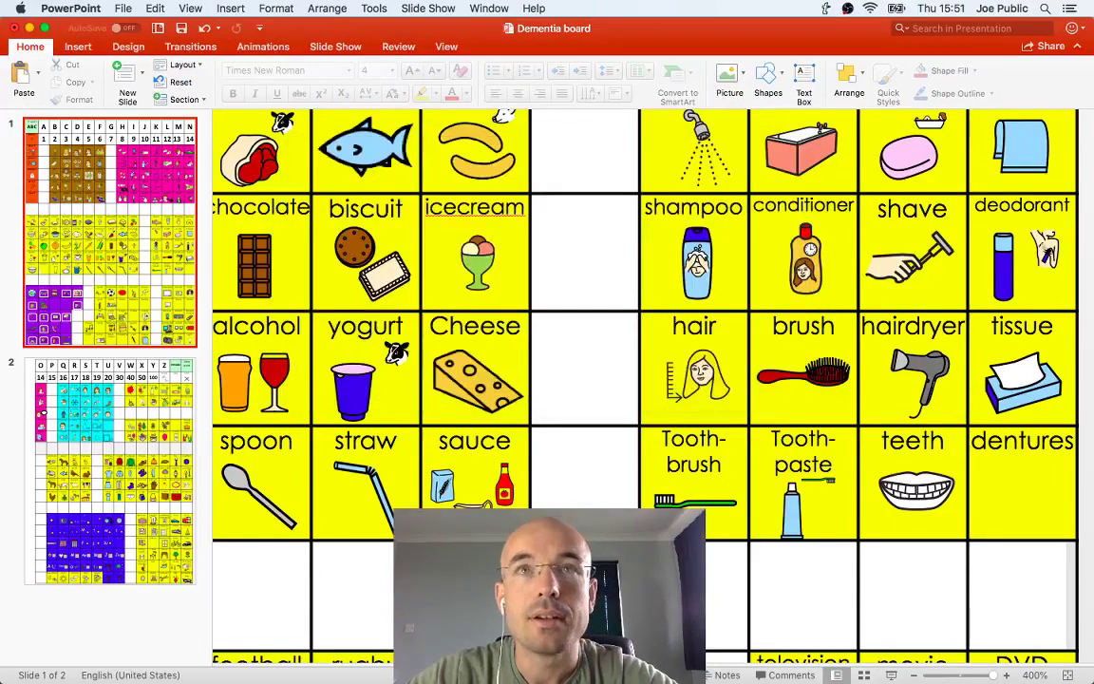
Switch to Google Chrome, back to the Dentures symbol page
key("super+space")
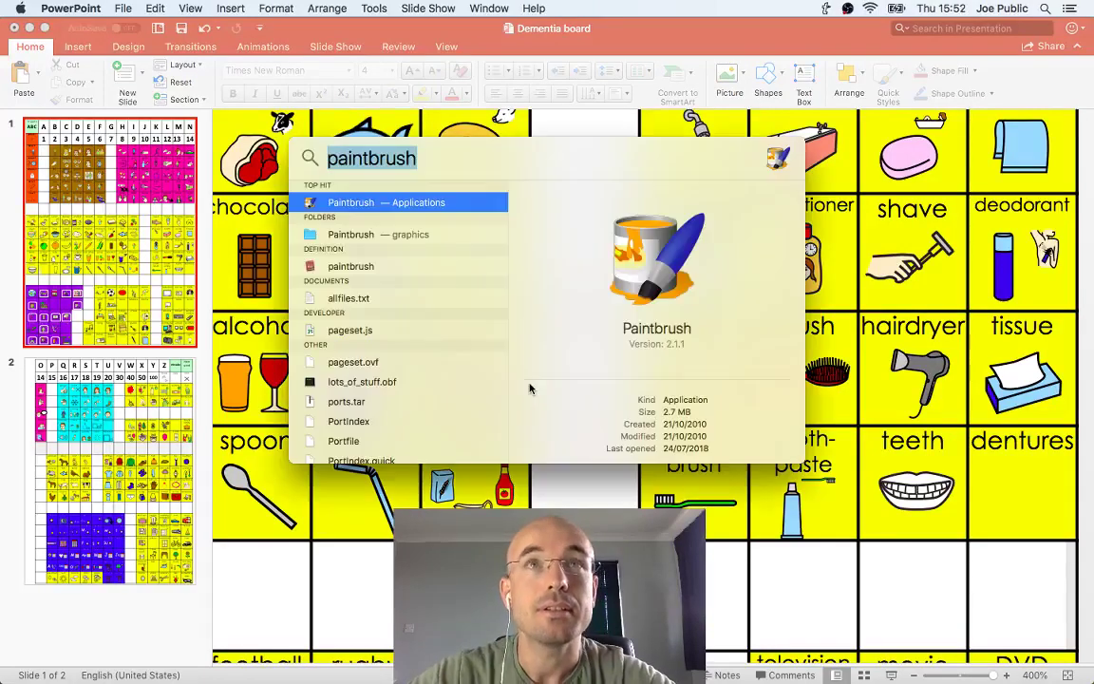
type("chrom")
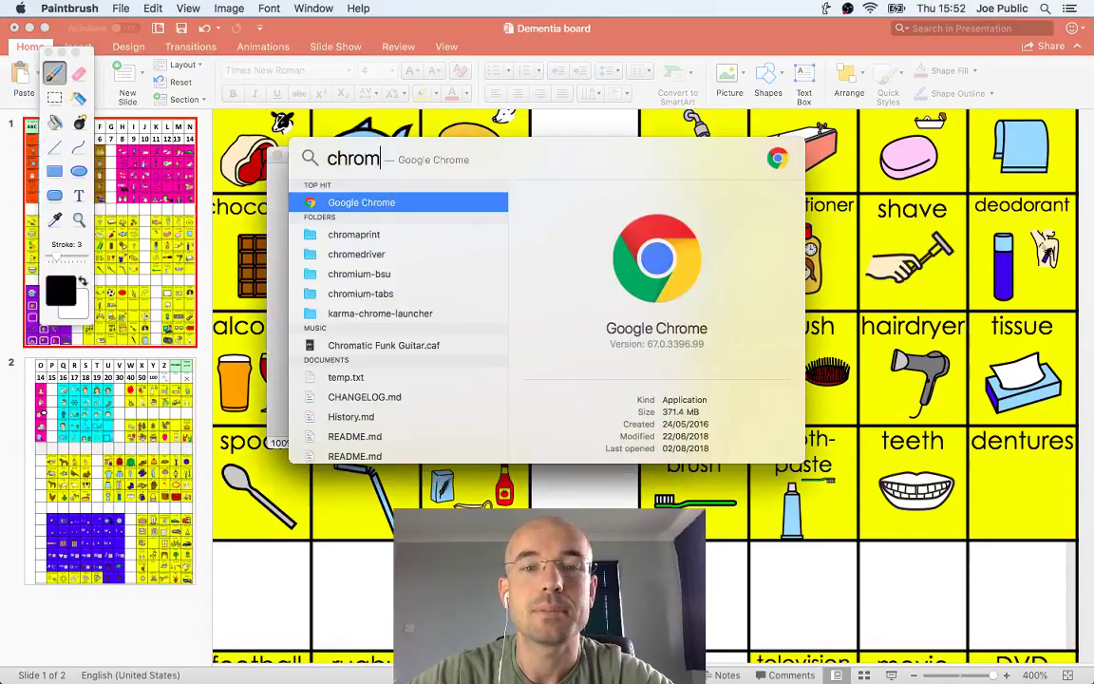
key("Return")
key("super+n")
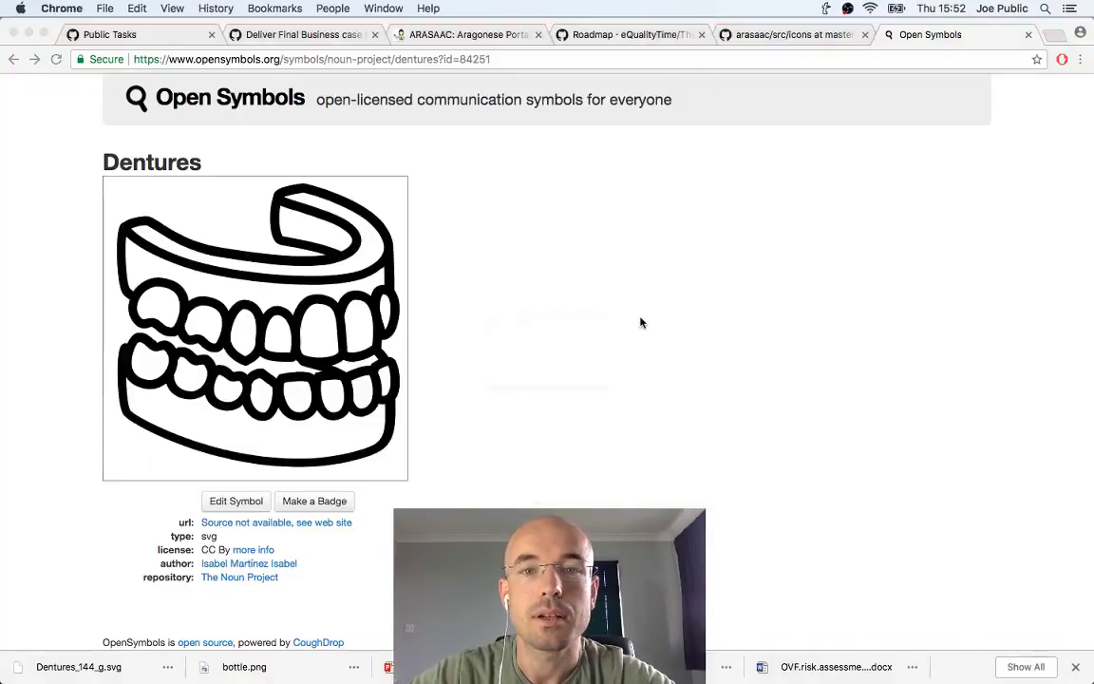
key("super+w")
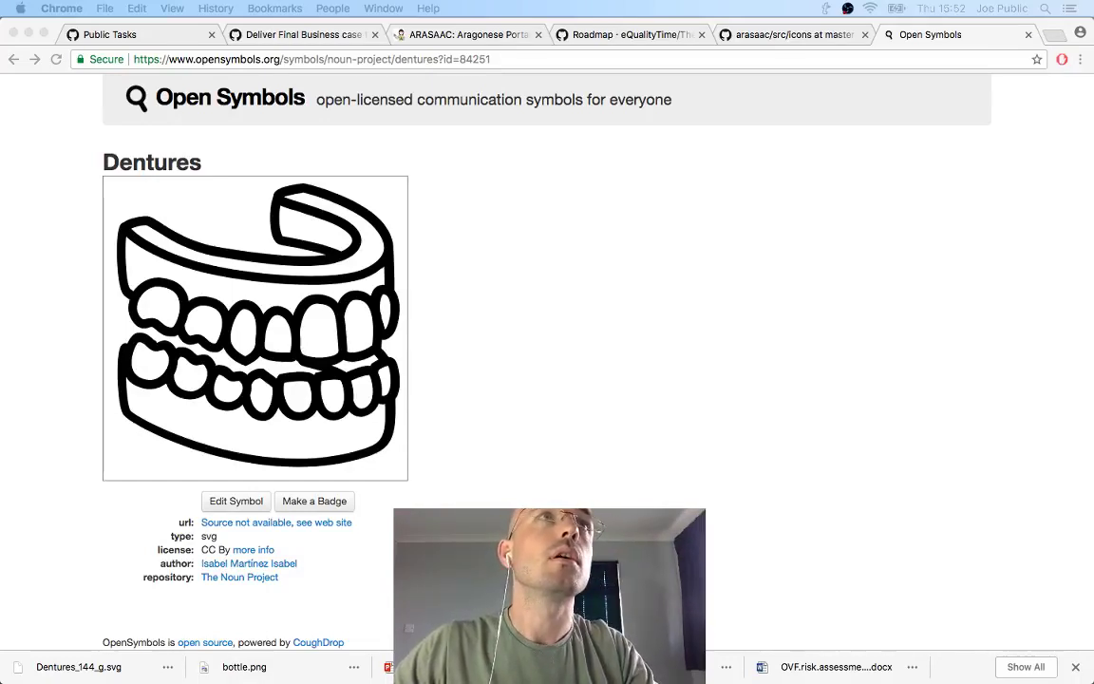
Switch to Paintbrush, cancel the new image, and try to open Dentures_144_g.svg from Downloads before cancelling the file dialog
key("super+Tab")
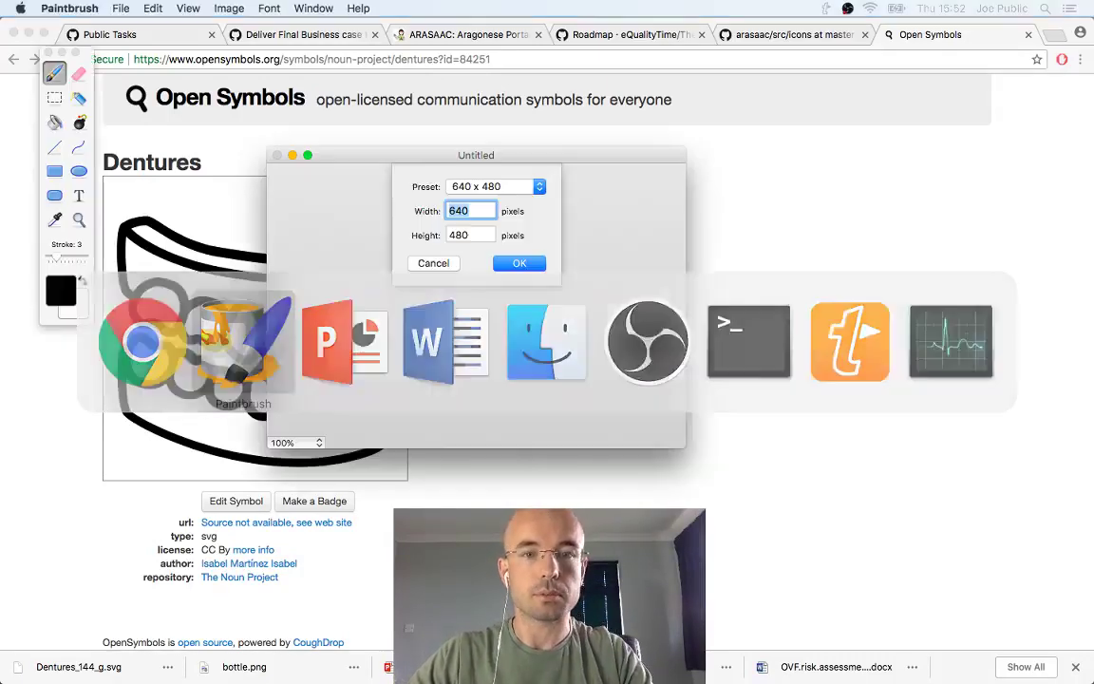
left_click(420, 268)
key("super+n")
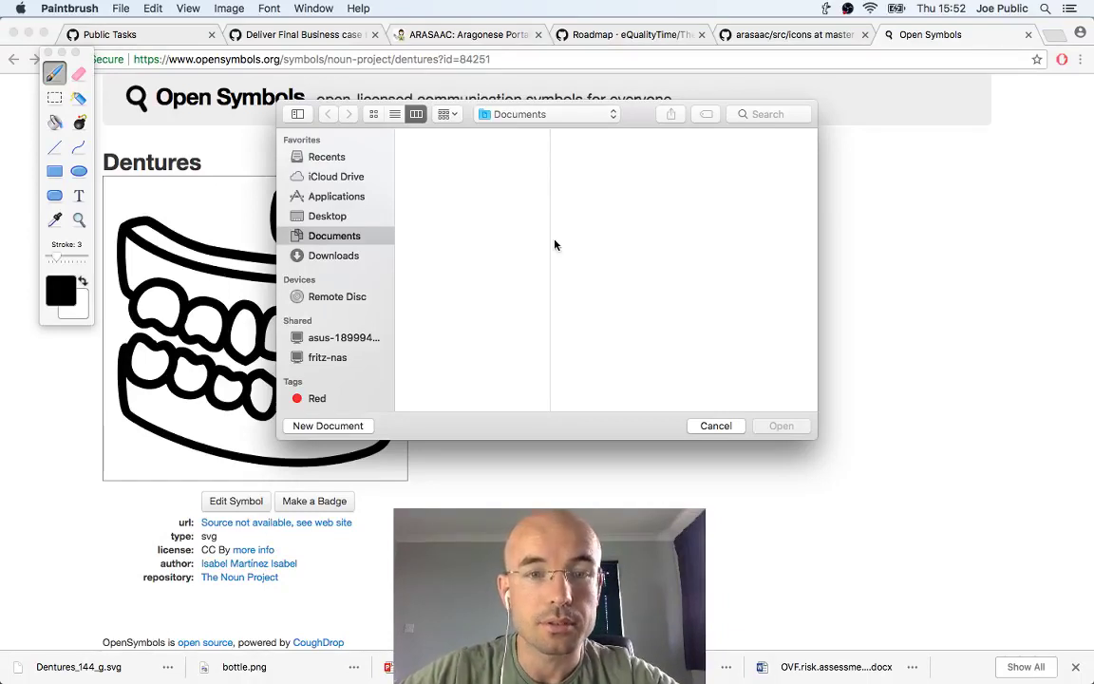
key("super+Tab")
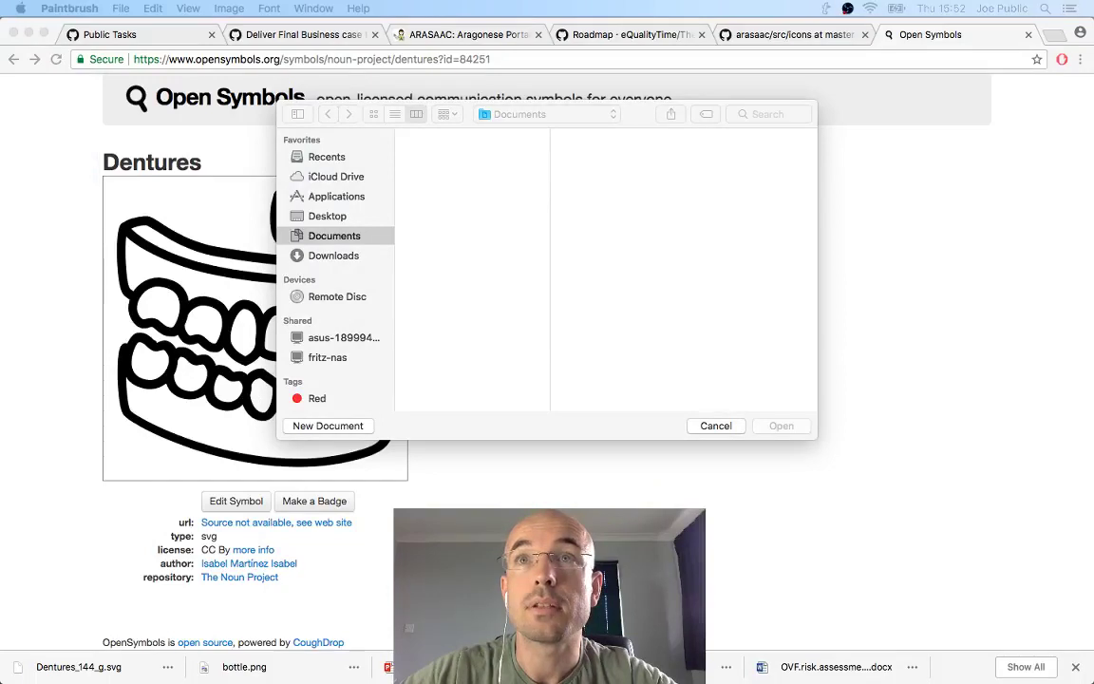
left_click(581, 101)
left_click(328, 252)
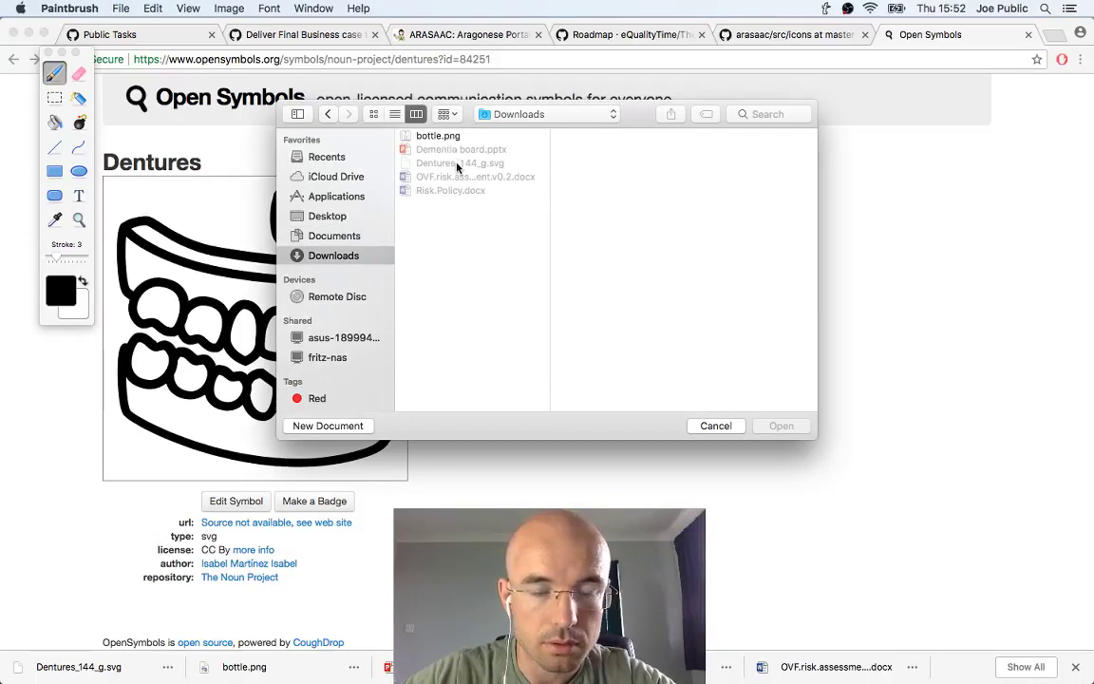
left_click(713, 426)
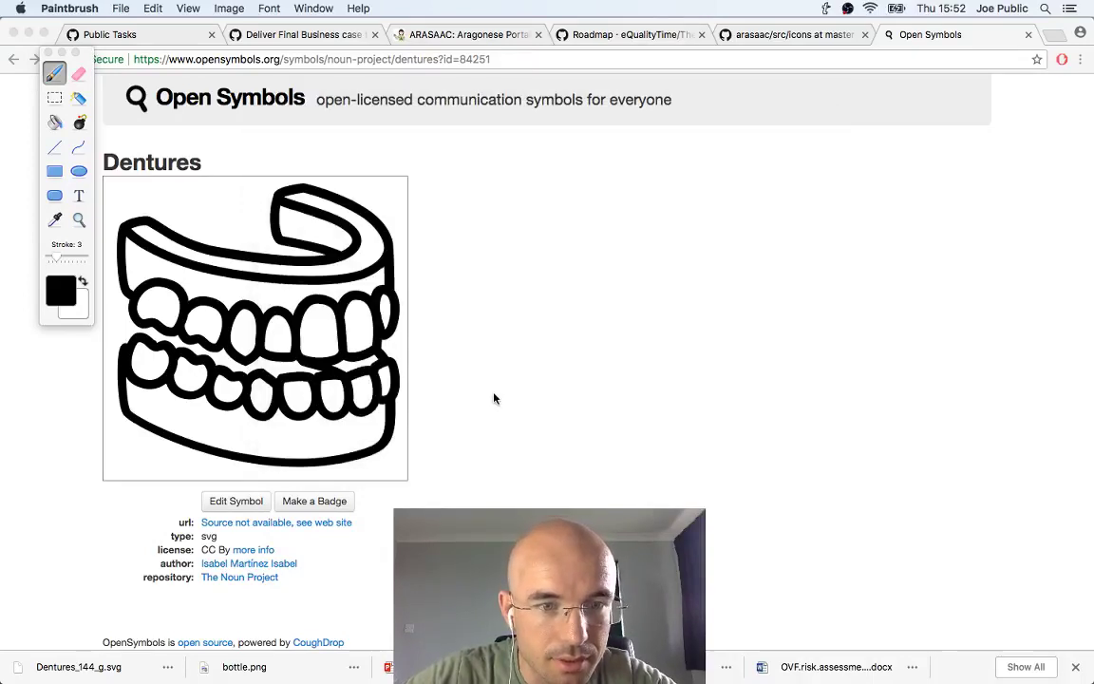
Switch to PowerPoint, insert Dentures_144_g.svg from Downloads on slide 1 and move it next to the "dentures" cell
key("super+Tab")
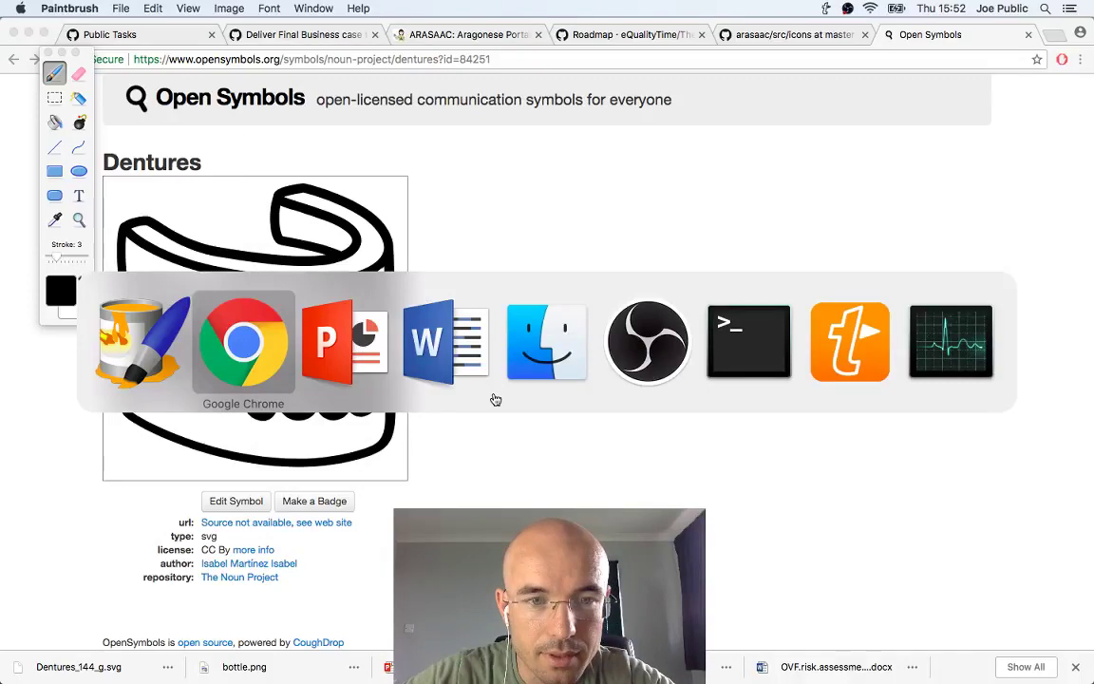
key("super+Tab")
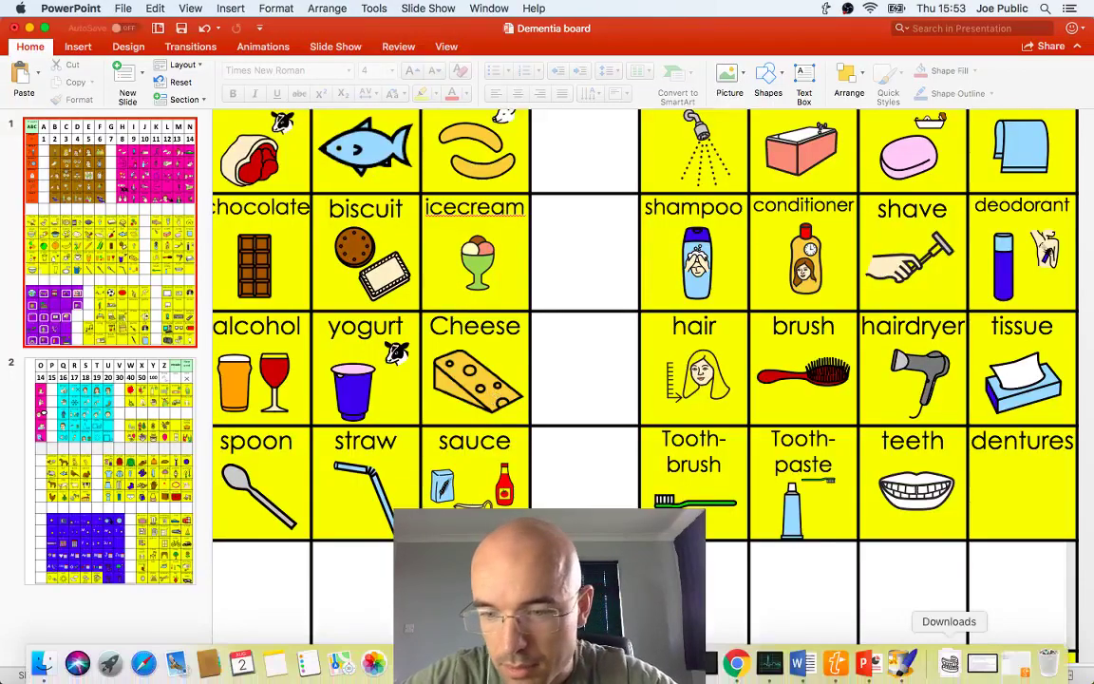
left_click(949, 662)
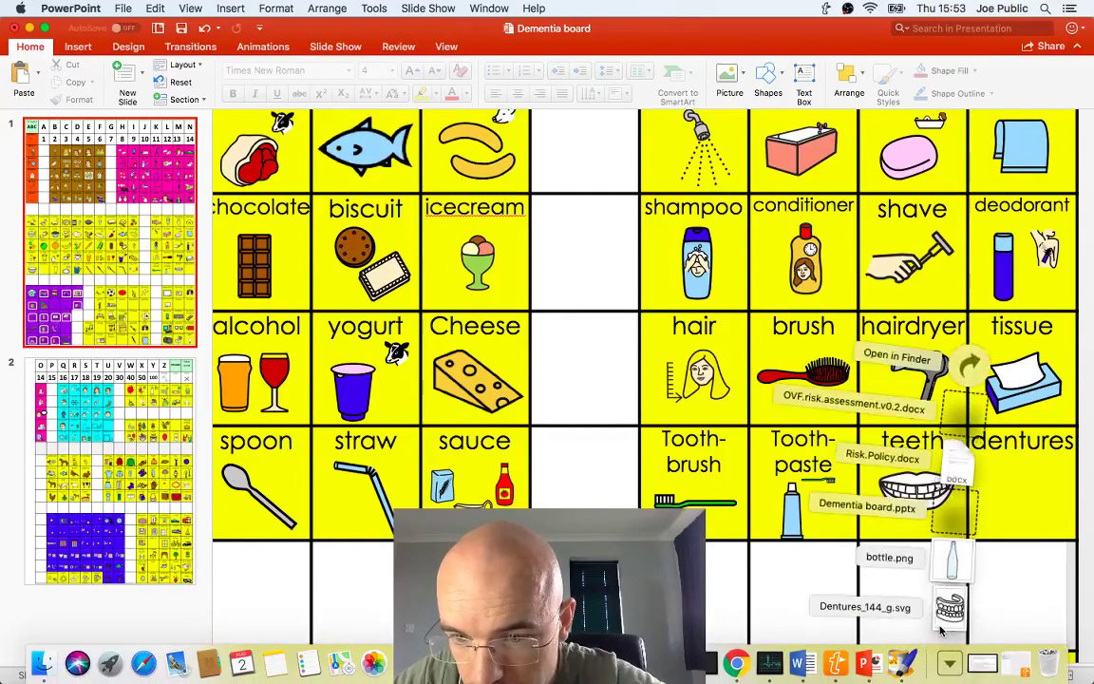
left_click_drag(943, 634, 1008, 475)
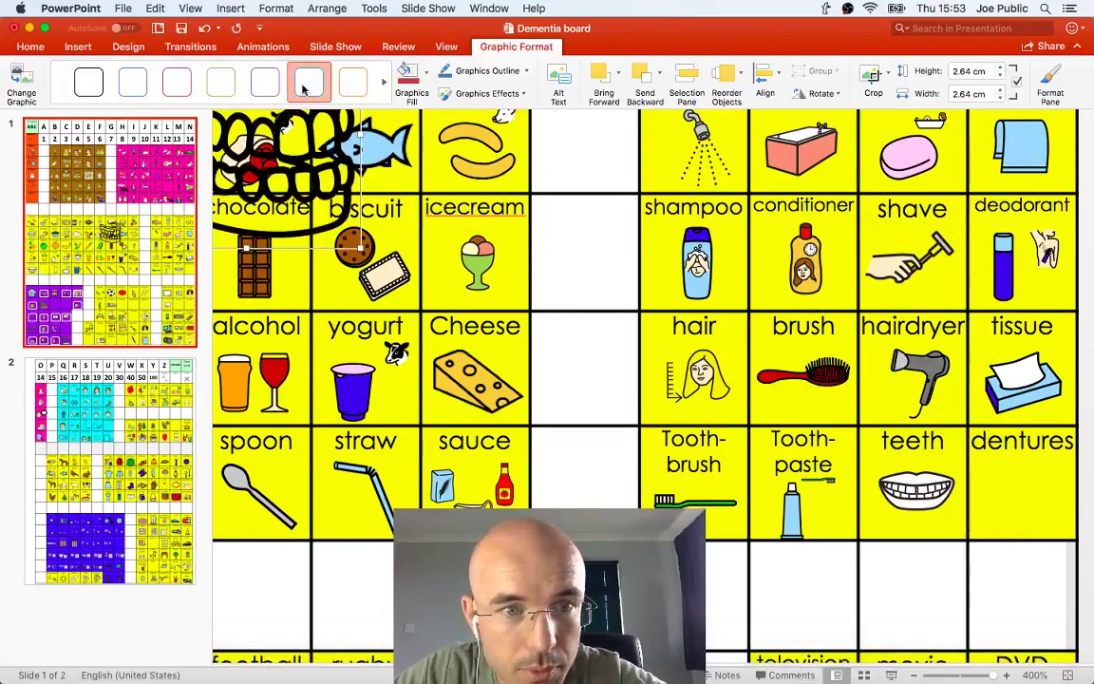
mouse_move(351, 166)
left_mouse_down()
mouse_move(883, 447)
mouse_move(830, 415)
left_mouse_up()
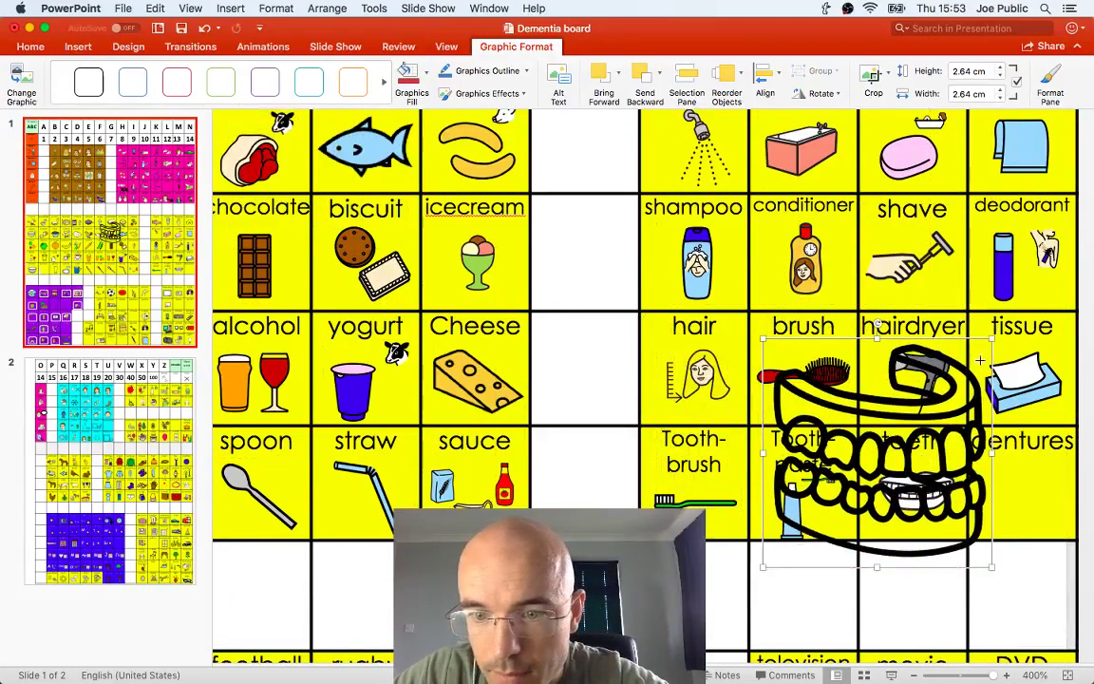
Shrink the dentures graphic to about 0.94 cm square and position it in the "dentures" cell beneath its label
left_click_drag(980, 361, 879, 469)
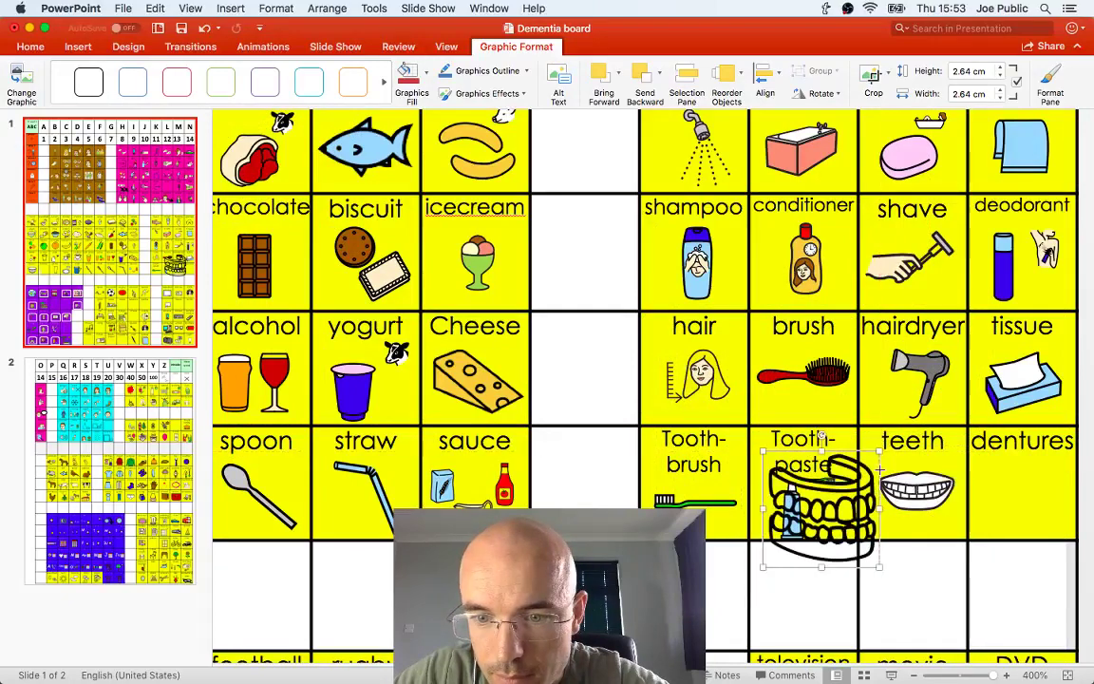
left_click_drag(822, 498, 992, 477)
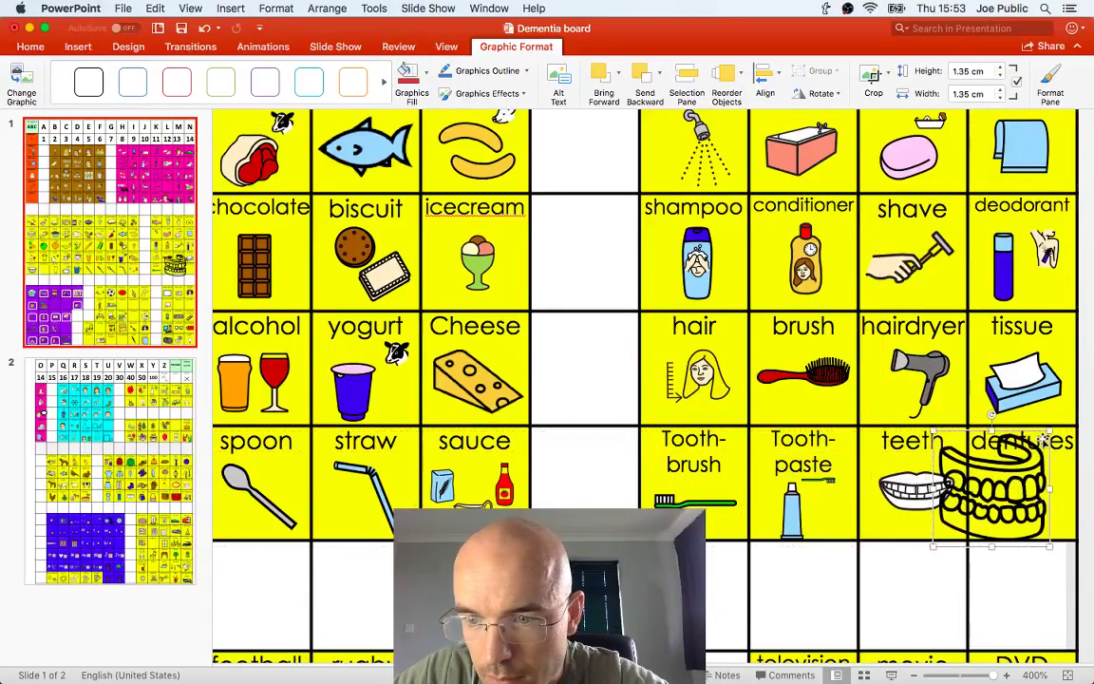
left_click_drag(1045, 440, 1042, 486)
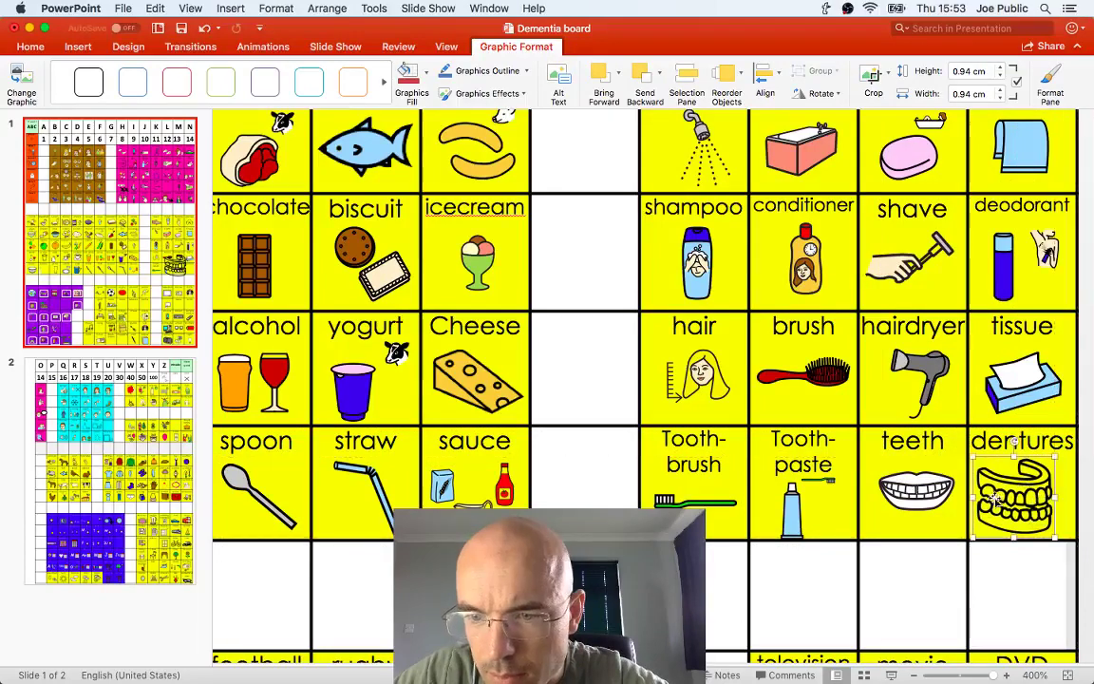
left_click(950, 555)
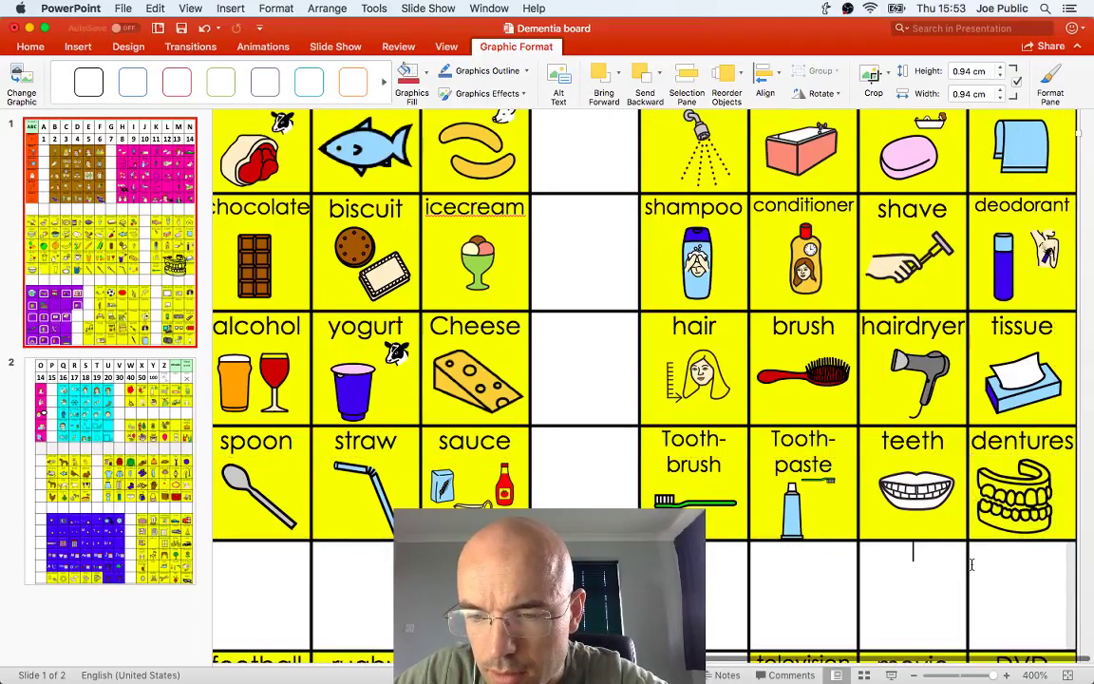
left_click(949, 664)
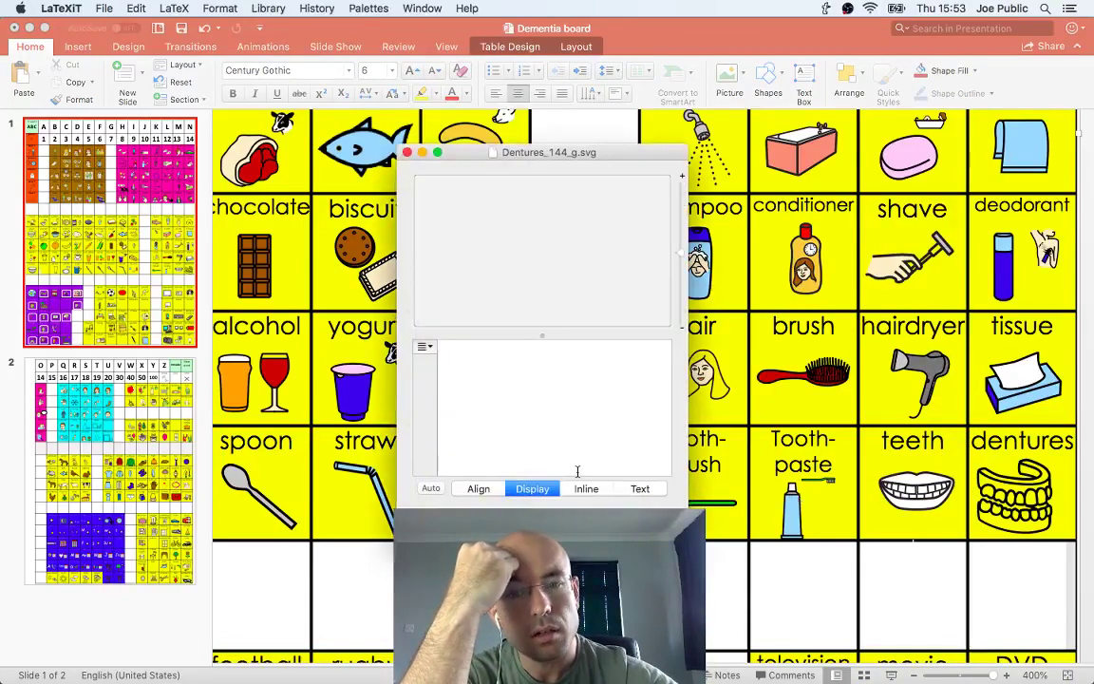
left_click(409, 152)
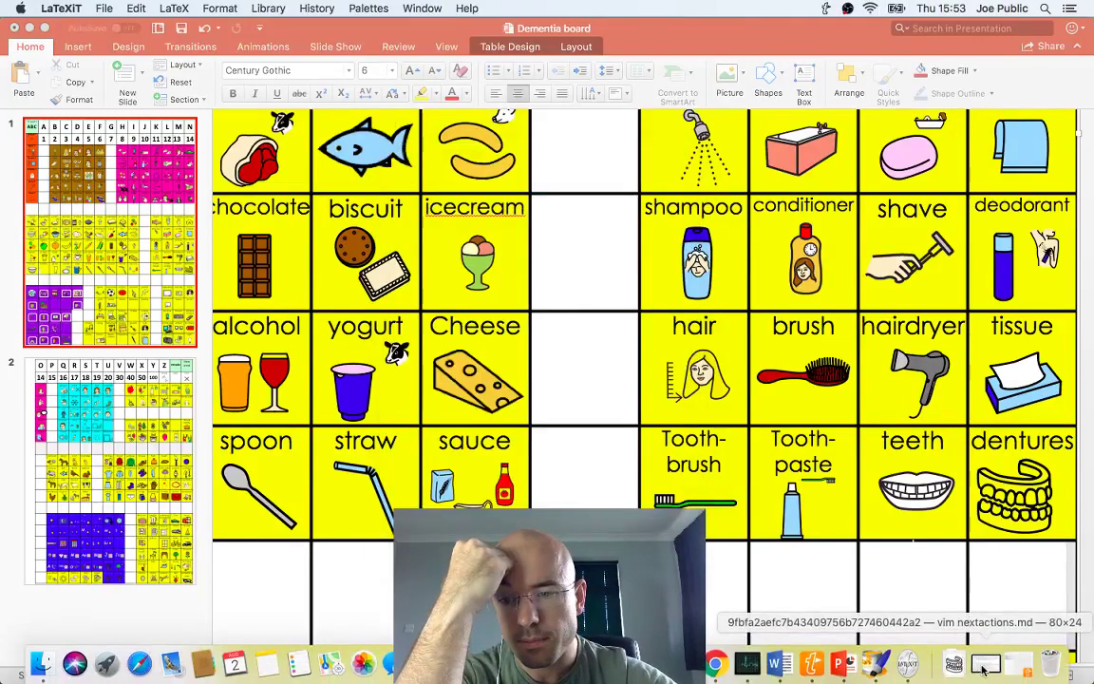
left_click(953, 663)
left_click(972, 365)
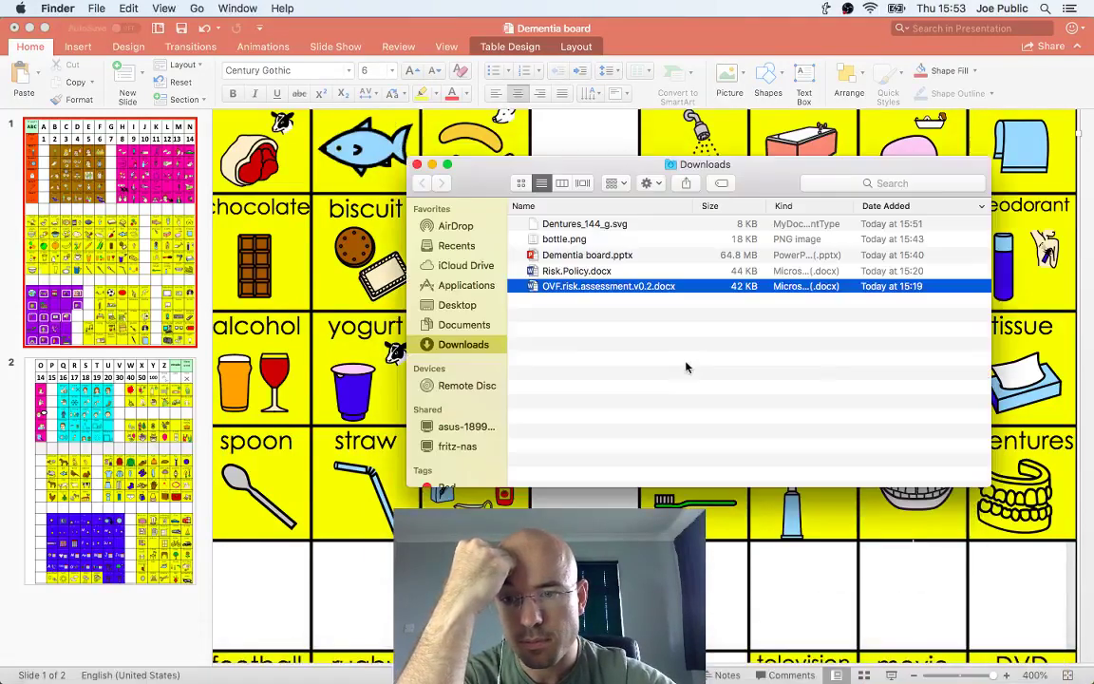
left_click(546, 224)
right_click(545, 226)
mouse_move(590, 248)
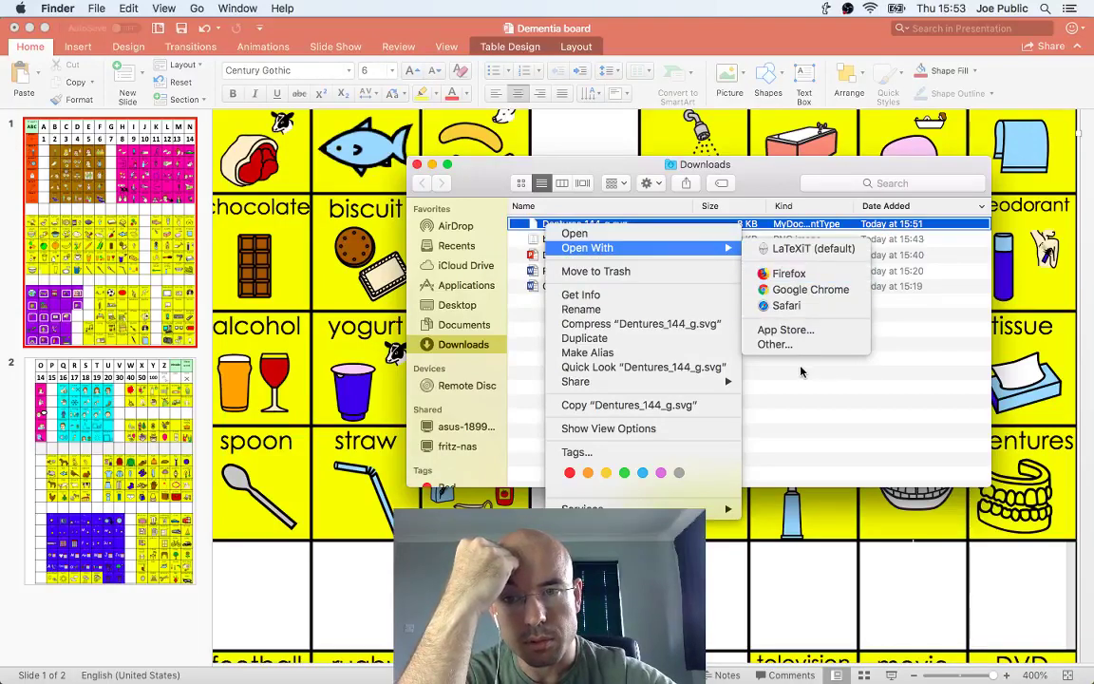
left_click(473, 190)
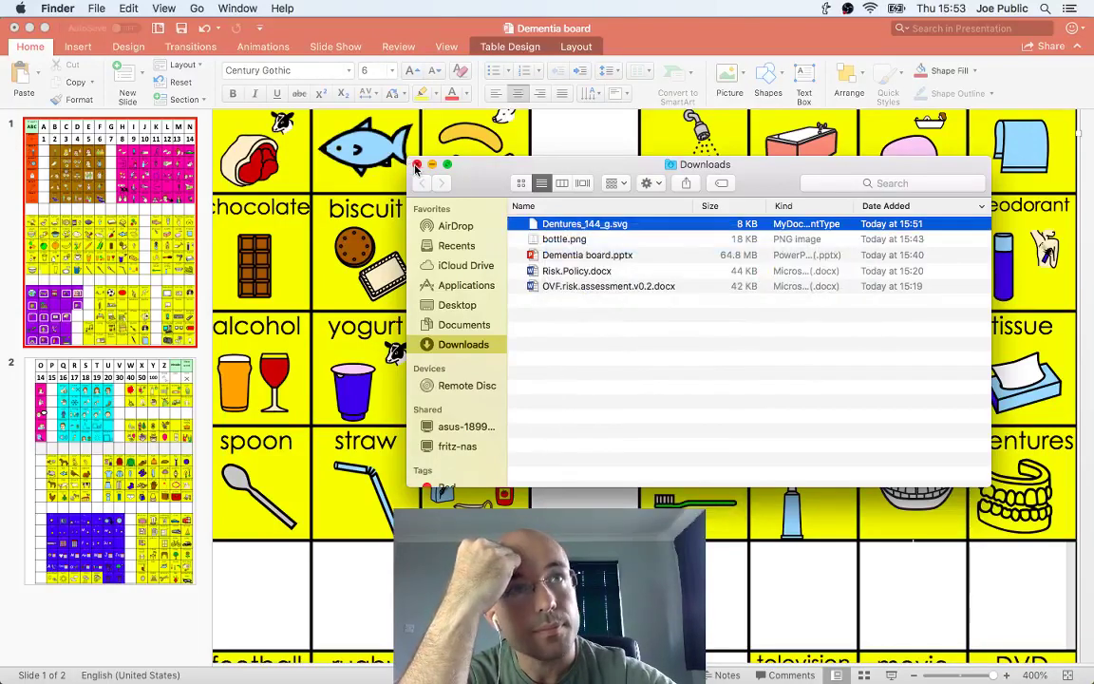
left_click(416, 167)
Switch to Google Chrome and capture a screenshot of just the framed dentures symbol on the Open Symbols page
key("super+Tab")
key("super+Tab")
key("super+Tab")
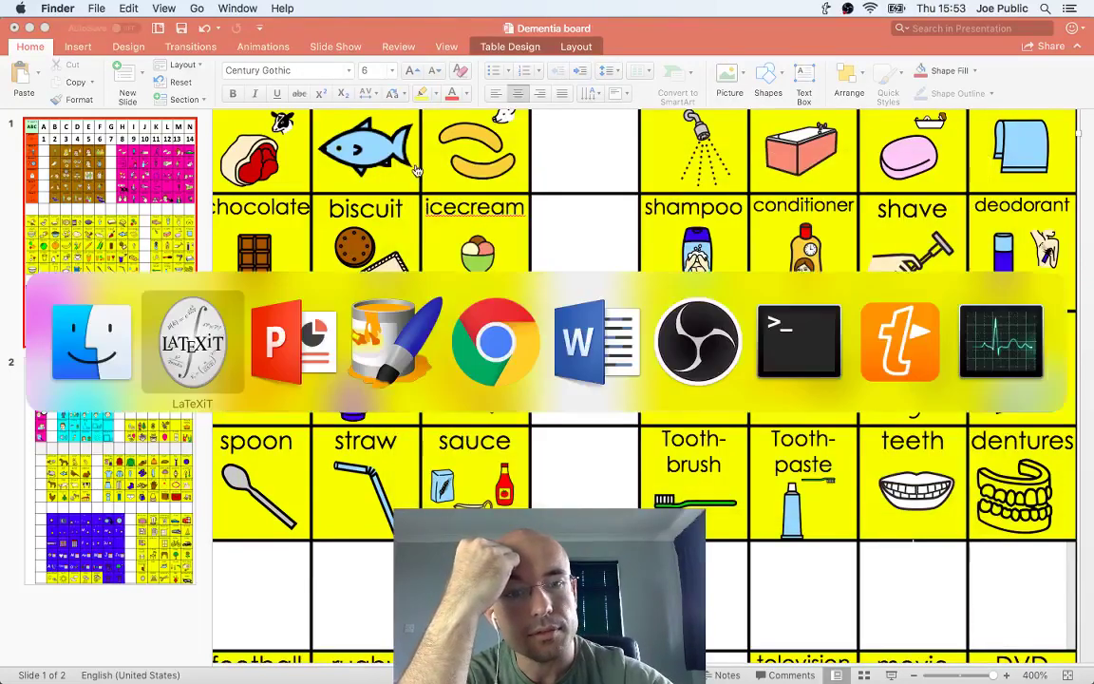
key("super+Tab")
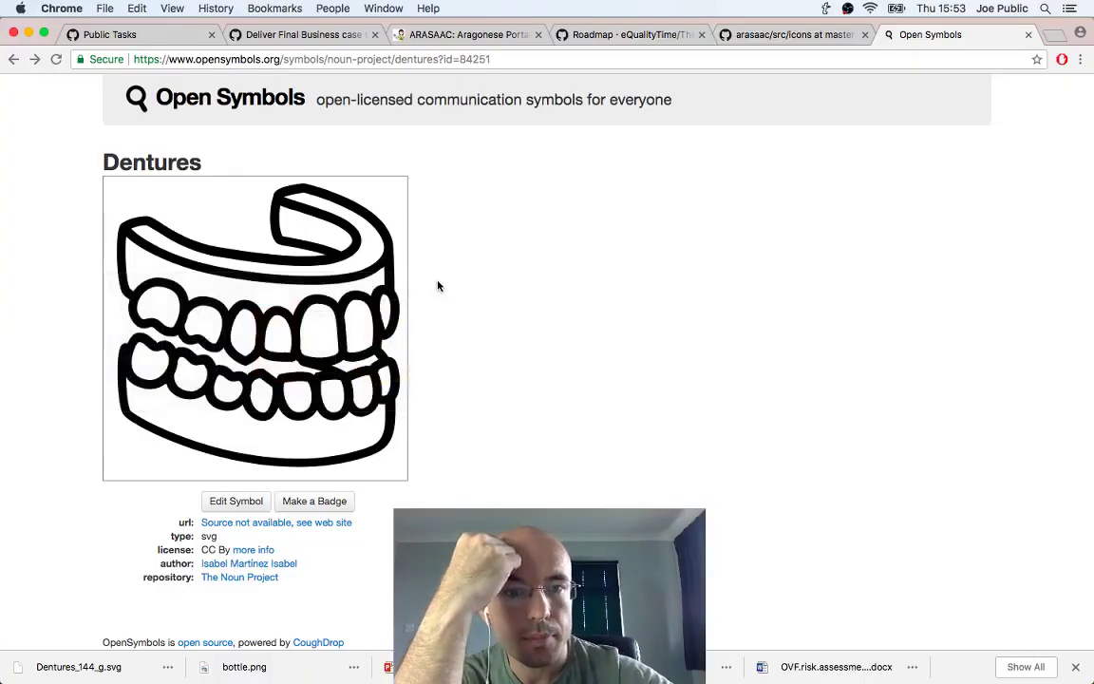
key("super+shift+4")
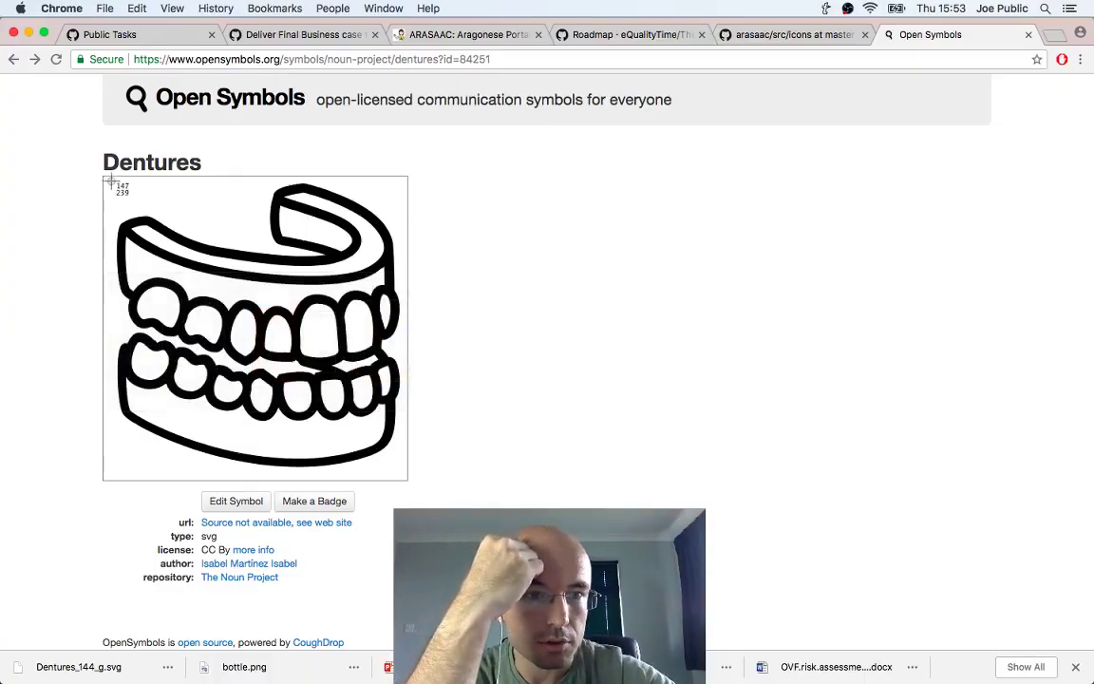
left_click_drag(104, 177, 407, 470)
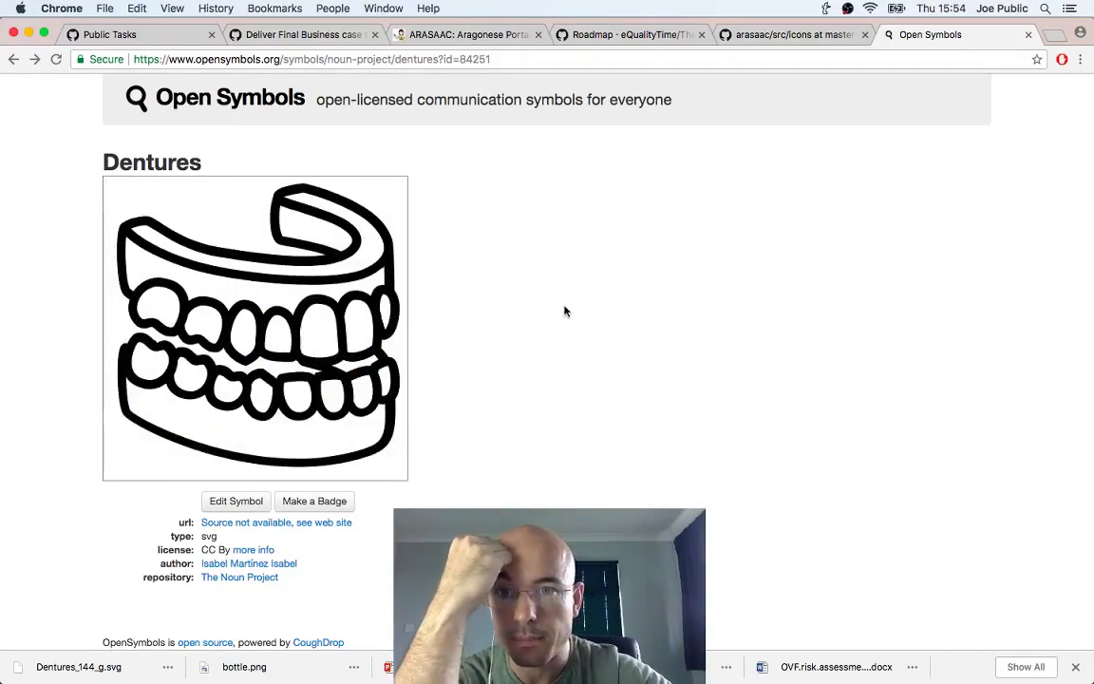
Show the desktop and open the new dentures screenshot file in Paintbrush
key("F11")
left_click(1041, 65)
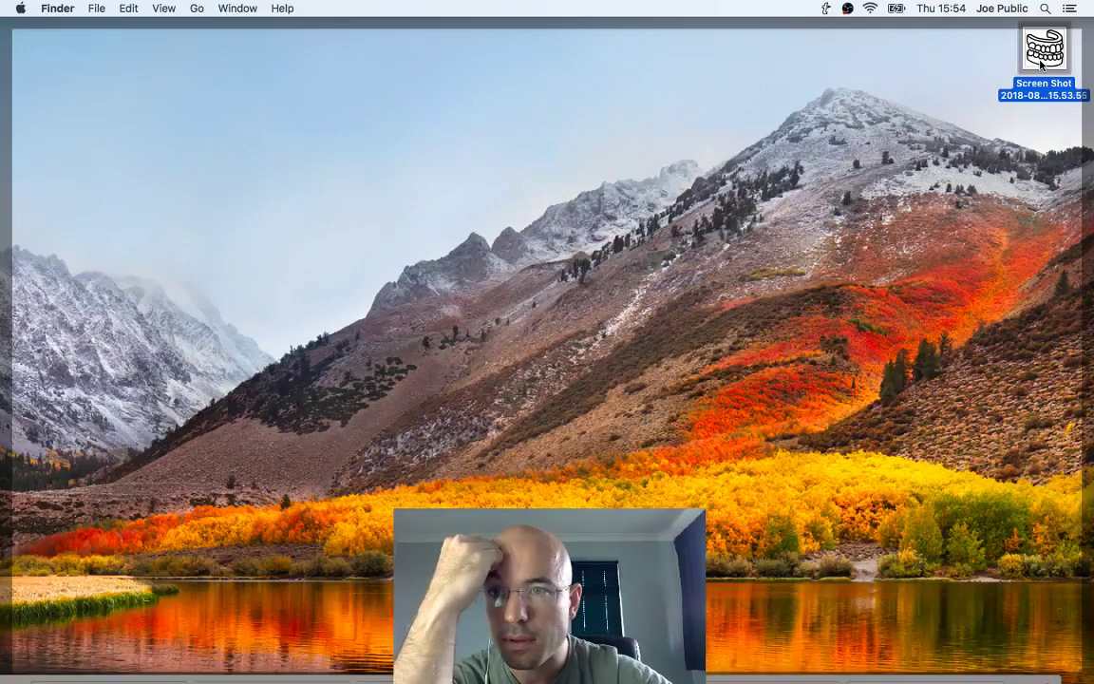
right_click(1041, 62)
mouse_move(1011, 87)
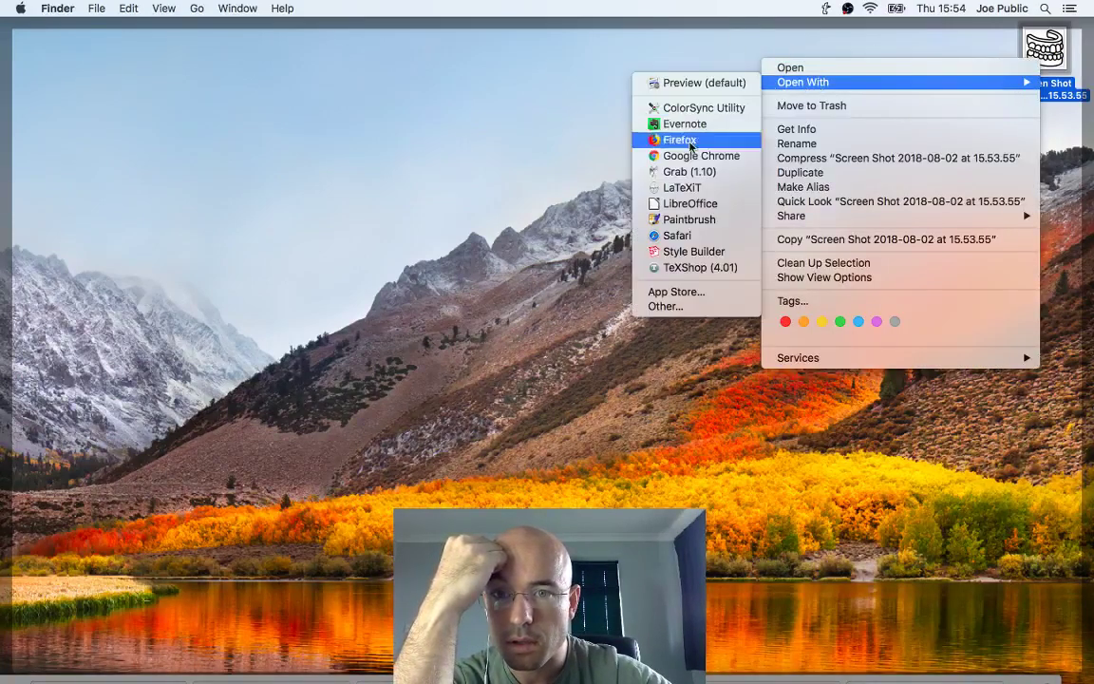
left_click(717, 221)
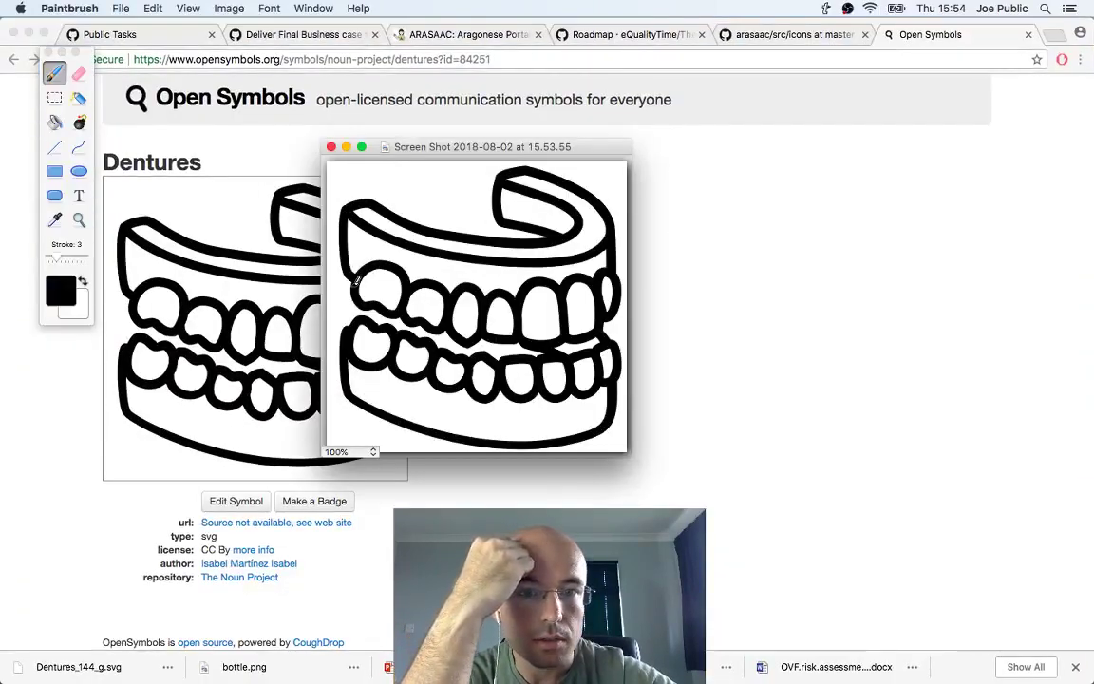
Fill all gum areas of the dentures, including the inner palate and the gap behind the teeth, with Maraschino red
left_click(55, 122)
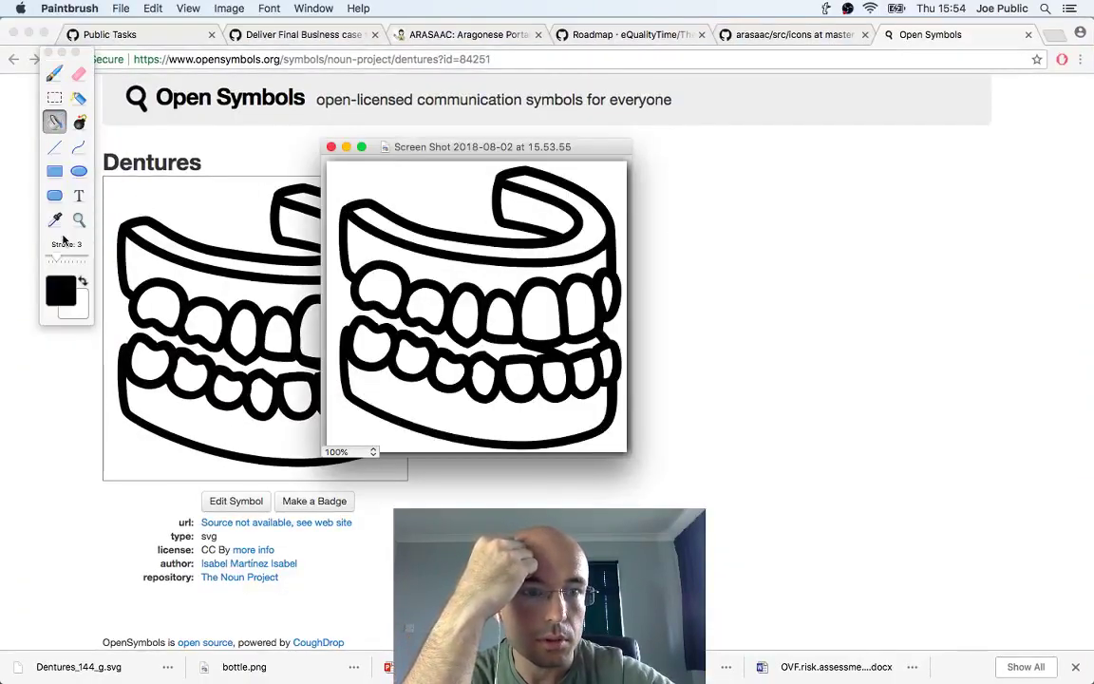
left_click(62, 289)
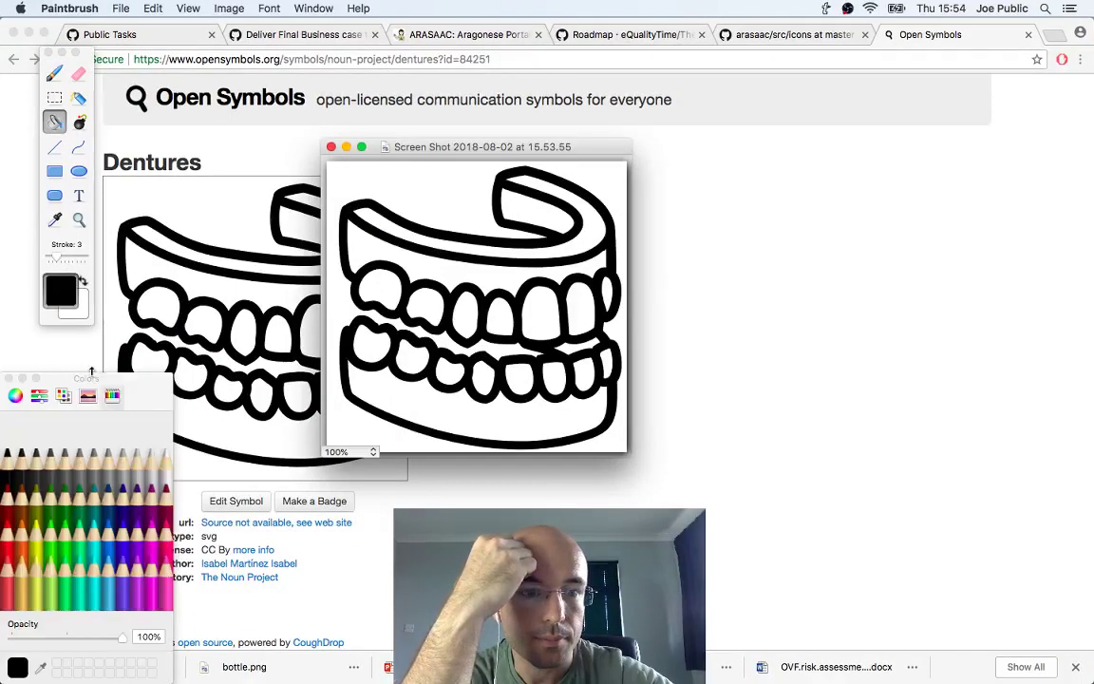
left_click(11, 480)
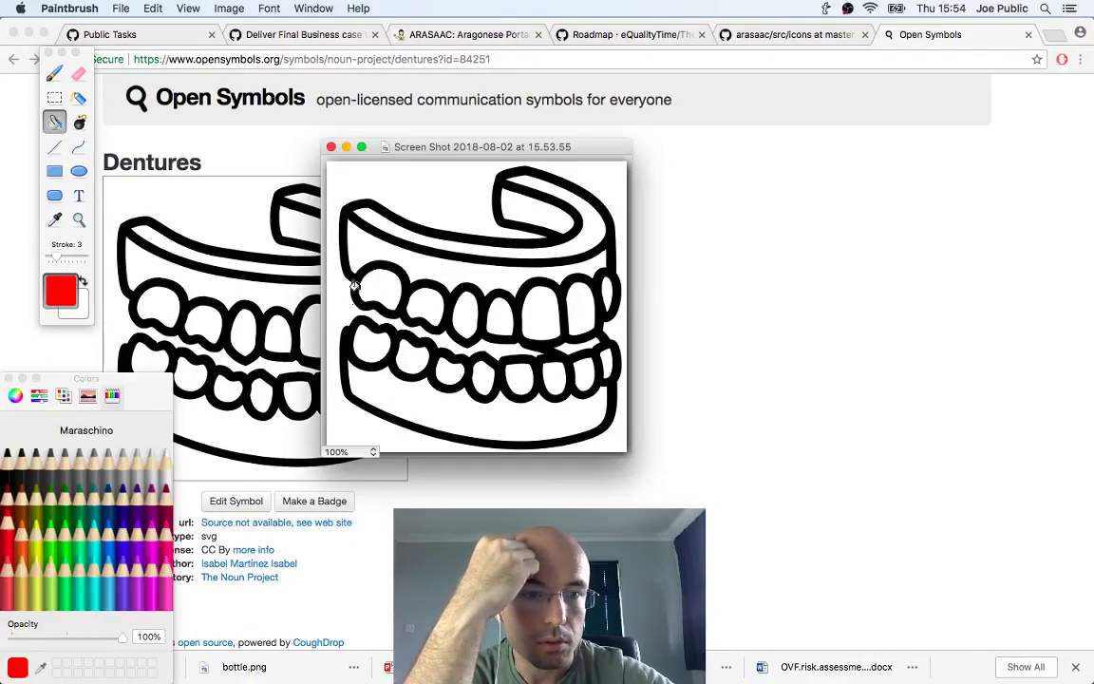
left_click(396, 240)
left_click(351, 207)
left_click(351, 344)
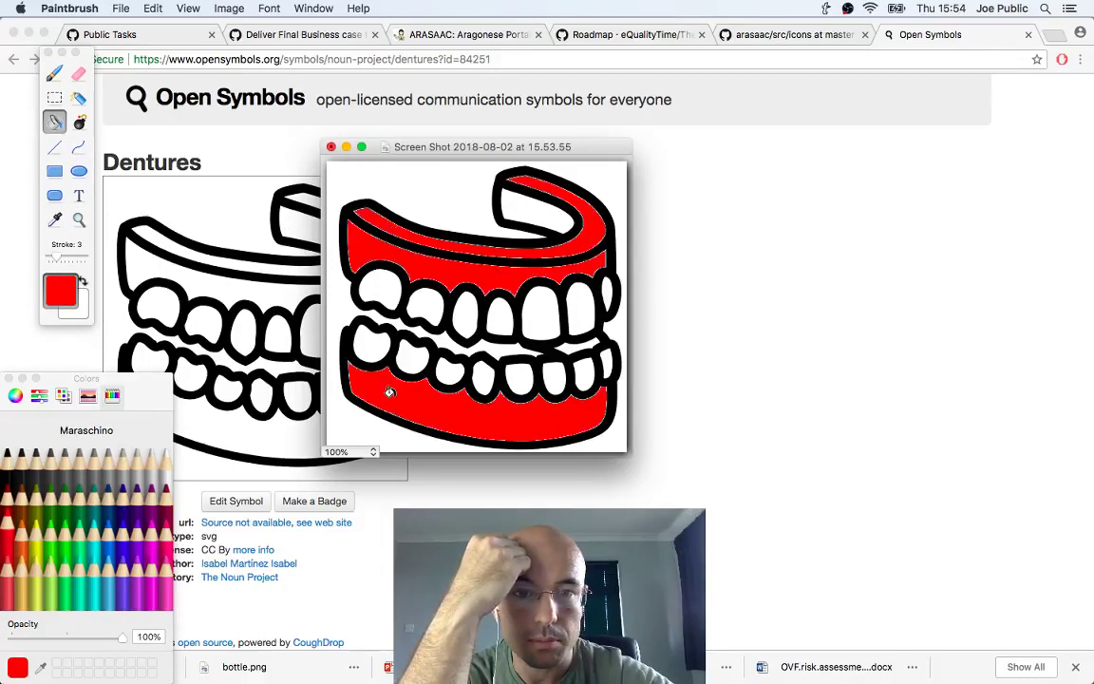
left_click(518, 205)
left_click(561, 344)
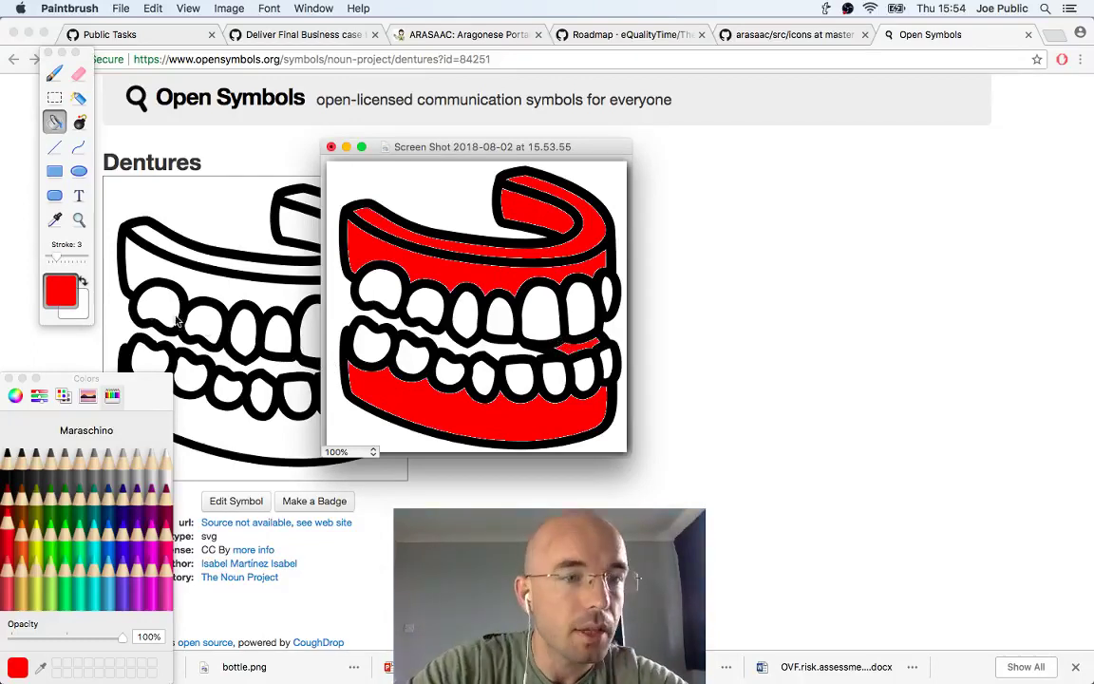
Set the fill colour's opacity to 0%, make the background around the dentures transparent, and save the image
left_click(52, 304)
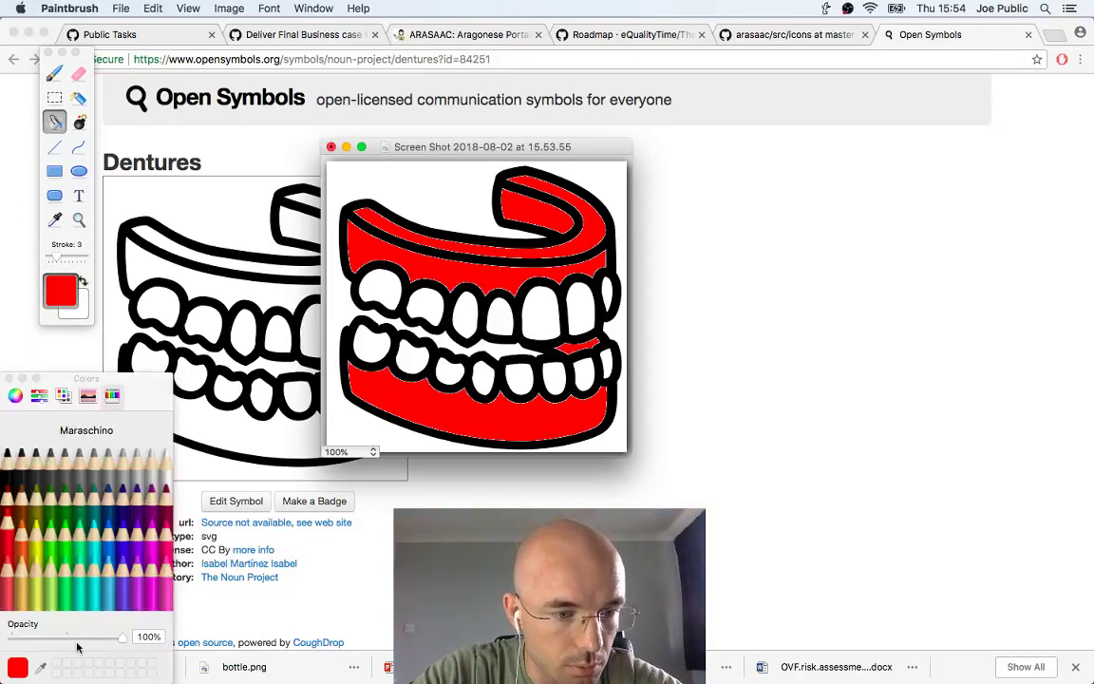
left_click_drag(118, 645, 9, 645)
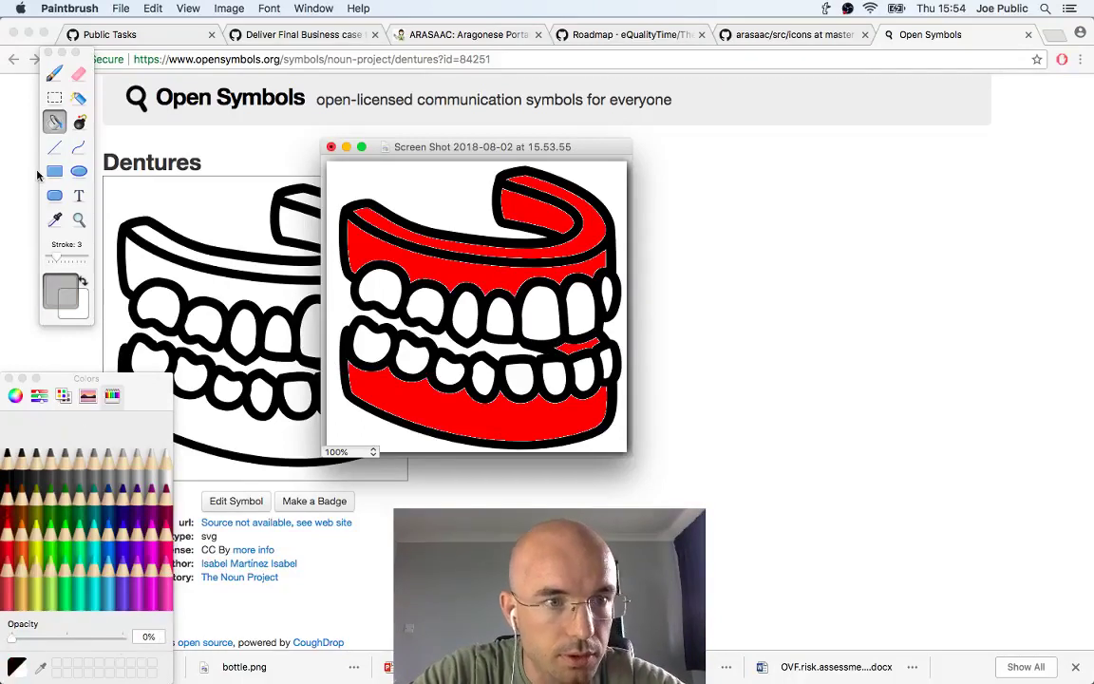
left_click(379, 181)
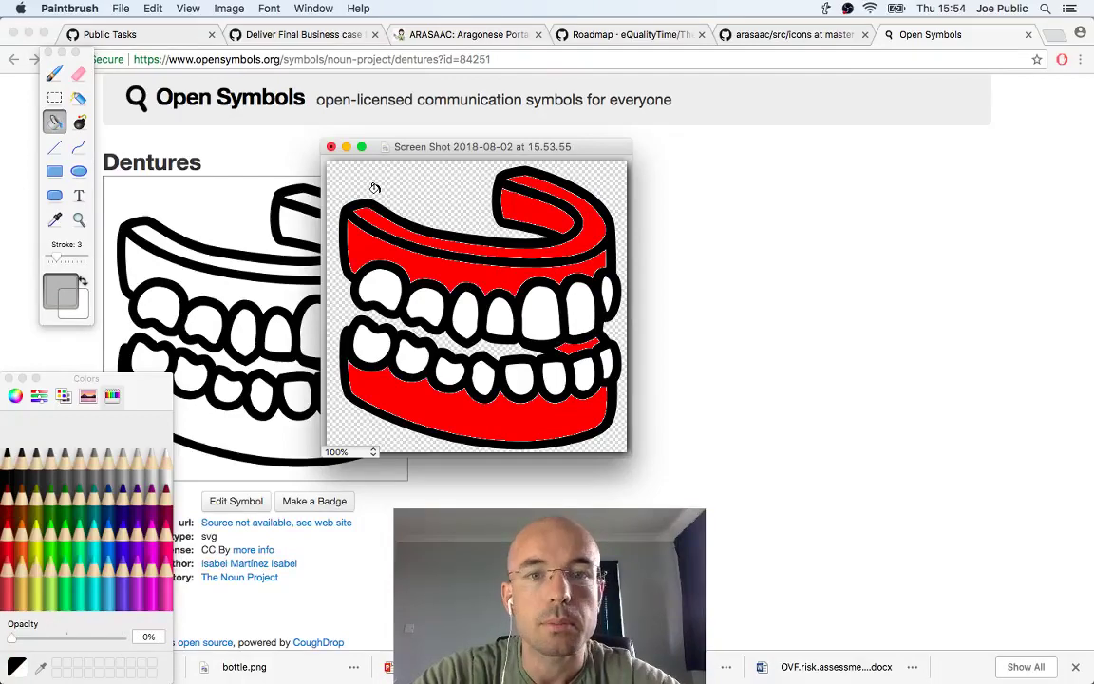
Switch to PowerPoint and shift its window and the Chrome window aside to uncover the screenshot file on the desktop
key("super+Tab")
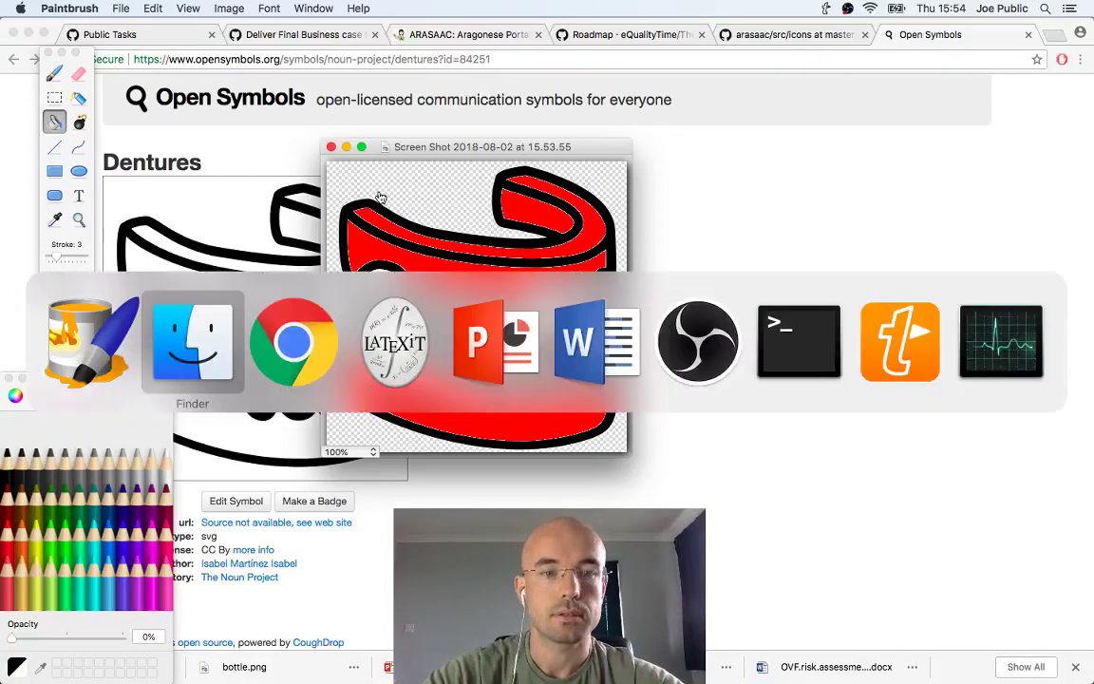
key("super+Tab")
key("super+Tab")
key("super+Tab")
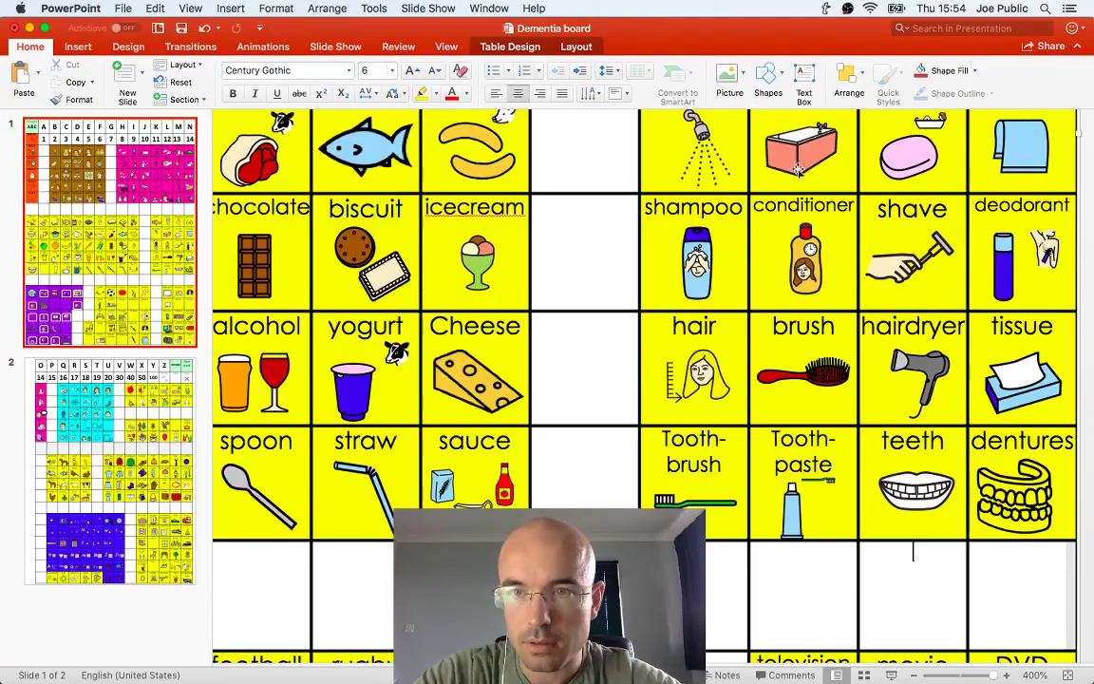
left_click_drag(782, 36, 651, 36)
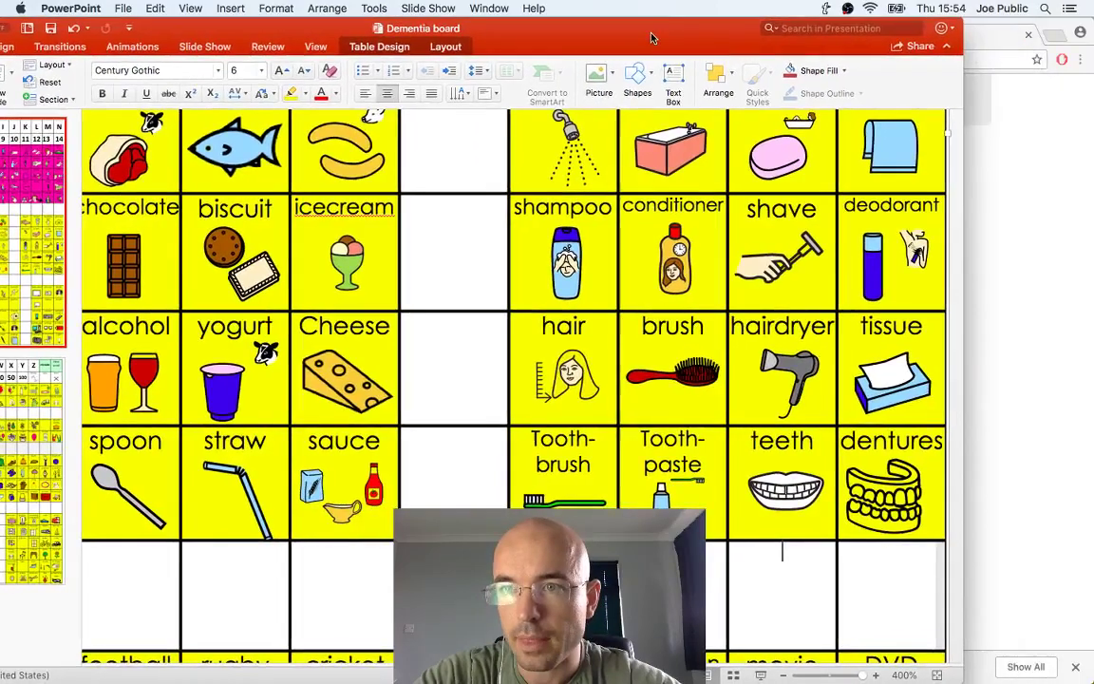
left_click_drag(1062, 38, 947, 45)
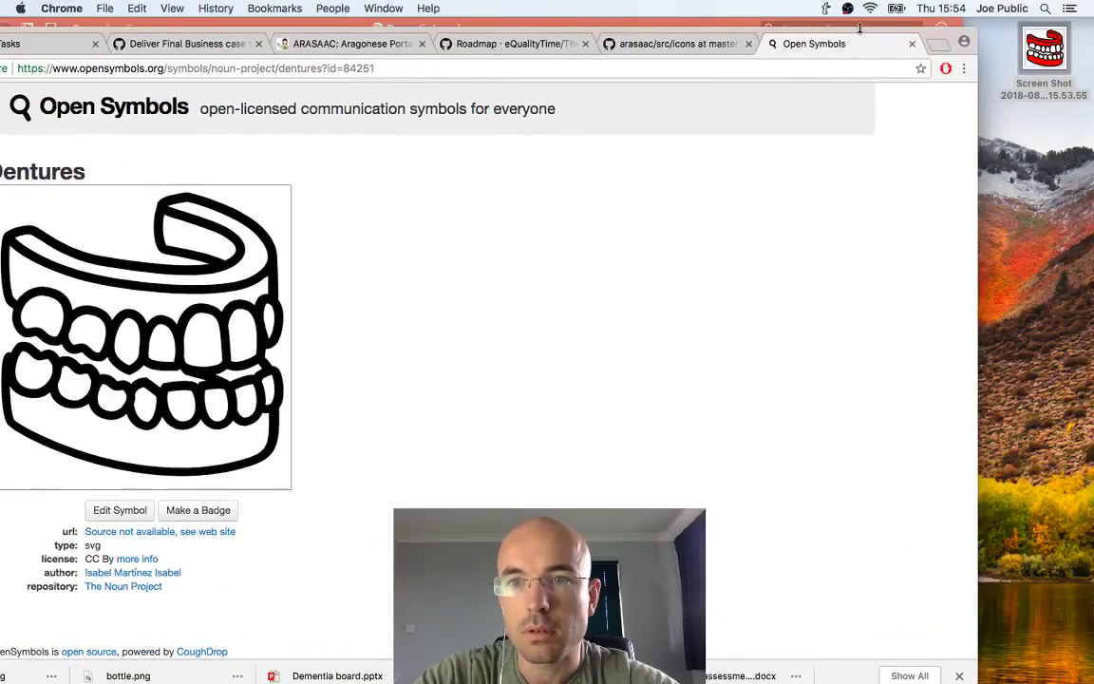
left_click(738, 25)
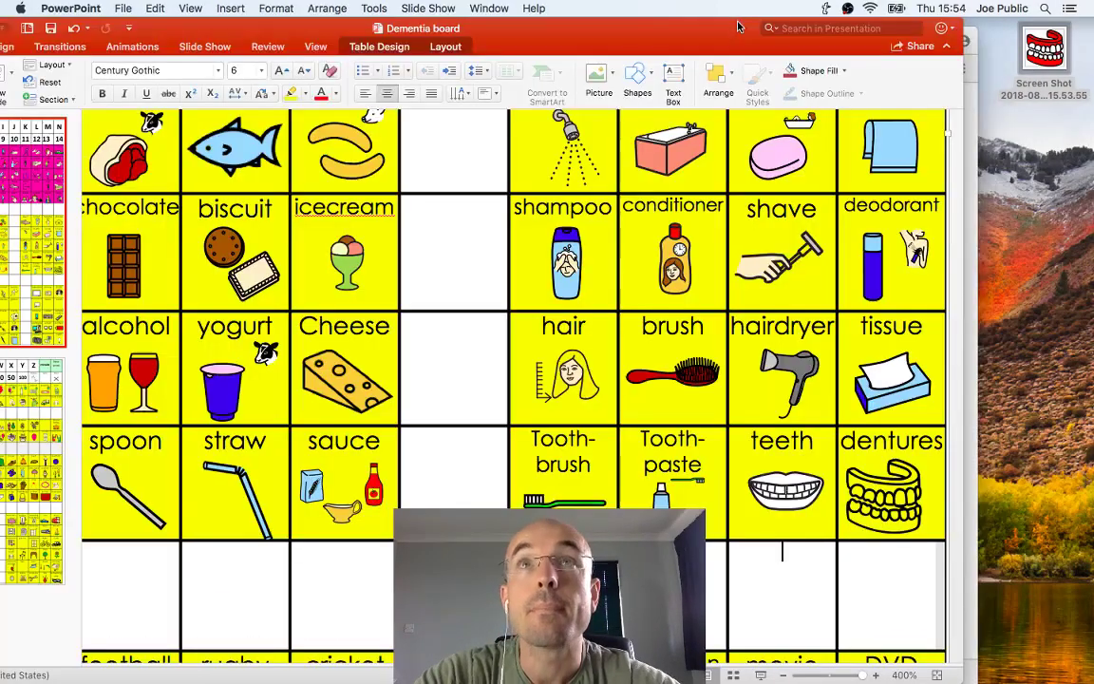
Insert the recoloured dentures screenshot from the desktop onto slide 1 and select the old outline graphic in the "dentures" cell
left_click_drag(1044, 52, 787, 563)
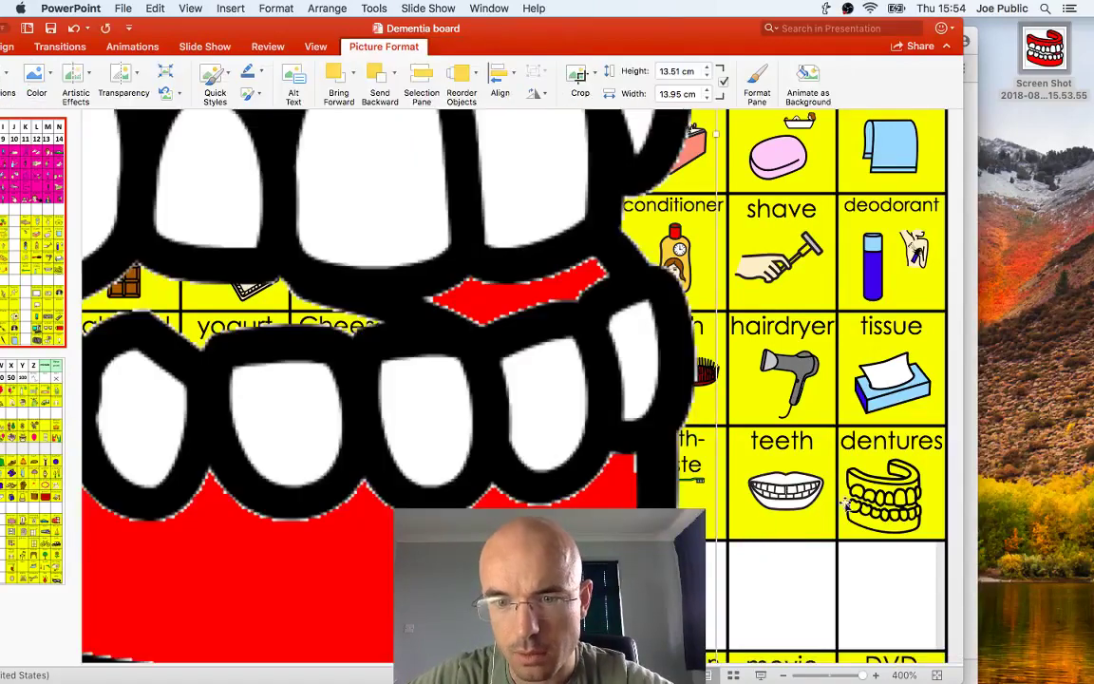
left_click(881, 498)
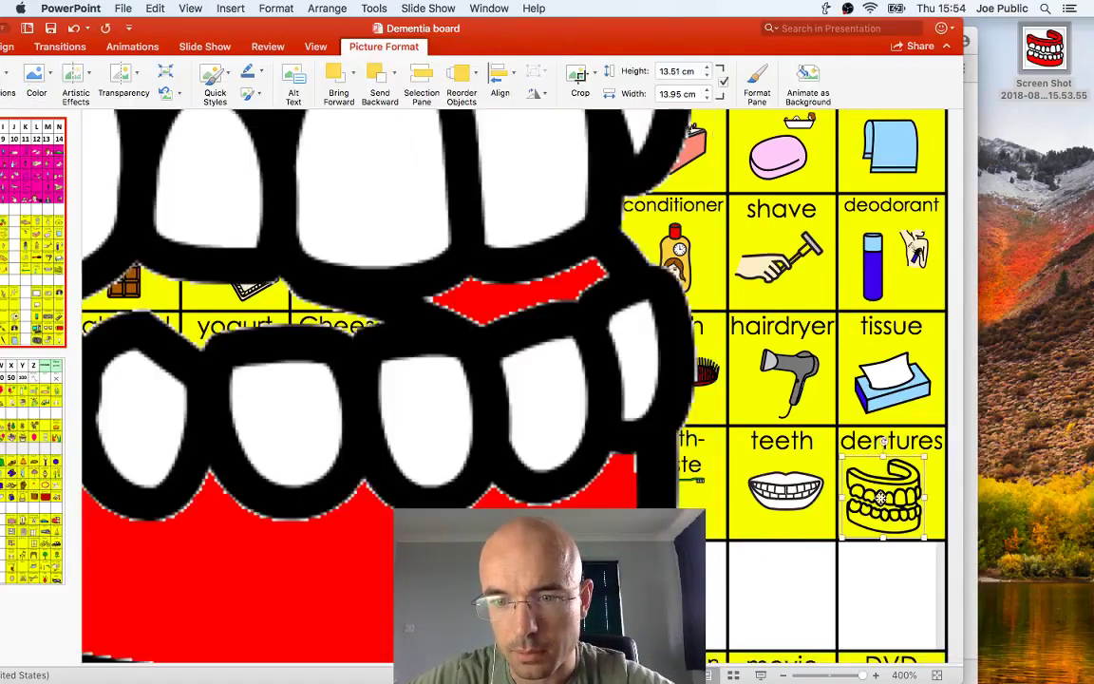
Shrink the inserted red dentures picture proportionally to about 7 cm wide and 6.8 cm high
scroll(632, 357, "up", 10)
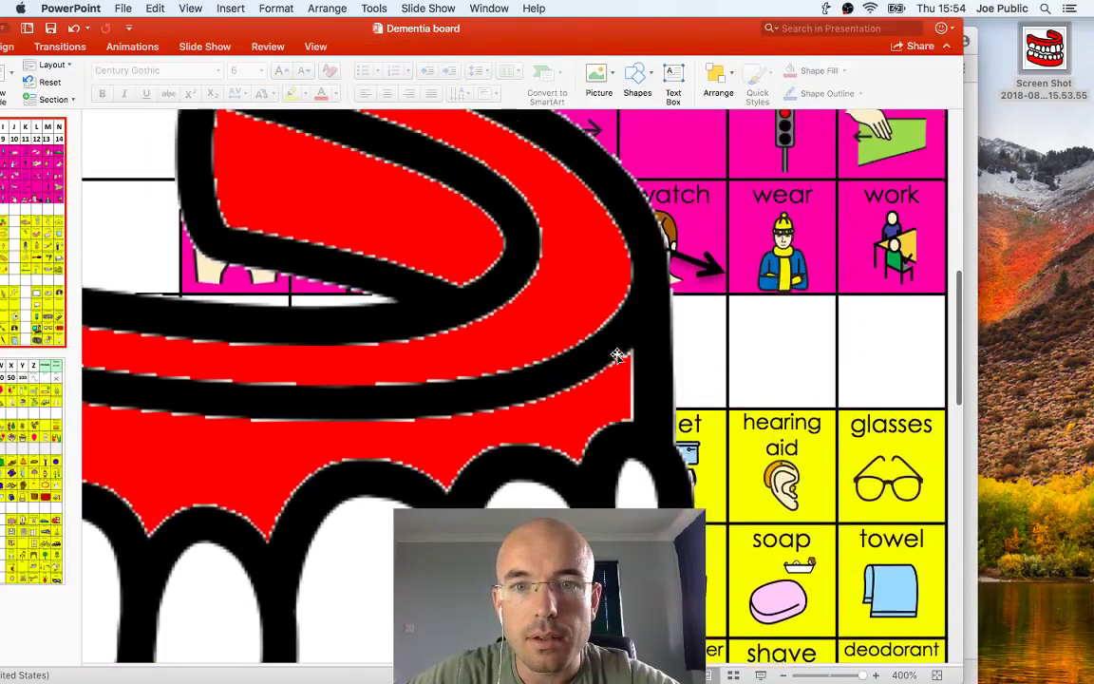
scroll(617, 355, "up", 6)
left_click(501, 387)
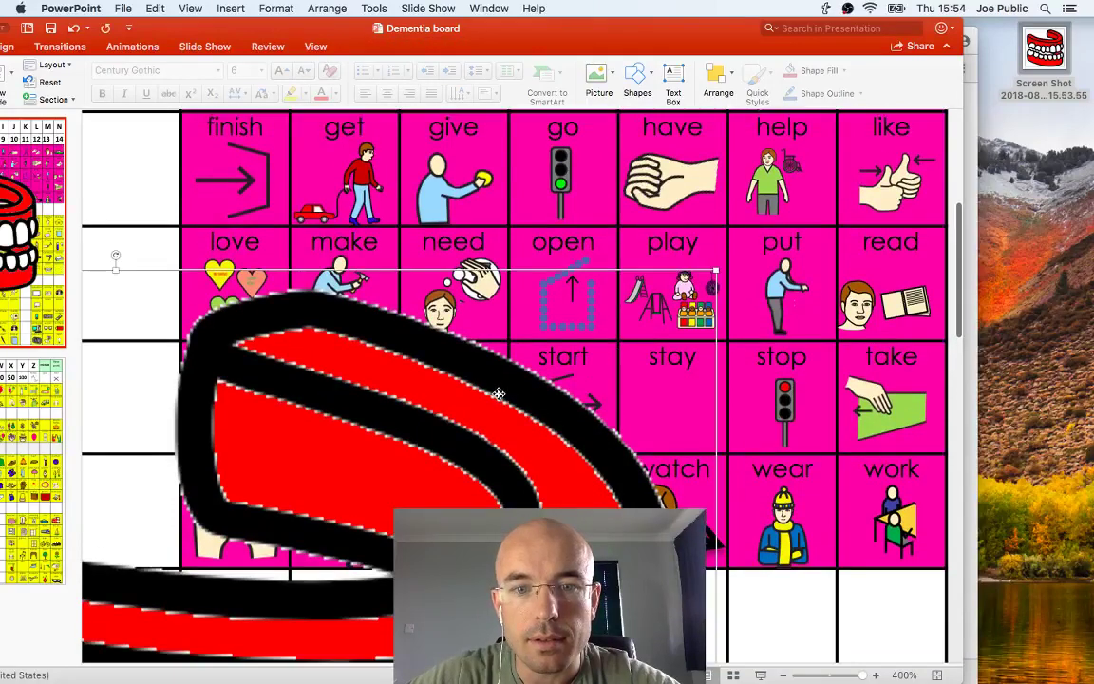
left_click_drag(714, 268, 388, 586)
scroll(471, 482, "down", 6)
scroll(471, 482, "left", 2)
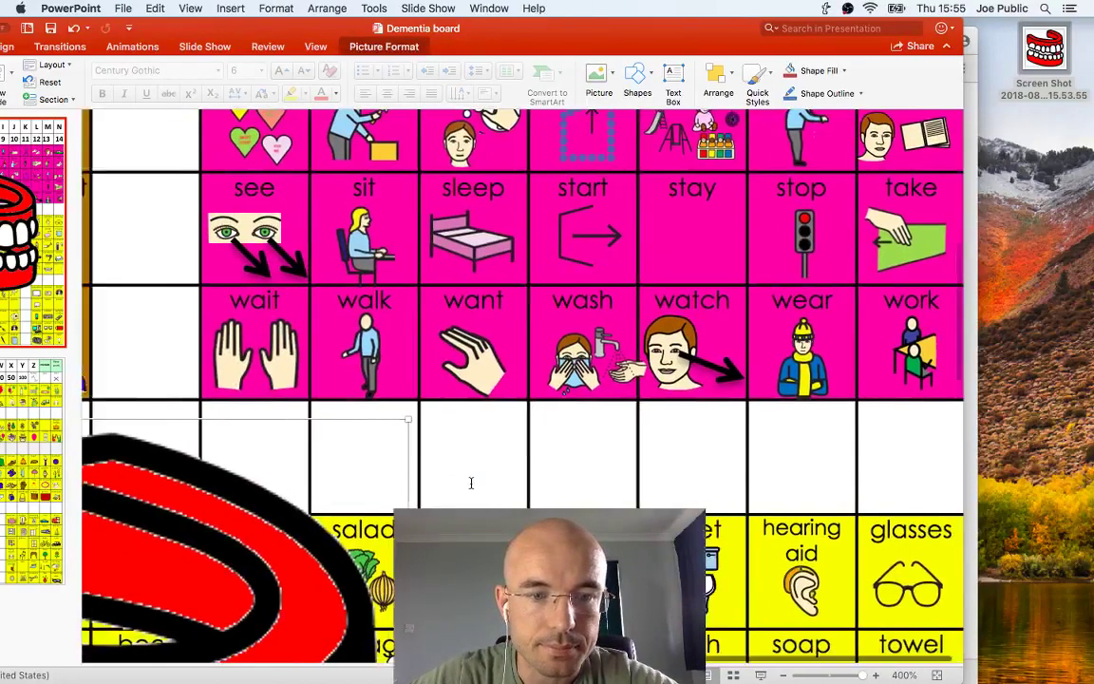
scroll(470, 482, "left", 2)
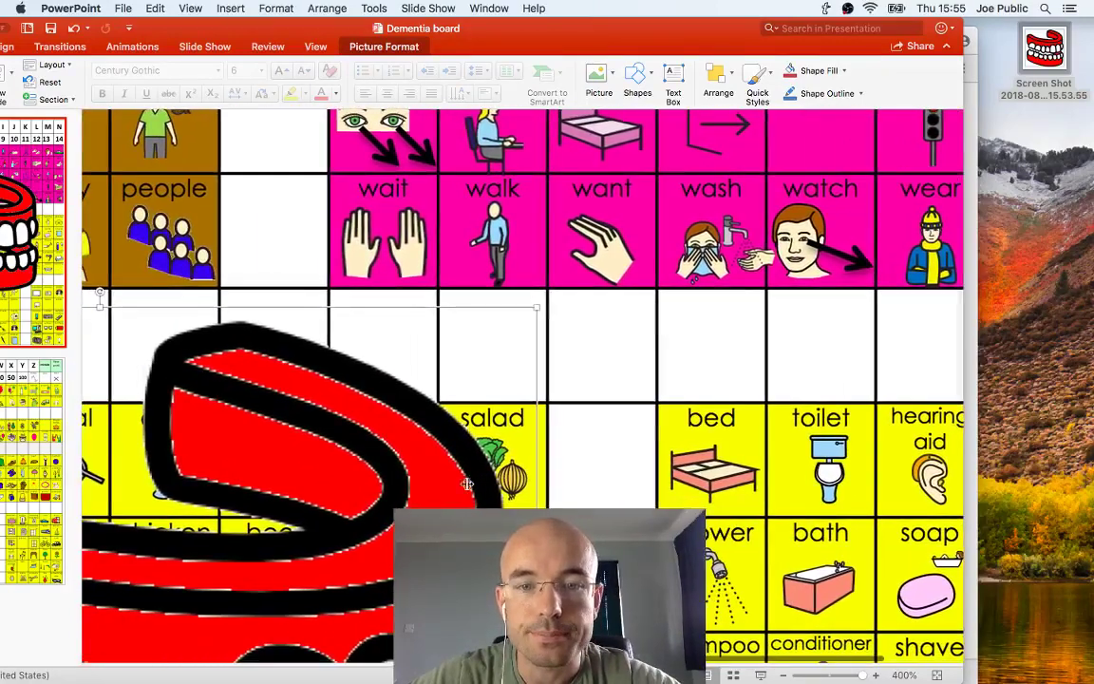
left_click_drag(321, 537, 280, 588)
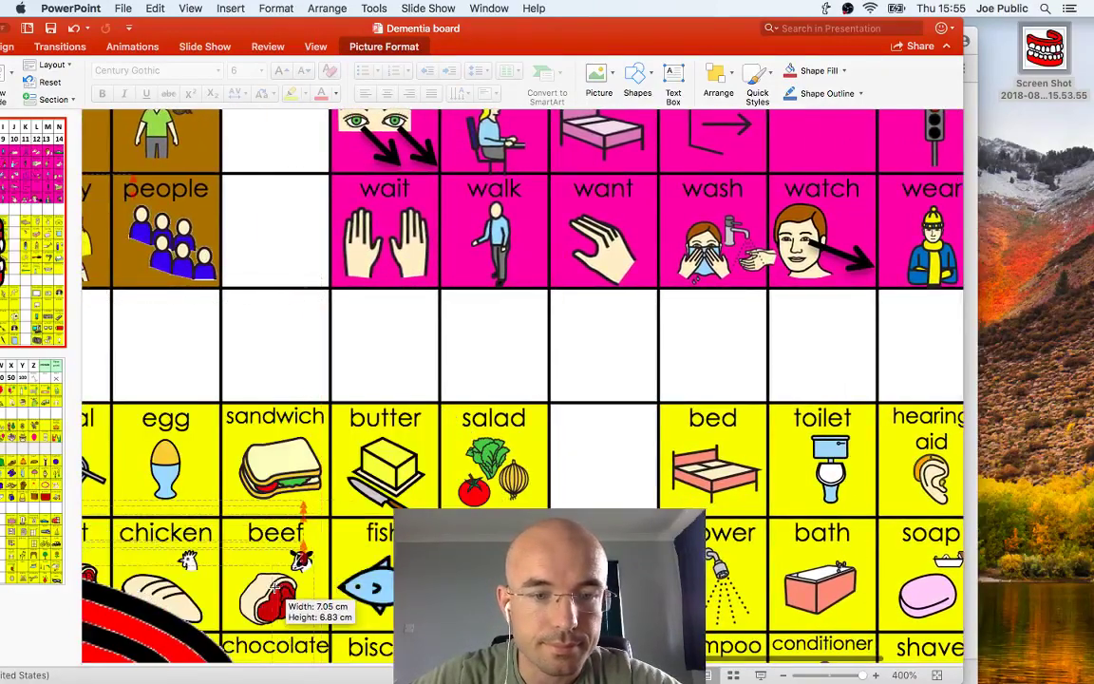
Move the red dentures picture into the "dentures" cell beside "teeth", shrink it to fit under the label, and deselect it
scroll(280, 589, "down", 5)
scroll(280, 589, "left", 1)
scroll(471, 380, "down", 2)
scroll(471, 380, "left", 1)
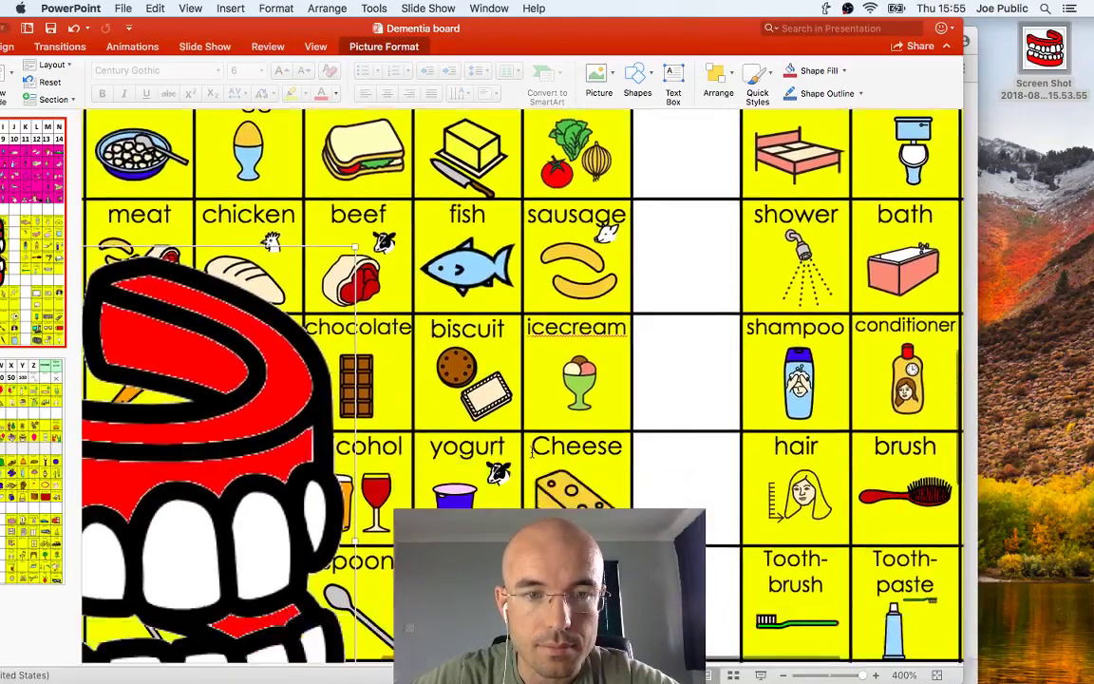
left_click_drag(344, 245, 771, 283)
left_click(784, 677)
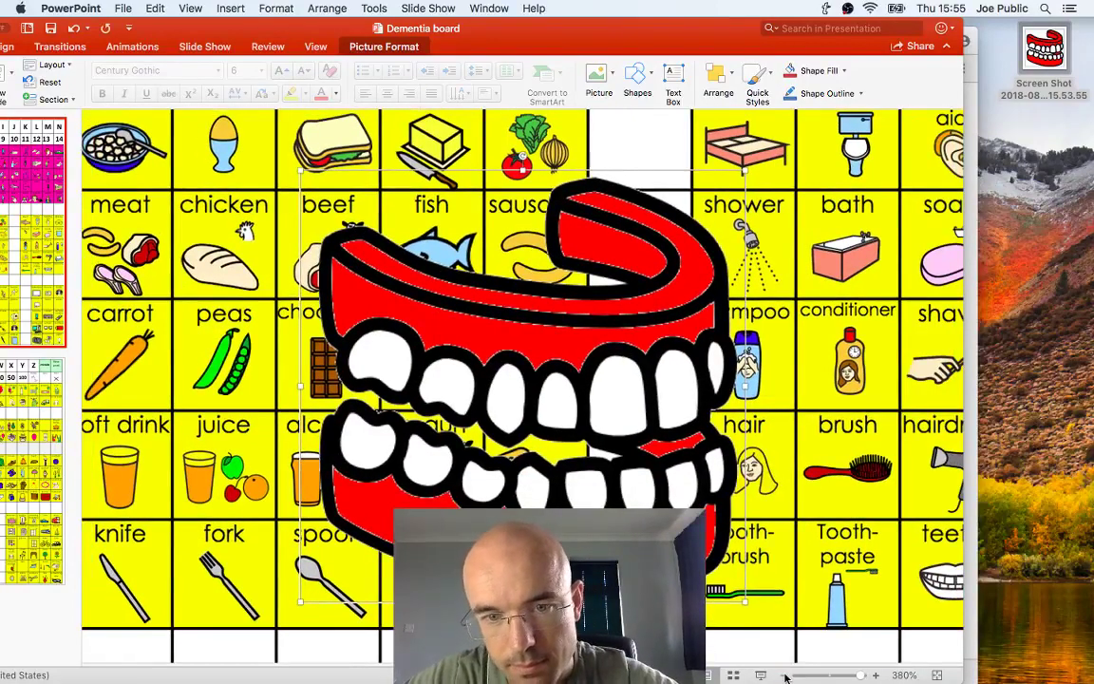
left_click(784, 676)
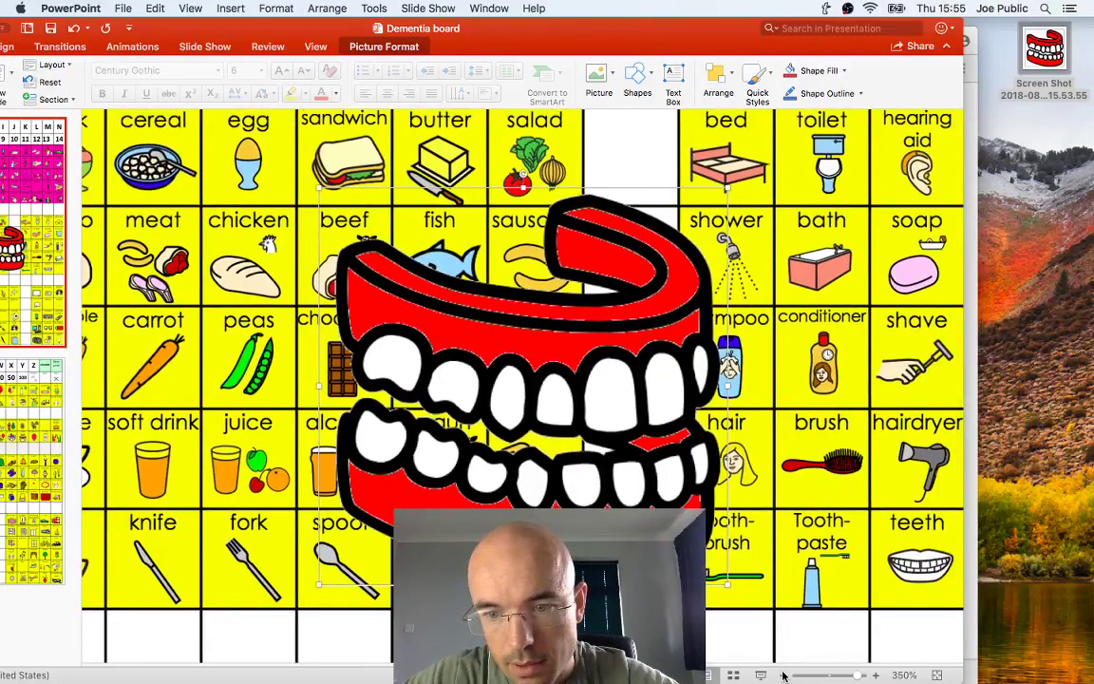
left_click(781, 675)
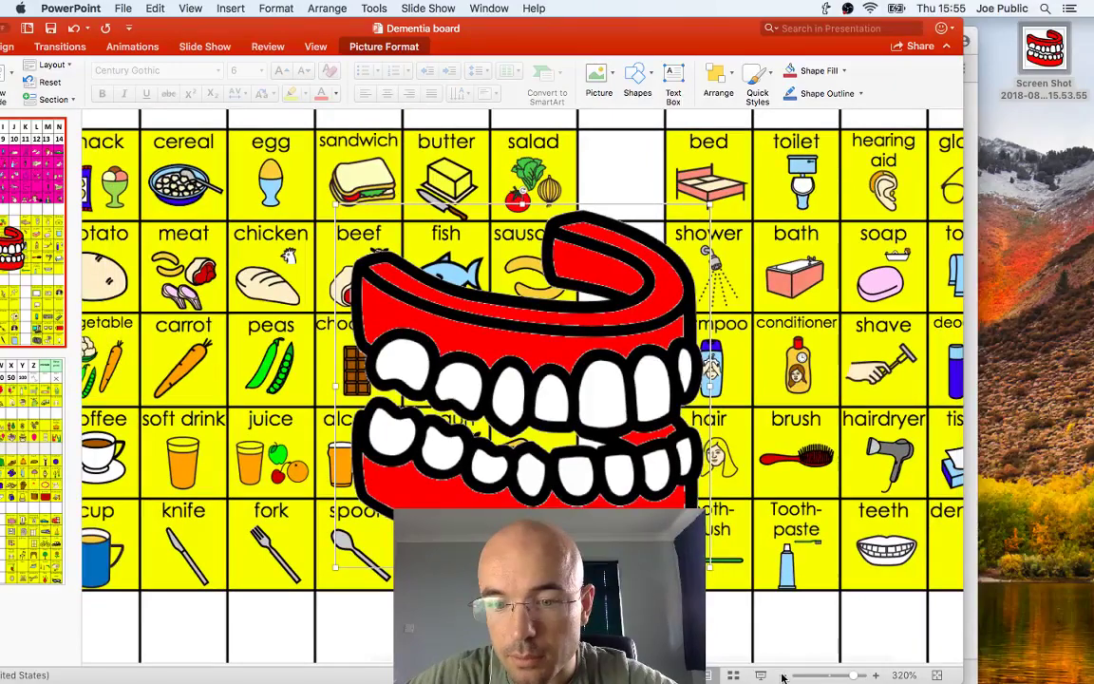
left_click(782, 675)
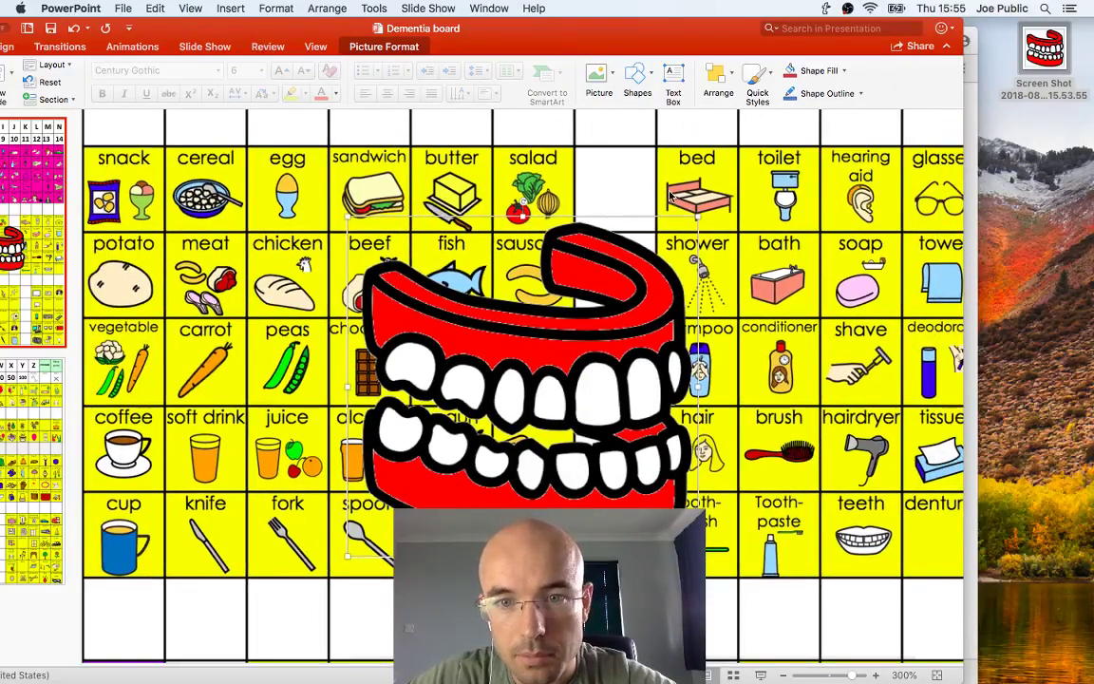
scroll(676, 199, "down", 1)
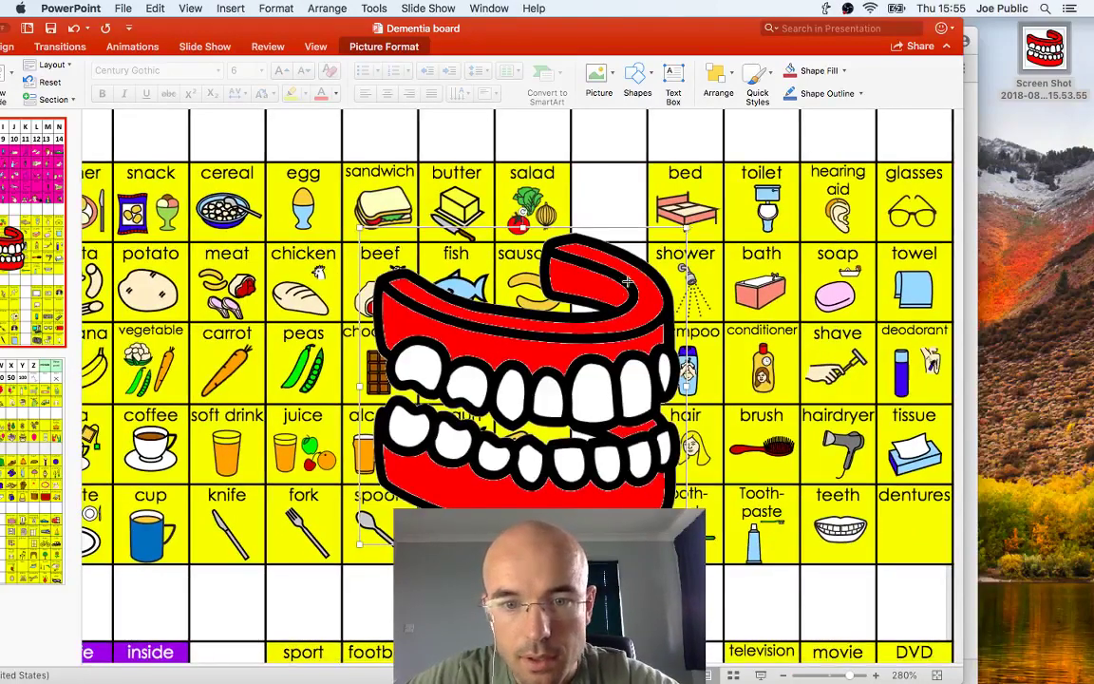
left_click_drag(627, 281, 907, 518)
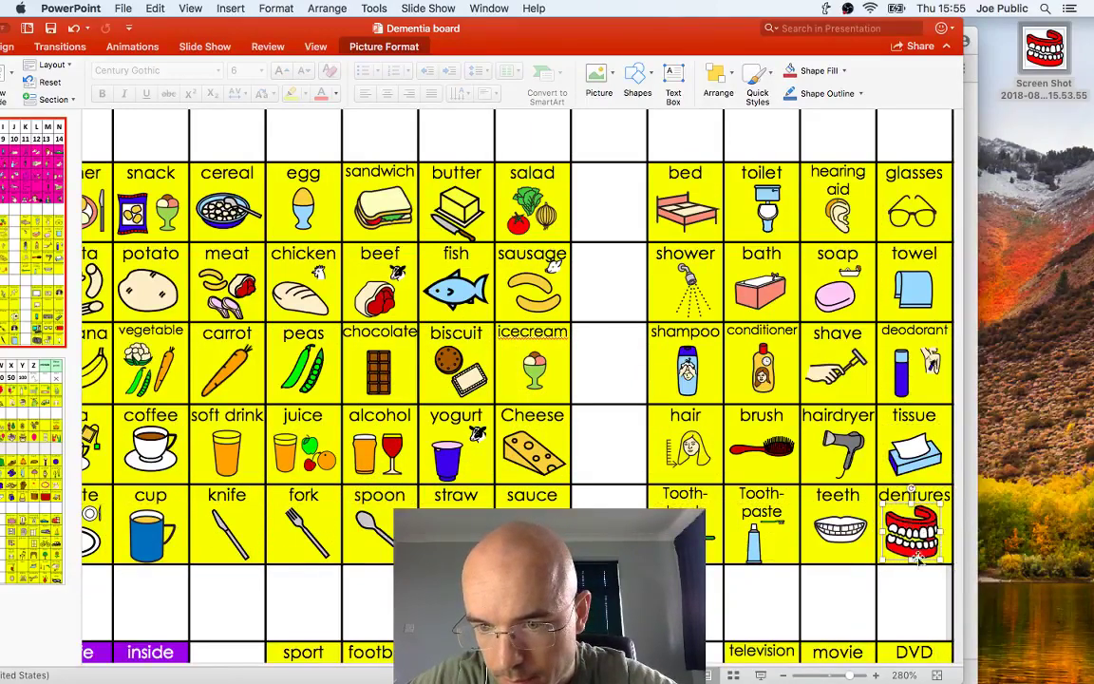
left_click(914, 585)
Locate the empty "city" cell on the board, switch to Chrome, and search Open Symbols for "city"
scroll(517, 380, "down", 5)
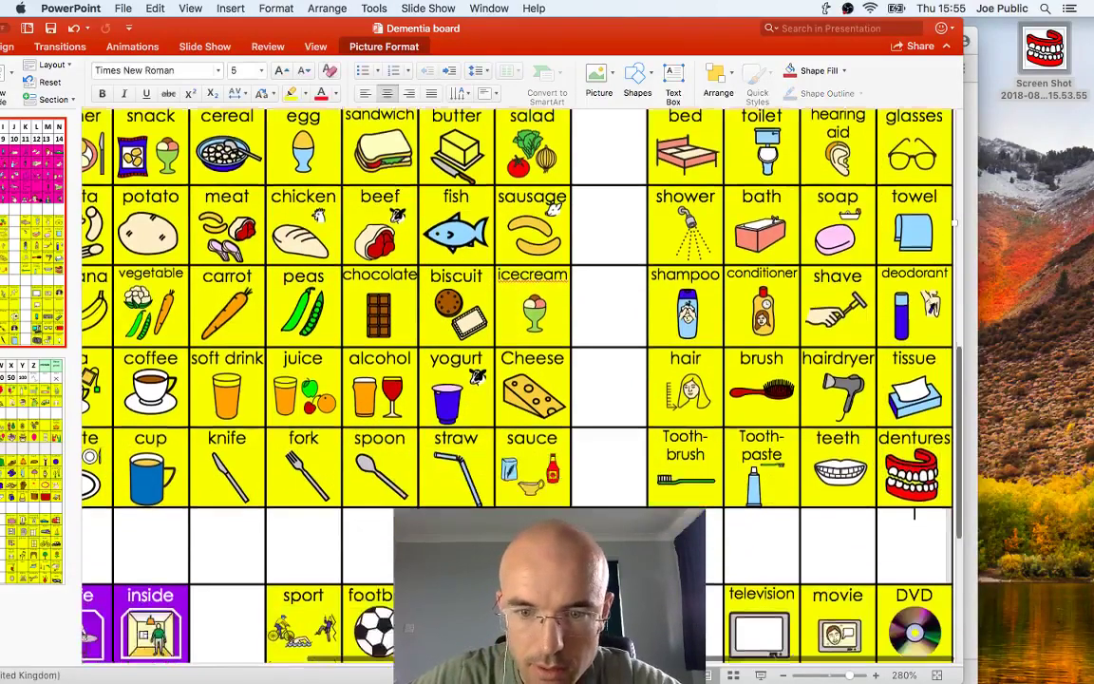
scroll(518, 380, "left", 5)
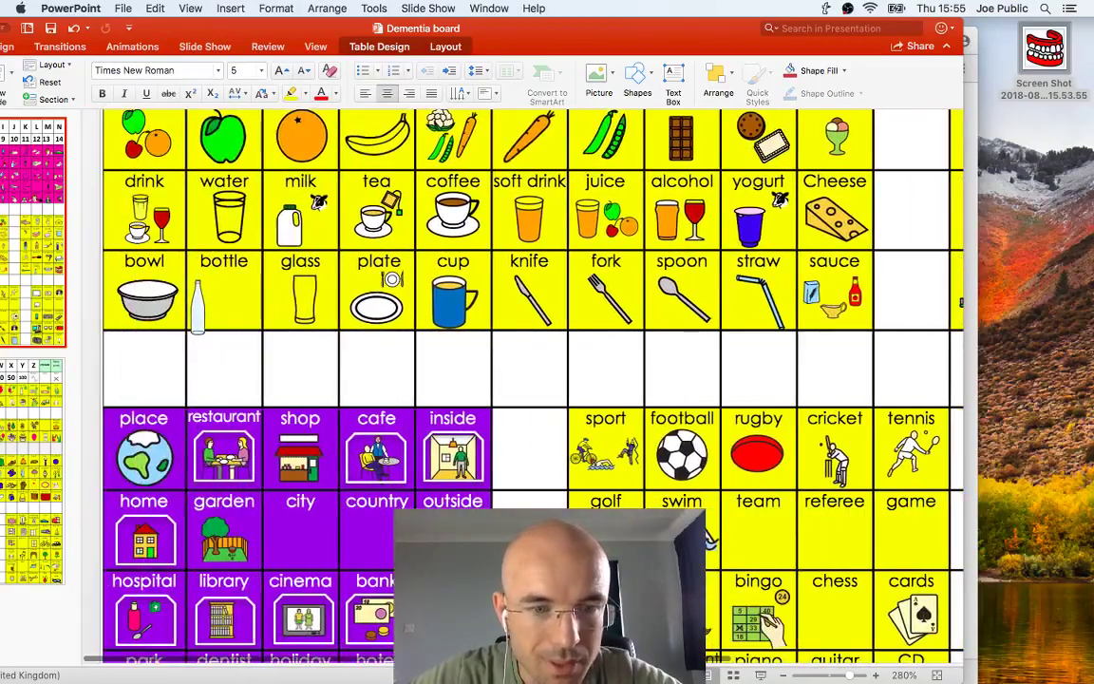
scroll(356, 493, "down", 1)
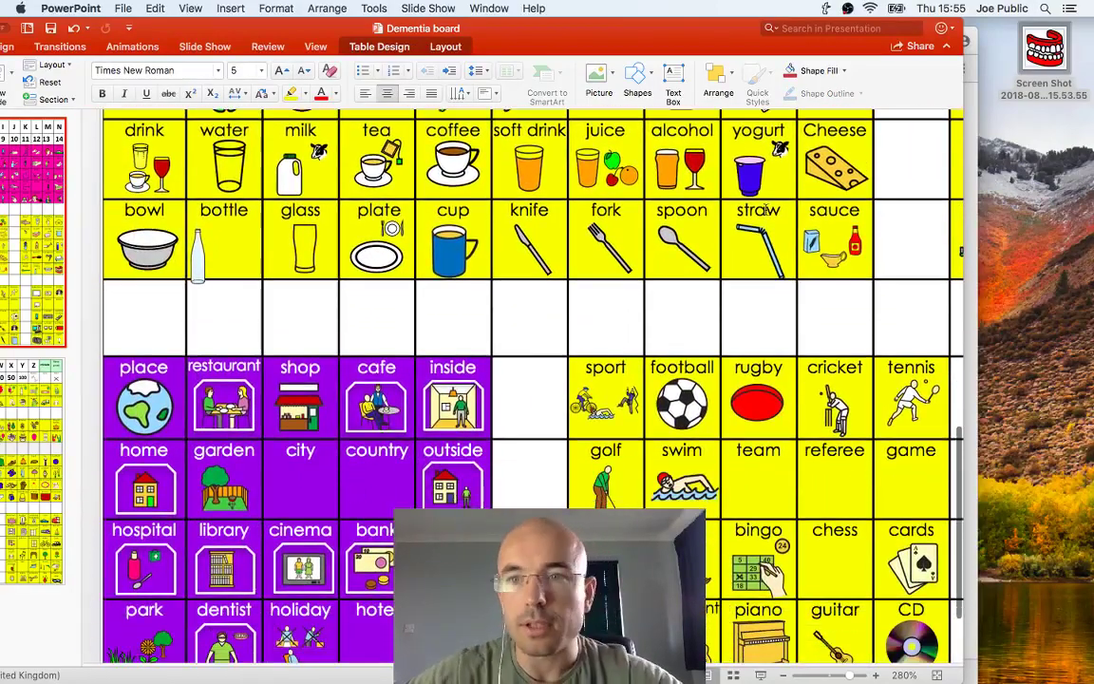
key("super+Tab")
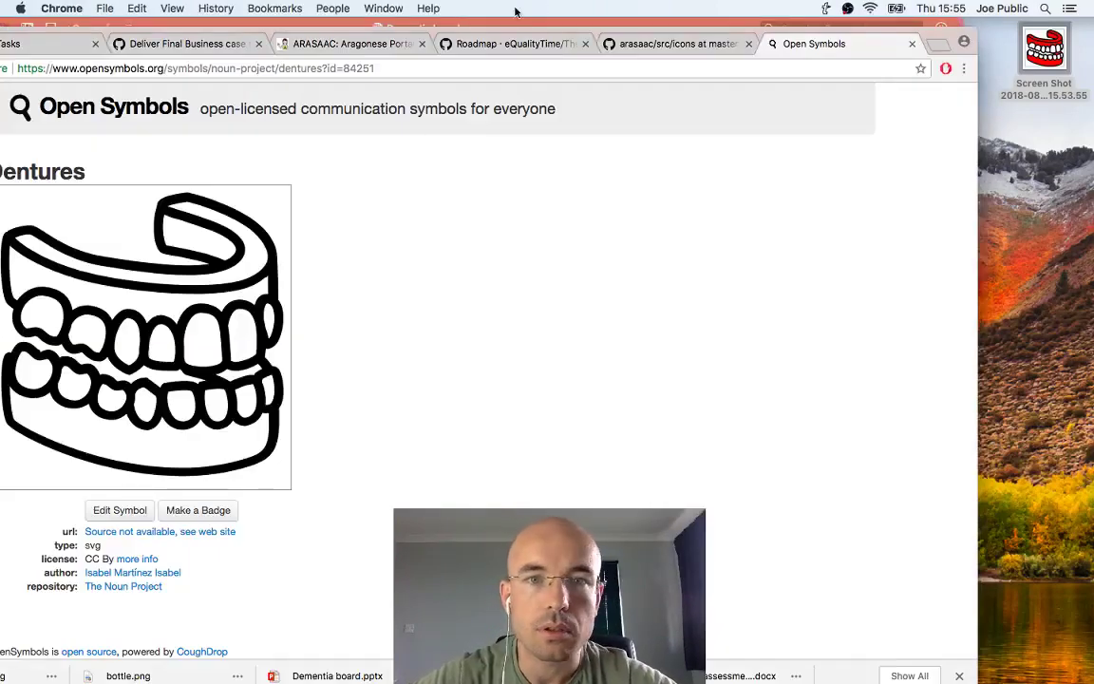
left_click_drag(548, 33, 664, 35)
left_click(13, 70)
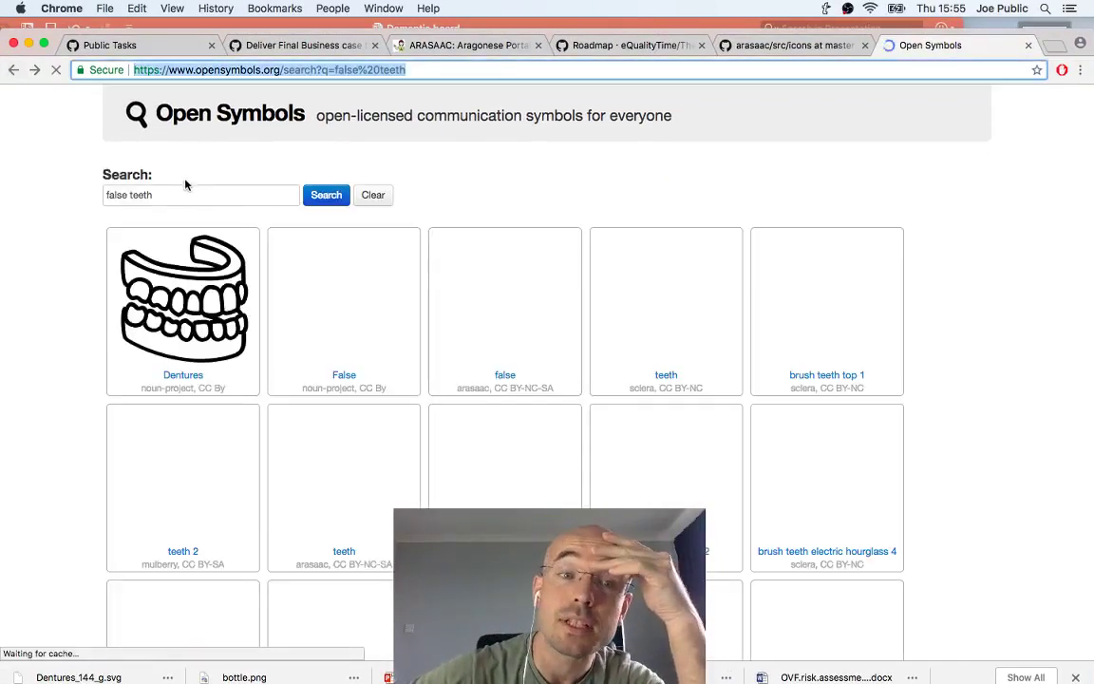
left_click(183, 195)
triple_click(168, 197)
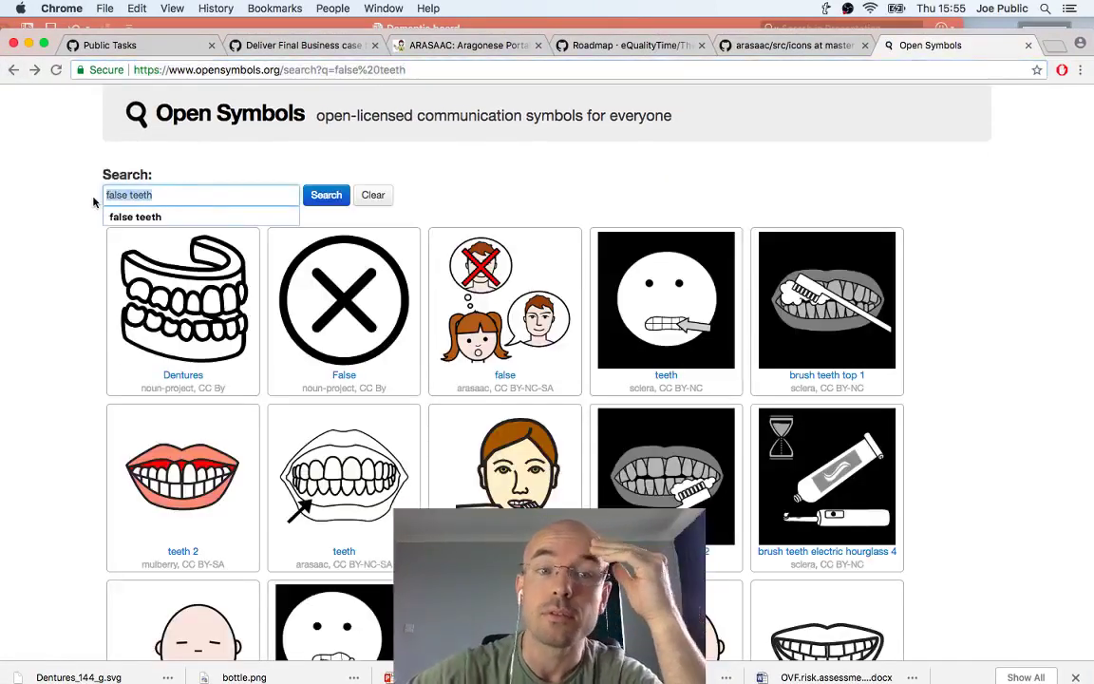
type("city")
key("Return")
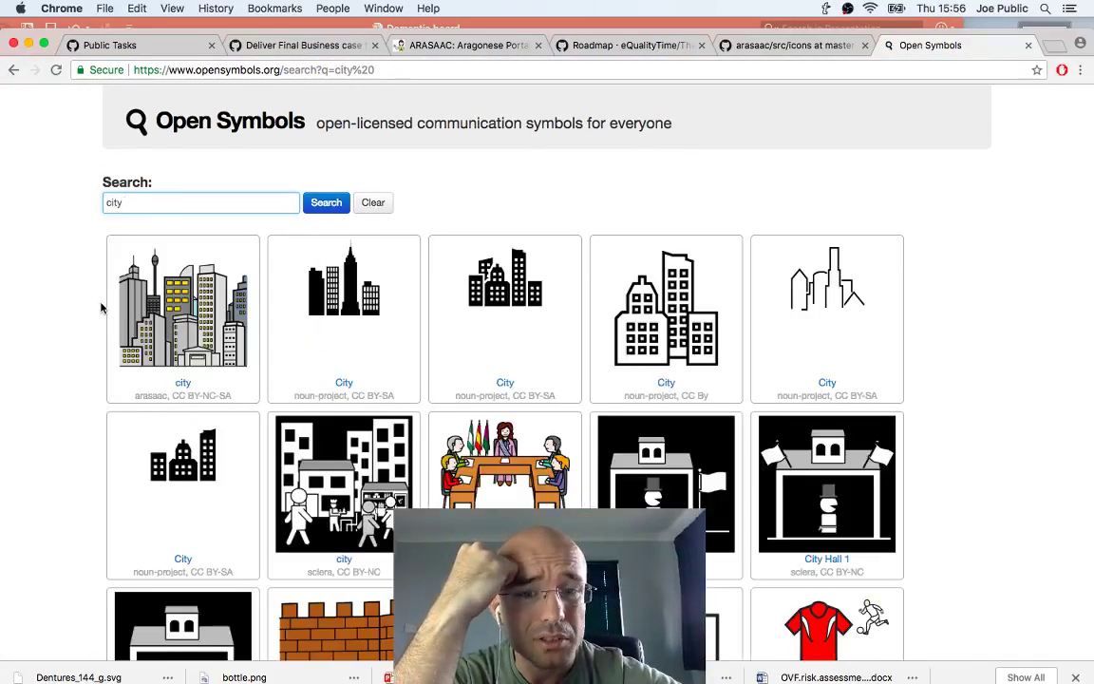
Examine the ARASAAC city symbol's licence page and browse the other "city" search results for a suitable symbol
left_click(157, 277)
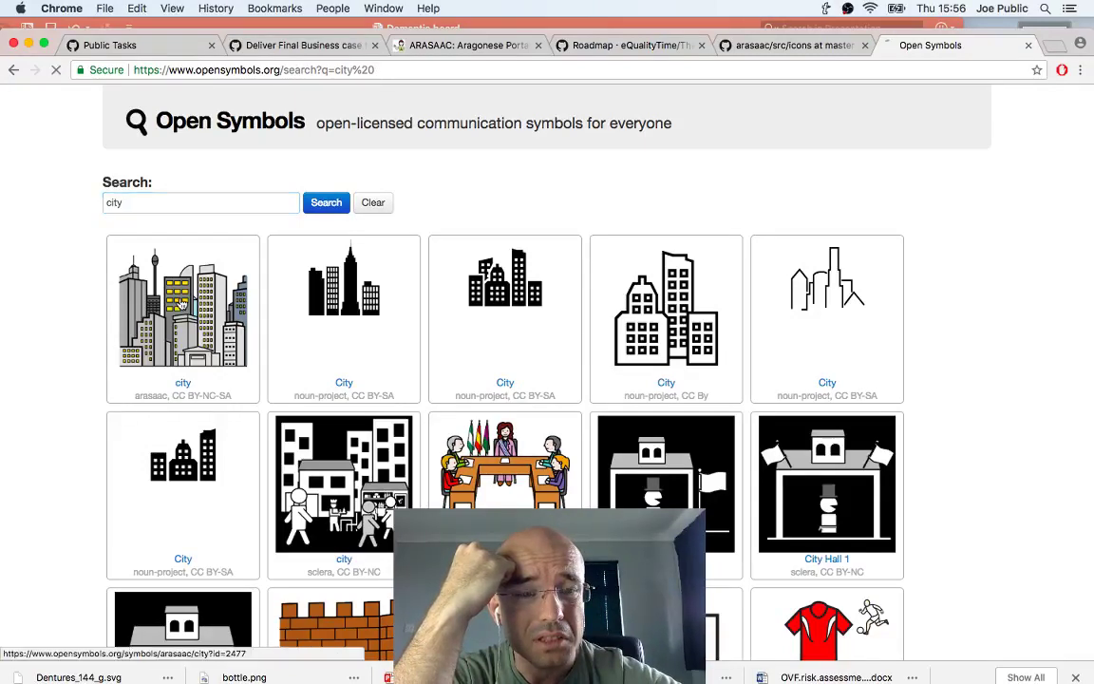
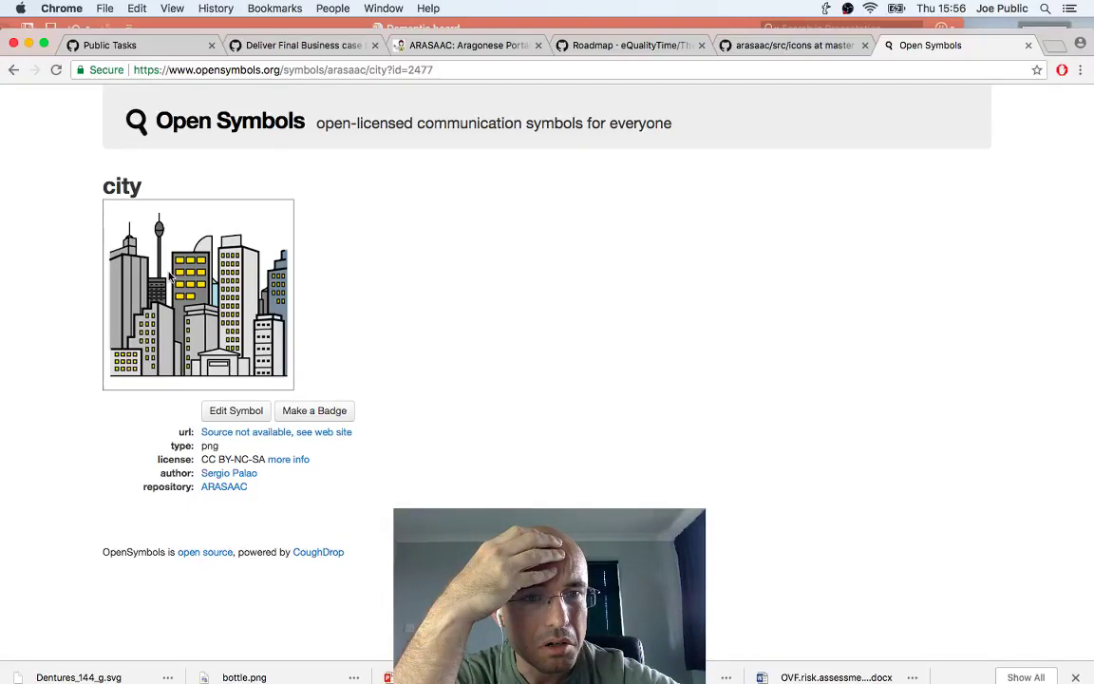
left_click(14, 70)
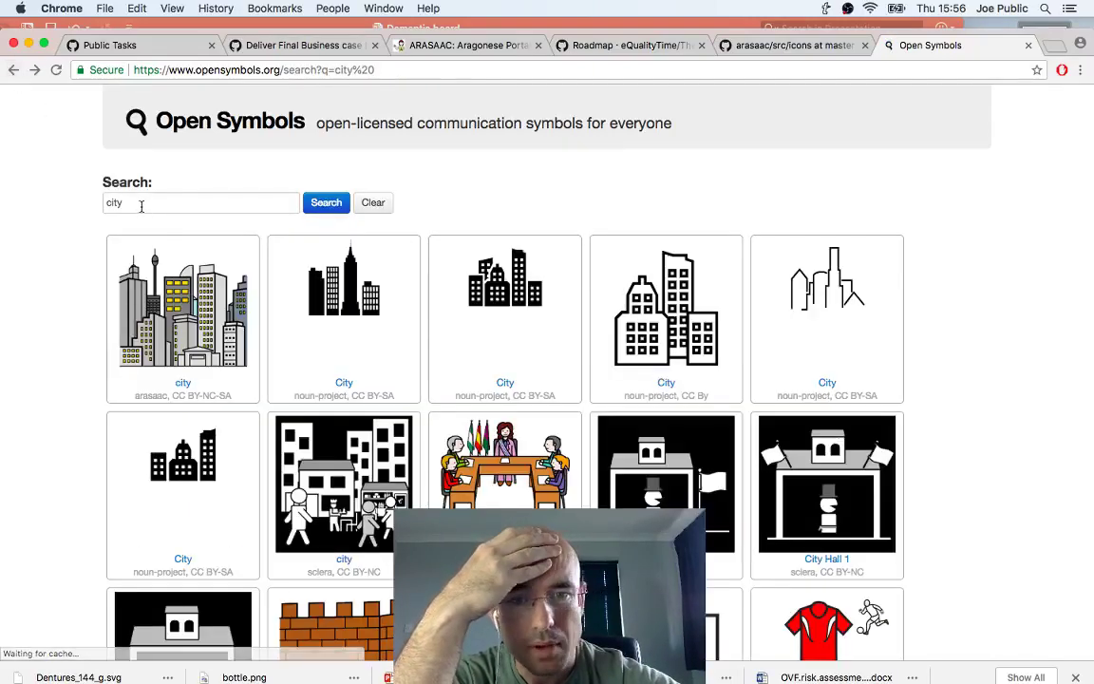
scroll(493, 489, "down", 5)
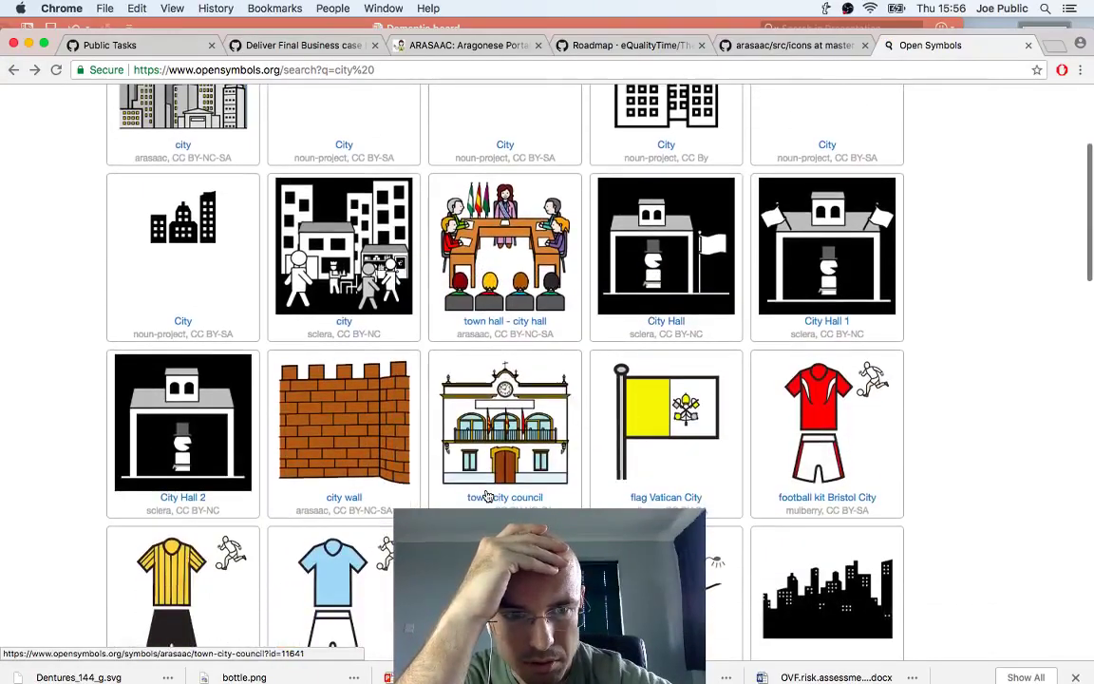
scroll(487, 494, "down", 5)
scroll(487, 494, "down", 6)
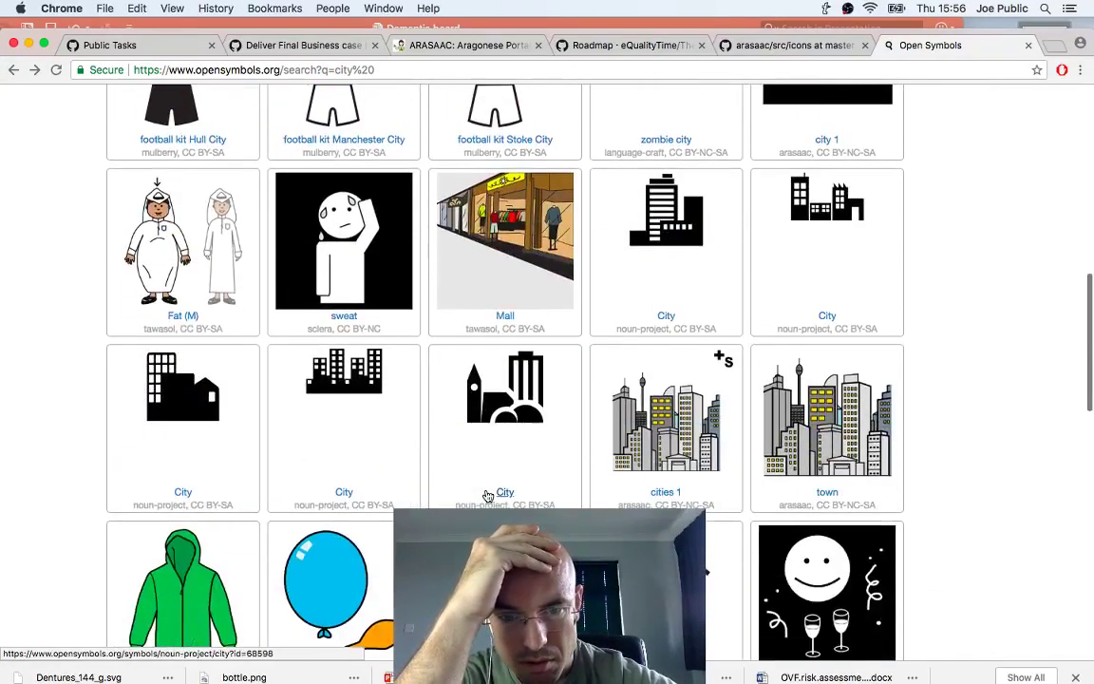
scroll(487, 495, "down", 4)
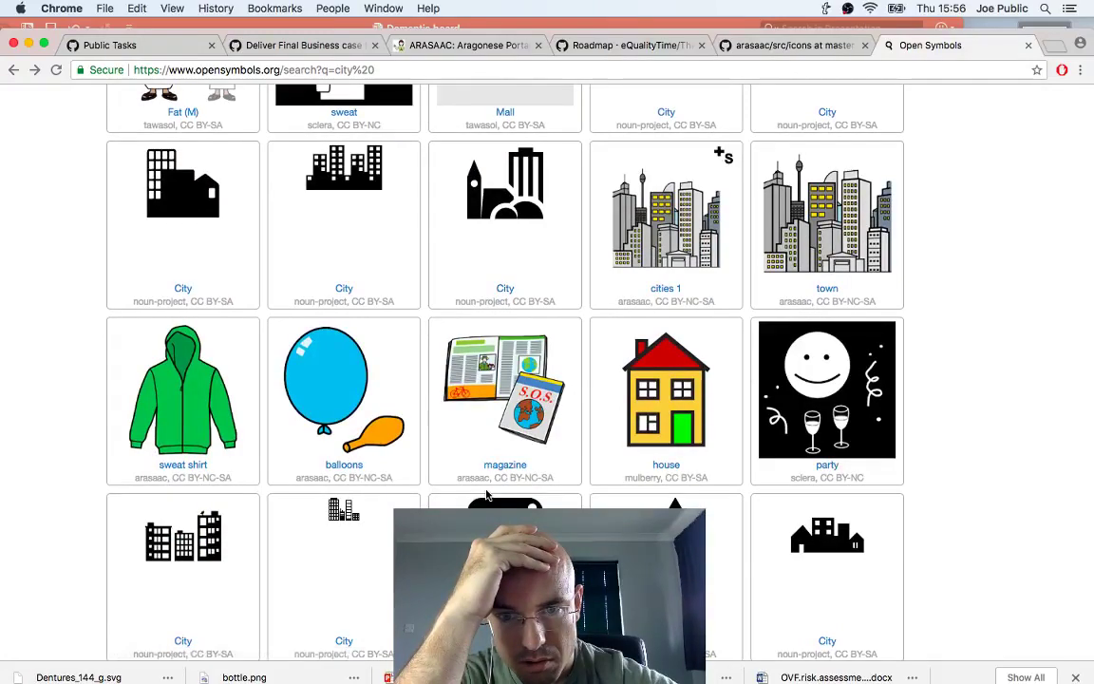
scroll(487, 495, "down", 8)
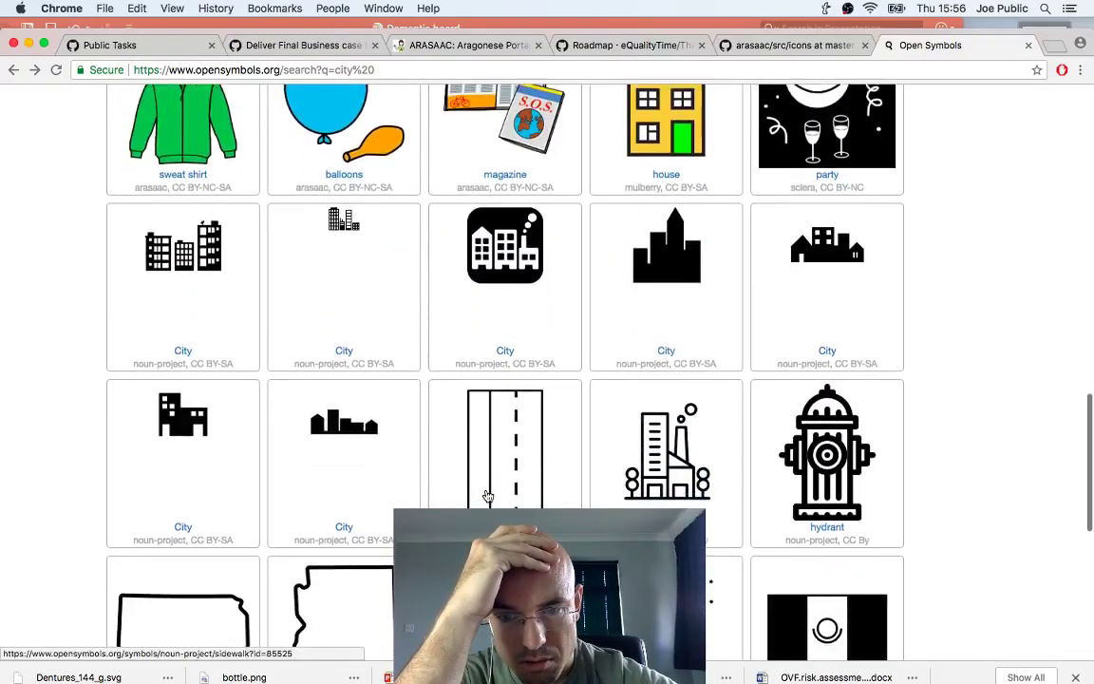
scroll(487, 495, "down", 5)
scroll(264, 353, "up", 20)
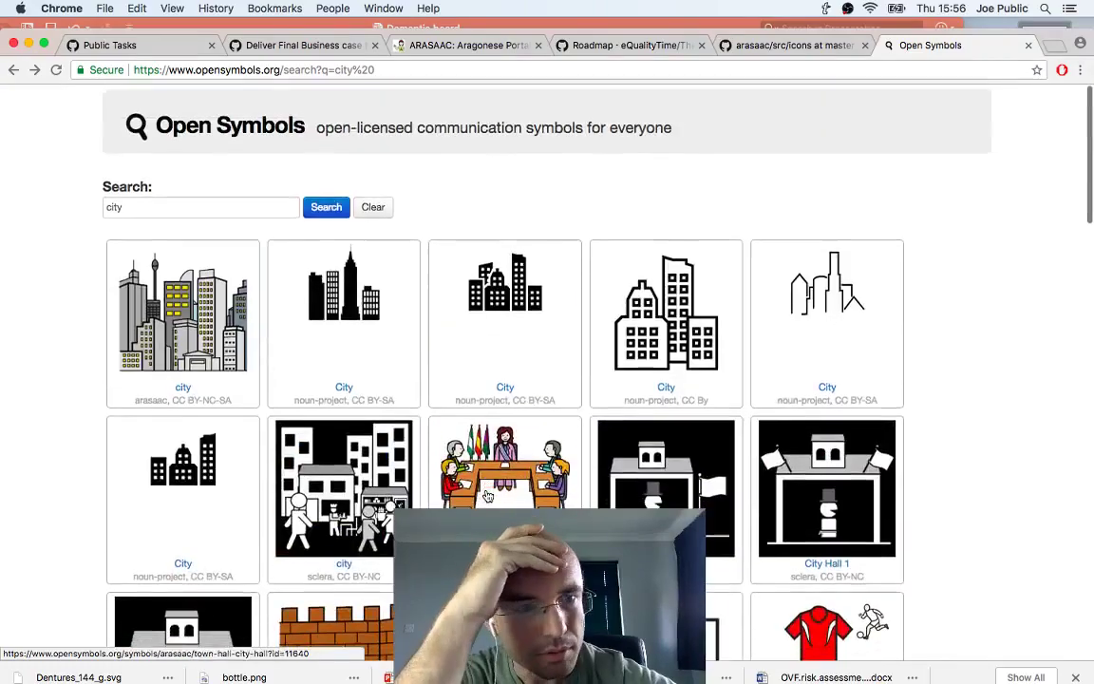
Open the ARASAAC "city" symbol, enlarge the page to 150%, and capture a screenshot of the skyline picture
left_click(237, 341)
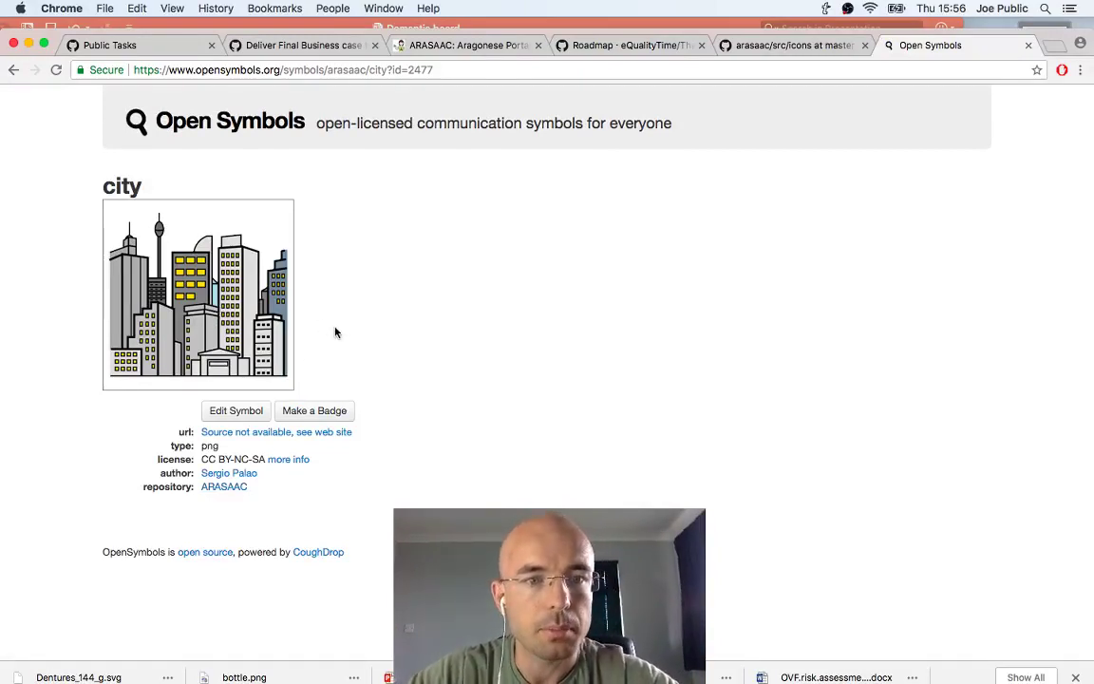
key("super+plus")
key("super+plus")
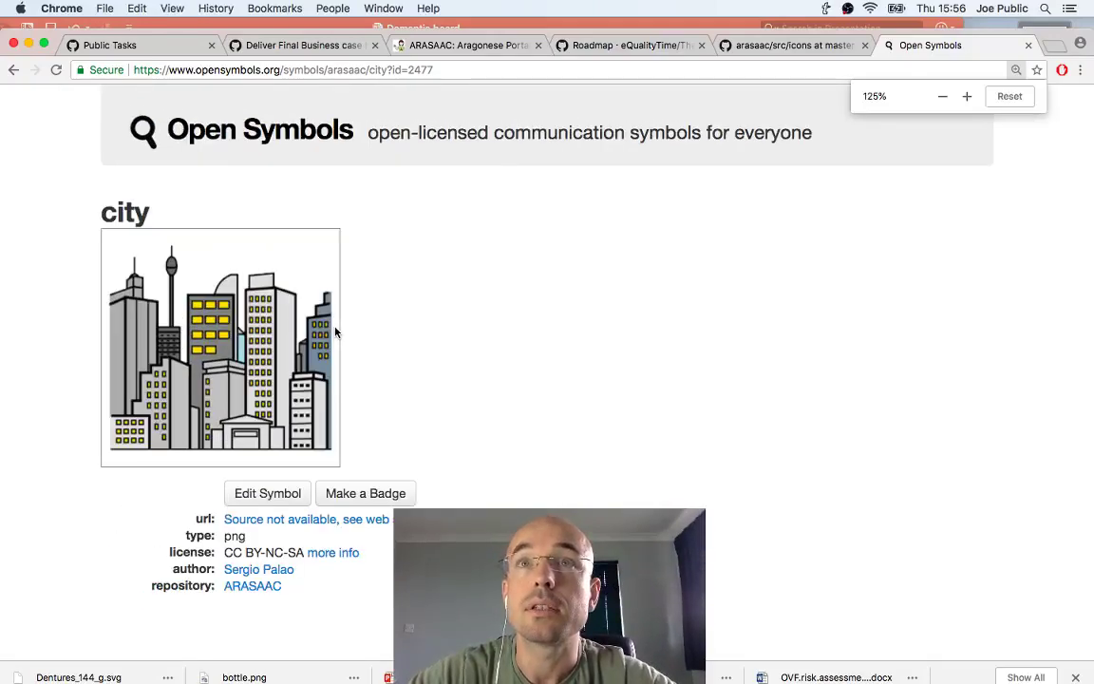
key("super+plus")
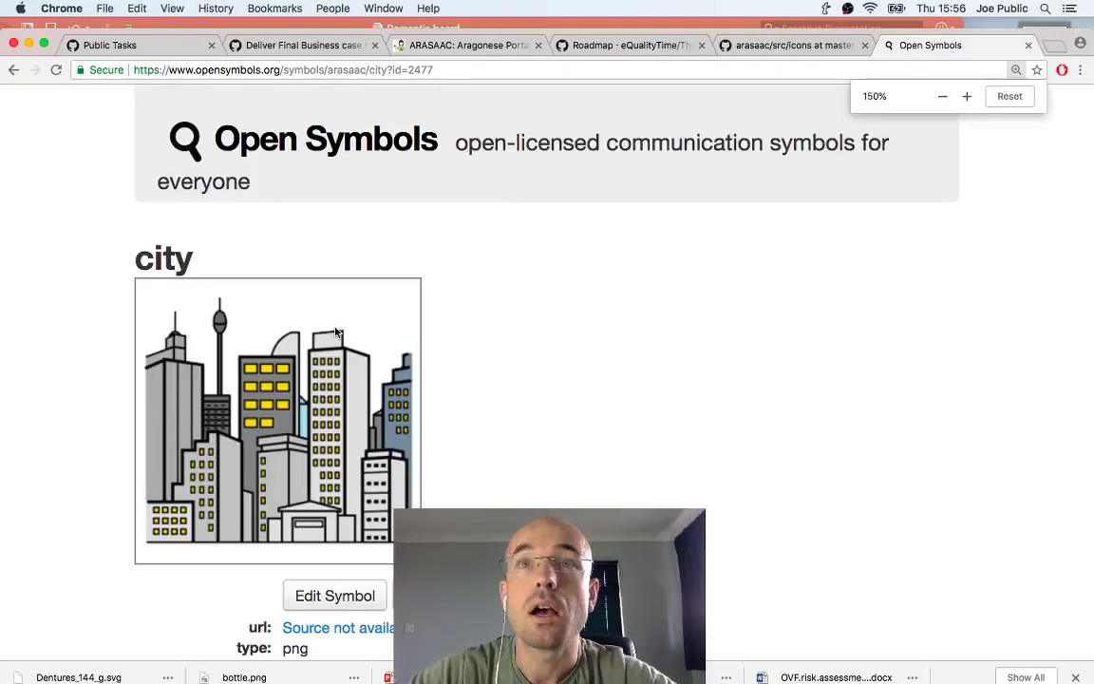
scroll(434, 403, "down", 1)
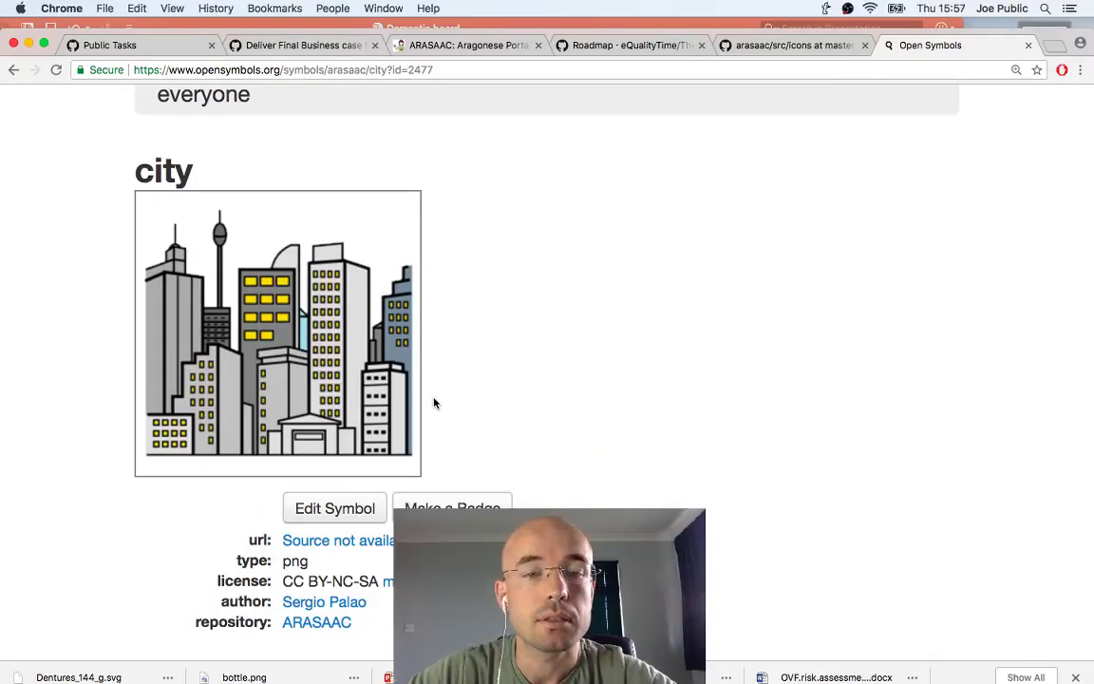
key("super+shift+4")
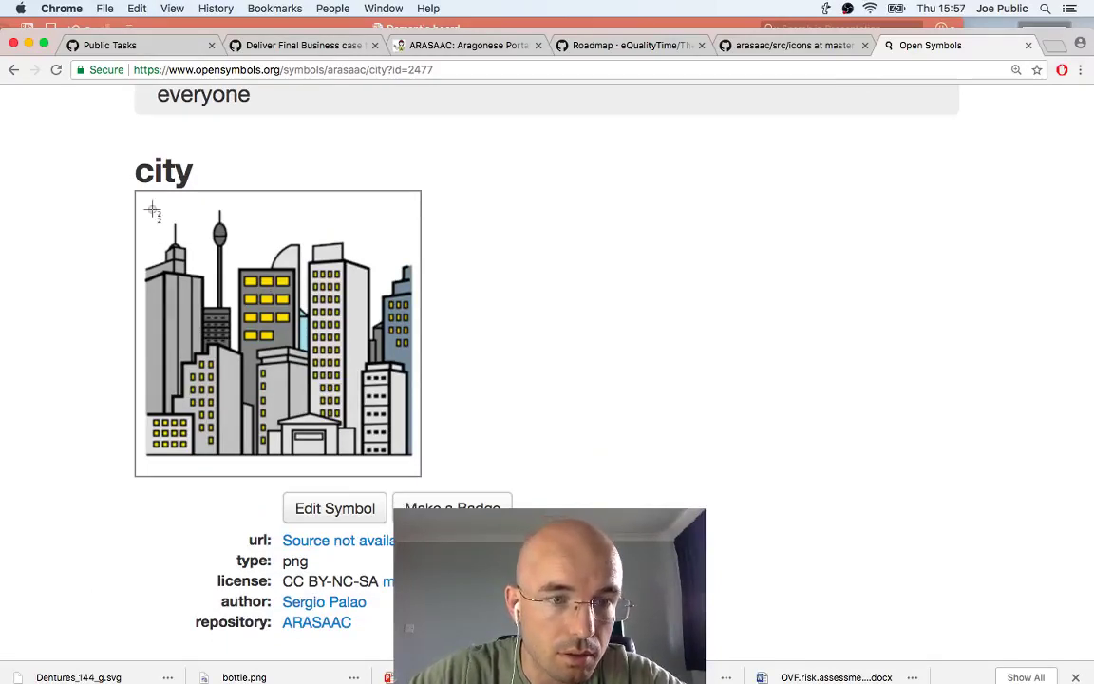
left_click_drag(152, 210, 413, 463)
Open the new city screenshot from the desktop in Paintbrush and fill its white sky with 0% opacity to make it transparent
key("F11")
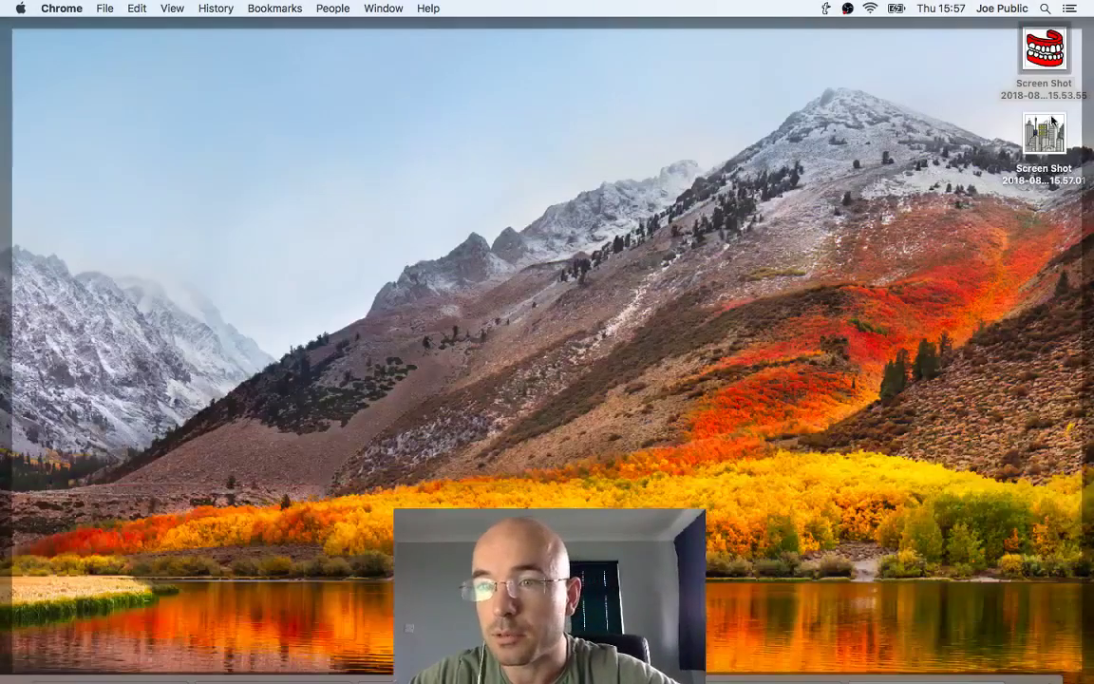
left_click(1052, 135)
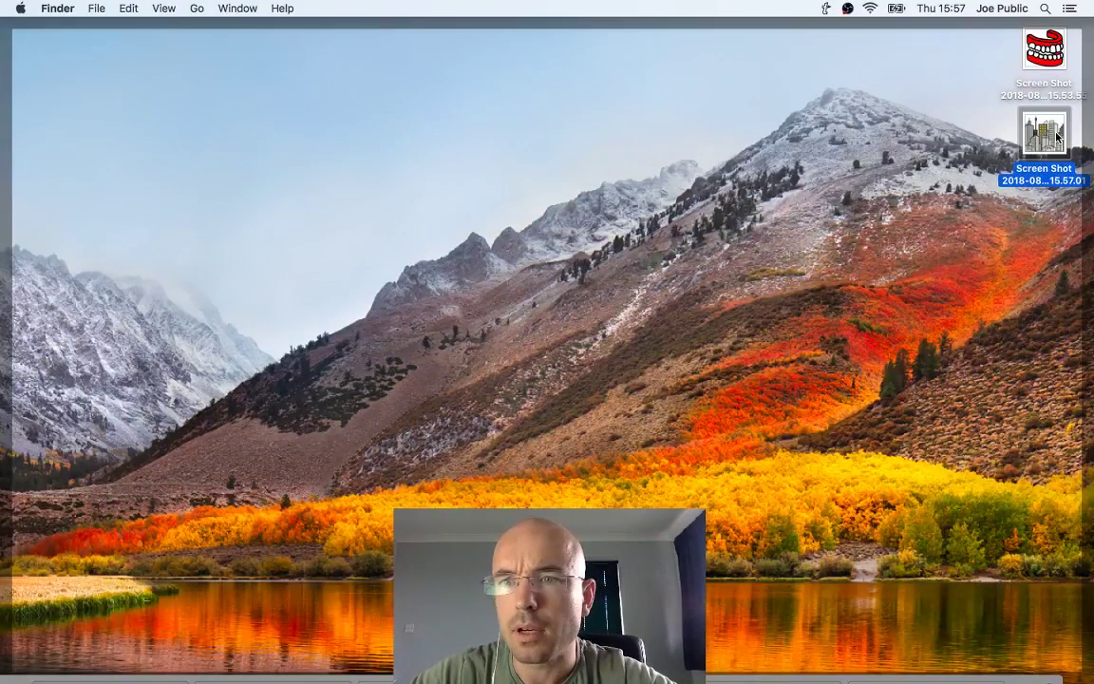
right_click(1055, 138)
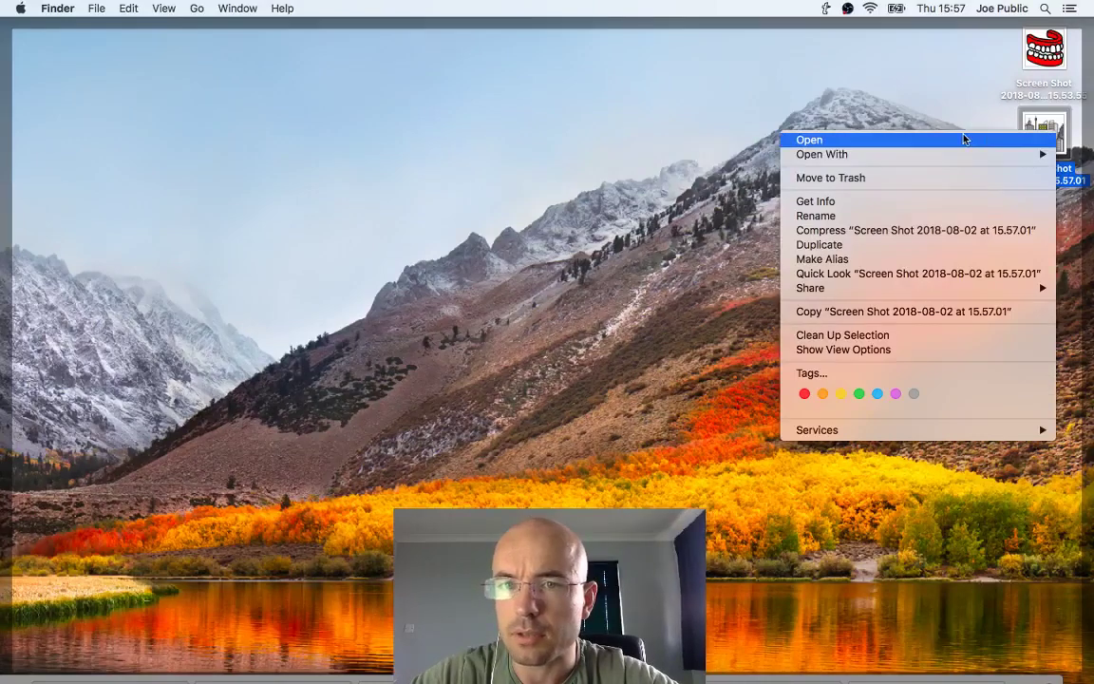
mouse_move(965, 156)
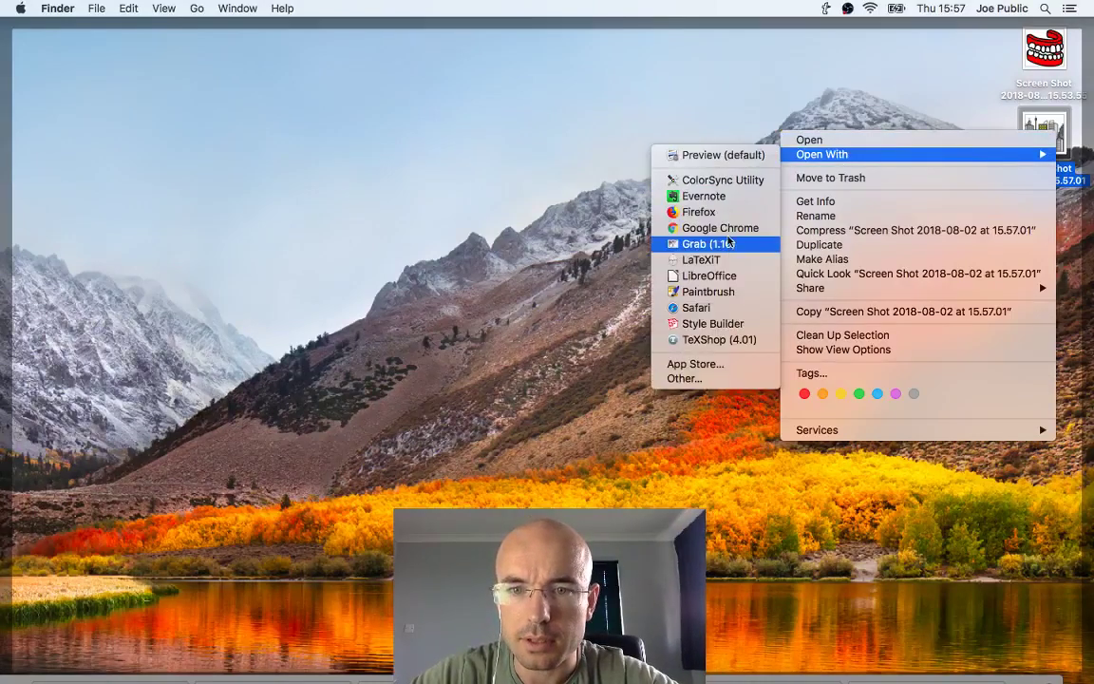
left_click(729, 292)
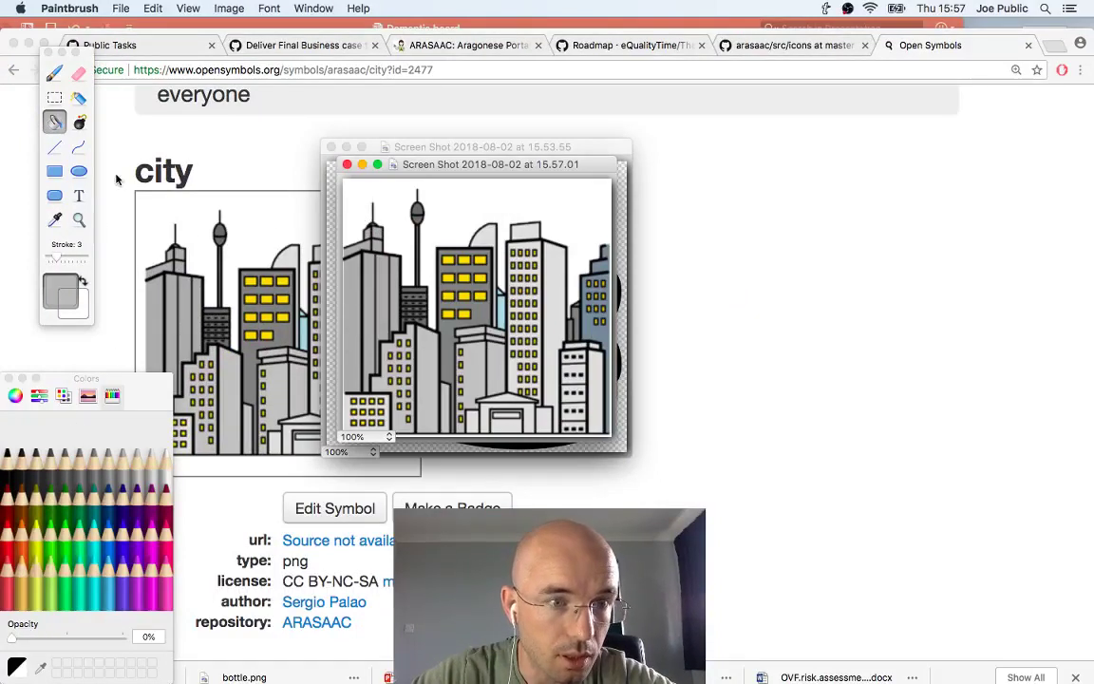
left_click(384, 198)
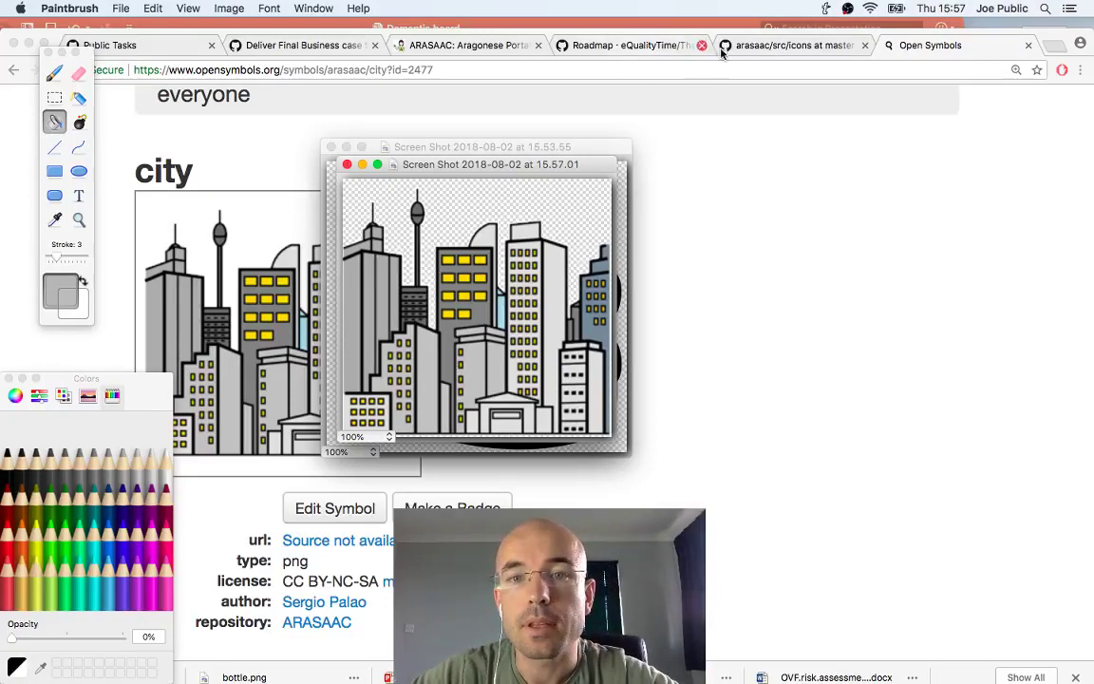
Minimise the Chrome window to uncover the Dementia board and close the edited city image in Paintbrush
left_click(832, 172)
key("super+m")
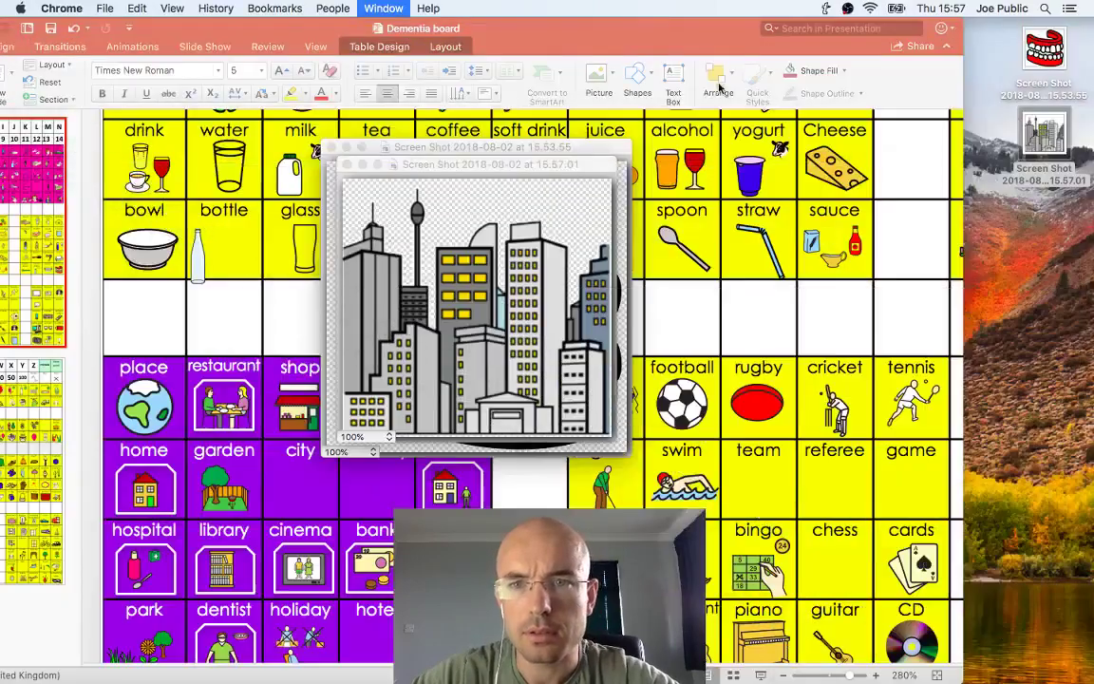
left_click(346, 164)
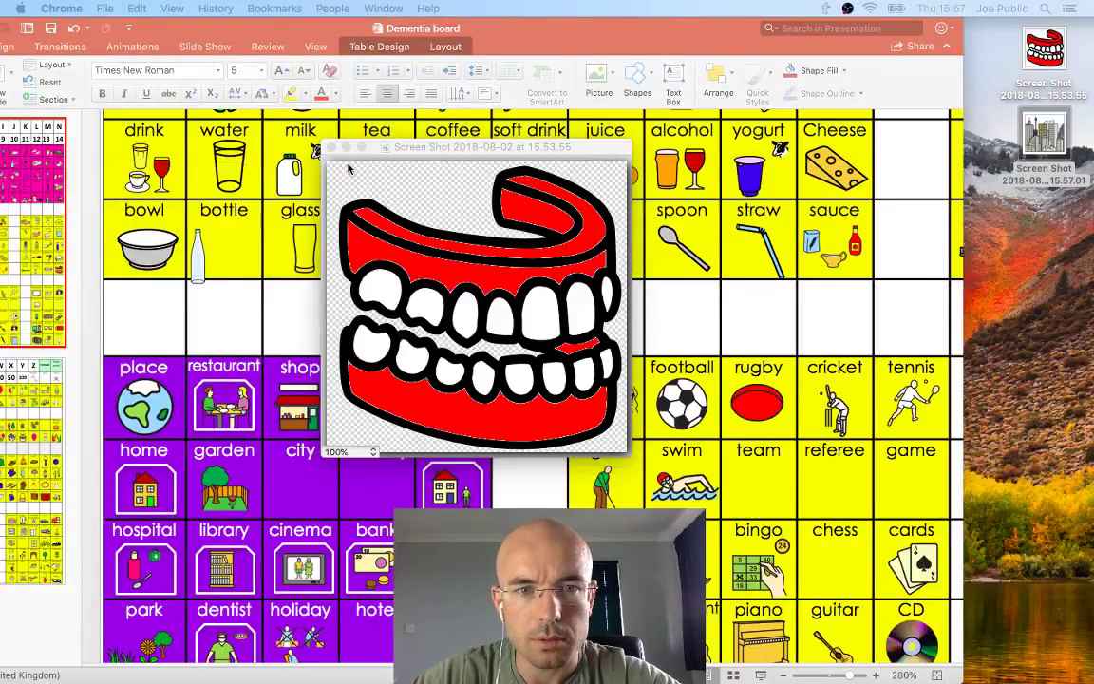
Close the dentures image in Paintbrush and insert the edited city screenshot from the desktop onto the Dementia board slide
left_click(331, 147)
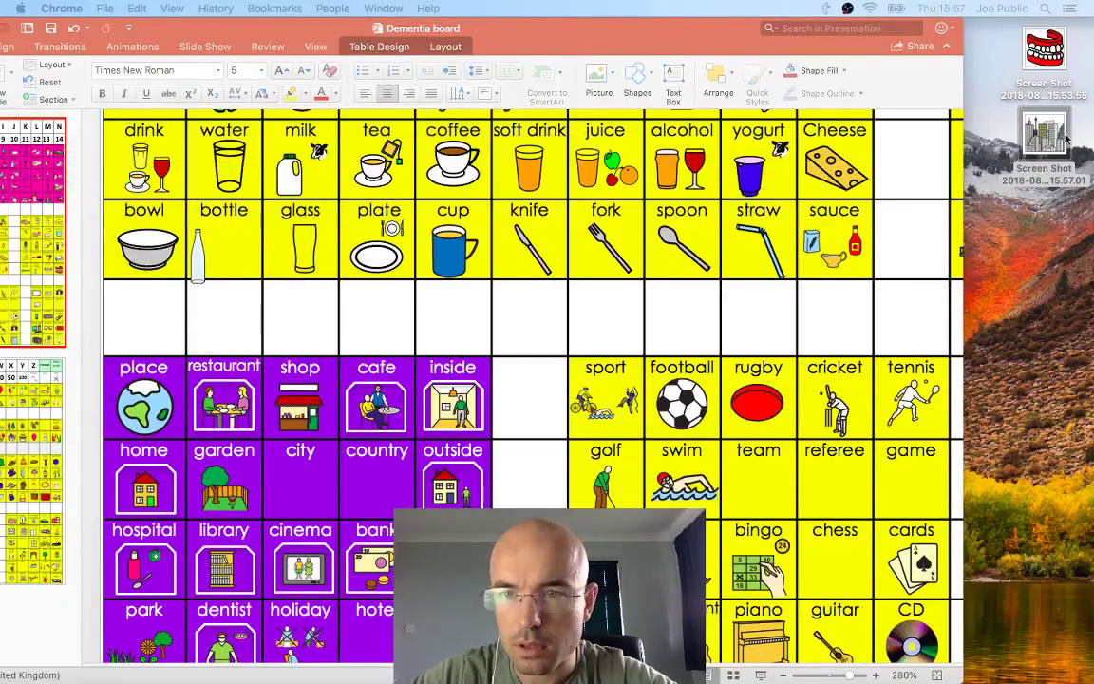
left_click_drag(1044, 137, 310, 484)
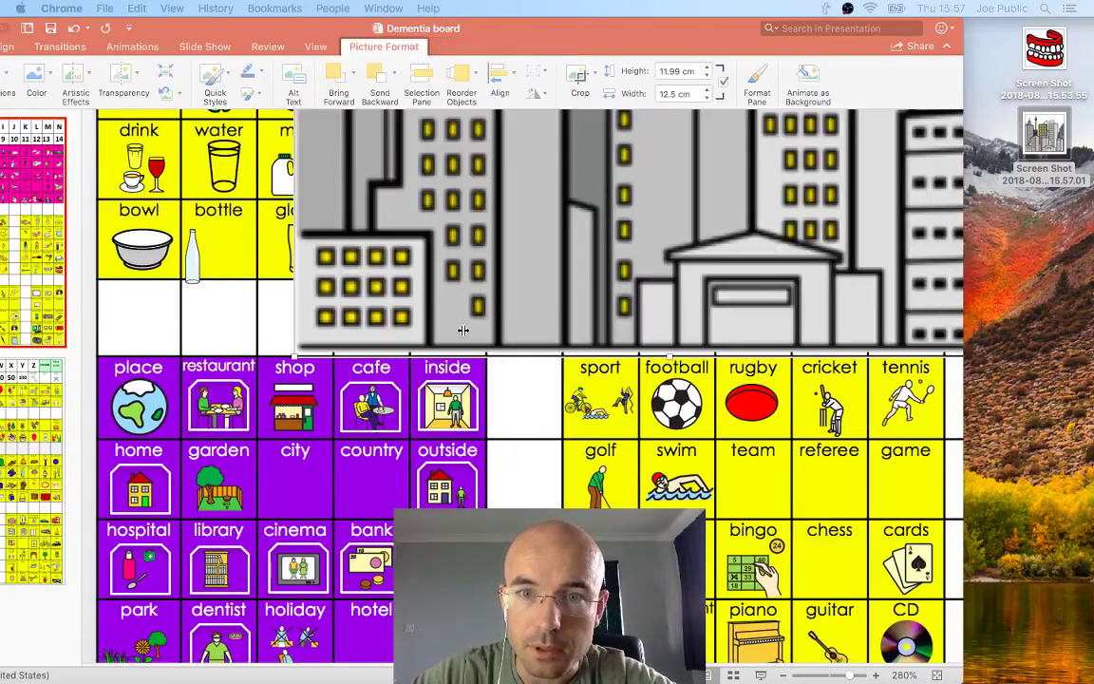
Set the inserted city picture's height to 1 cm and look for it on the board
left_click(684, 72)
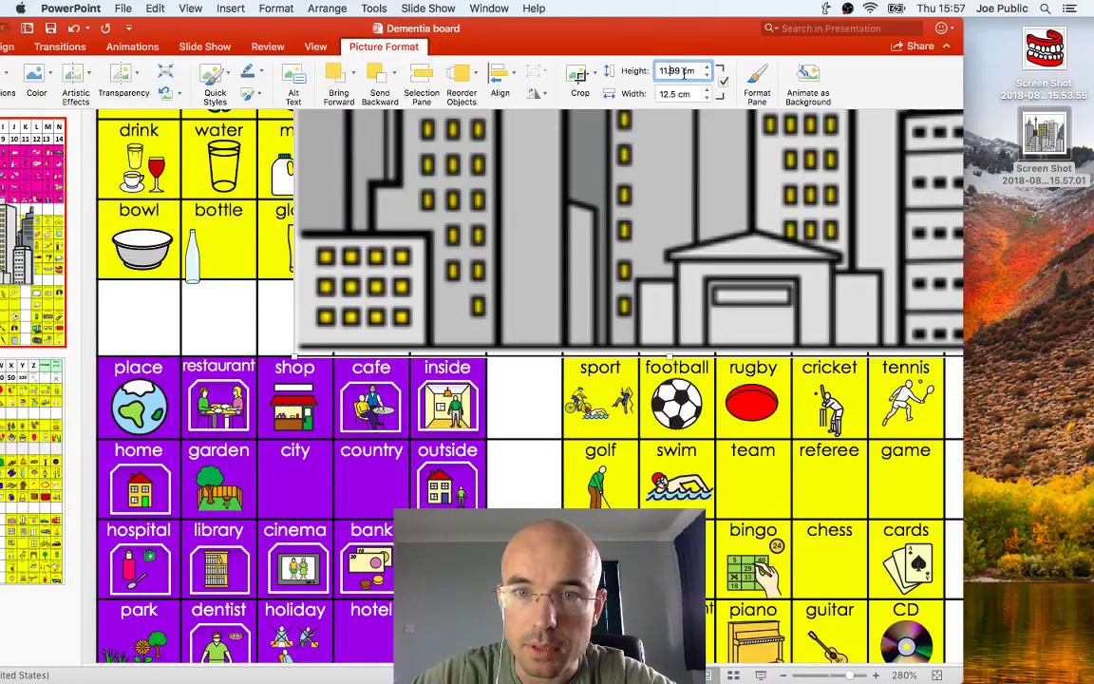
key("BackSpace")
key("BackSpace")
key("BackSpace")
key("BackSpace")
key("BackSpace")
key("BackSpace")
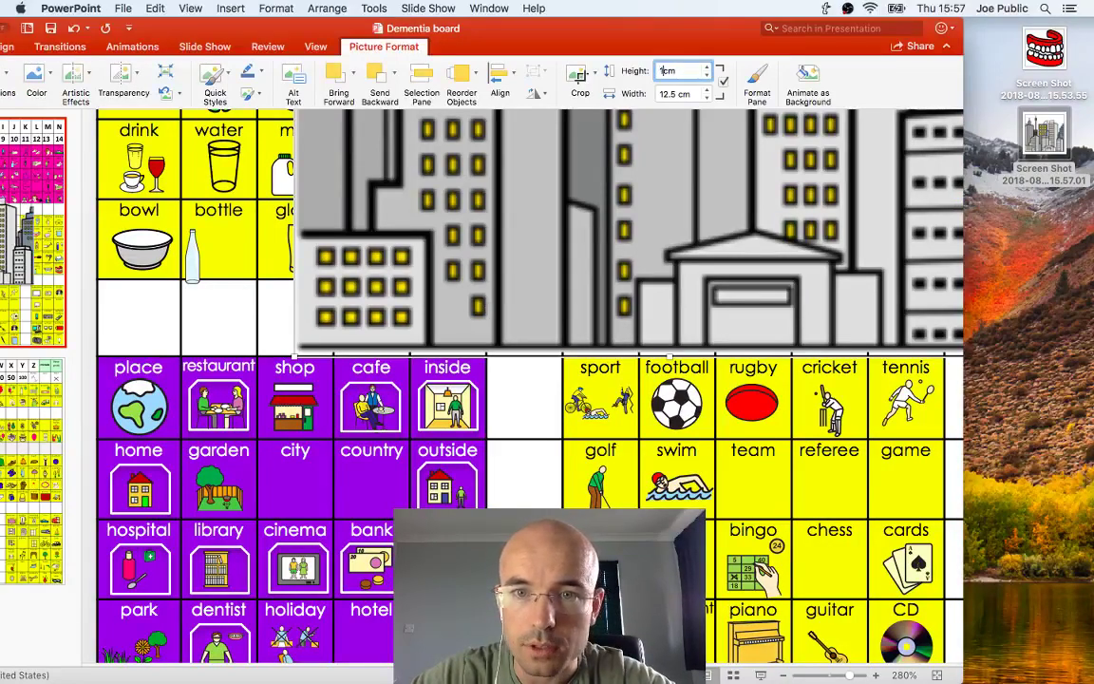
key("Return")
scroll(618, 245, "up", 6)
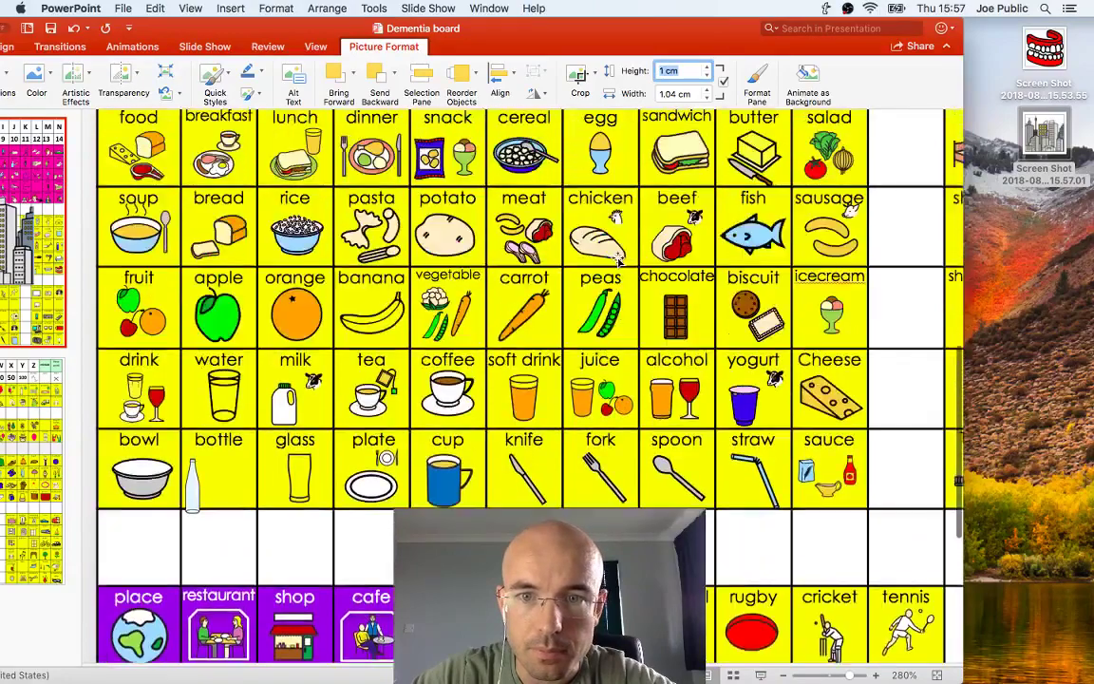
scroll(617, 262, "down", 5)
scroll(617, 262, "right", 1)
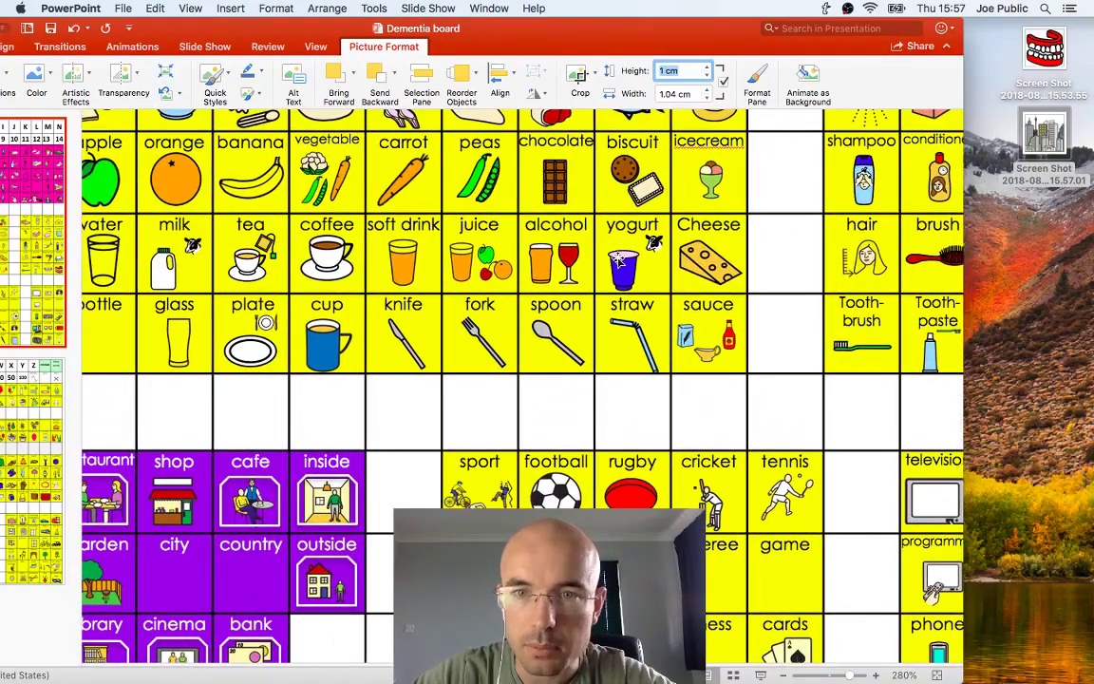
Set the city picture's height to 5 cm and move it down so its lower-left corner sits in the purple "city" cell
left_click(670, 71)
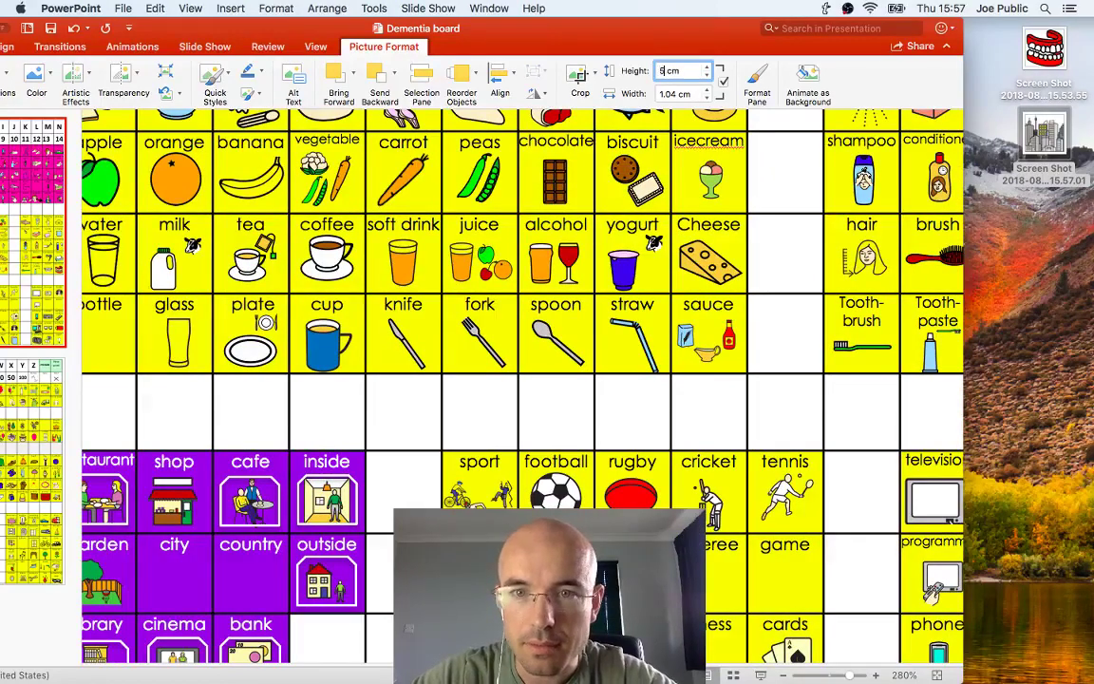
key("Return")
scroll(622, 351, "up", 5)
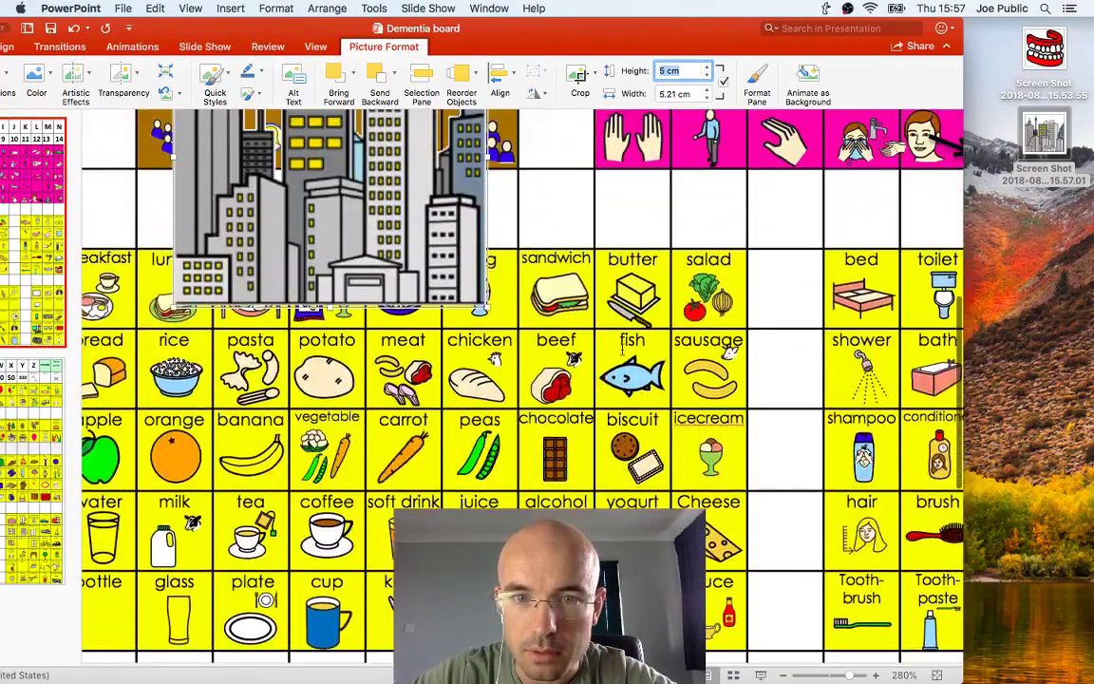
scroll(621, 352, "up", 1)
left_click_drag(385, 204, 359, 616)
scroll(381, 323, "down", 6)
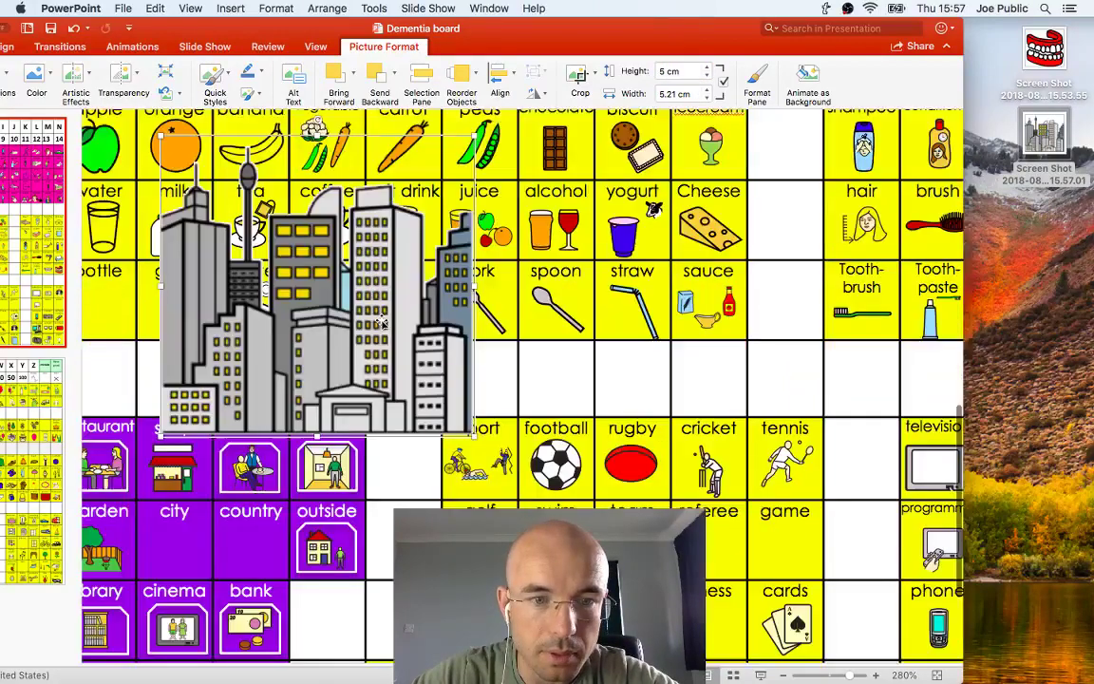
left_click_drag(380, 322, 236, 442)
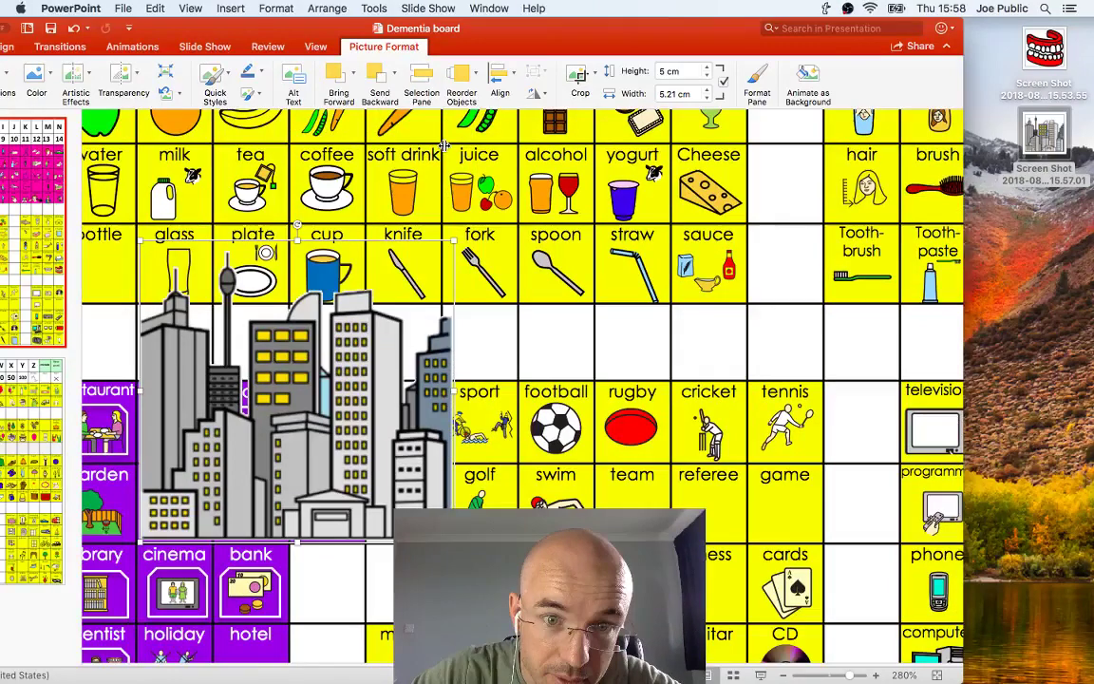
Shrink the city picture proportionally so it fits inside the "city" cell below the label, and deselect it
left_click_drag(454, 239, 205, 492)
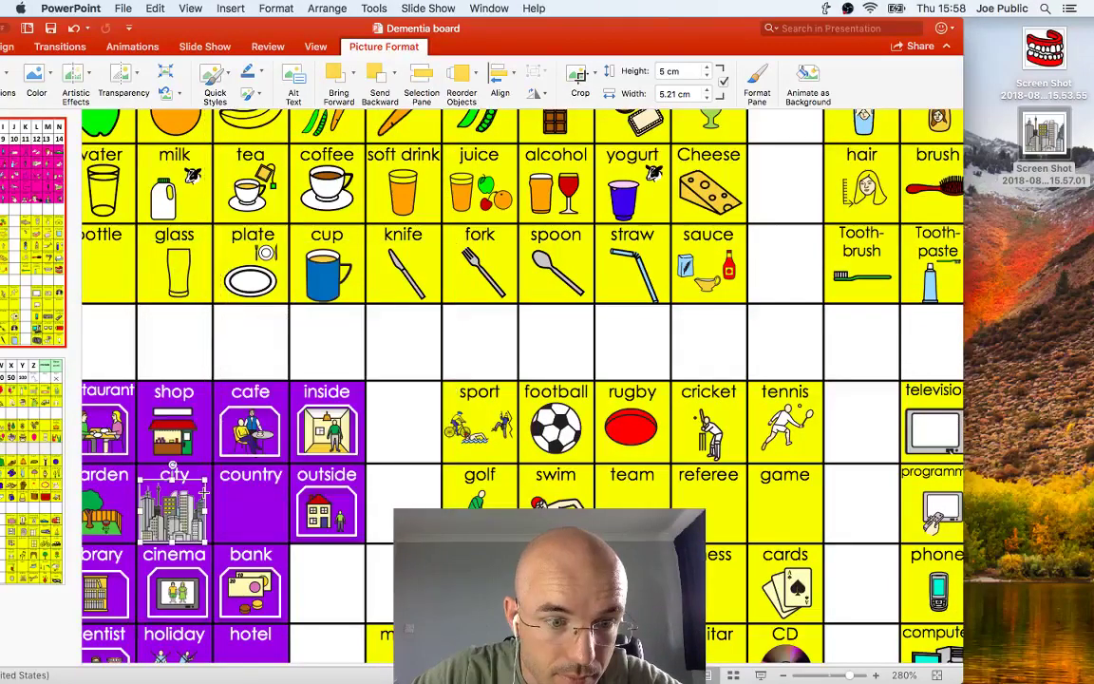
left_click(408, 448)
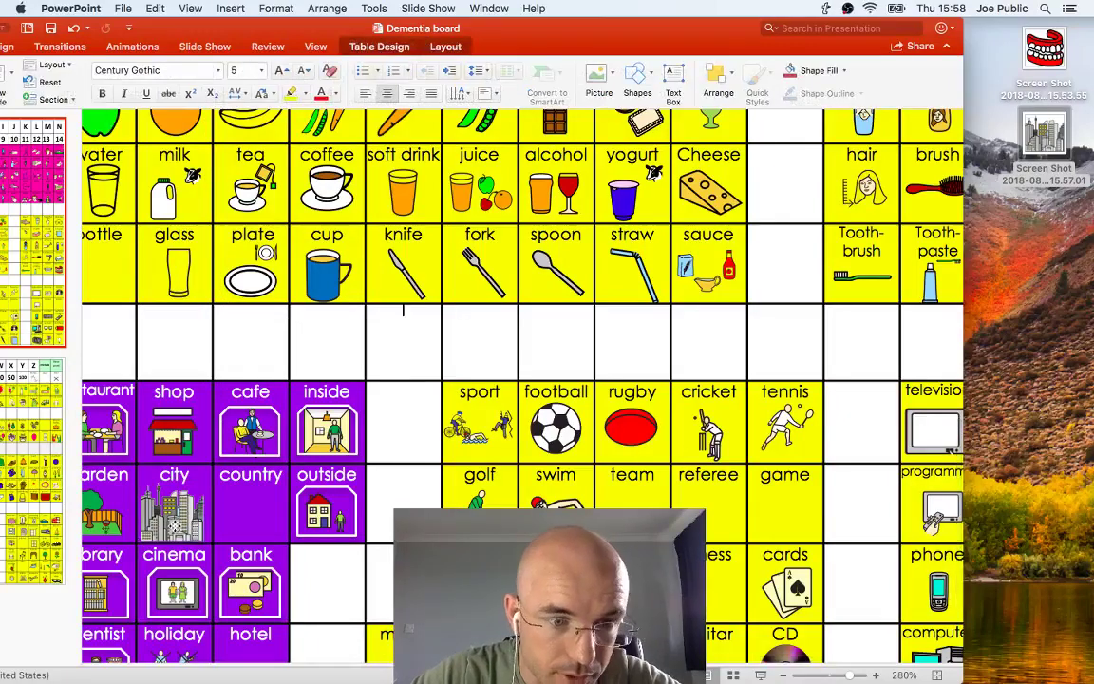
left_click(211, 521)
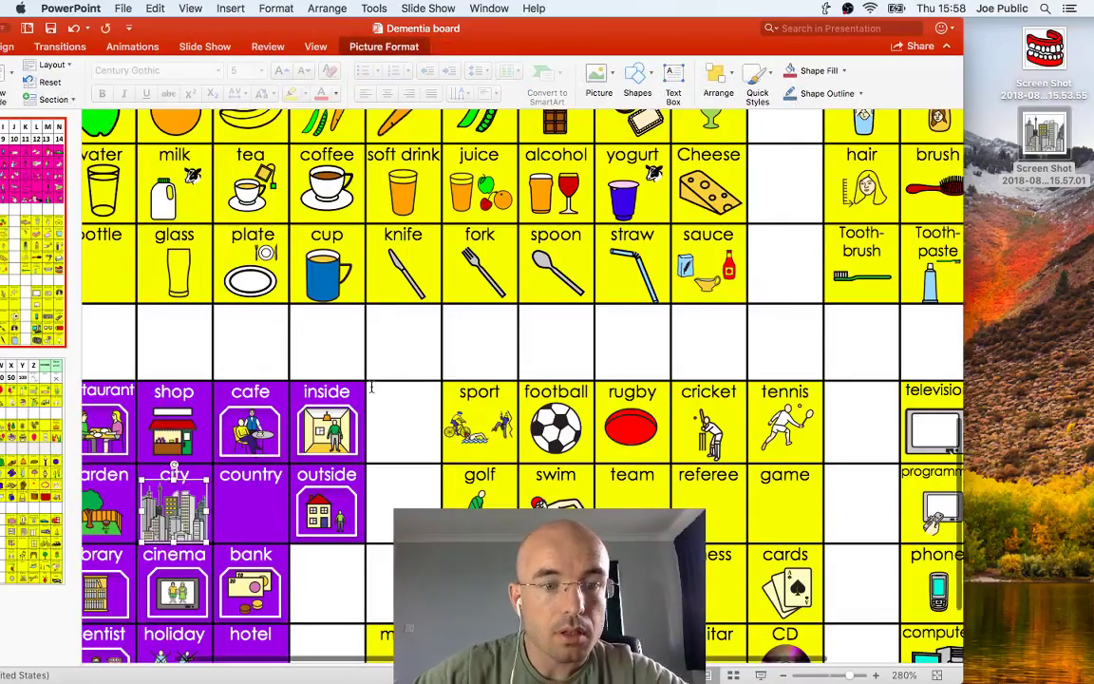
left_click(371, 388)
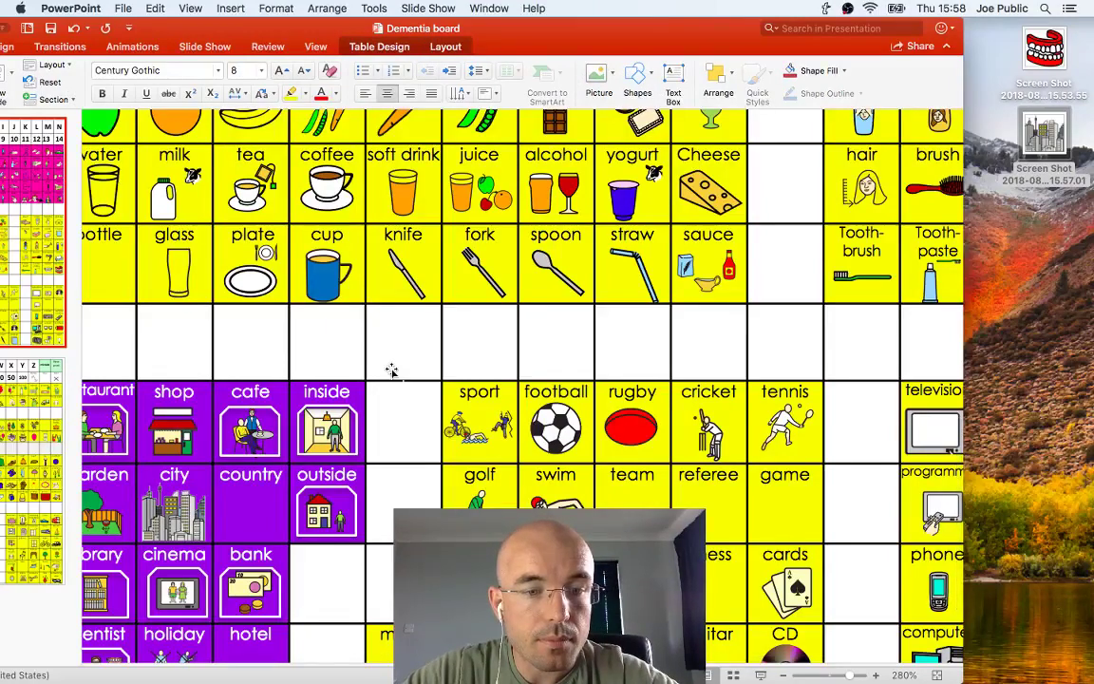
Save the Dementia board presentation and switch back to the Chrome window with the Open Symbols city page
key("super+s")
key("super+Tab")
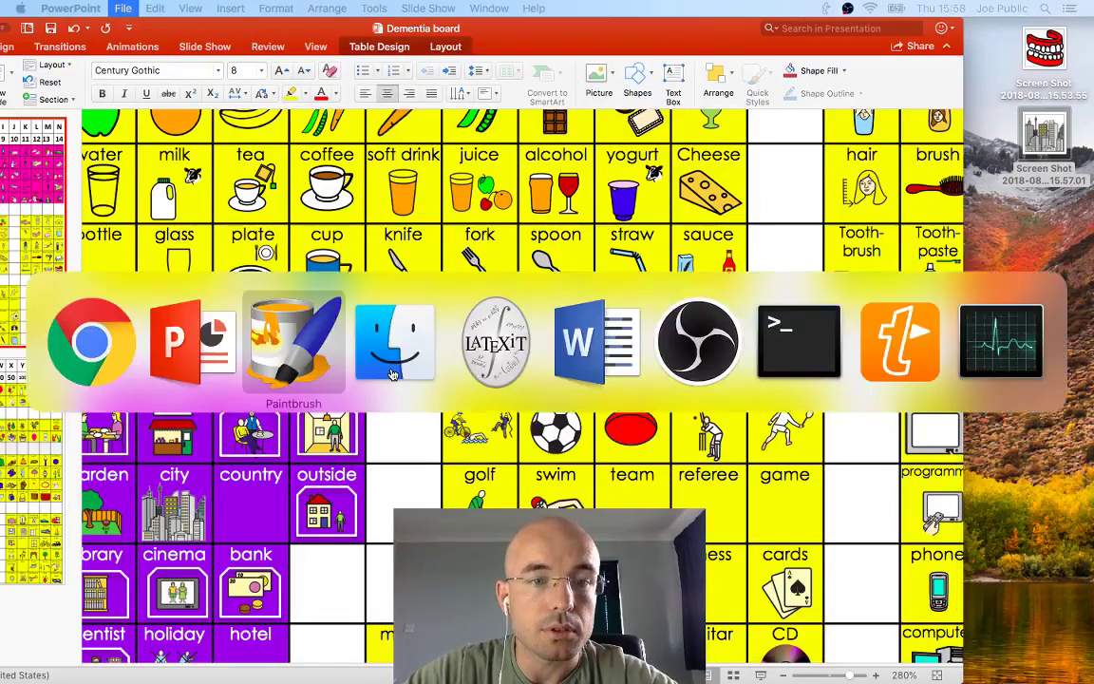
key("super+Tab")
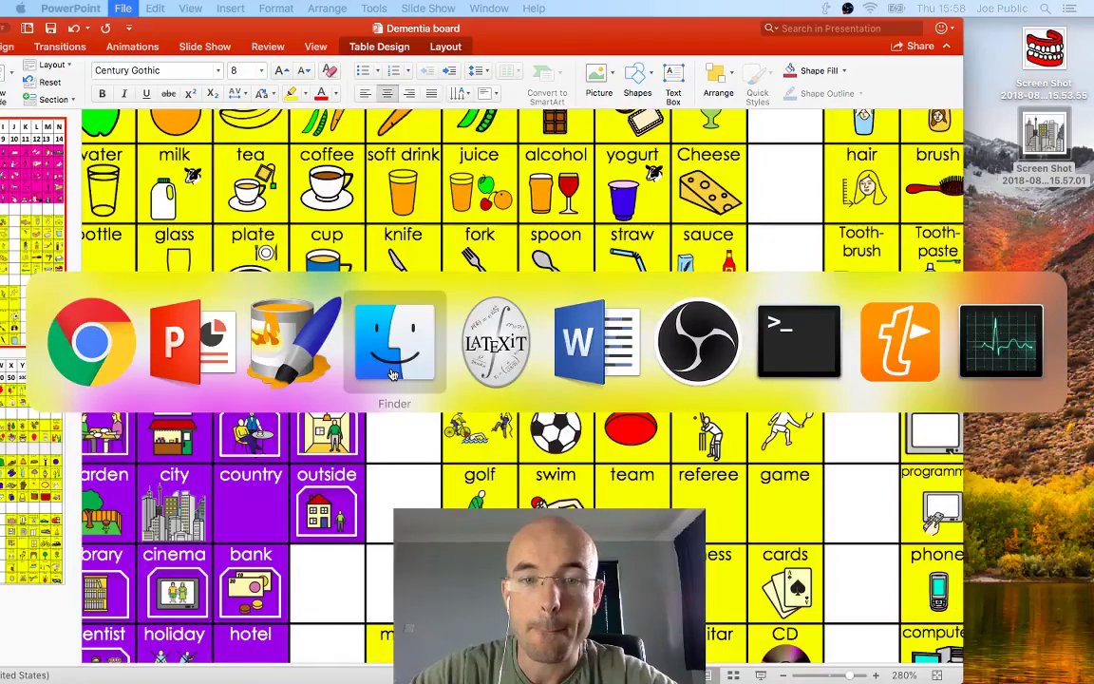
key("super+shift+Tab")
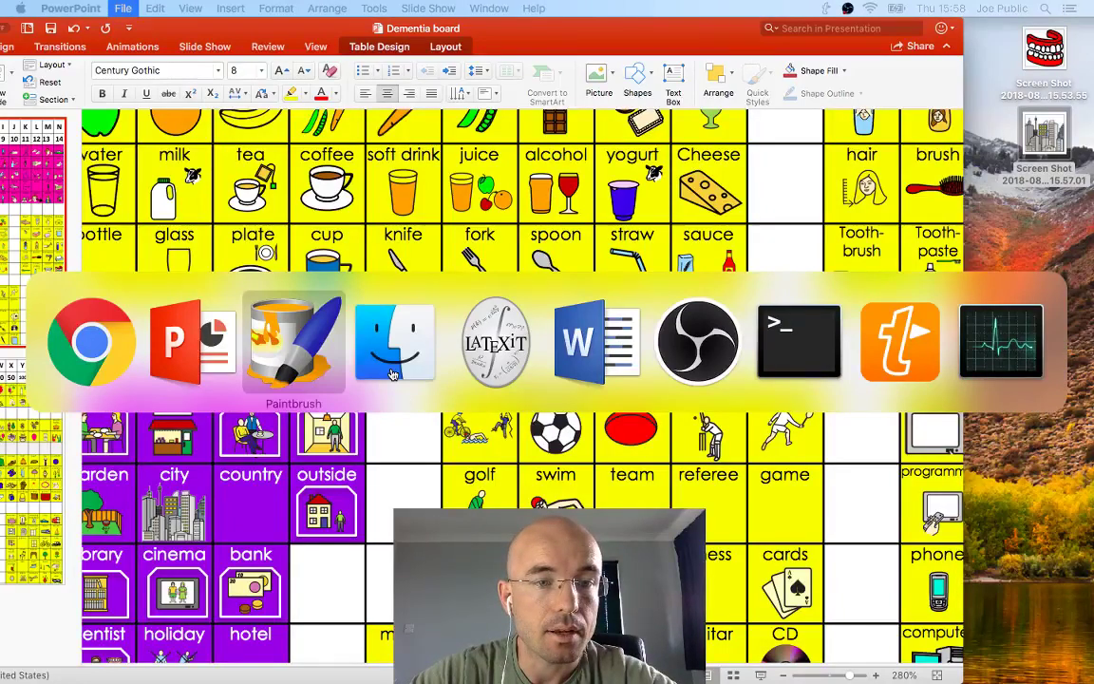
key("Escape")
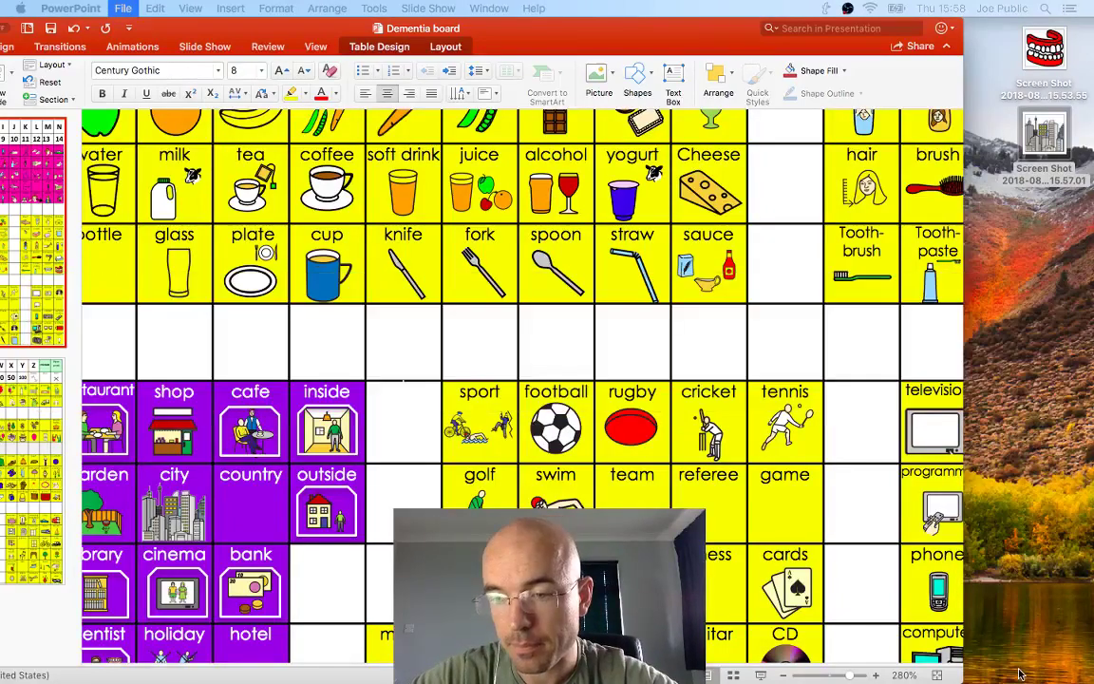
left_click(1014, 661)
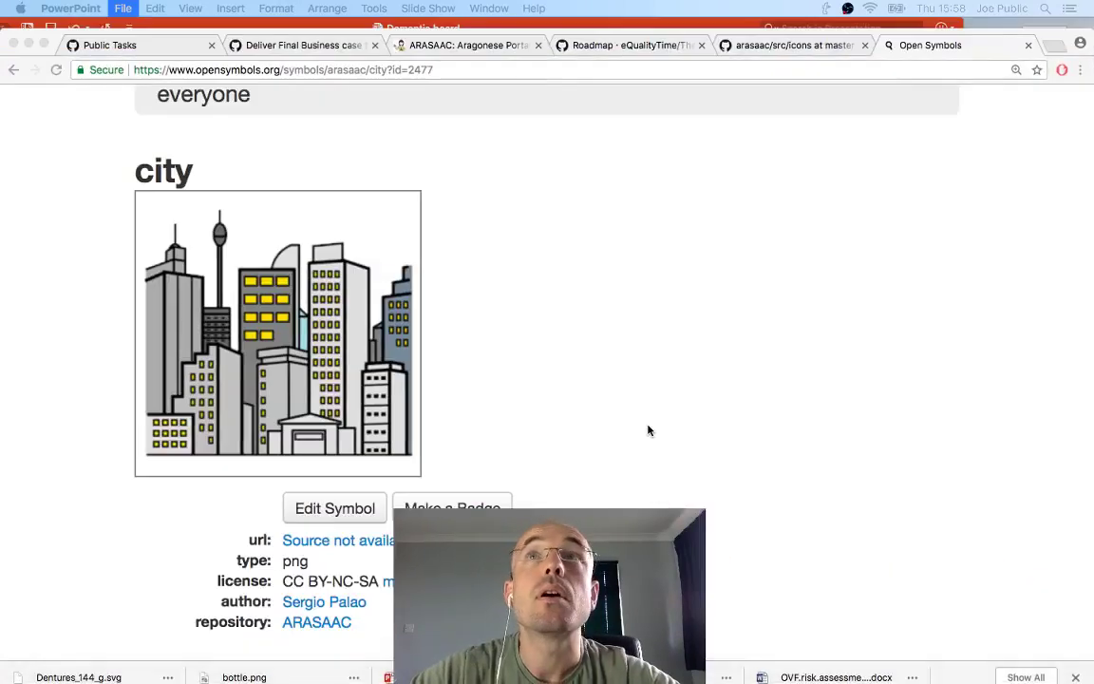
Return from the city symbol to the symbol search and search for "country"
scroll(342, 178, "up", 3)
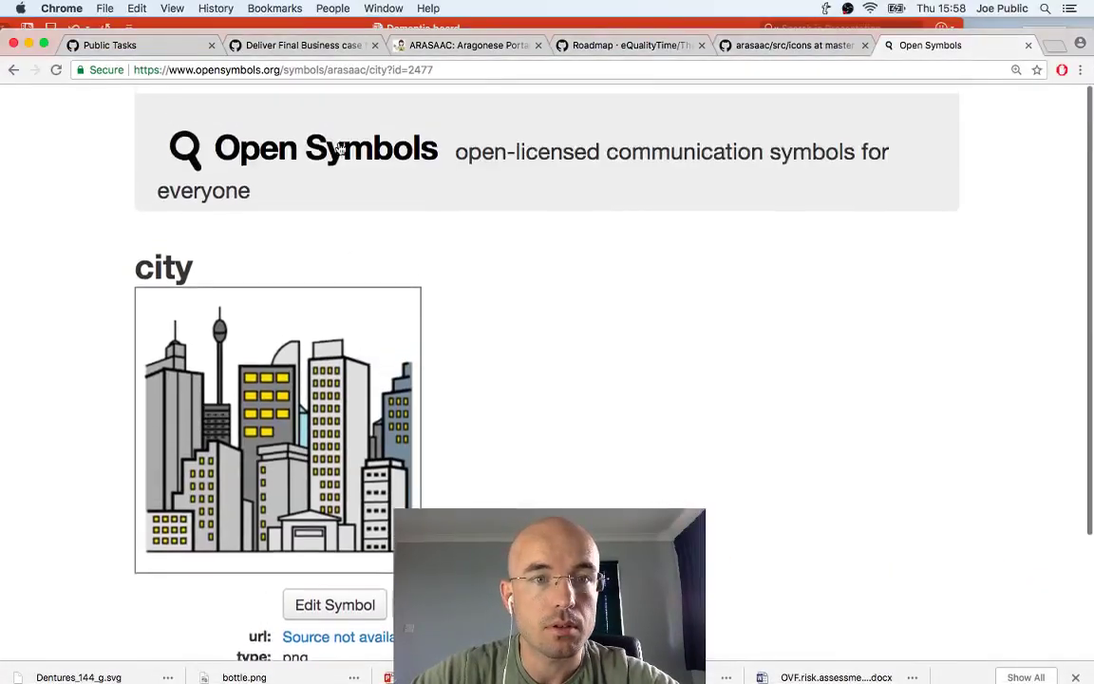
left_click(13, 69)
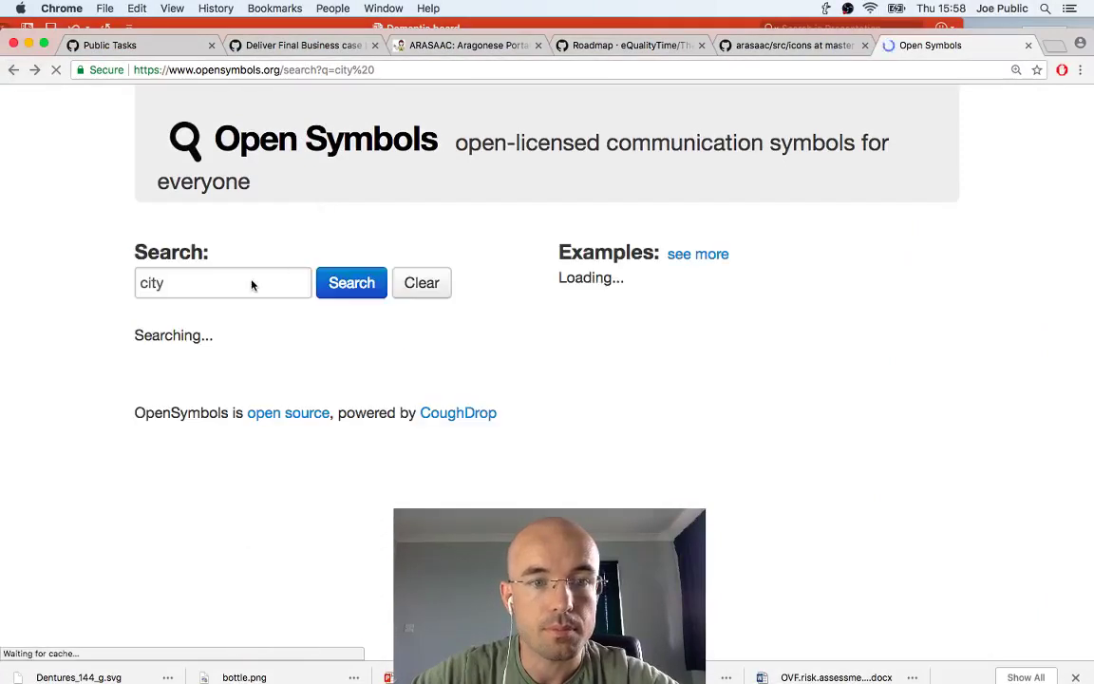
left_click(251, 284)
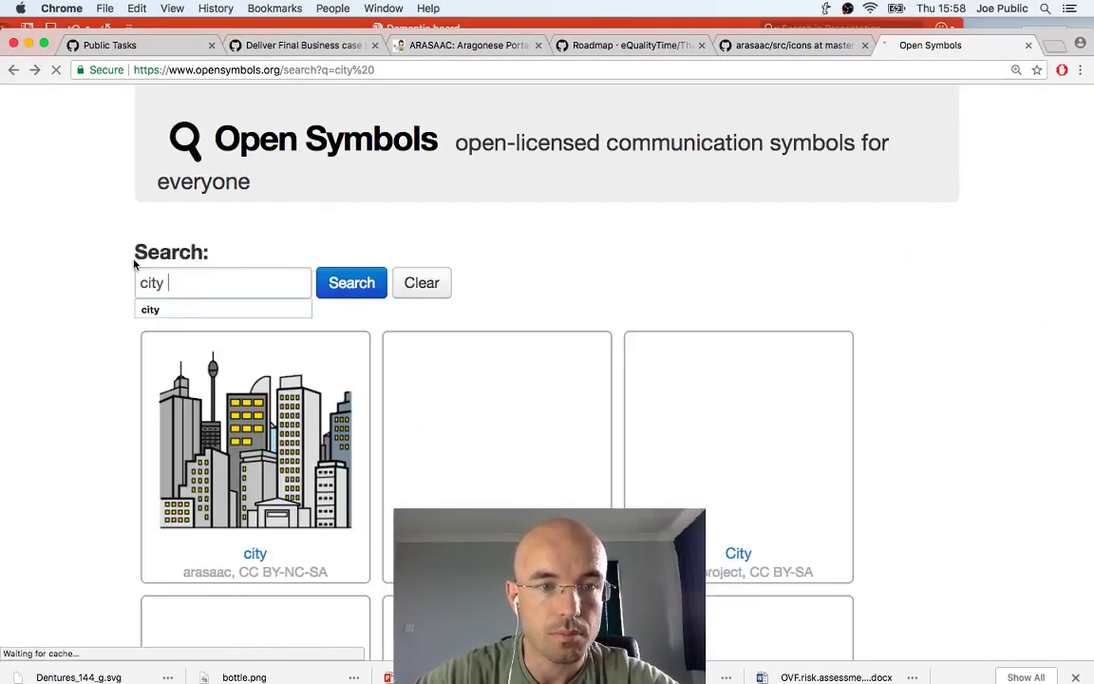
key("BackSpace")
key("BackSpace")
key("BackSpace")
key("BackSpace")
key("BackSpace")
type("country")
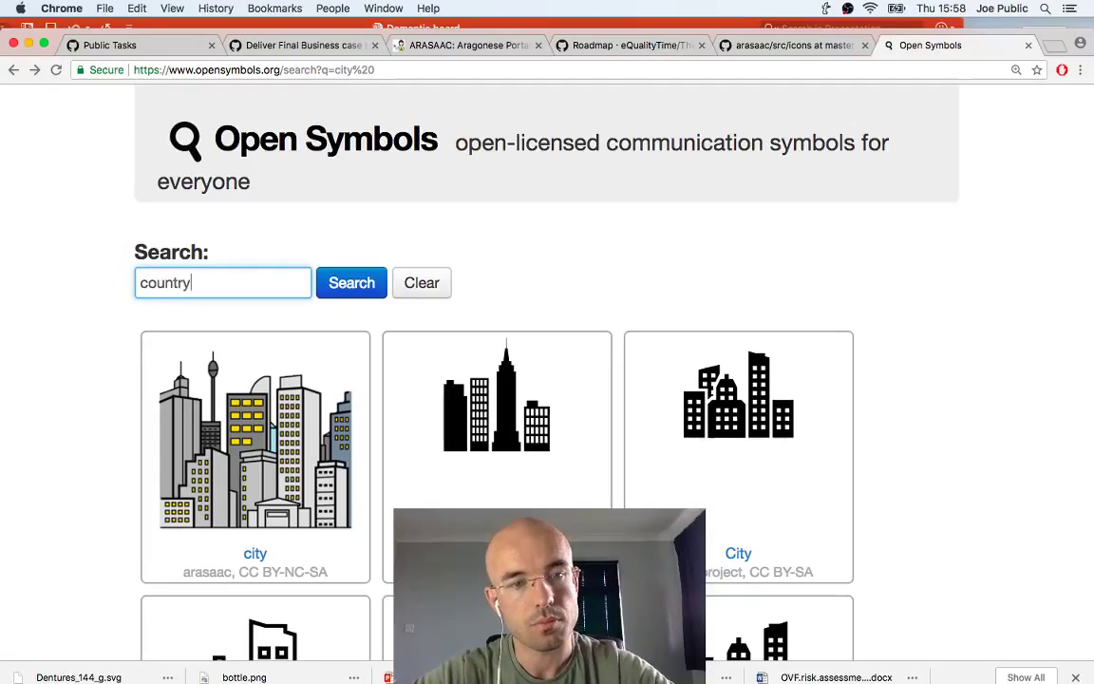
key("Return")
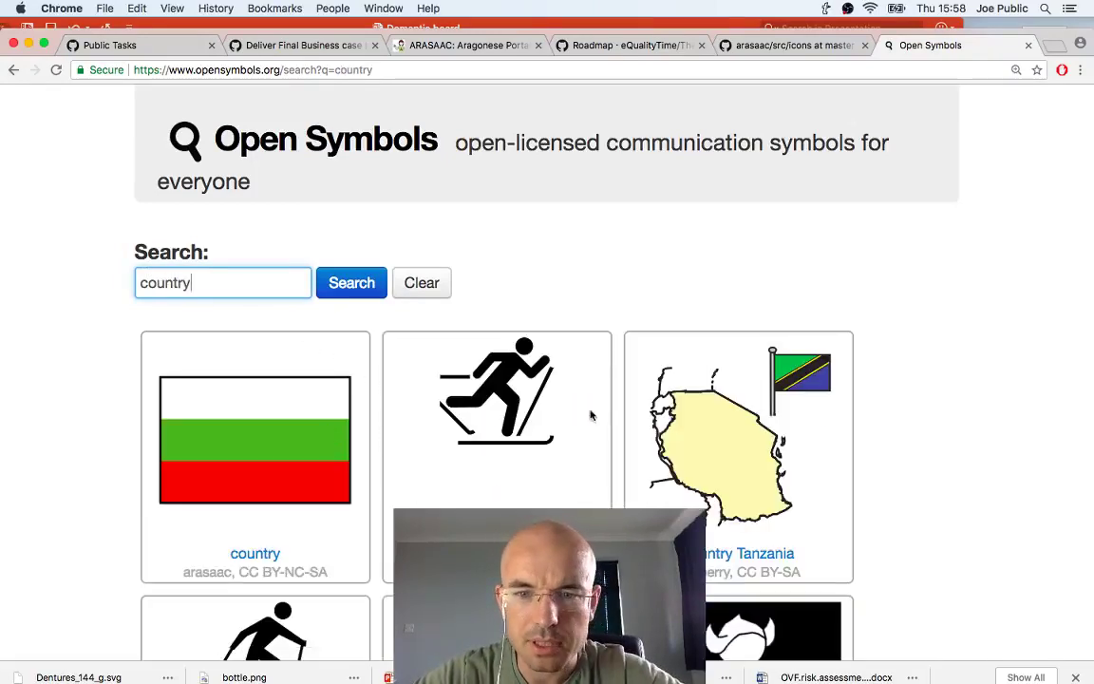
Look through the "country" search results for a symbol that shows rural land
scroll(665, 408, "down", 10)
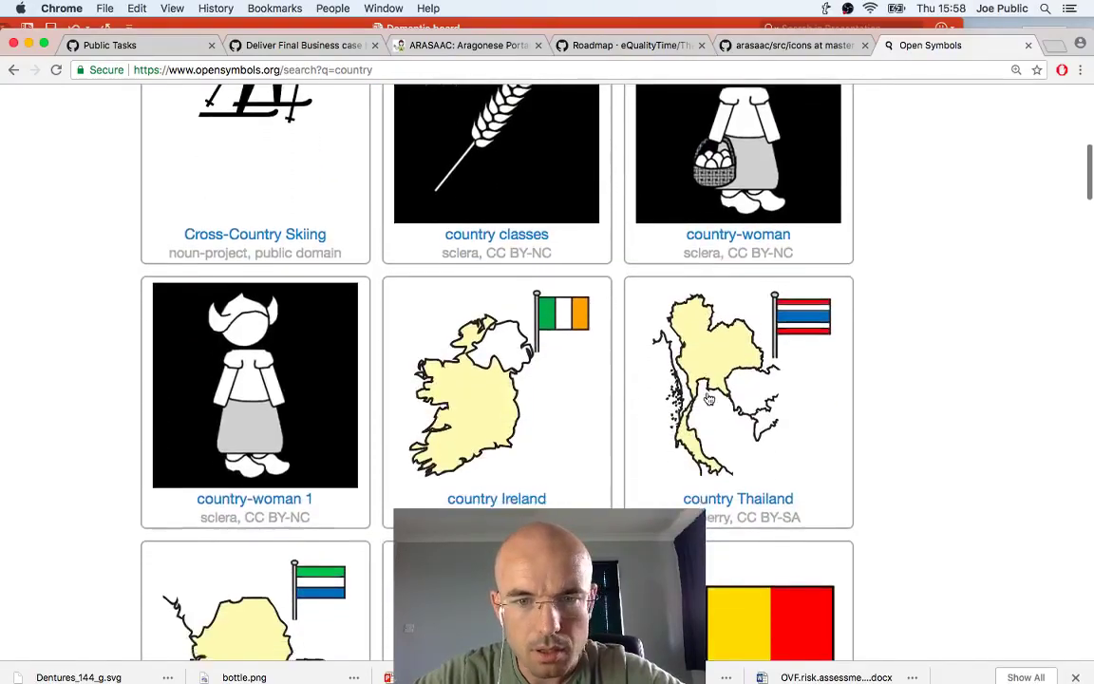
scroll(708, 399, "down", 10)
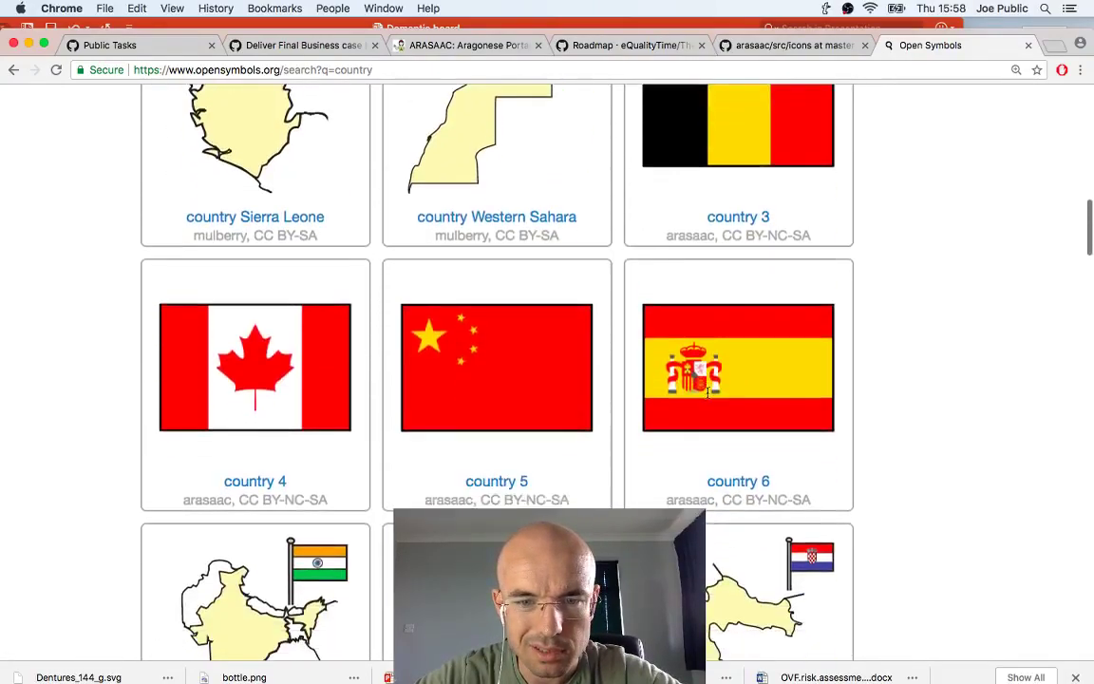
scroll(708, 399, "down", 15)
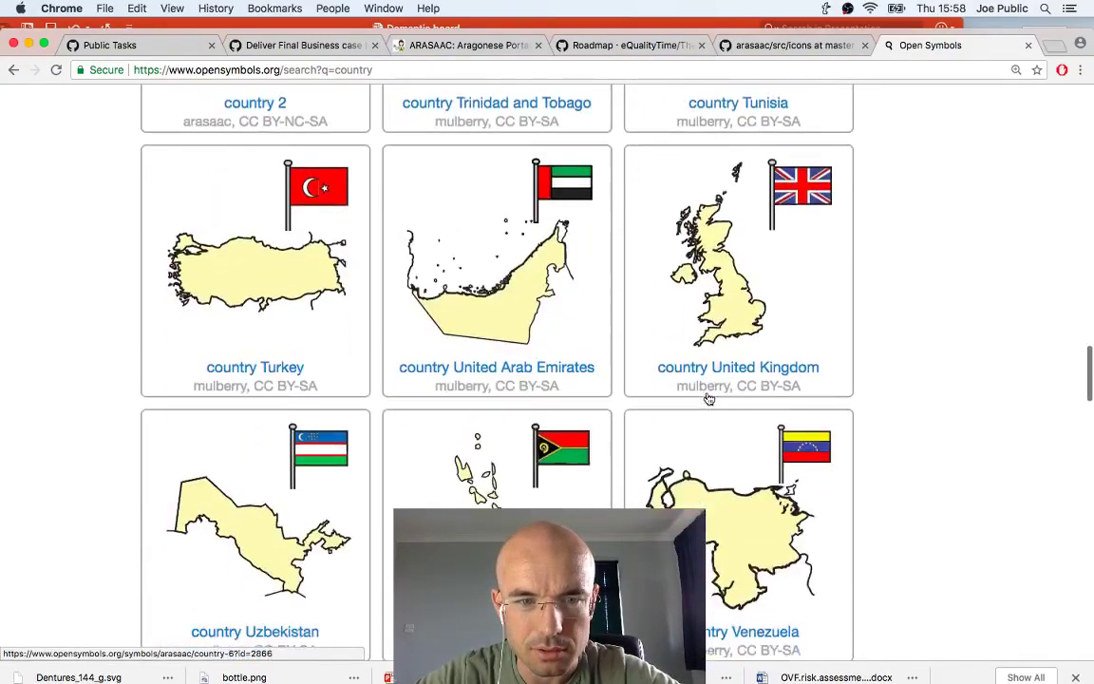
scroll(708, 399, "down", 8)
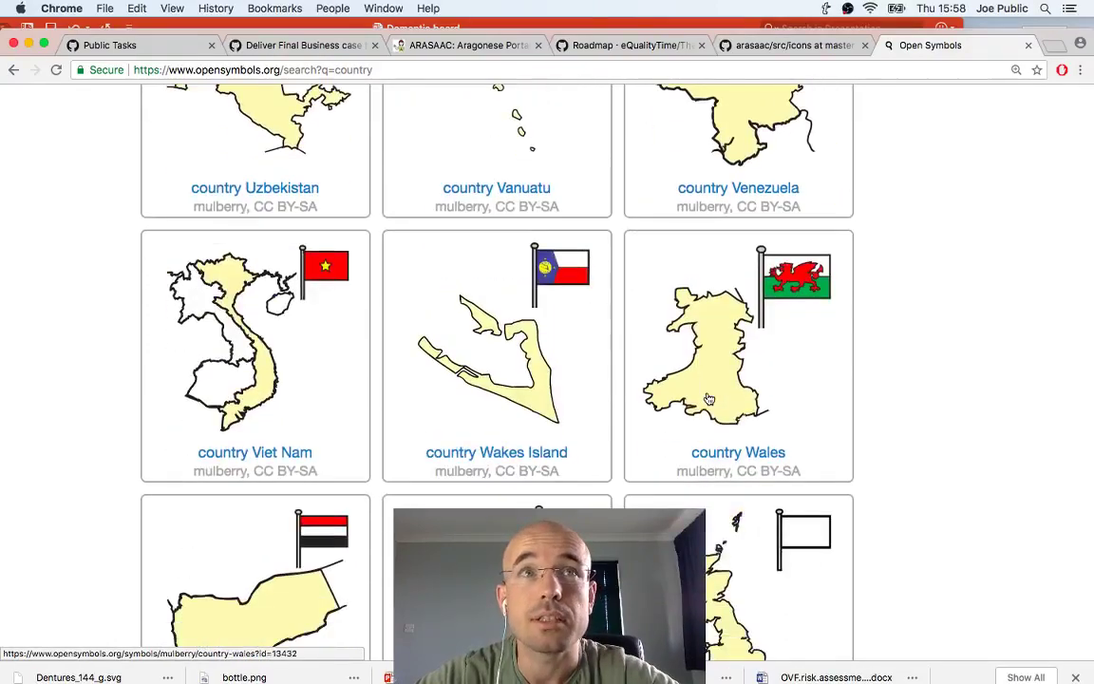
scroll(708, 399, "down", 20)
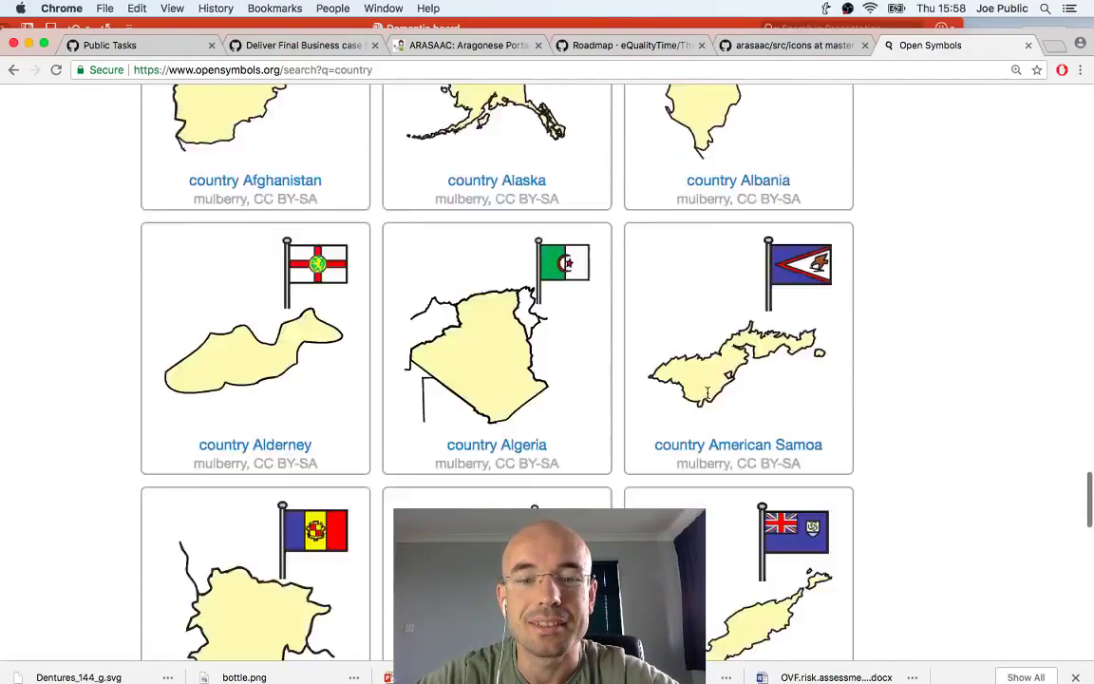
scroll(708, 399, "down", 4)
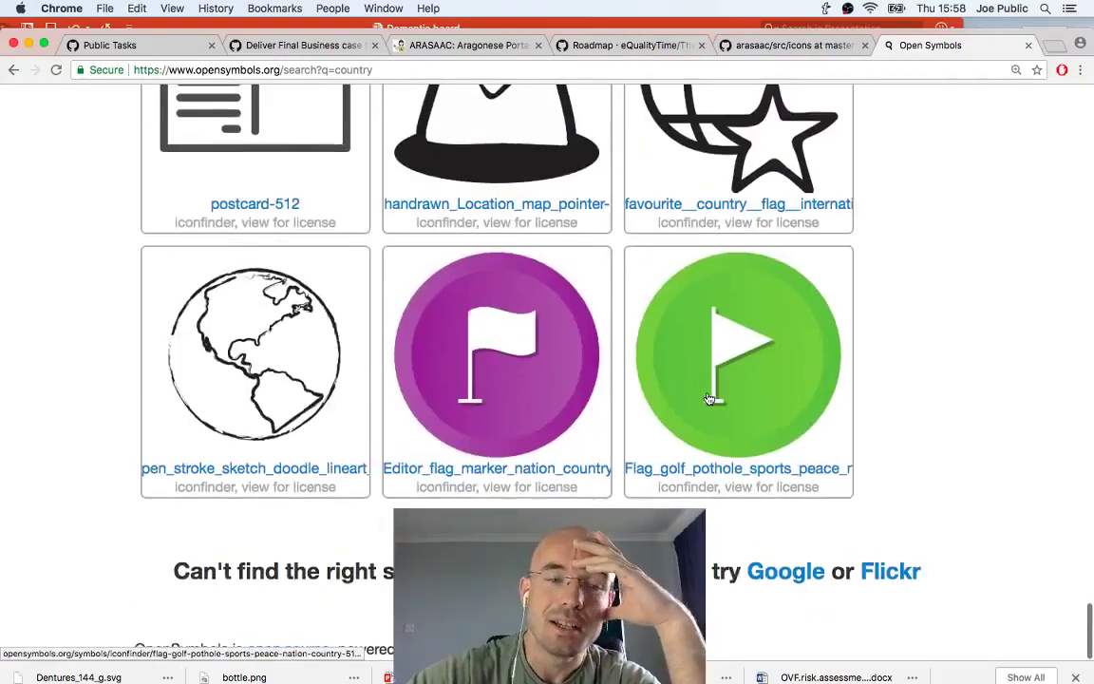
scroll(709, 399, "up", 10)
scroll(708, 399, "up", 20)
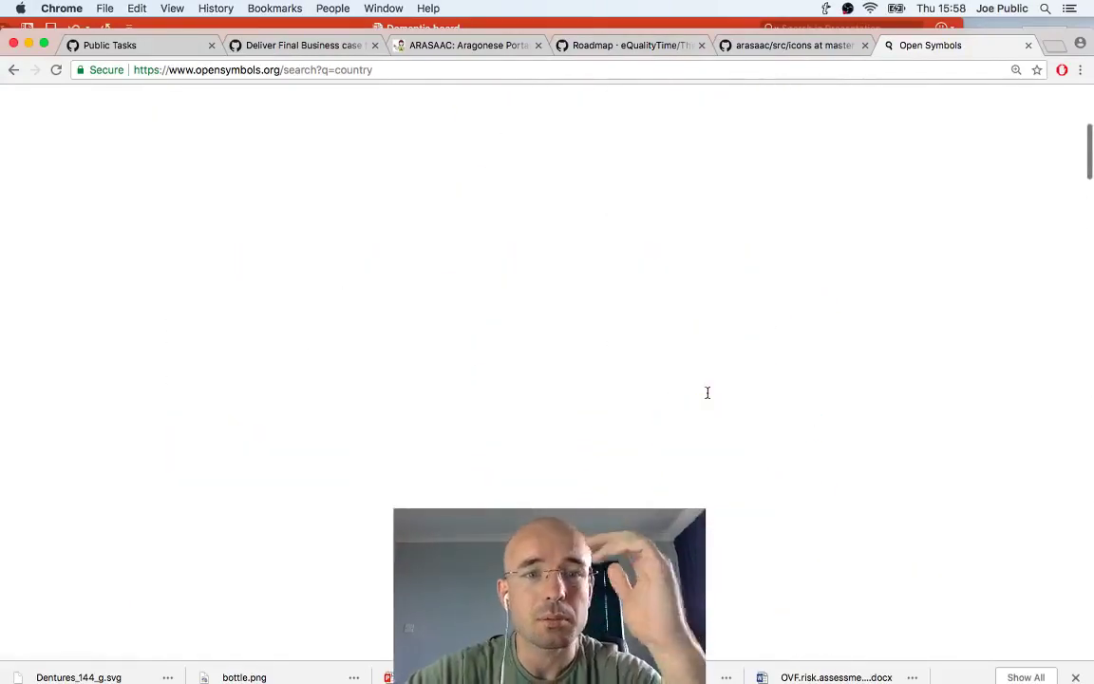
Extend the search term to "countryside" and run the symbol search again
type("sid")
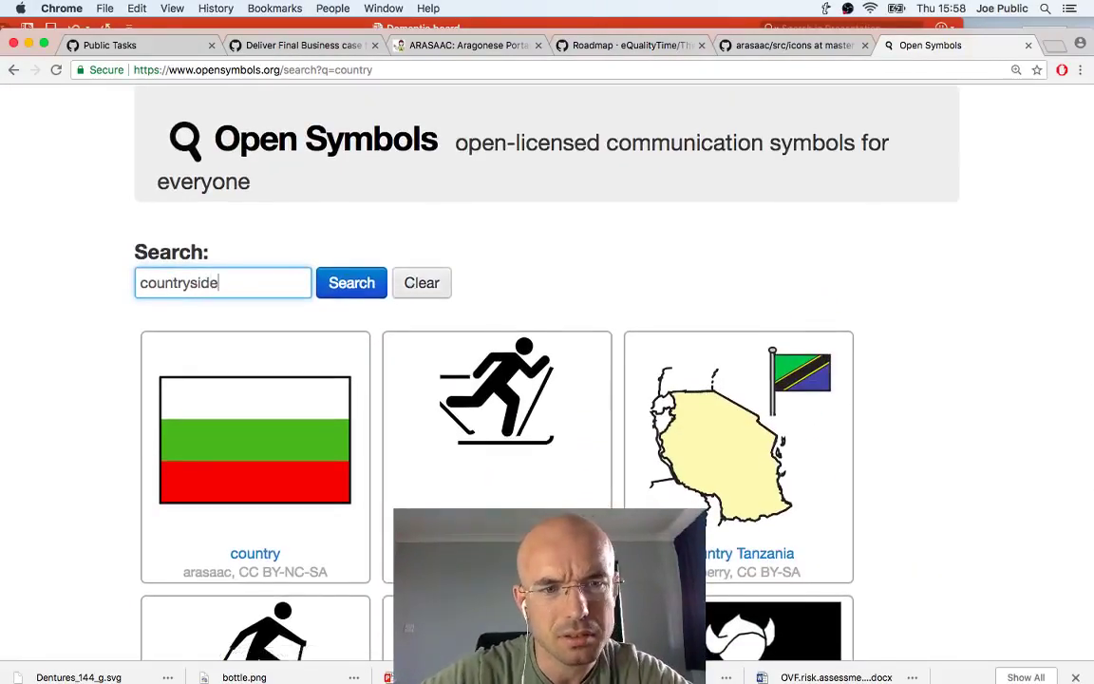
type("e")
key("Return")
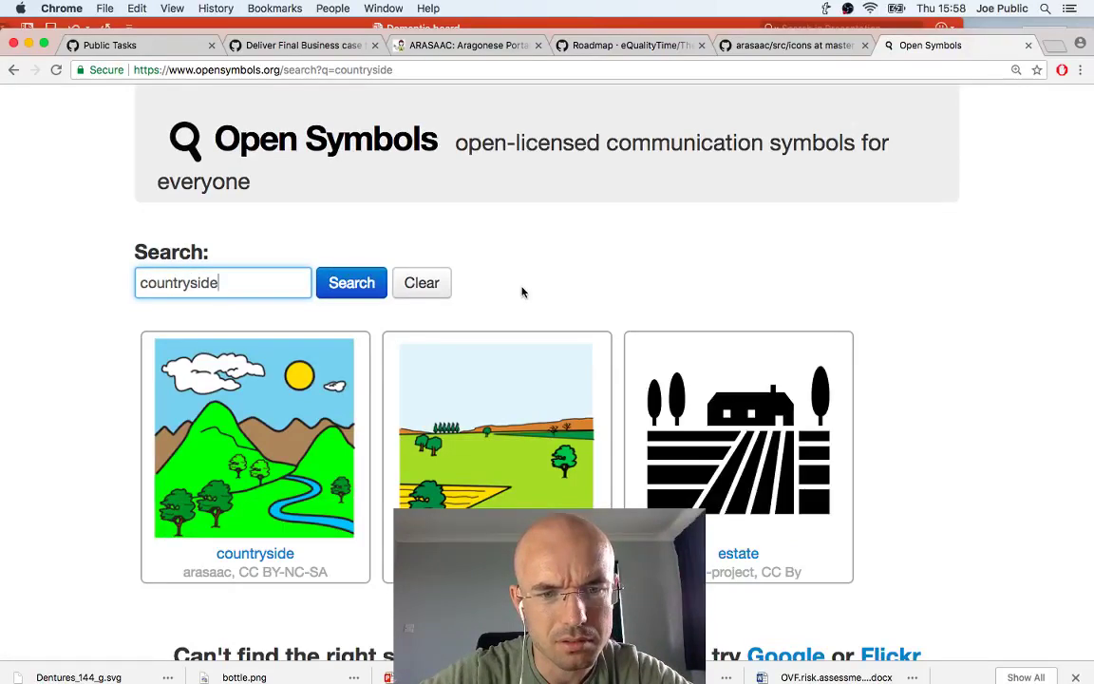
Switch to the Dementia board presentation in PowerPoint to check it, and return to the symbol search in Chrome
key("super+Tab")
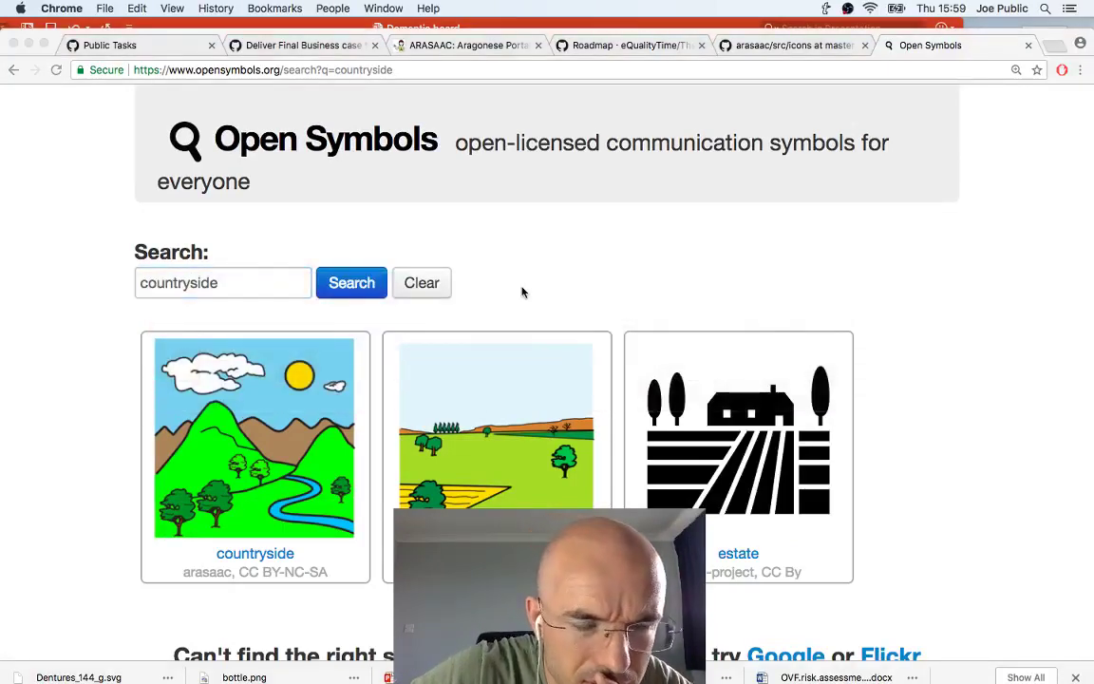
key("super+Tab")
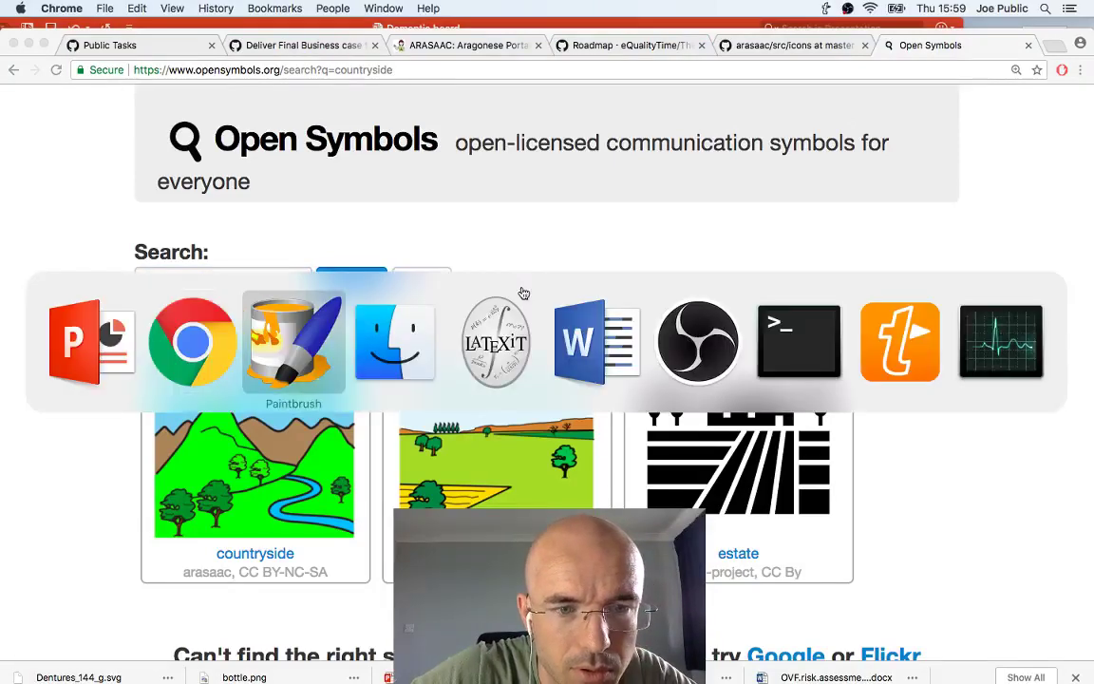
key("super+shift+Tab")
key("super+shift+Tab")
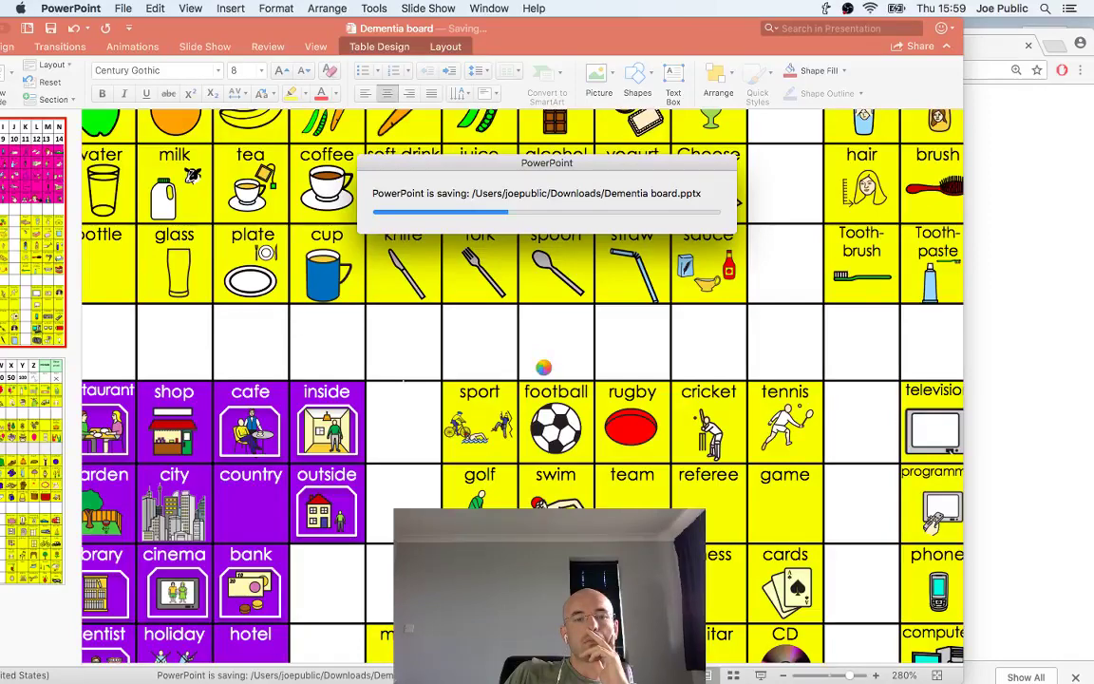
key("super+Tab")
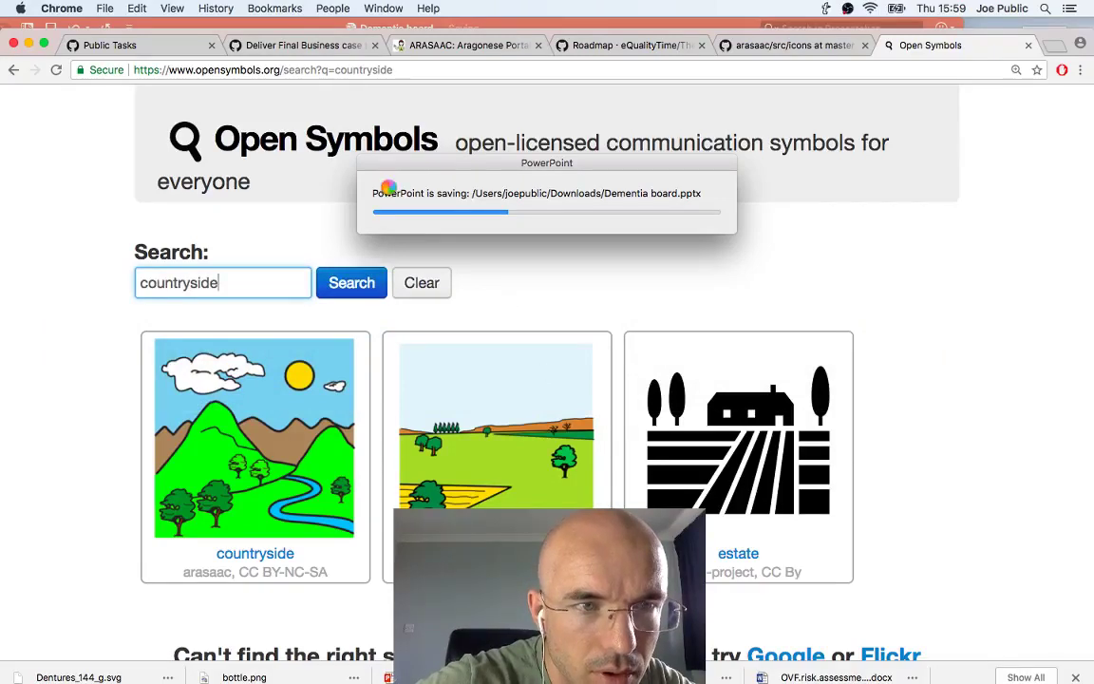
left_click(12, 71)
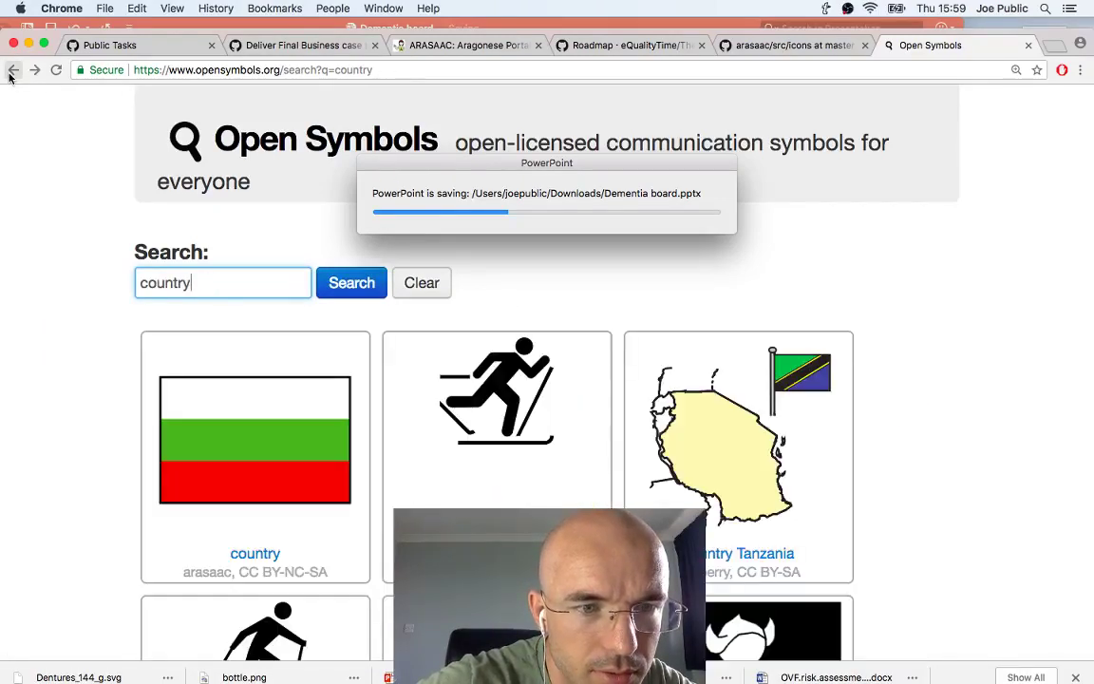
right_click(35, 69)
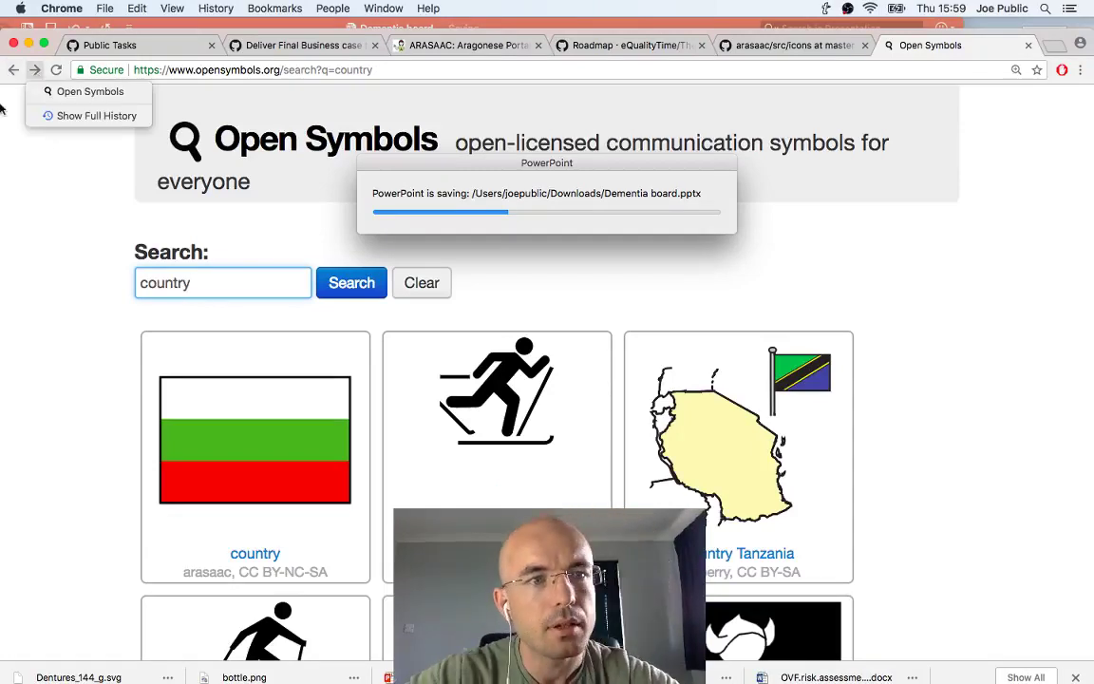
left_click(40, 192)
left_click(34, 69)
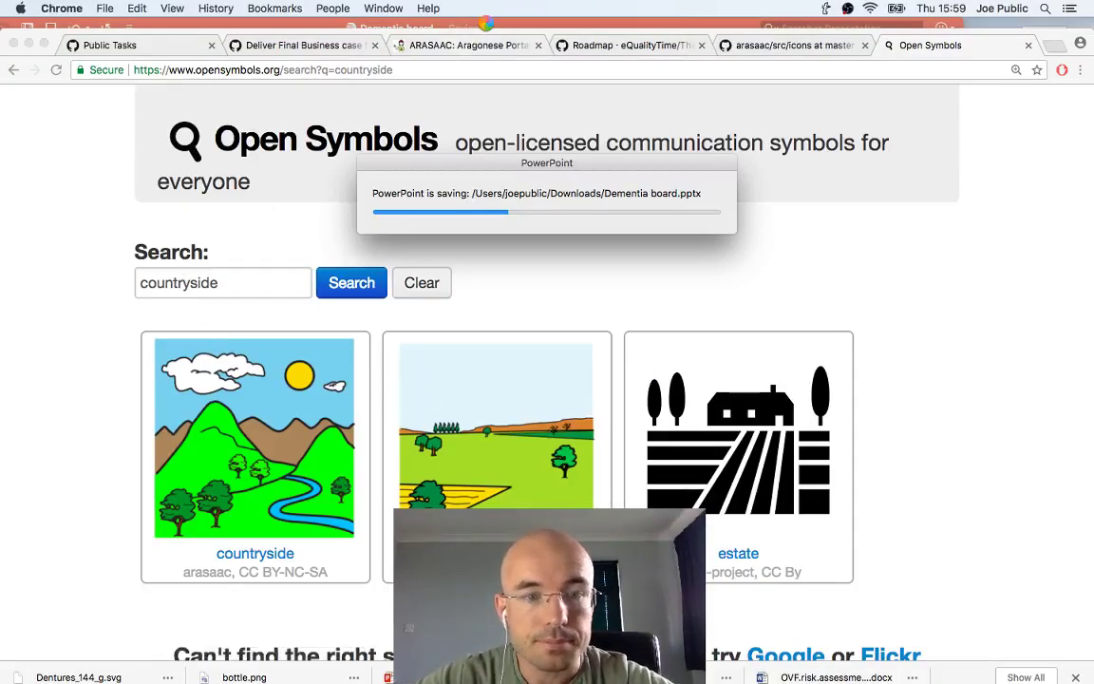
Open the ARASAAC countryside symbol, bring up its editing tools, and go back to the search results
left_click(244, 432)
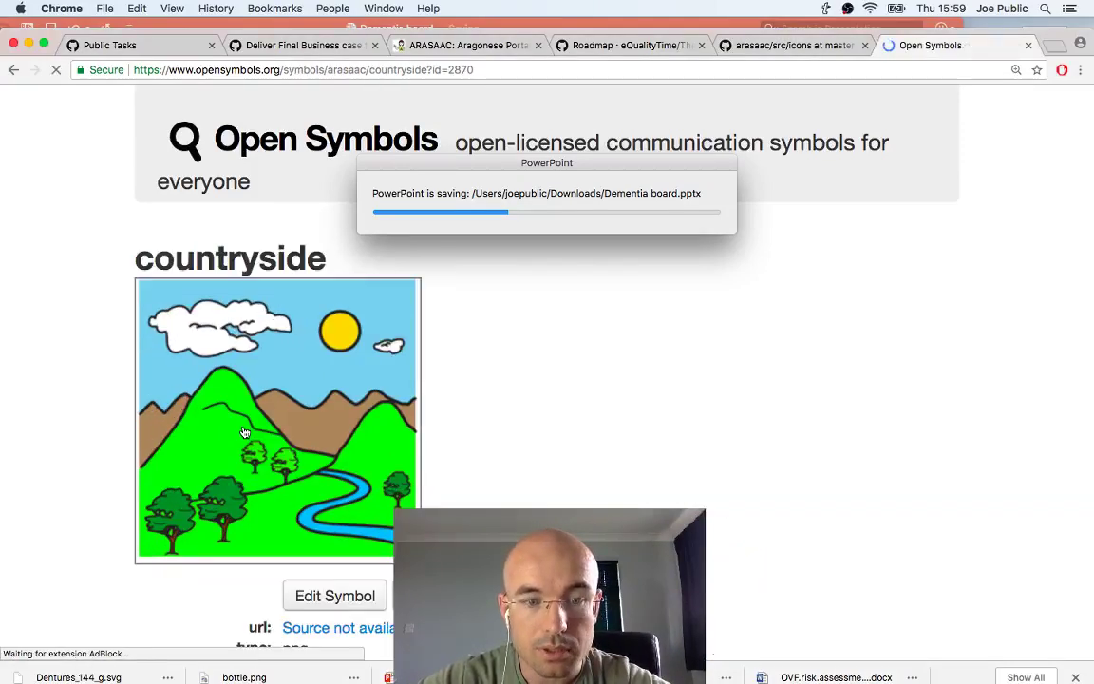
scroll(244, 521, "down", 3)
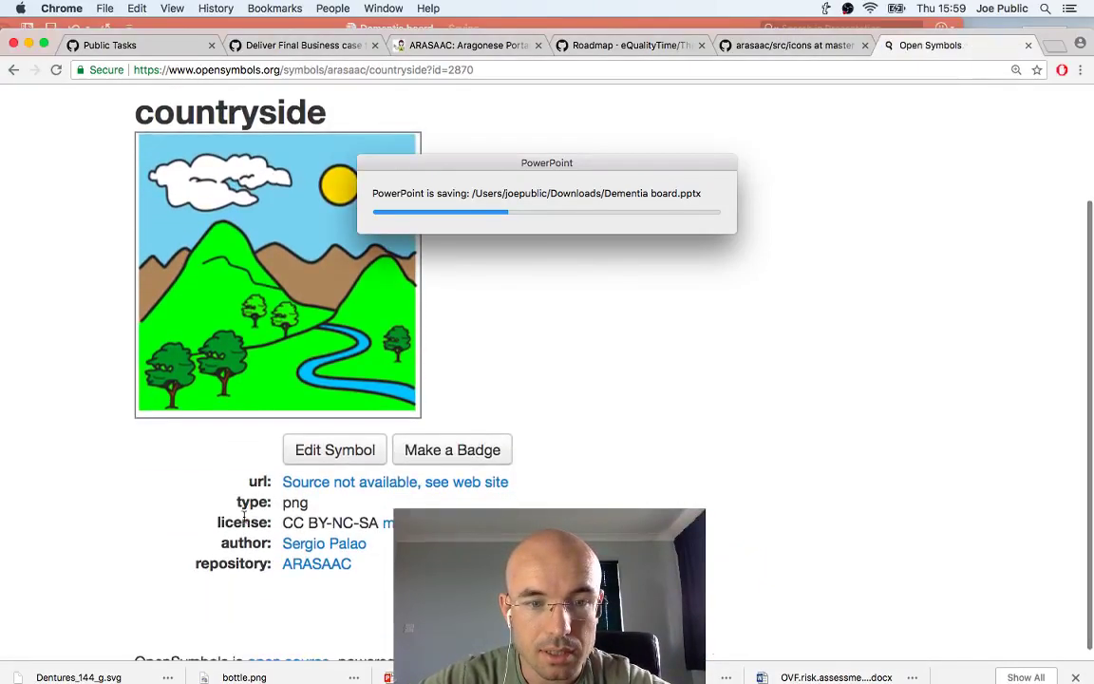
scroll(244, 521, "up", 1)
left_click(283, 506)
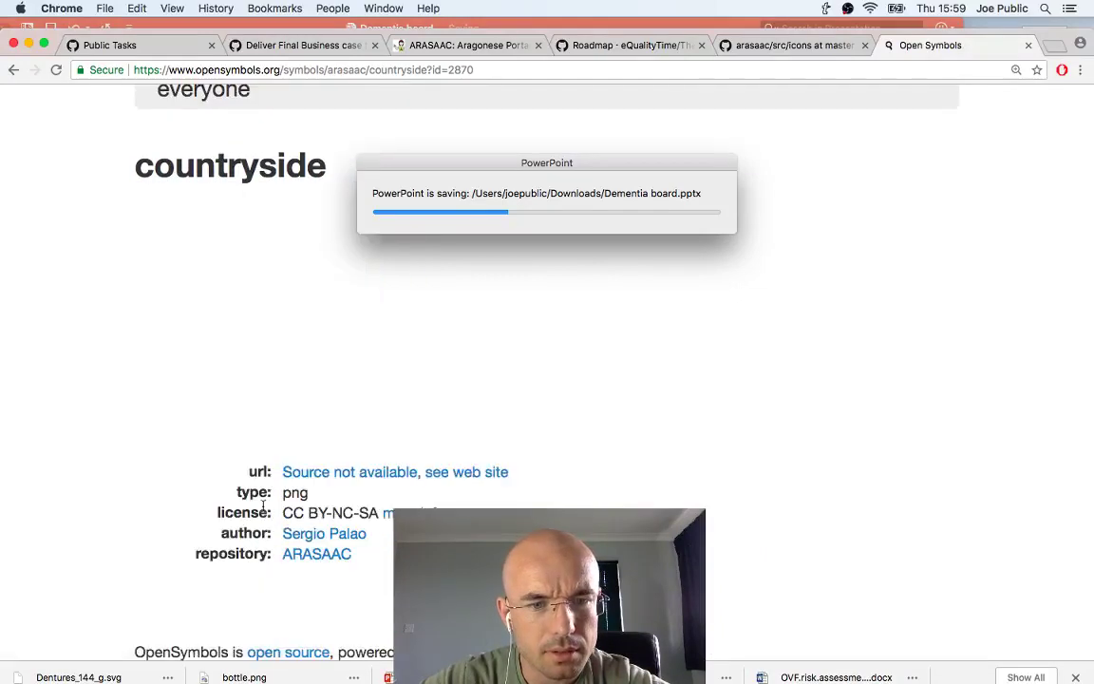
scroll(215, 514, "up", 1)
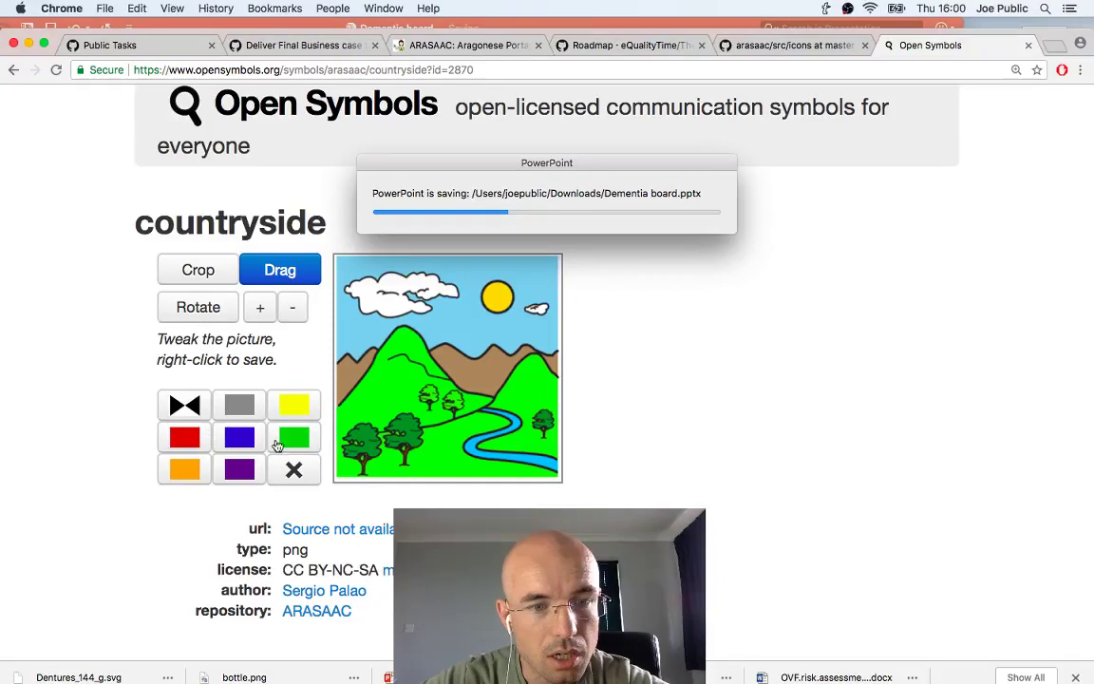
scroll(227, 521, "down", 2)
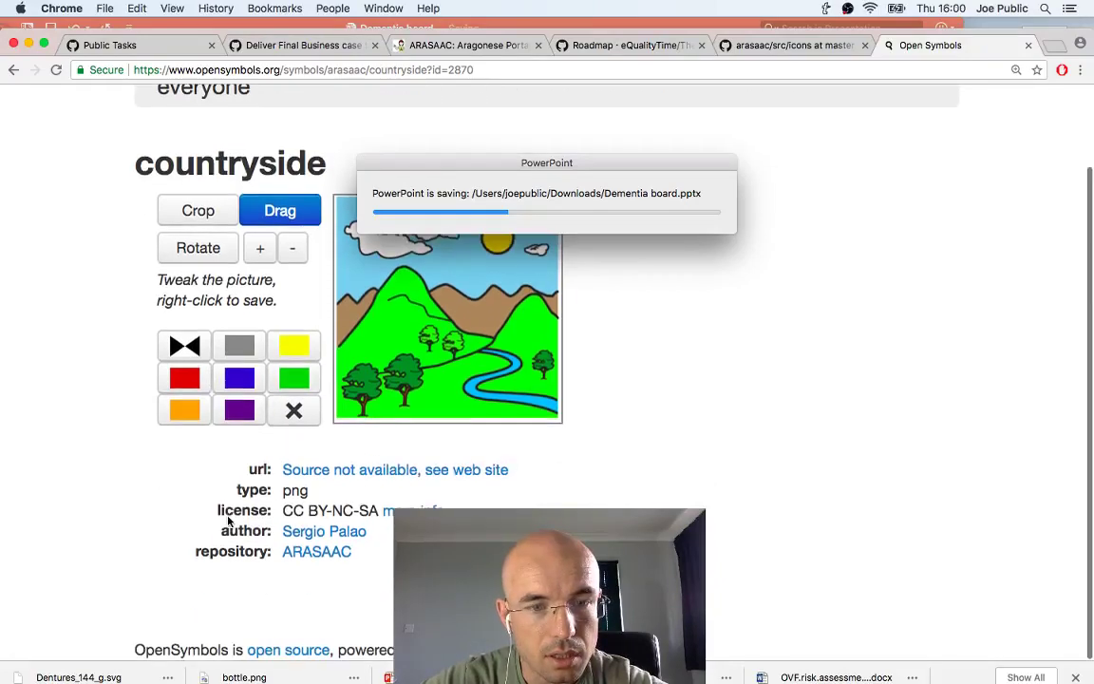
left_click(13, 72)
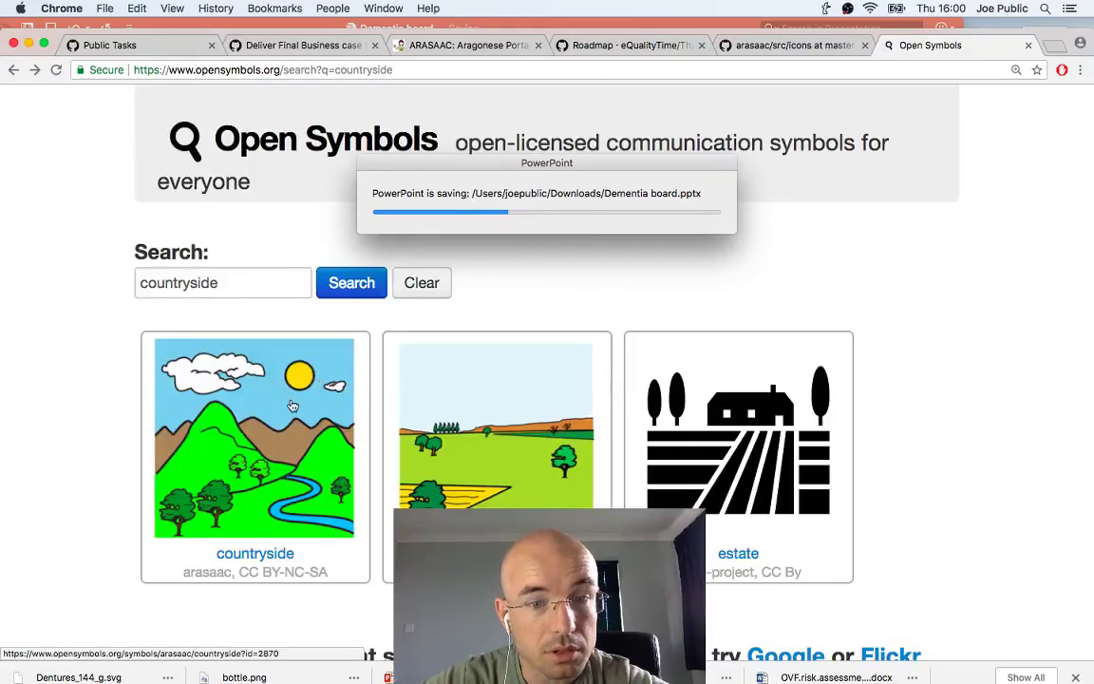
Open the ARASAAC countryside symbol and save its image to Downloads as a PNG named countryside
left_click(292, 405)
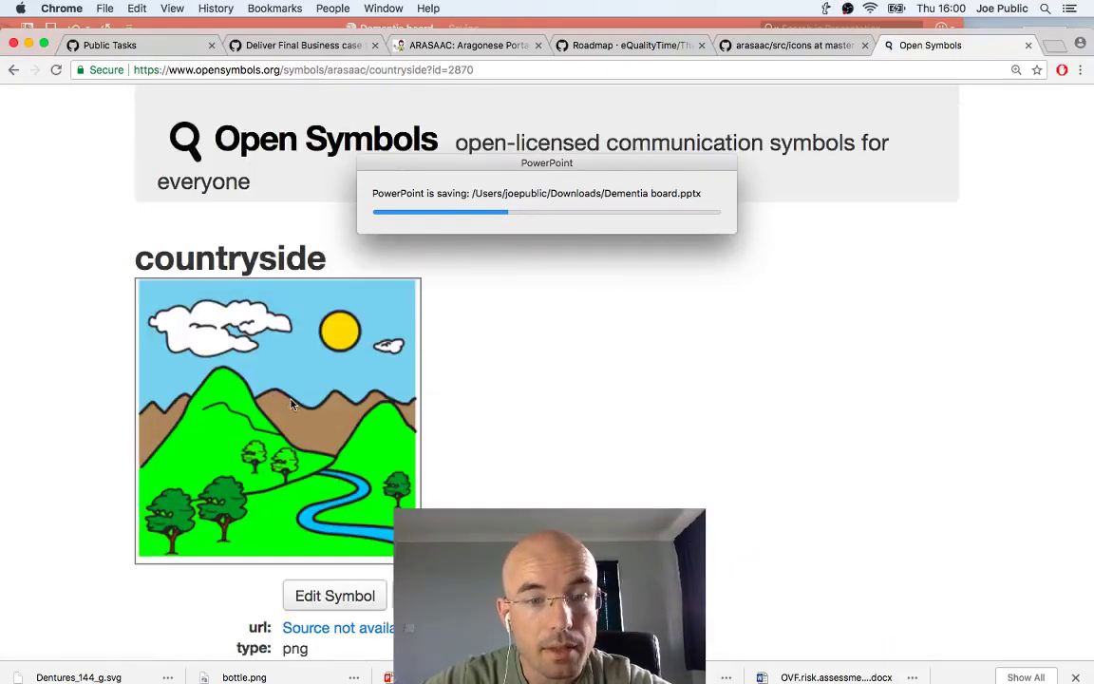
right_click(293, 406)
left_click(462, 458)
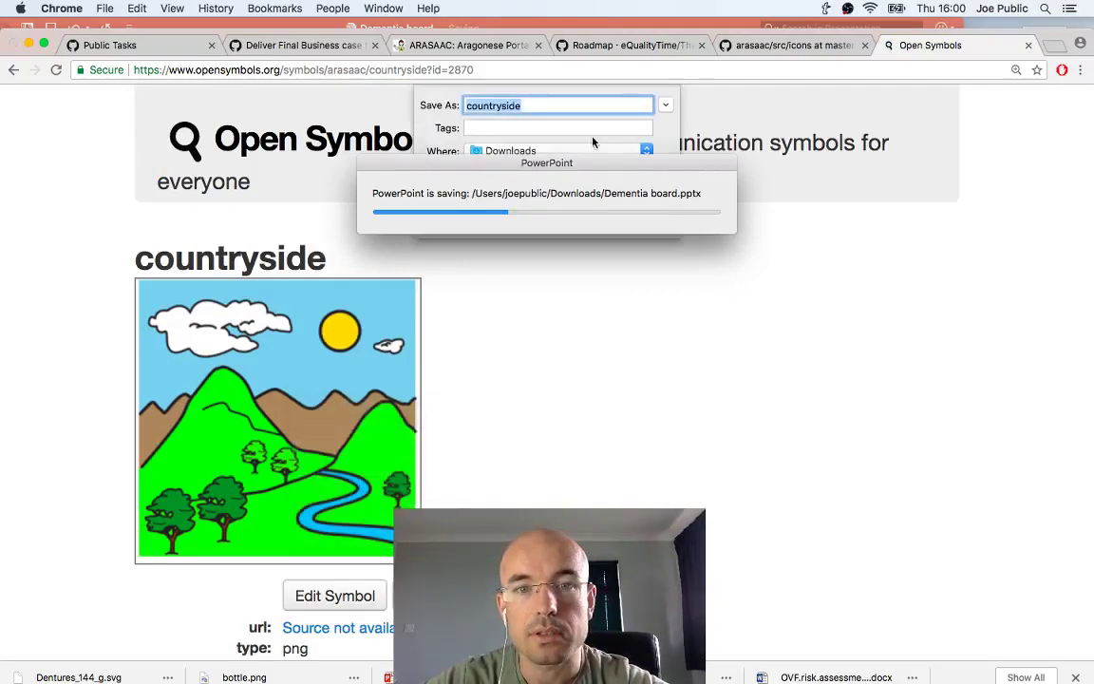
left_click_drag(660, 167, 567, 311)
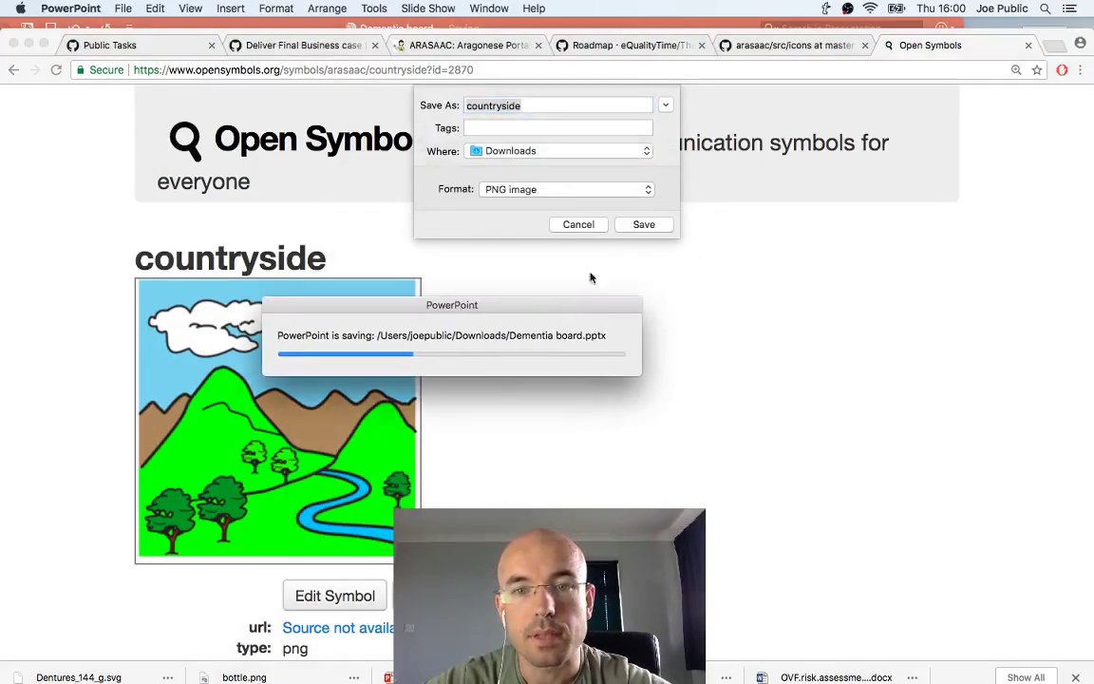
left_click(642, 225)
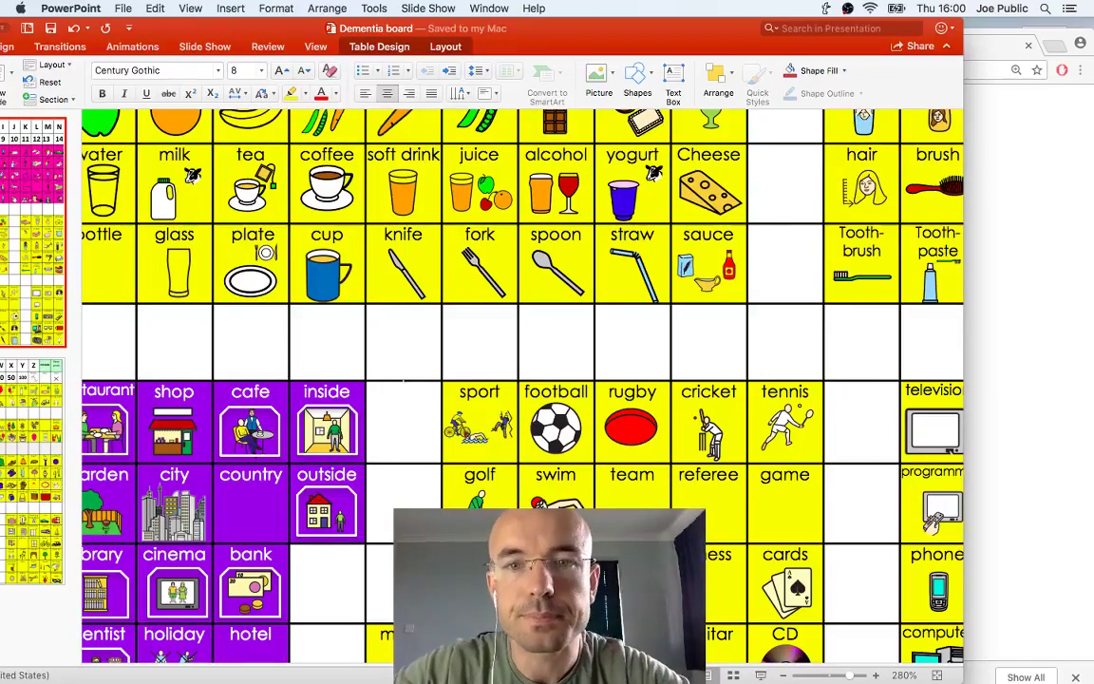
Insert the downloaded countryside picture onto the Dementia board slide in PowerPoint and locate it
mouse_move(1026, 674)
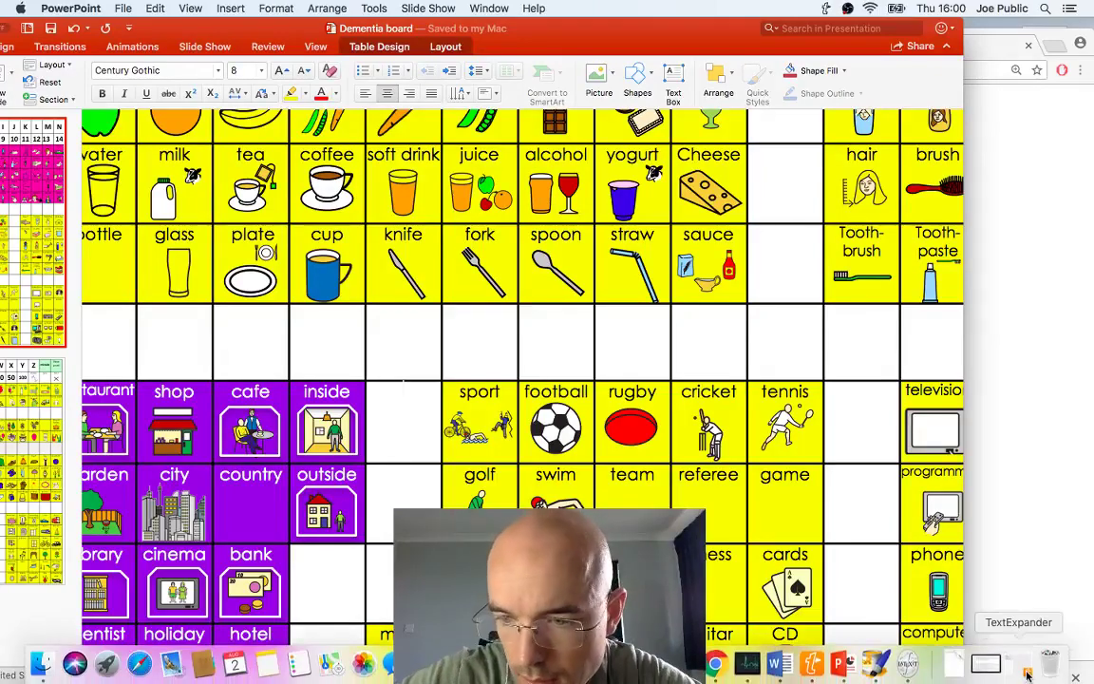
left_click(953, 662)
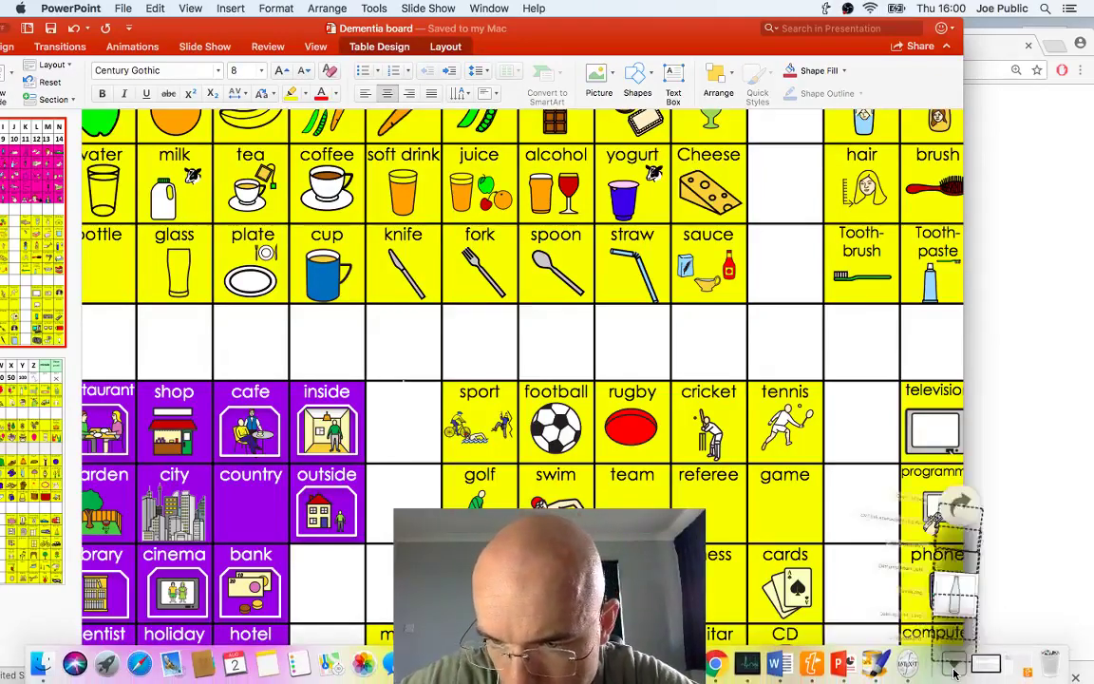
left_click_drag(902, 604, 246, 510)
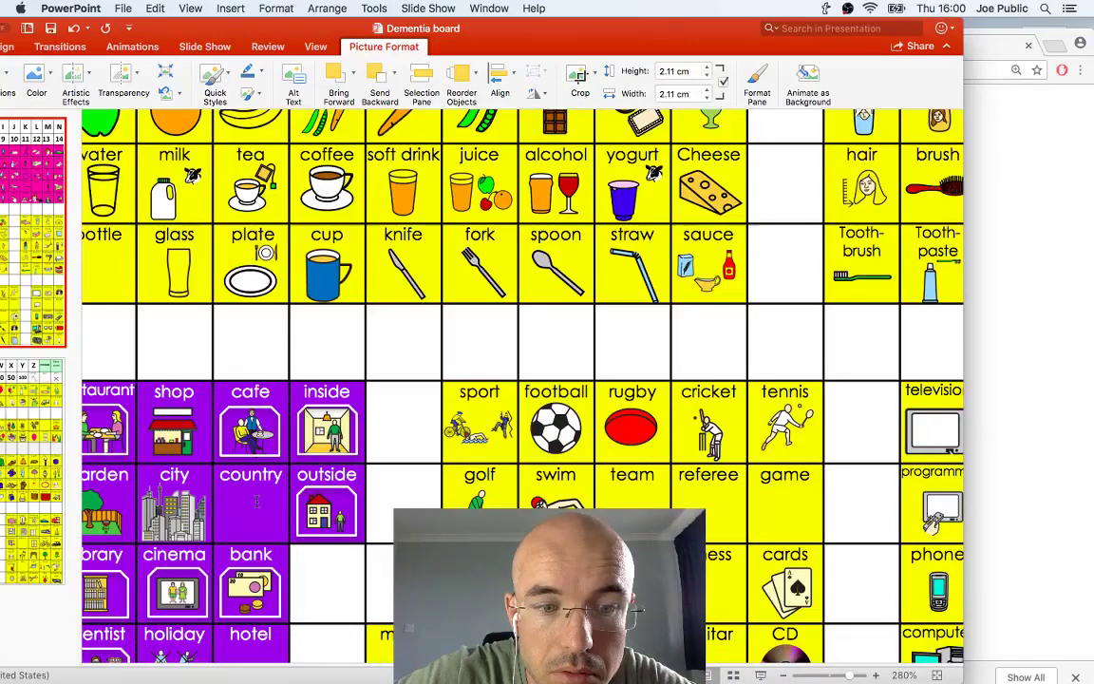
scroll(507, 281, "up", 5)
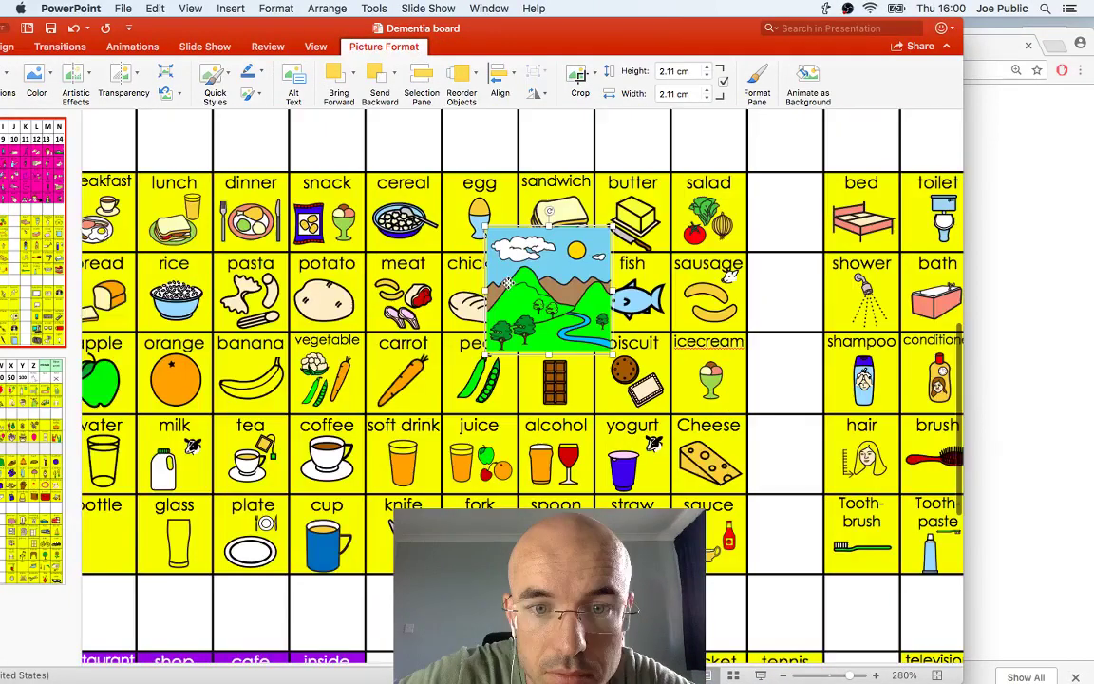
Move the countryside picture into the country cell and shrink it to 0.88 cm by 0.88 cm to fit under the label
scroll(180, 446, "down", 2)
left_click_drag(508, 282, 249, 554)
scroll(247, 552, "down", 2)
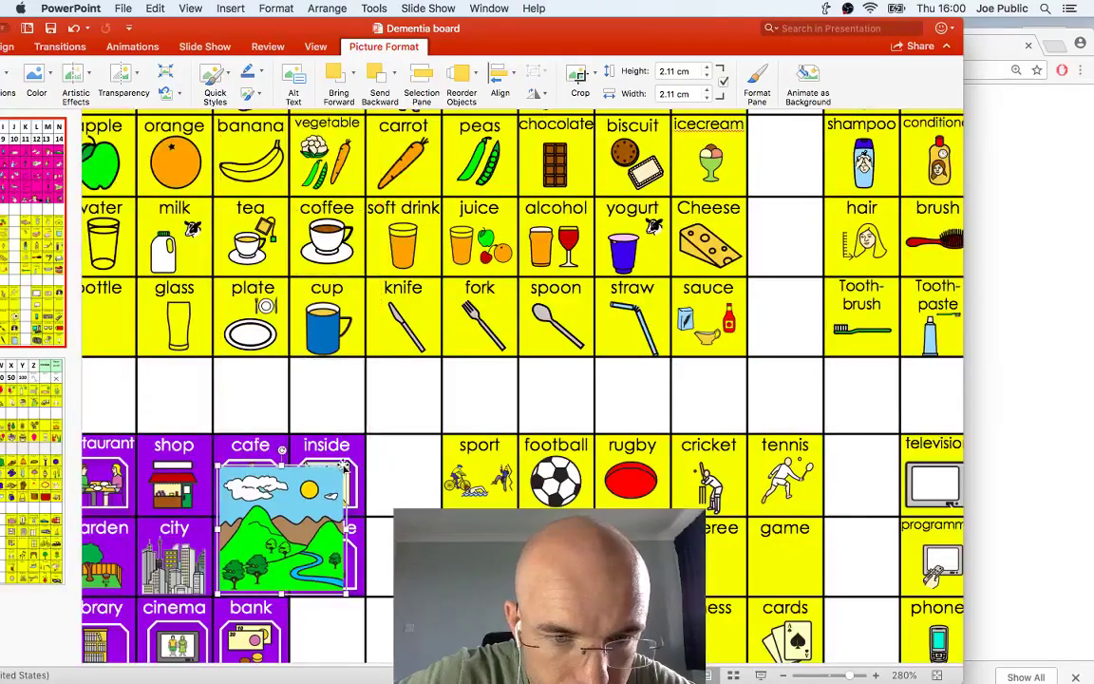
left_click_drag(341, 463, 271, 560)
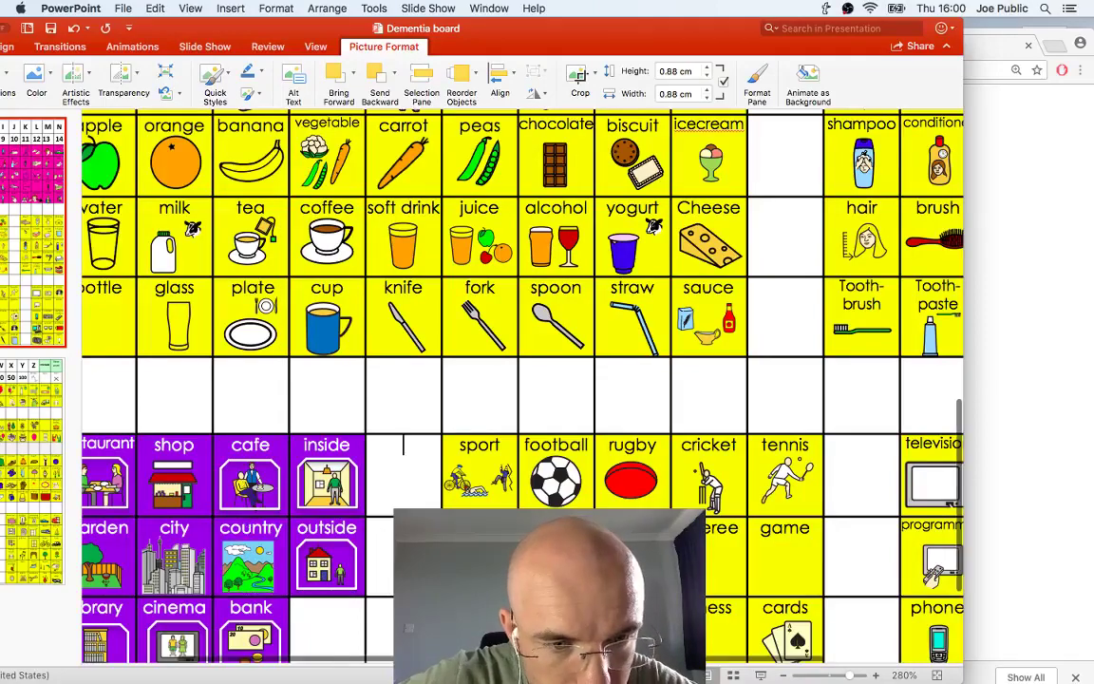
scroll(403, 334, "down", 3)
left_click(403, 335)
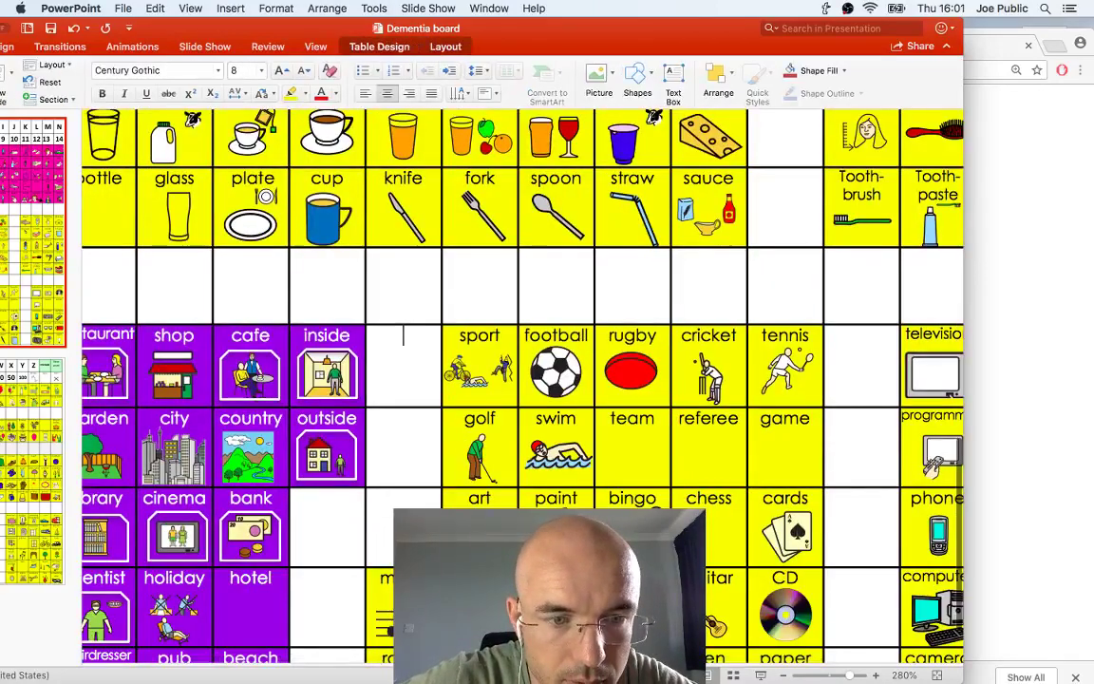
Shift the bottle picture to the middle of the bottle cell and deselect it
scroll(404, 334, "down", 3)
scroll(475, 370, "left", 2)
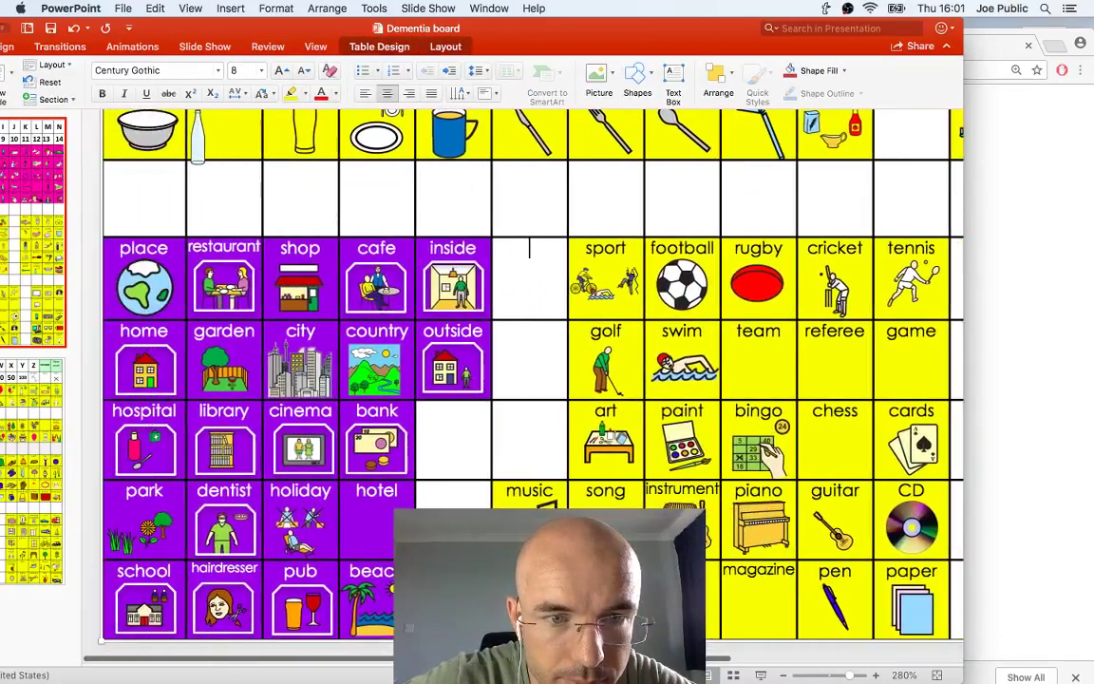
scroll(528, 265, "up", 1)
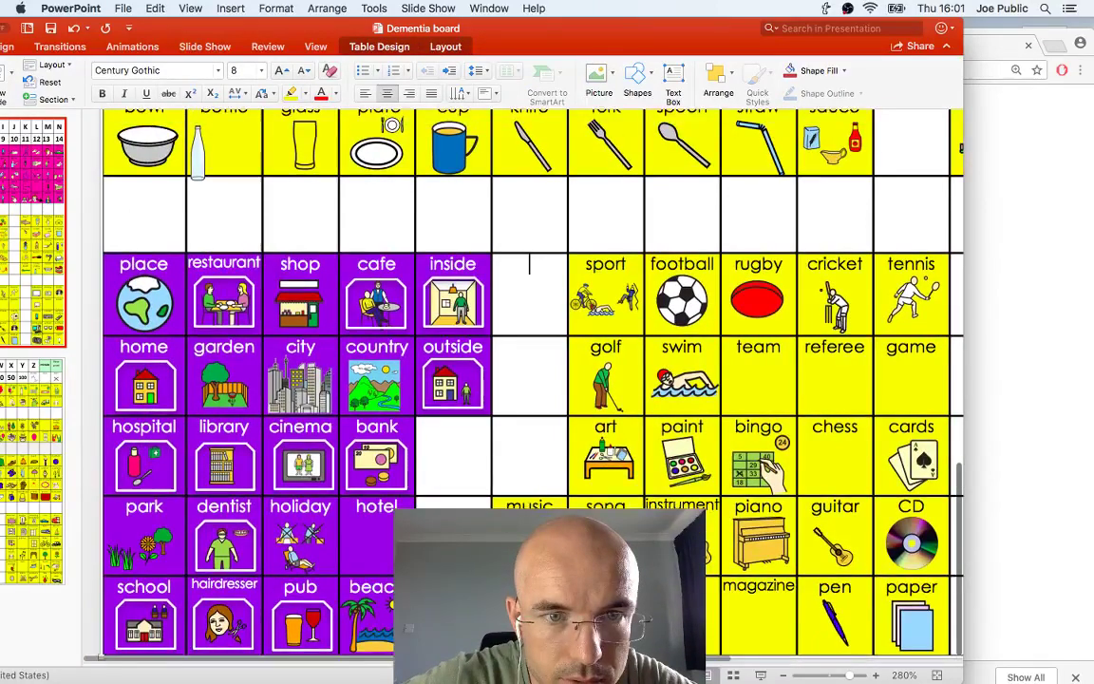
scroll(195, 266, "up", 4)
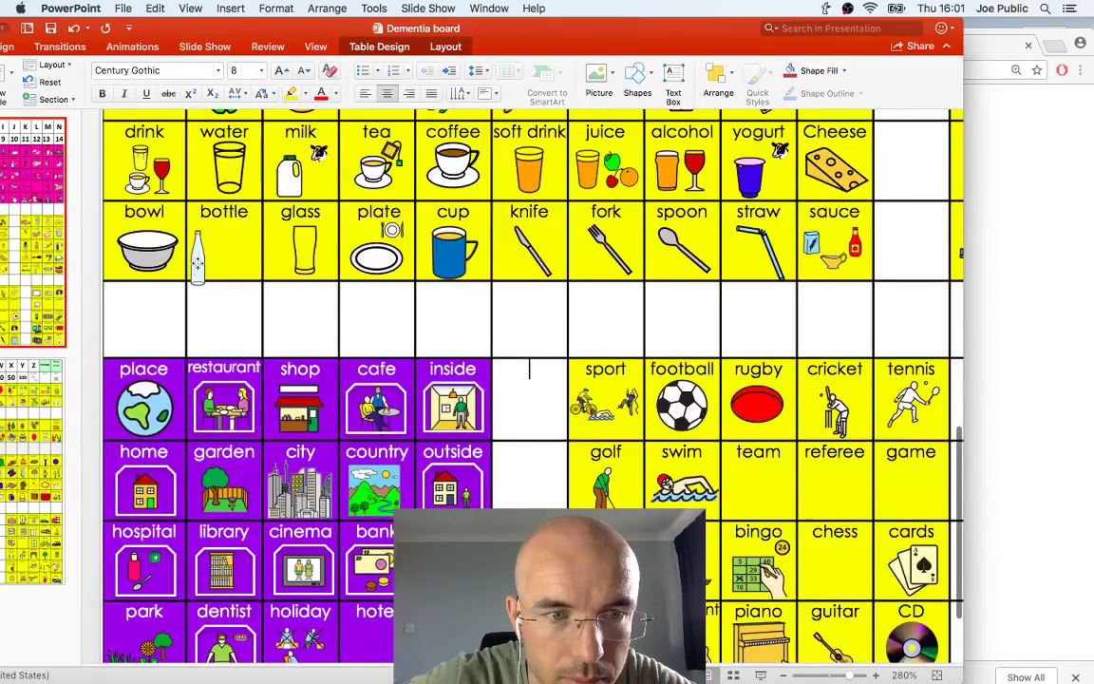
left_click(198, 261)
left_click_drag(191, 265, 218, 254)
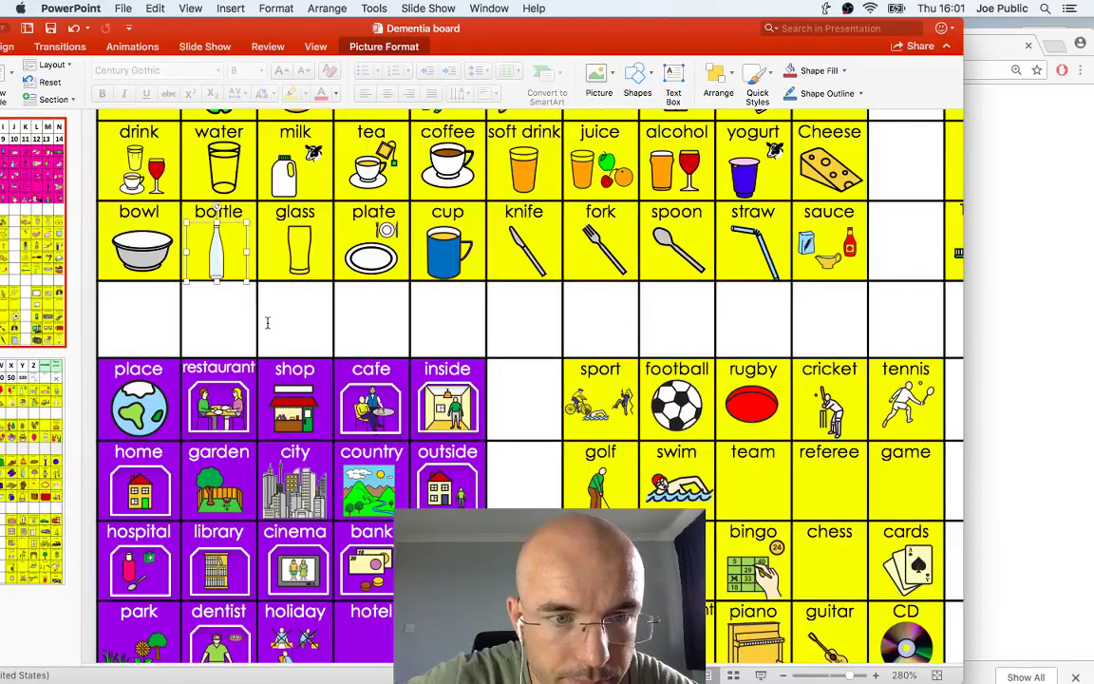
left_click(290, 304)
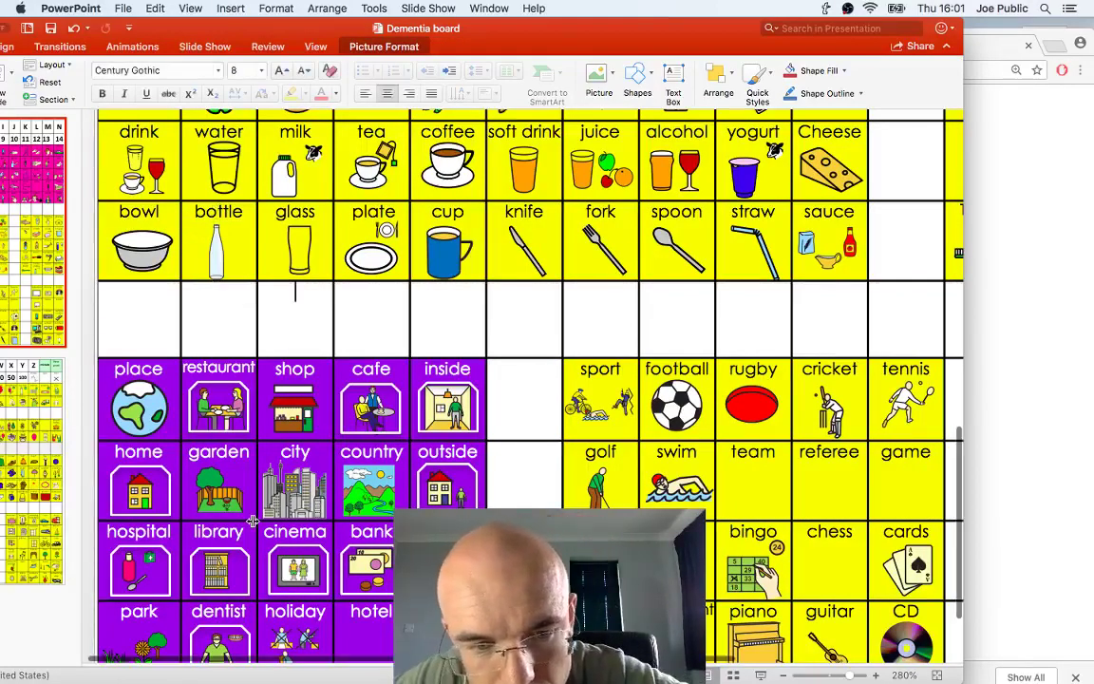
Switch to Open Symbols in Chrome, return to the search results and search for hotel
scroll(253, 519, "down", 2)
scroll(253, 519, "down", 2)
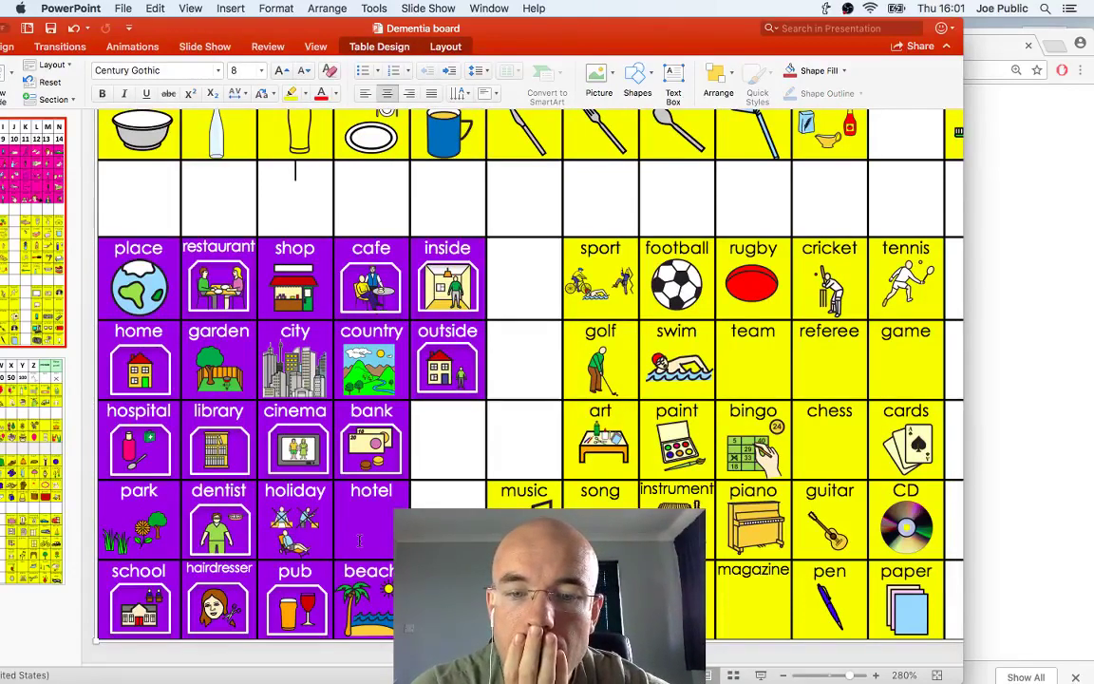
key("super+Tab")
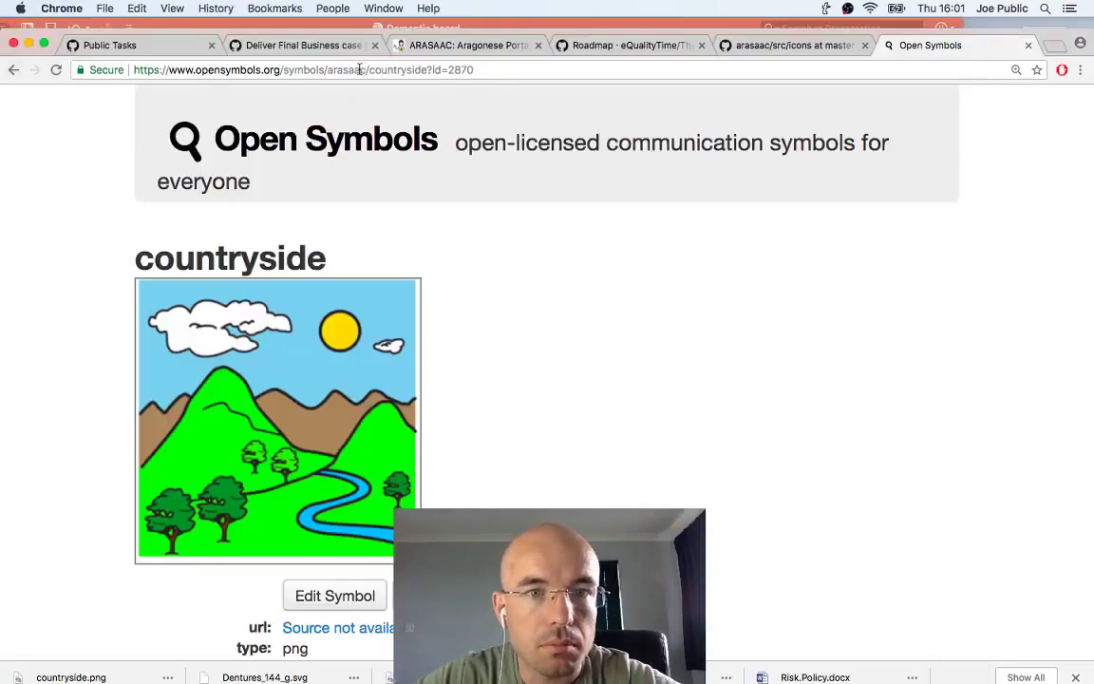
left_click(11, 70)
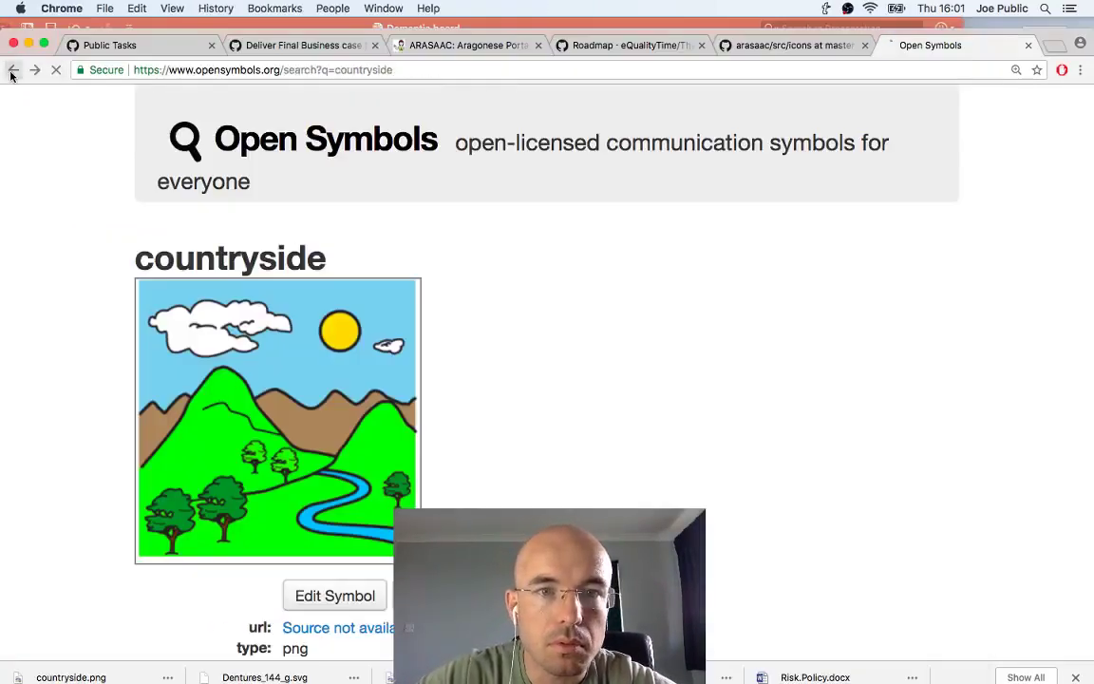
double_click(323, 69)
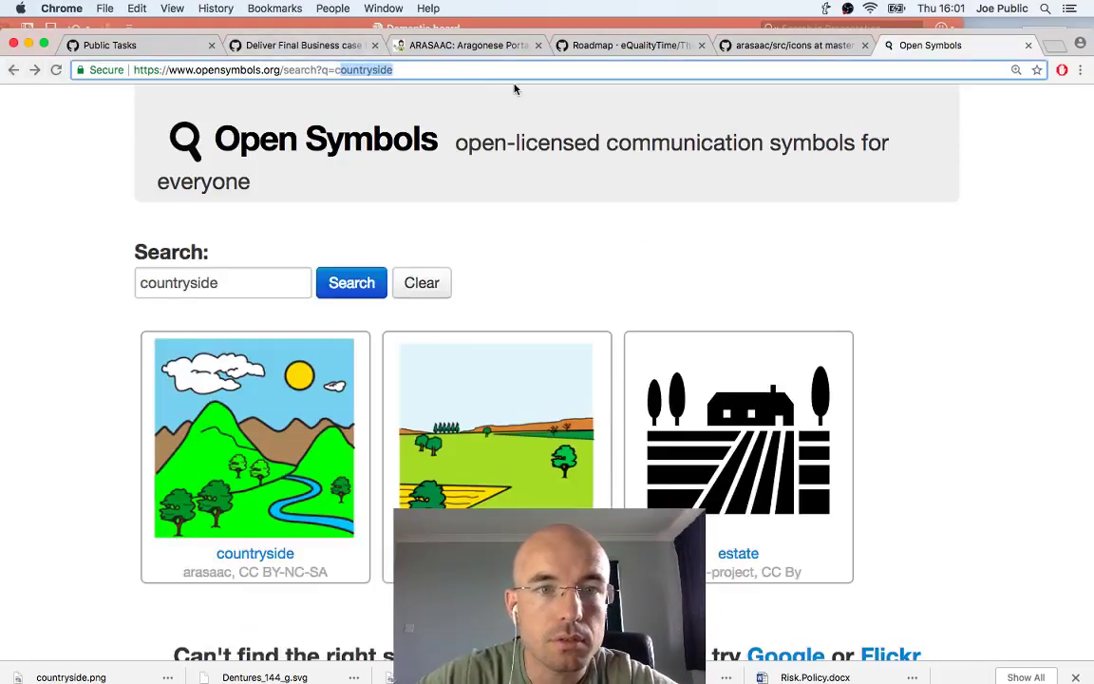
type("c")
key("BackSpace")
type("hotel")
key("Return")
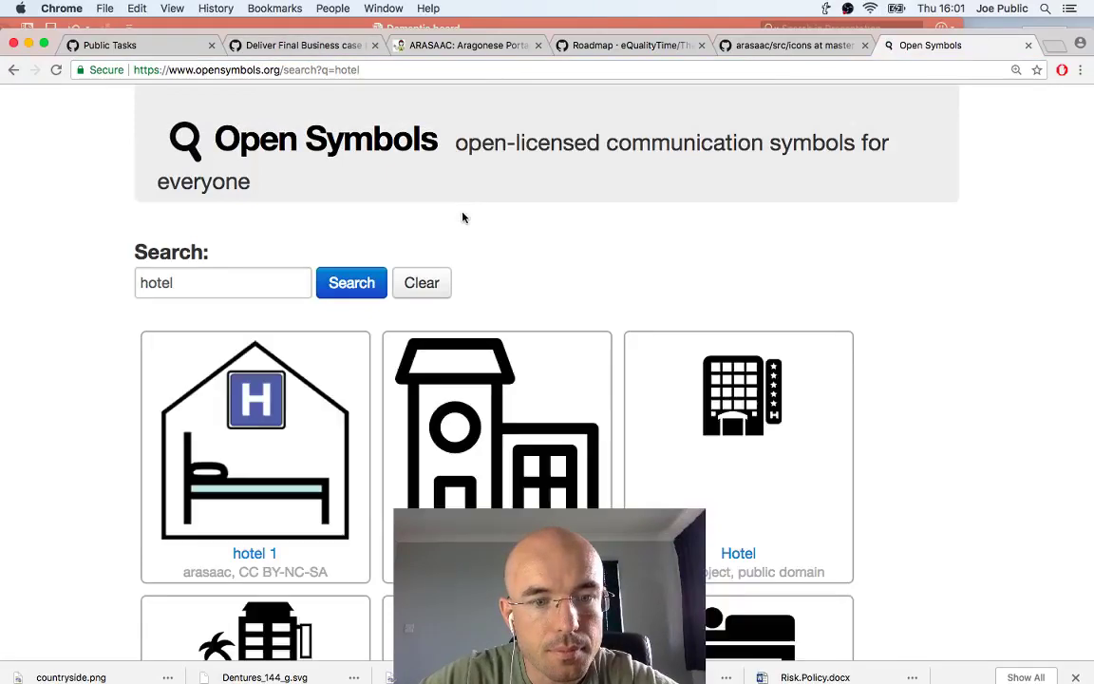
Look through the hotel search results for usable symbols, checking them against the empty cells of the Dementia board in PowerPoint
scroll(490, 399, "down", 5)
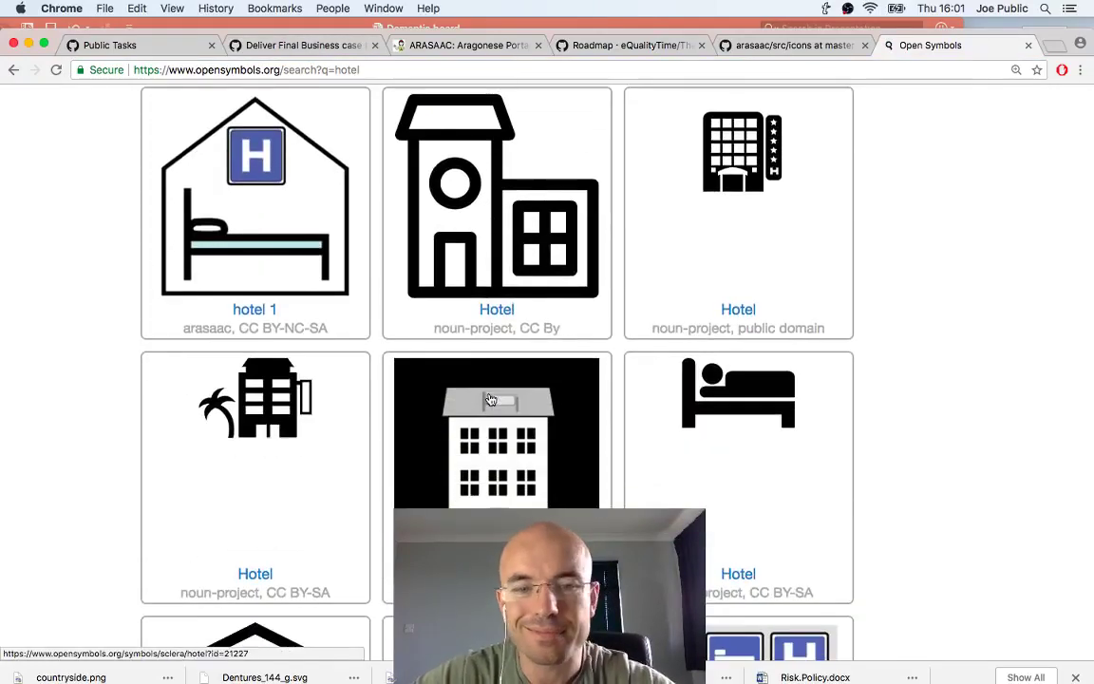
scroll(490, 399, "down", 6)
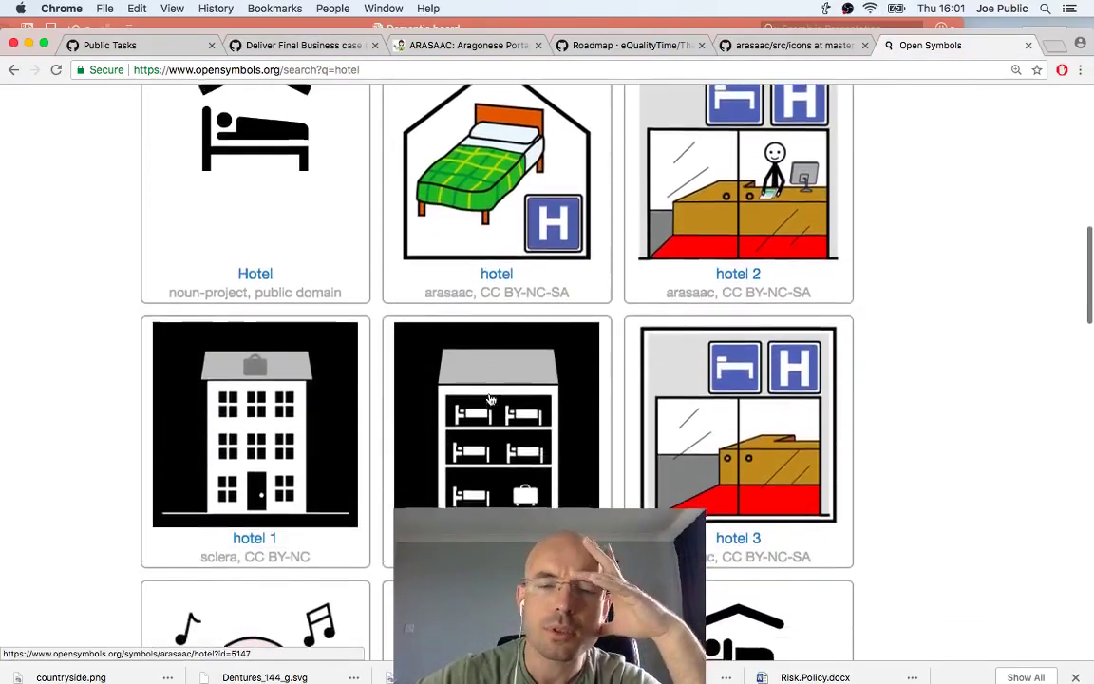
scroll(490, 399, "down", 7)
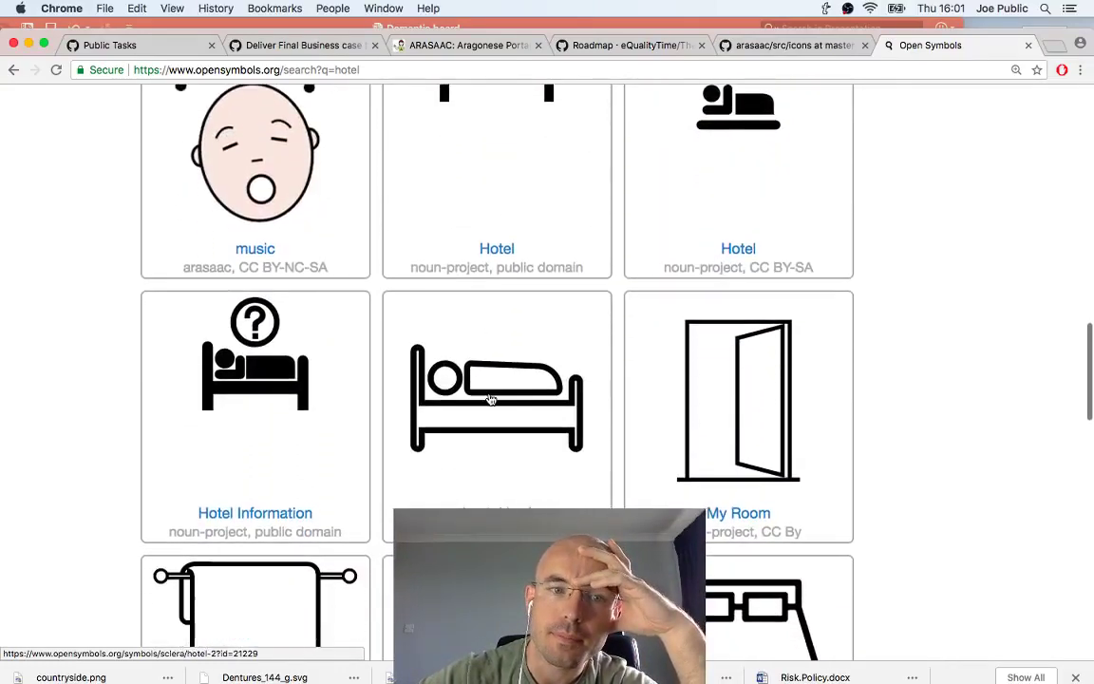
scroll(490, 399, "up", 1)
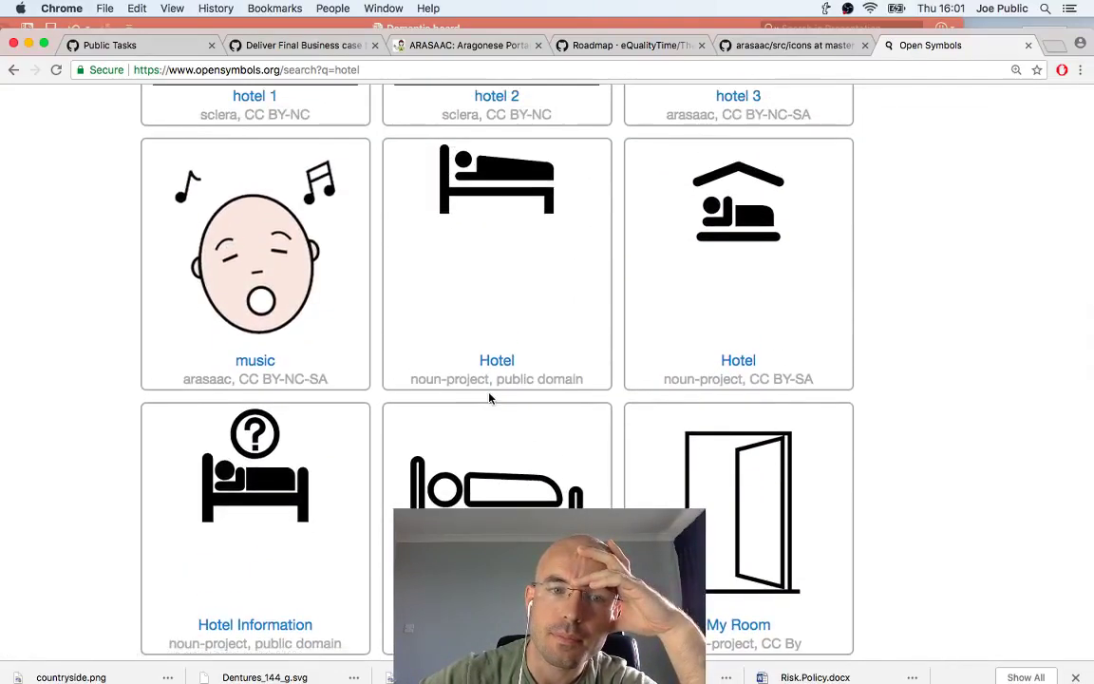
key("super+Tab")
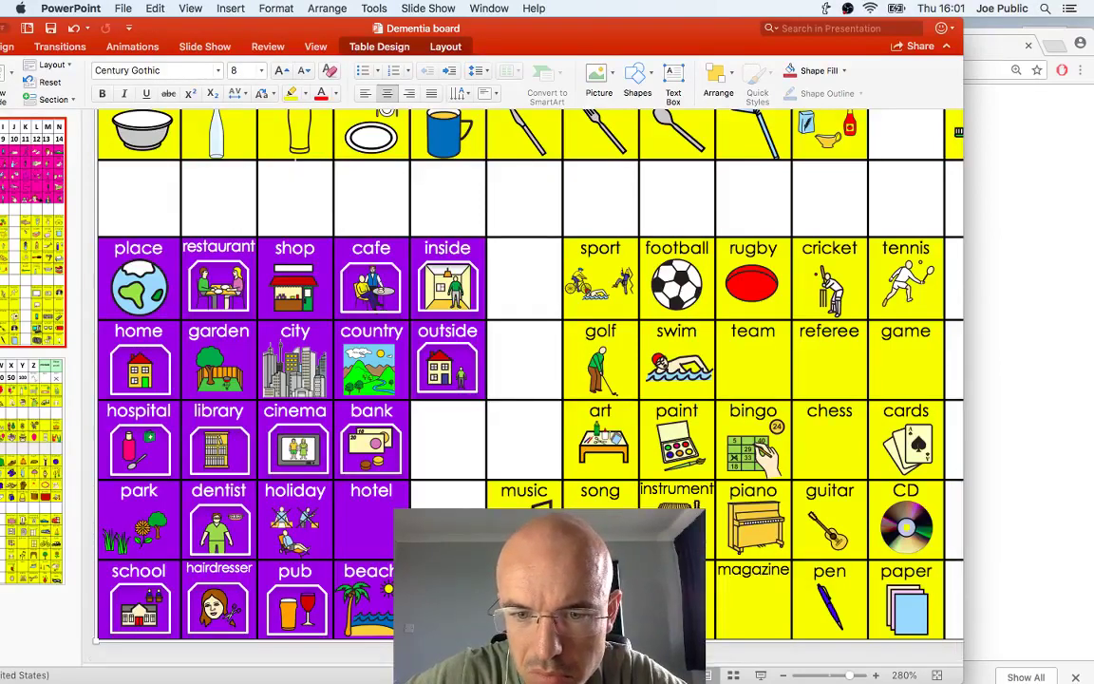
key("super+Tab")
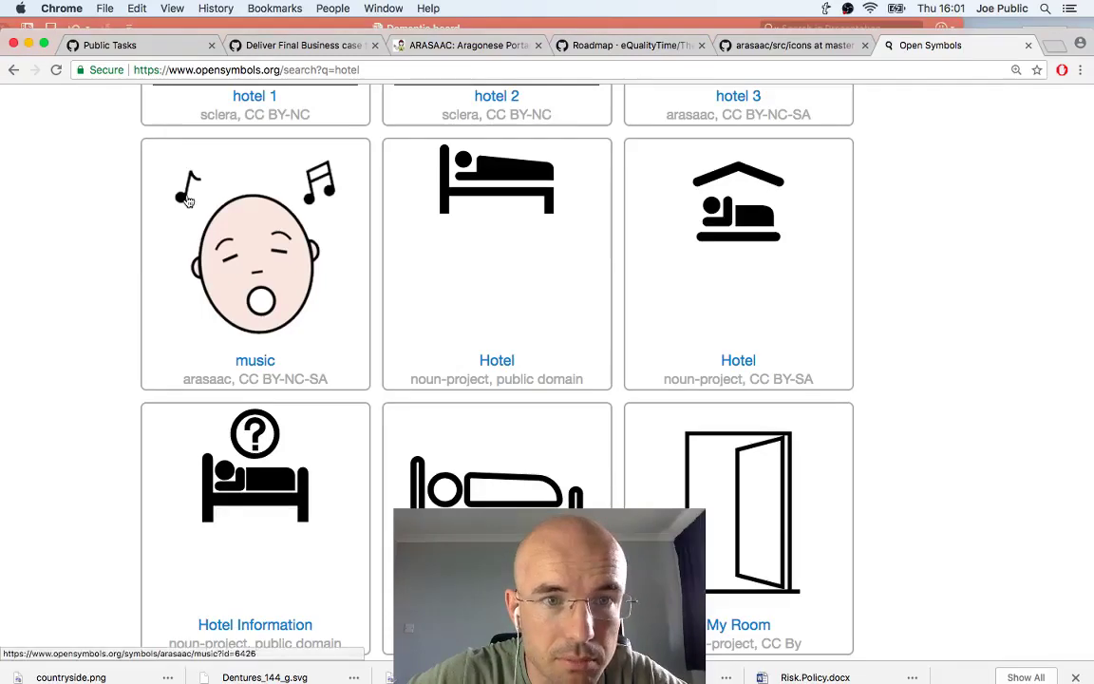
scroll(152, 150, "up", 5)
scroll(207, 109, "down", 3)
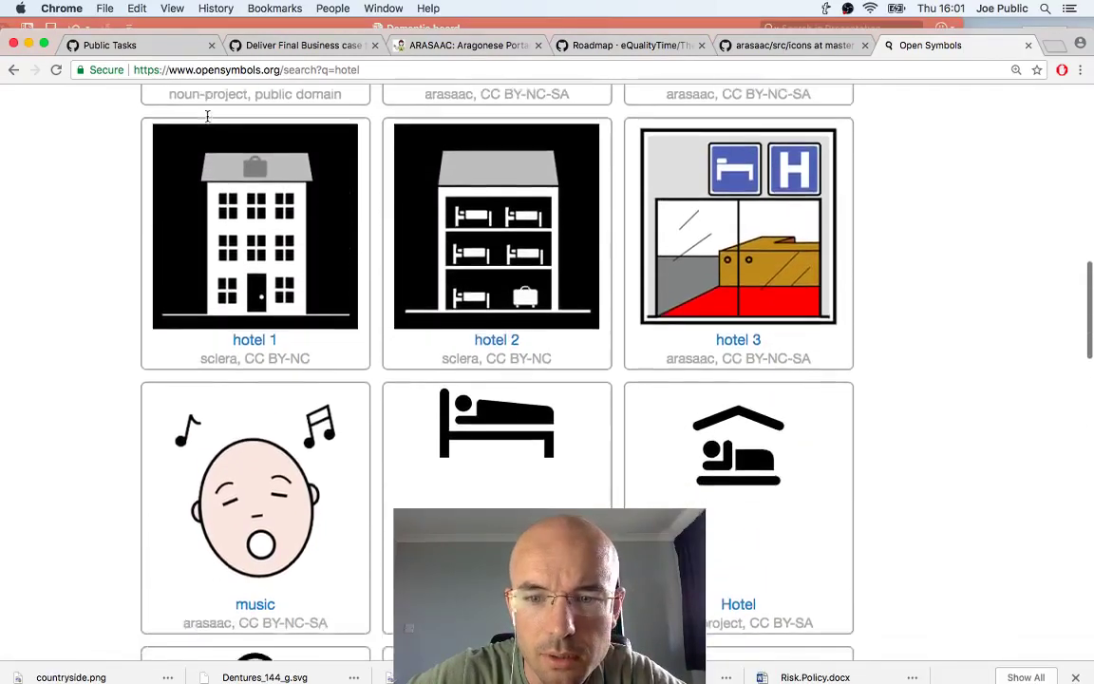
Open the ARASAAC music symbol of the singing face and save its image to Downloads as a PNG named music
left_click(232, 327)
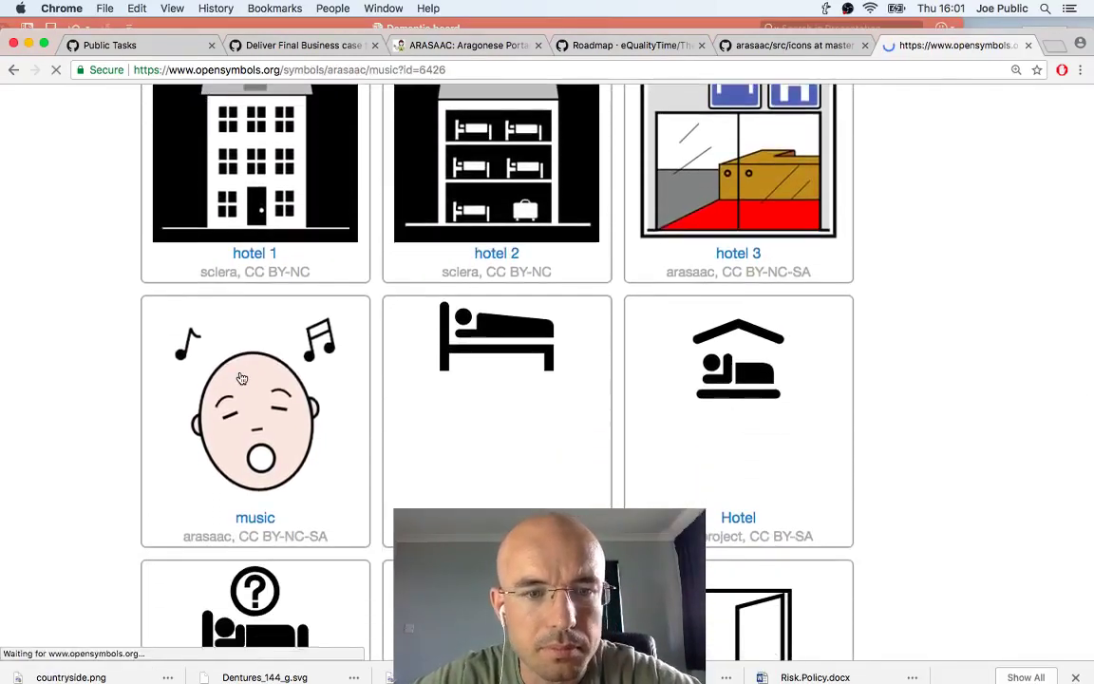
right_click(303, 405)
left_click(61, 418)
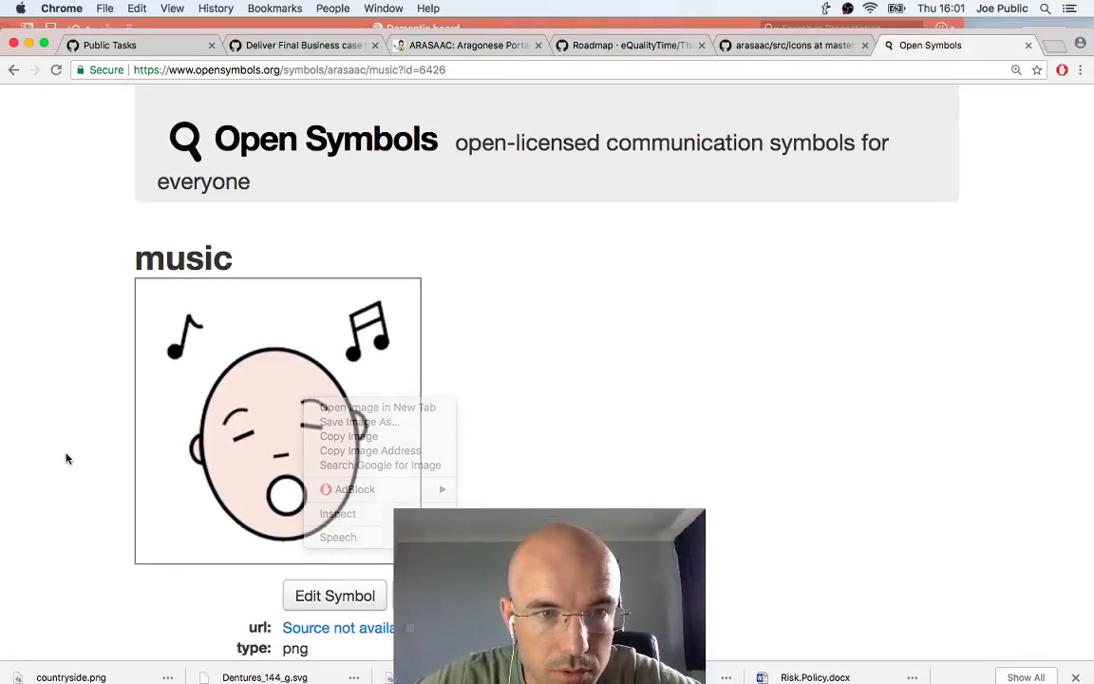
scroll(66, 454, "down", 3)
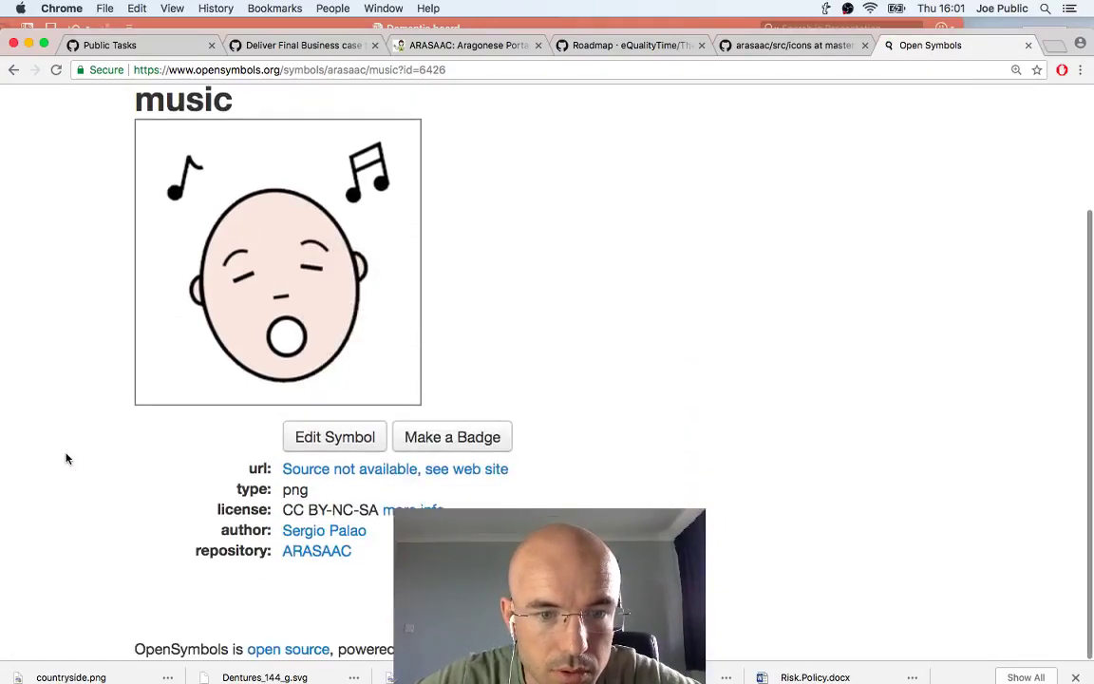
right_click(325, 197)
left_click(367, 219)
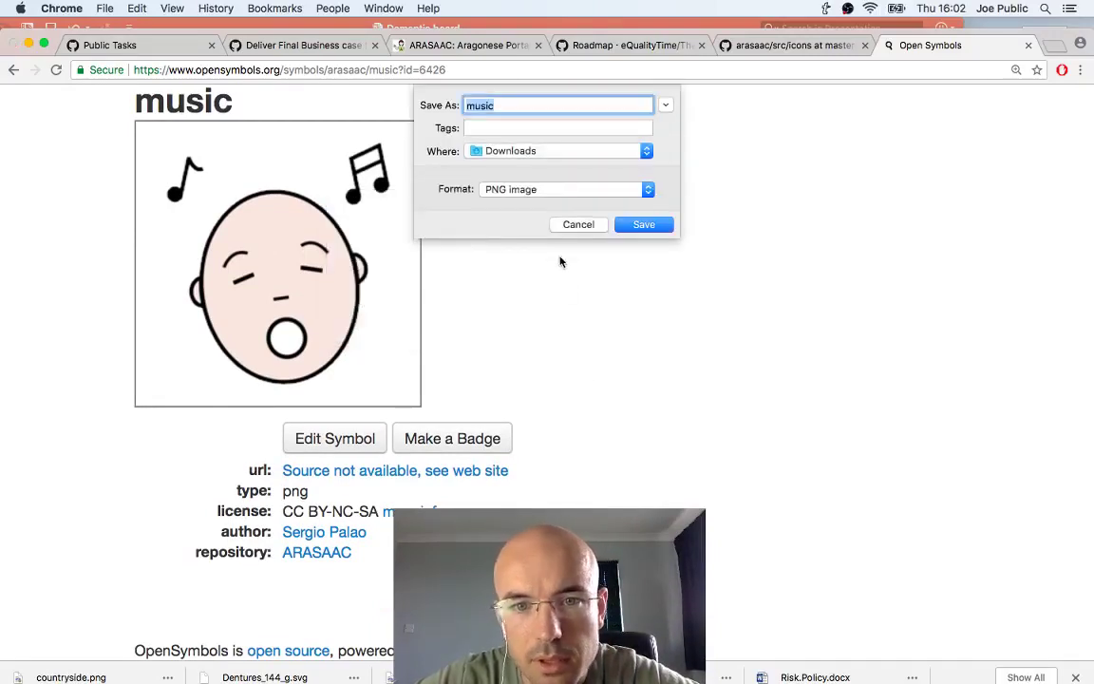
left_click(644, 225)
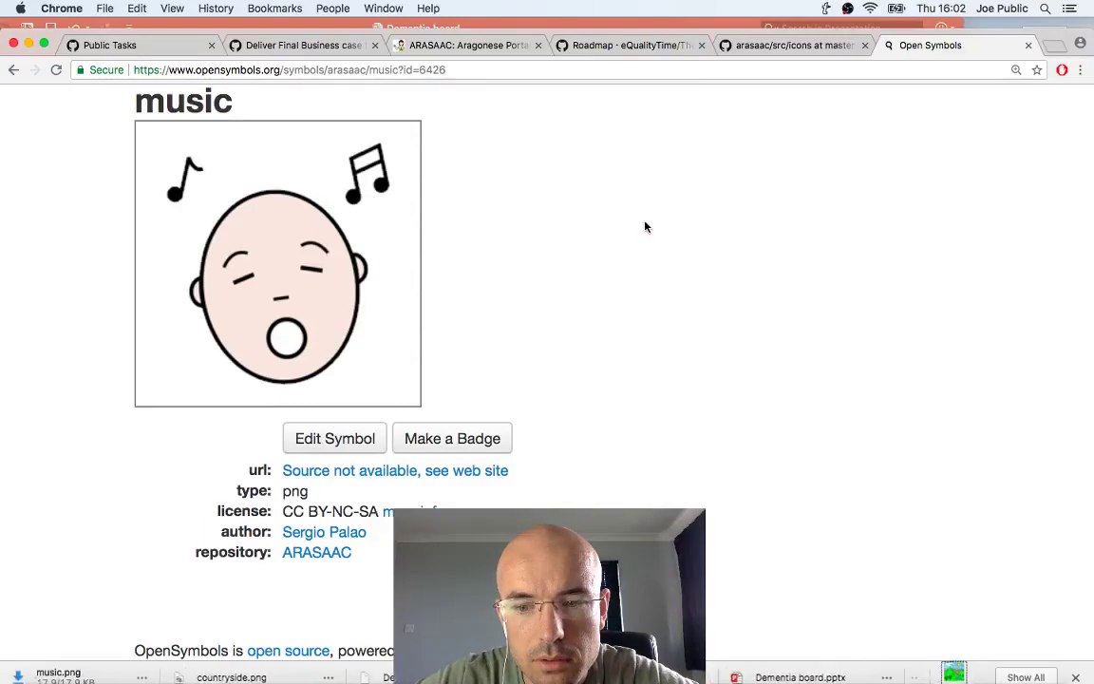
Open the Downloads folder in Finder, select music.png and preview it briefly
left_click(950, 676)
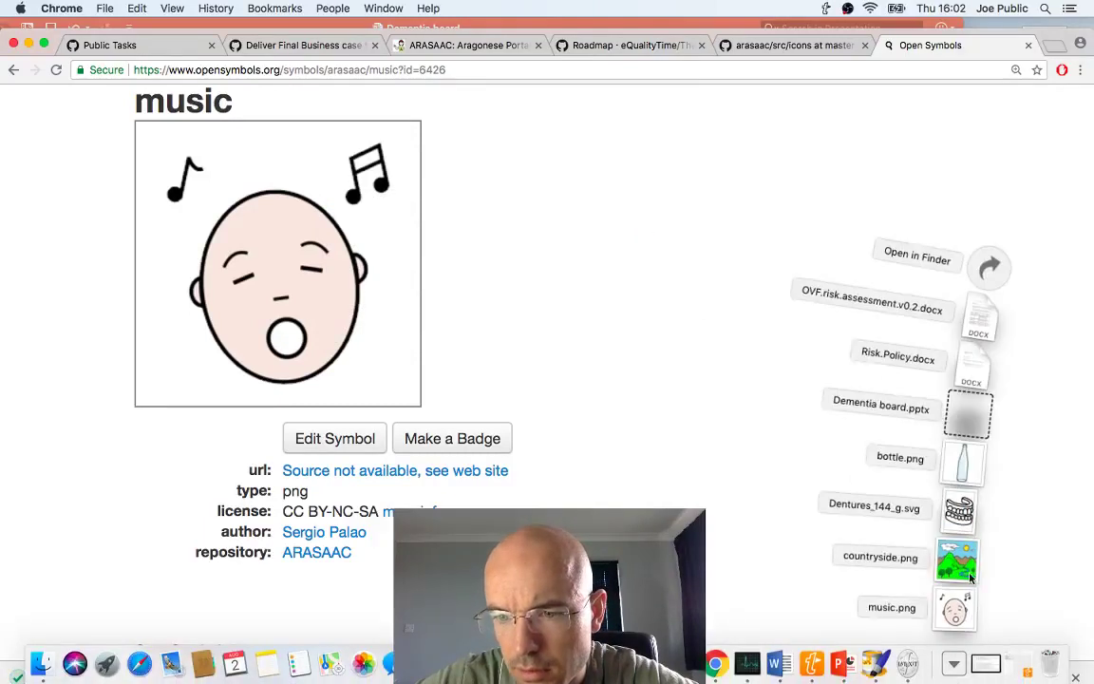
left_click(983, 270)
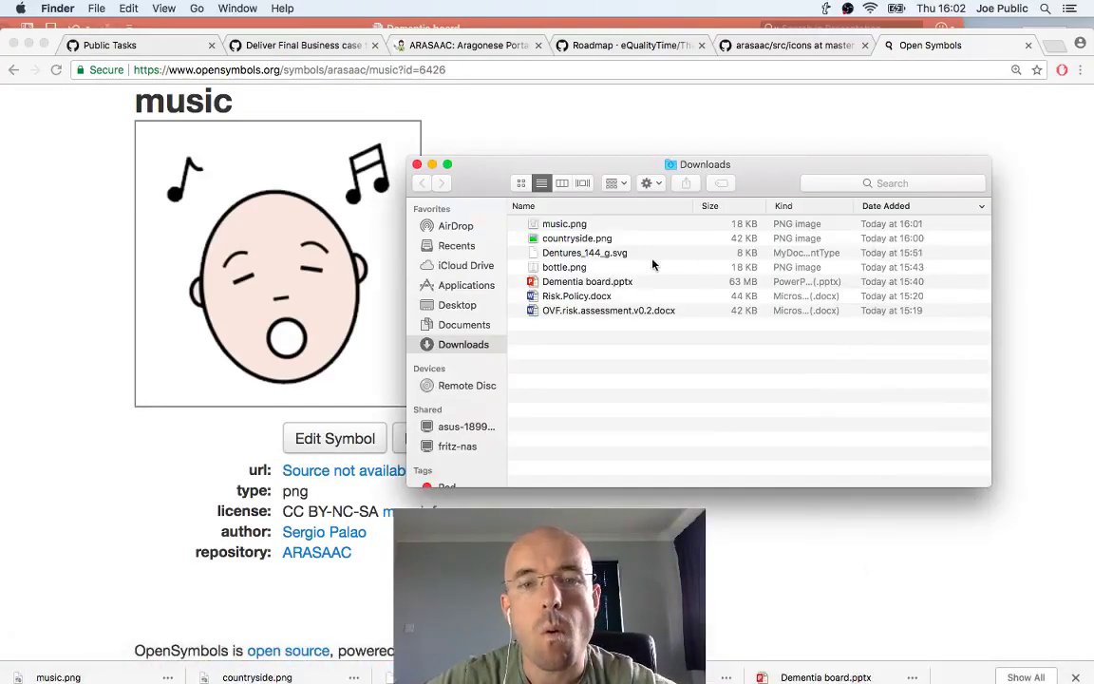
left_click(586, 228)
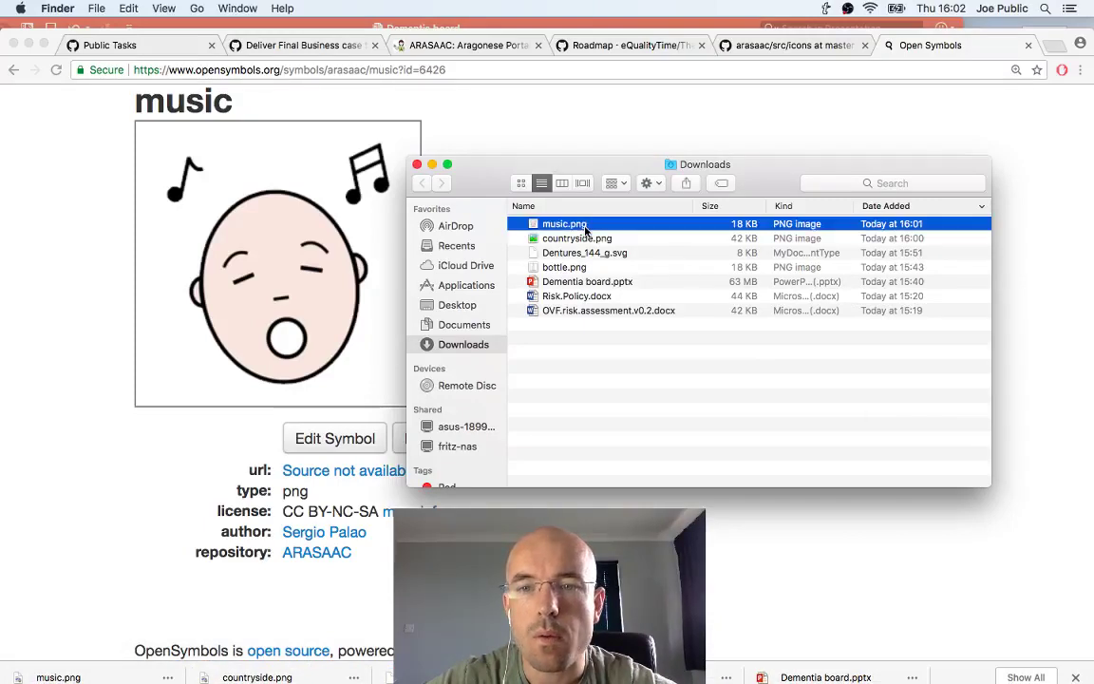
key("space")
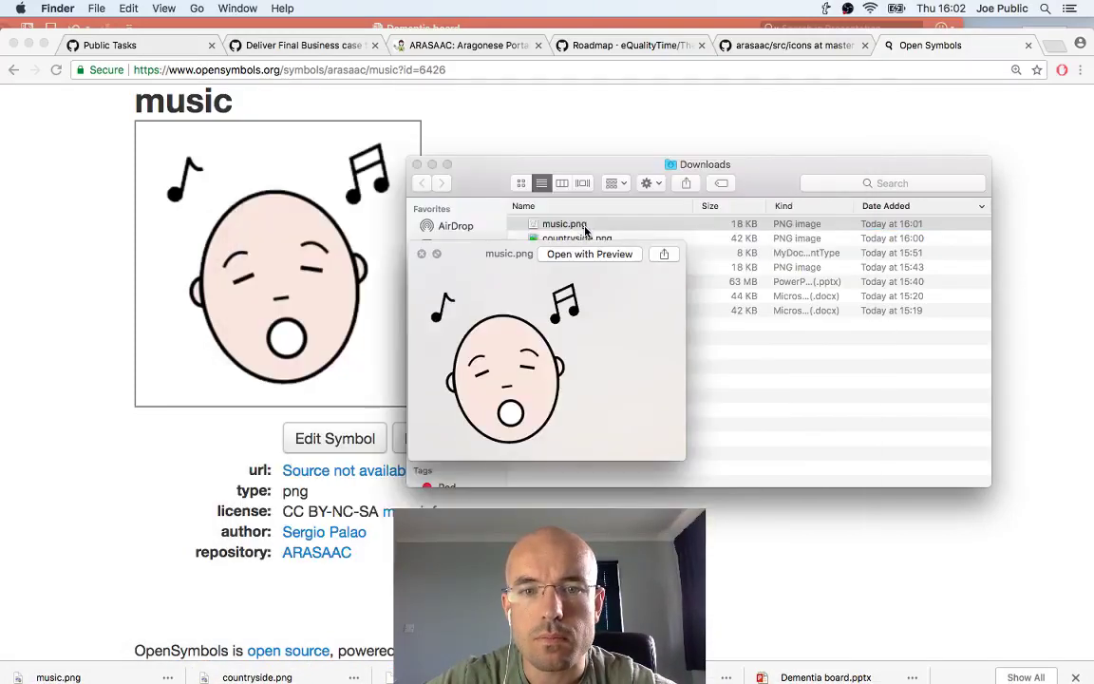
key("space")
Switch to PowerPoint, insert music.png from the Downloads folder onto the Dementia board slide and locate the picture
key("super+Tab")
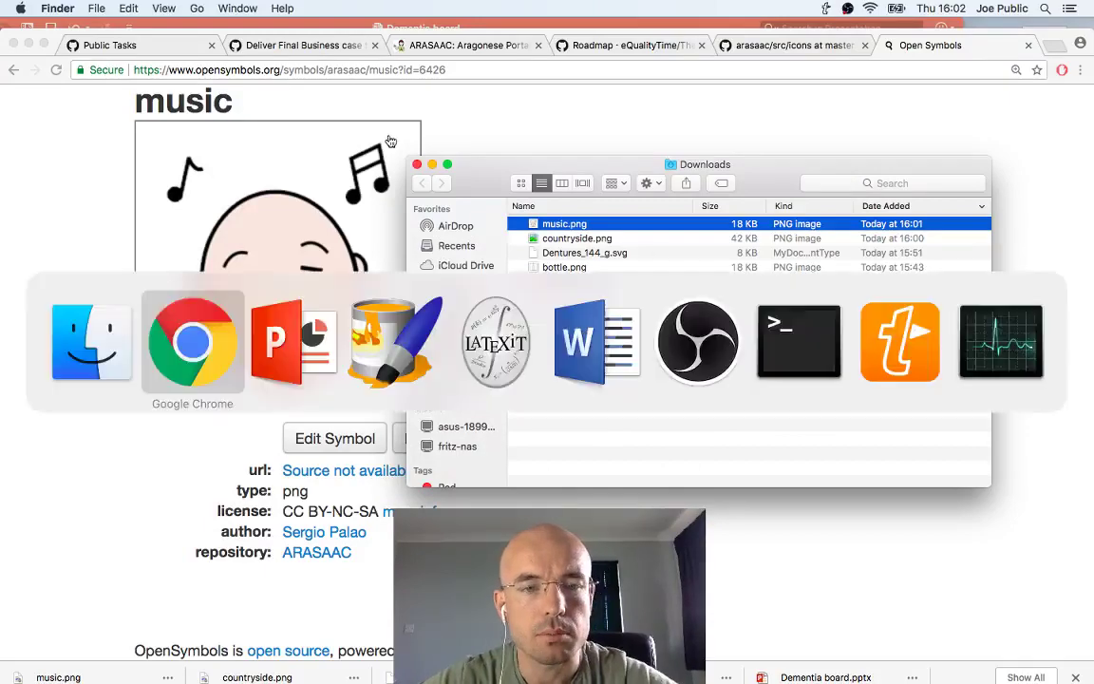
key("super+Tab")
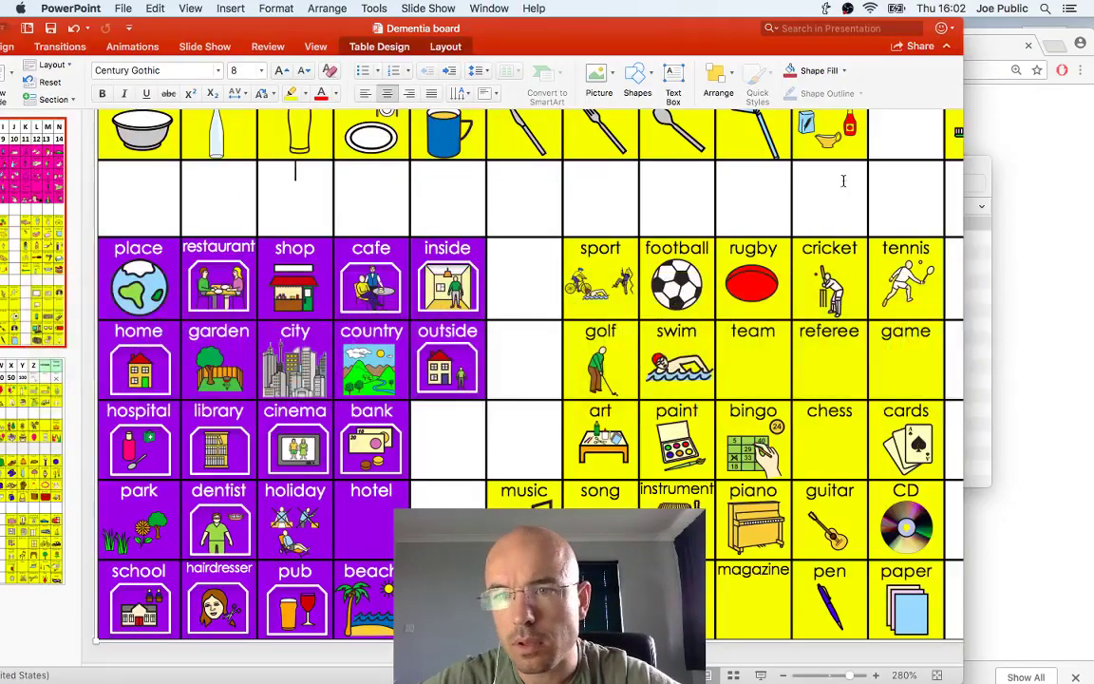
left_click_drag(976, 173, 1008, 122)
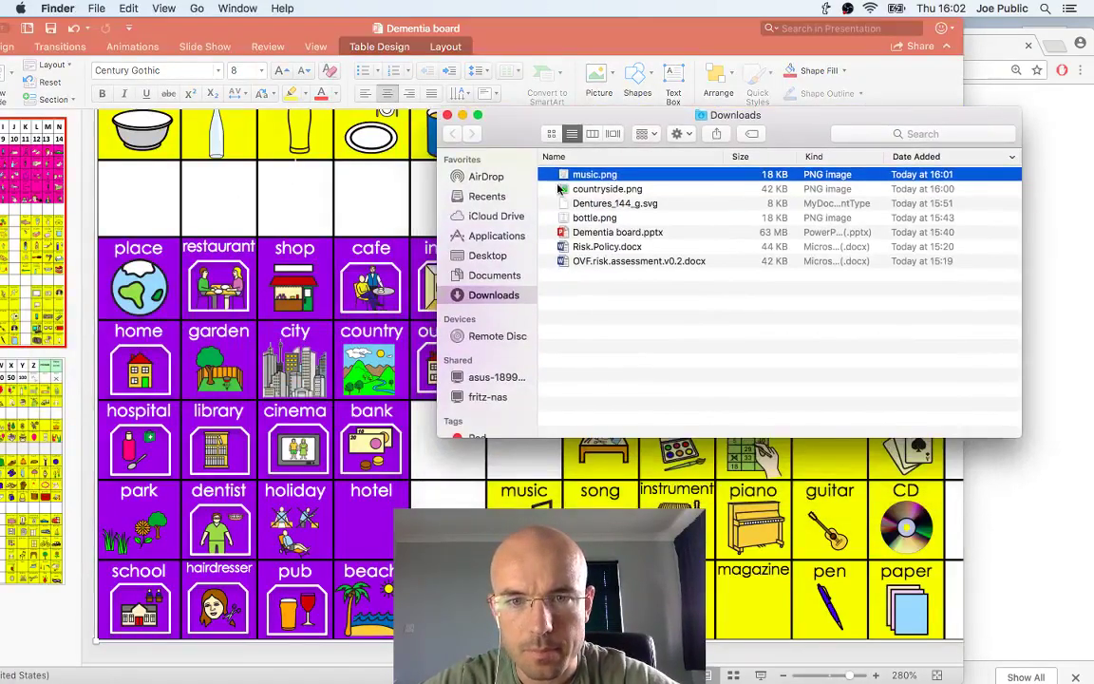
left_click_drag(565, 178, 570, 550)
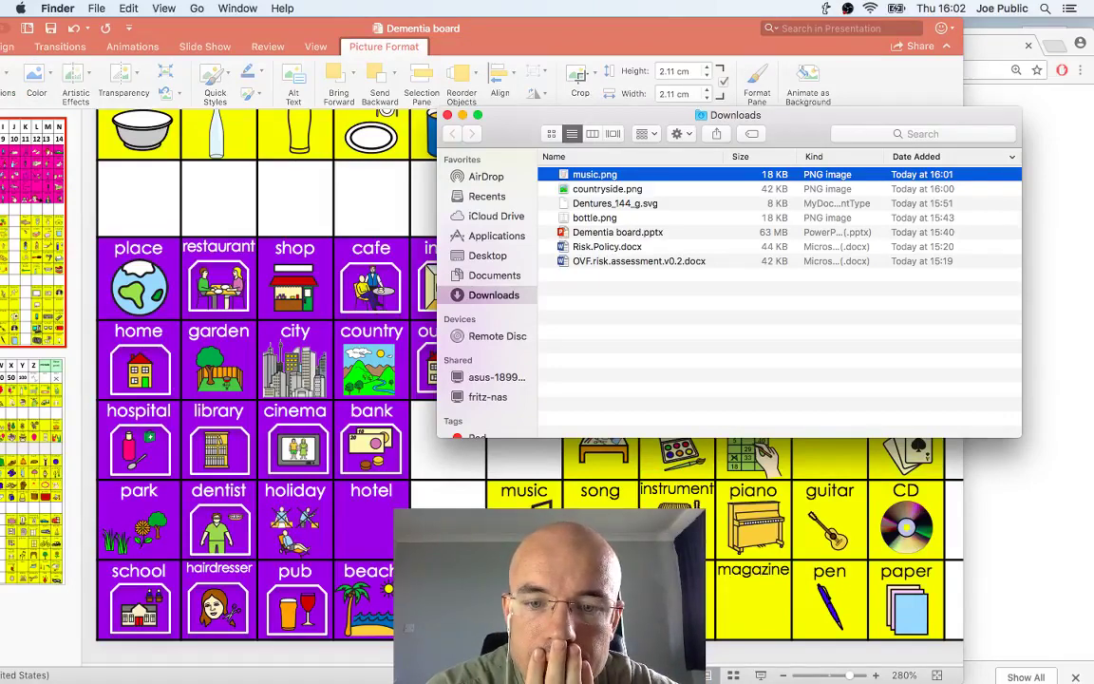
key("super+Tab")
scroll(557, 378, "up", 10)
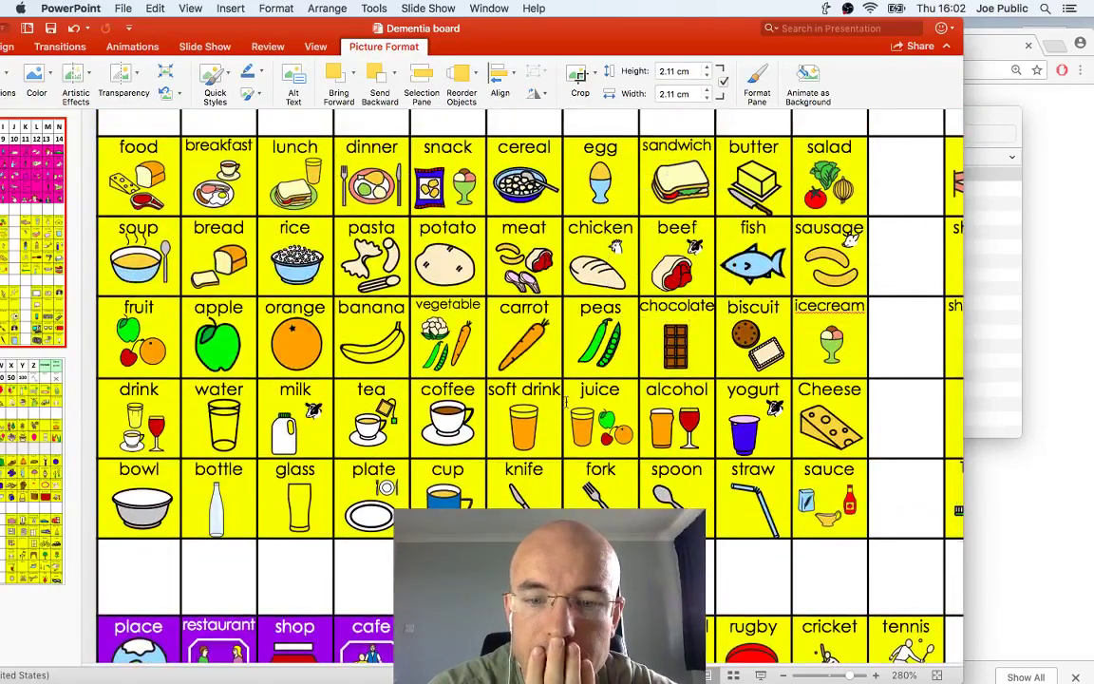
scroll(523, 346, "down", 8)
scroll(524, 346, "down", 2)
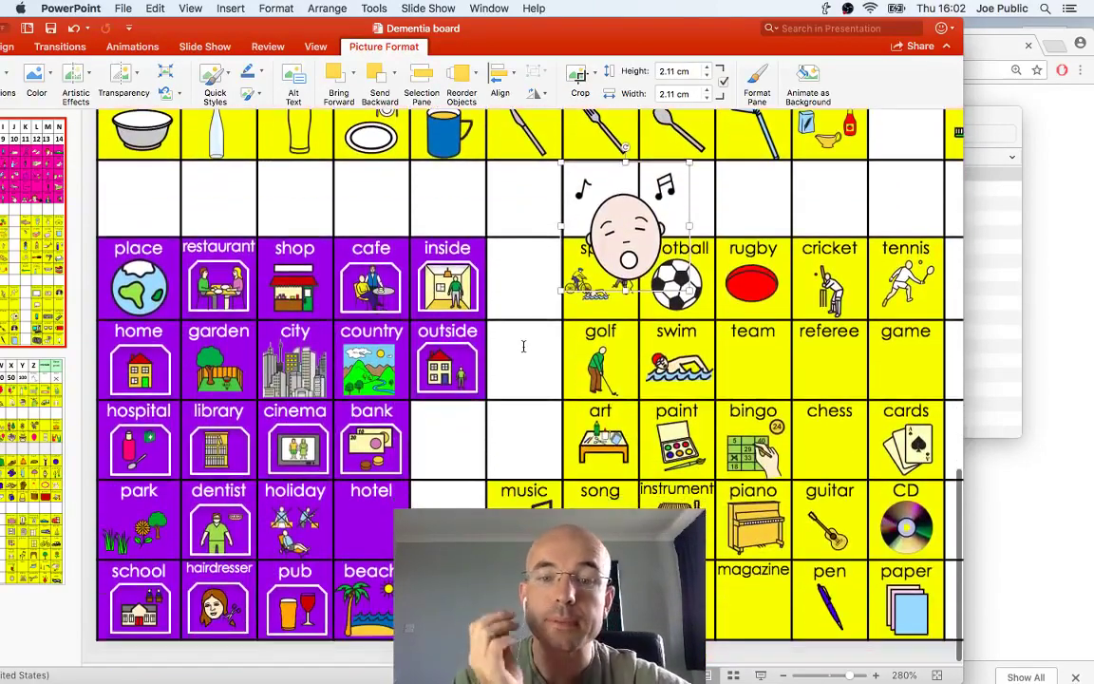
Shrink the inserted music picture to 1.13 cm square and place it in the song cell of the Dementia board
mouse_move(568, 226)
left_mouse_down()
mouse_move(579, 522)
mouse_move(608, 484)
mouse_move(714, 402)
mouse_move(622, 489)
mouse_move(607, 489)
left_mouse_up()
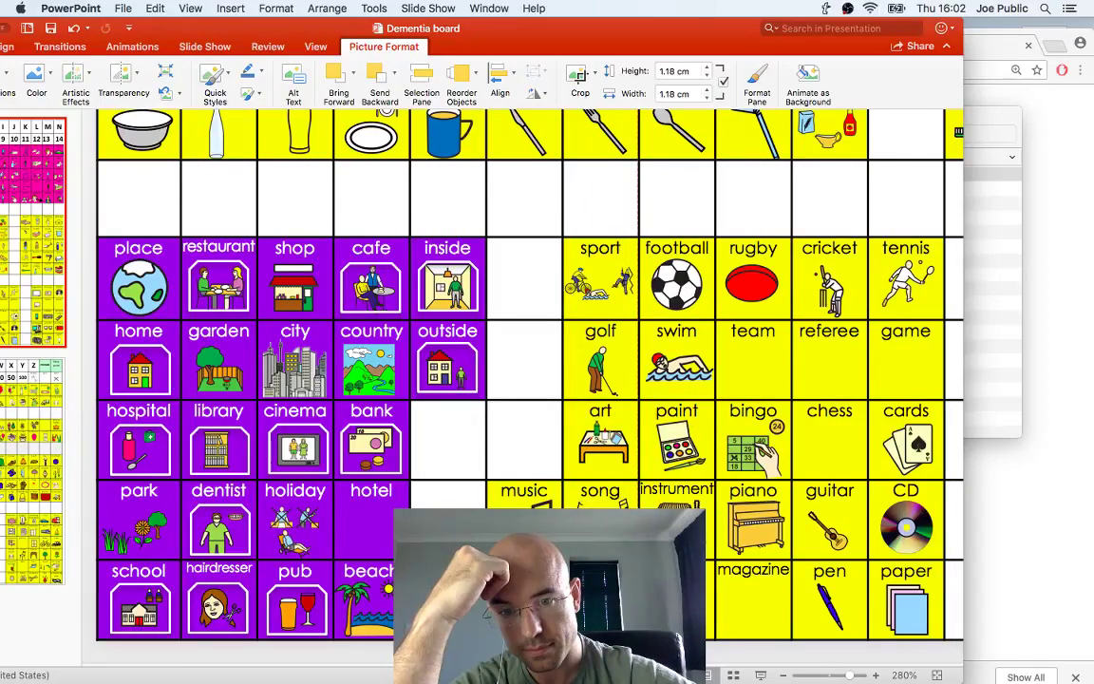
left_click(634, 497)
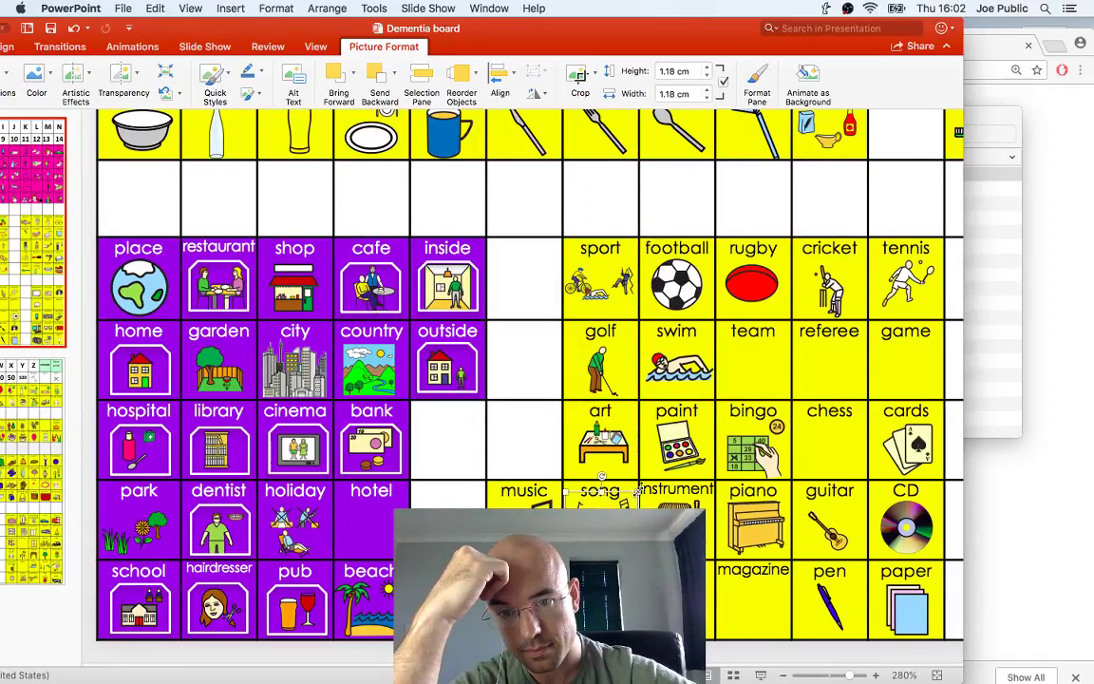
left_click_drag(638, 490, 628, 501)
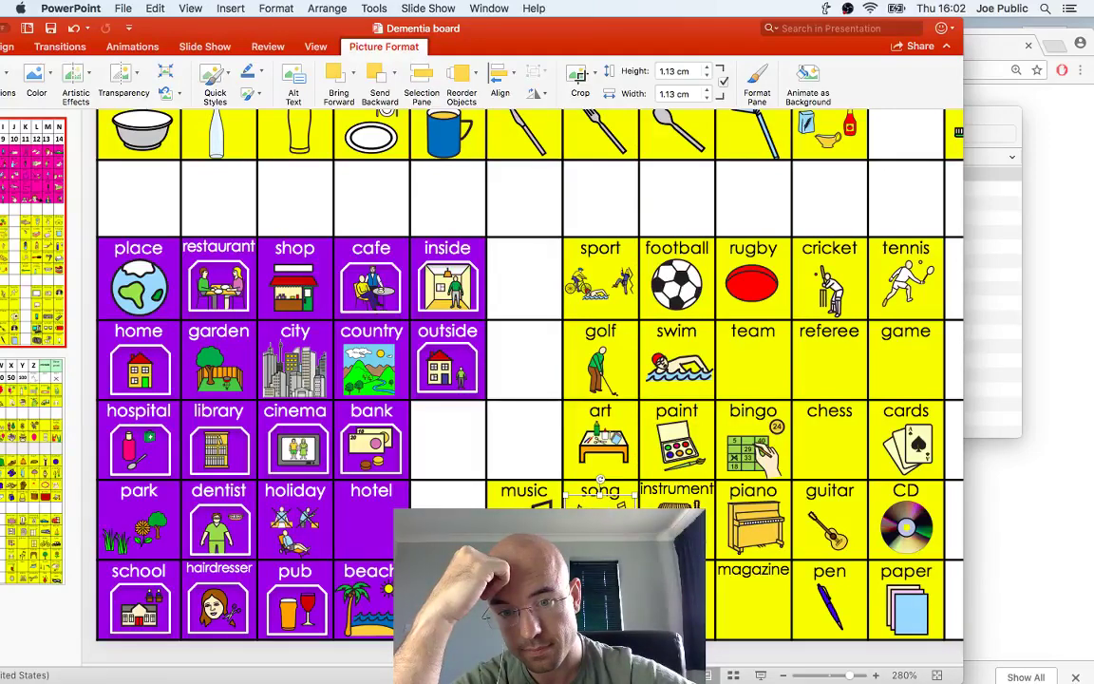
left_click(547, 444)
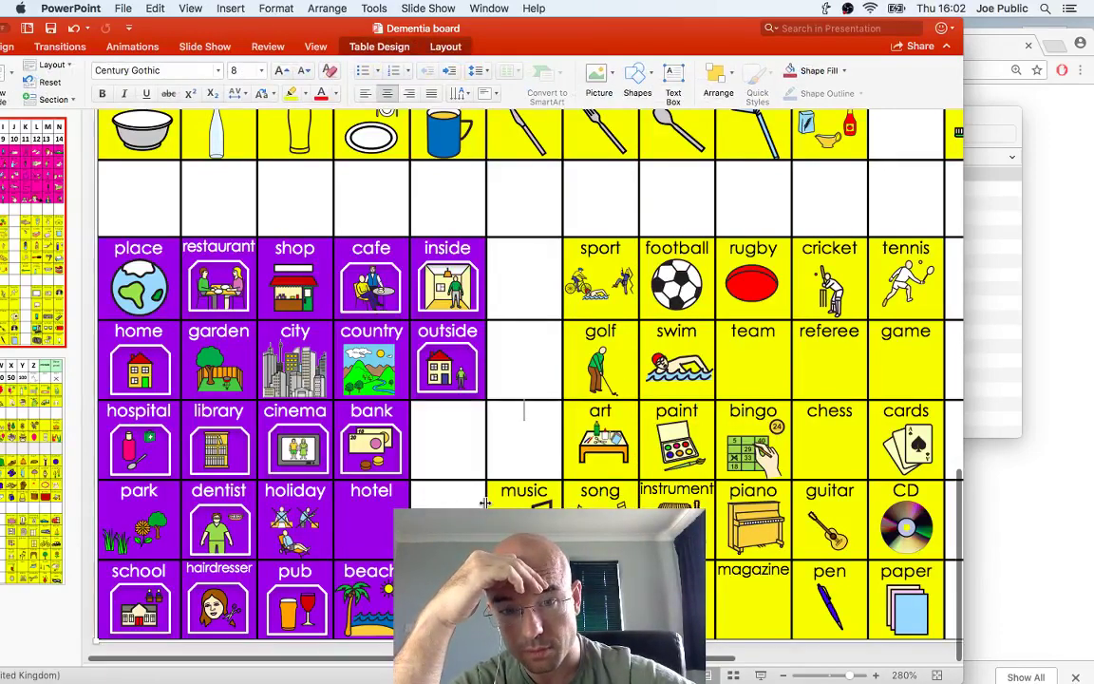
Switch to Open Symbols in Chrome and search the symbol library for radio
key("super+Tab")
key("super+Tab")
key("super+Tab")
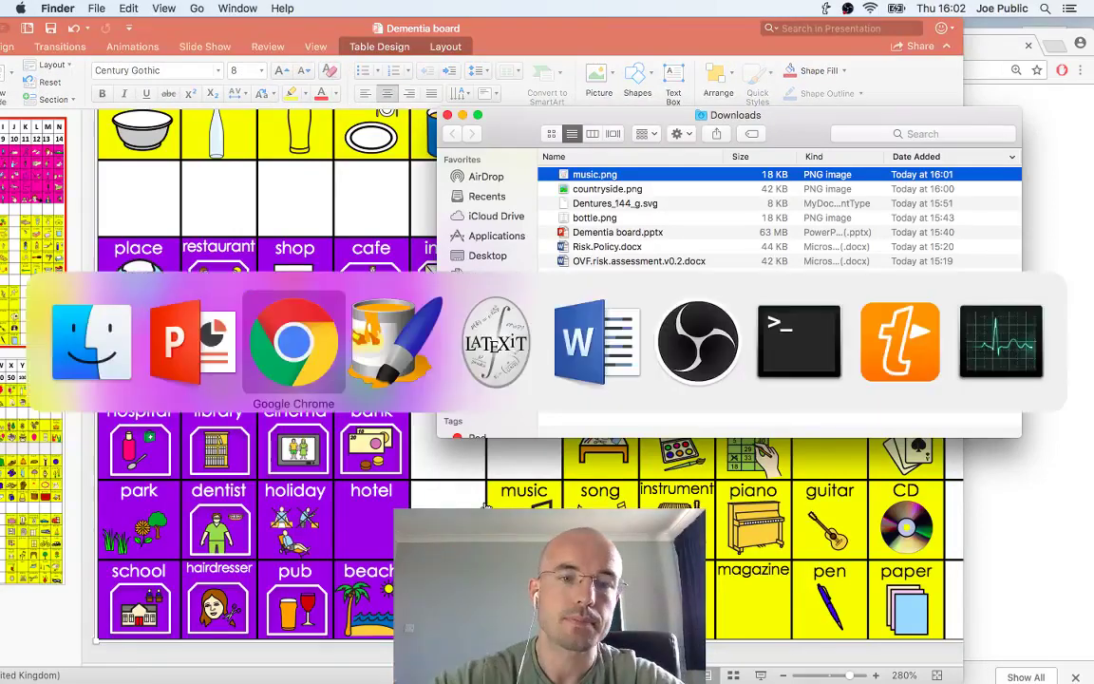
left_click(13, 70)
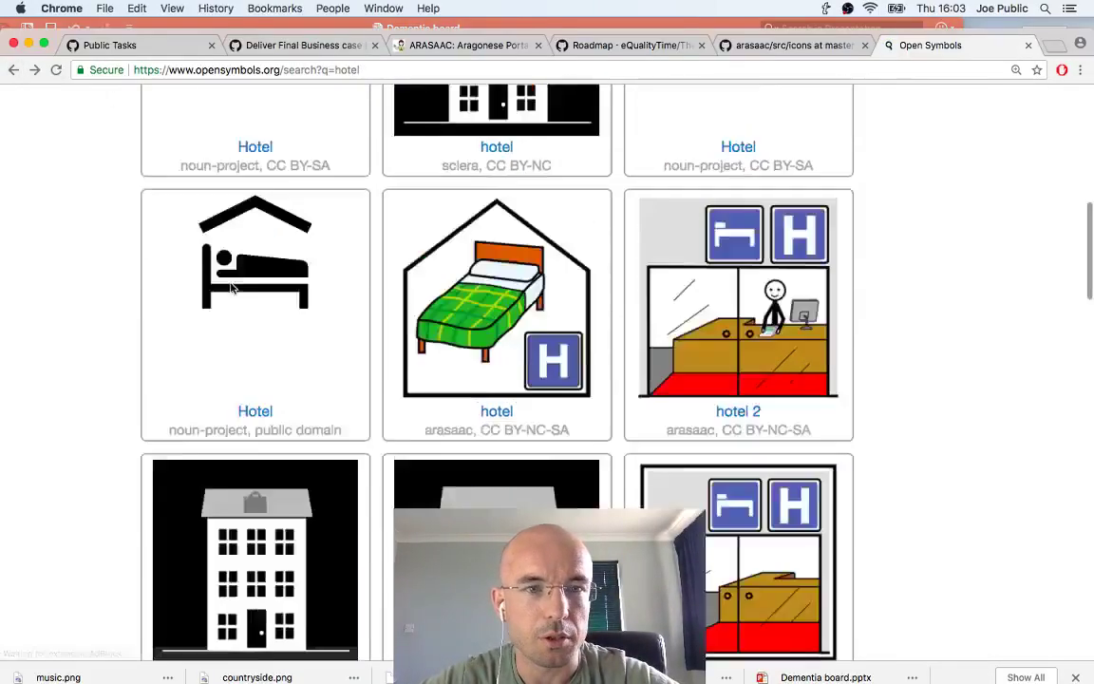
type("radio")
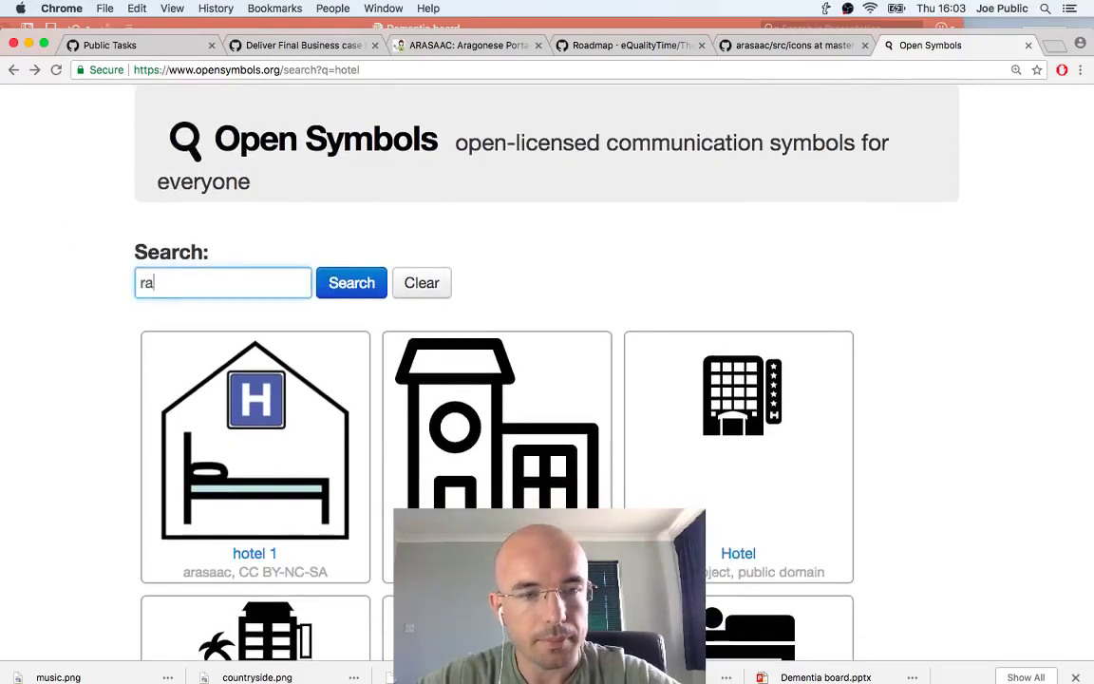
key("Return")
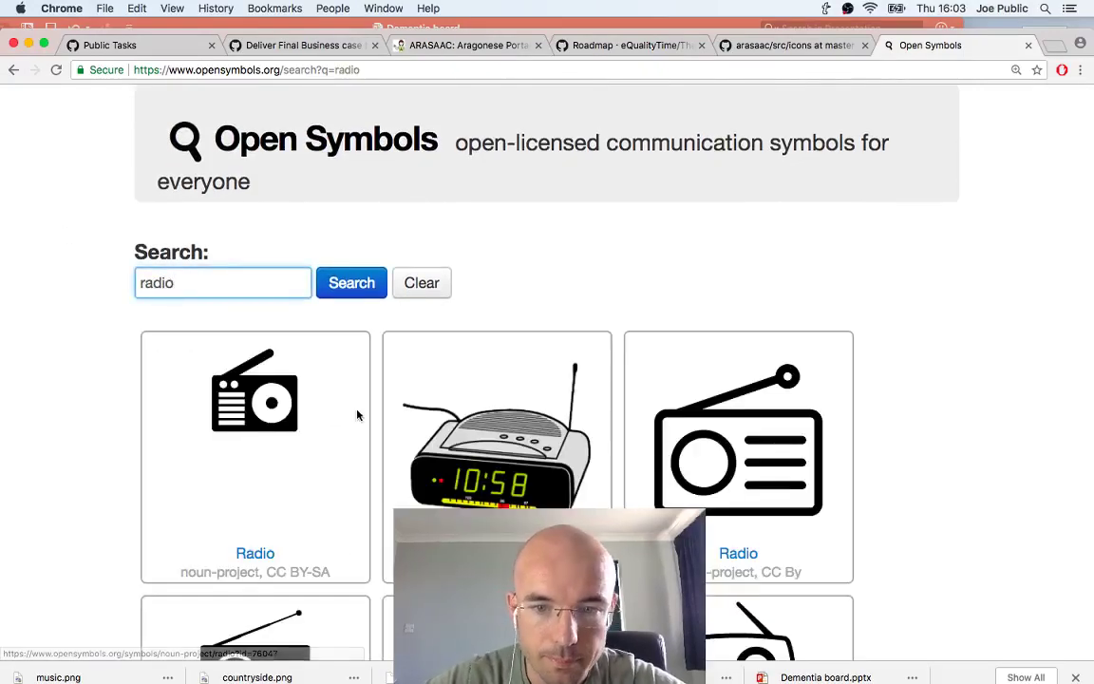
Look through the upper part of the radio search results for usable symbols, checking back briefly with the Dementia board in PowerPoint
scroll(357, 414, "down", 4)
scroll(377, 466, "down", 7)
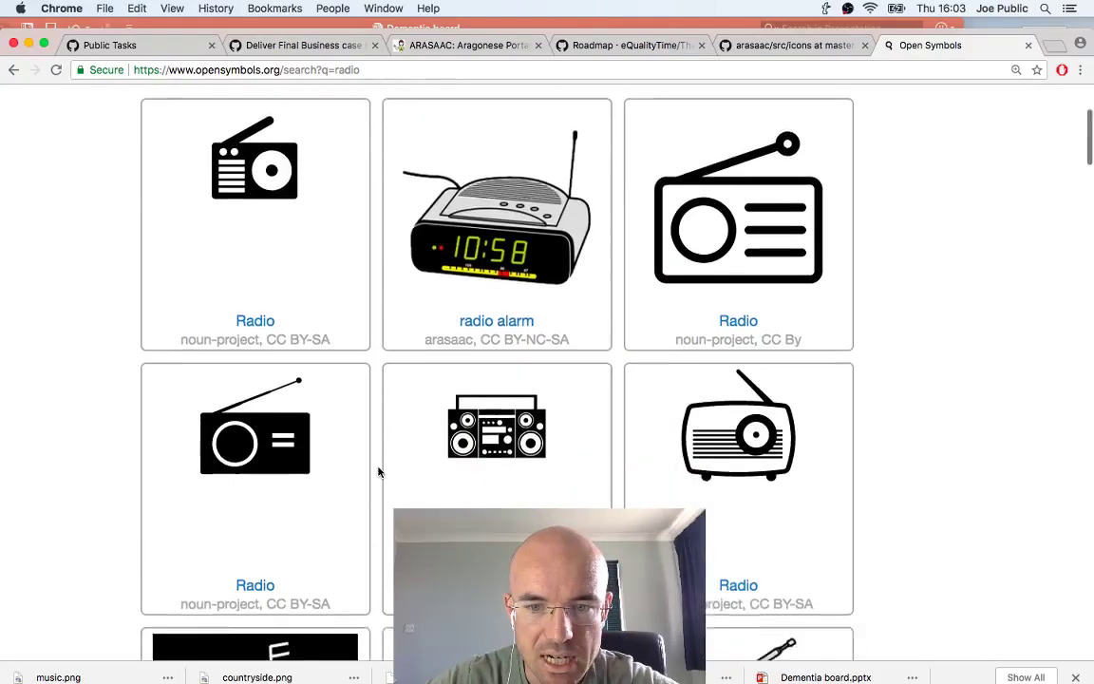
scroll(378, 472, "down", 10)
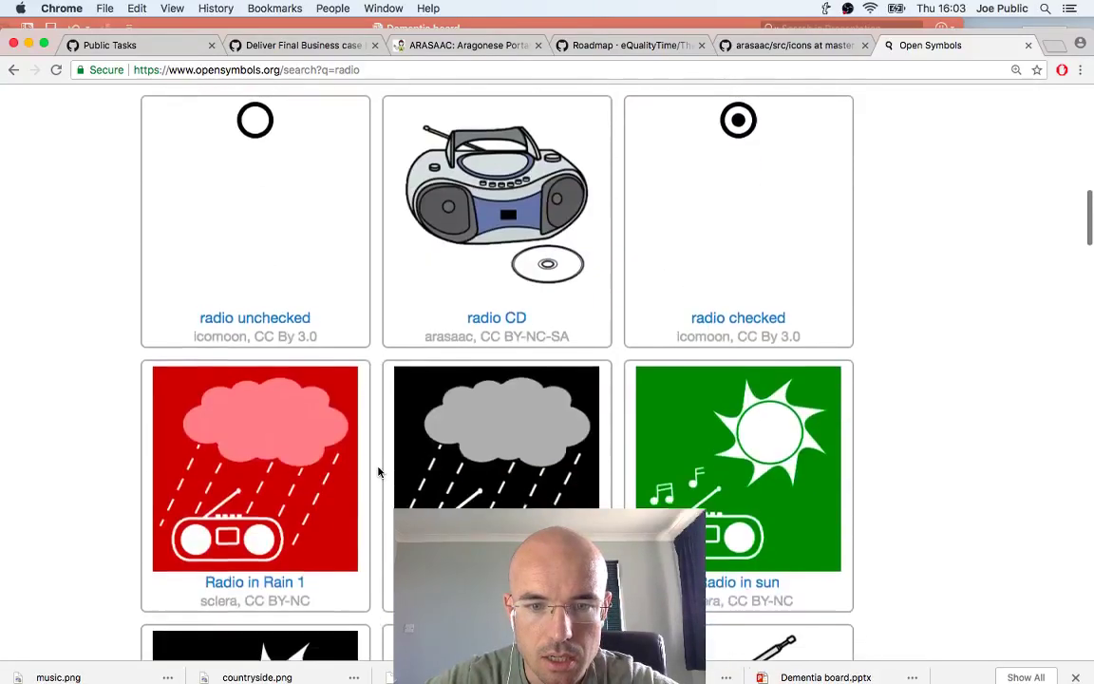
scroll(377, 472, "down", 8)
scroll(378, 472, "down", 4)
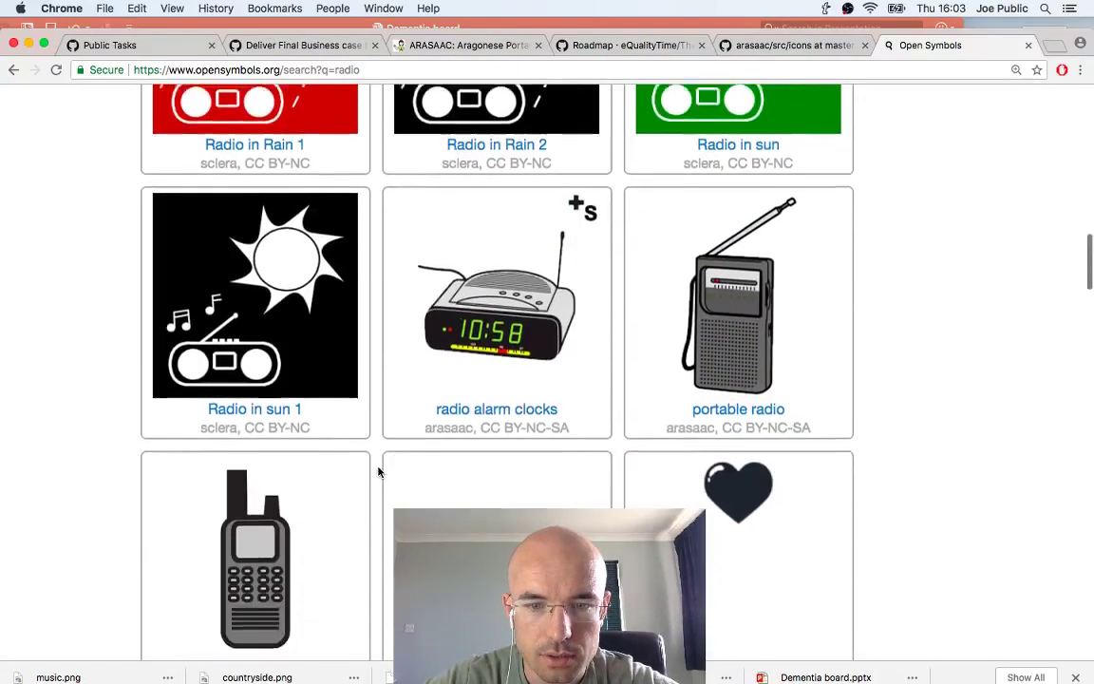
scroll(378, 472, "down", 18)
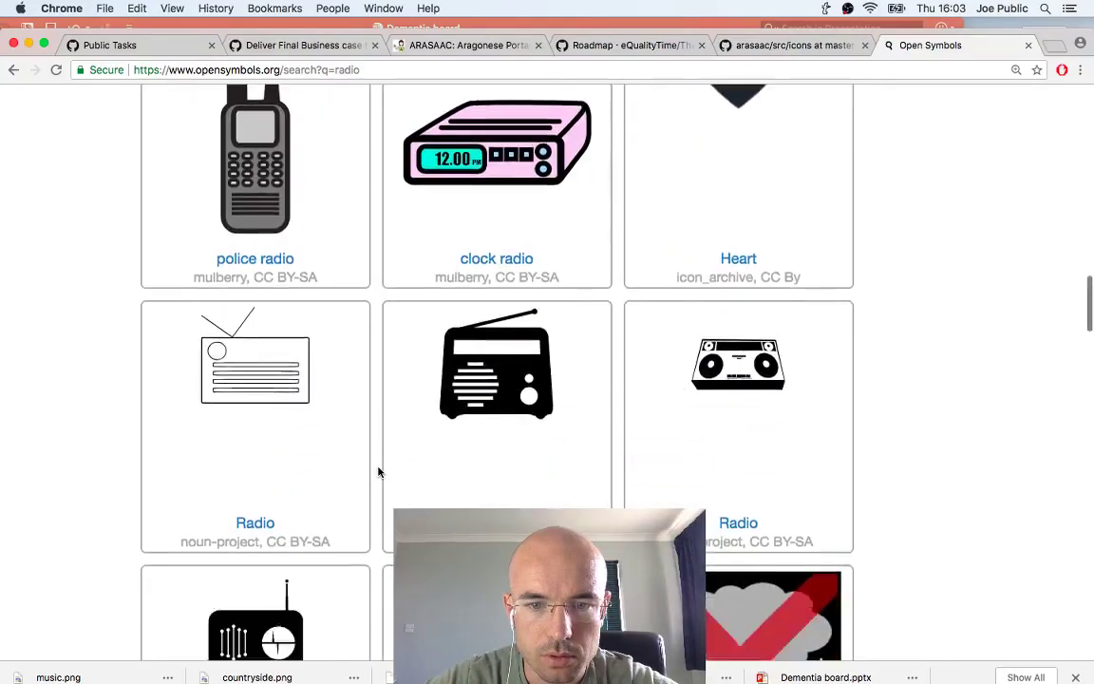
scroll(378, 472, "down", 9)
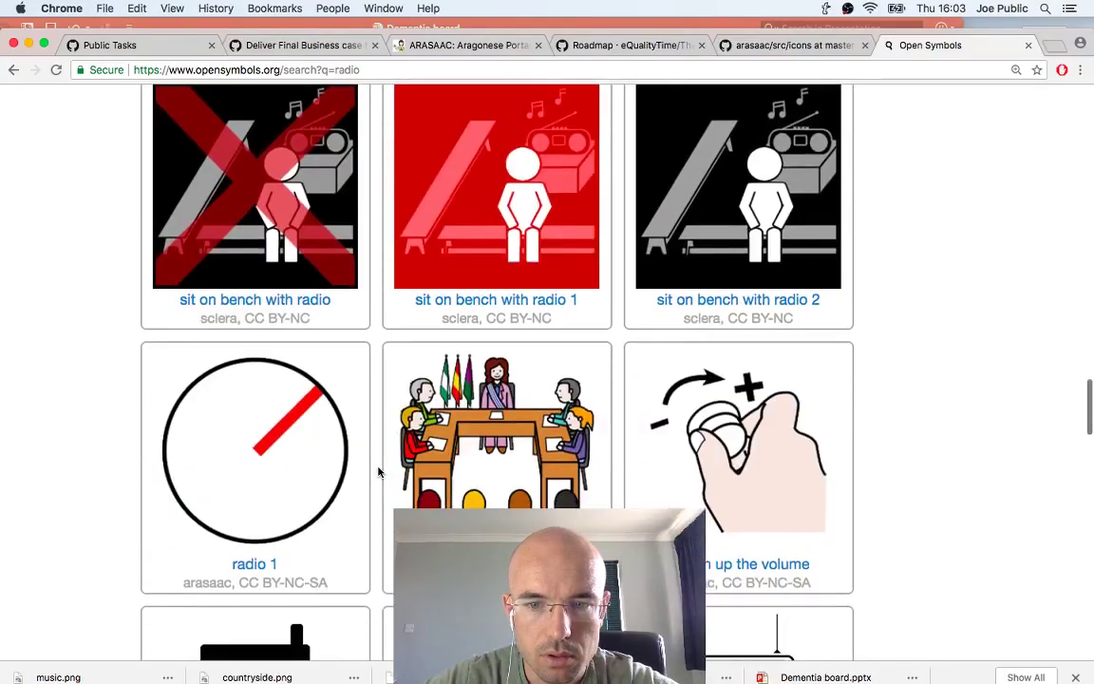
scroll(378, 472, "up", 8)
scroll(378, 472, "up", 15)
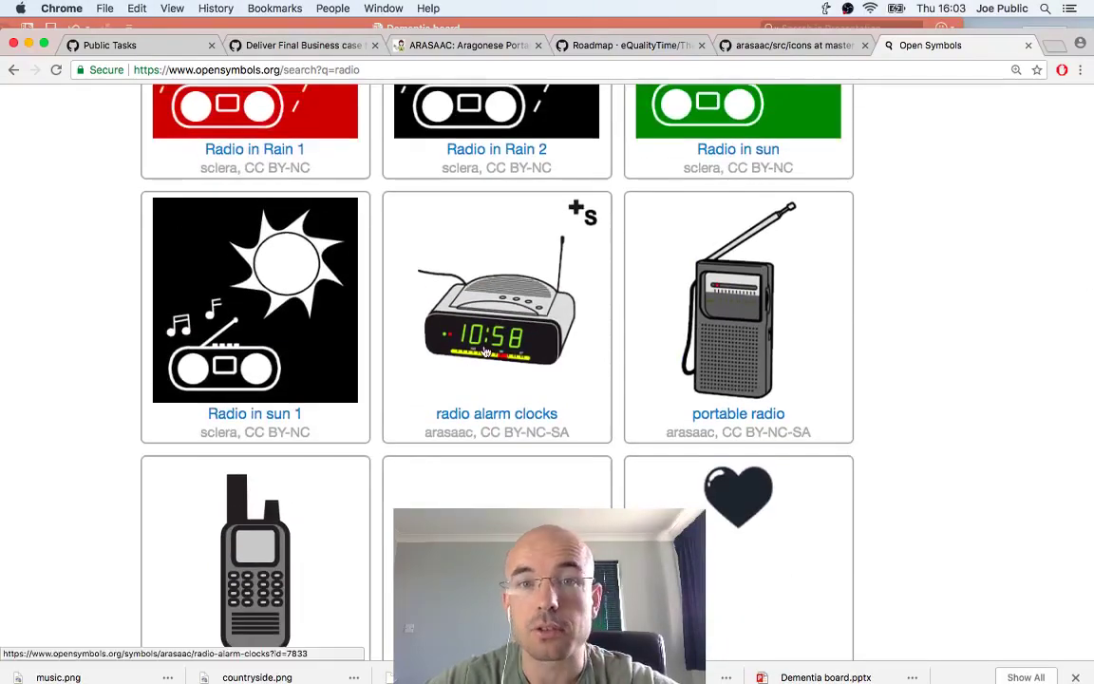
scroll(484, 346, "up", 11)
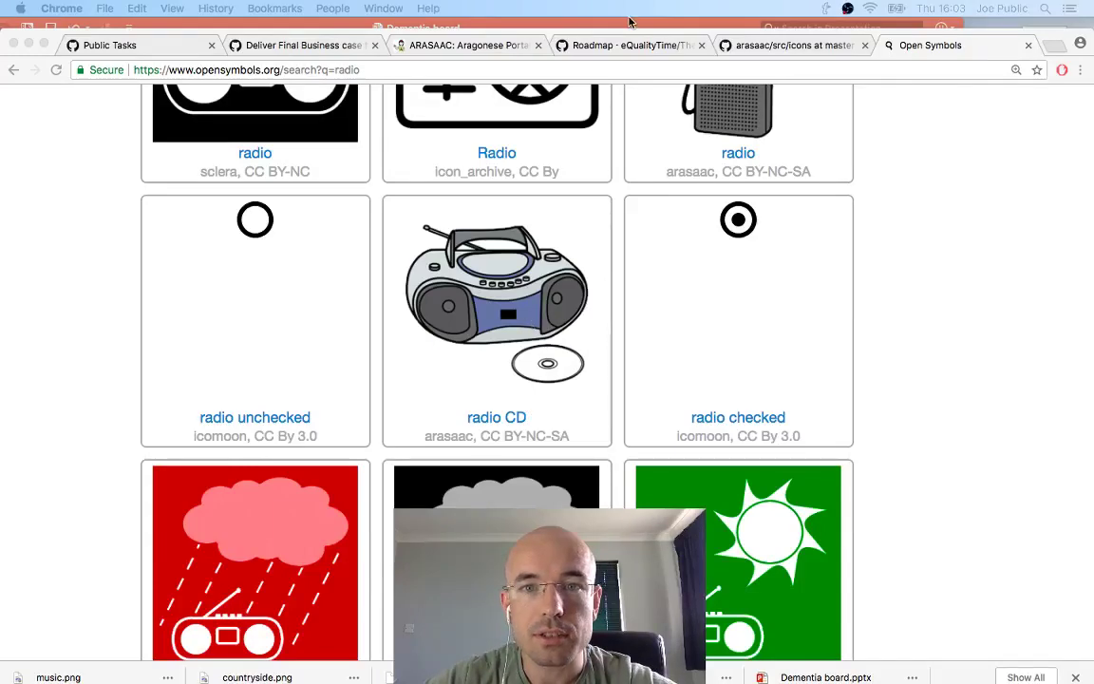
left_click(570, 24)
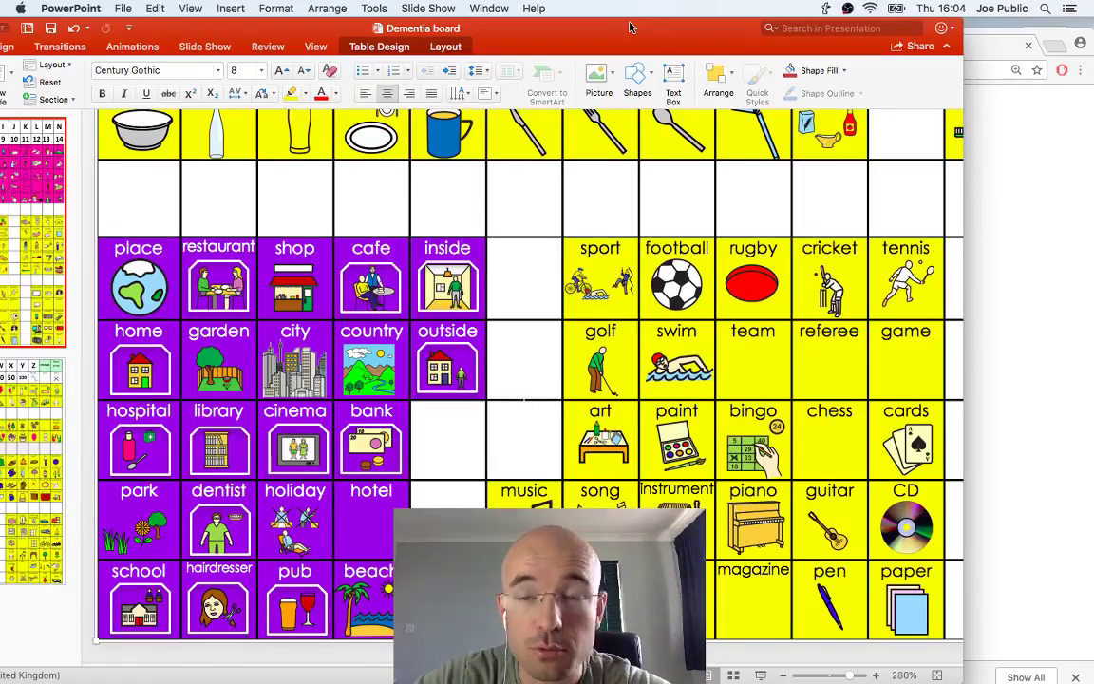
key("super+Tab")
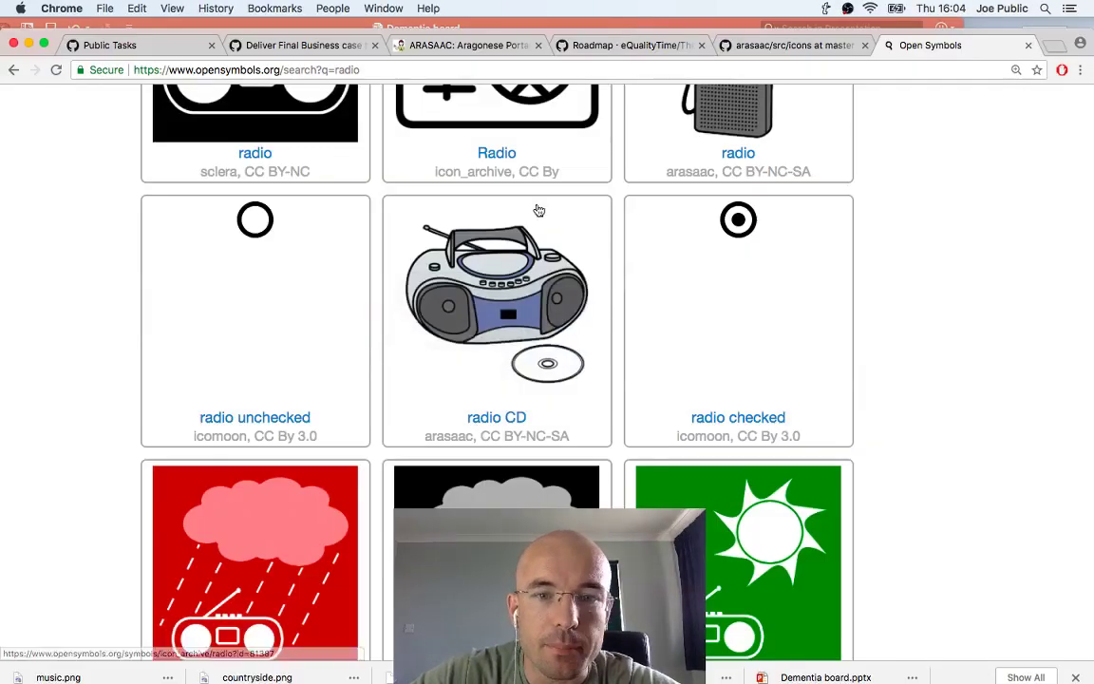
Examine the radio search results from the first row to the end of the page, comparing styles and licences
scroll(536, 272, "up", 3)
scroll(536, 271, "up", 10)
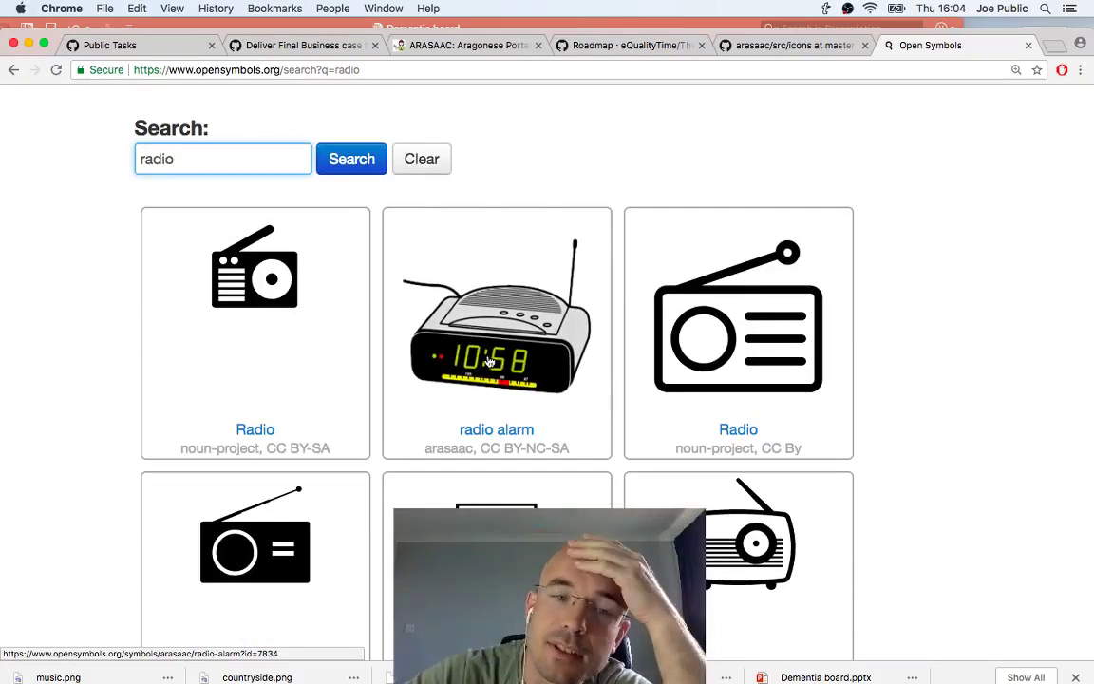
scroll(488, 361, "down", 1)
scroll(488, 361, "down", 2)
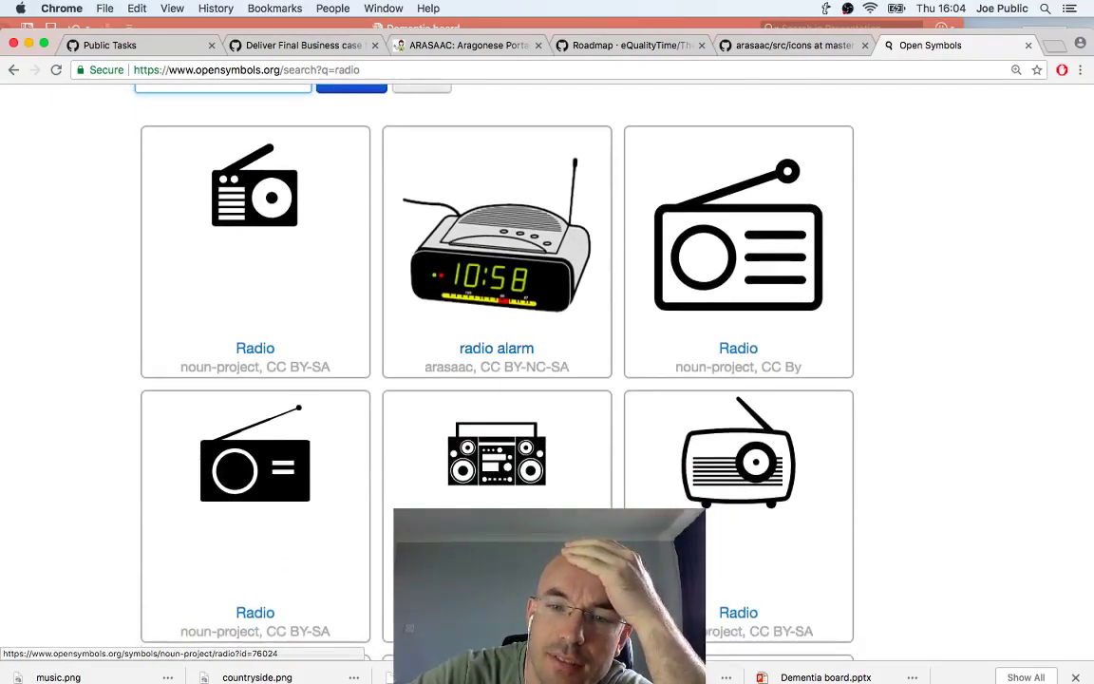
scroll(714, 511, "down", 5)
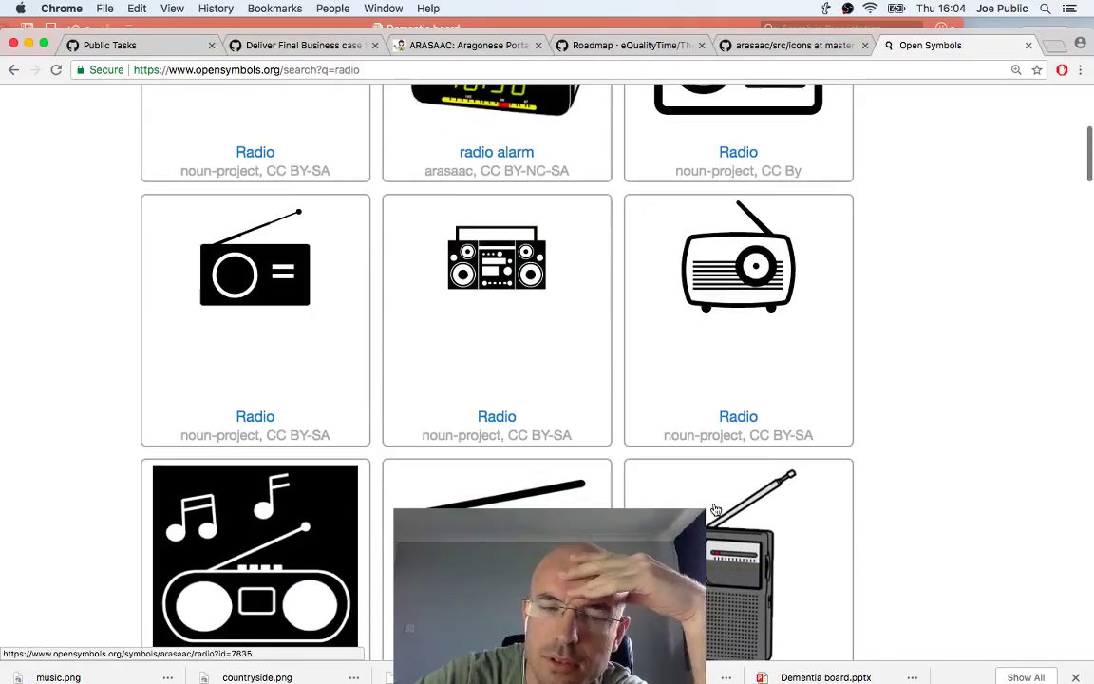
scroll(728, 350, "down", 10)
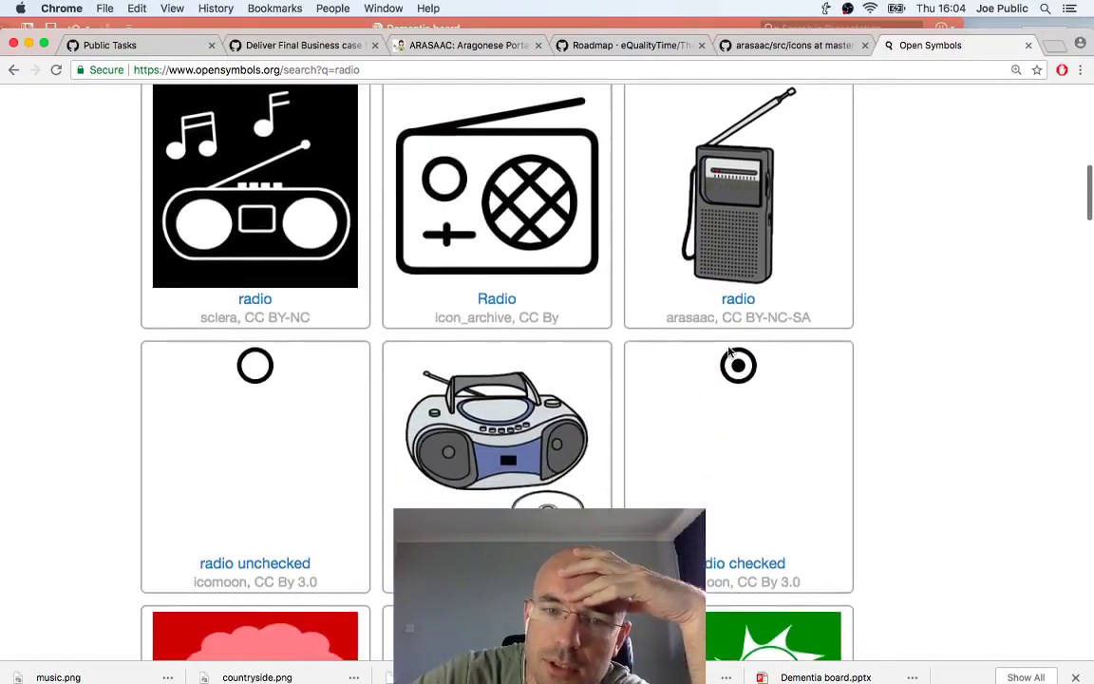
scroll(728, 352, "down", 12)
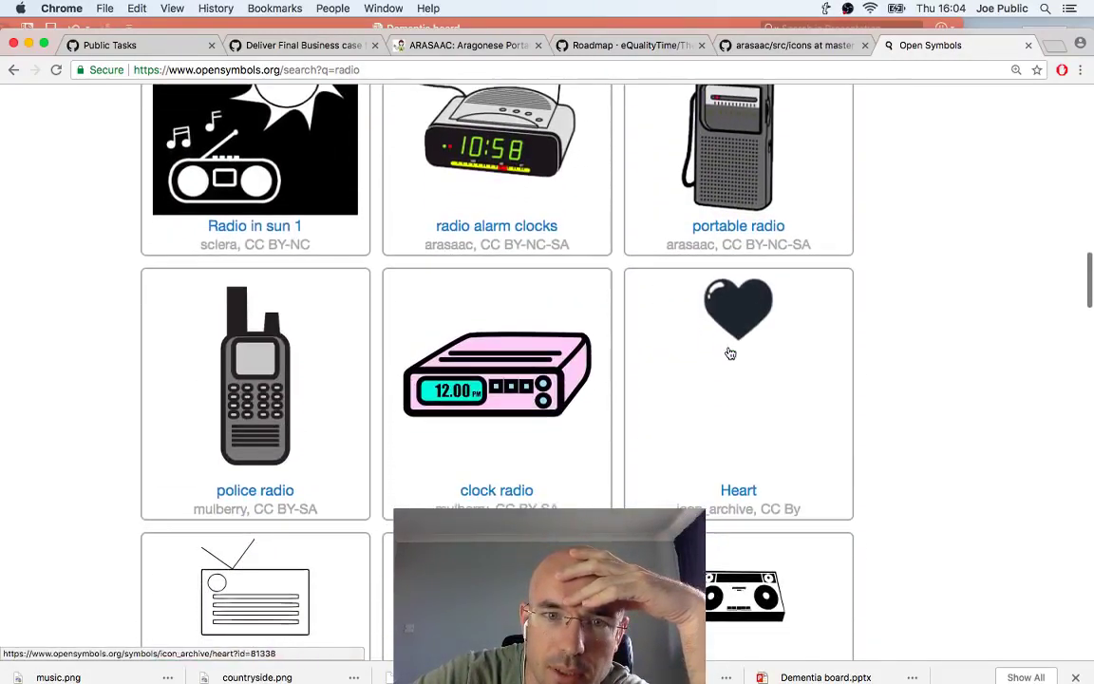
scroll(574, 247, "down", 12)
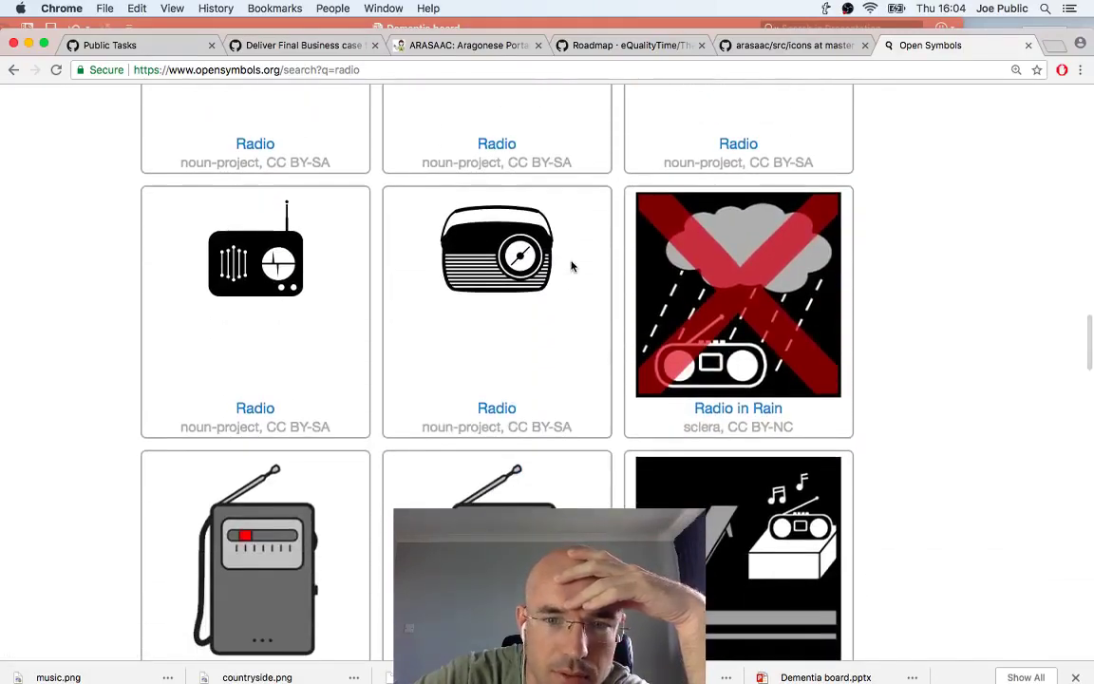
scroll(572, 266, "down", 16)
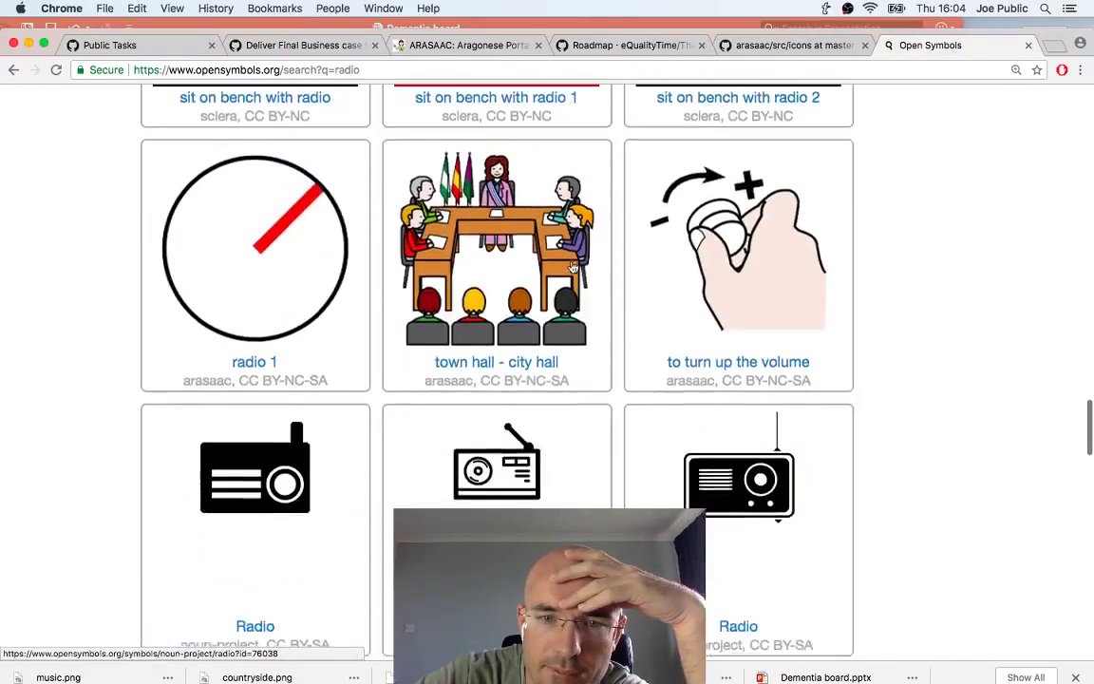
scroll(572, 267, "down", 10)
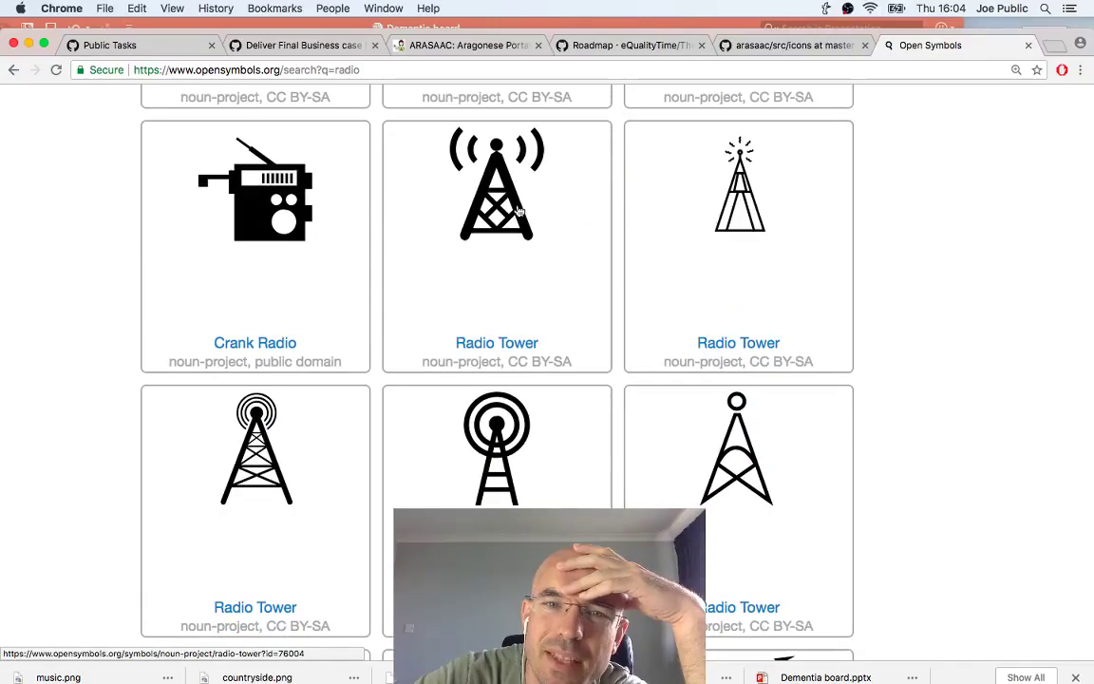
scroll(510, 281, "down", 8)
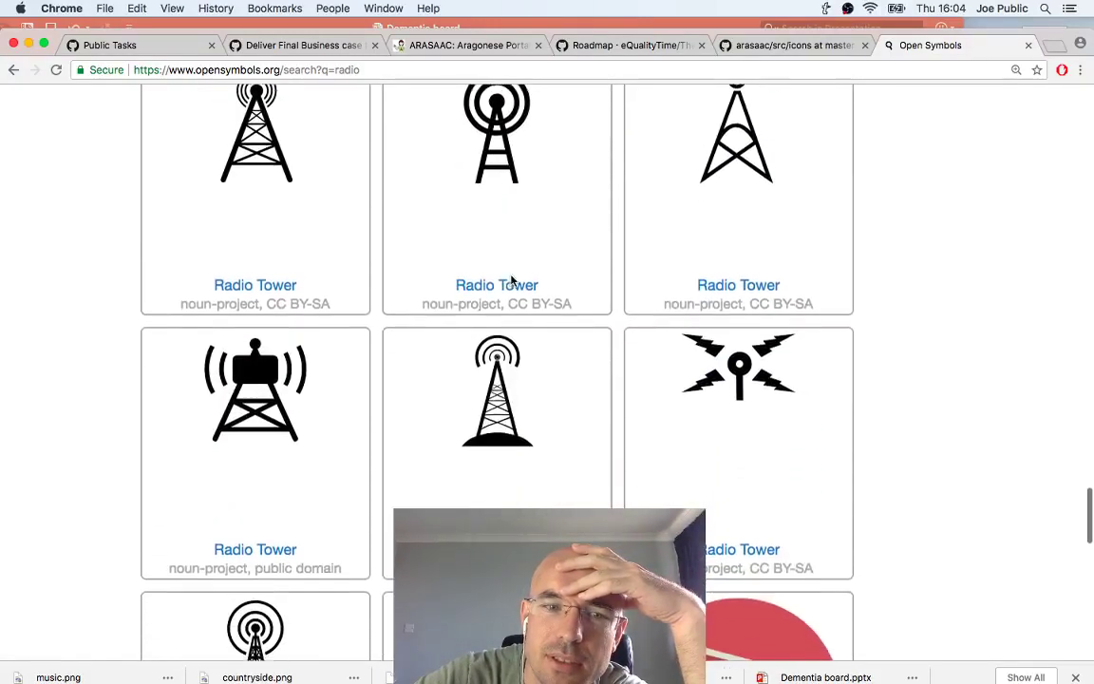
scroll(511, 281, "down", 8)
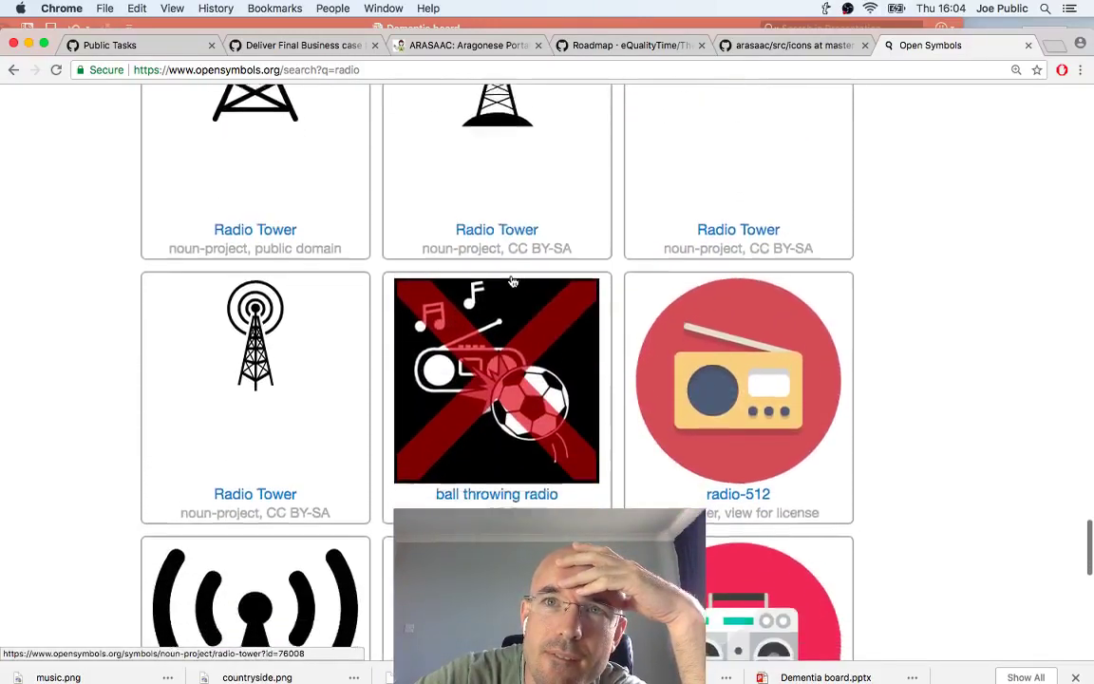
scroll(511, 281, "down", 12)
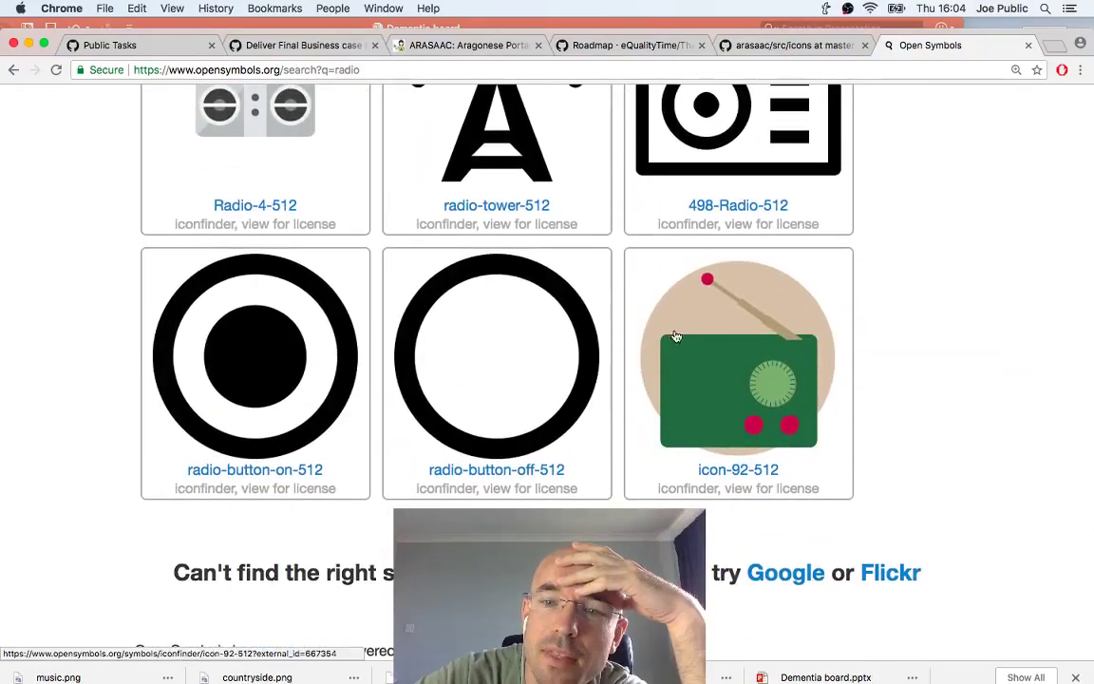
Go back up through the radio search results and open the arasaac radio alarm symbol
scroll(685, 344, "up", 20)
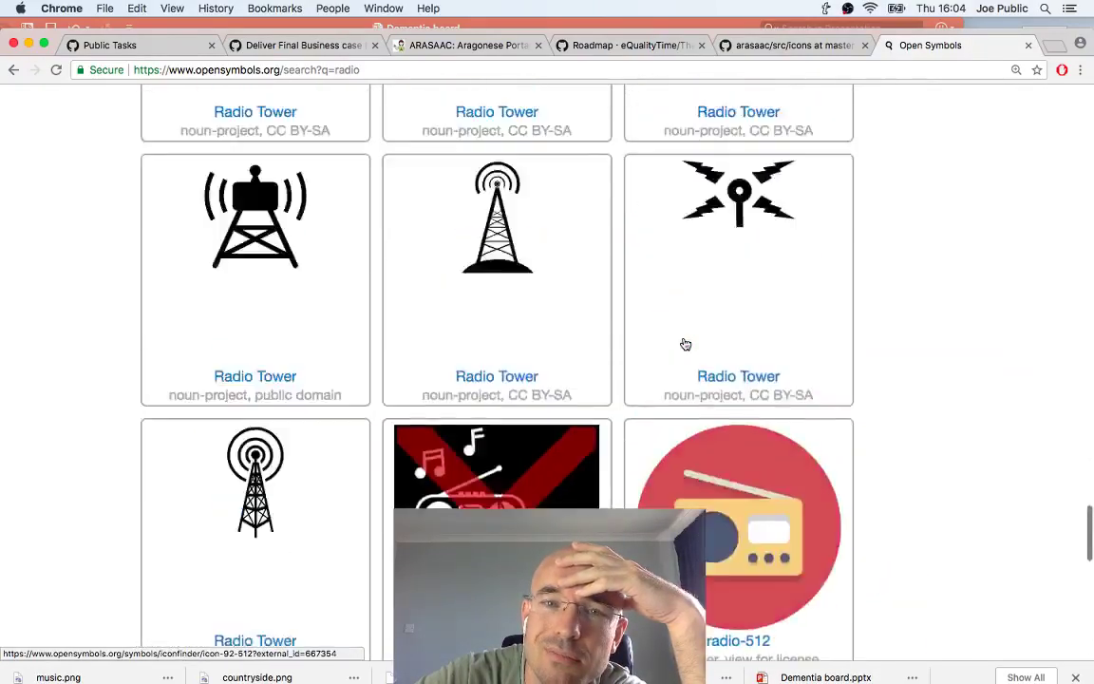
scroll(684, 344, "up", 4)
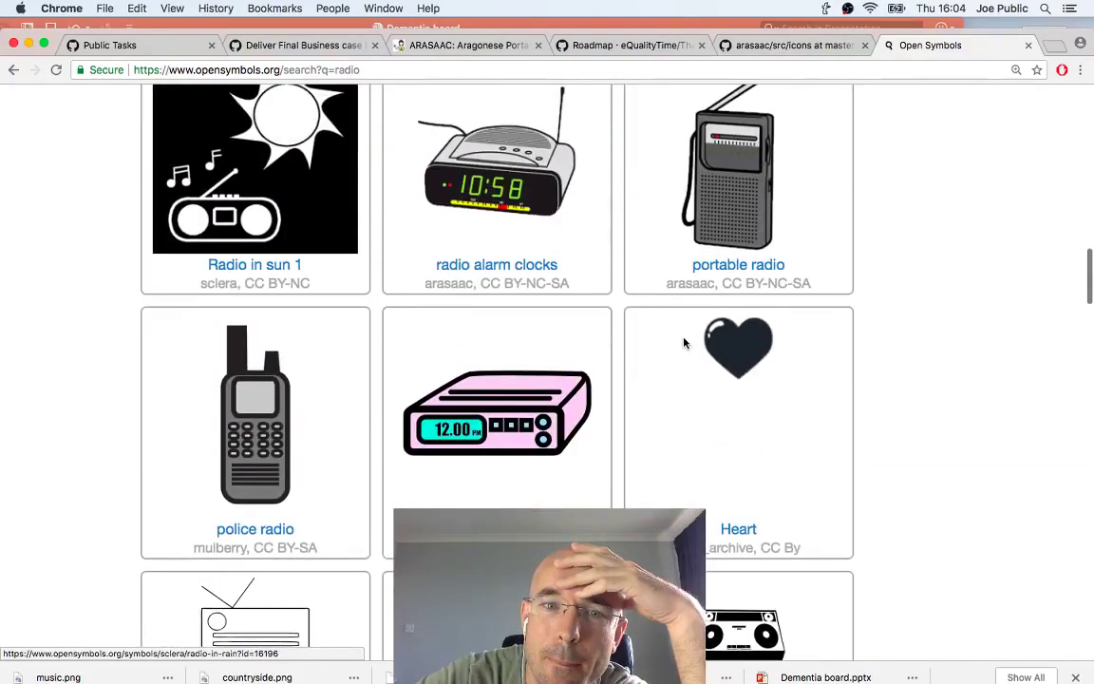
scroll(683, 342, "up", 1)
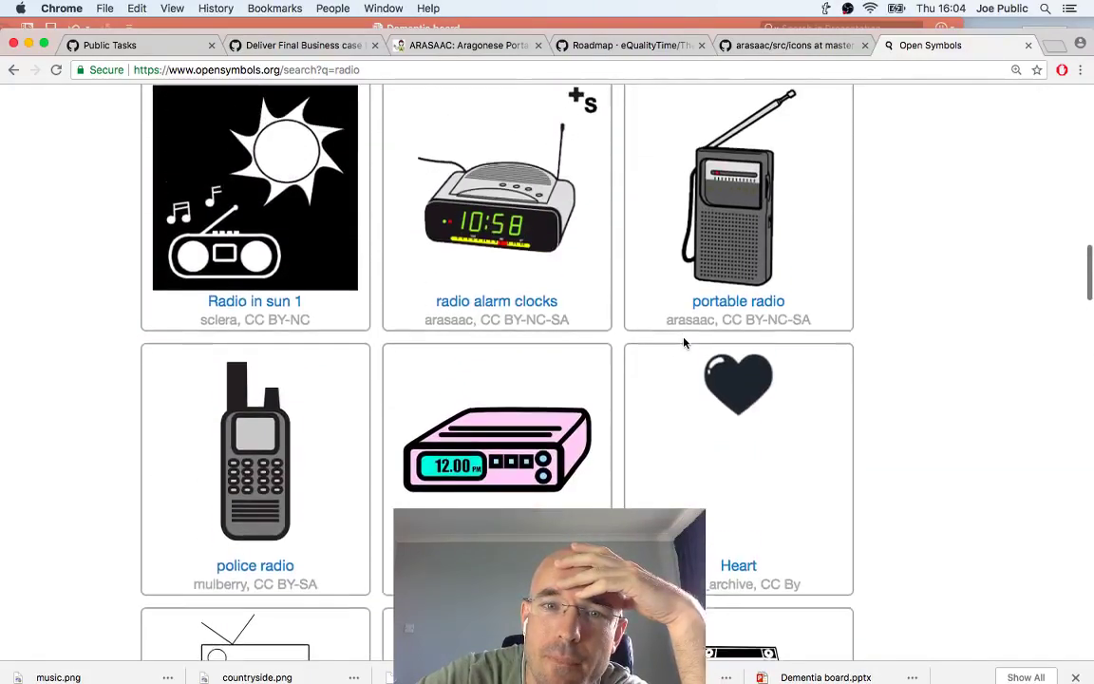
scroll(470, 181, "up", 5)
scroll(469, 180, "up", 15)
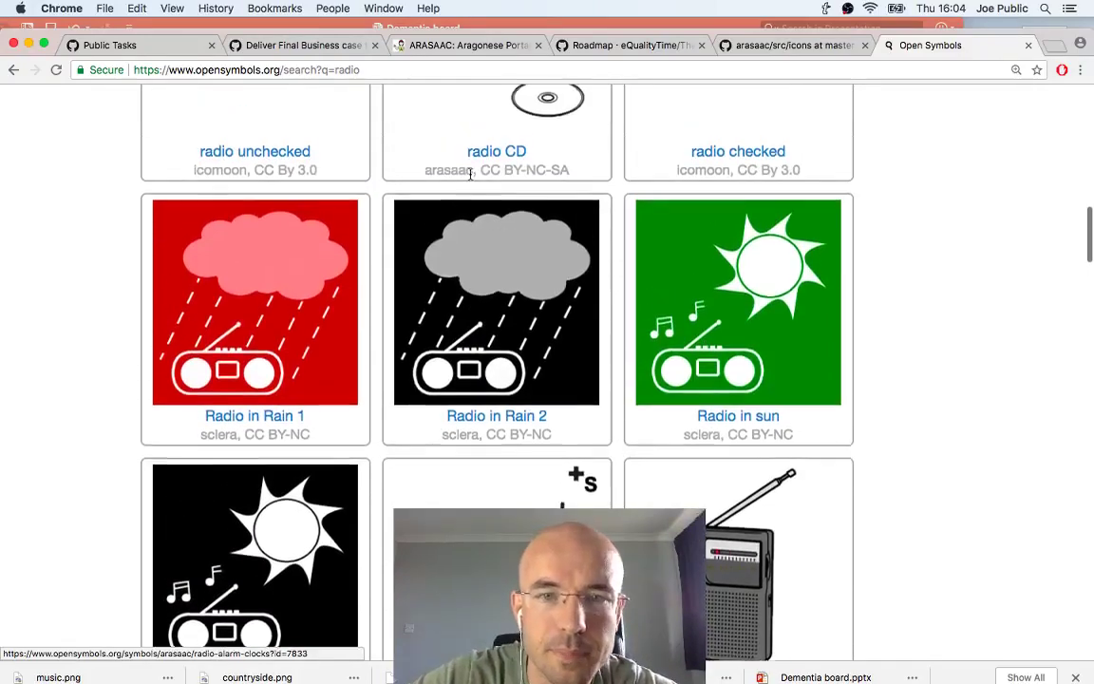
left_click(479, 195)
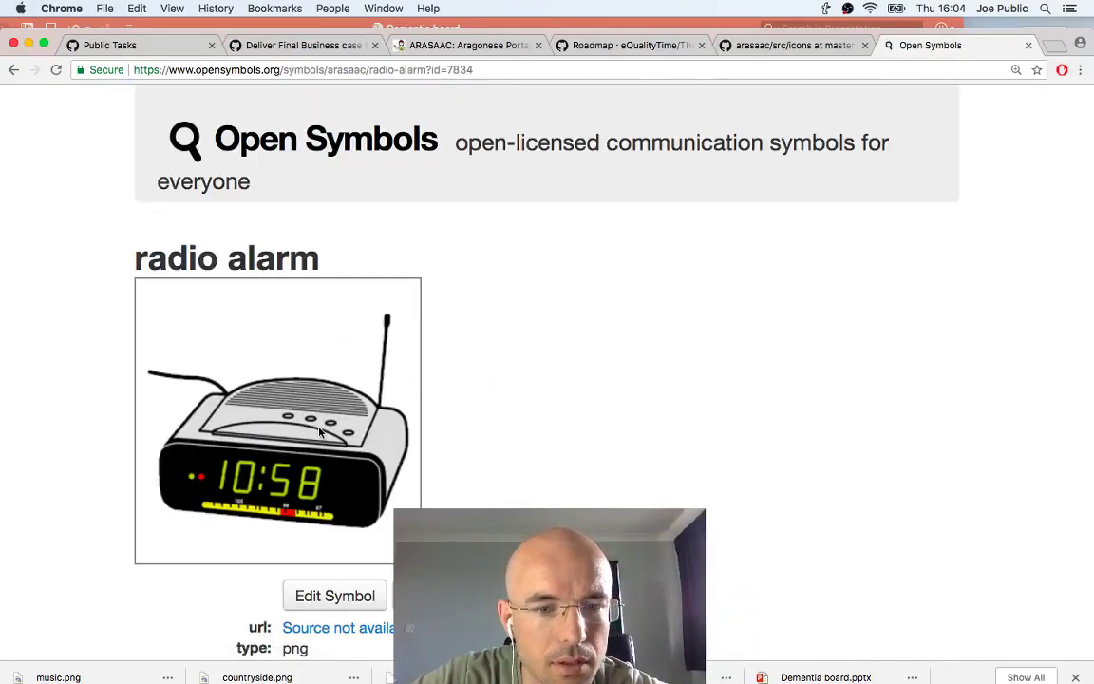
Save the radio alarm picture as a PNG image in Downloads and return to the empty cell above music on PowerPoint's Dementia board
right_click(322, 428)
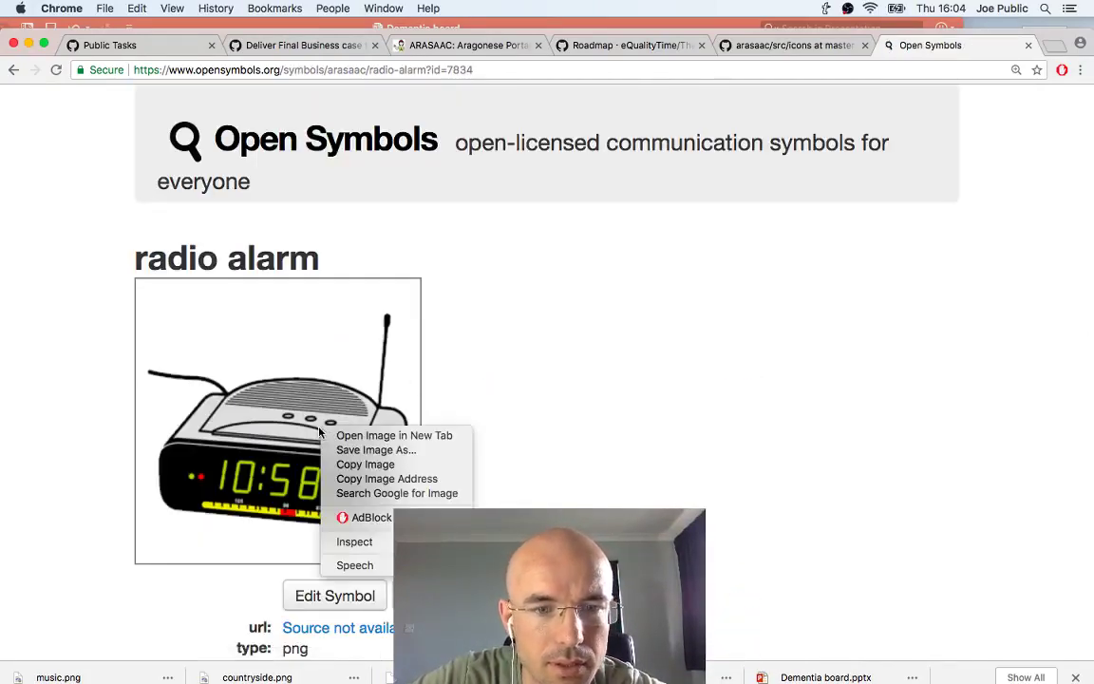
left_click(376, 449)
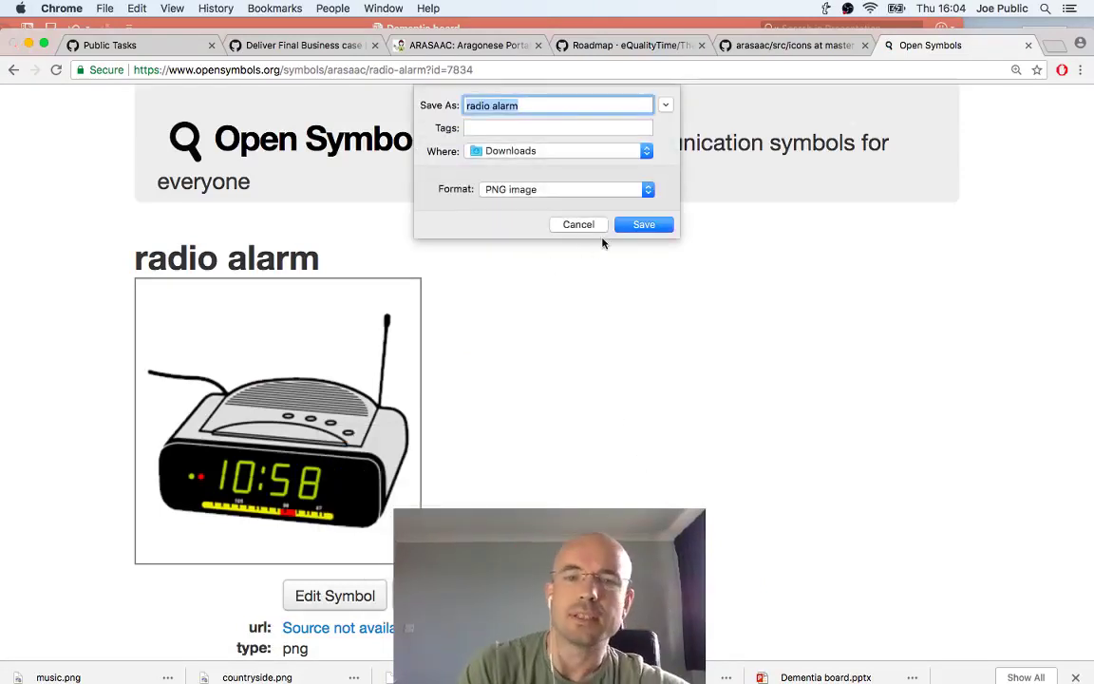
left_click(622, 226)
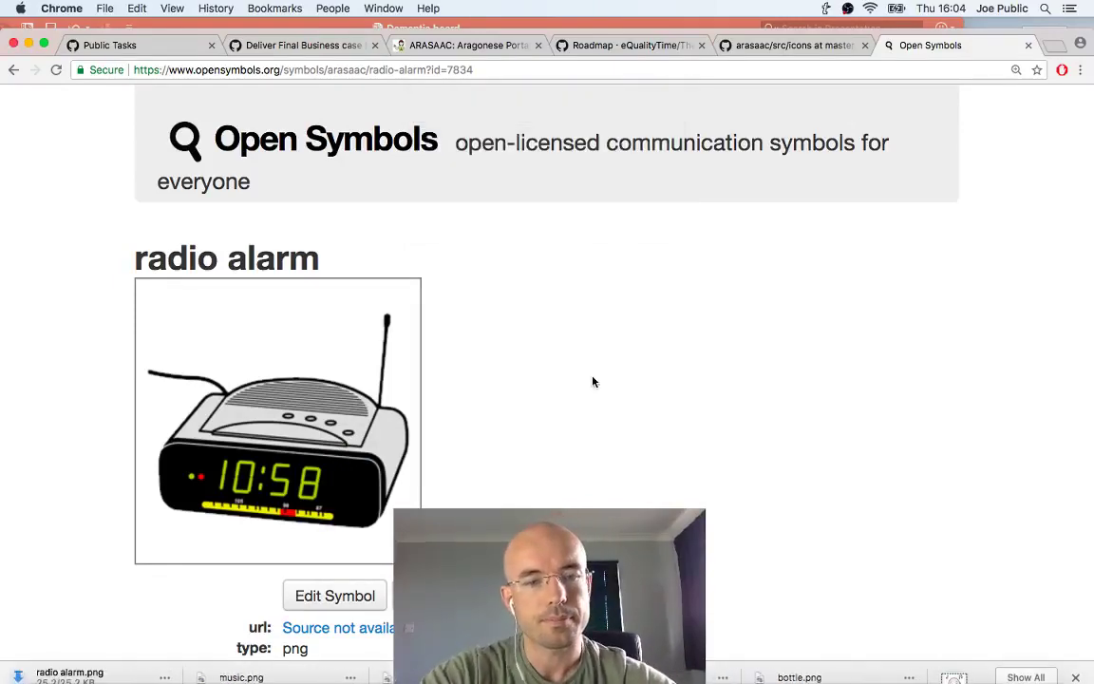
key("super+Tab")
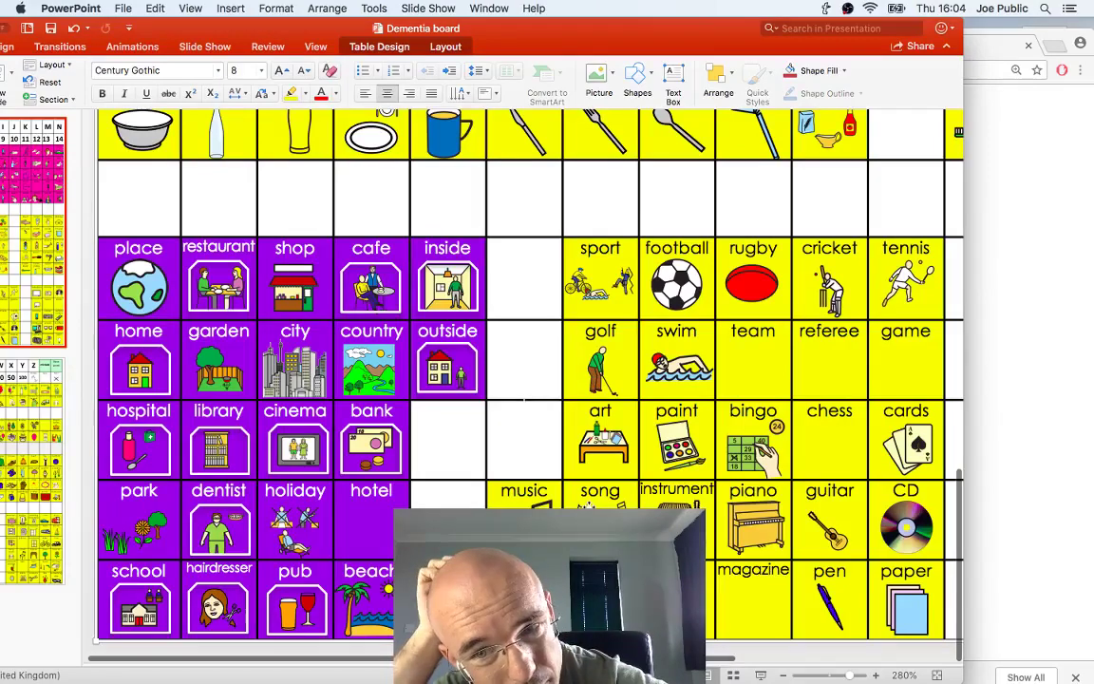
left_click(499, 460)
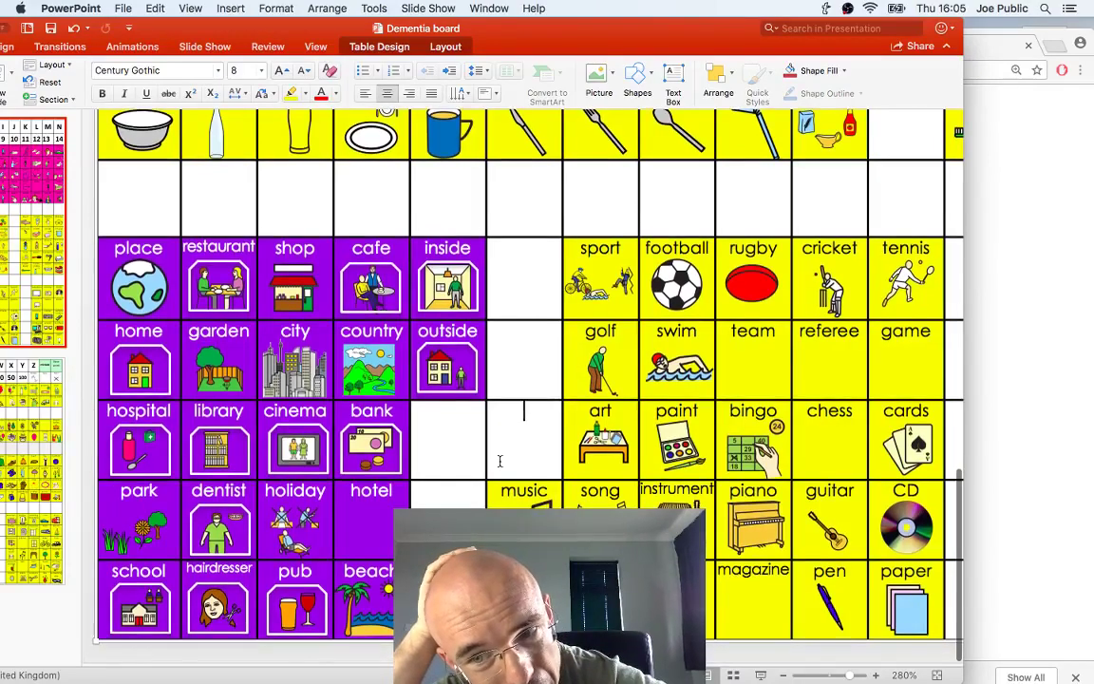
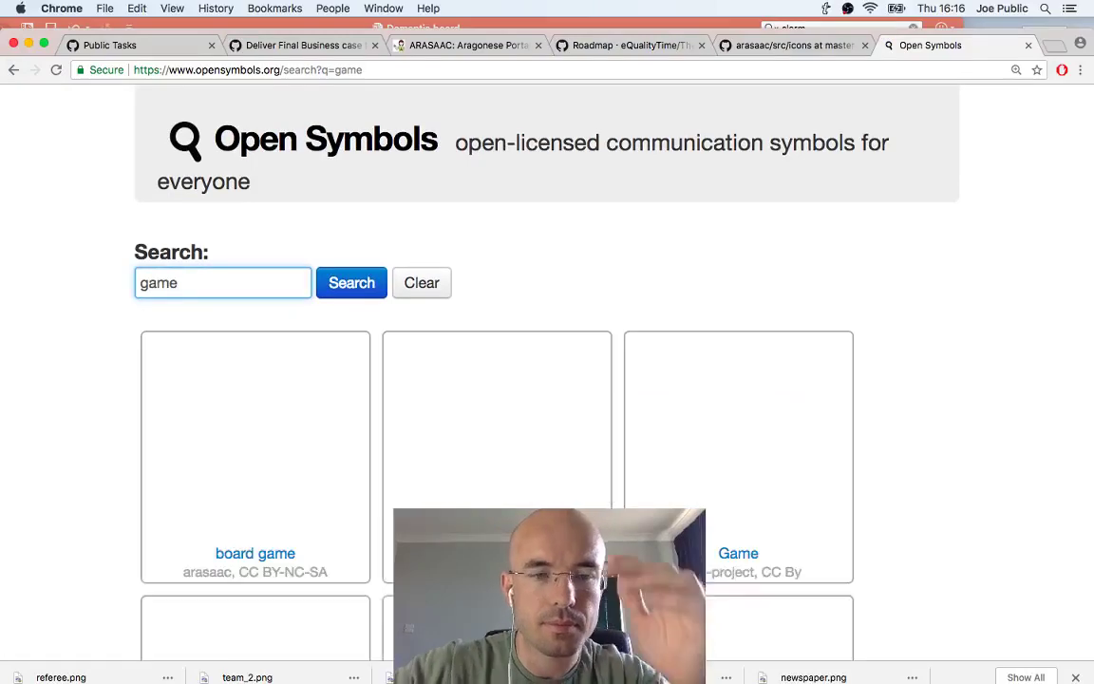
Look through the first rows of the game search results on Open Symbols for a usable symbol
scroll(354, 417, "down", 10)
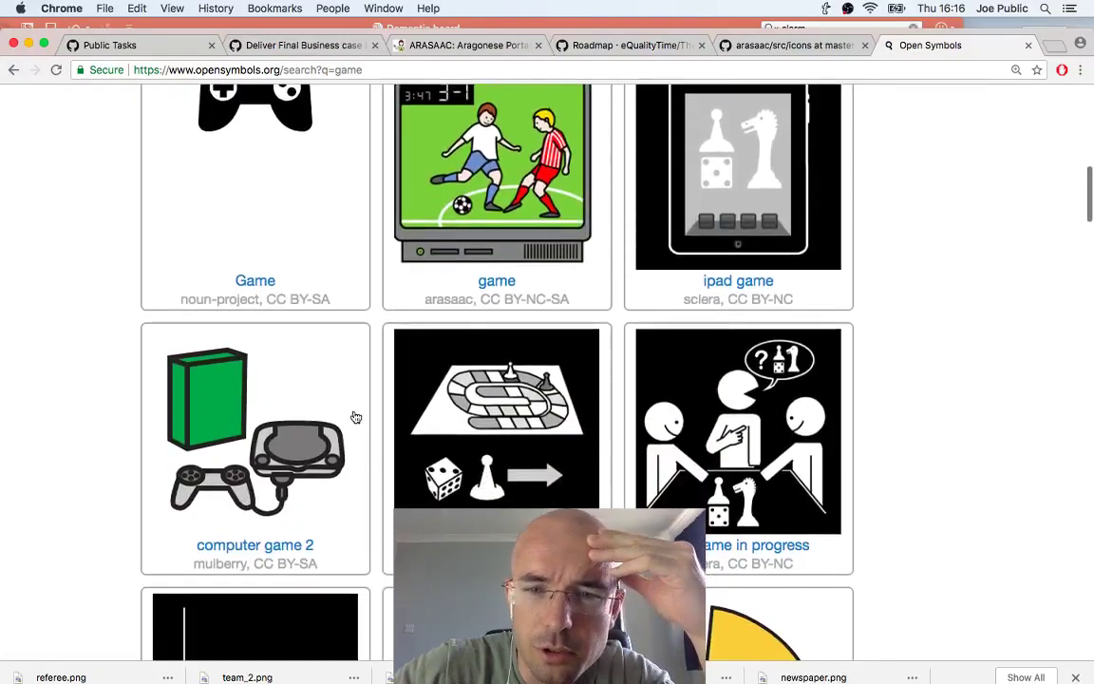
scroll(354, 416, "down", 5)
scroll(354, 417, "up", 1)
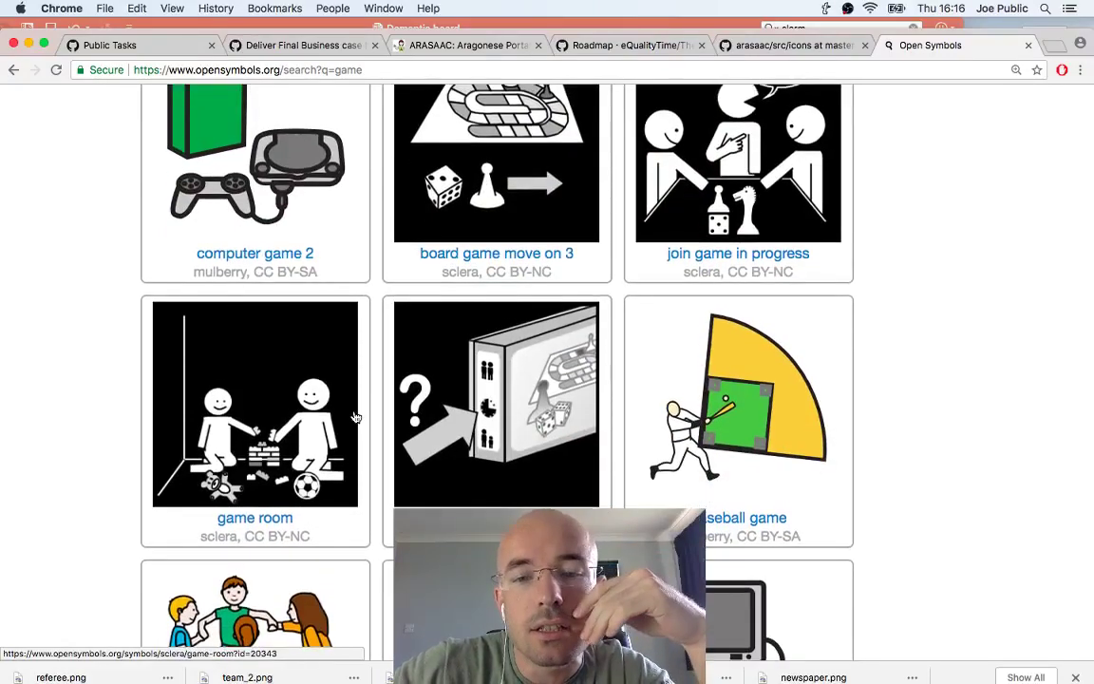
scroll(354, 417, "down", 4)
scroll(355, 417, "up", 20)
scroll(355, 417, "down", 1)
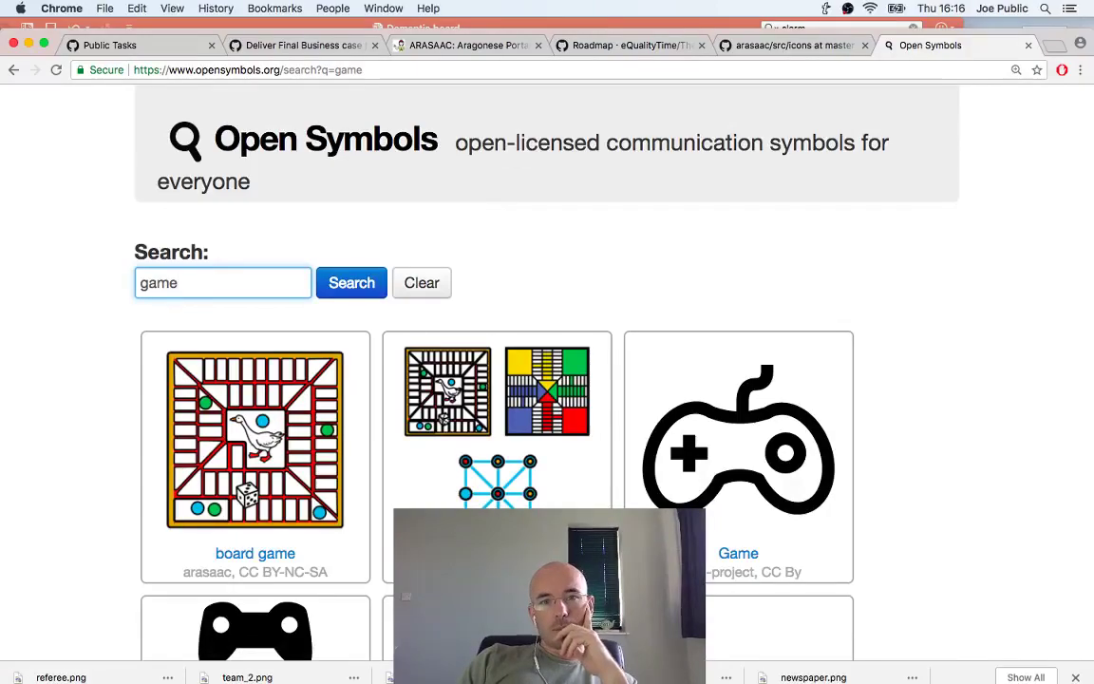
Switch to PowerPoint and review the Dementia board's symbols from the alphabet row down to the empty game cell
left_click(612, 29)
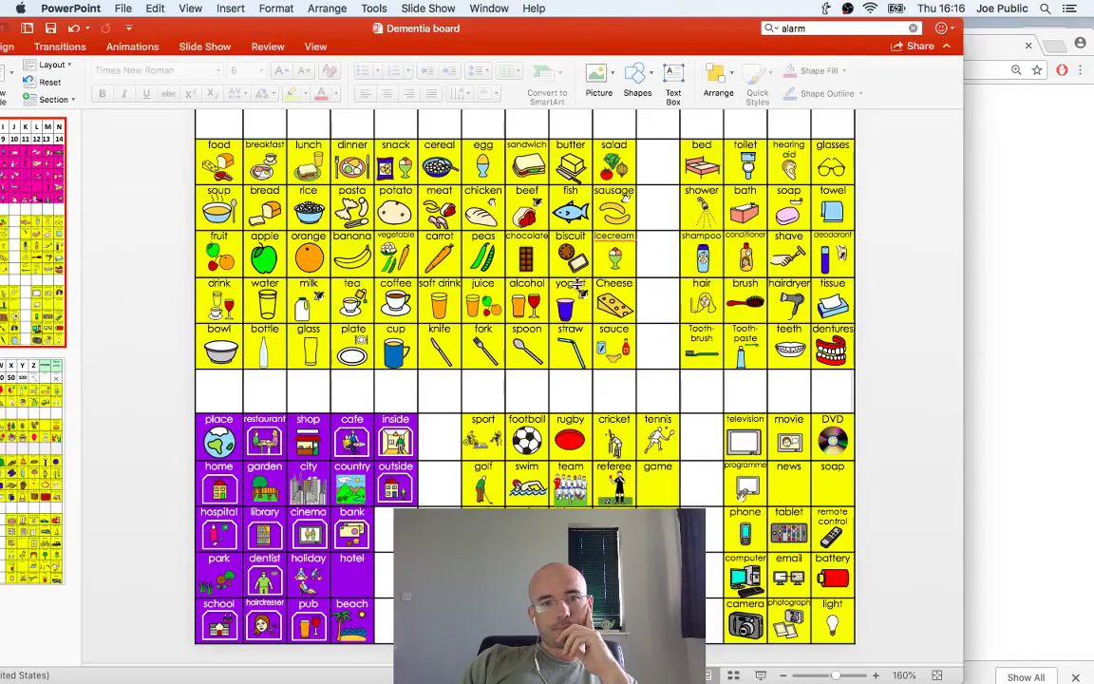
scroll(576, 284, "up", 10)
scroll(576, 284, "down", 10)
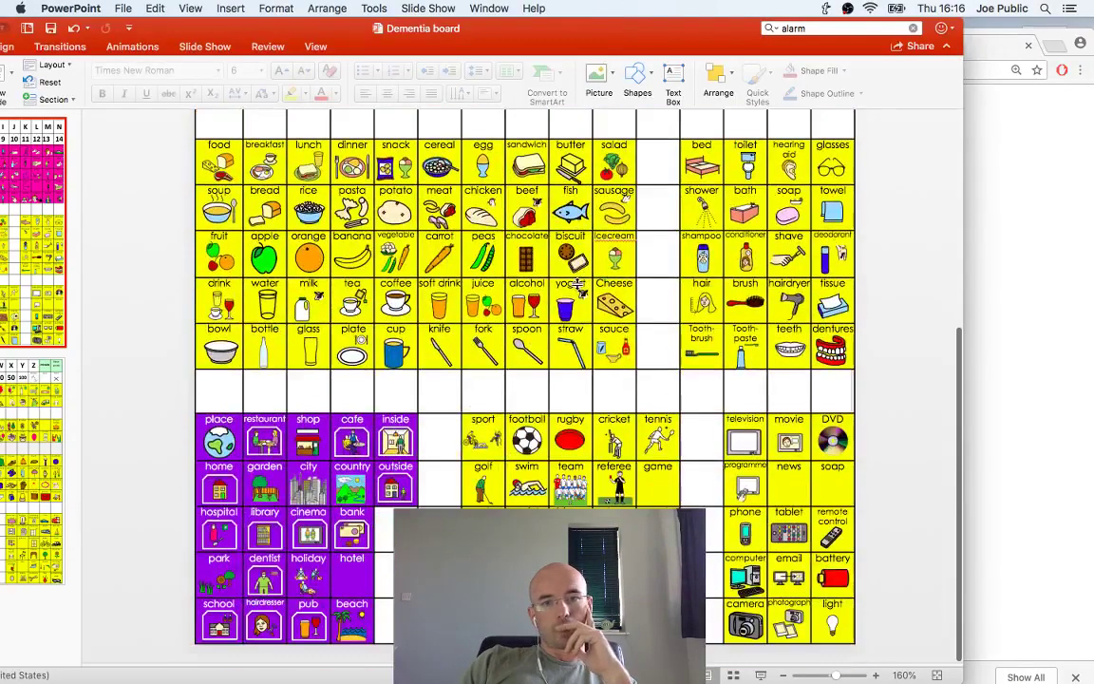
scroll(576, 284, "up", 10)
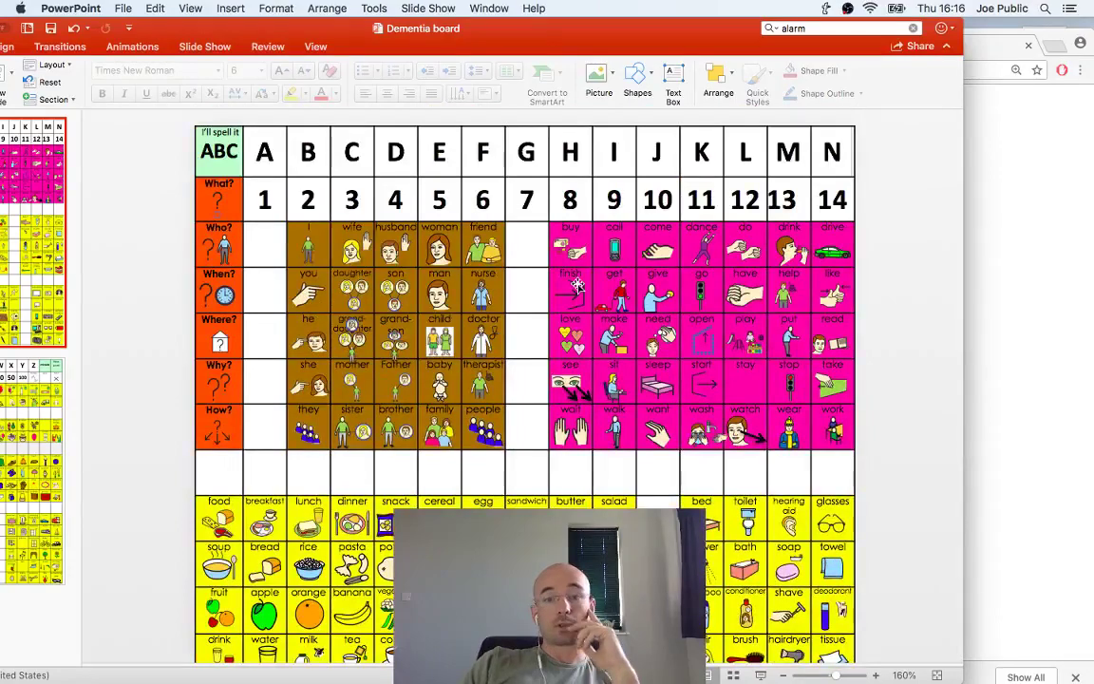
scroll(576, 284, "down", 10)
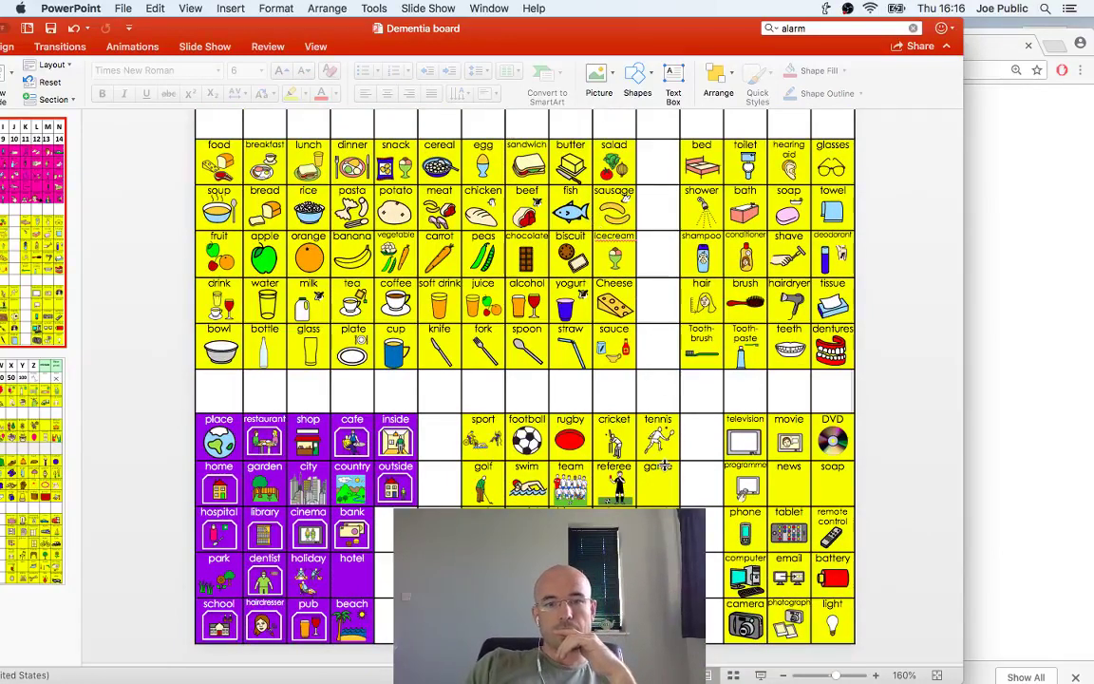
Switch back to Open Symbols in Chrome and examine the game search results down to the iconfinder entries, comparing styles and licences
key("super+Tab")
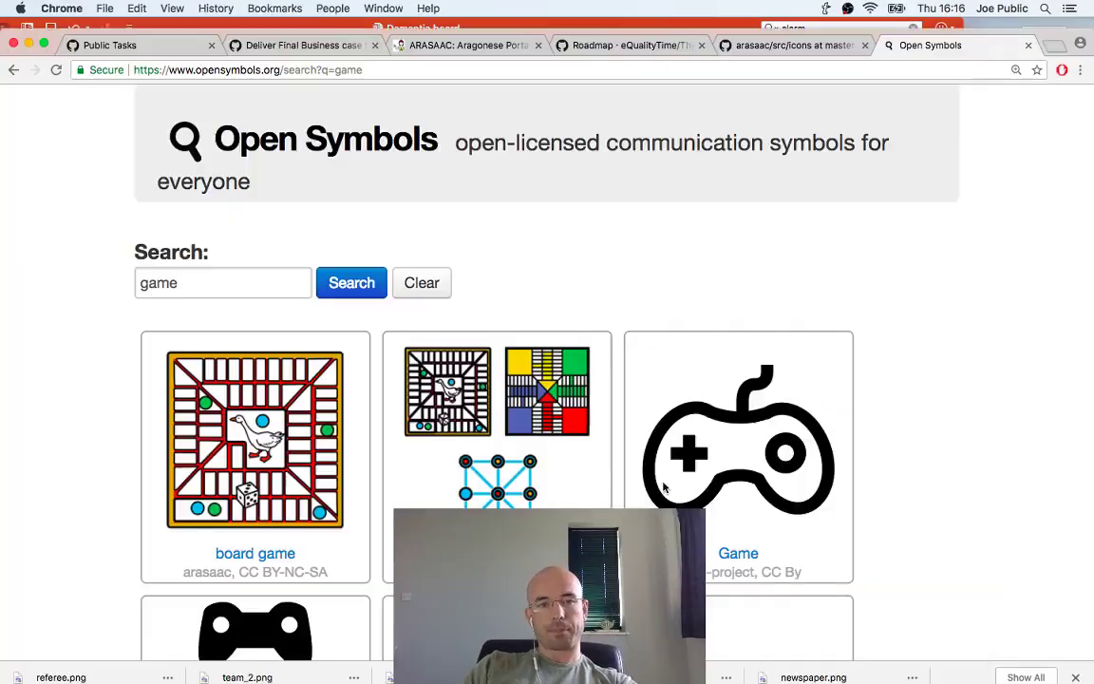
scroll(520, 330, "down", 2)
scroll(520, 329, "down", 3)
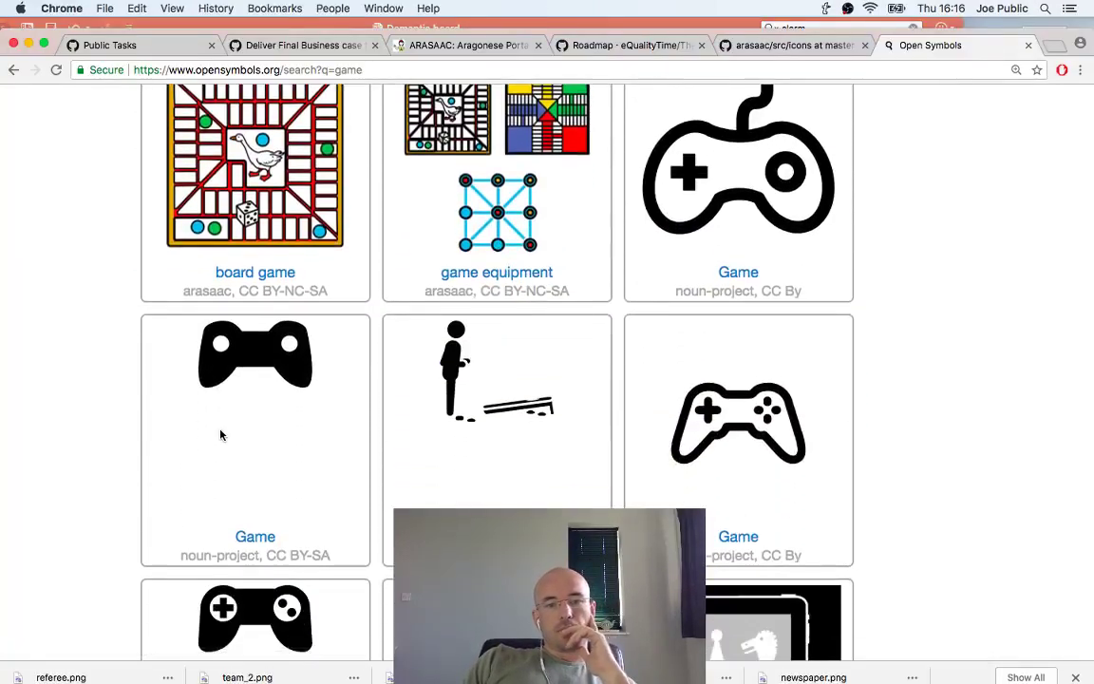
scroll(219, 435, "down", 5)
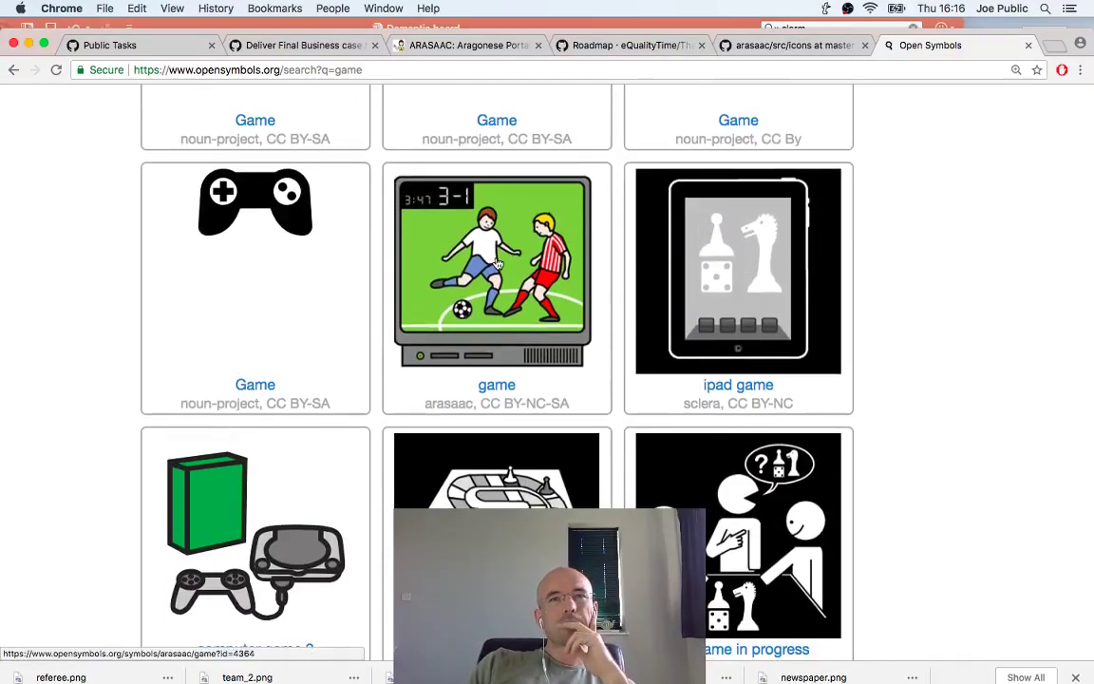
scroll(495, 263, "down", 6)
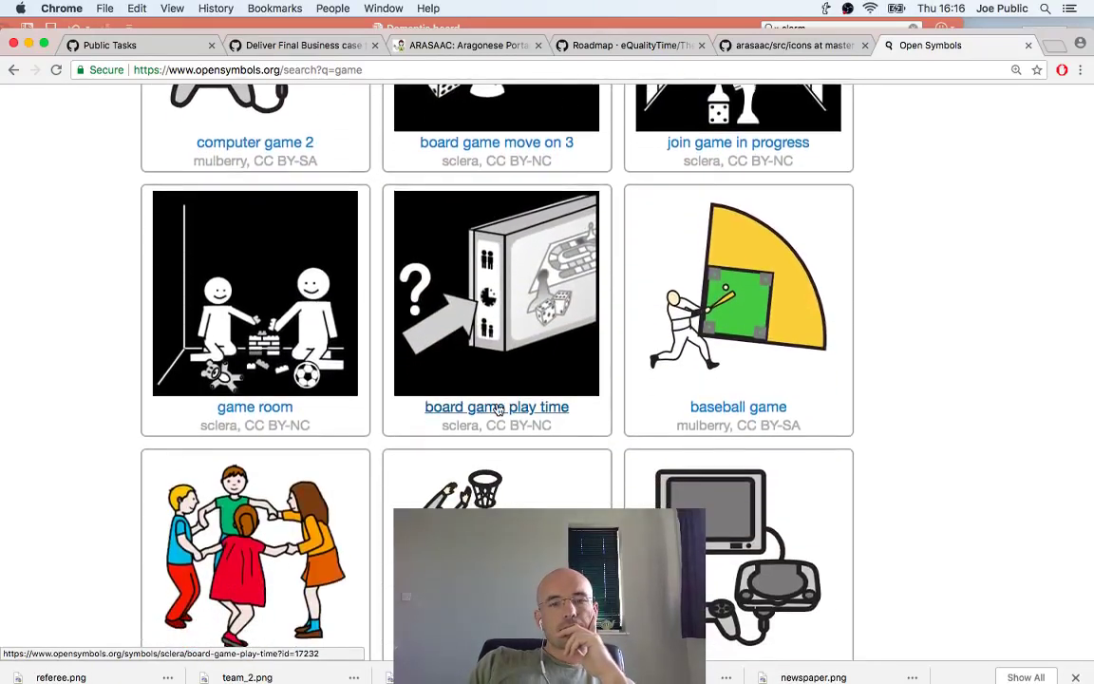
scroll(498, 409, "down", 2)
scroll(497, 409, "down", 4)
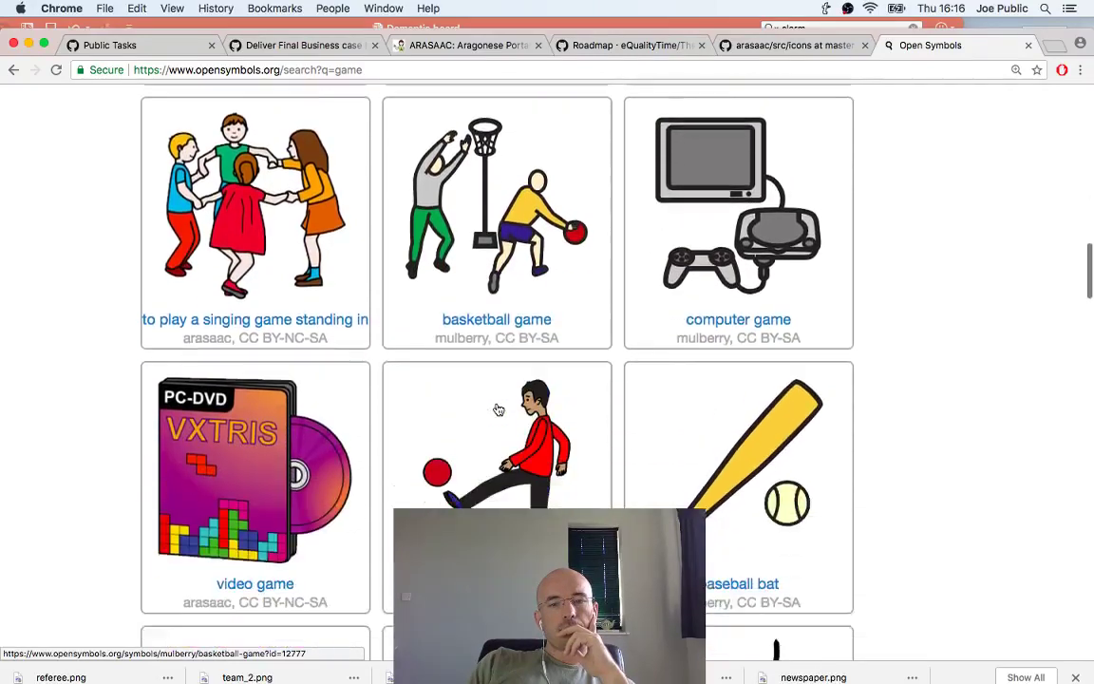
scroll(497, 409, "down", 5)
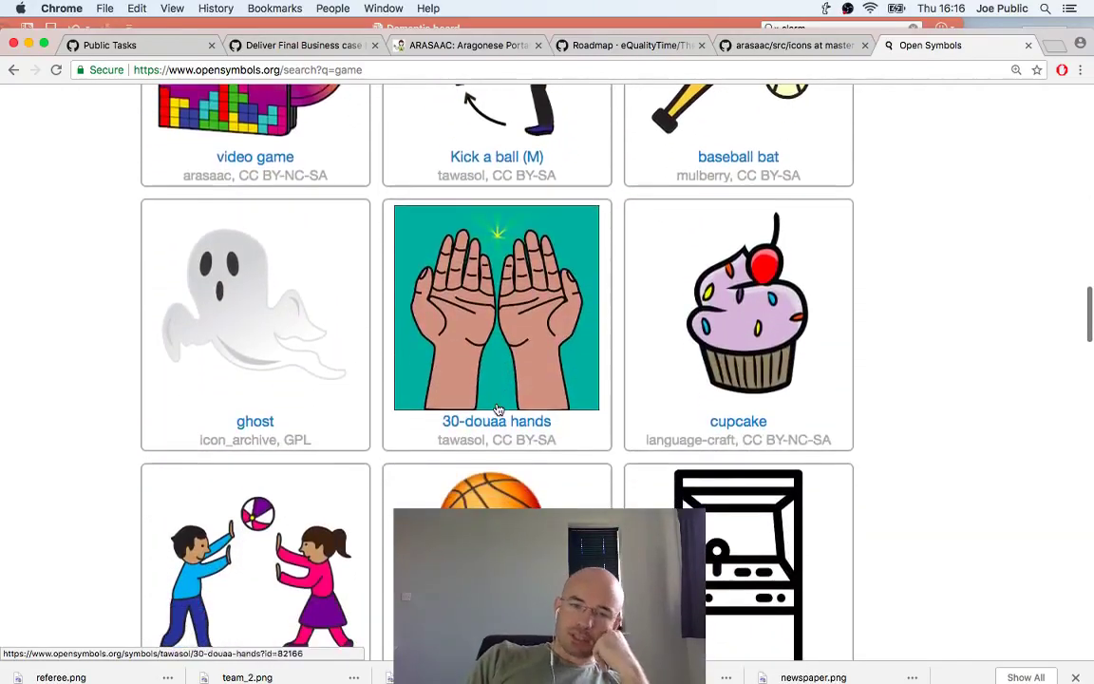
scroll(497, 409, "down", 10)
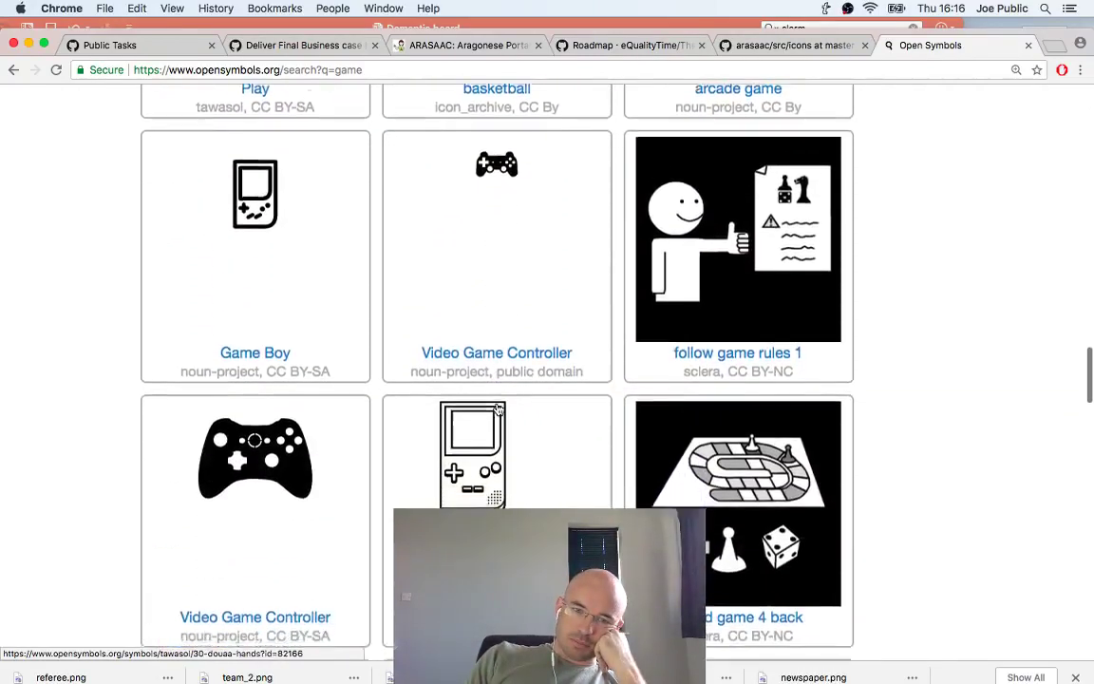
scroll(498, 409, "down", 2)
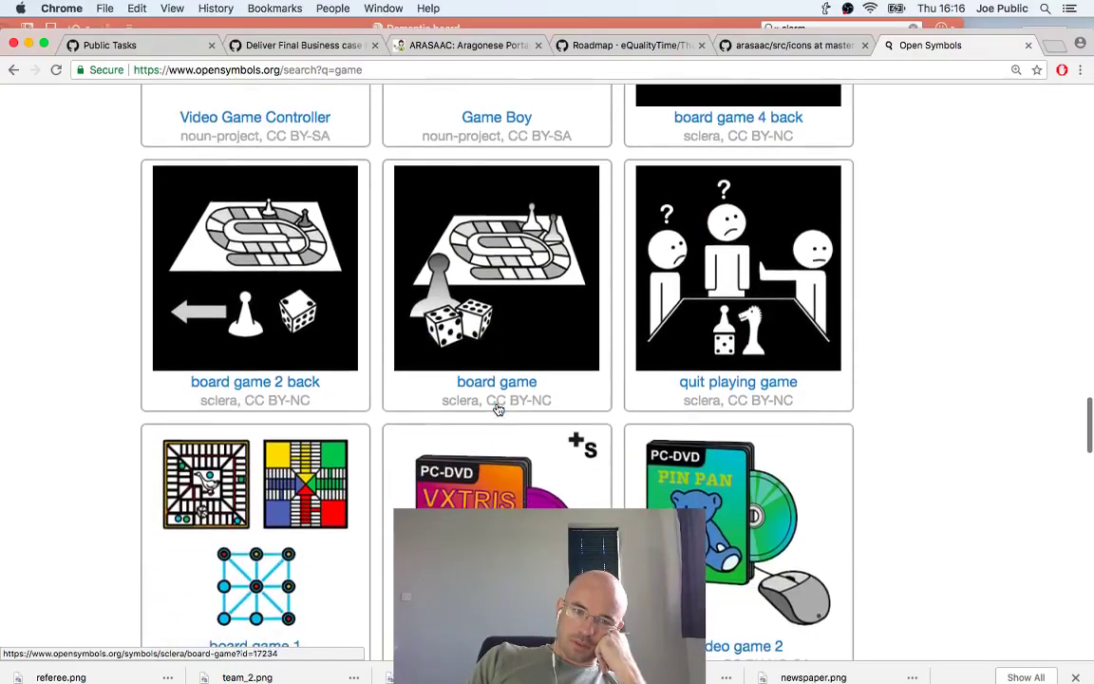
scroll(496, 403, "down", 10)
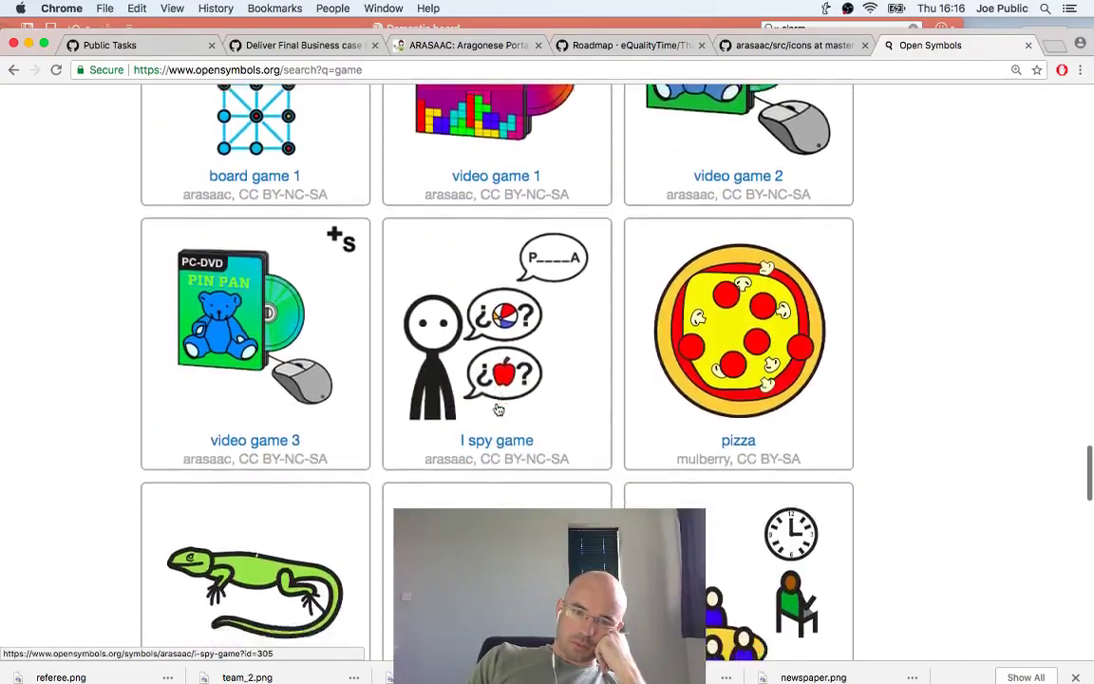
scroll(497, 410, "down", 1)
scroll(497, 409, "down", 8)
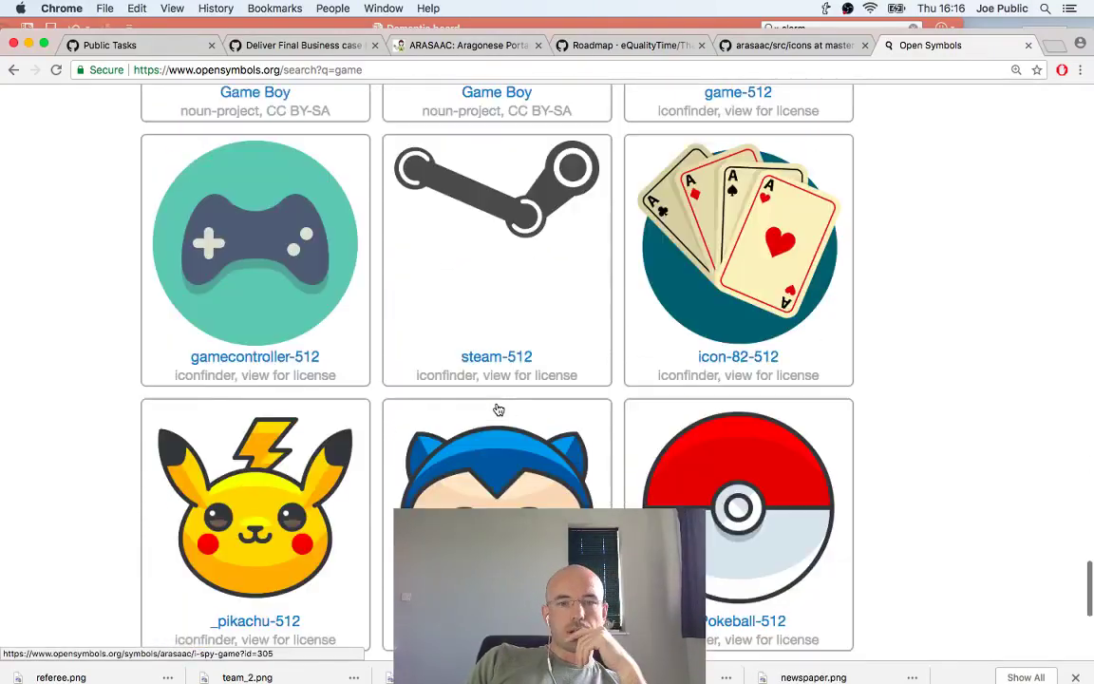
Recheck the game results back up the page, comparing the arasaac television game symbol with the board game and sport symbols
scroll(498, 409, "up", 7)
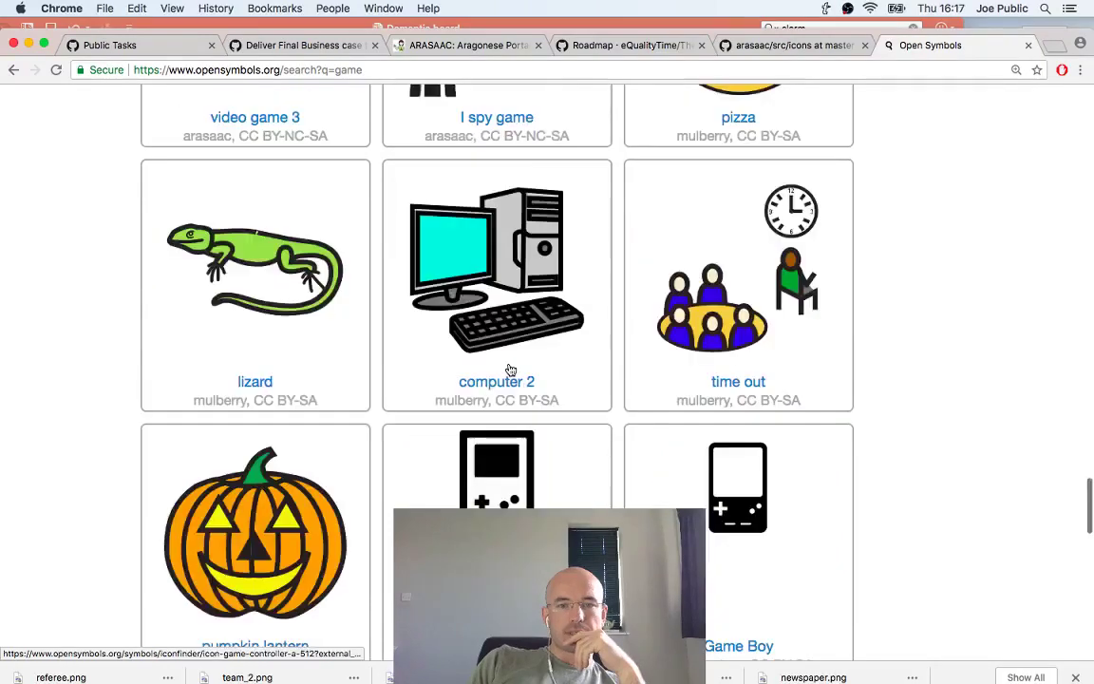
scroll(510, 369, "up", 15)
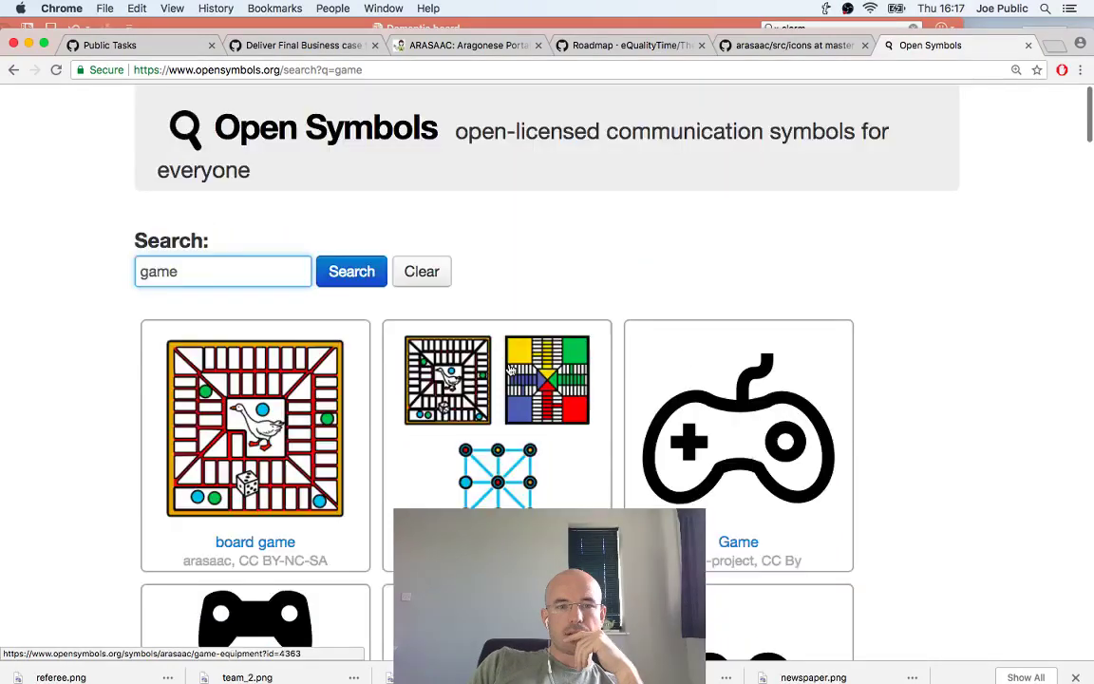
scroll(509, 369, "down", 10)
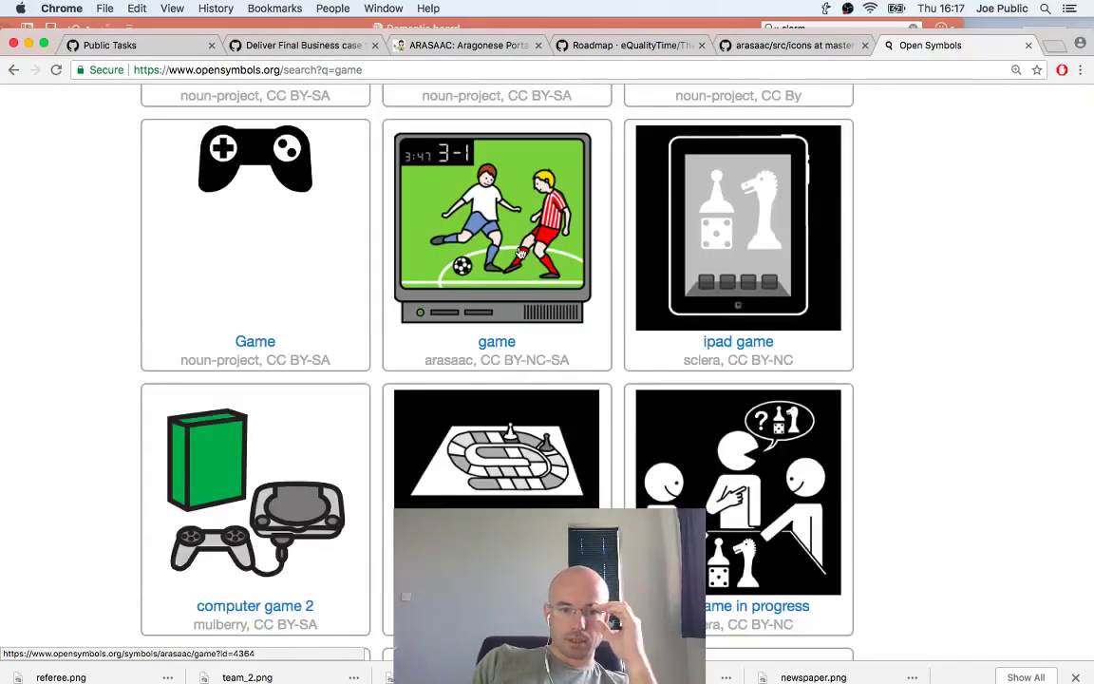
scroll(520, 254, "down", 5)
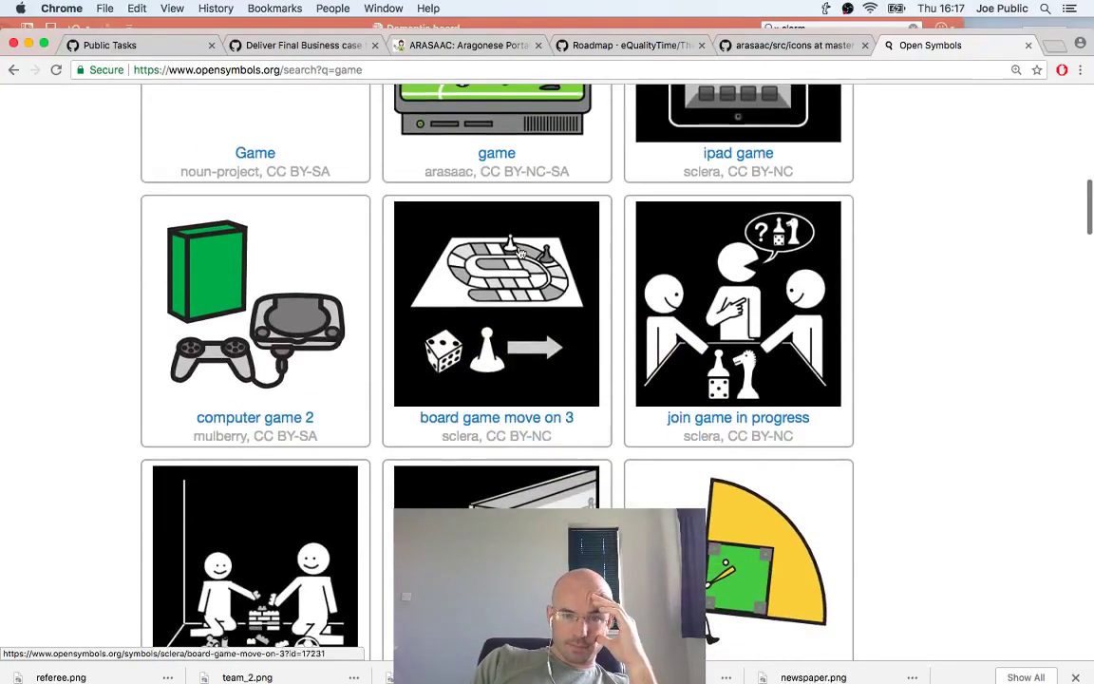
scroll(521, 251, "down", 5)
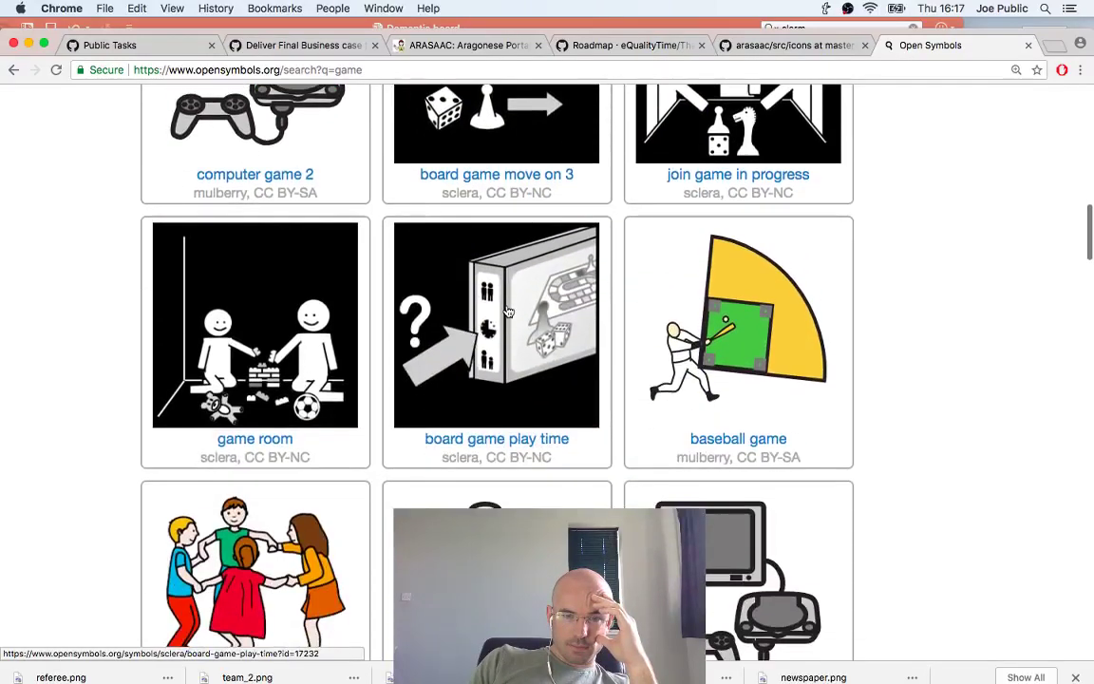
scroll(508, 311, "up", 5)
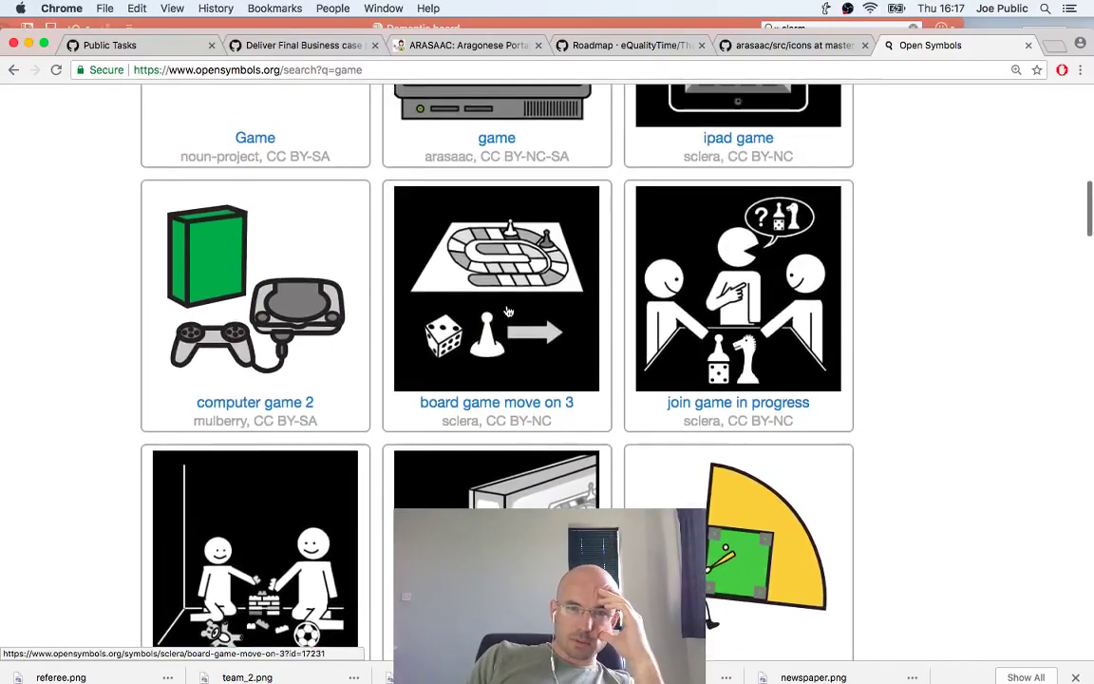
scroll(508, 311, "up", 6)
scroll(508, 312, "up", 10)
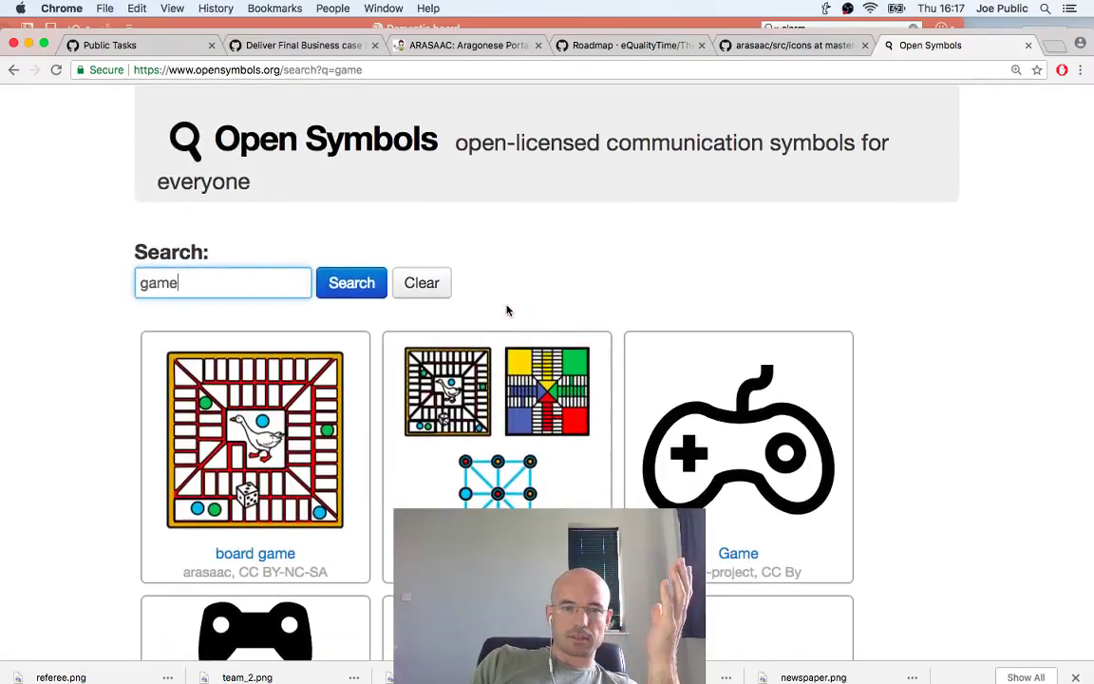
Look further down the game results, open the sclera board game symbol with the track and dice, and return to the results
scroll(508, 311, "down", 10)
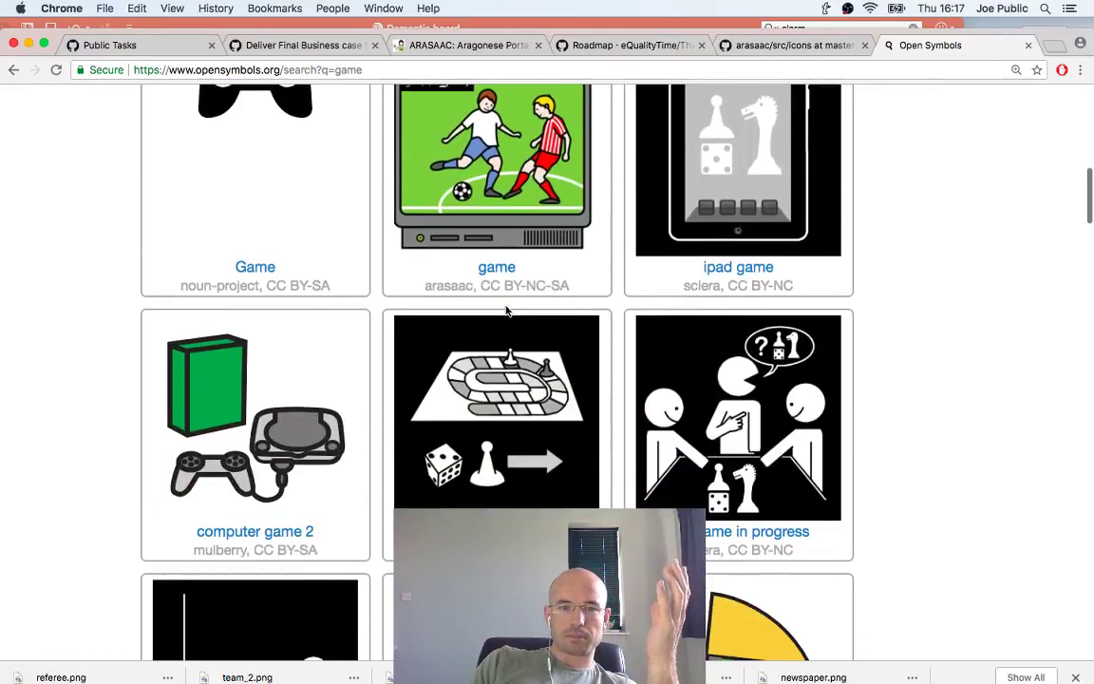
left_click(490, 396)
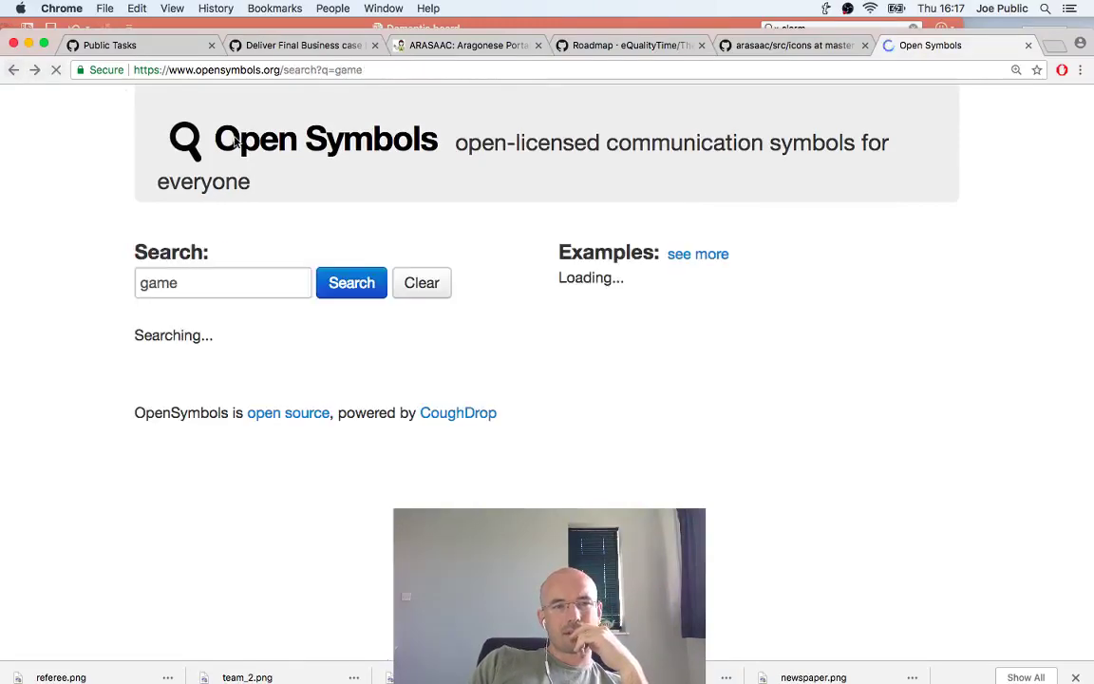
scroll(249, 209, "up", 10)
scroll(243, 263, "down", 1)
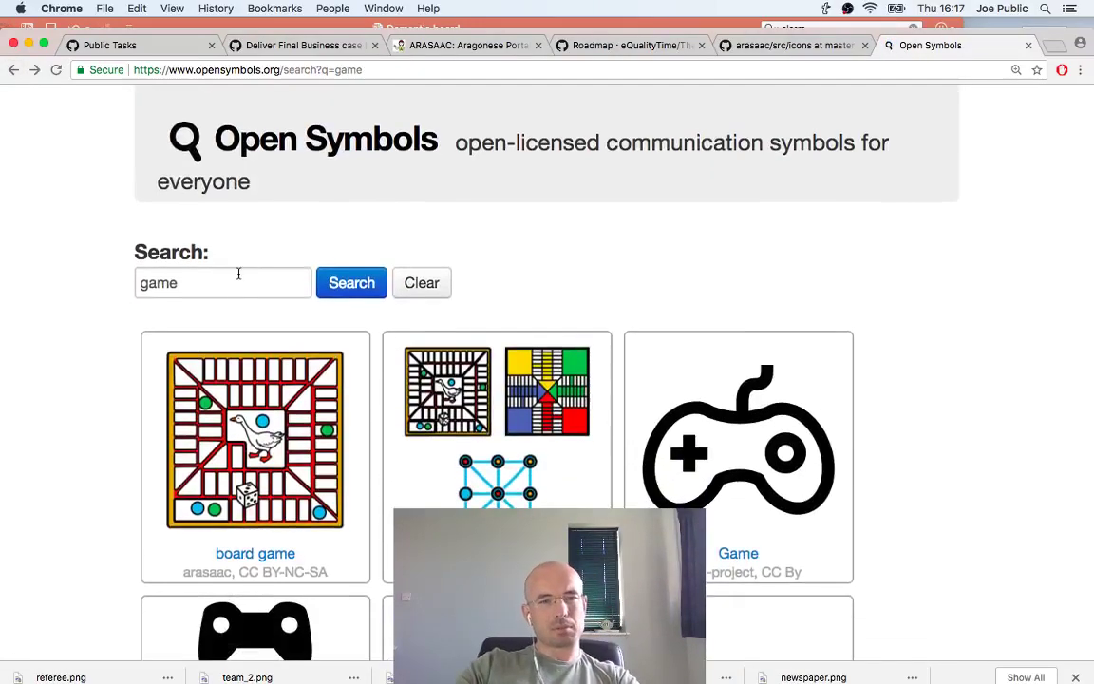
Search Open Symbols for "board game"
left_click(237, 277)
left_click_drag(237, 277, 85, 275)
type("board gam")
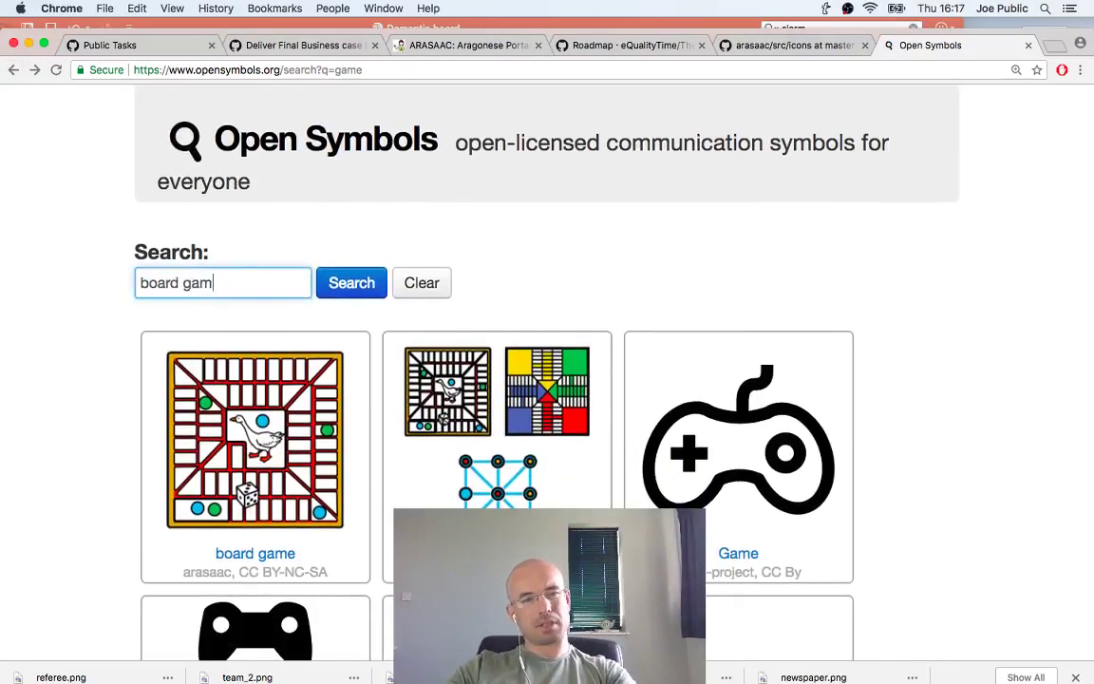
type("e")
key("Return")
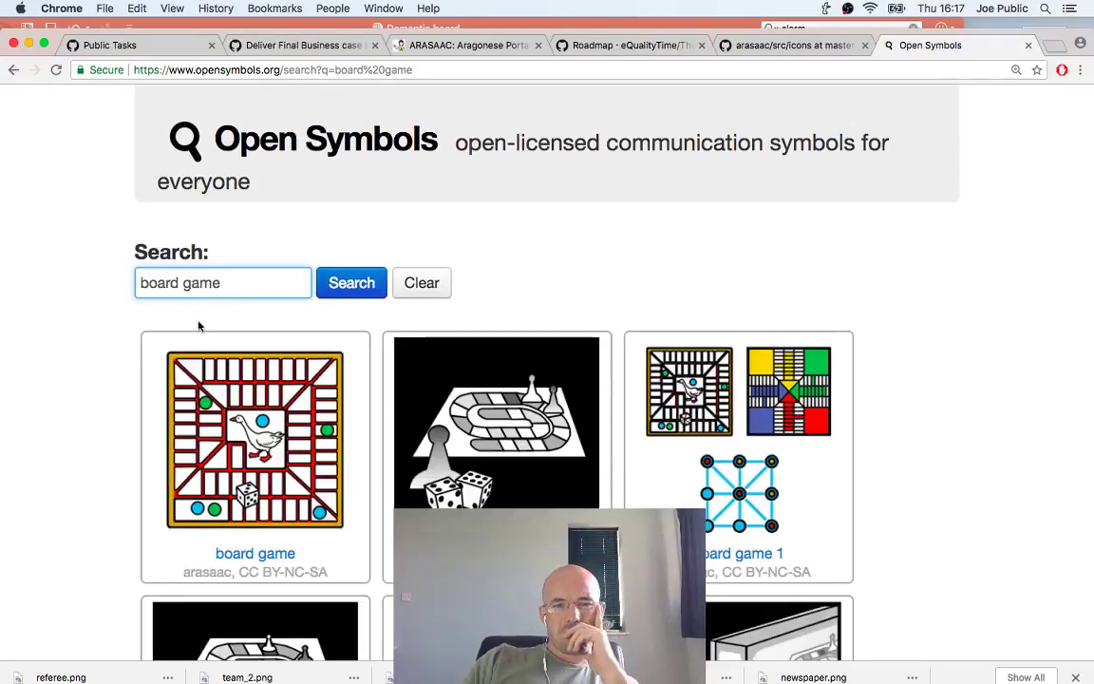
Examine the board game results down to the iconfinder entries and back up, and check one board game symbol's page
scroll(435, 418, "down", 8)
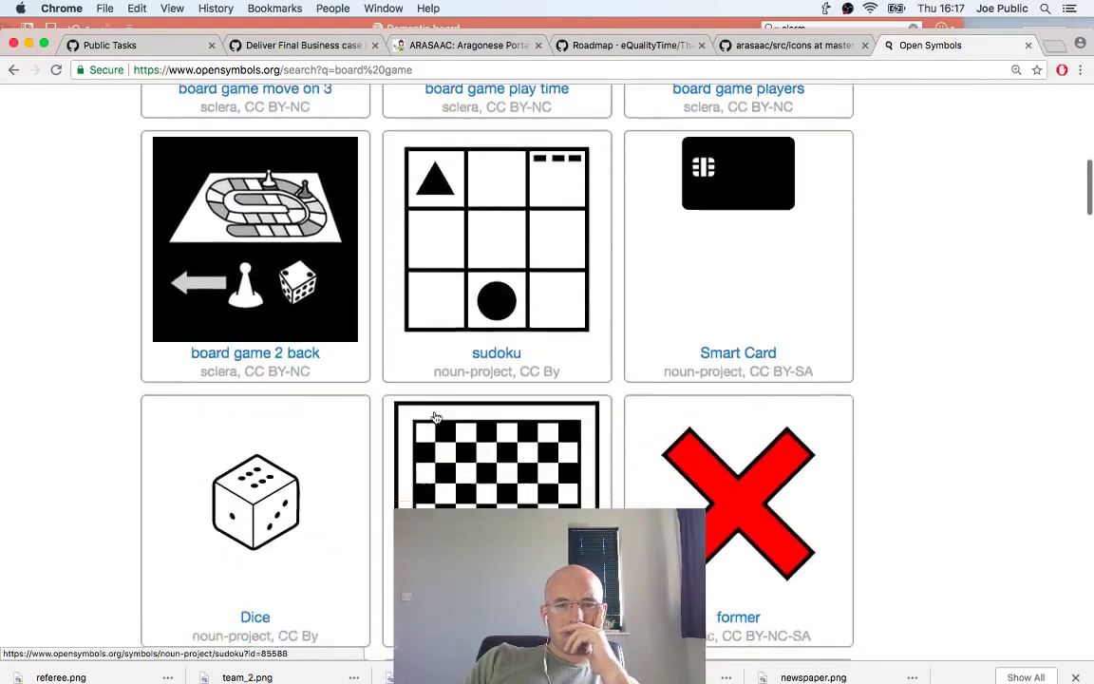
scroll(434, 418, "down", 5)
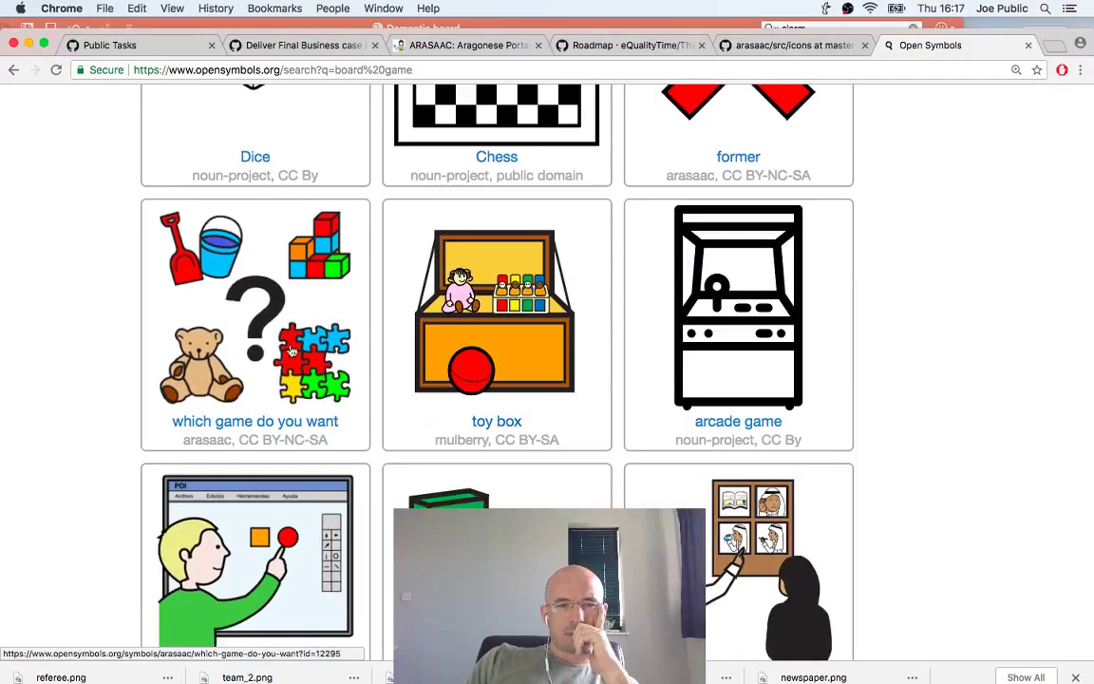
scroll(386, 363, "down", 5)
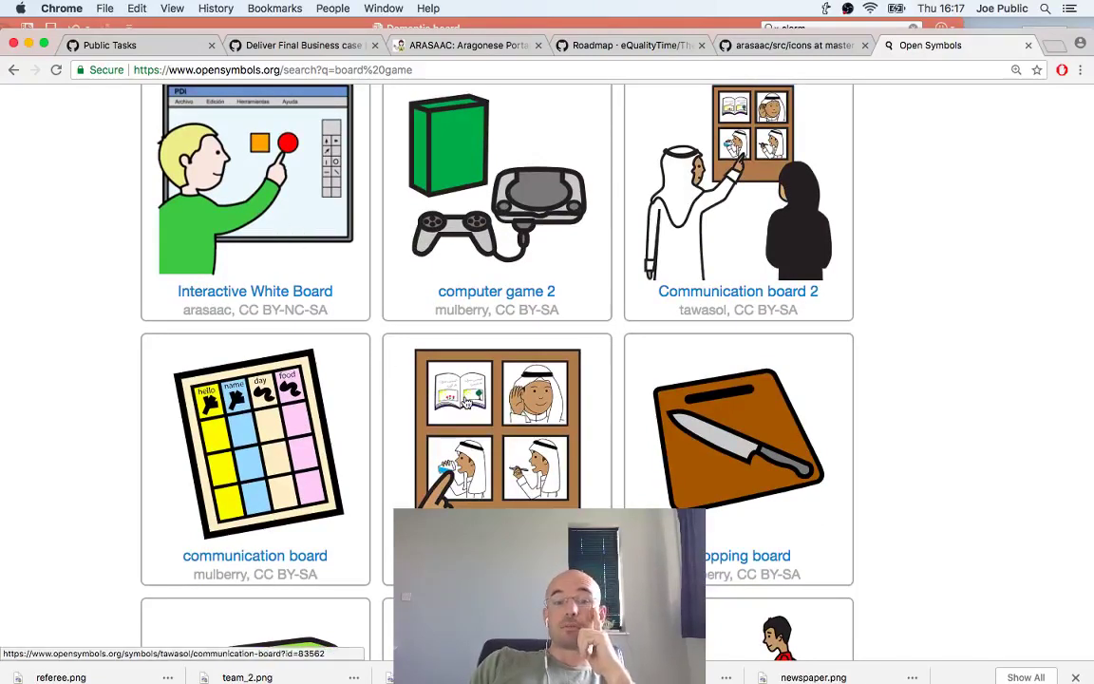
scroll(465, 402, "down", 3)
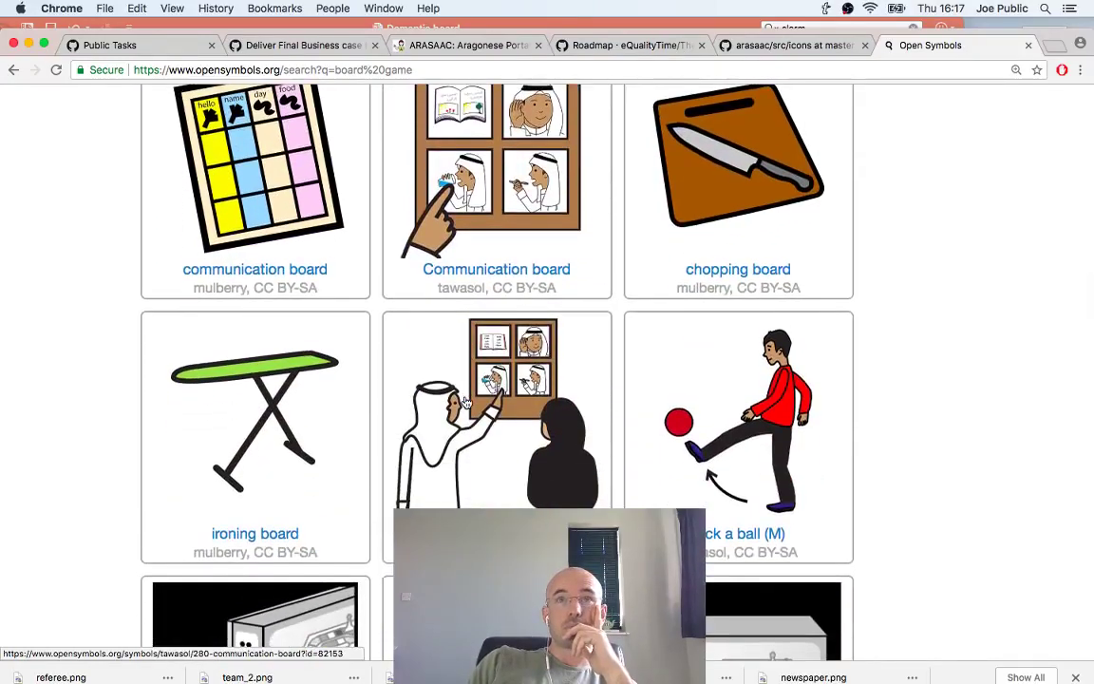
scroll(465, 402, "down", 3)
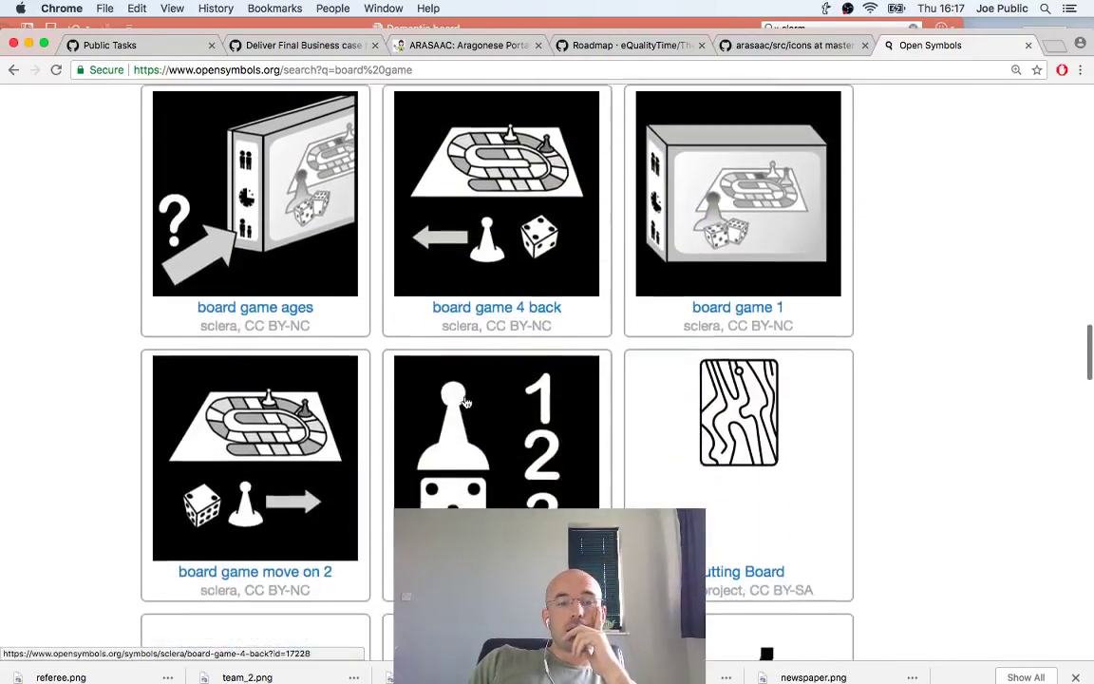
scroll(465, 401, "up", 2)
scroll(465, 401, "down", 3)
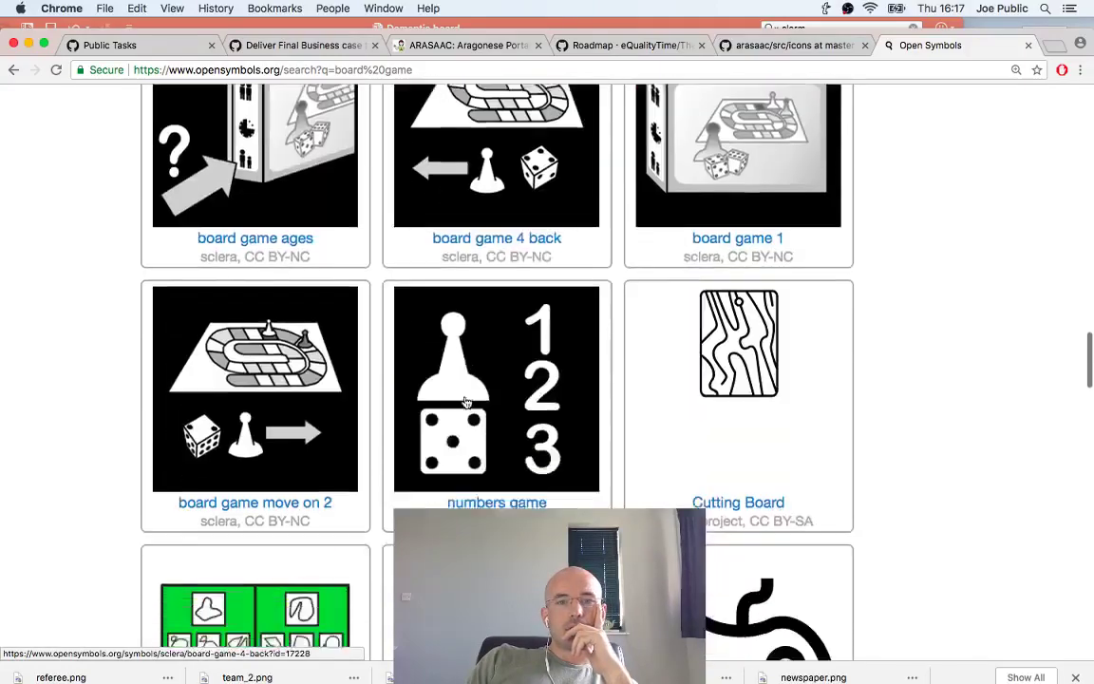
scroll(465, 401, "down", 10)
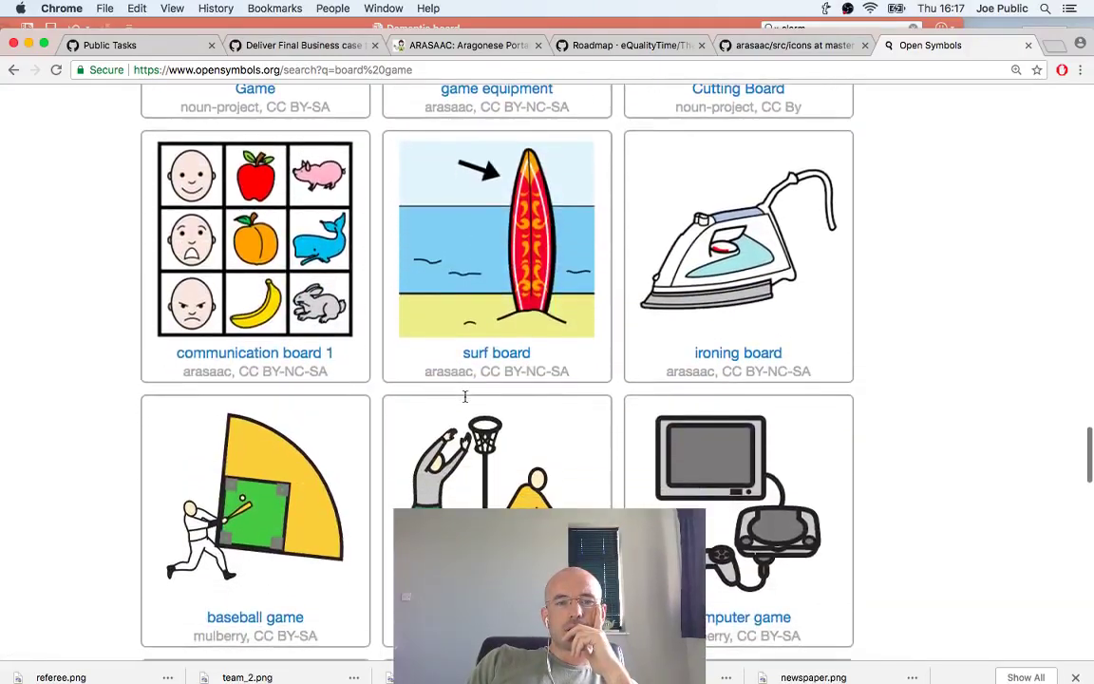
scroll(466, 397, "down", 6)
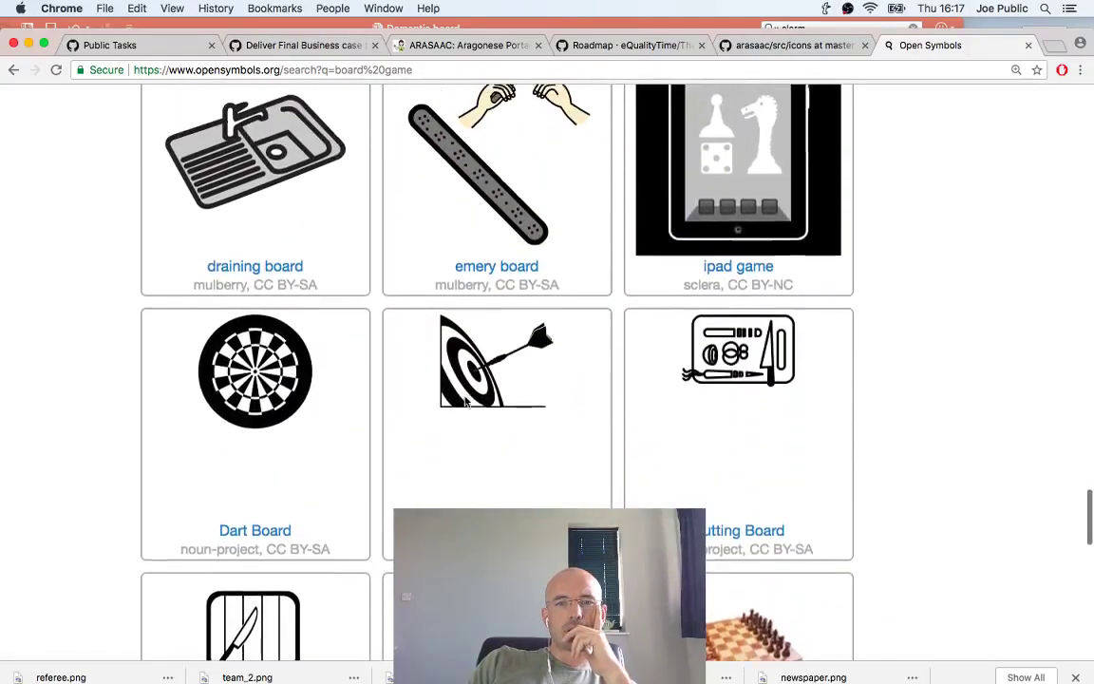
scroll(465, 402, "down", 10)
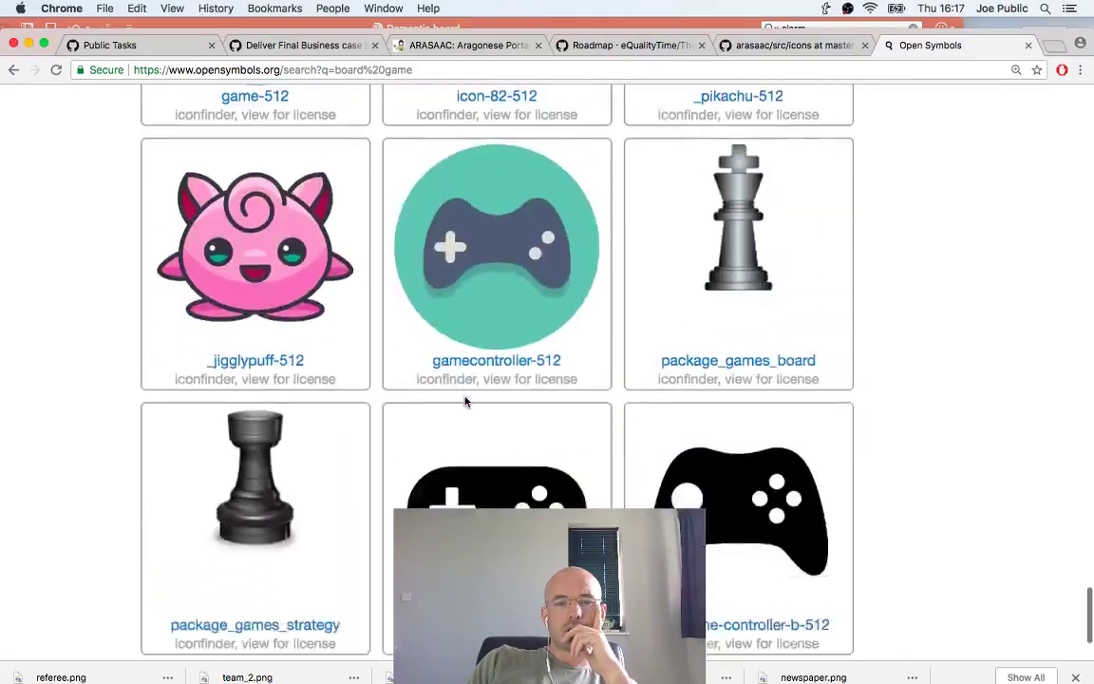
scroll(466, 402, "down", 3)
scroll(466, 402, "up", 15)
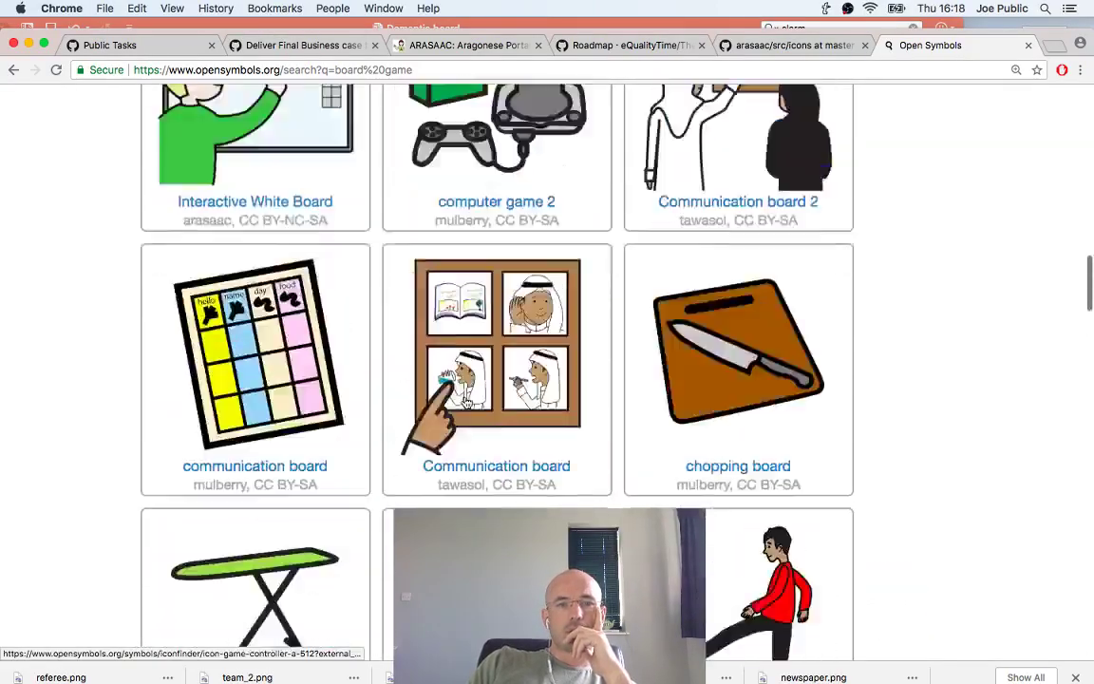
scroll(465, 402, "up", 10)
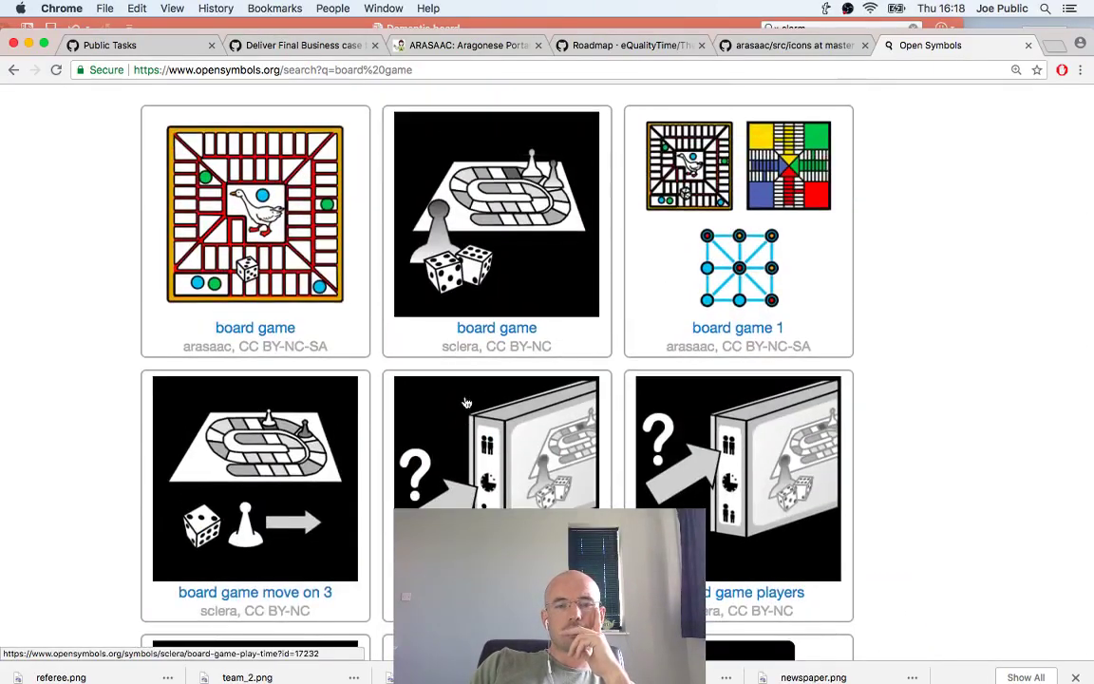
left_click(270, 416)
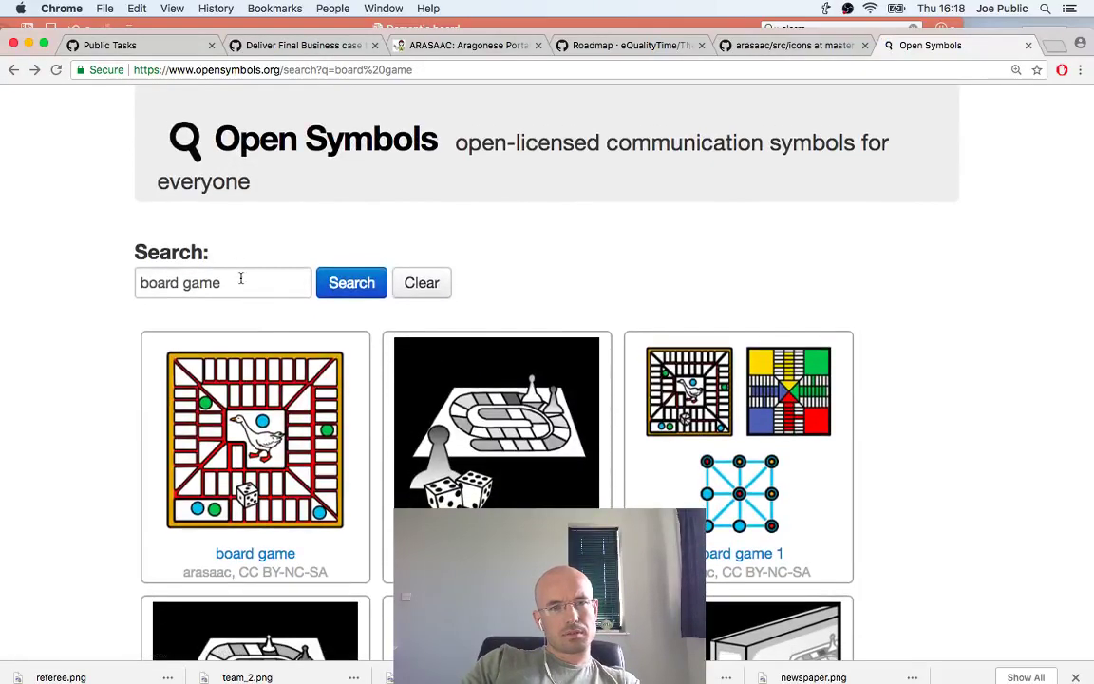
Search Open Symbols for "snakes ladders" and open the arasaac snakes and ladders symbol
left_click(185, 273)
type("snake")
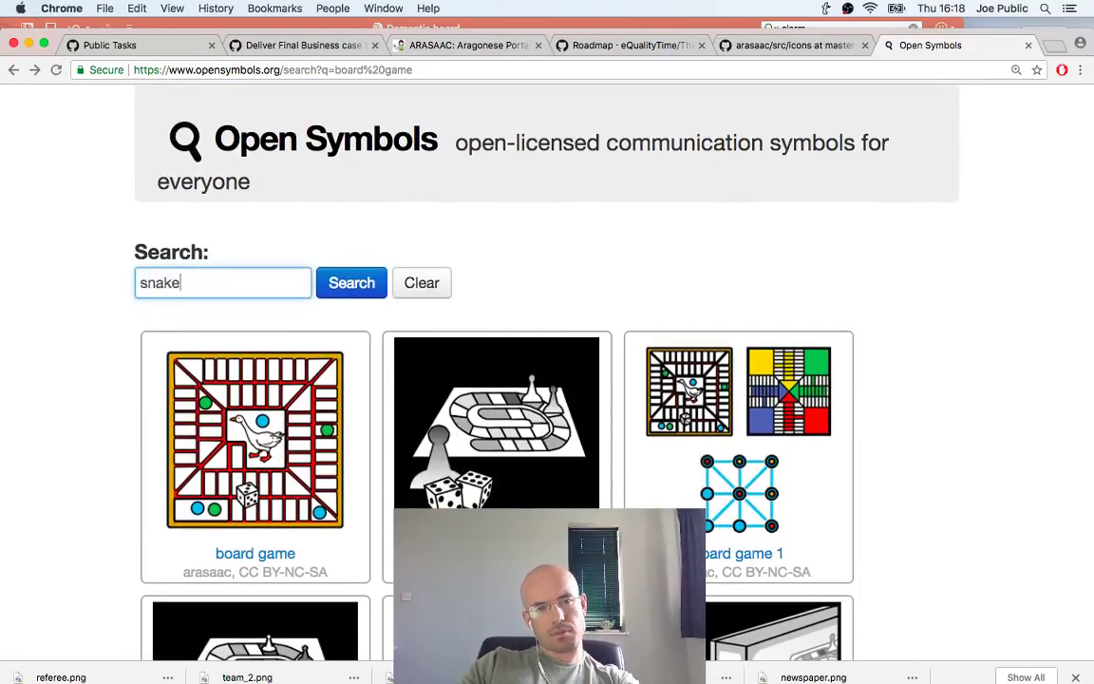
type("s ladd")
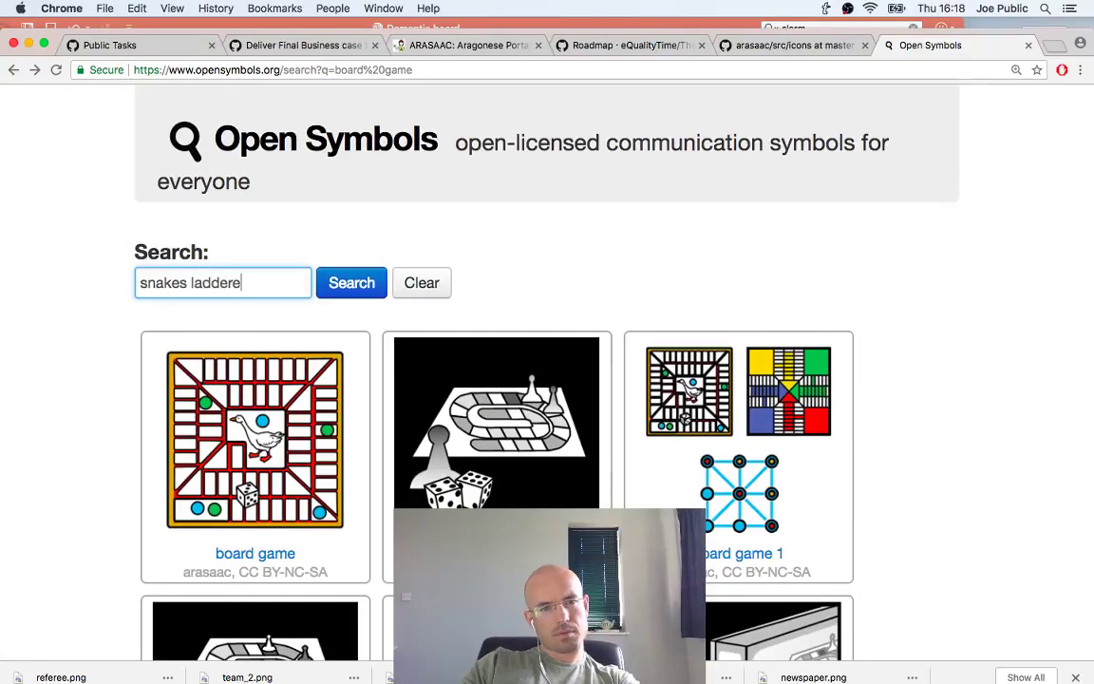
type("ers")
key("Return")
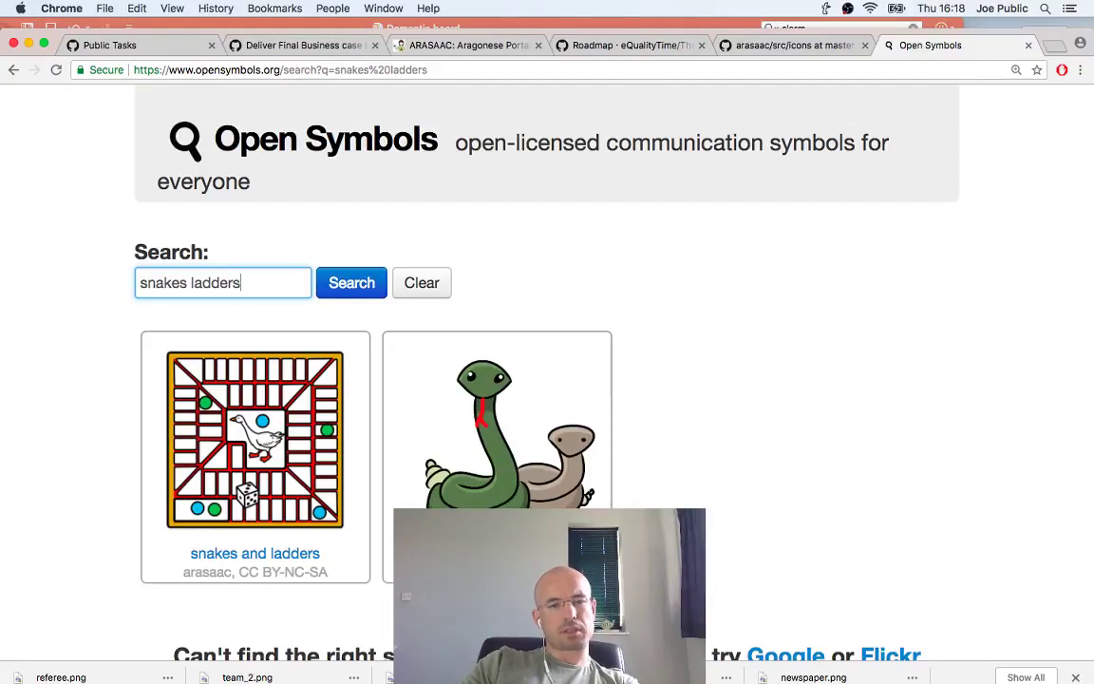
left_click(186, 425)
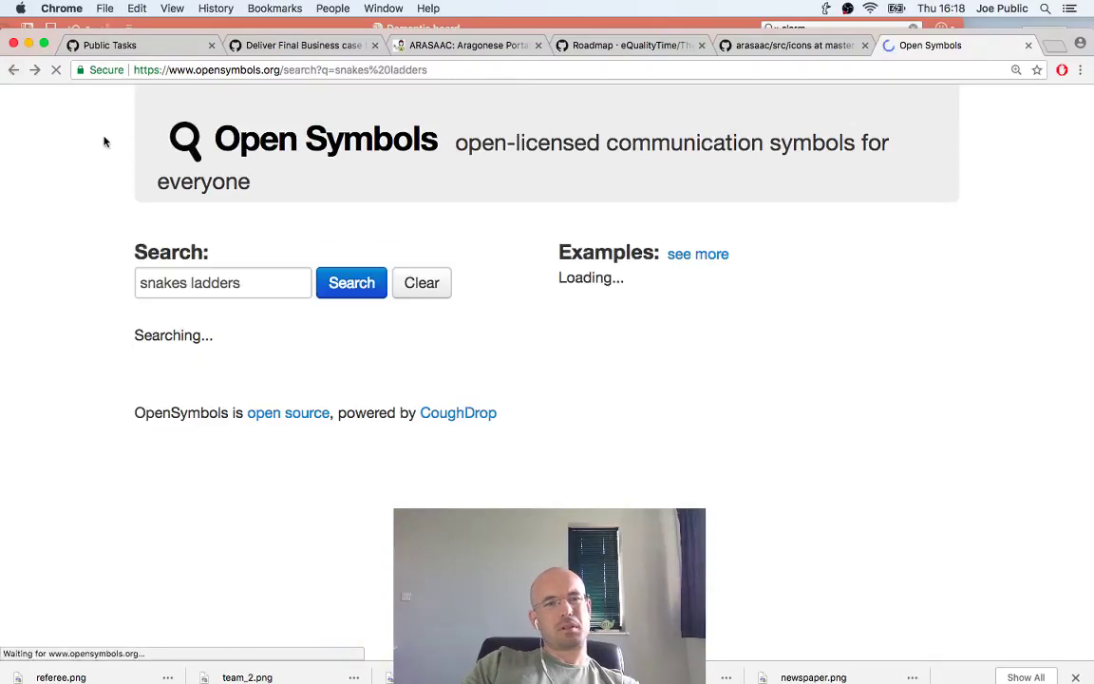
Search Open Symbols for "monopoly" and recheck the result against the previous page
type("m")
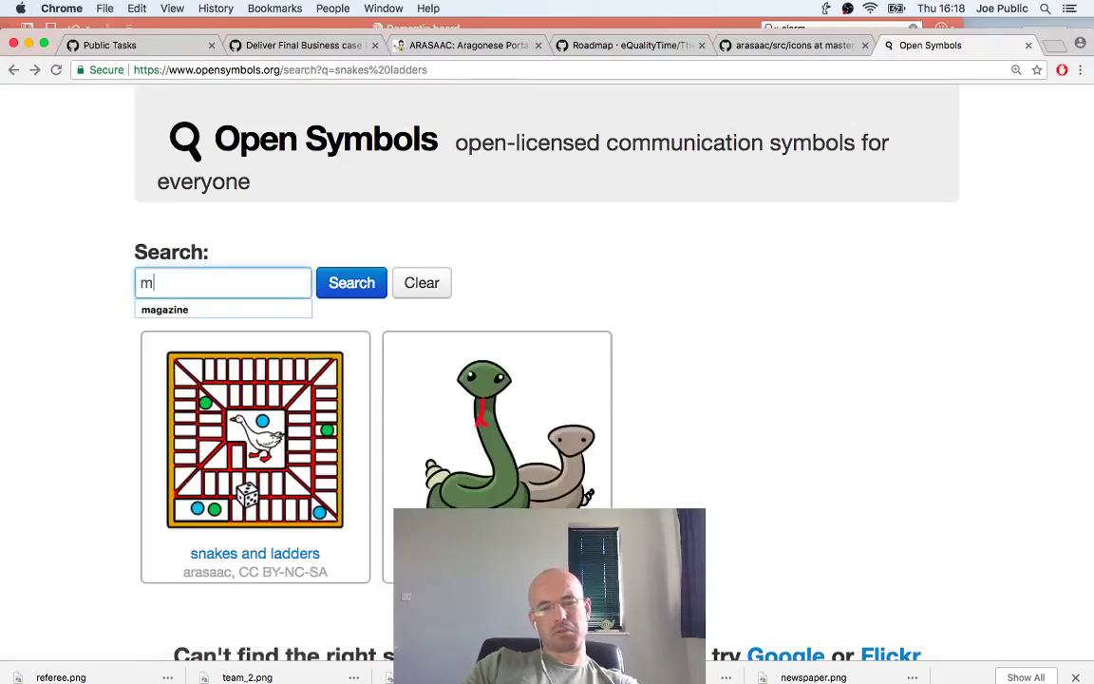
type("onopoly")
key("Return")
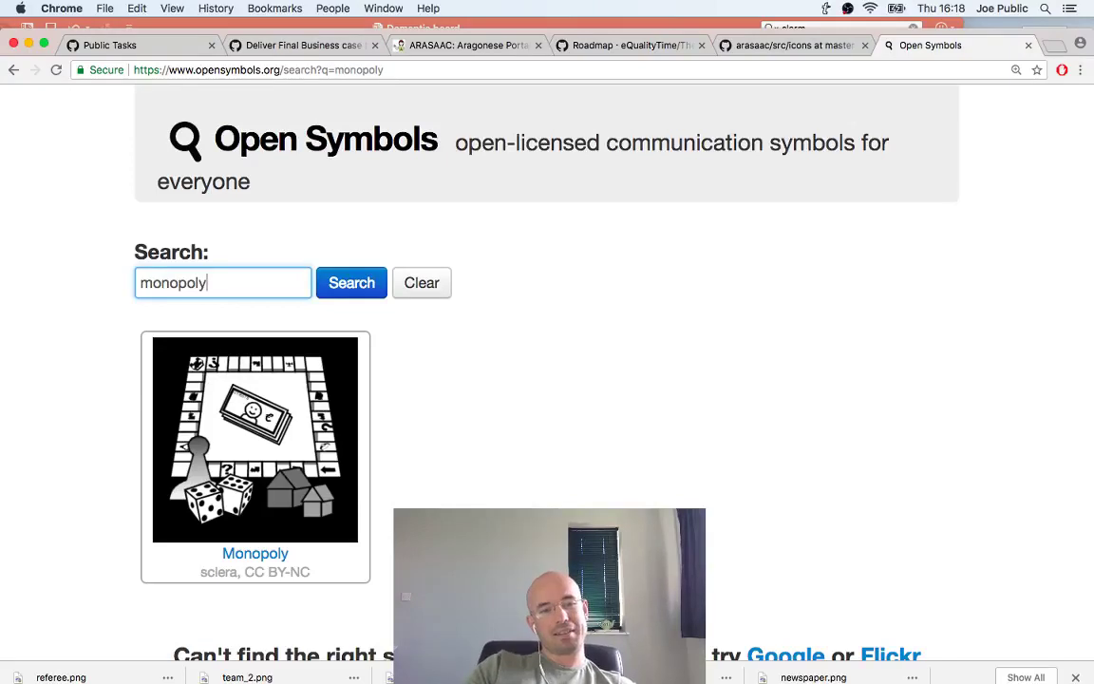
left_click(14, 71)
left_click(35, 69)
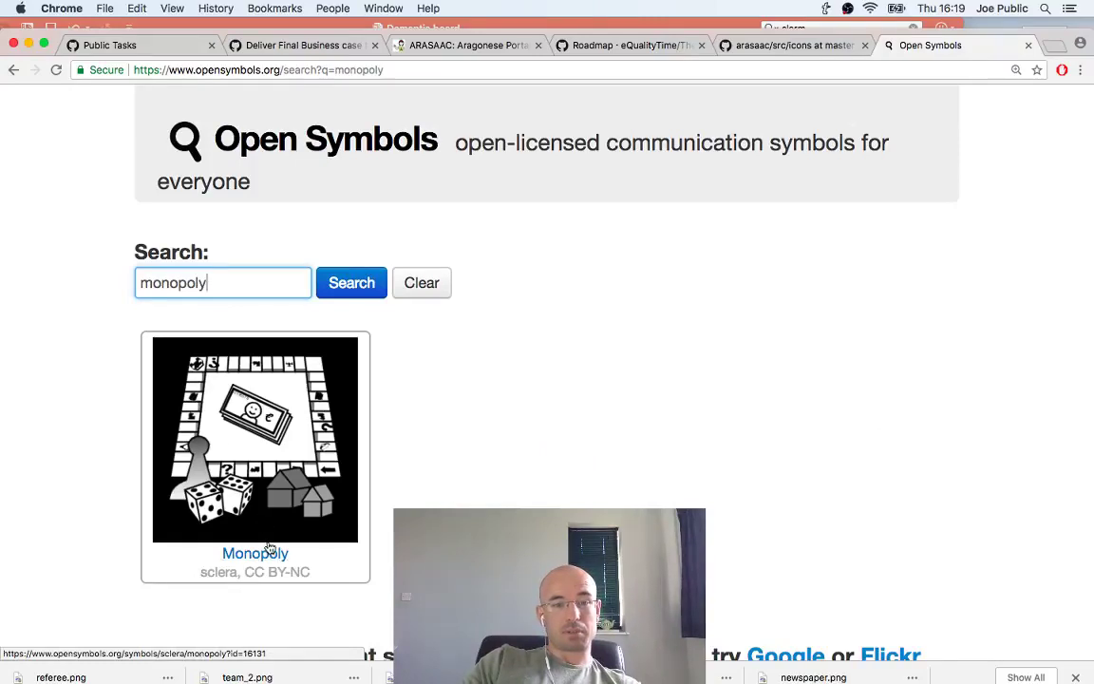
Open the sclera Monopoly symbol, check its licence details, and copy the page's web address
left_click(271, 550)
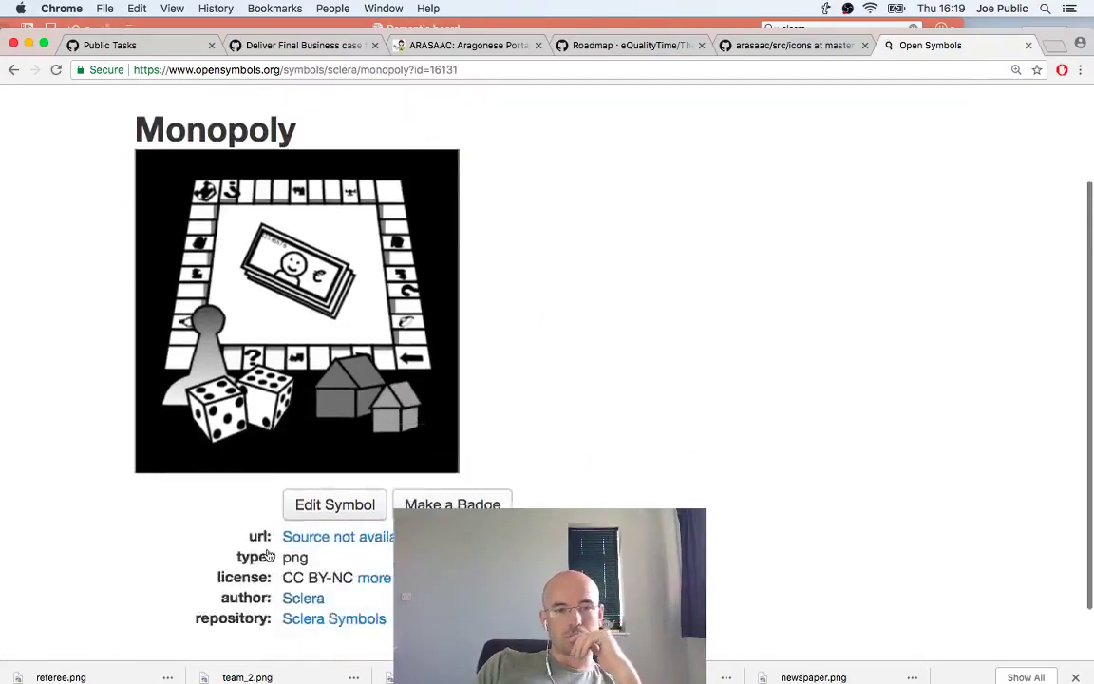
scroll(269, 555, "down", 2)
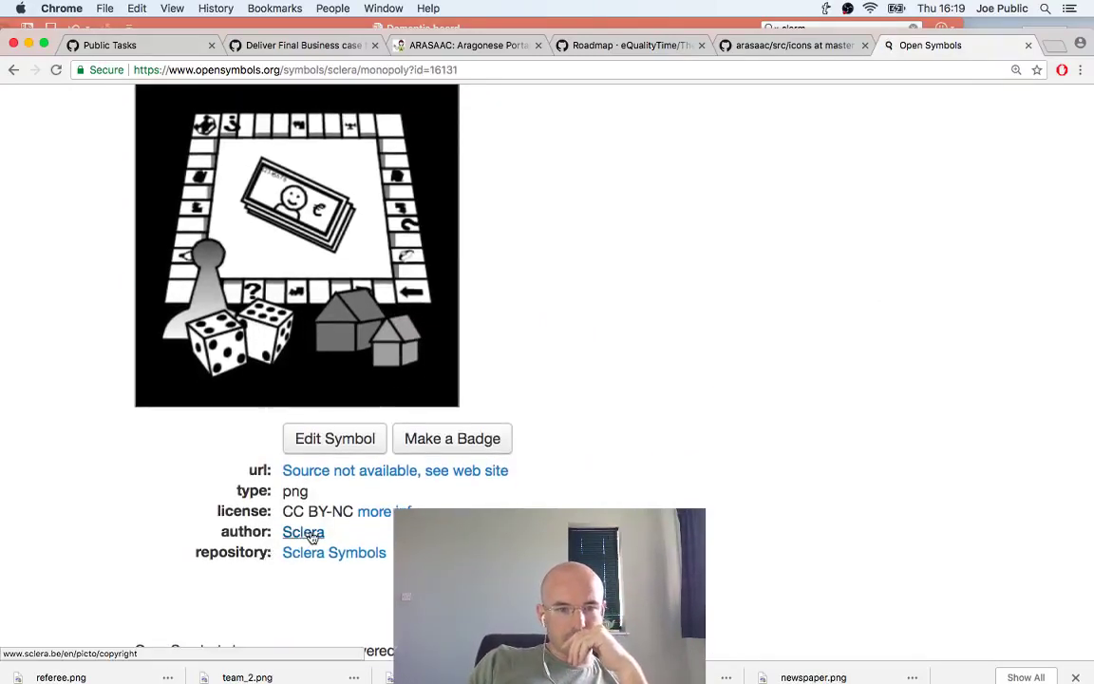
key("super+l")
key("super+c")
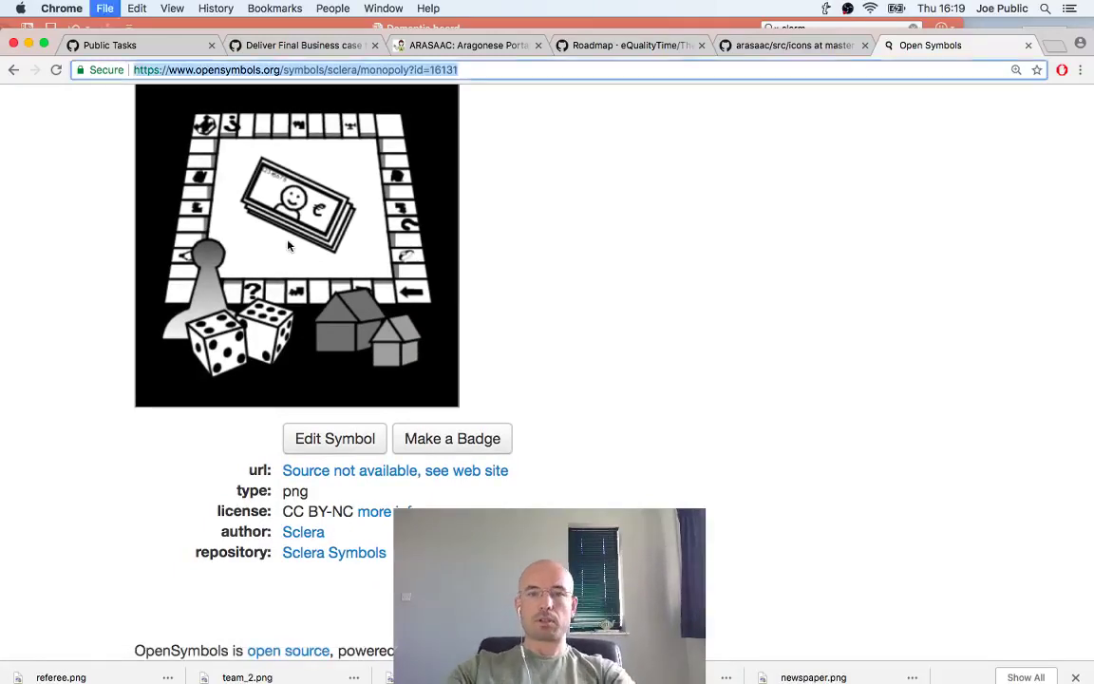
Append "and" plus the copied Monopoly symbol link to the attribution task in the GitHub business case issue, and update the comment
key("ctrl+shift+Tab")
key("ctrl+shift+Tab")
key("ctrl+shift+Tab")
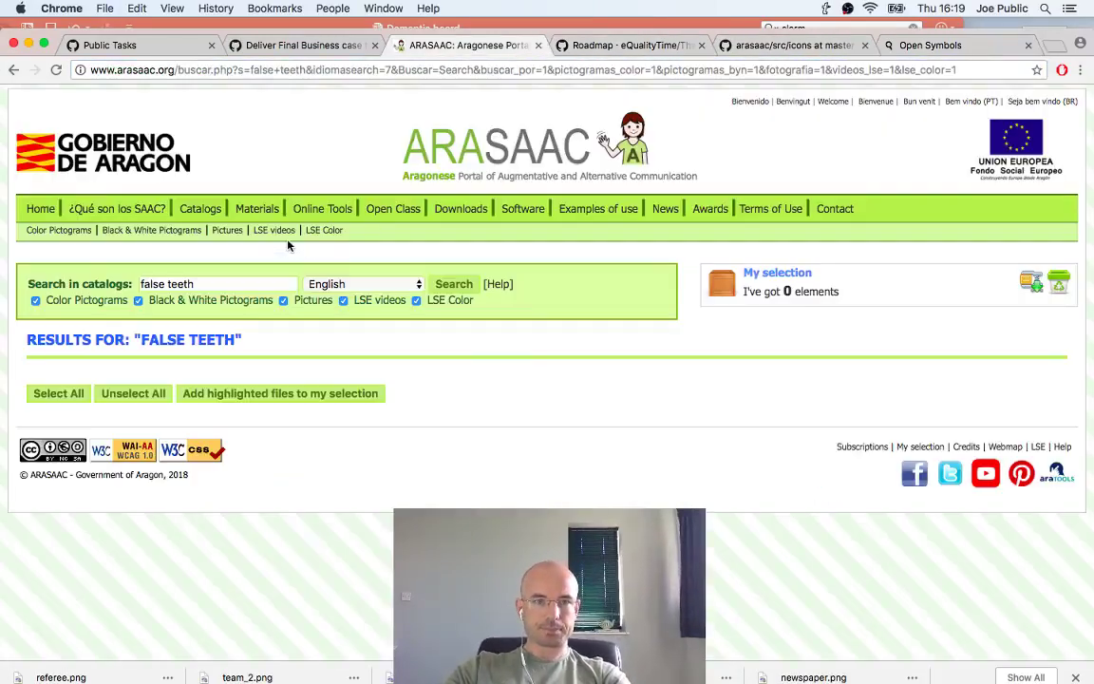
key("ctrl+shift+Tab")
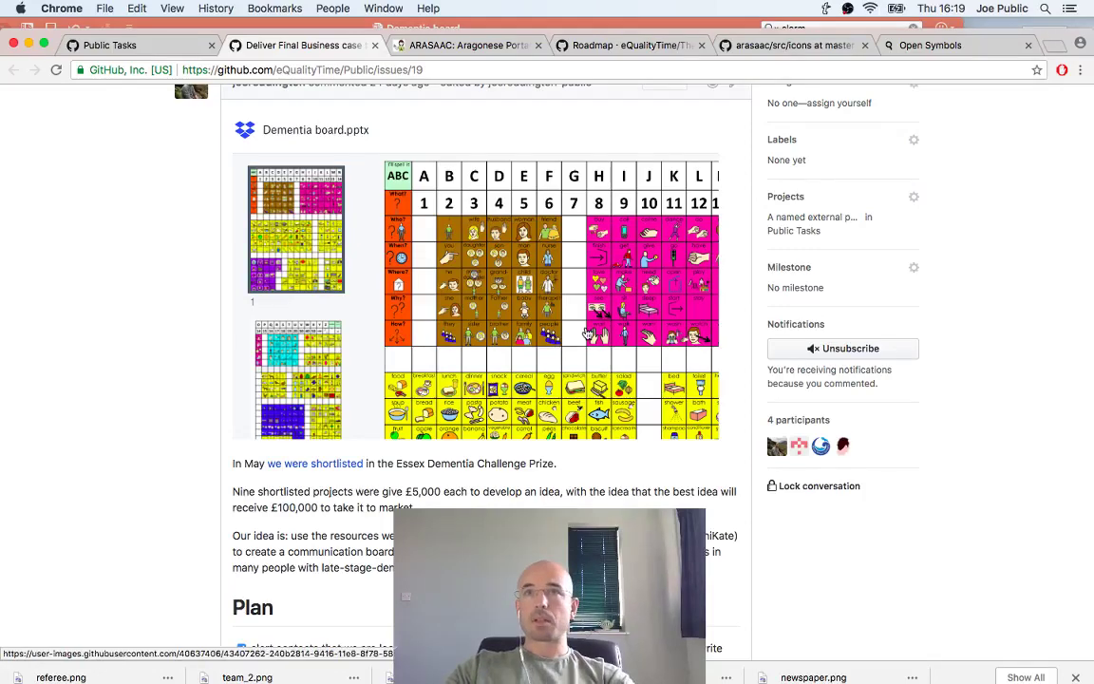
scroll(585, 334, "up", 5)
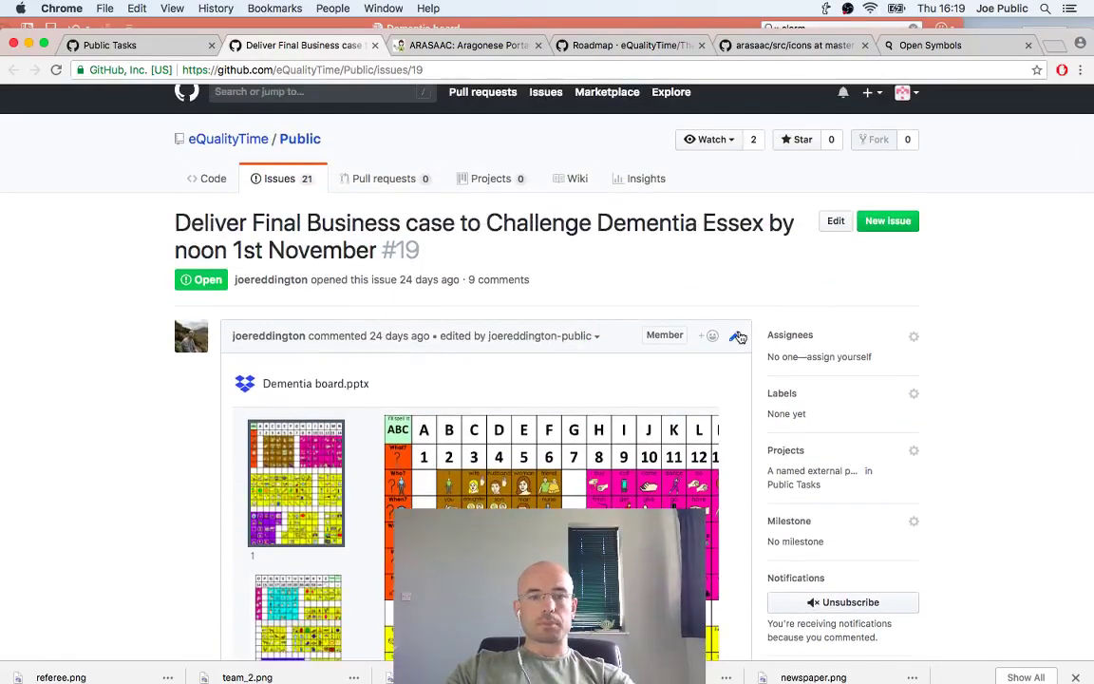
left_click(737, 337)
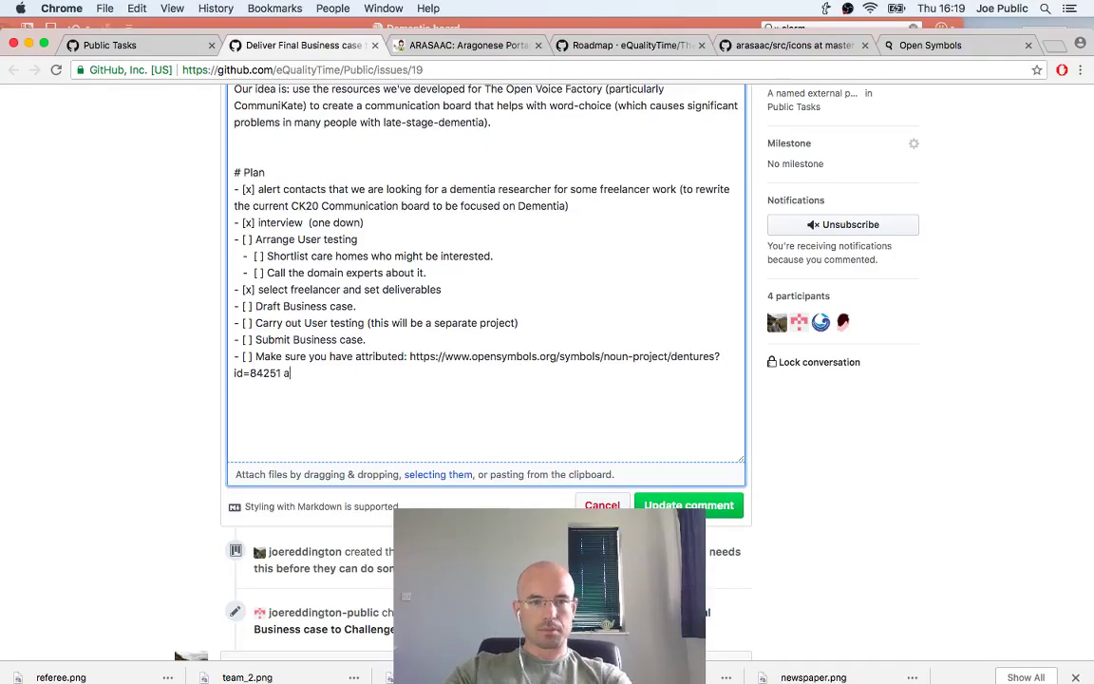
type("and")
key("super+v")
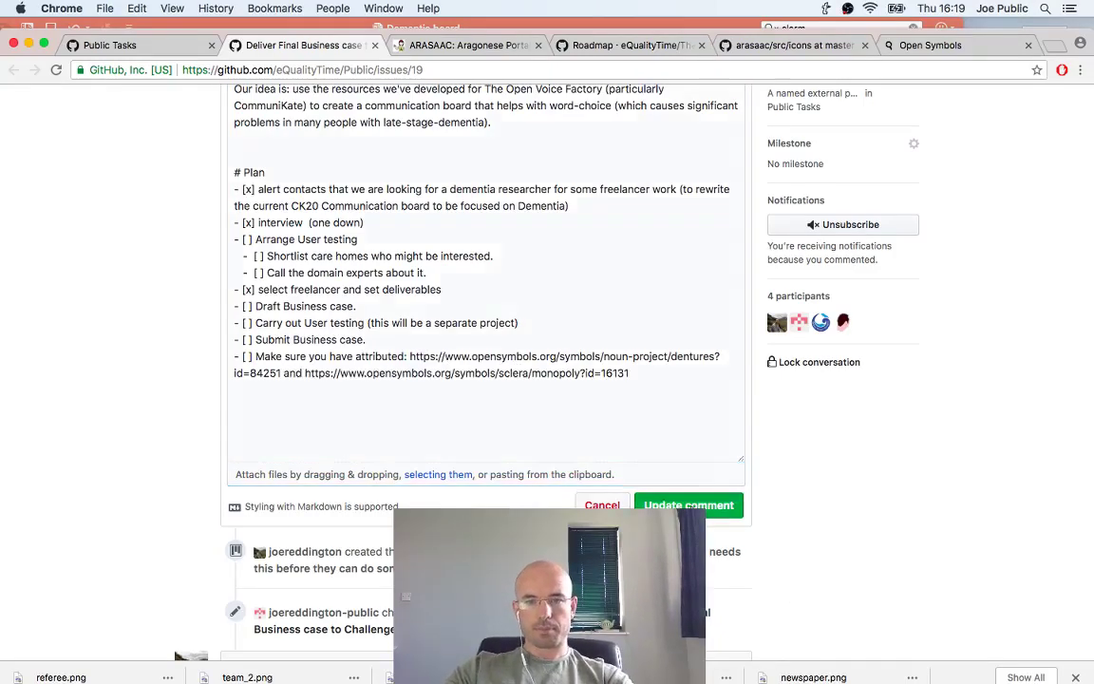
left_click(690, 504)
Return to the sclera Monopoly symbol page on Open Symbols and save its image to Downloads as Monopoly.png
key("super+4")
key("super+5")
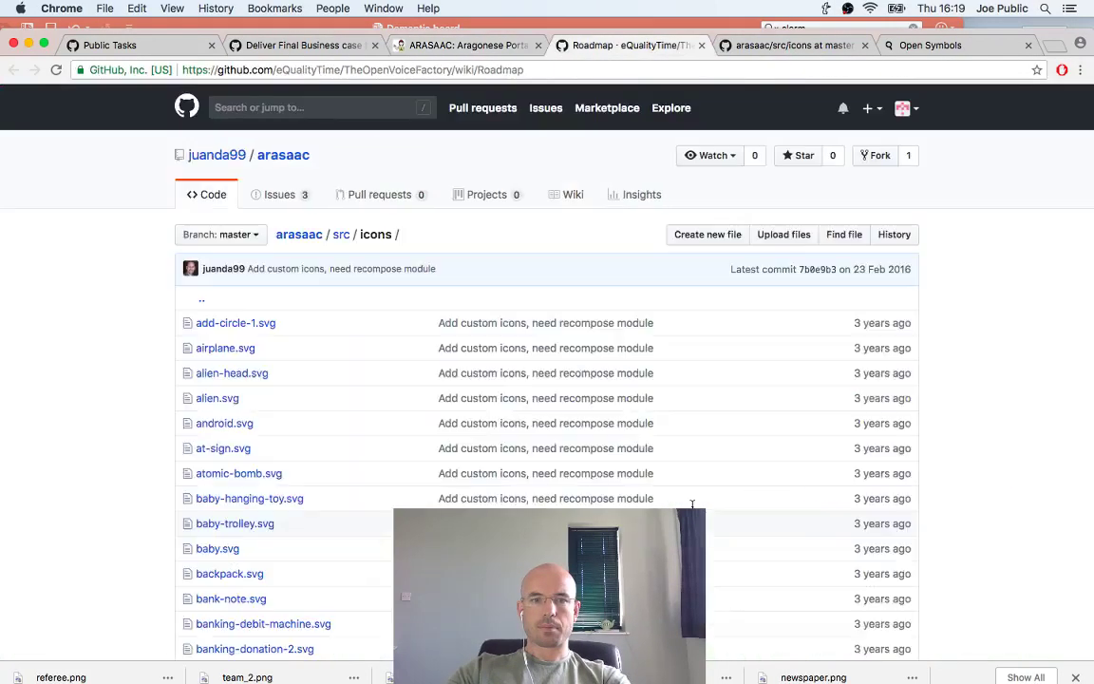
key("super+6")
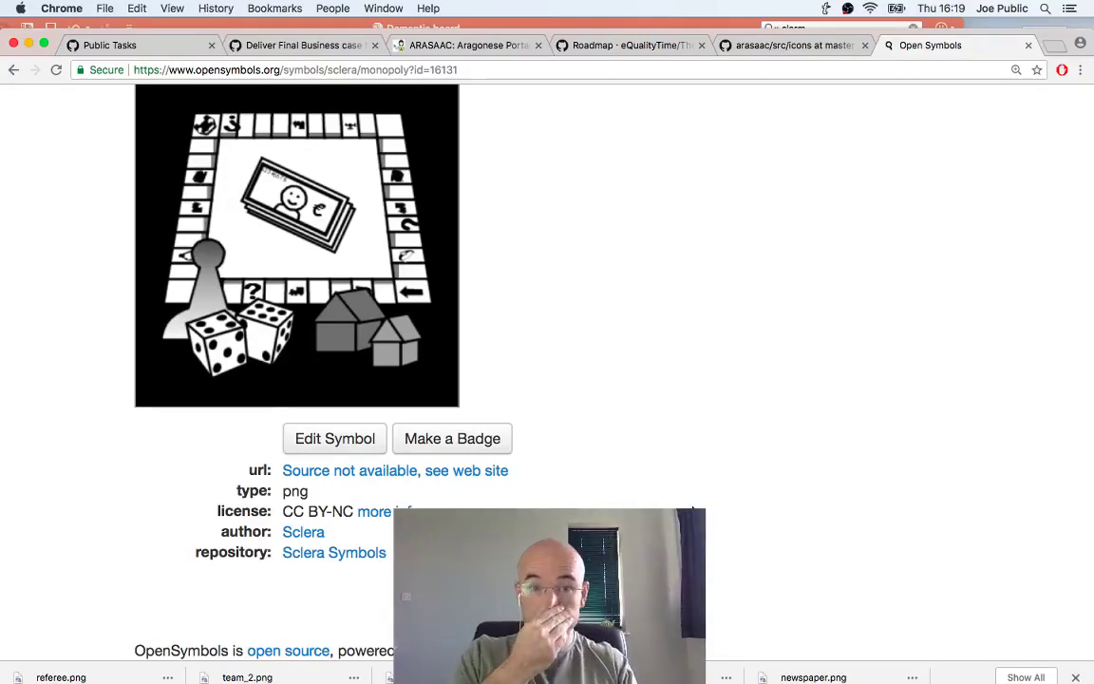
right_click(321, 215)
left_click(380, 232)
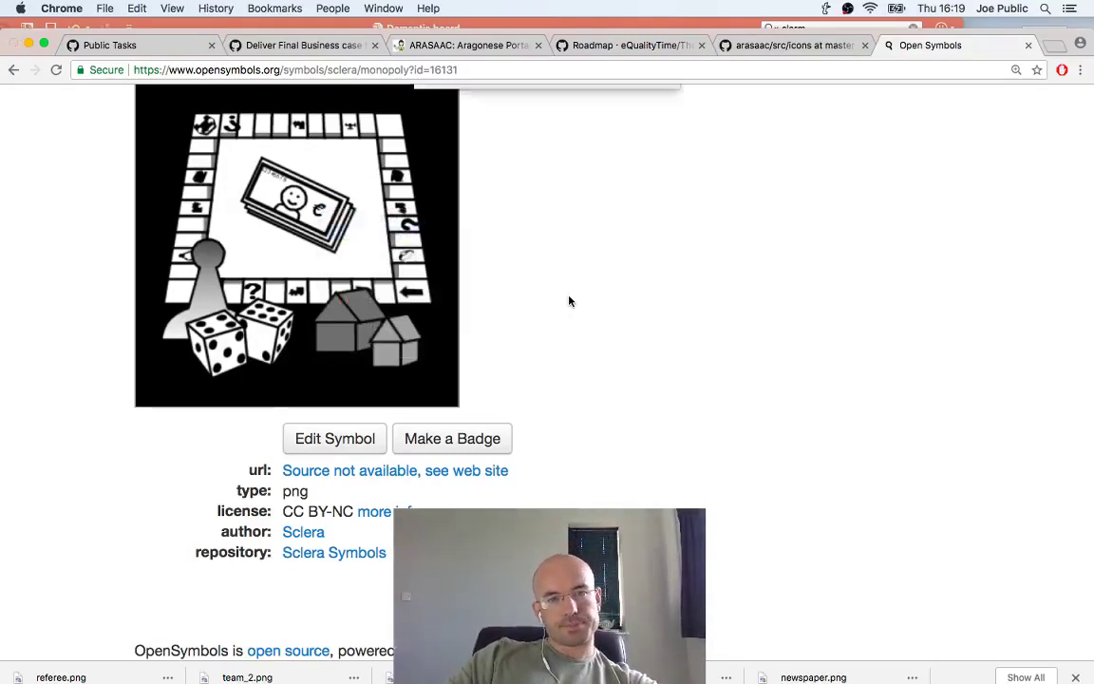
key("Return")
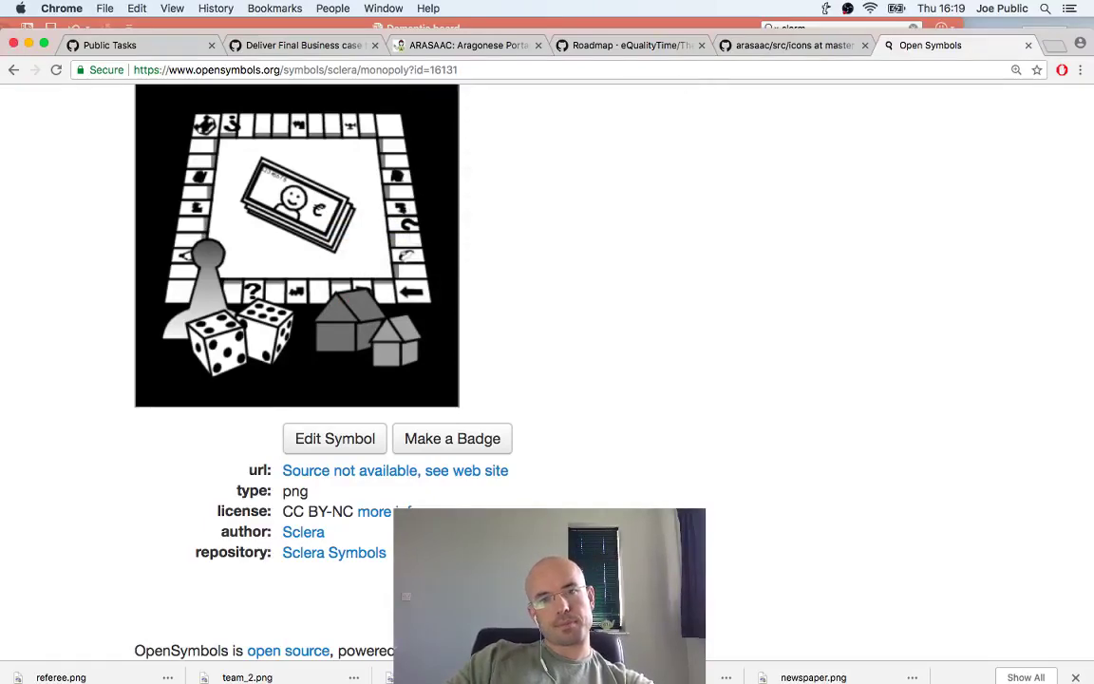
Check for Monopoly.png in the Downloads folder, switch to the Dementia board in PowerPoint, and insert the picture on the slide
key("super+Tab")
key("super+Tab")
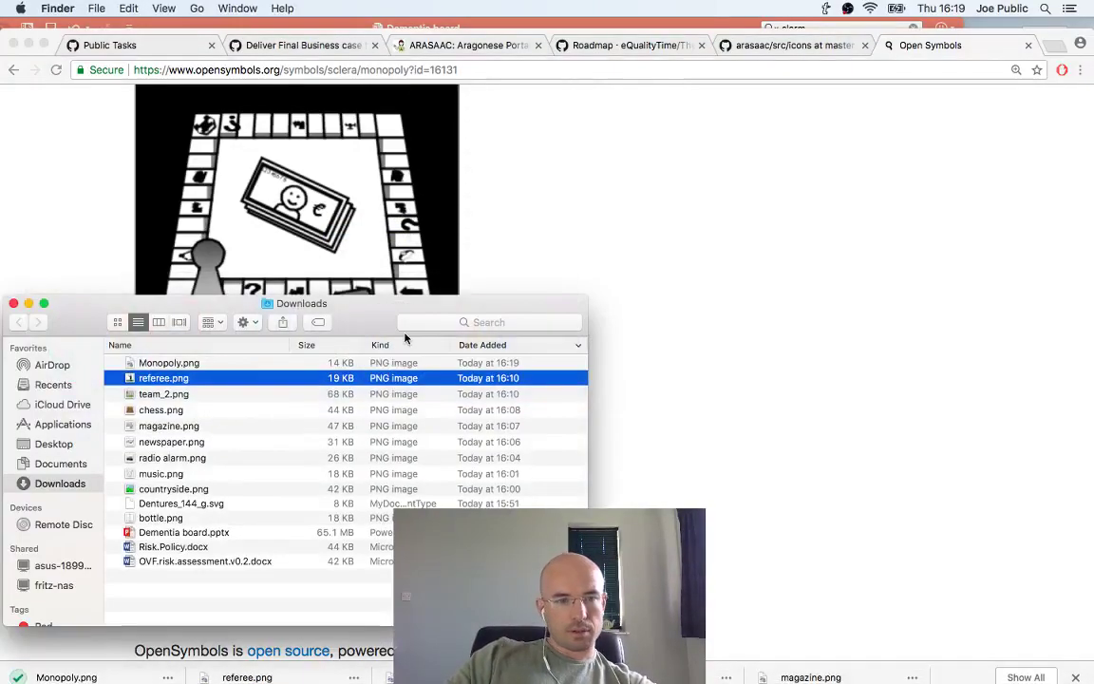
mouse_move(854, 679)
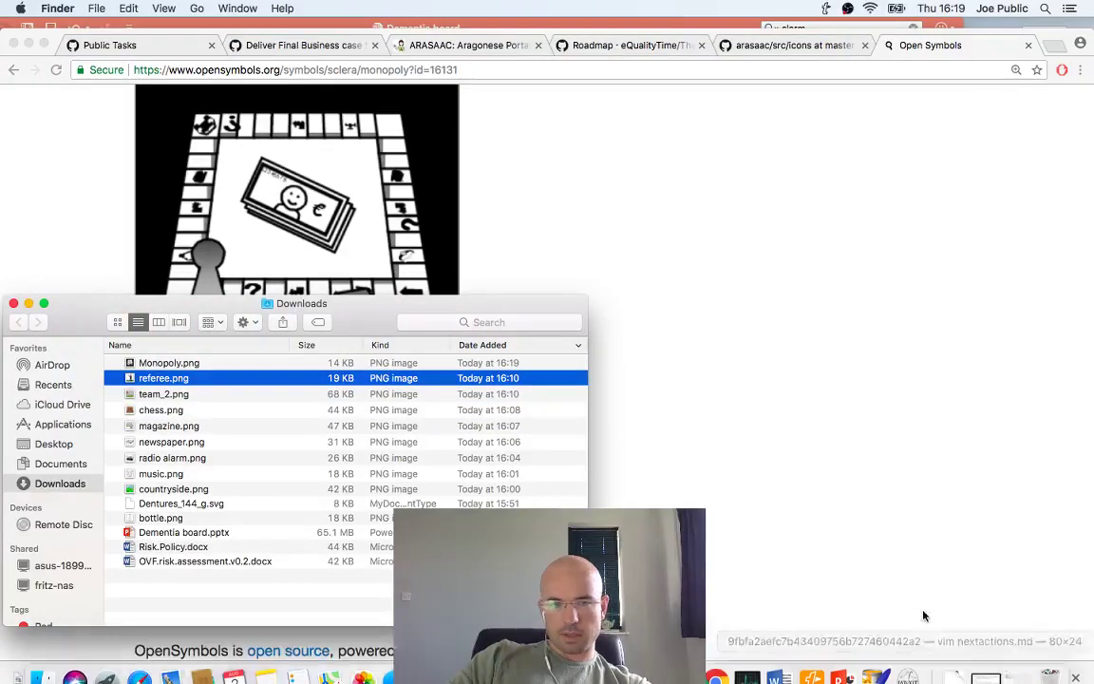
key("Up")
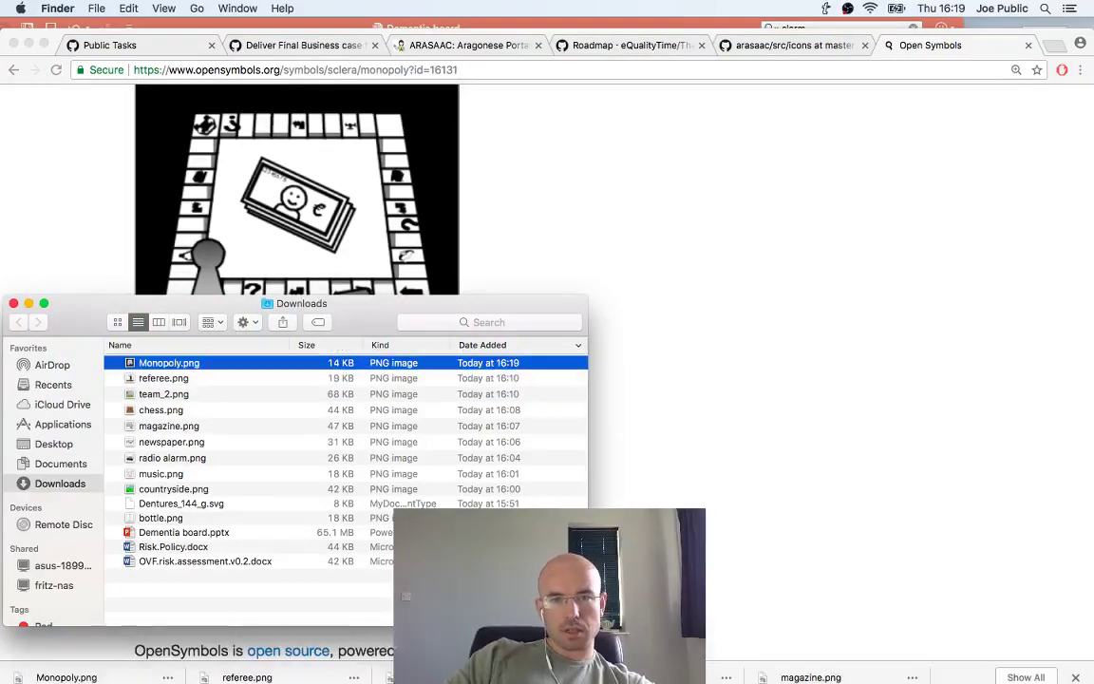
key("super+Tab")
key("super+Tab")
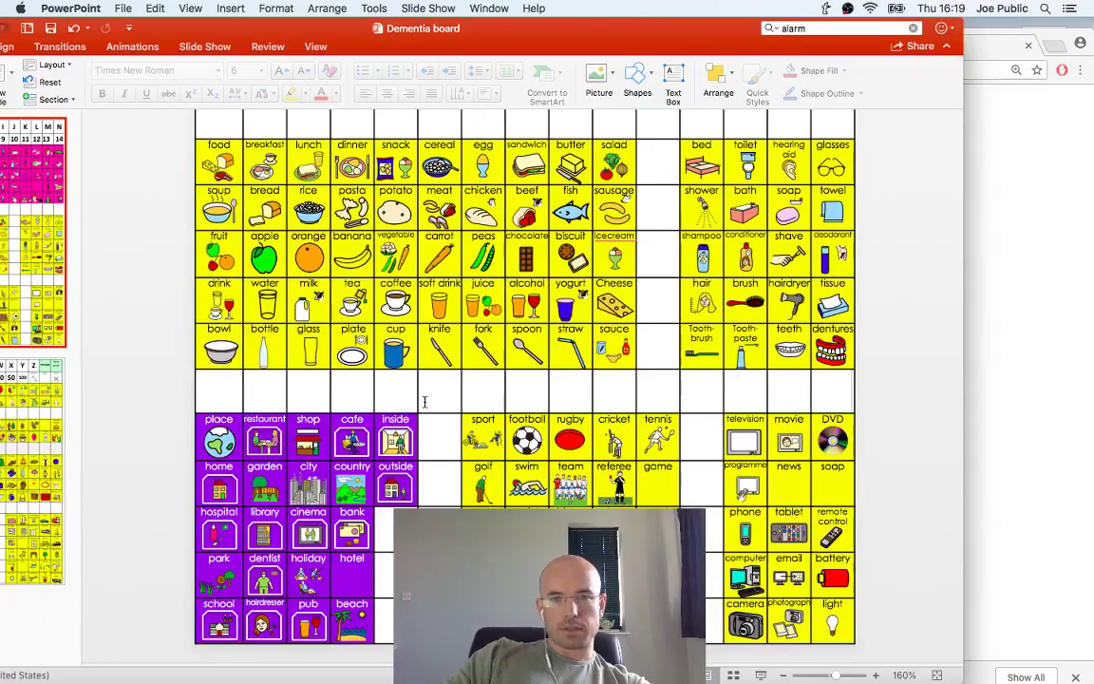
mouse_move(907, 665)
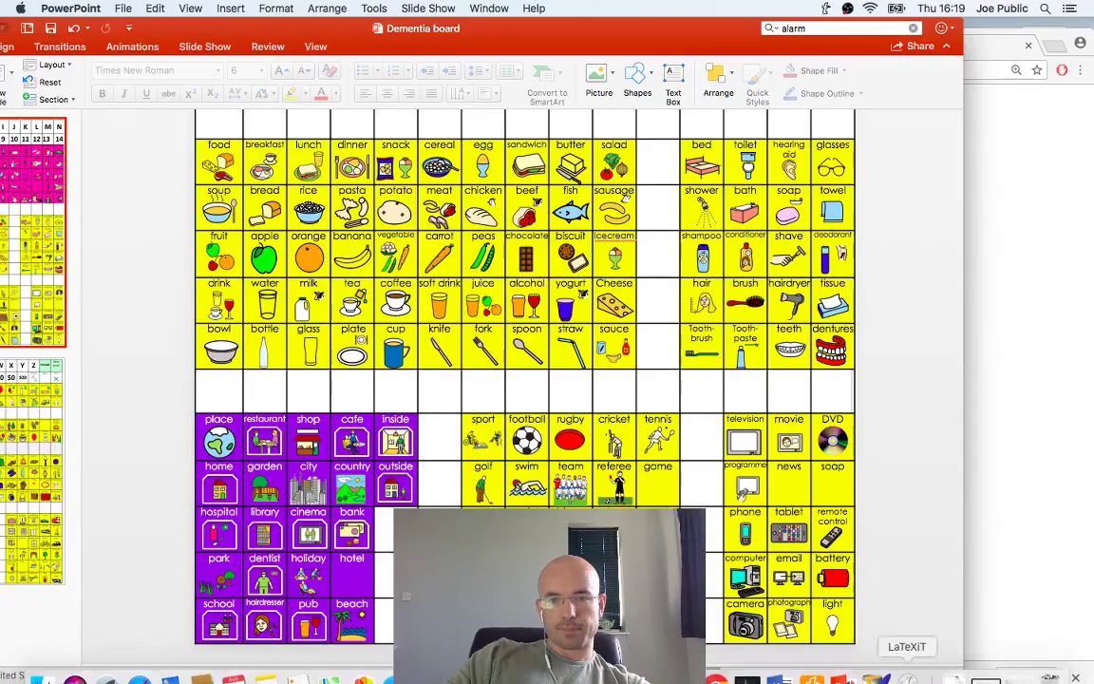
left_click(956, 665)
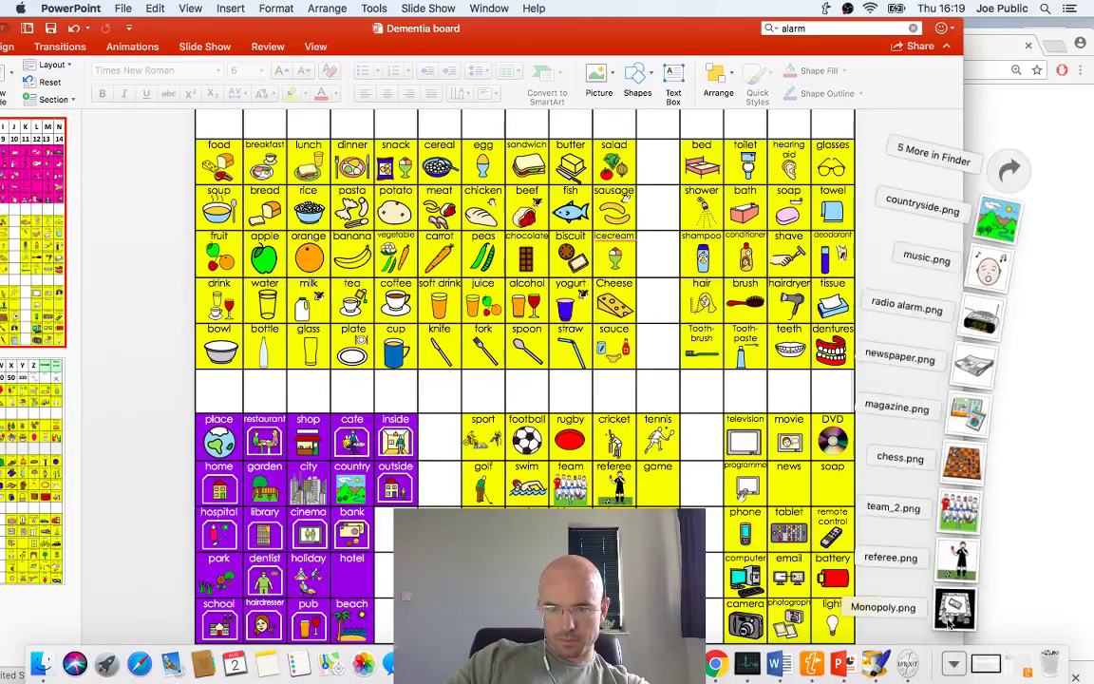
left_click_drag(976, 236, 632, 459)
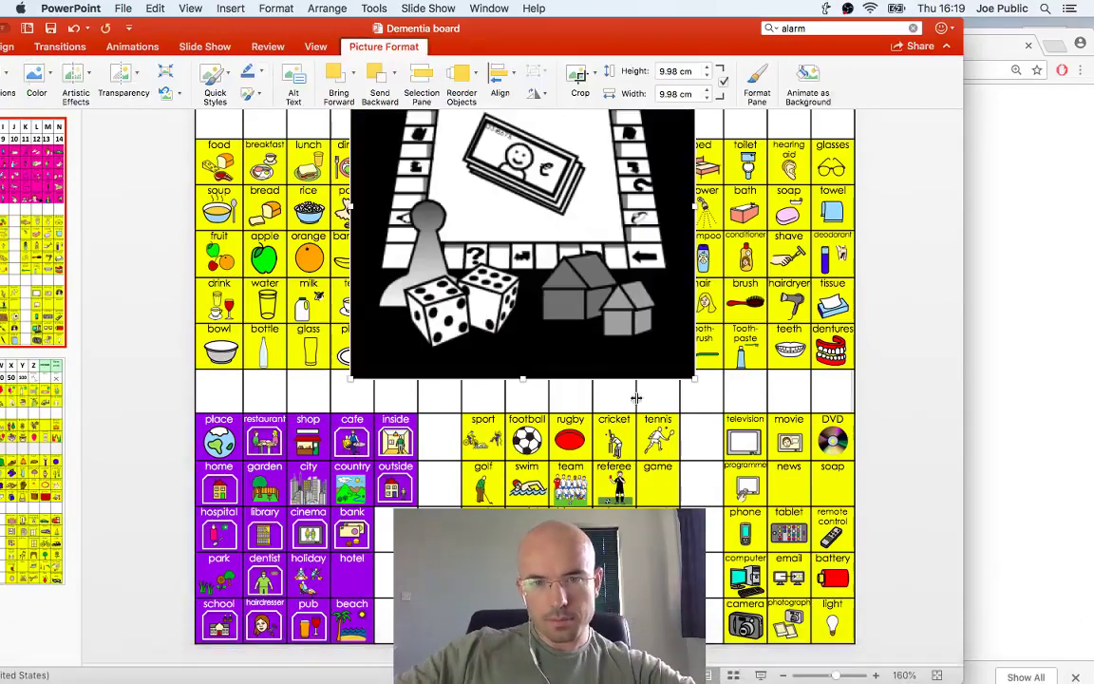
Shrink the Monopoly picture to 1.04 cm square, place it in the game cell, and deselect it
scroll(634, 397, "up", 3)
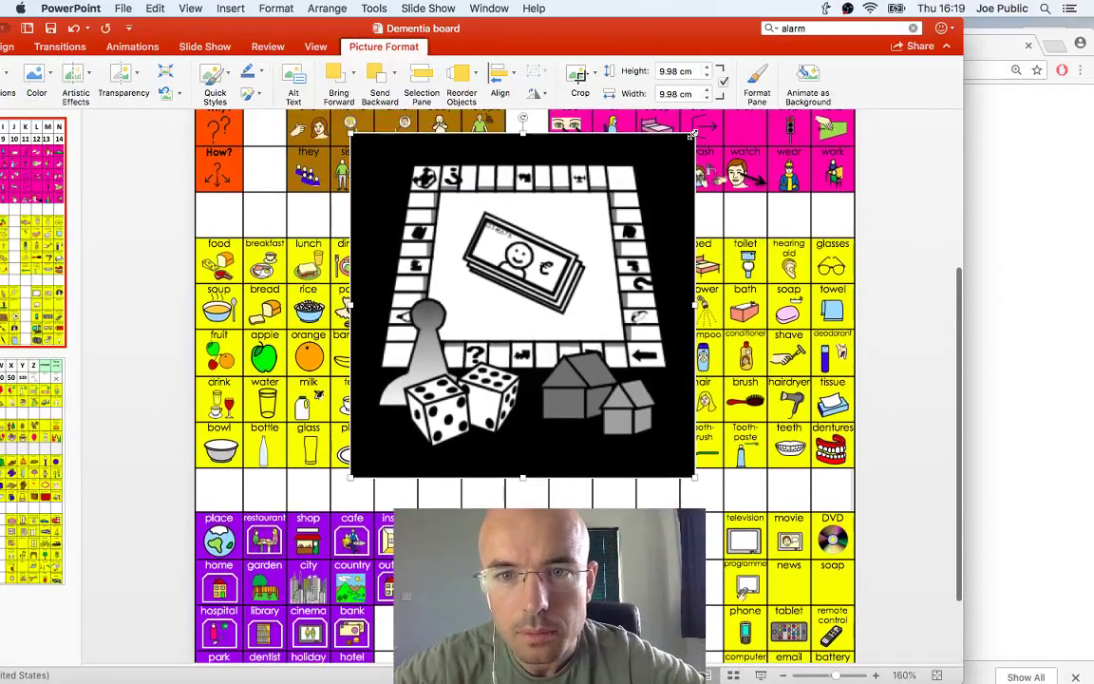
left_click_drag(694, 135, 719, 534)
left_click_drag(748, 493, 704, 576)
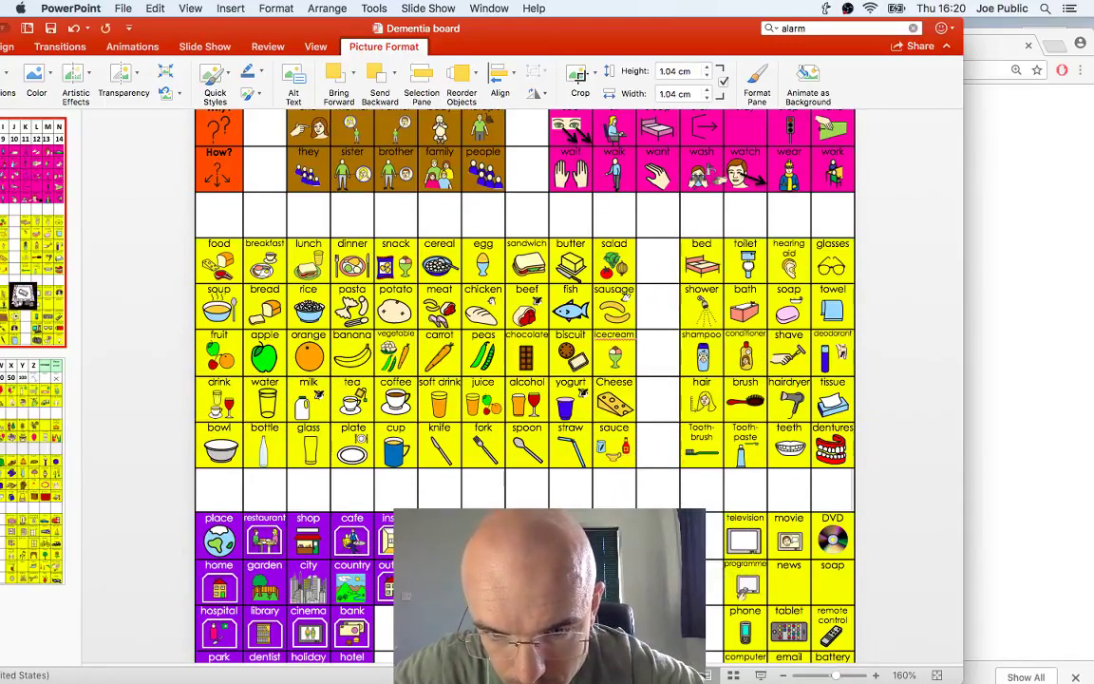
left_click(416, 503)
scroll(701, 414, "down", 5)
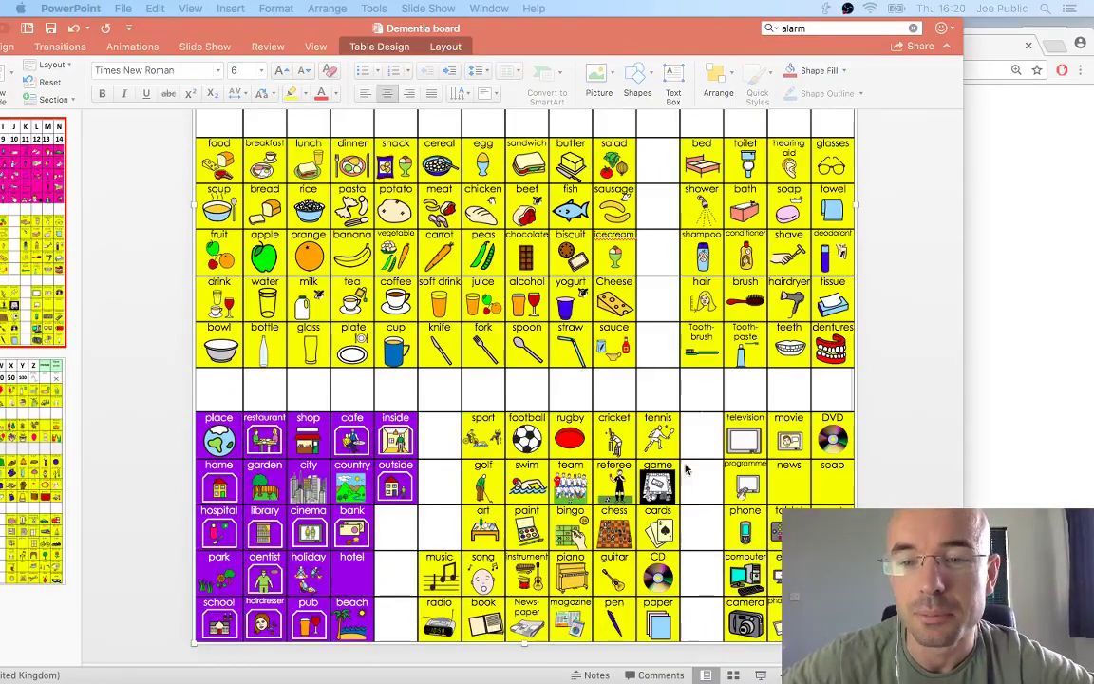
Switch to Open Symbols in Chrome, go back to the search page, and search for "news"
key("super+Tab")
key("super+Tab")
key("super+Tab")
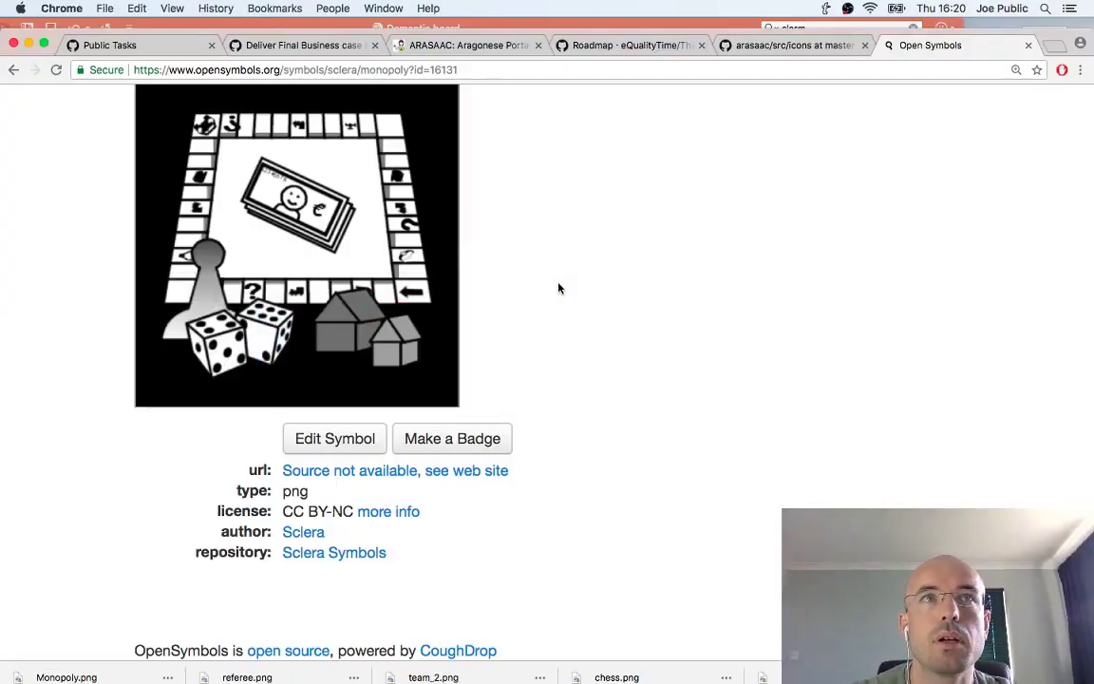
key("super+Tab")
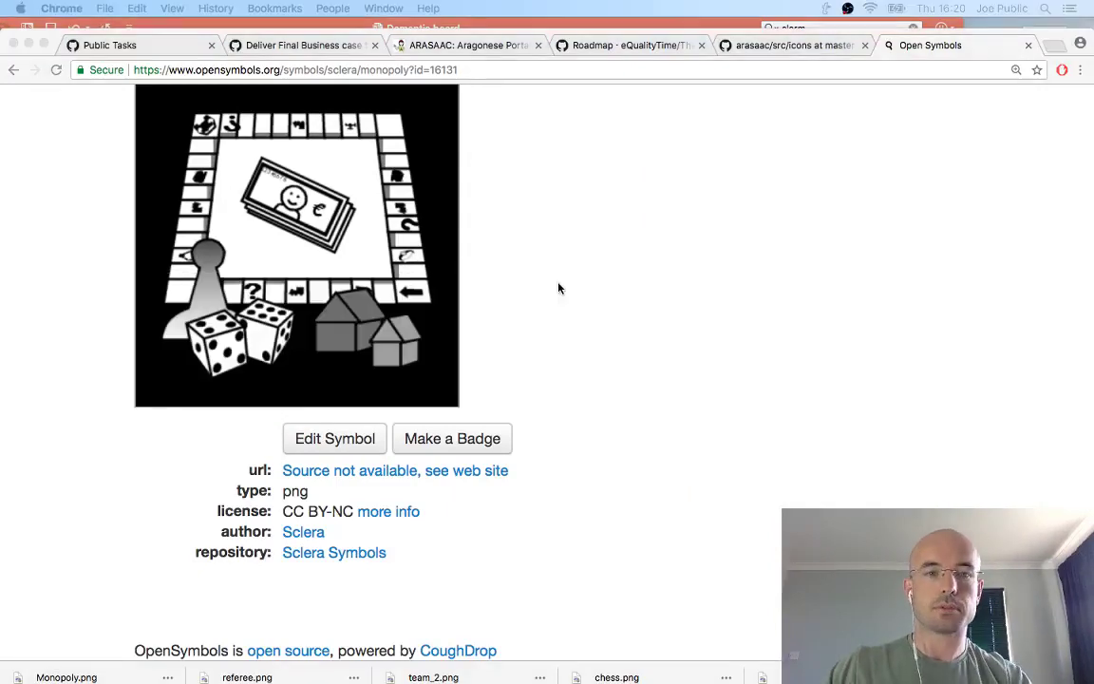
scroll(71, 281, "up", 5)
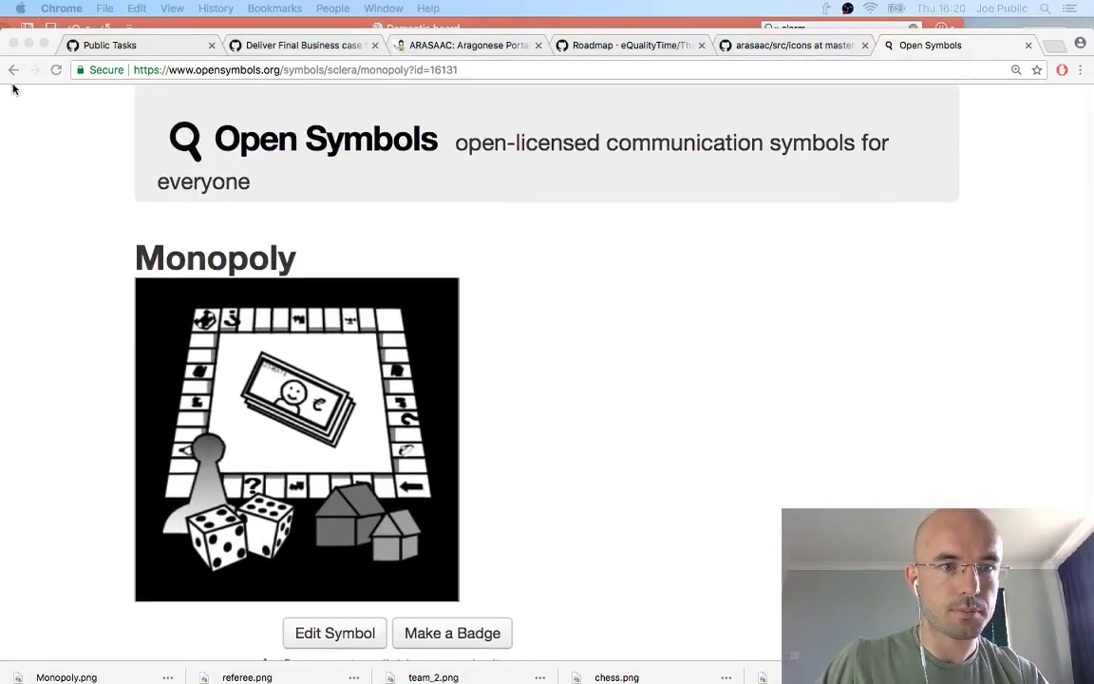
left_click(11, 74)
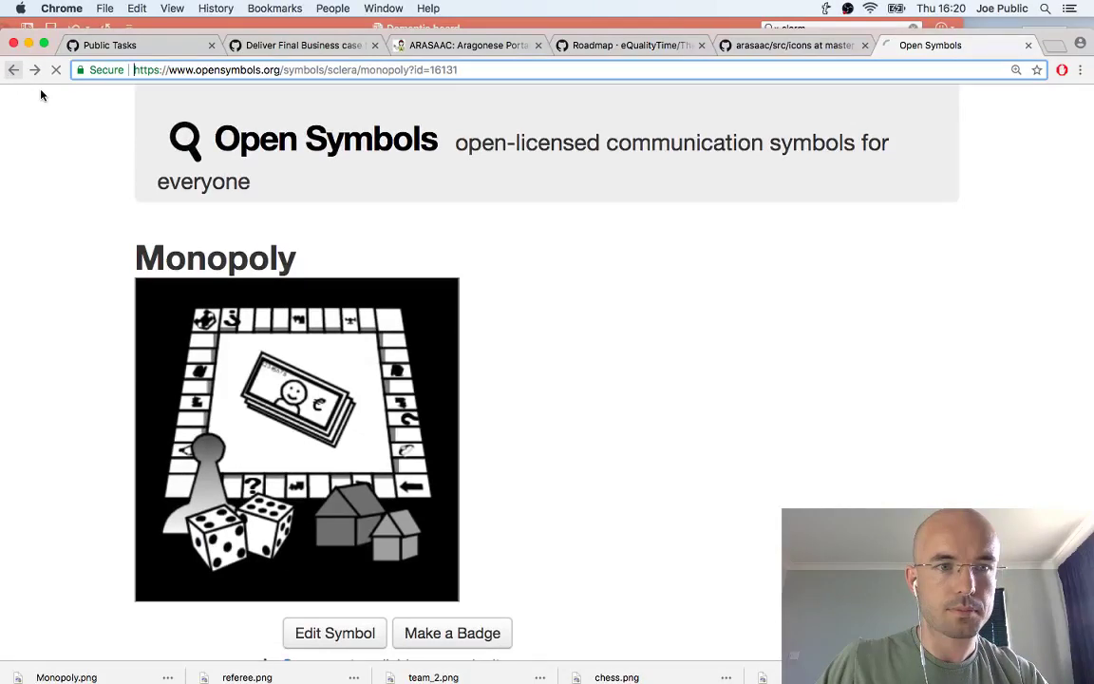
key("super+a")
type("new")
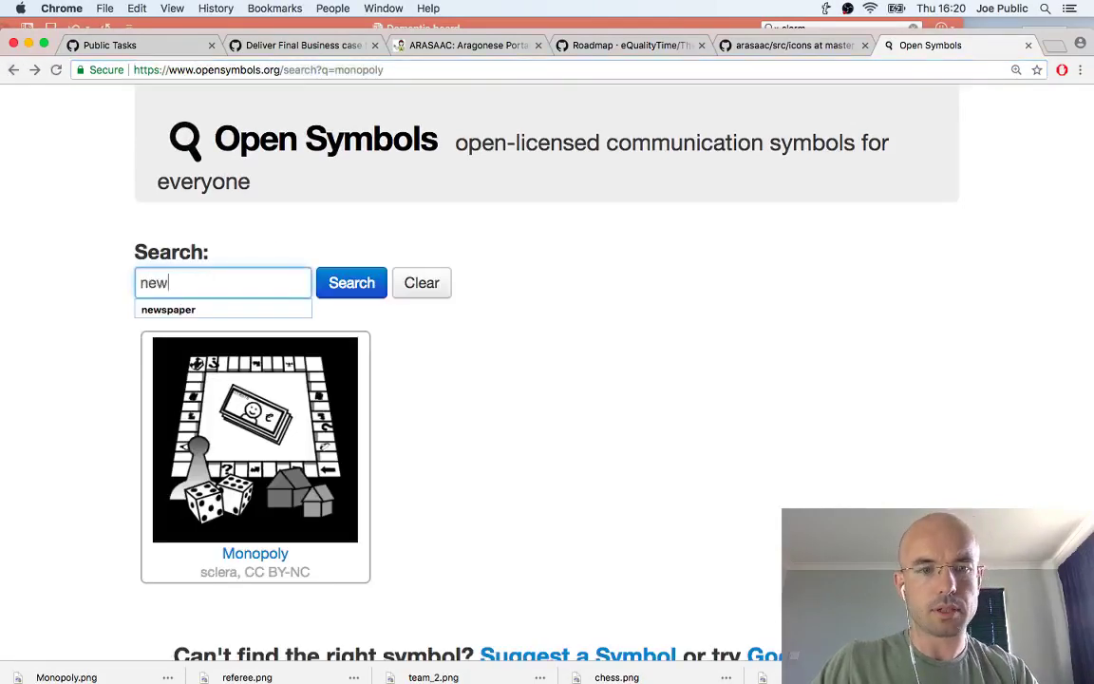
type("s")
key("Return")
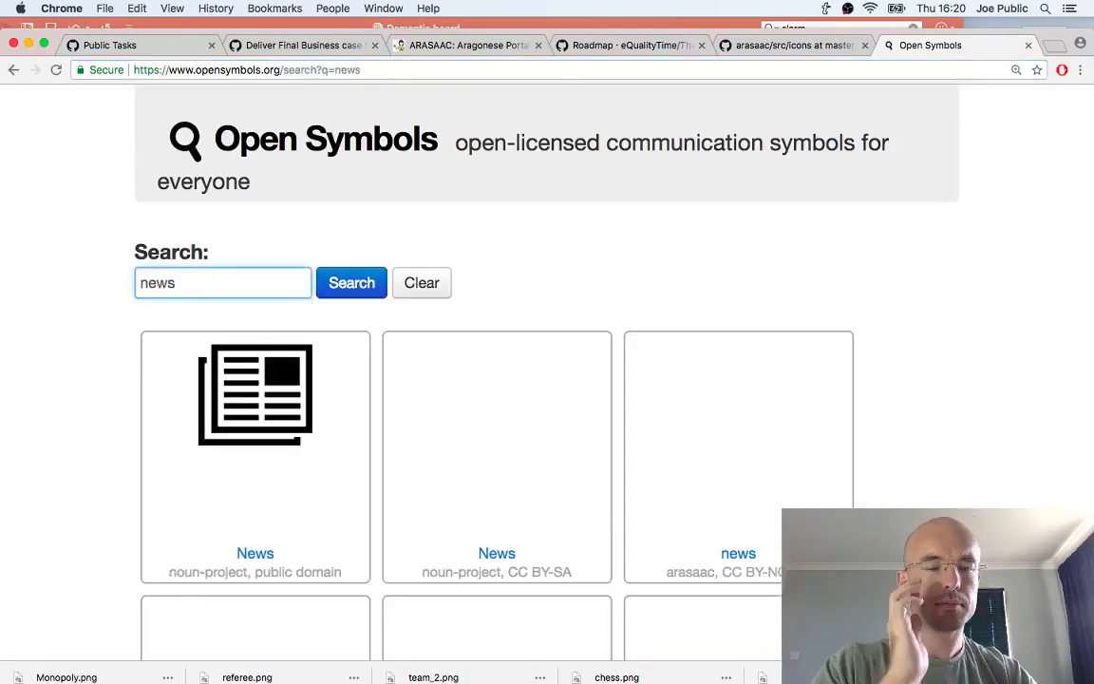
Browse the news symbols and open the arasaac news bulletin symbol
scroll(418, 372, "down", 3)
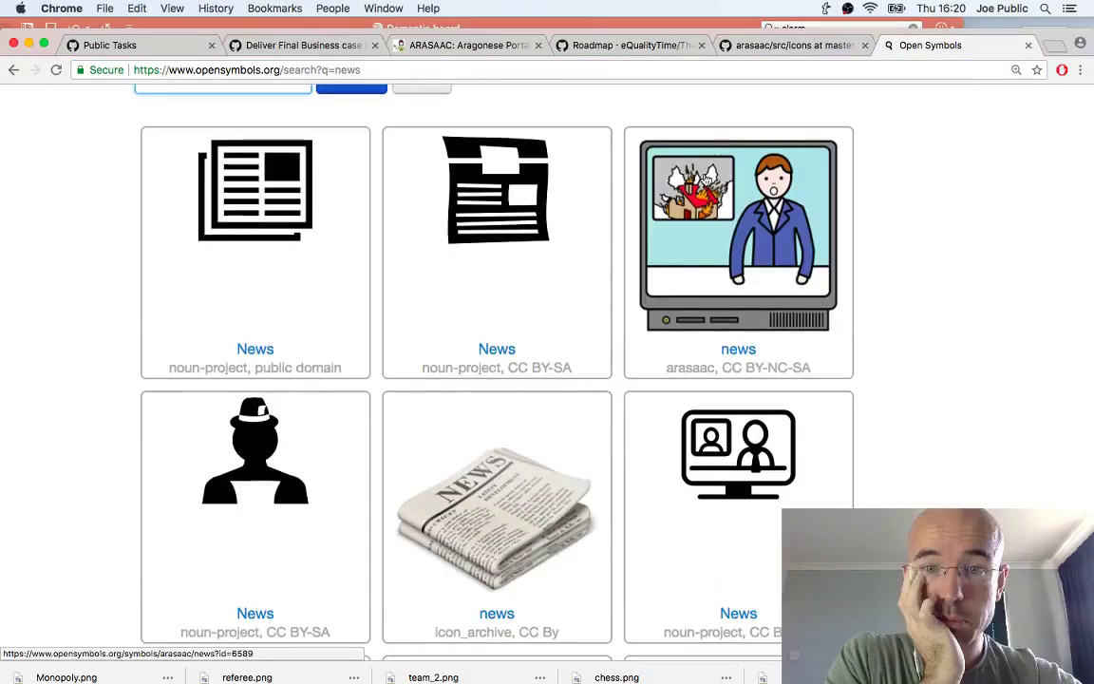
scroll(705, 179, "down", 5)
scroll(704, 179, "down", 15)
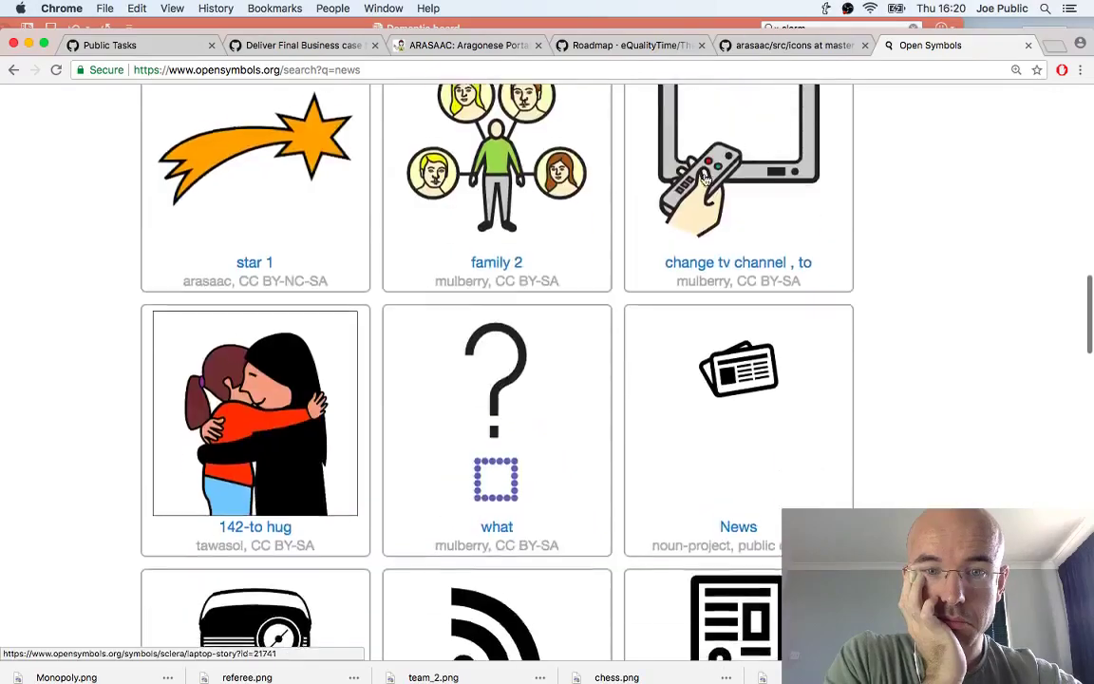
scroll(704, 178, "down", 3)
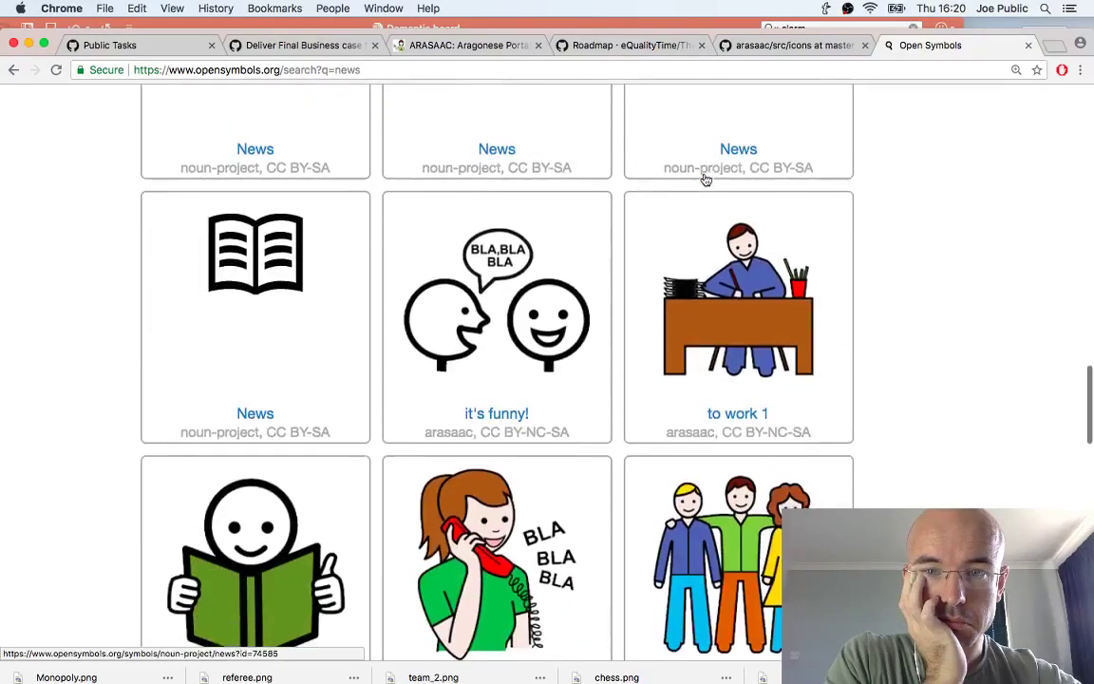
scroll(704, 178, "up", 6)
scroll(705, 180, "up", 3)
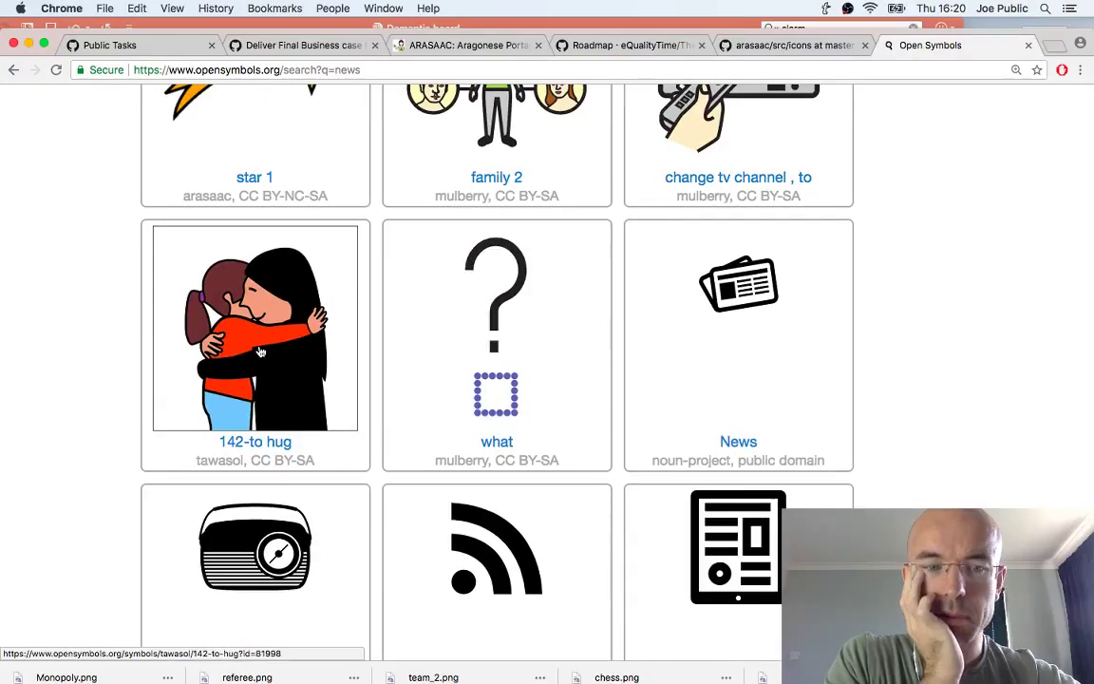
scroll(498, 342, "up", 10)
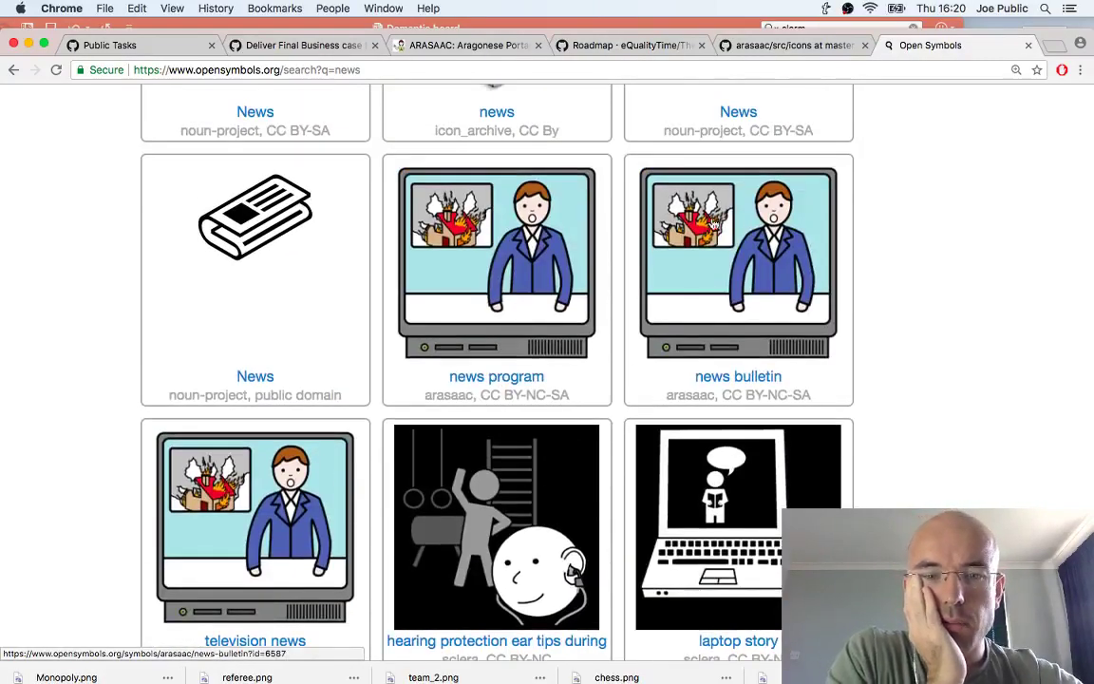
left_click(697, 257)
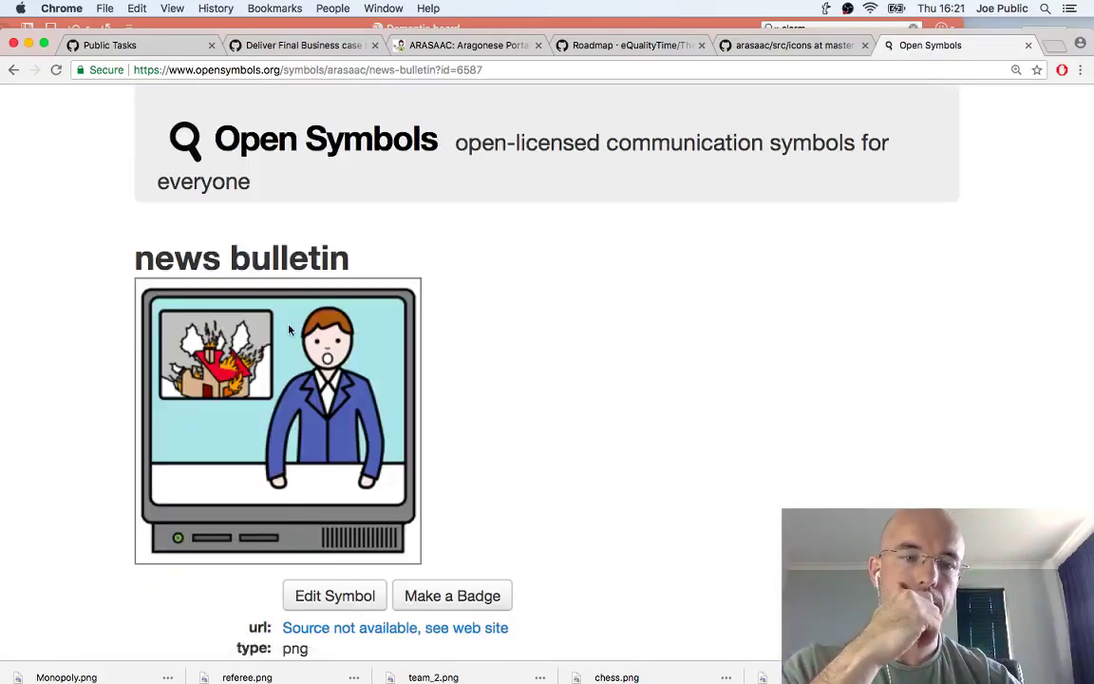
Save the news bulletin symbol's image to Downloads as news bulletin.png
right_click(289, 329)
left_click(351, 353)
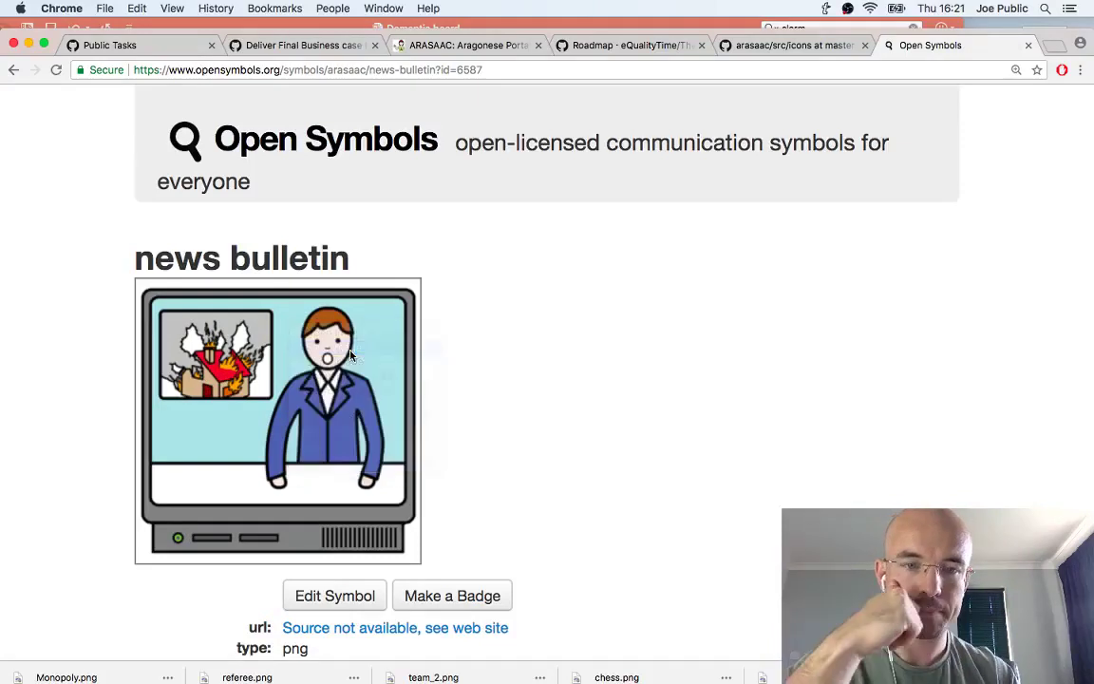
left_click(641, 226)
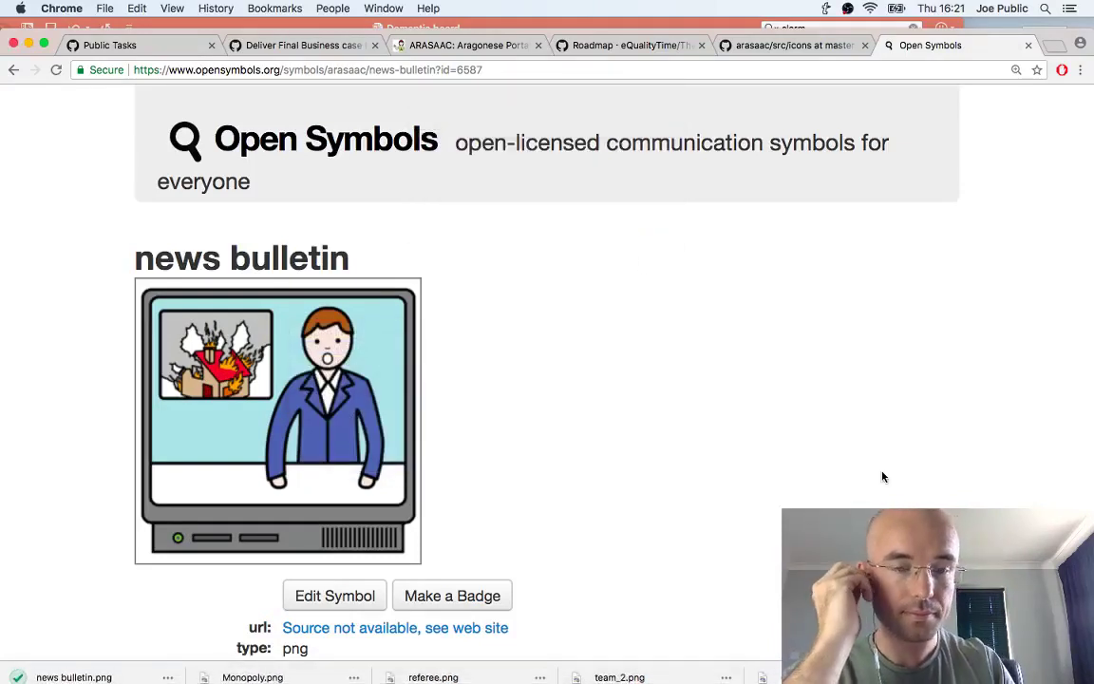
Switch to the Dementia board in PowerPoint and insert news bulletin.png from Downloads on the slide
key("super+Tab")
key("super+Tab")
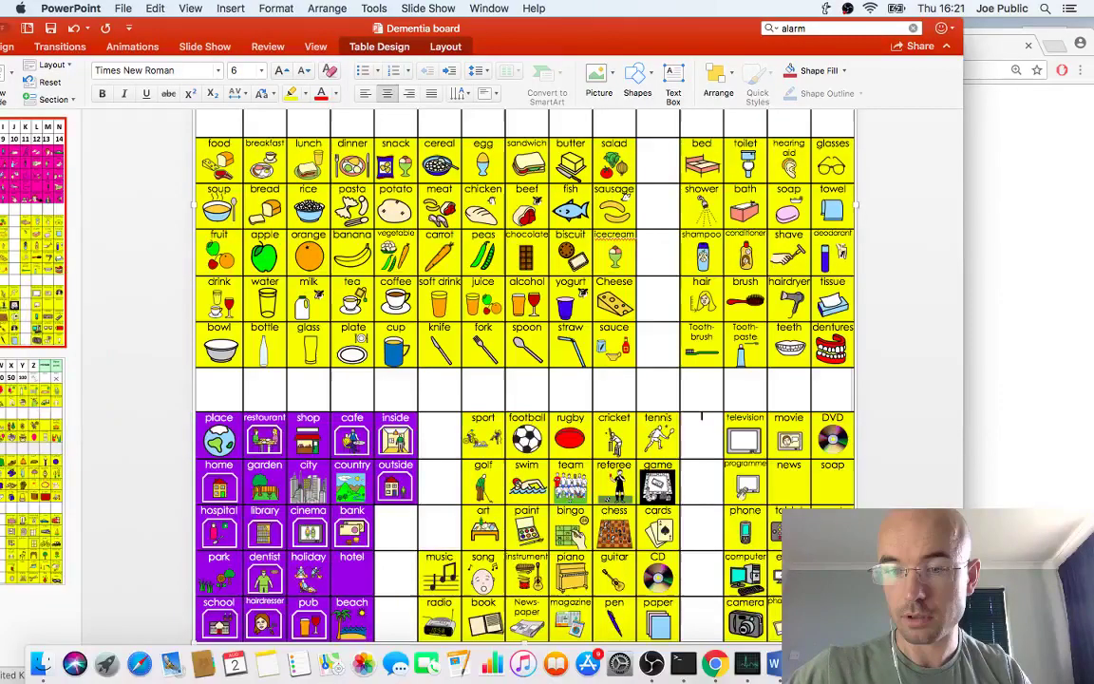
left_click(952, 663)
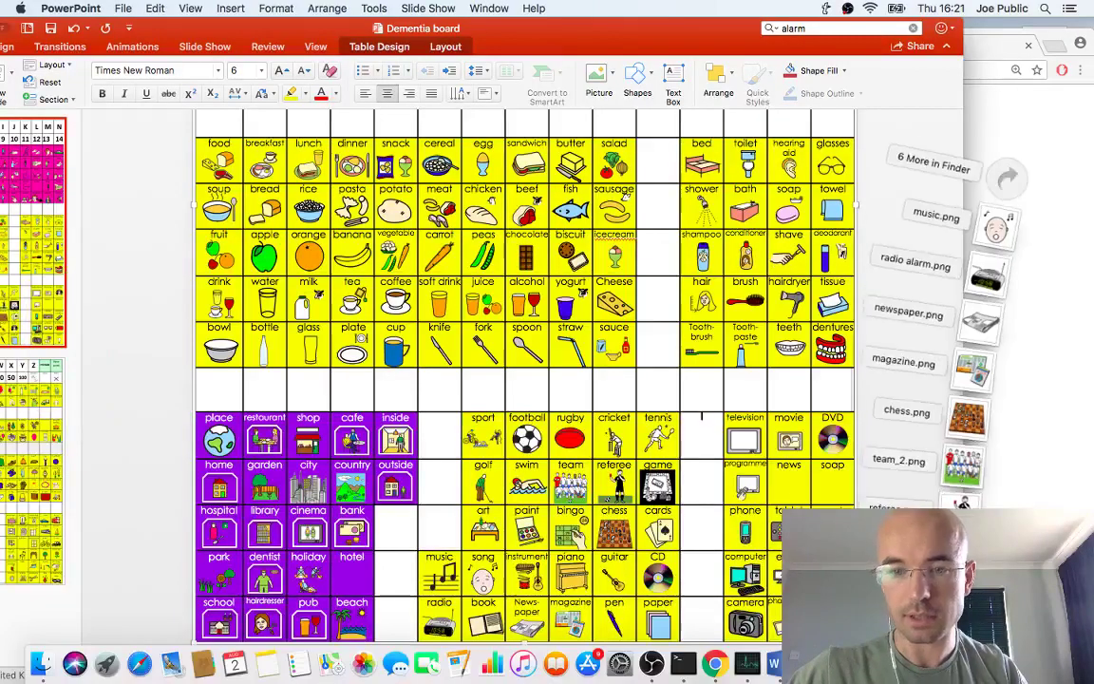
left_click_drag(952, 612, 770, 467)
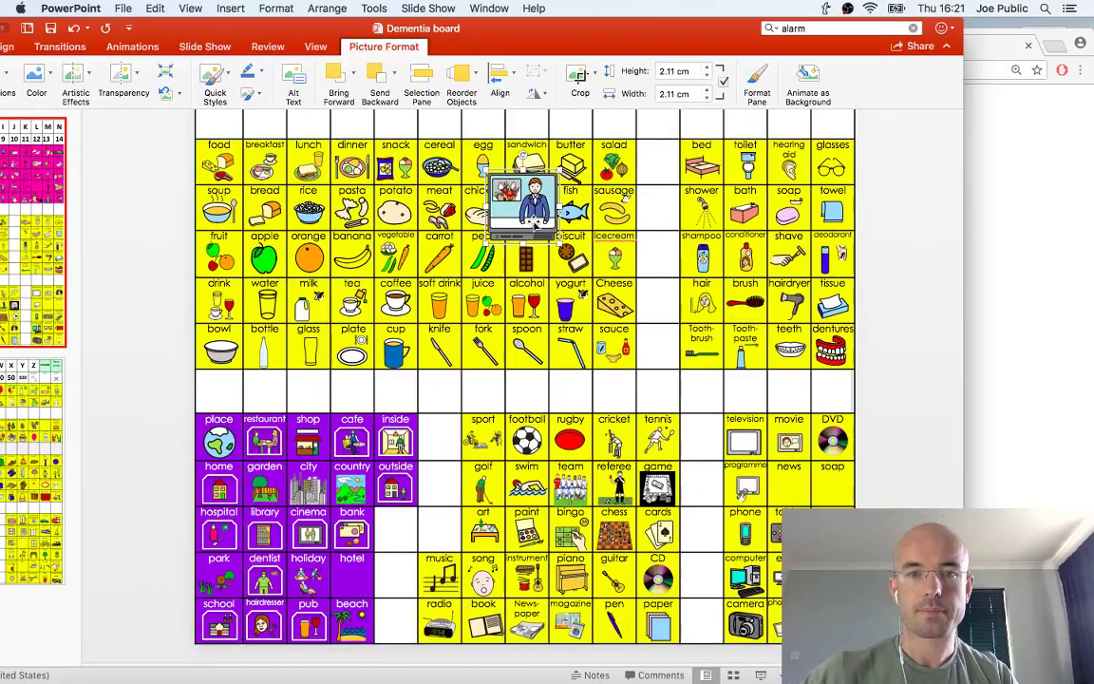
Move the news bulletin picture to the news cell, shrink it to fit under the label, and deselect it
left_click_drag(486, 203, 778, 477)
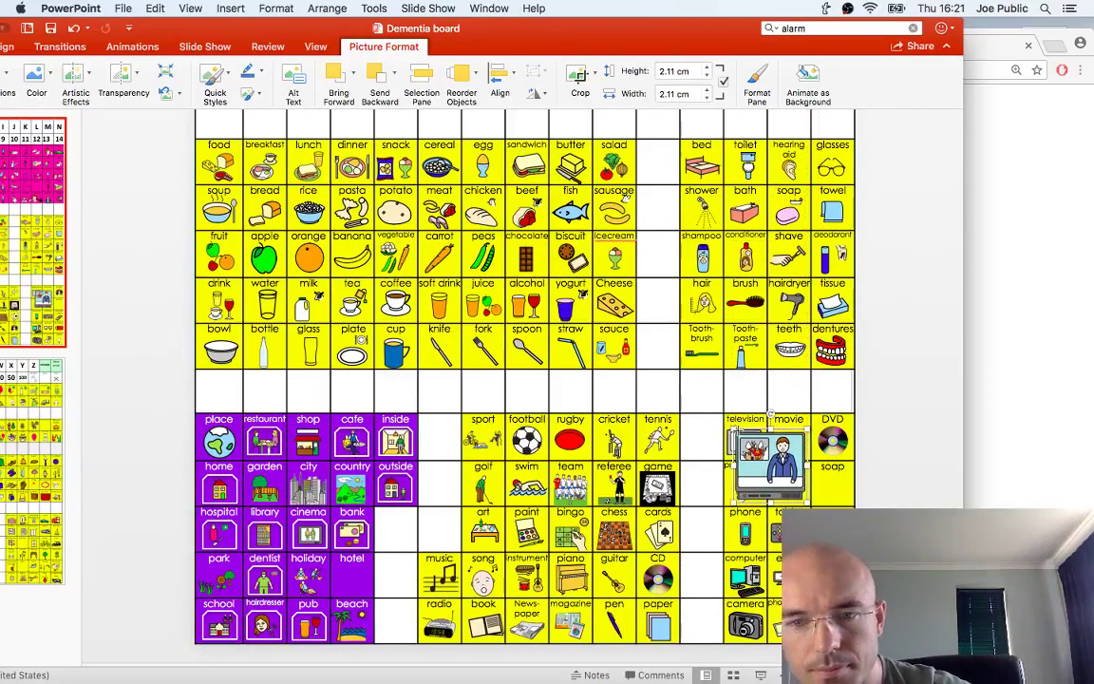
left_click_drag(734, 431, 789, 486)
left_click(784, 389)
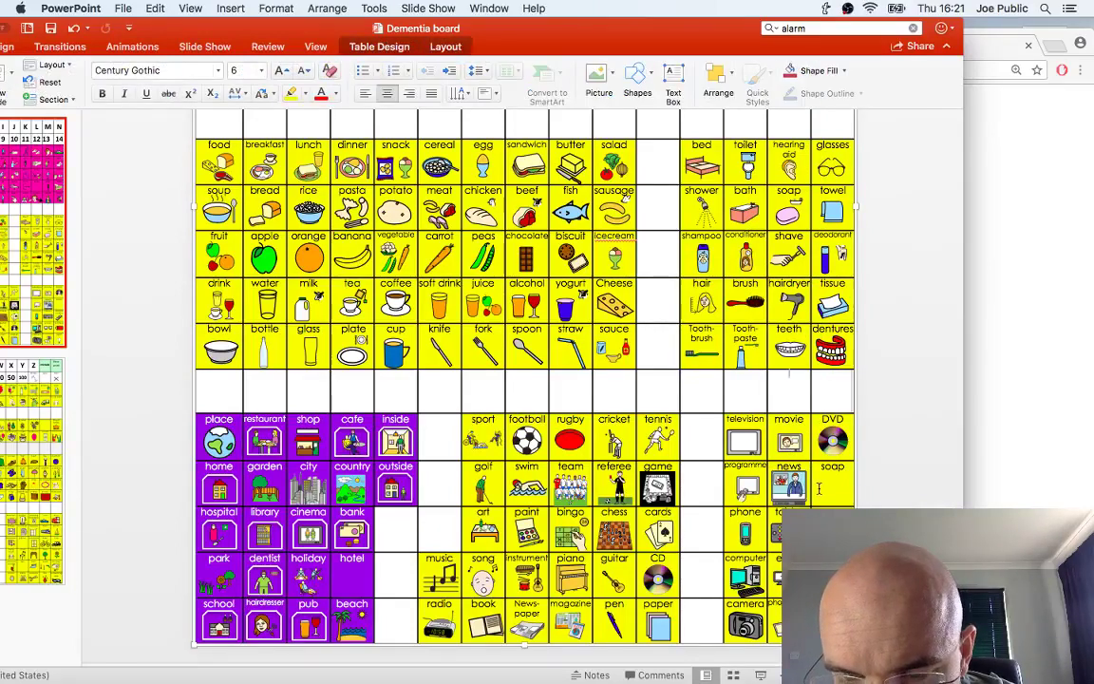
Switch to Open Symbols in Chrome, search for soap opera, and look through the symbols for one suiting the television soap cell
key("super+Tab")
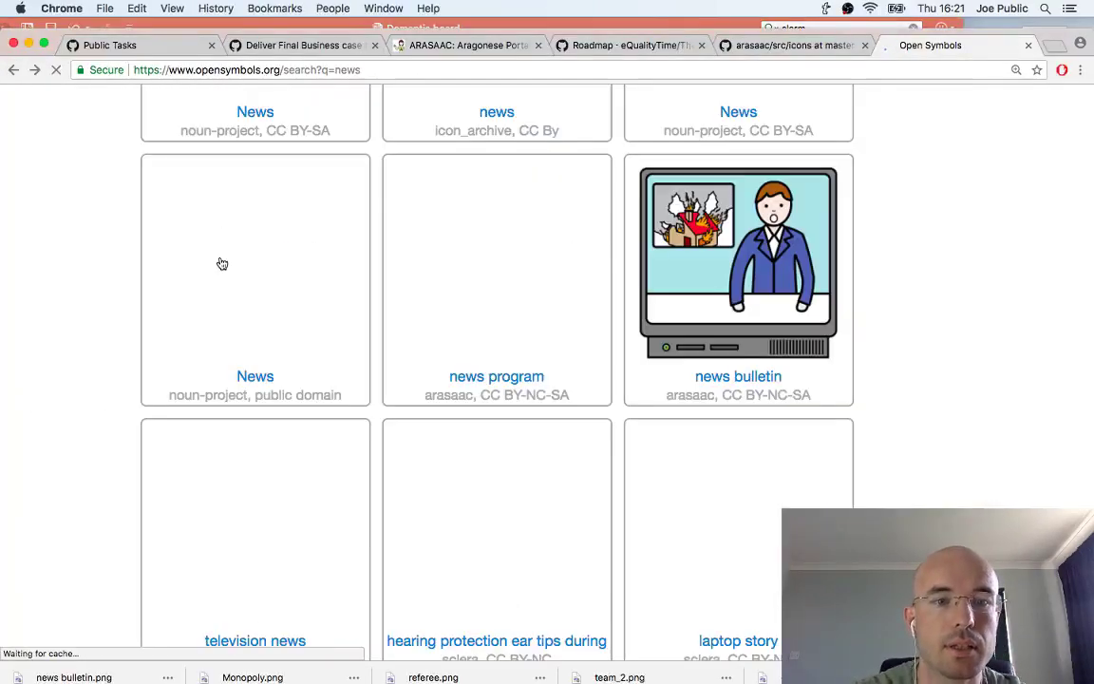
left_click(209, 285)
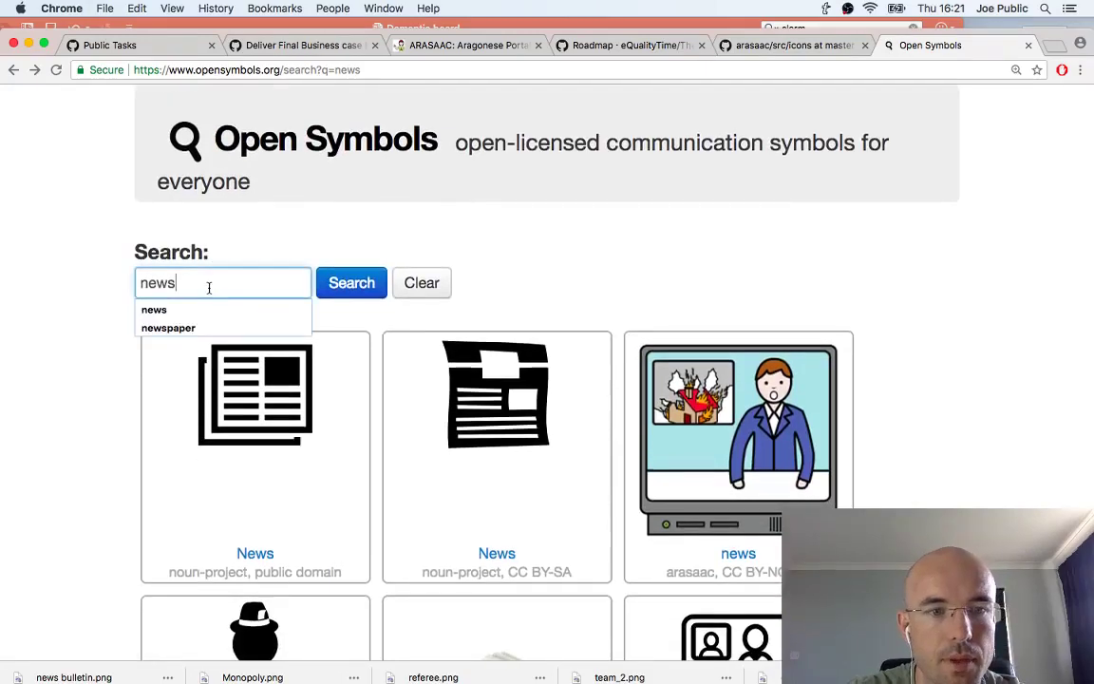
type("n")
key("BackSpace")
type("soap op")
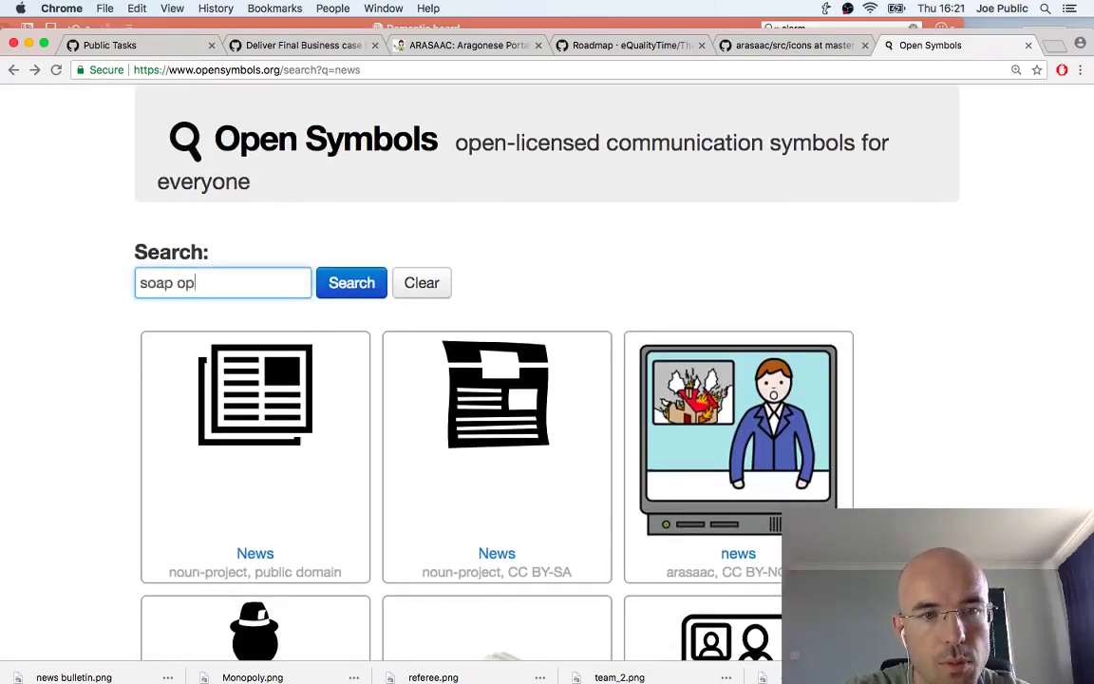
type("era")
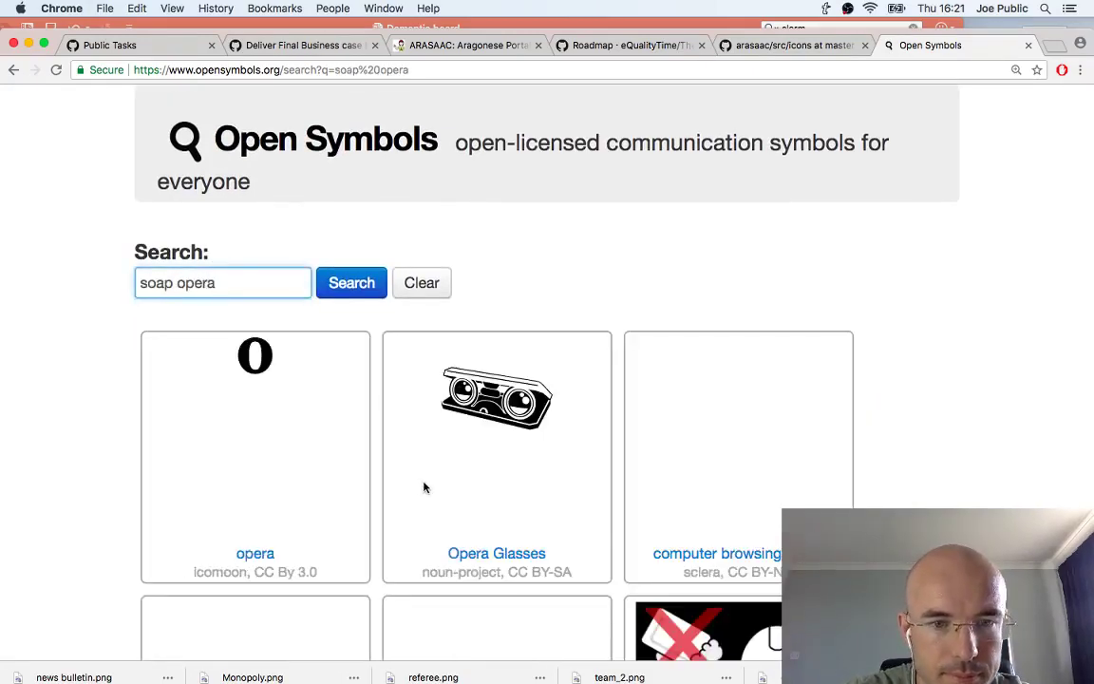
scroll(424, 487, "down", 12)
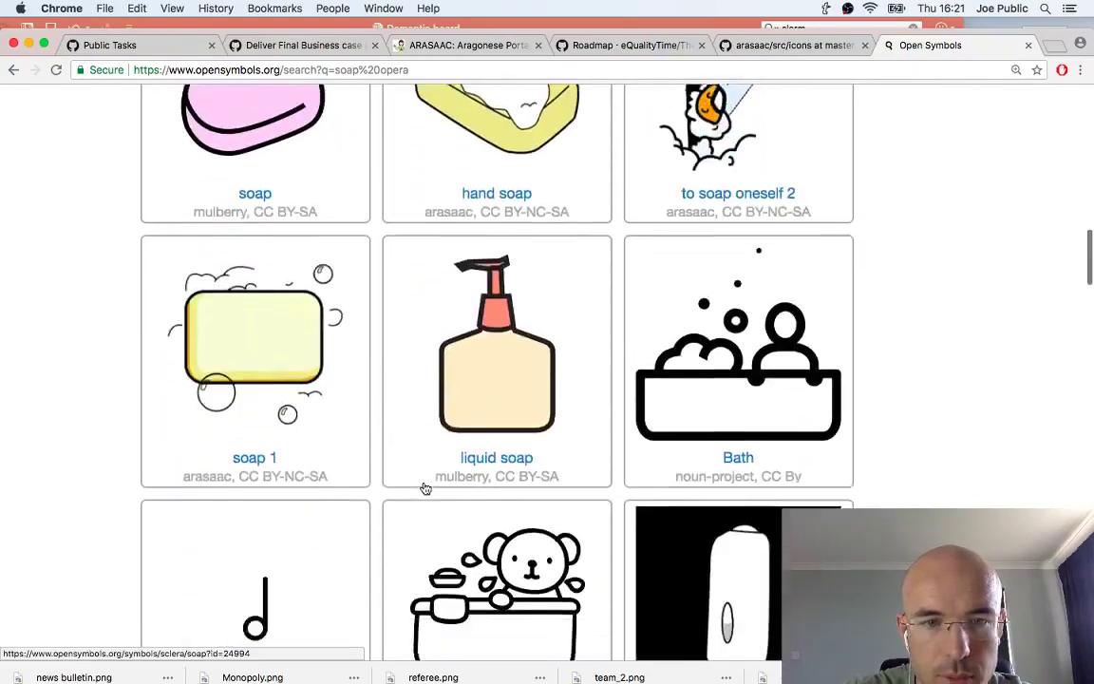
scroll(425, 488, "up", 15)
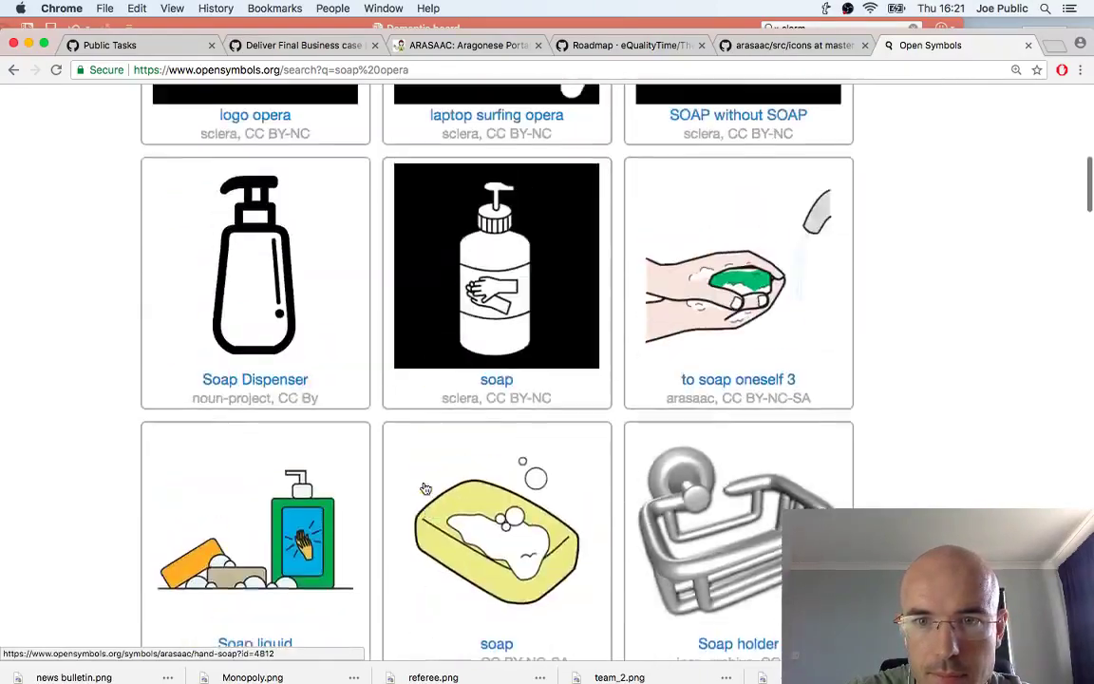
scroll(425, 488, "up", 5)
scroll(425, 488, "up", 8)
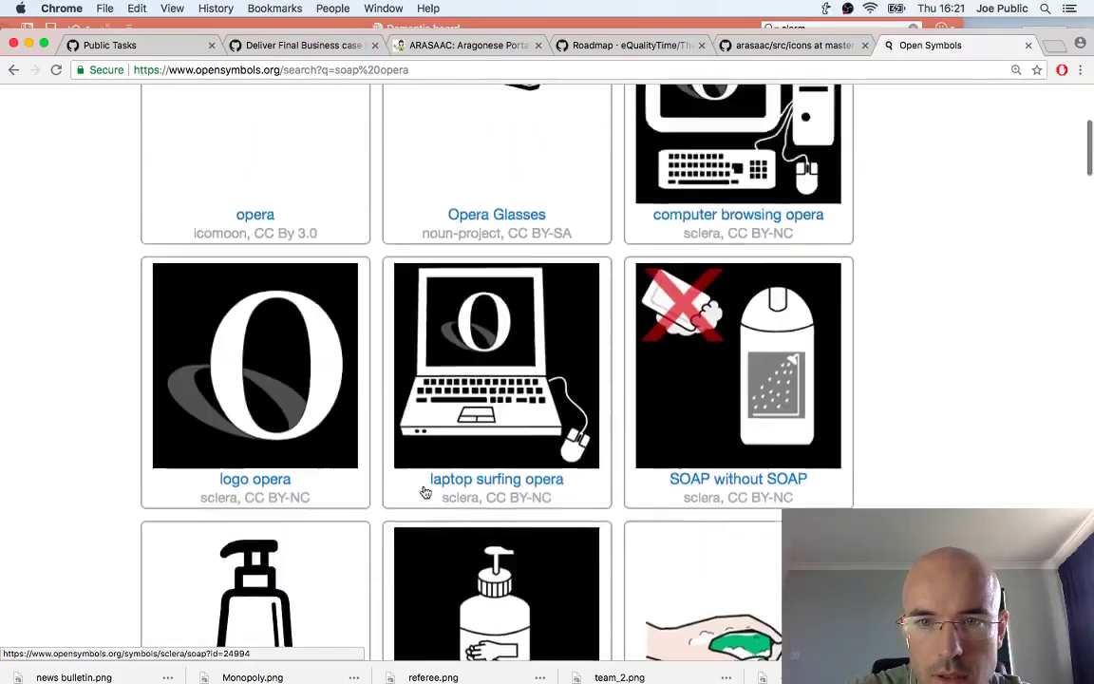
Shorten the symbol search to soap and look through the symbols for a television soap picture
double_click(200, 282)
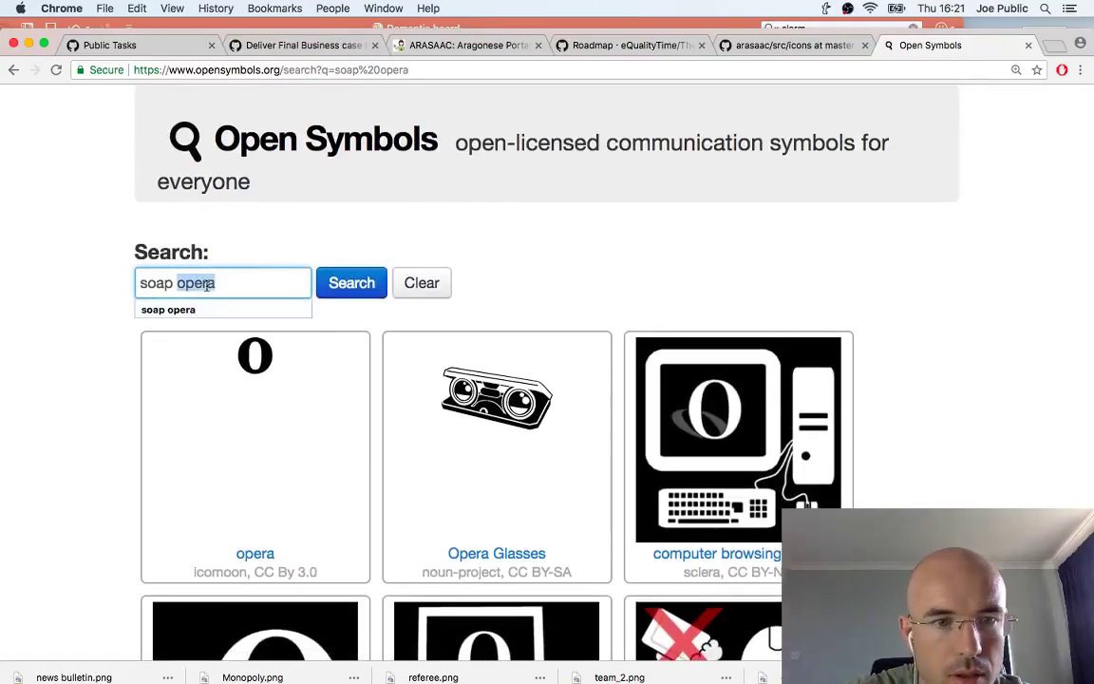
key("BackSpace")
scroll(297, 357, "down", 15)
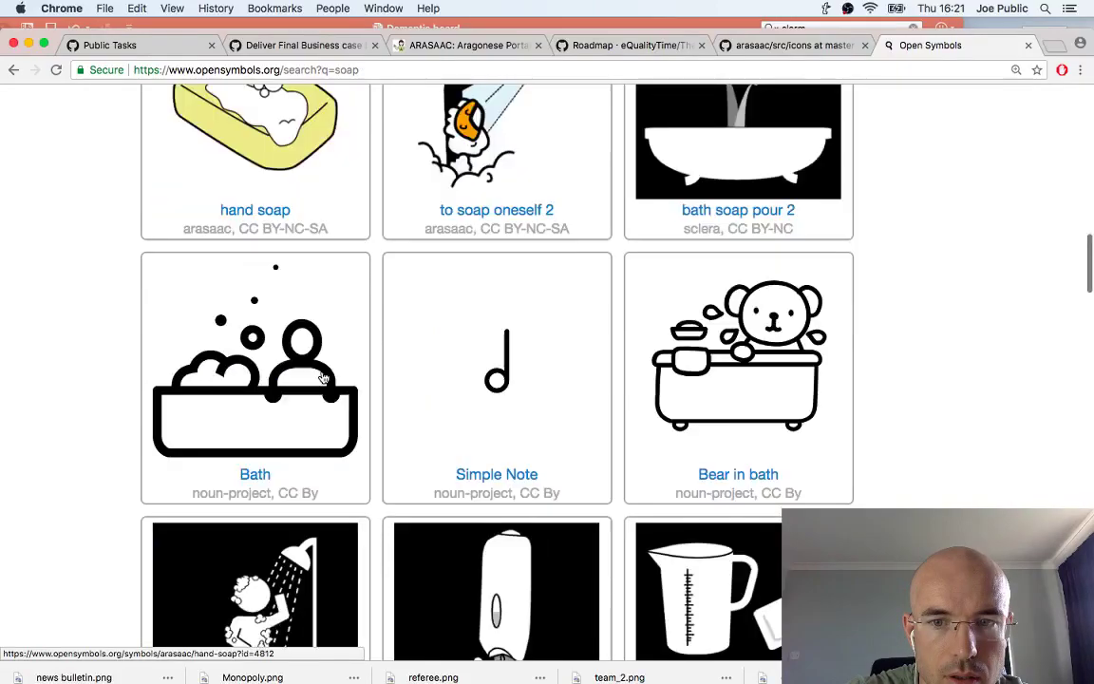
scroll(323, 378, "down", 20)
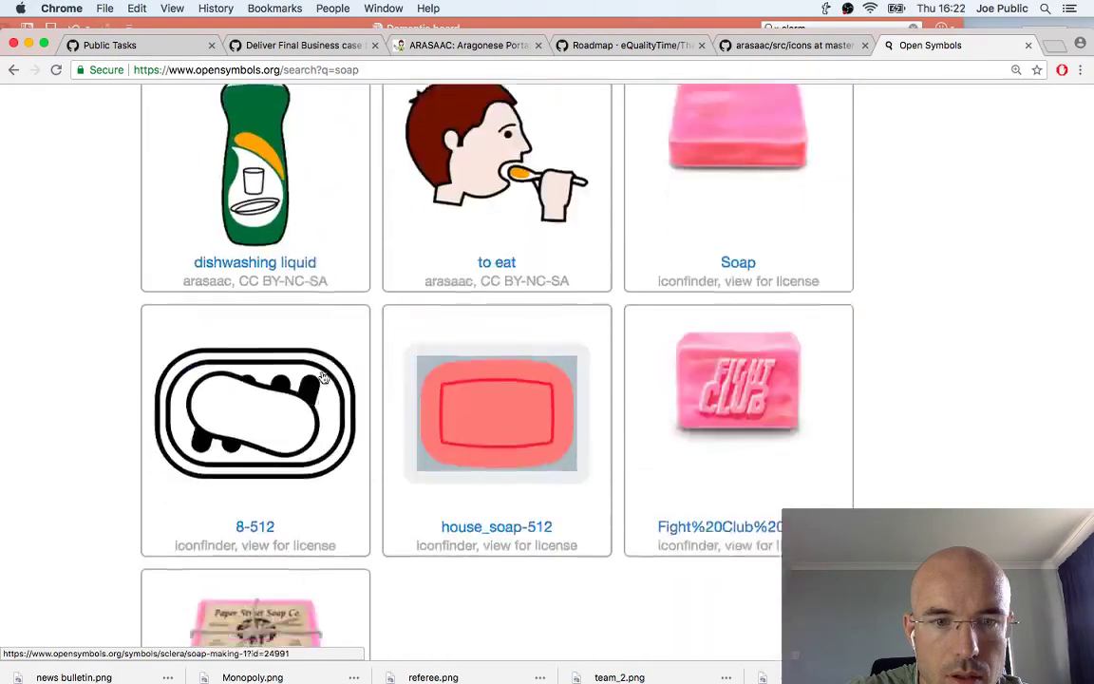
scroll(323, 378, "down", 5)
scroll(324, 418, "up", 15)
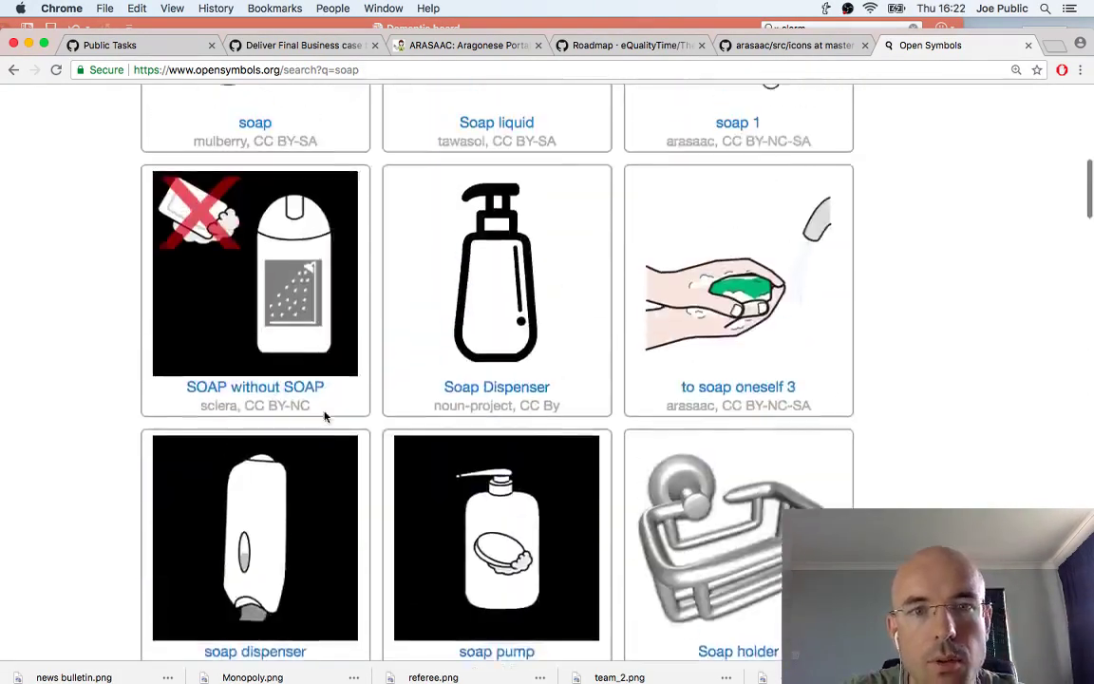
Switch to the Dementia board in PowerPoint and check its second slide for labelled cells that lack a symbol
key("super+Tab")
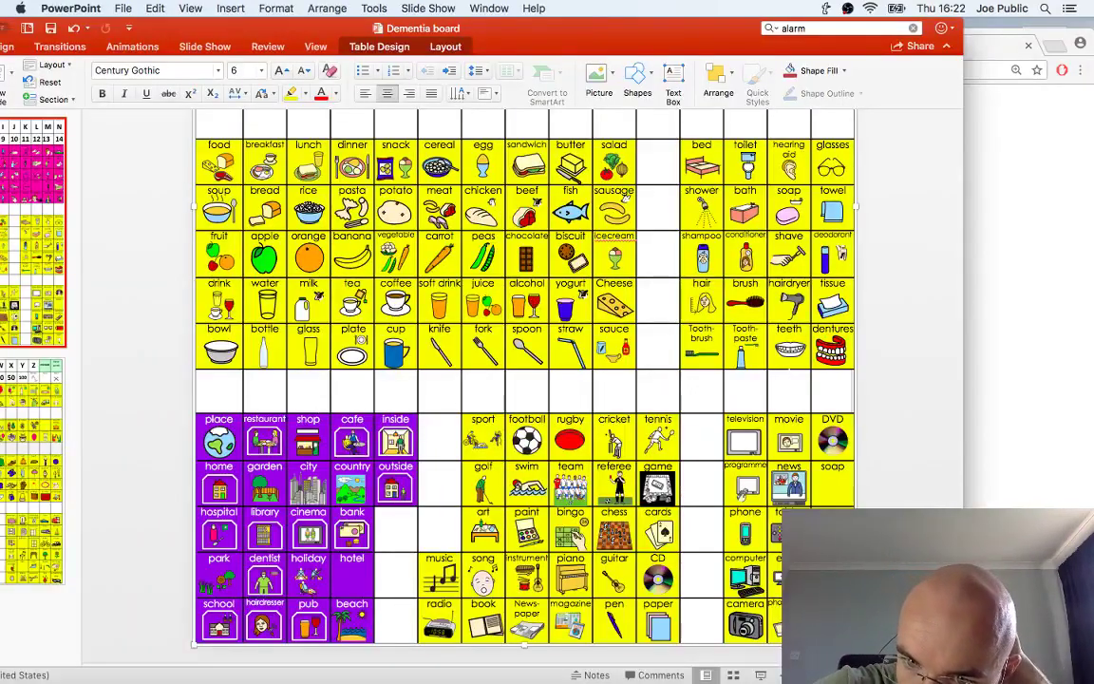
scroll(789, 373, "down", 2)
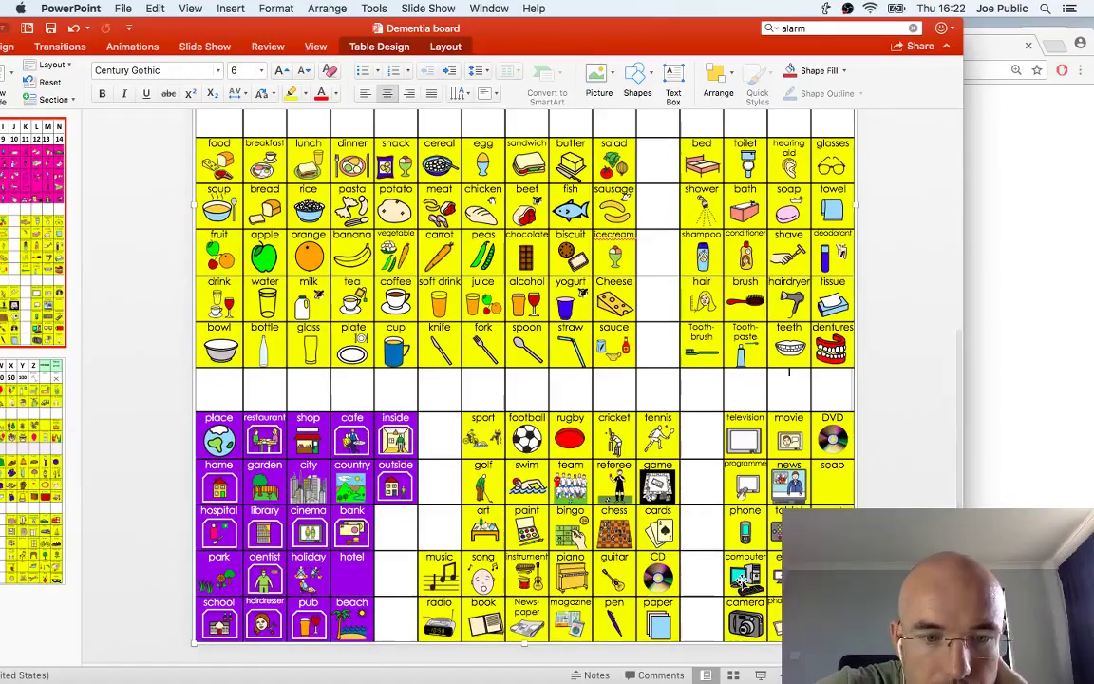
left_click(59, 443)
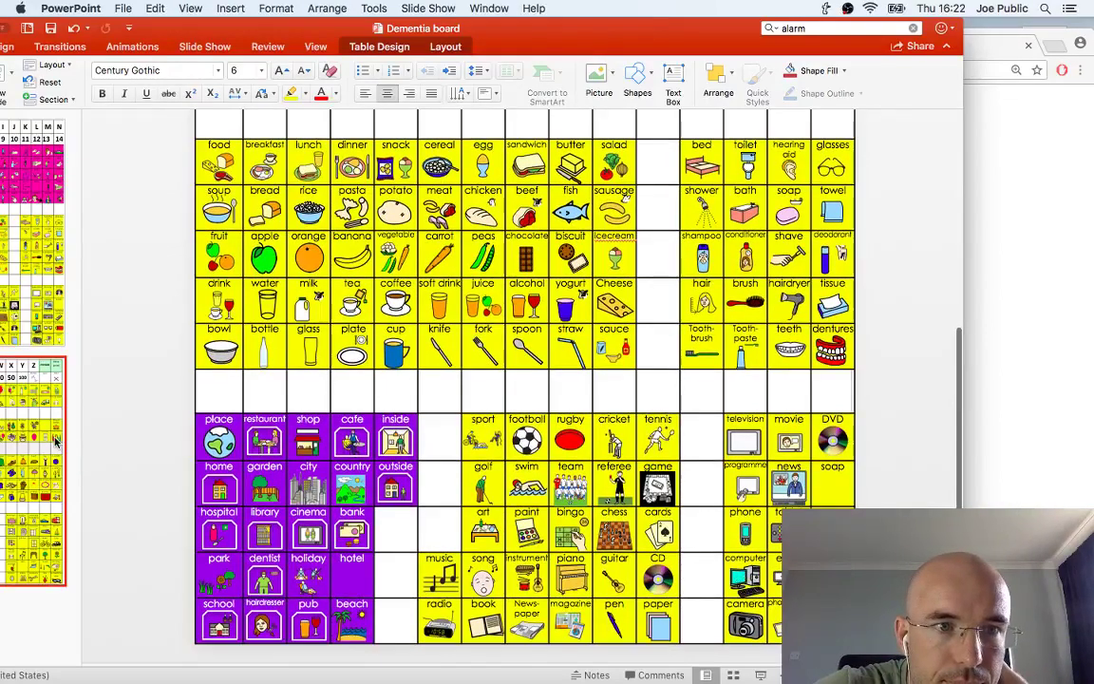
left_click(424, 419)
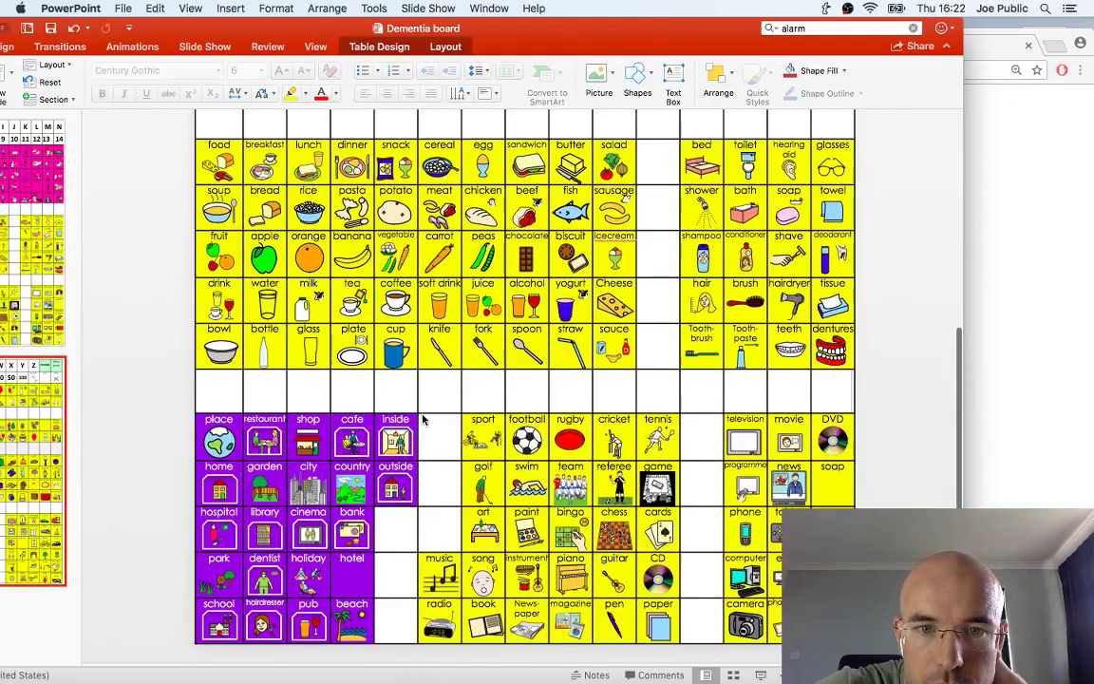
scroll(627, 380, "down", 5)
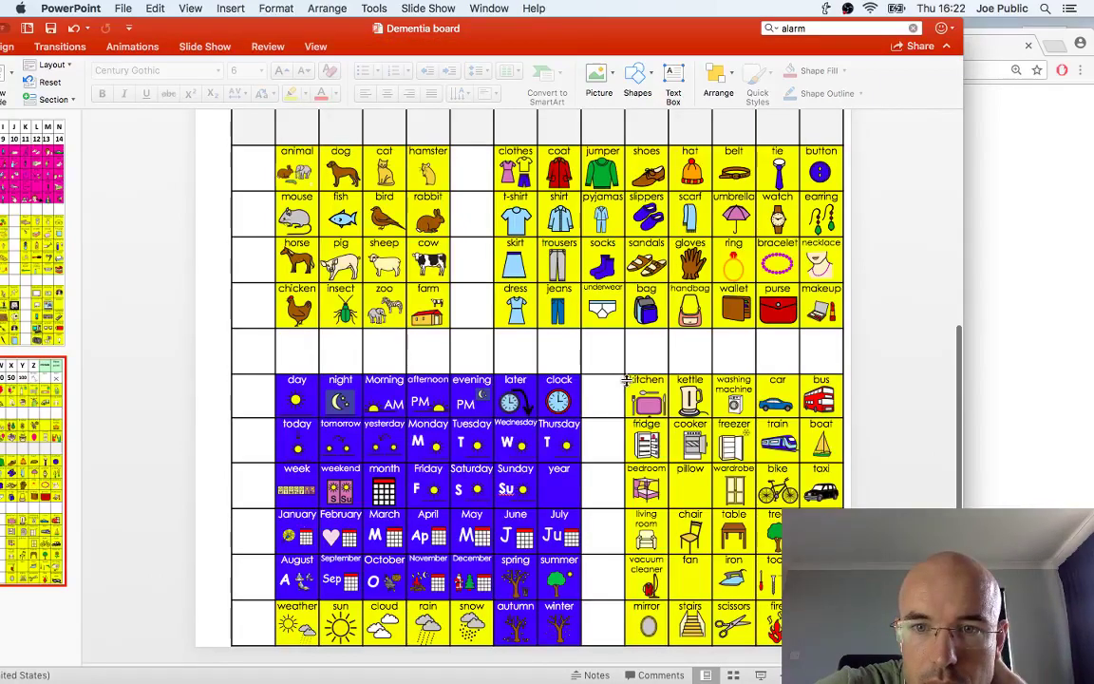
scroll(627, 379, "up", 5)
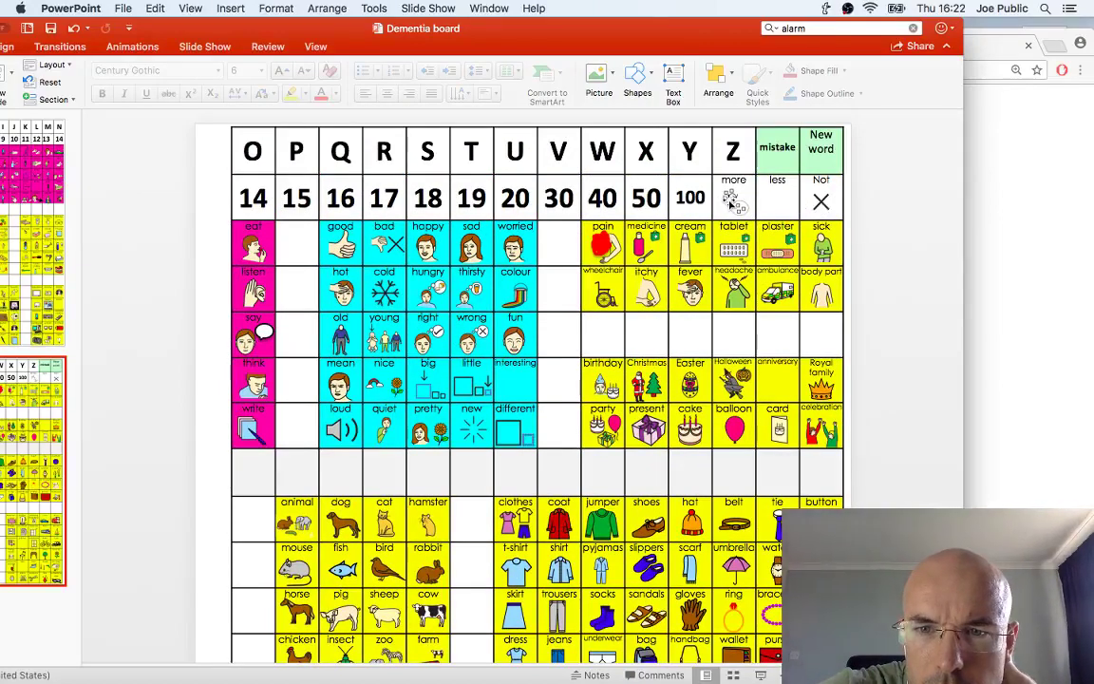
scroll(682, 319, "up", 2)
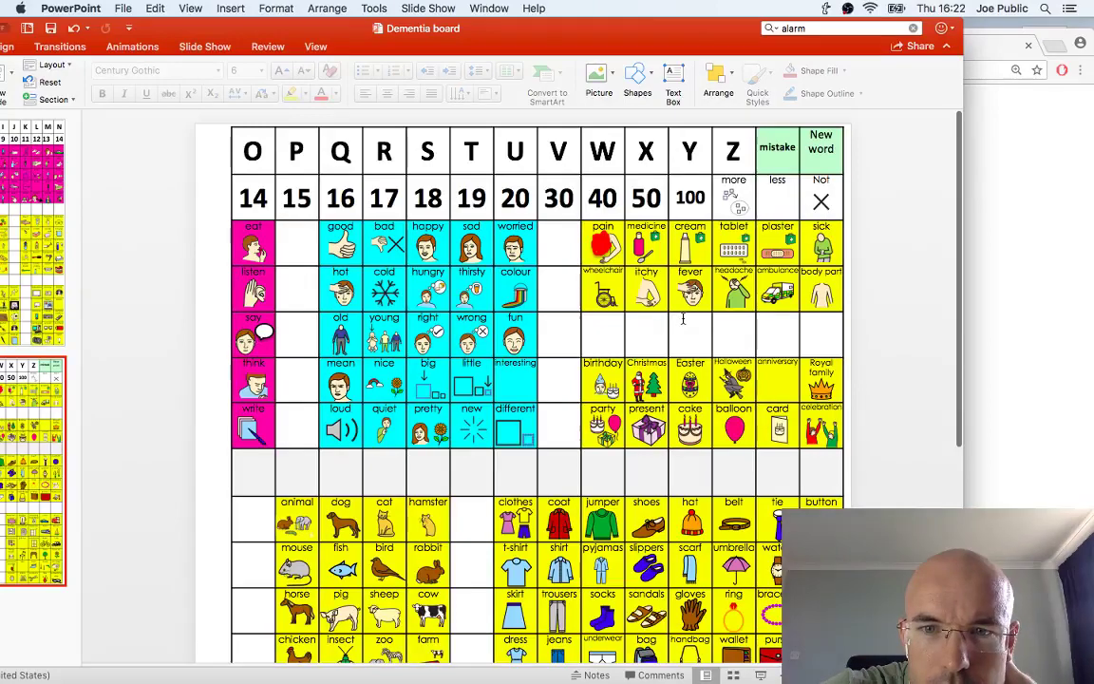
scroll(682, 319, "down", 10)
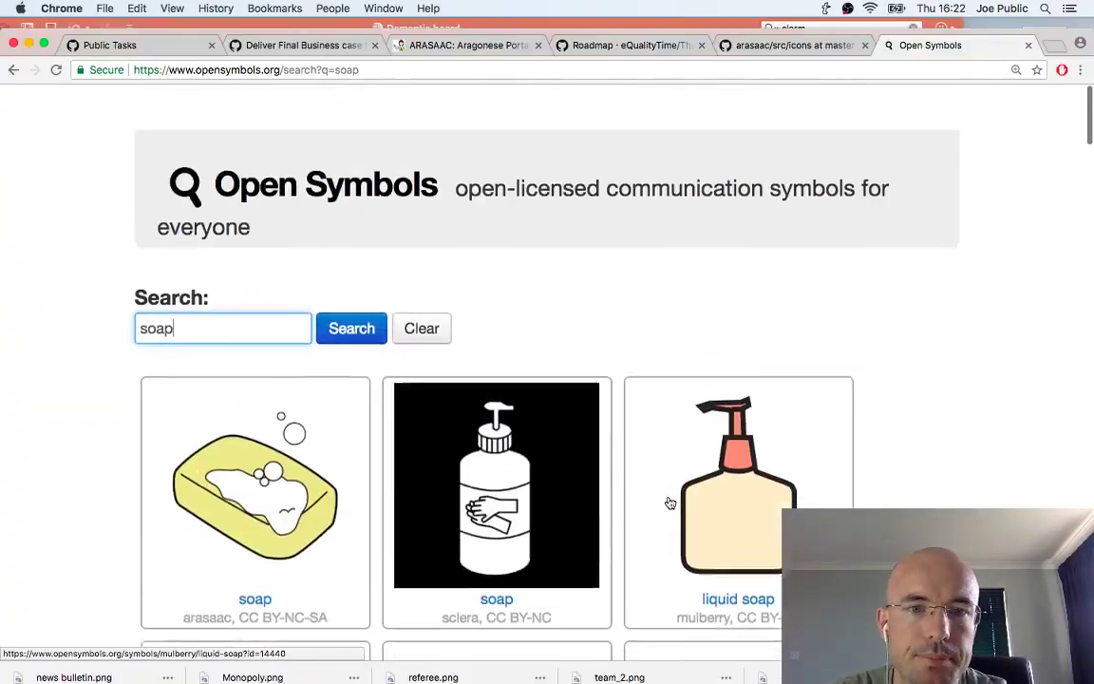
Return to Open Symbols in Chrome and search for more in place of soap
scroll(570, 427, "down", 1)
left_click(242, 281)
double_click(160, 282)
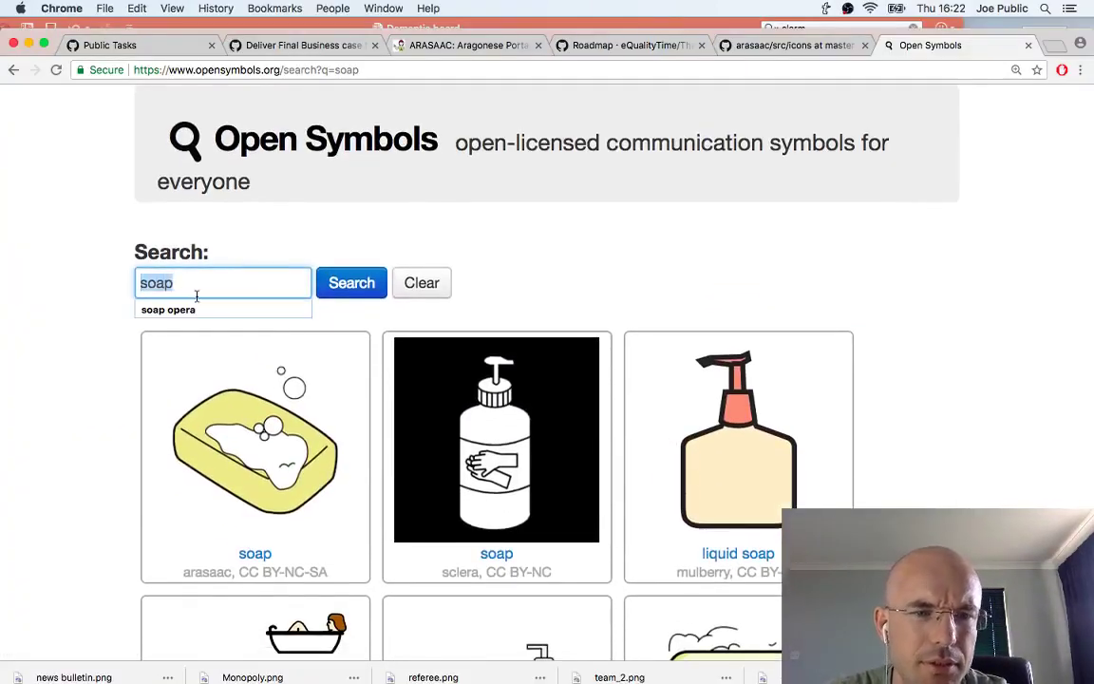
type("more")
key("Return")
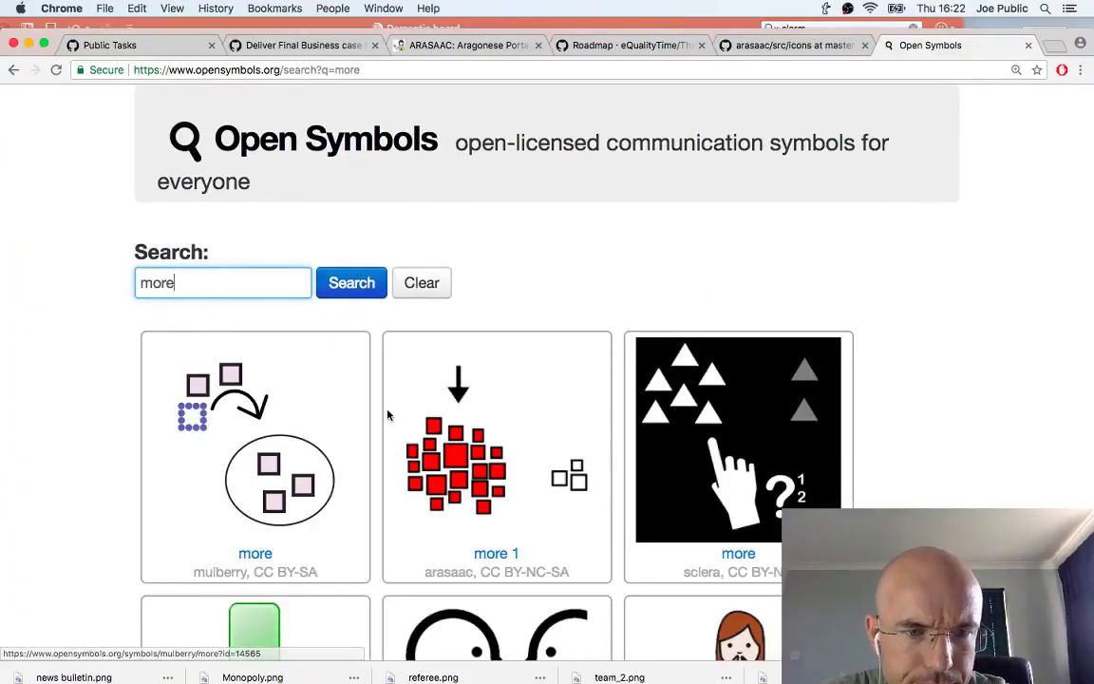
Examine the symbols for more to find a style that could be matched with one for less
scroll(389, 418, "down", 4)
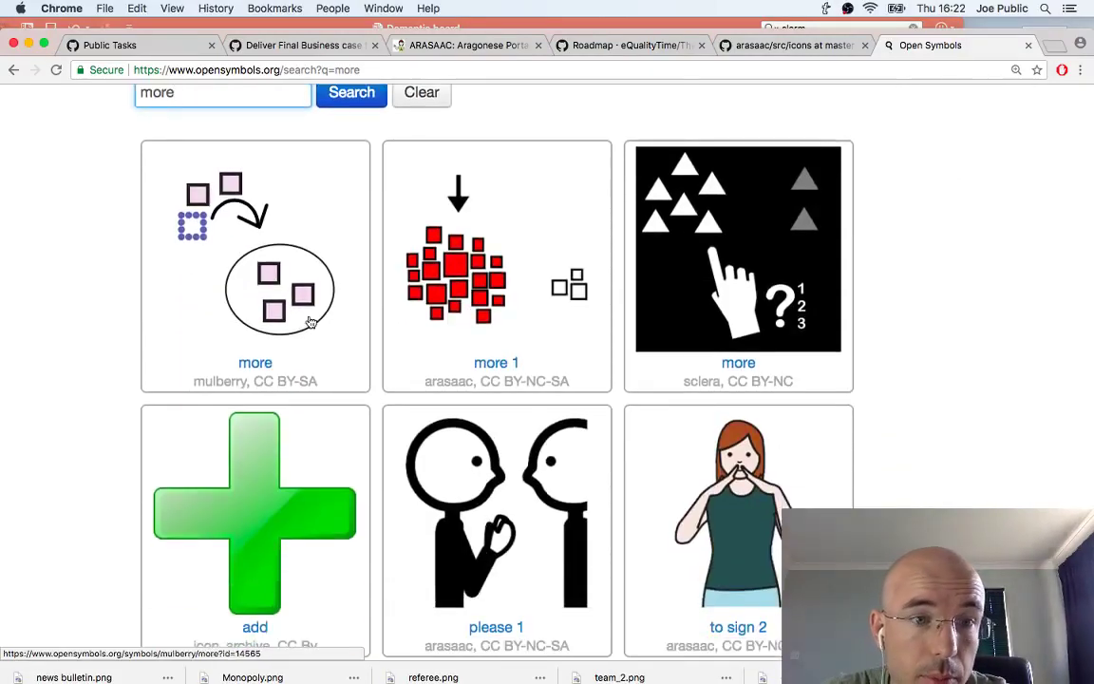
scroll(327, 328, "down", 10)
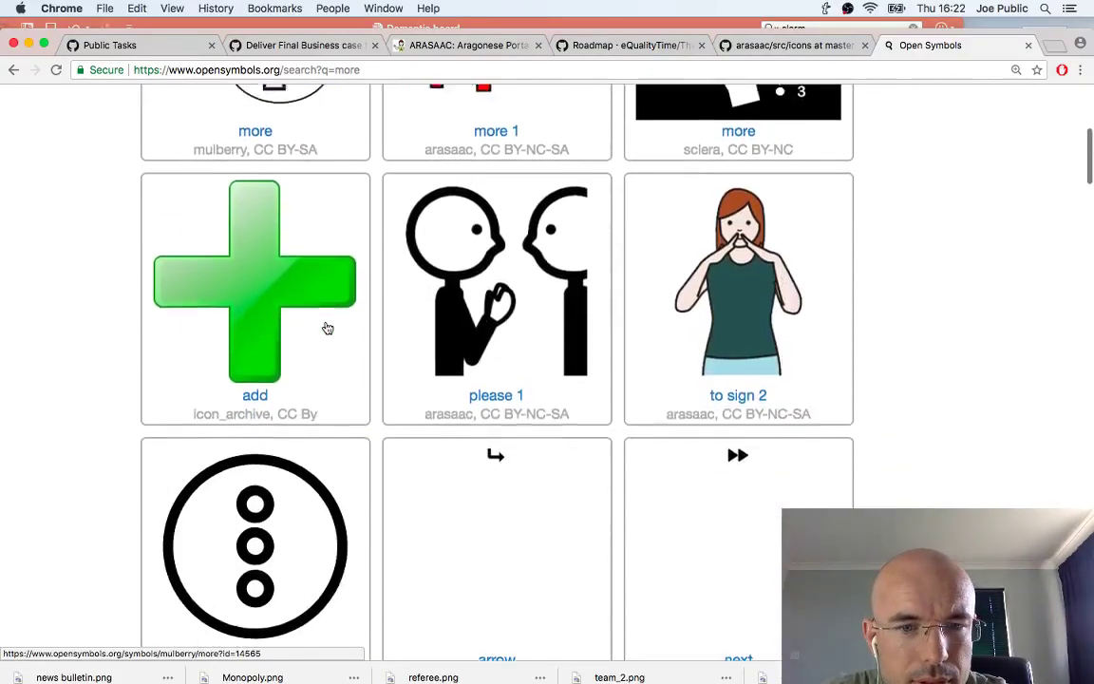
scroll(327, 328, "down", 10)
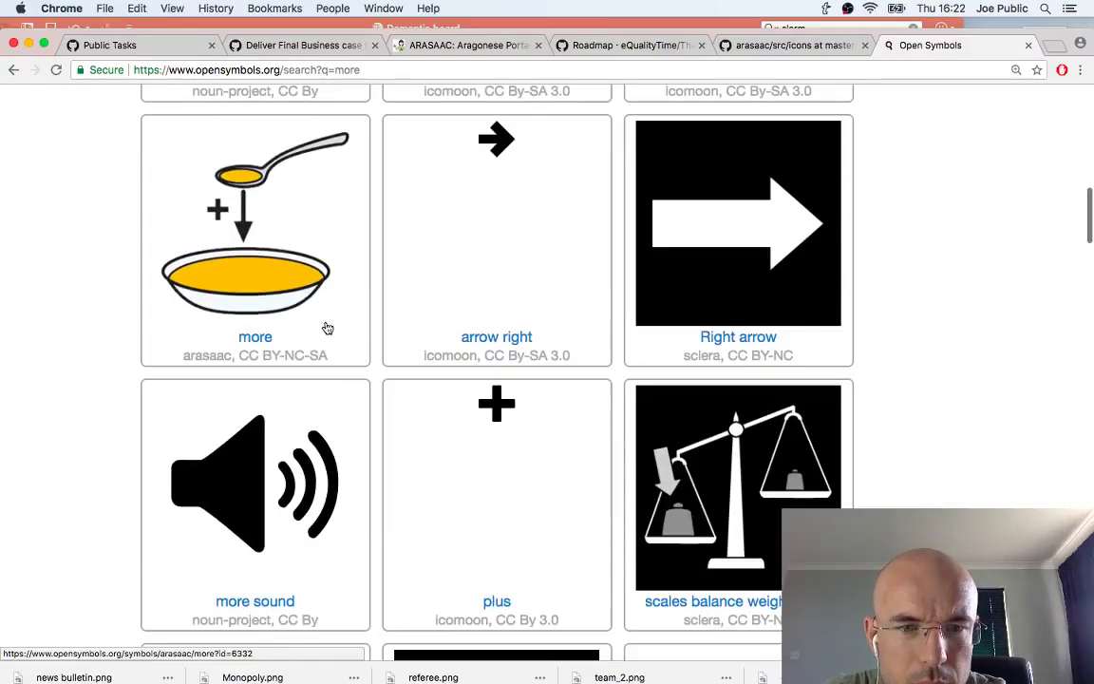
scroll(325, 328, "up", 5)
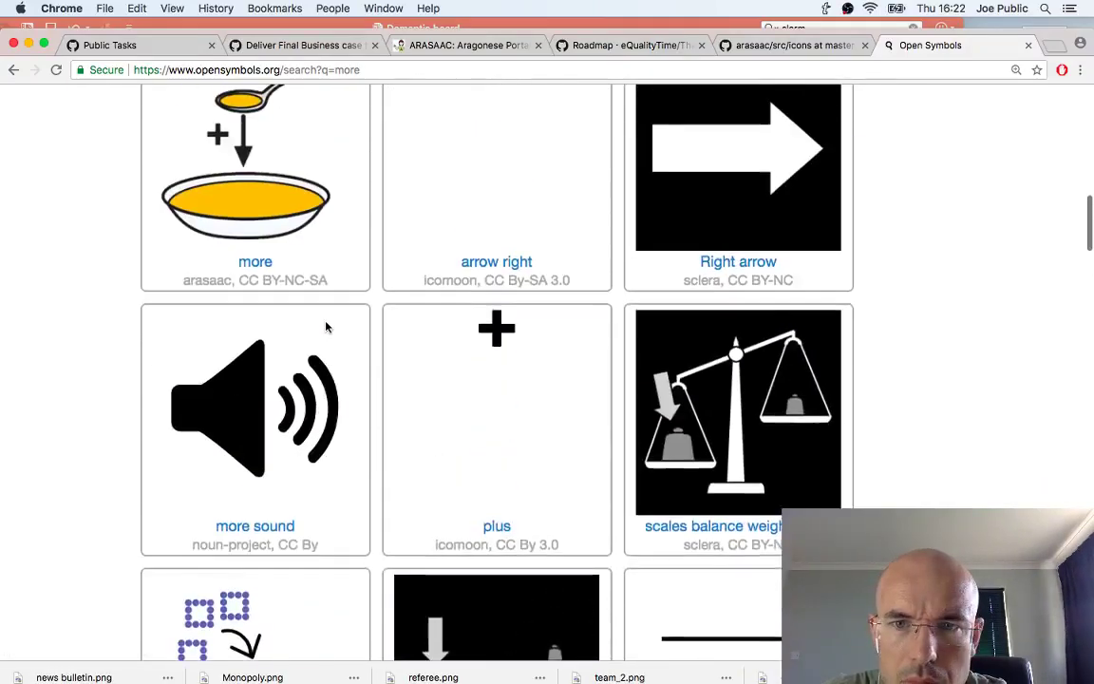
scroll(326, 327, "down", 10)
scroll(327, 329, "down", 20)
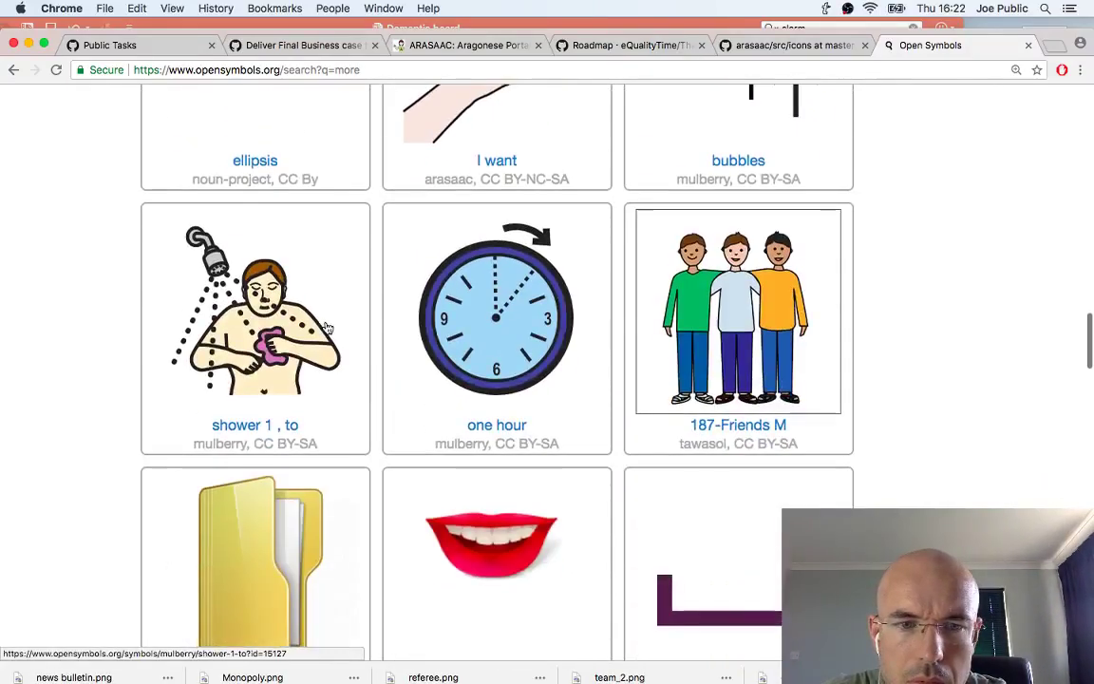
scroll(327, 328, "down", 15)
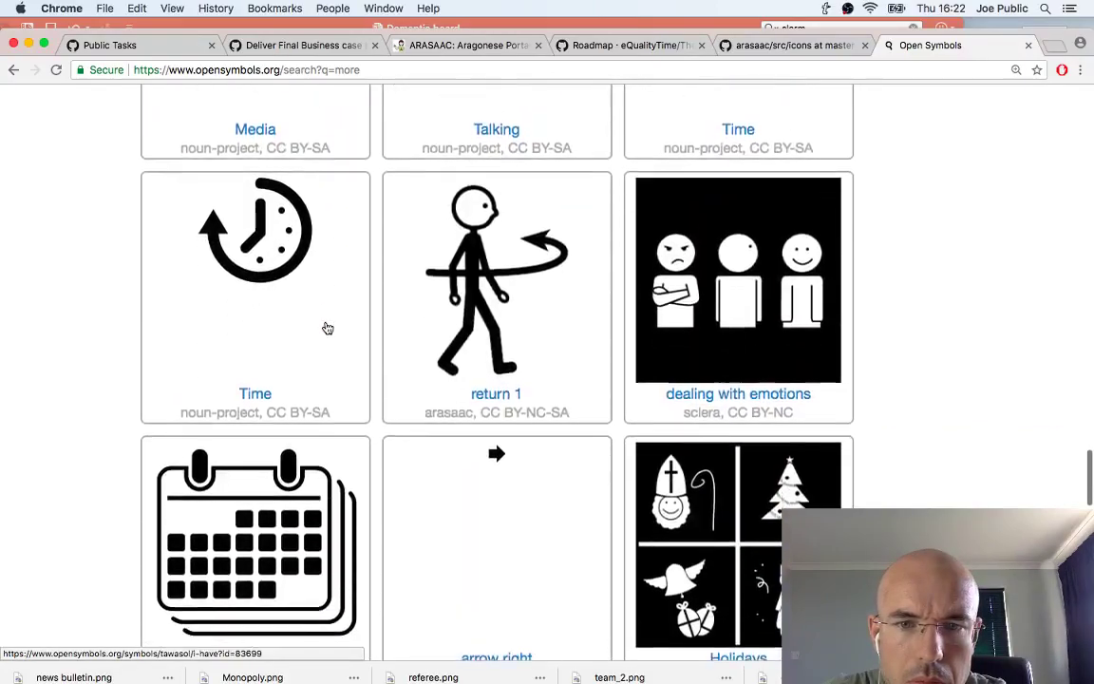
scroll(327, 328, "up", 20)
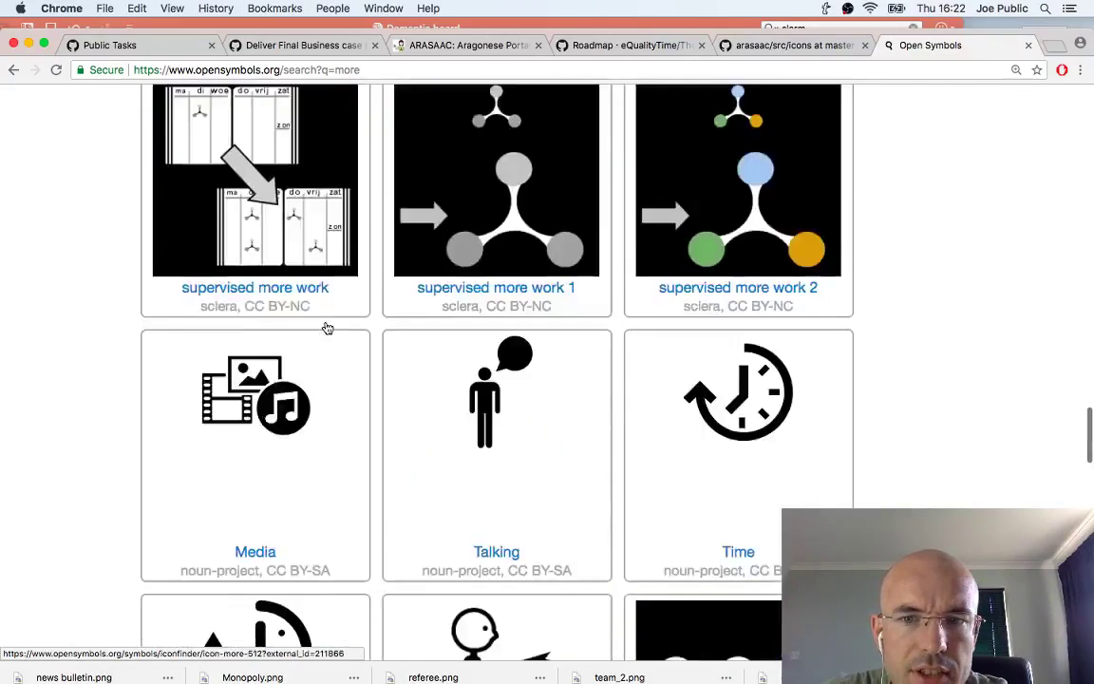
Replace the search term with less and search the symbol library
key("BackSpace")
key("BackSpace")
key("BackSpace")
key("BackSpace")
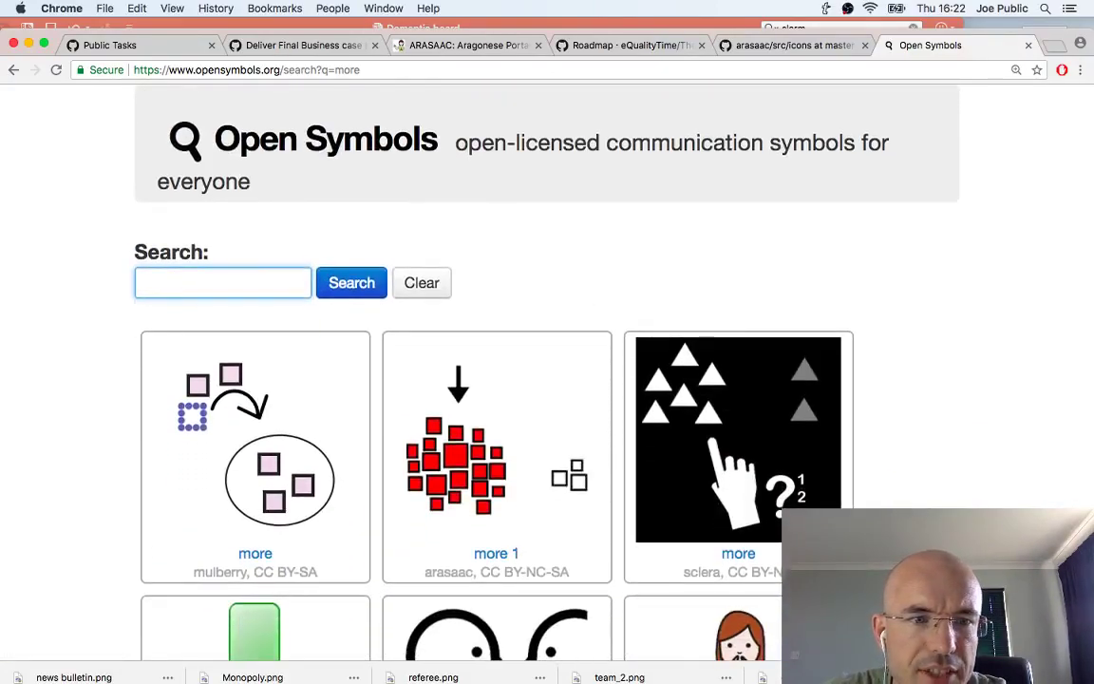
type("less")
key("Return")
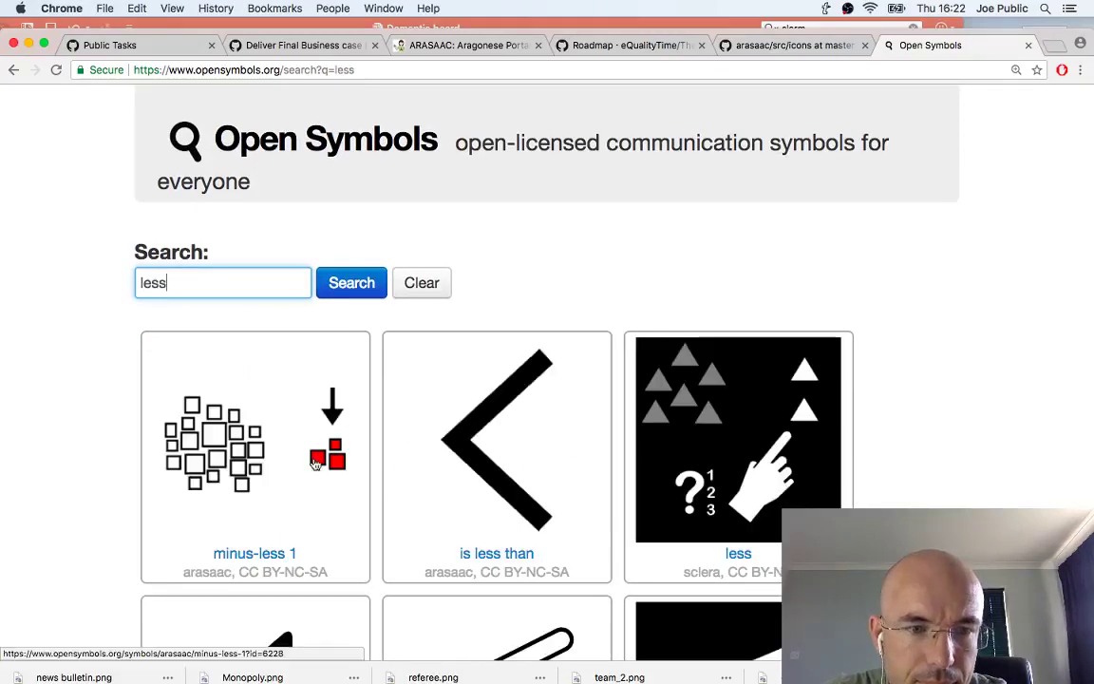
Browse the less symbols and open the arasaac minus-less 1 symbol
scroll(350, 486, "down", 3)
scroll(350, 486, "down", 6)
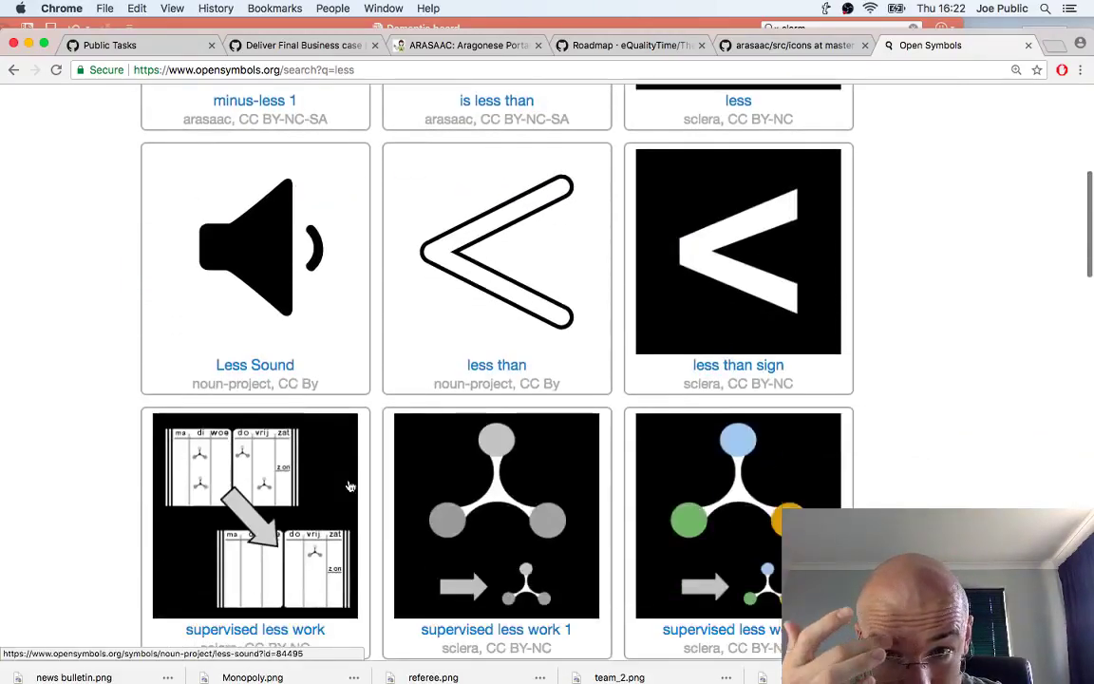
scroll(350, 486, "down", 20)
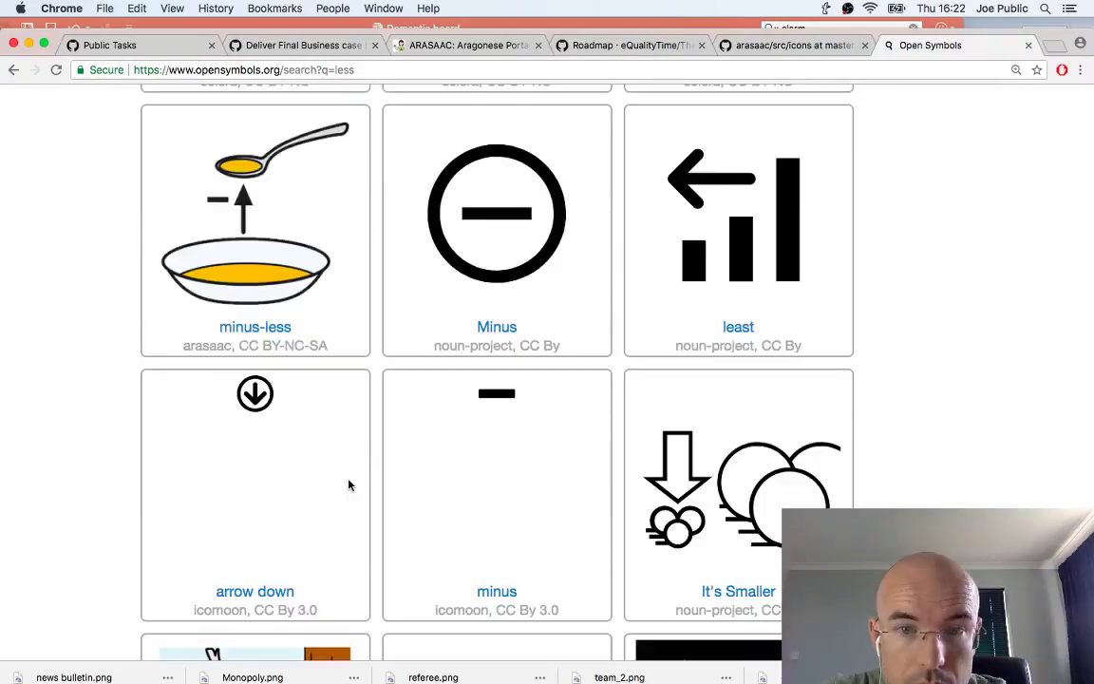
scroll(350, 486, "up", 1)
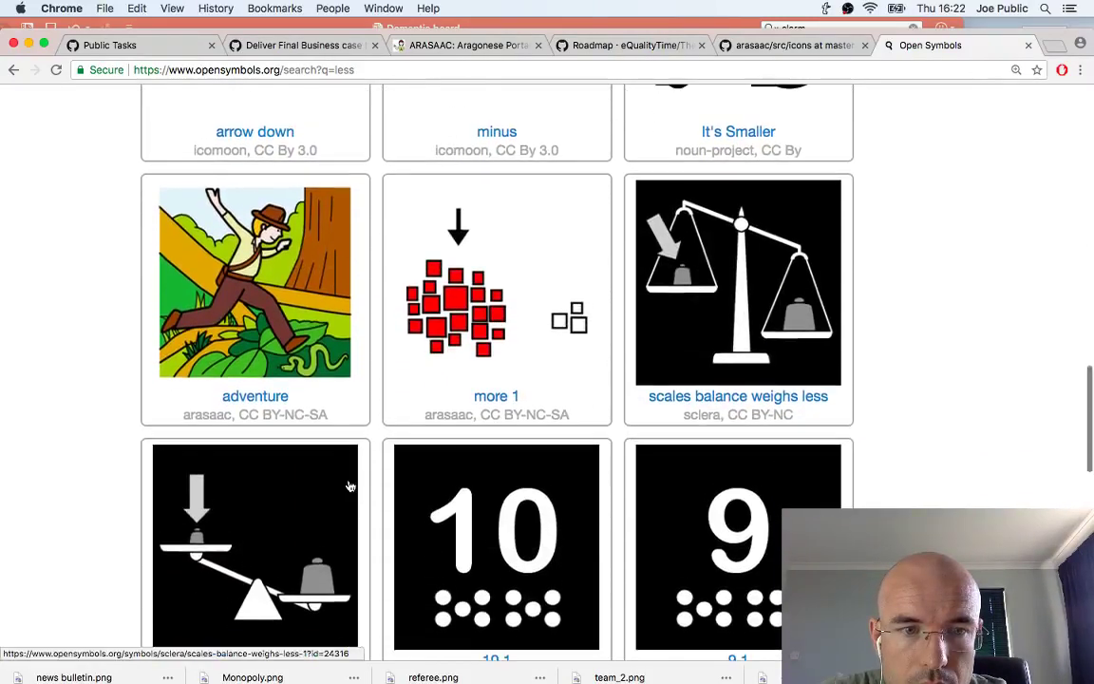
scroll(350, 487, "up", 20)
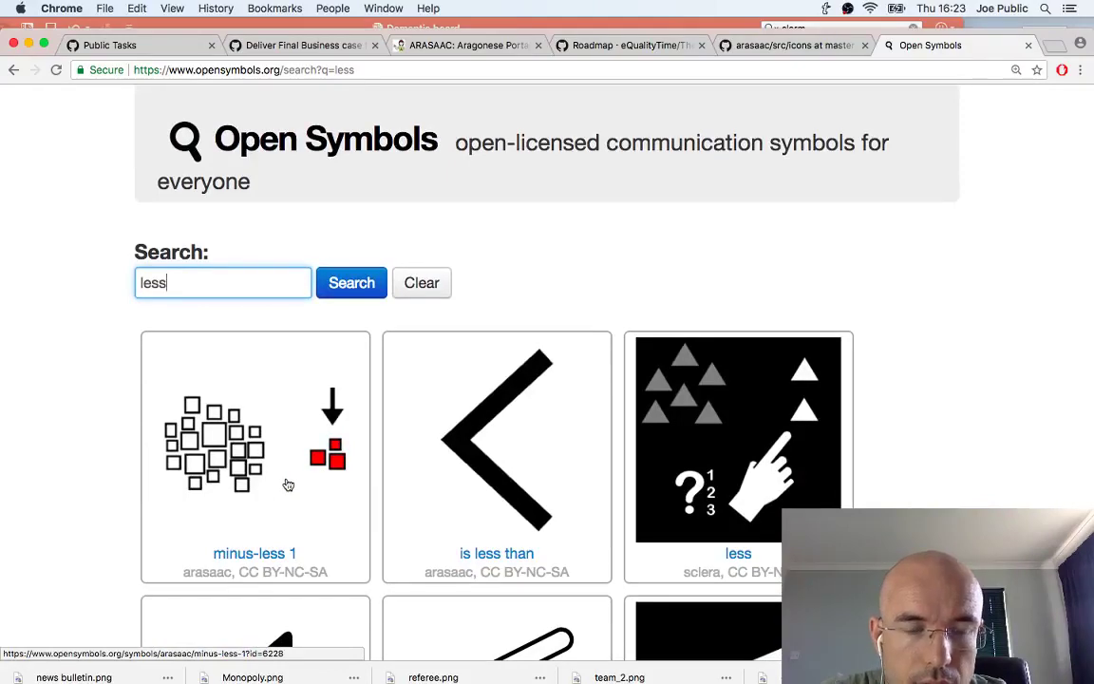
left_click(287, 485)
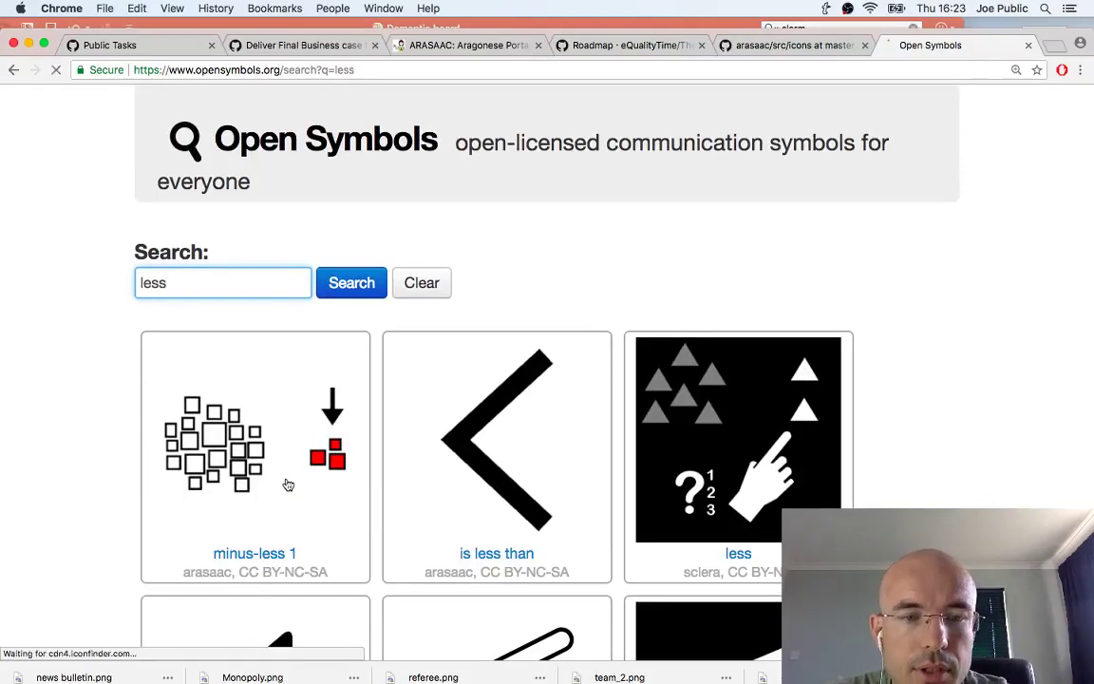
Check the Dementia board in PowerPoint for the next empty cell, then return to Chrome and search Open Symbols for pillow
key("super+Tab")
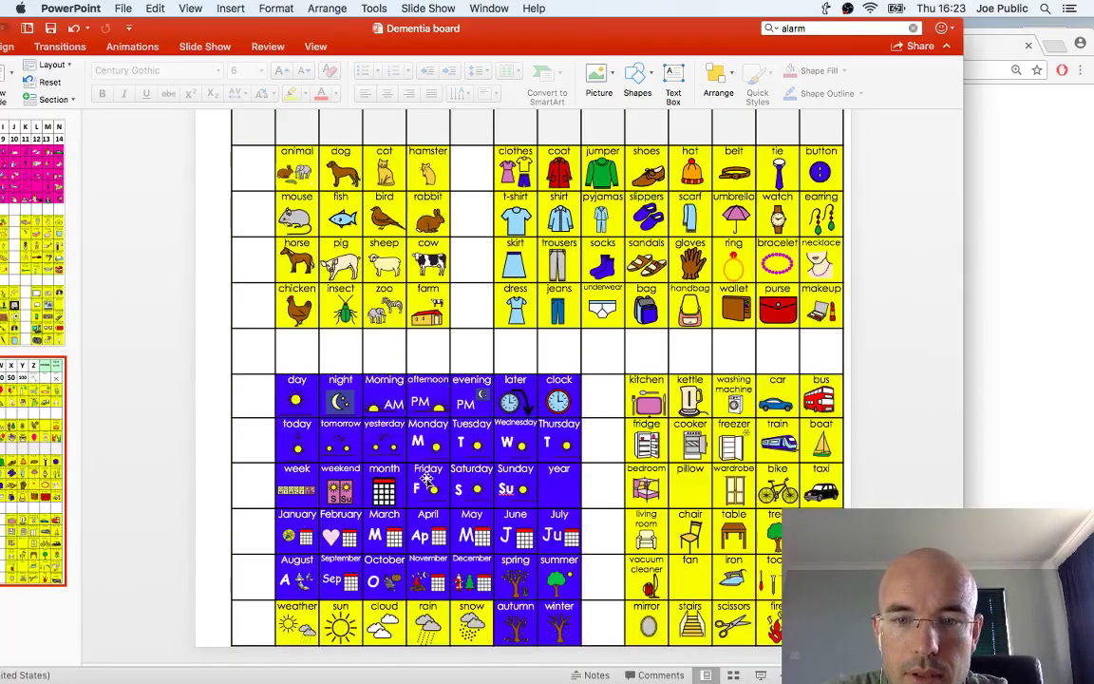
key("super+Tab")
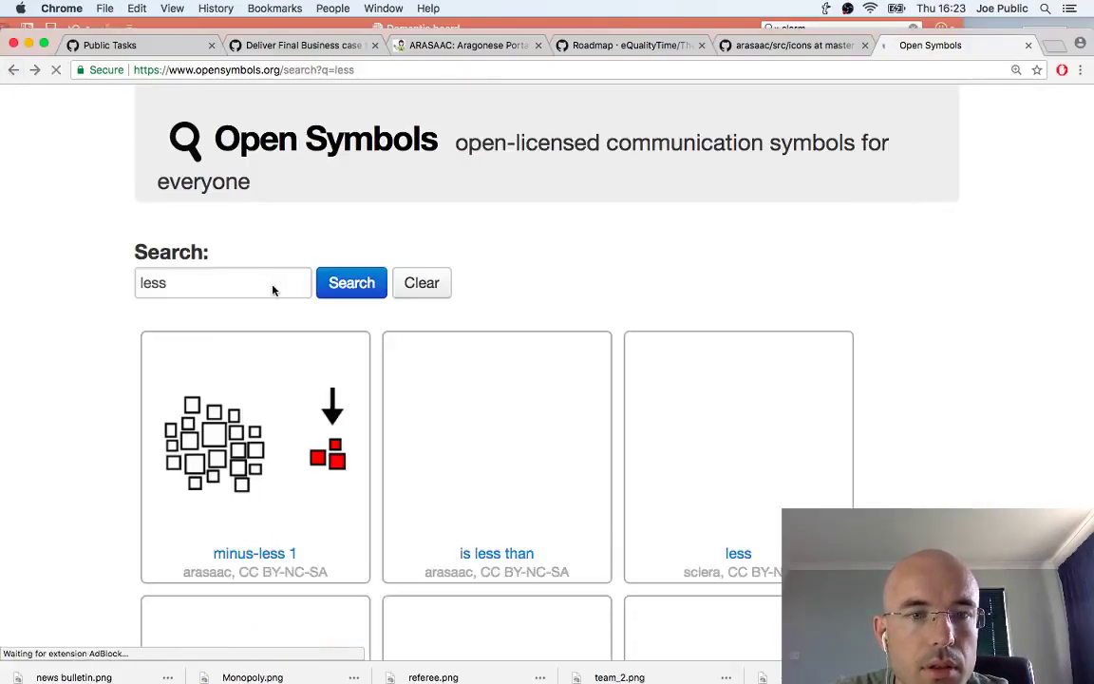
type("pill")
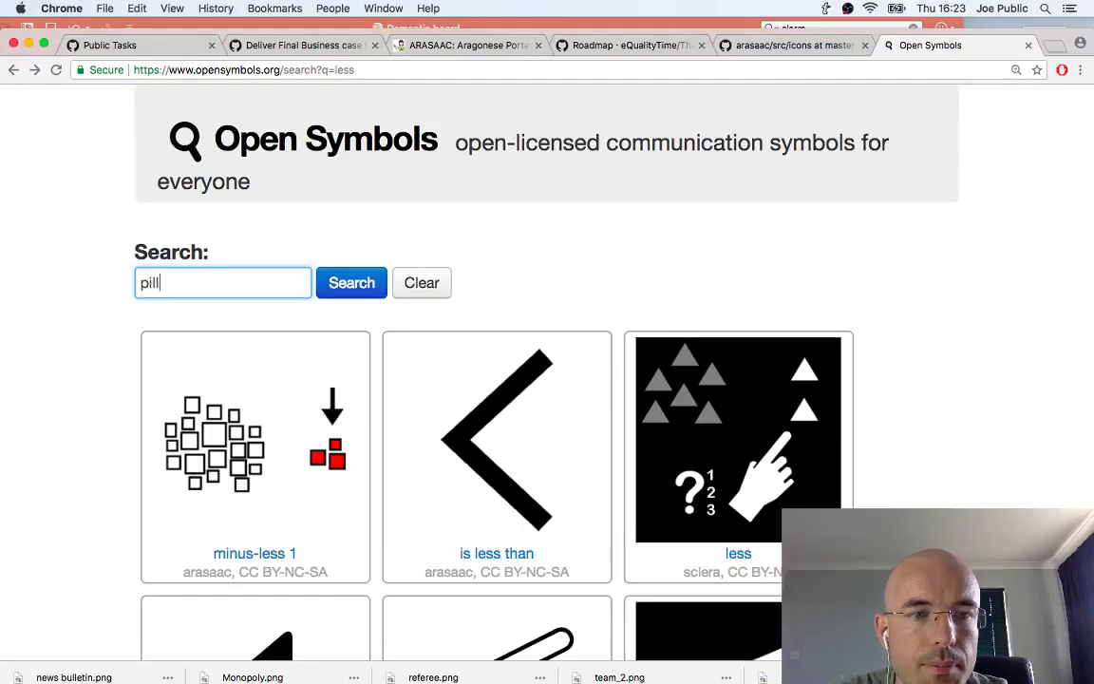
type("ow")
key("Return")
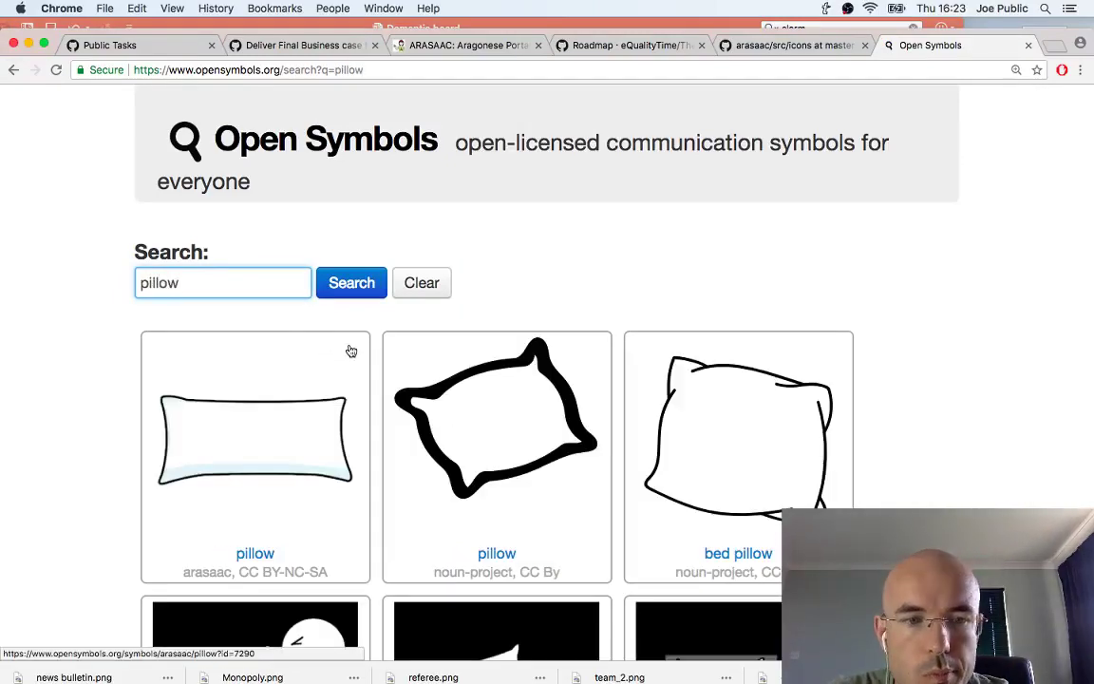
Browse the pillow symbols and open the arasaac pillow symbol
scroll(481, 378, "down", 10)
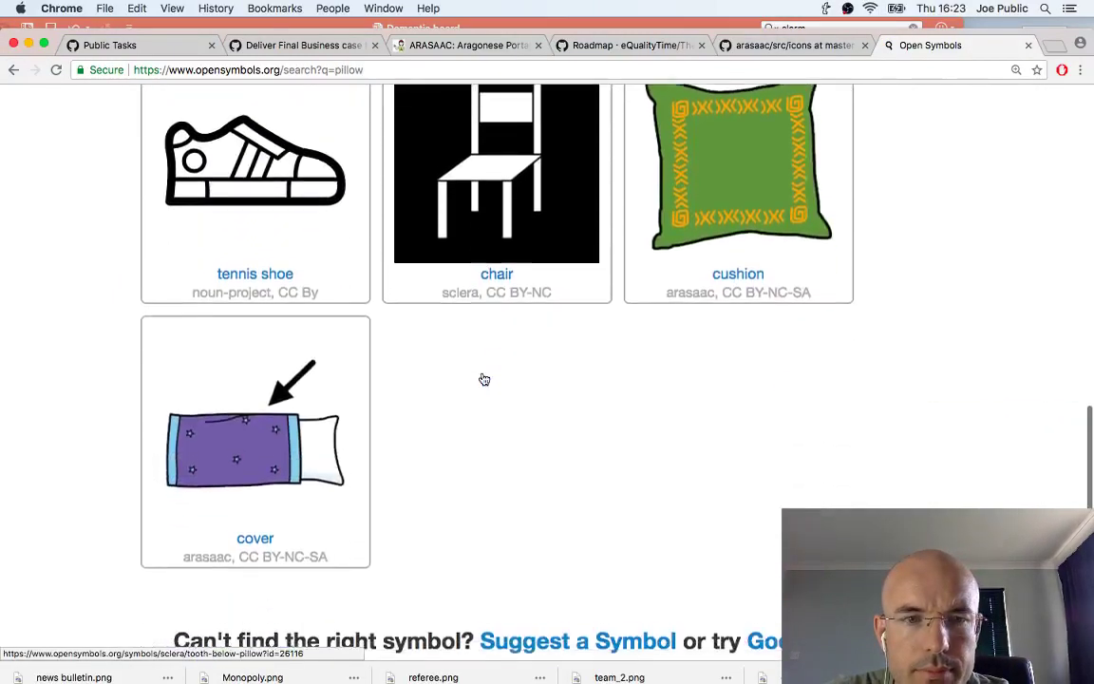
scroll(481, 379, "down", 2)
scroll(485, 379, "up", 8)
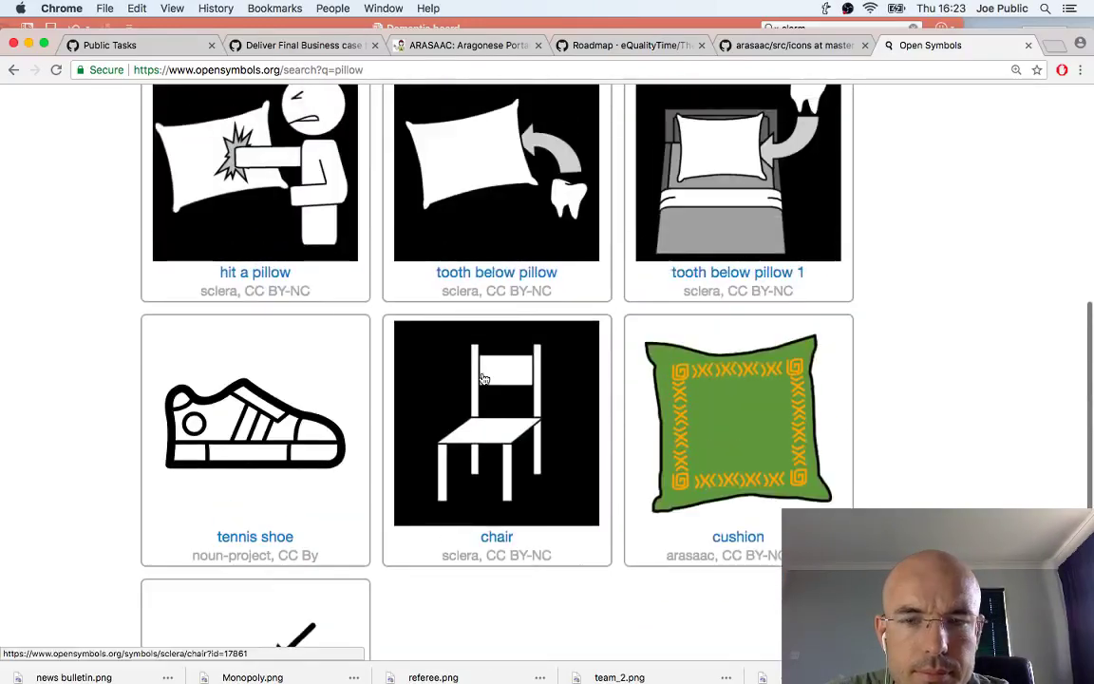
scroll(483, 379, "up", 3)
scroll(483, 379, "up", 5)
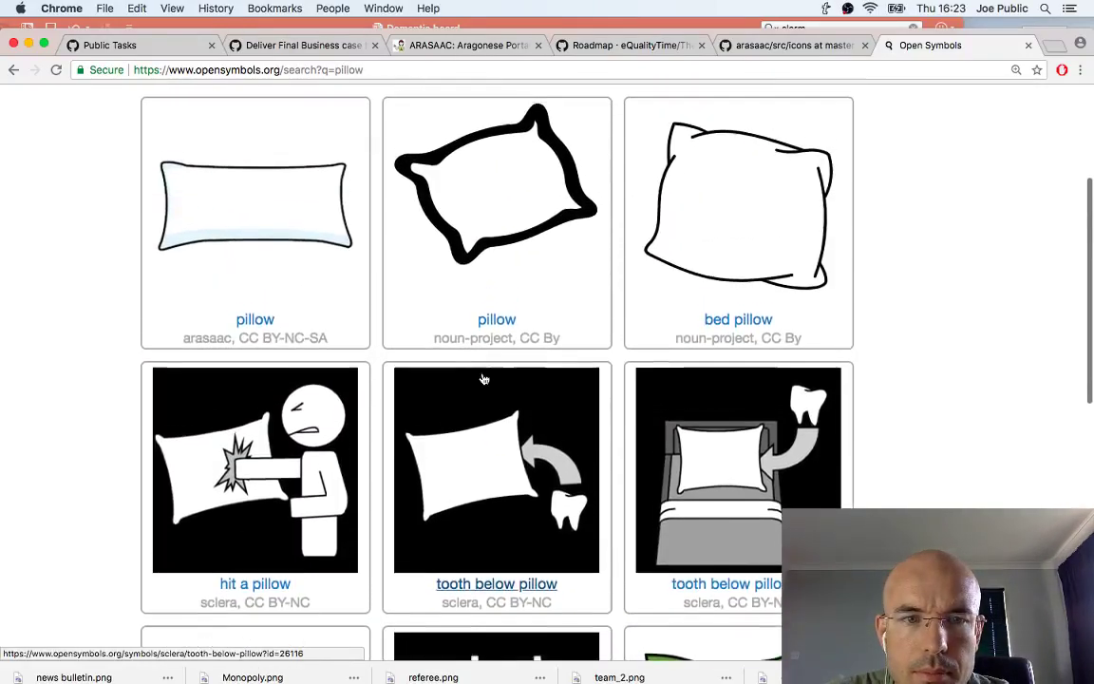
scroll(483, 379, "up", 2)
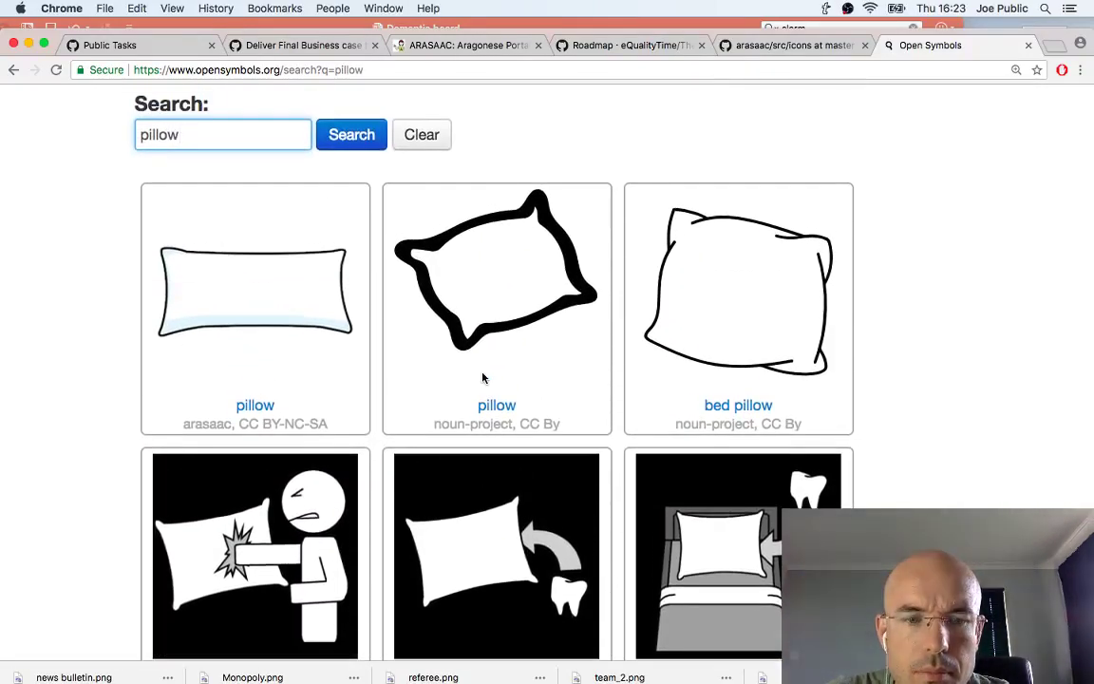
scroll(484, 379, "down", 3)
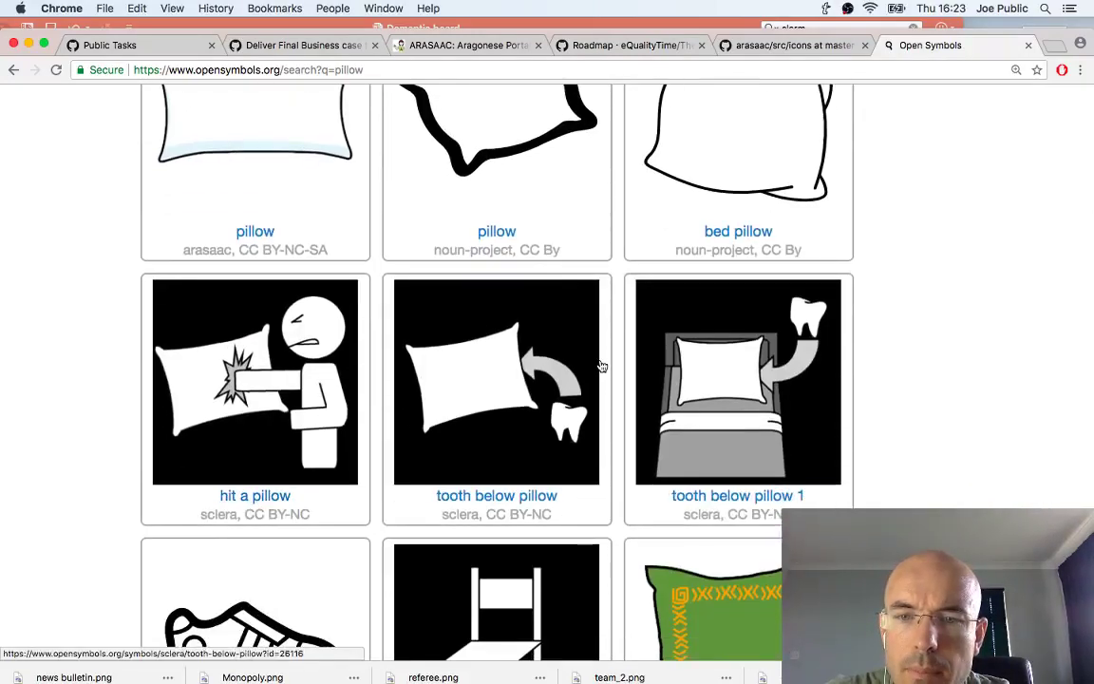
scroll(444, 305, "up", 3)
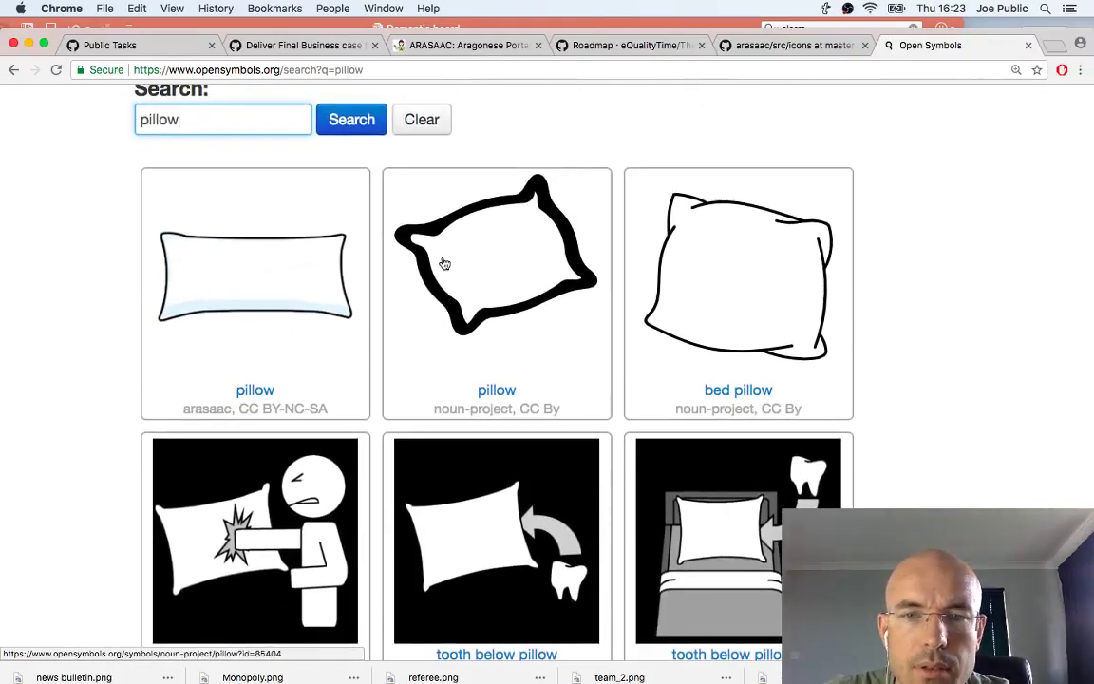
left_click(235, 297)
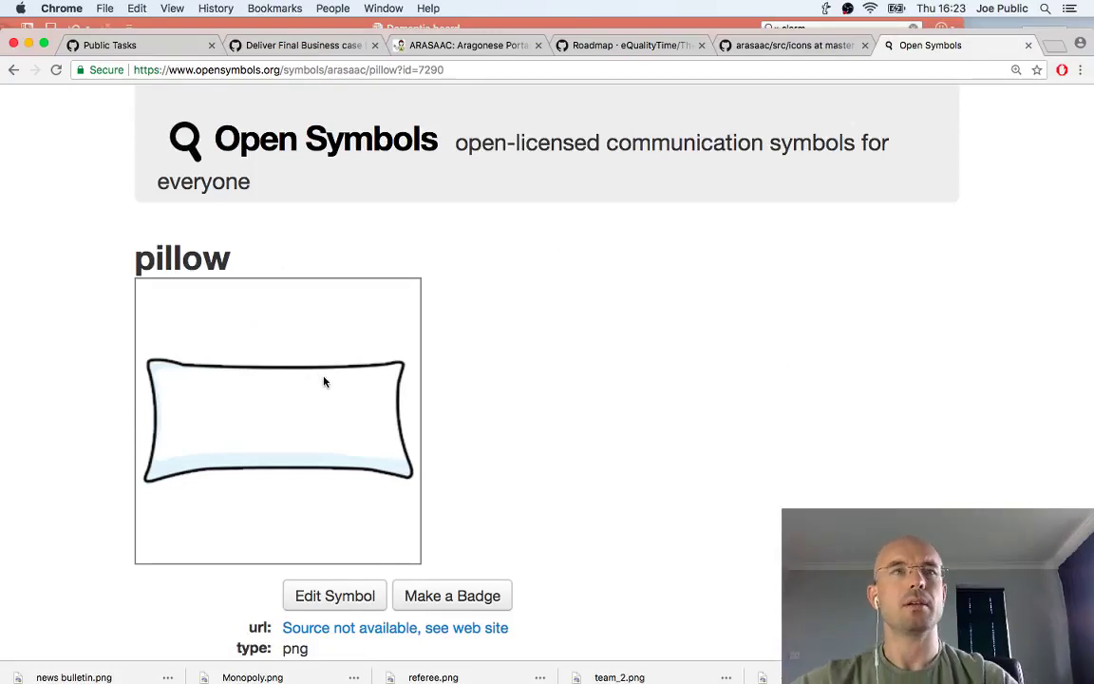
Save the pillow symbol's image as a PNG in Downloads
right_click(324, 380)
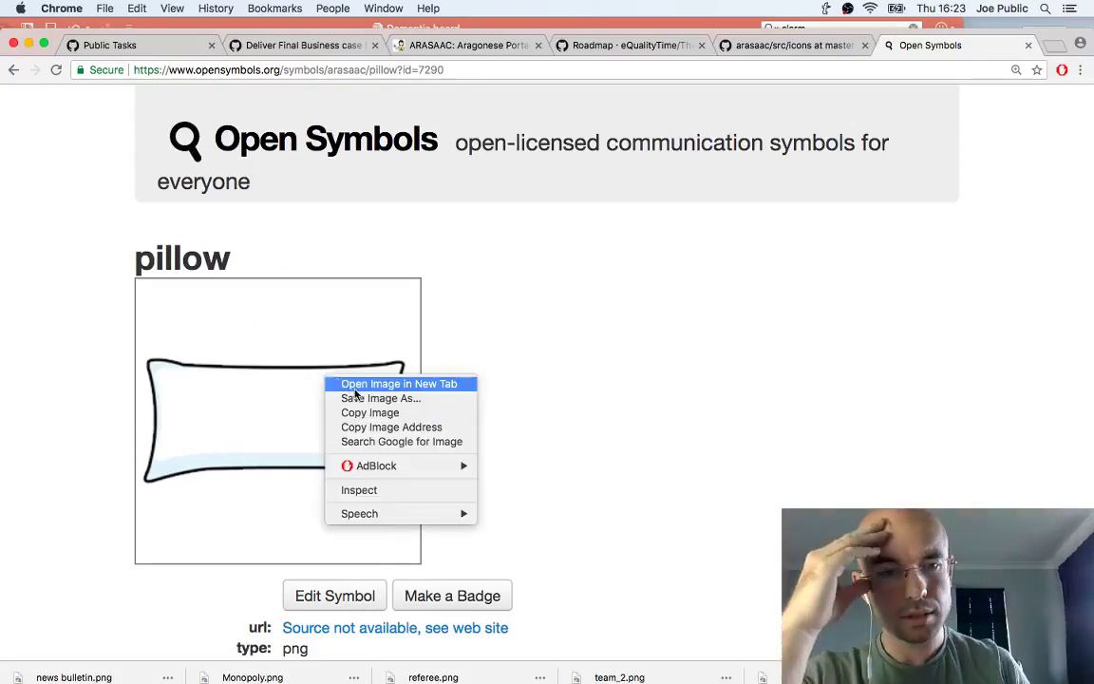
left_click(582, 446)
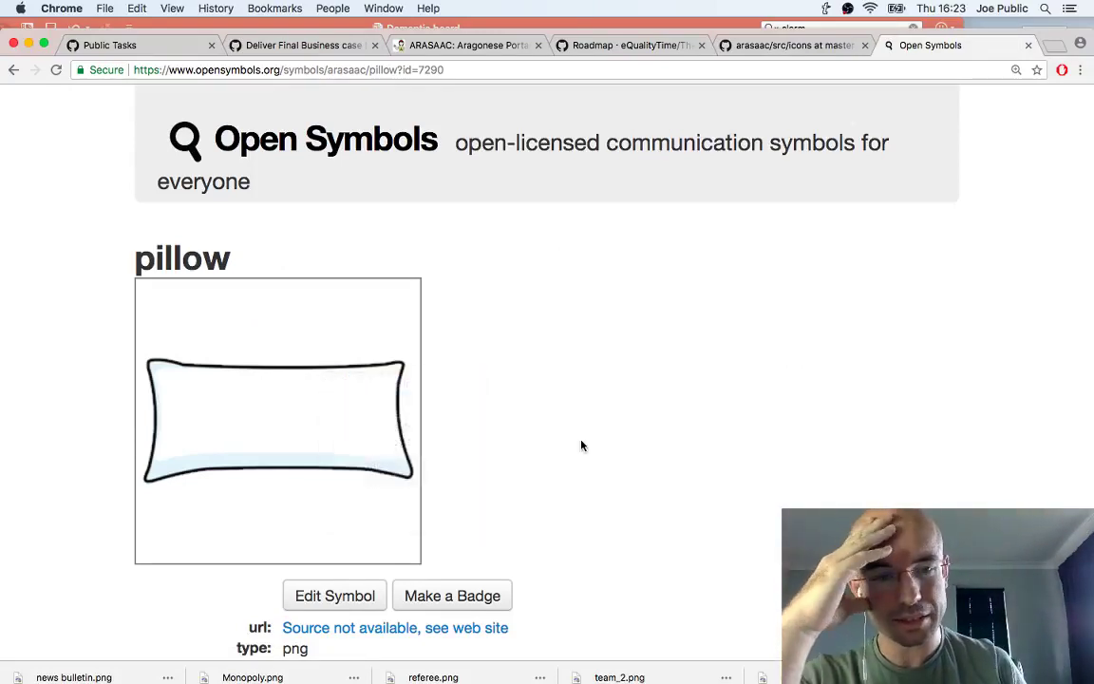
left_click(625, 228)
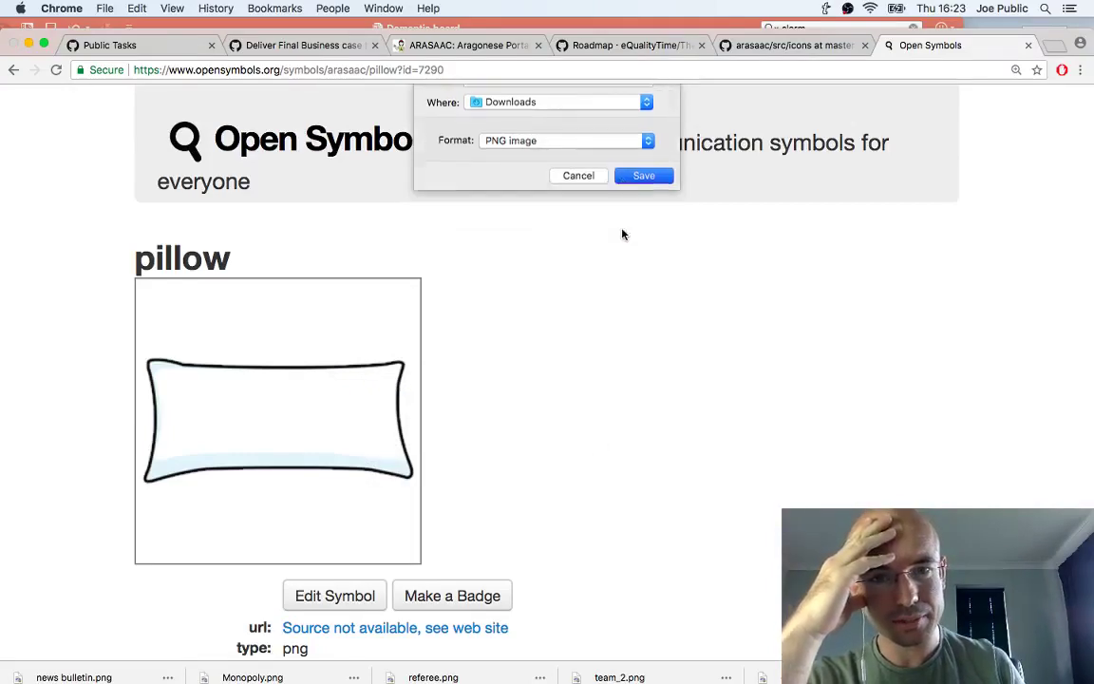
Switch to PowerPoint and place the downloaded pillow image in the empty pillow cell of the Dementia board
key("super+Tab")
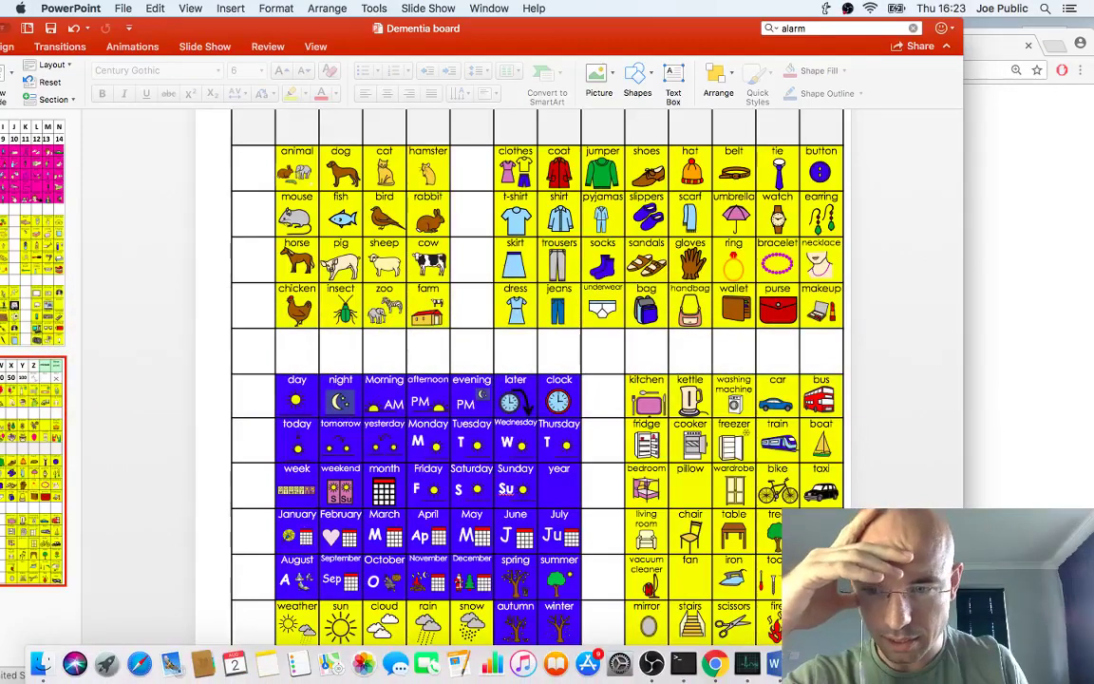
left_click(951, 663)
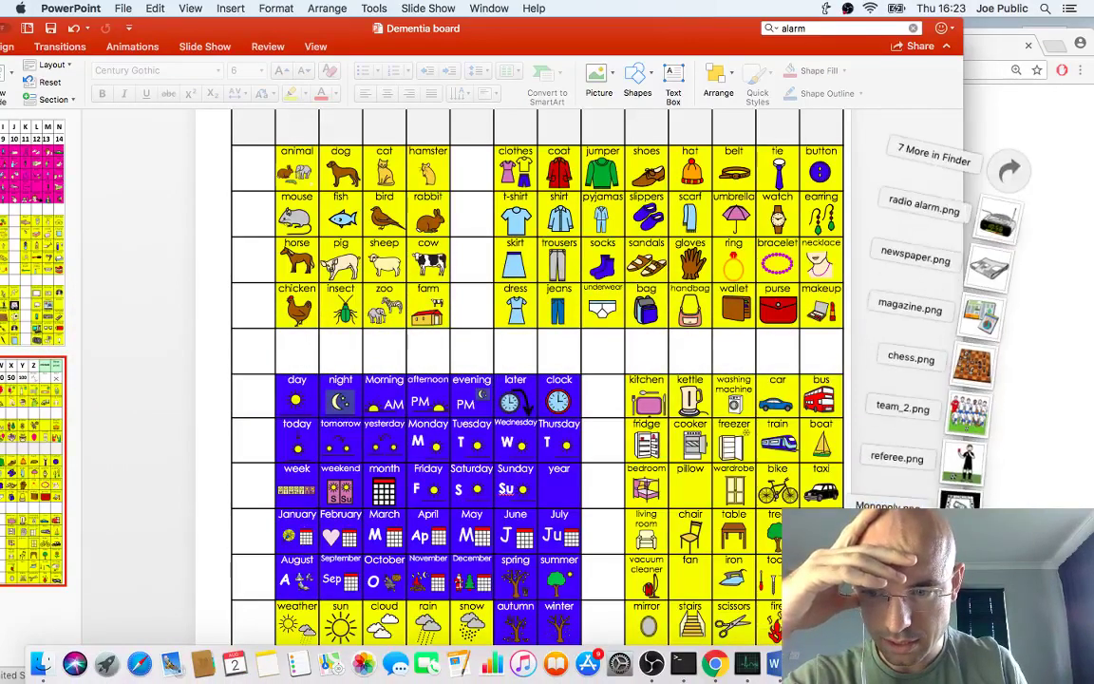
left_click(630, 479)
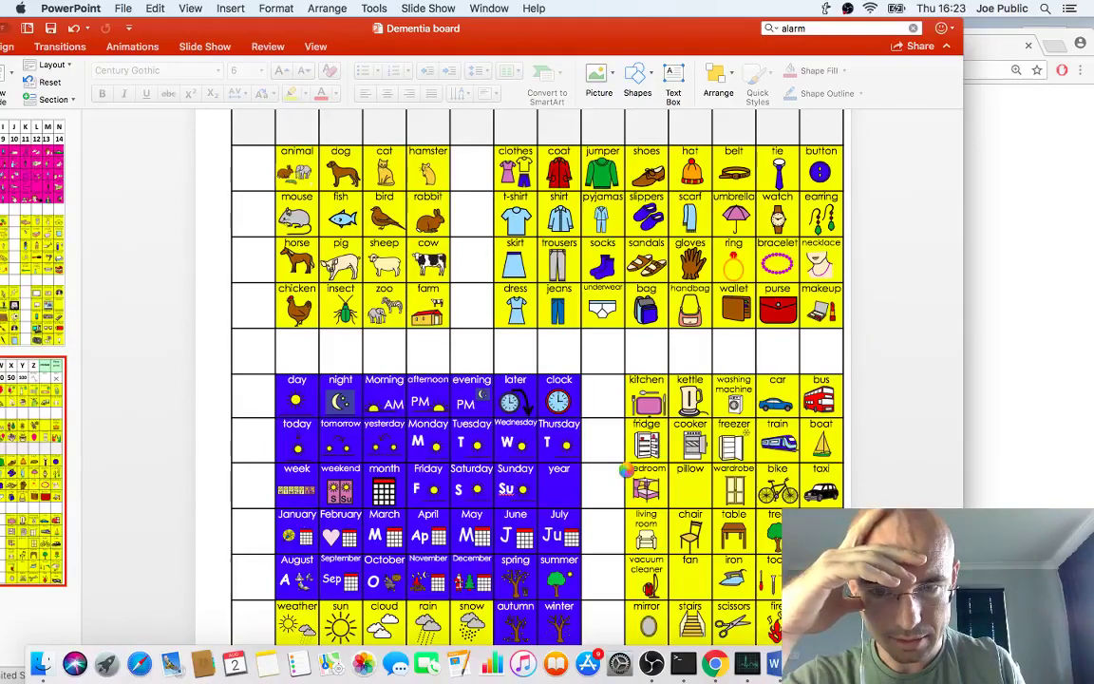
left_click_drag(627, 469, 694, 491)
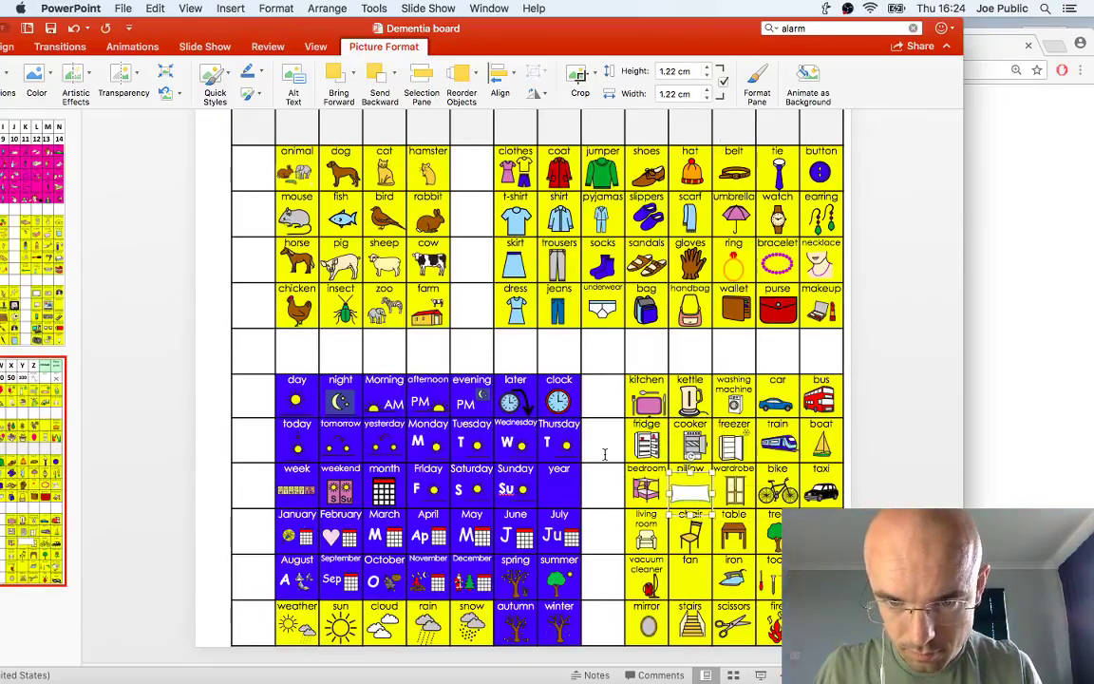
left_click(604, 455)
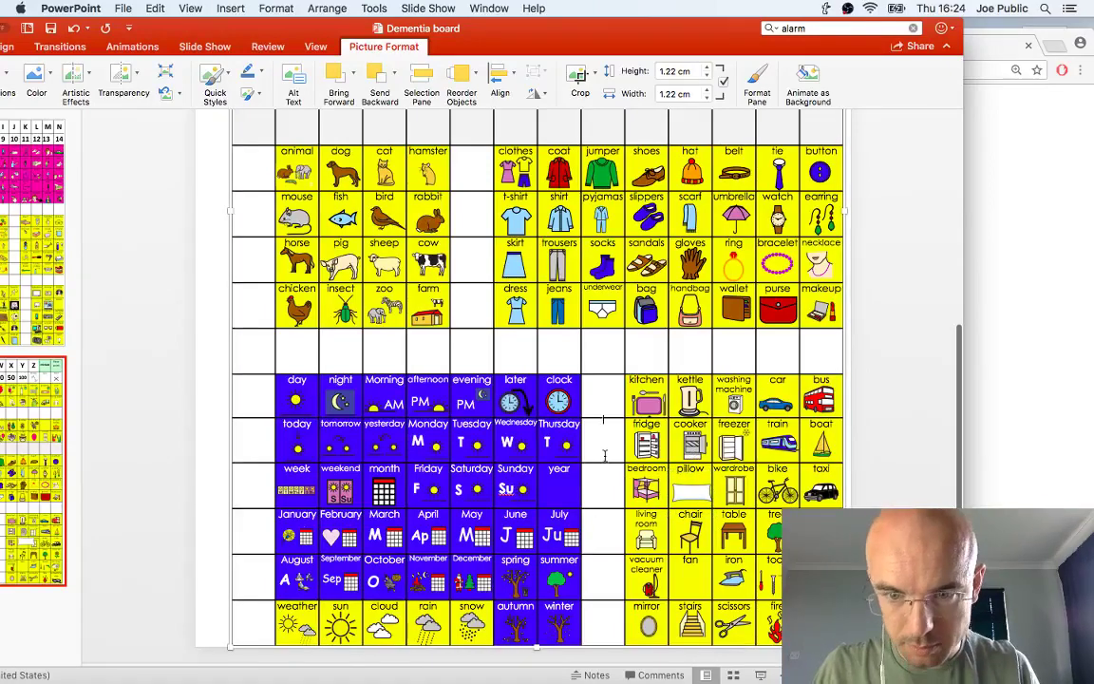
Return to Open Symbols in Chrome, replace the pillow search term with fan and search the symbol library
key("super+Tab")
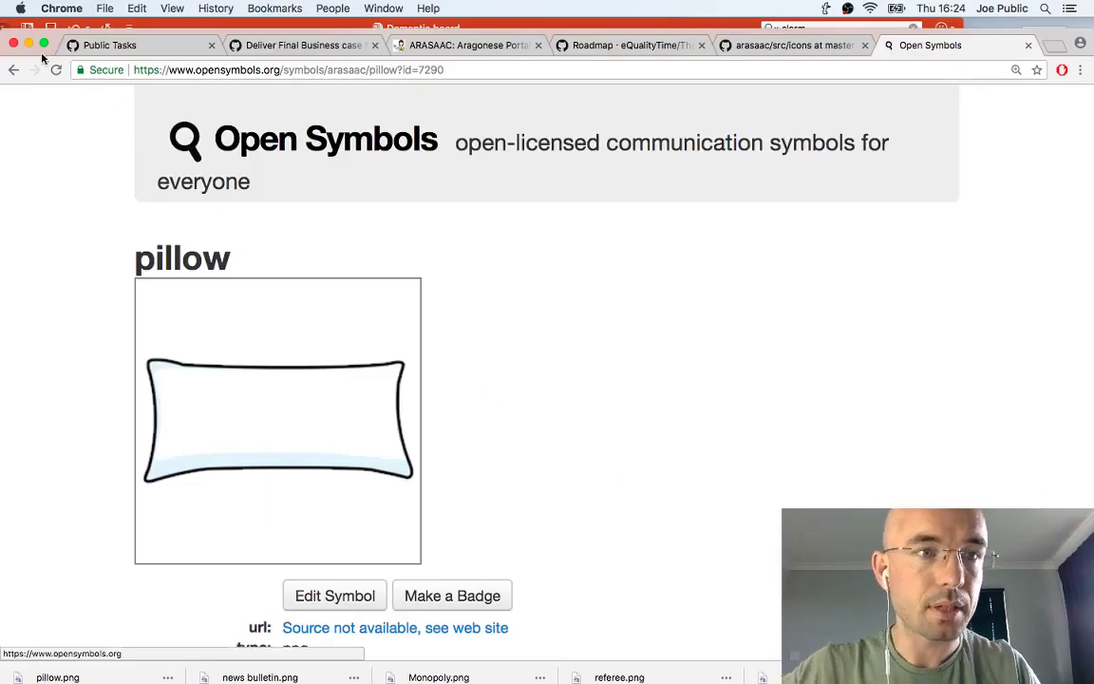
left_click(14, 72)
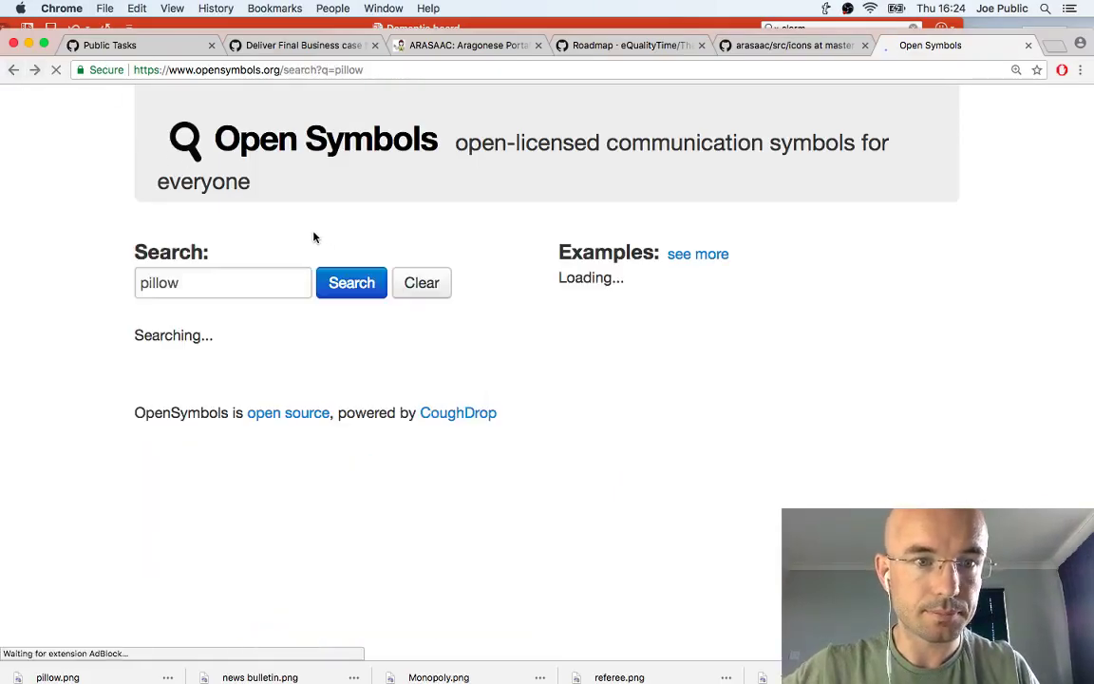
left_click(214, 123)
key("BackSpace")
key("BackSpace")
key("BackSpace")
key("BackSpace")
key("BackSpace")
key("BackSpace")
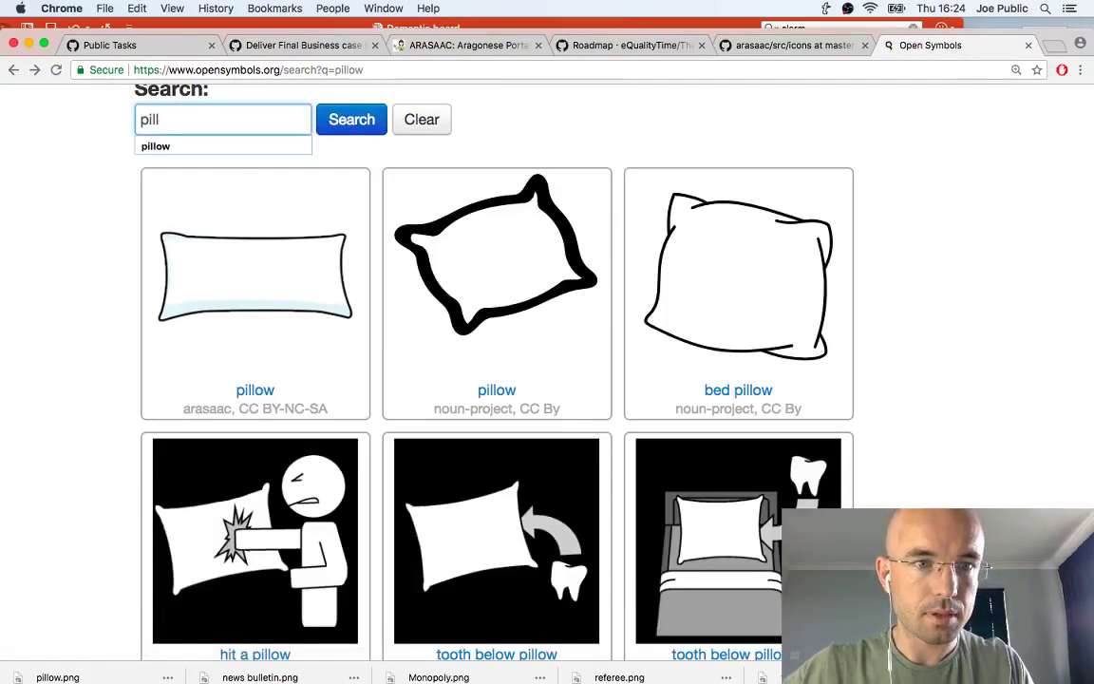
type("fan")
key("Return")
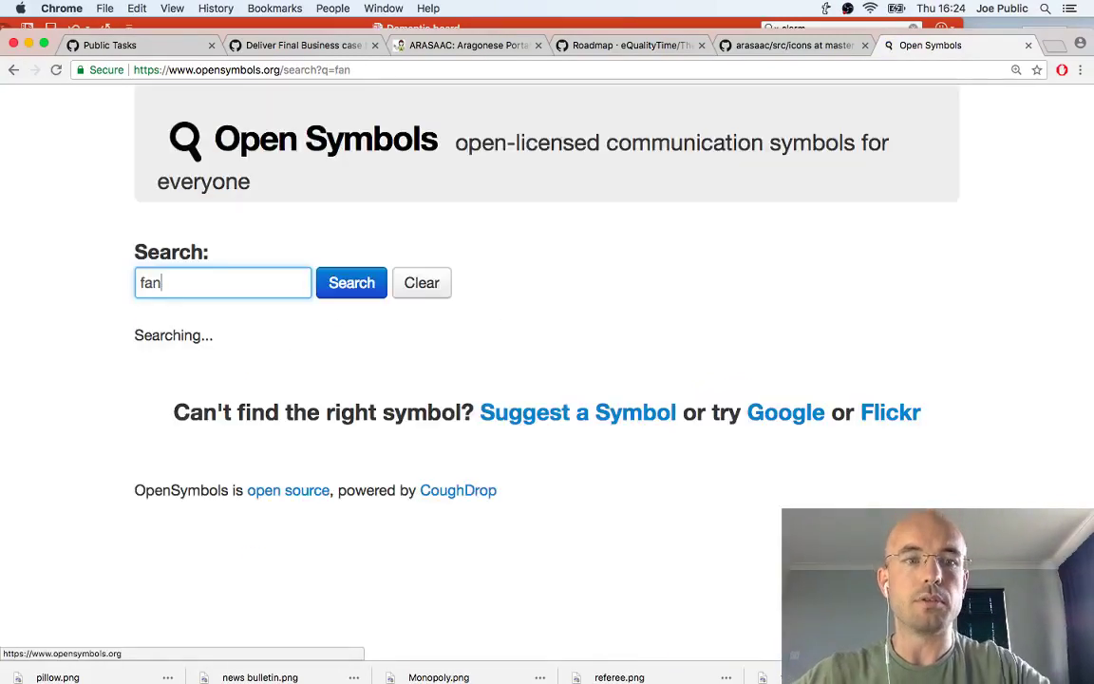
Open the arasaac fan symbol, save its image as a PNG in Downloads and switch to PowerPoint
scroll(216, 469, "down", 5)
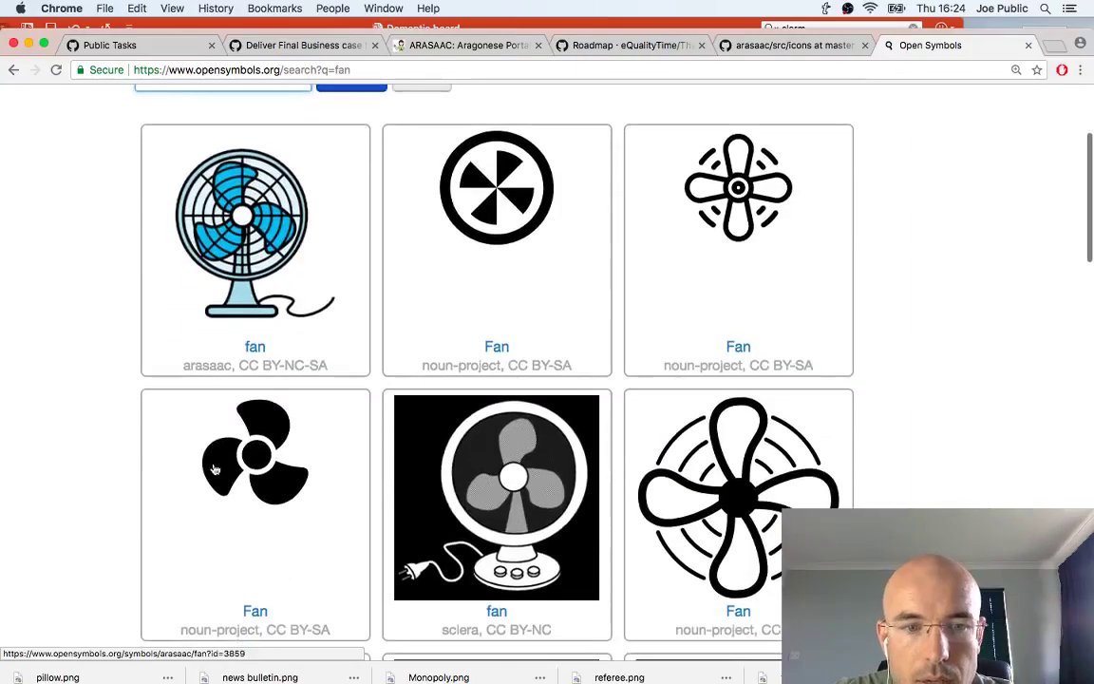
left_click(241, 302)
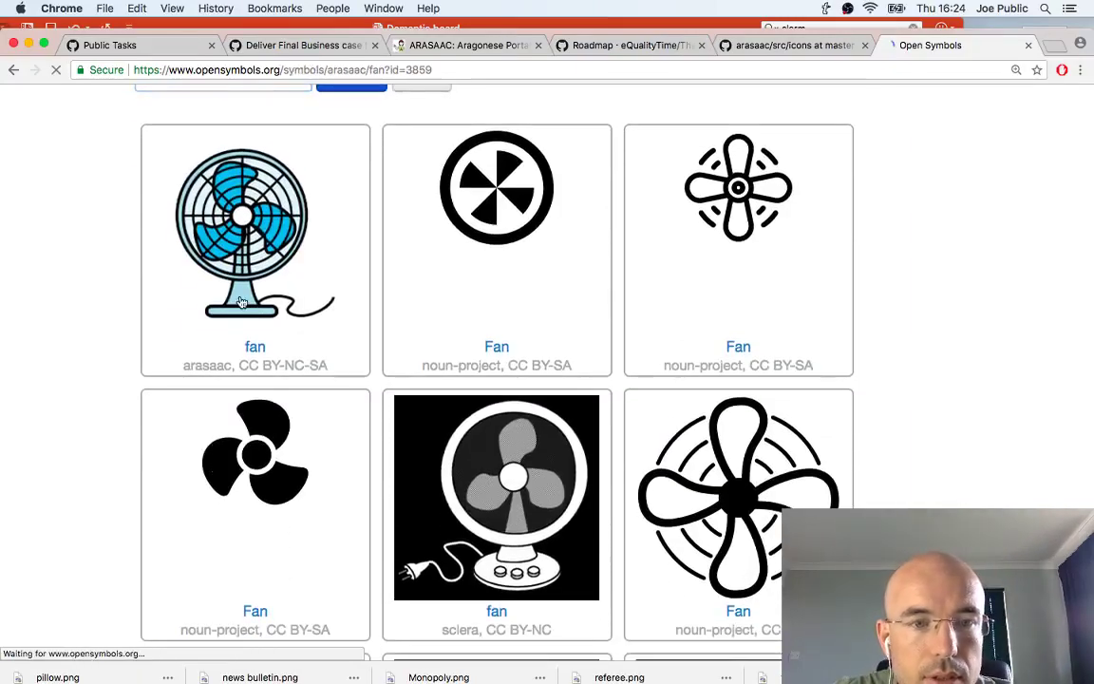
right_click(302, 381)
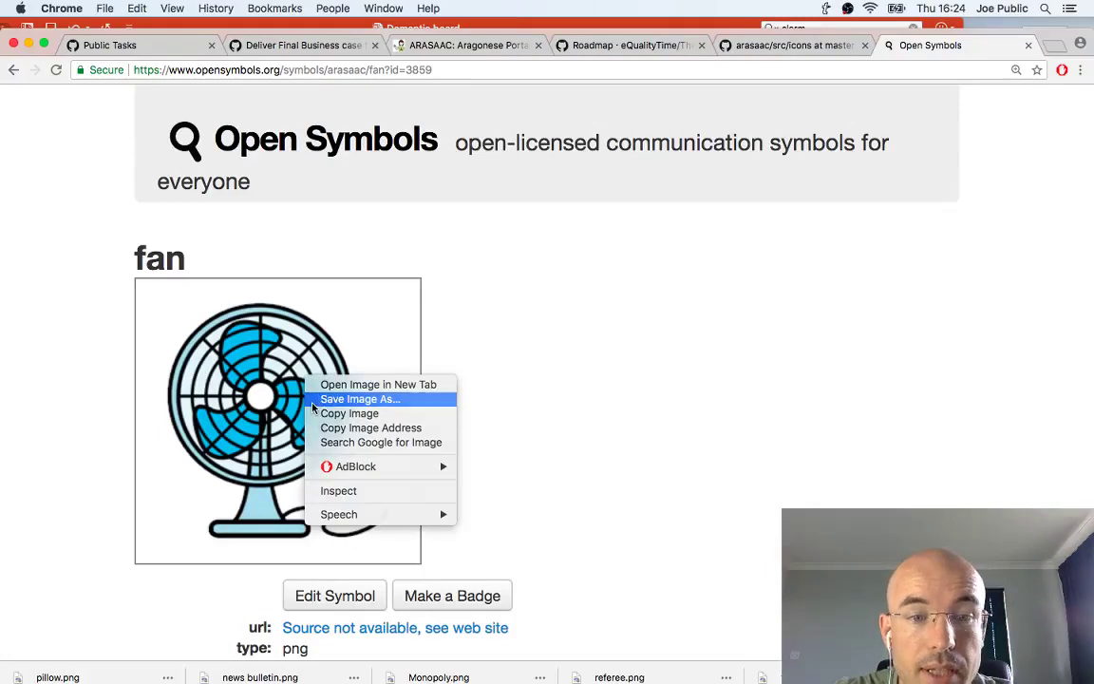
left_click(319, 400)
left_click(619, 224)
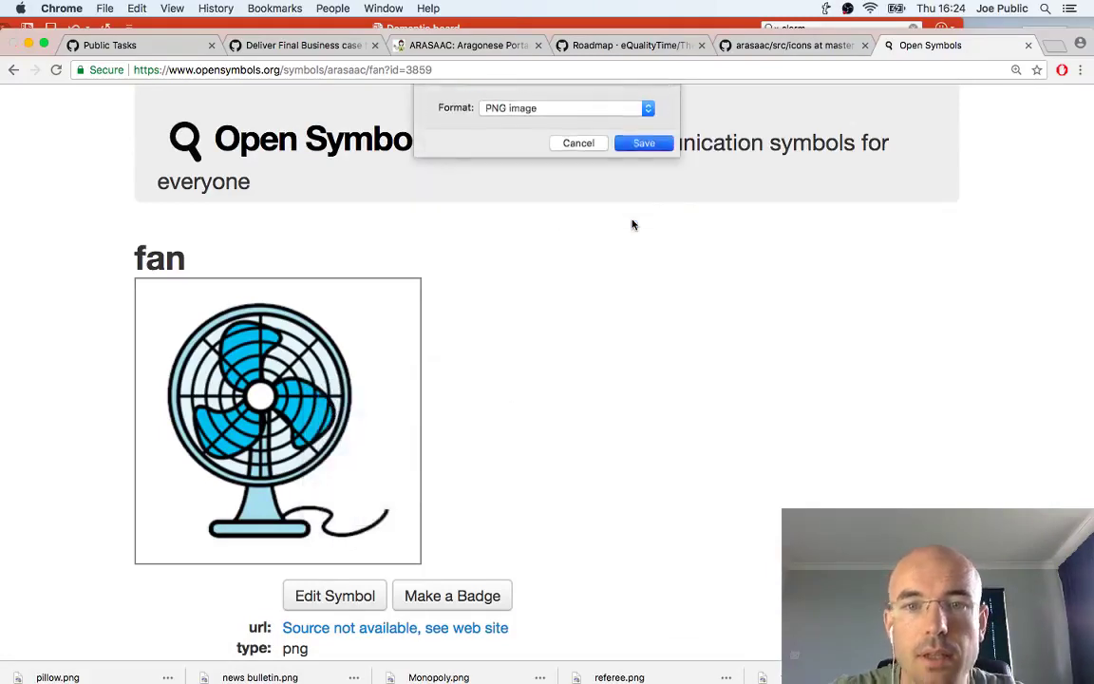
key("super+Tab")
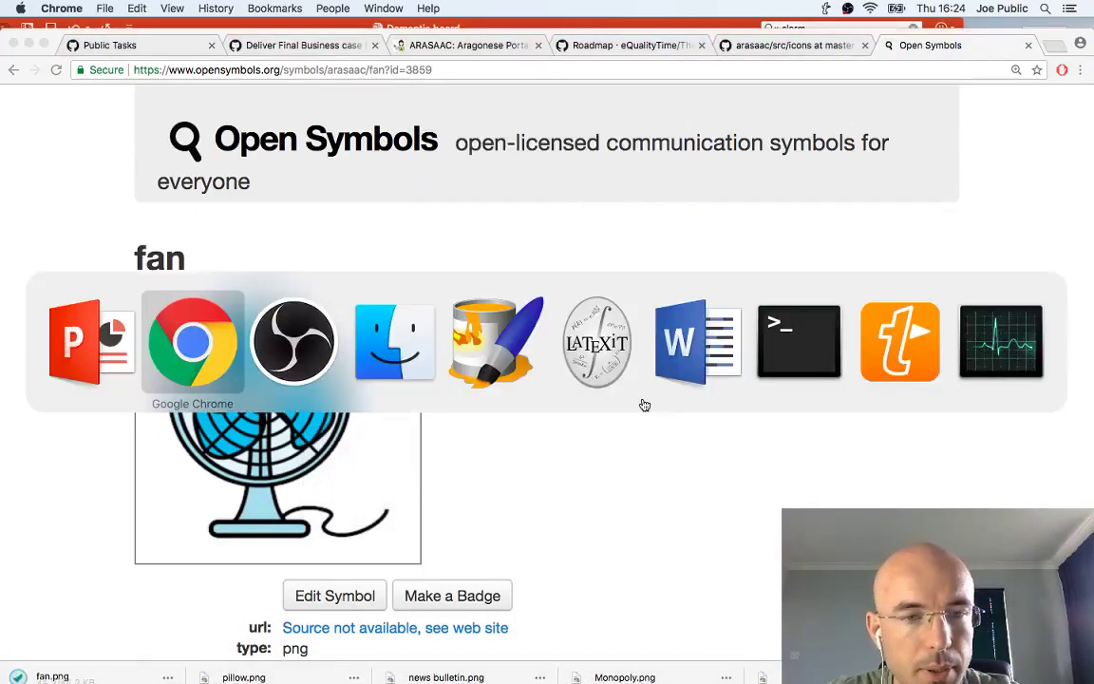
key("super+shift+Tab")
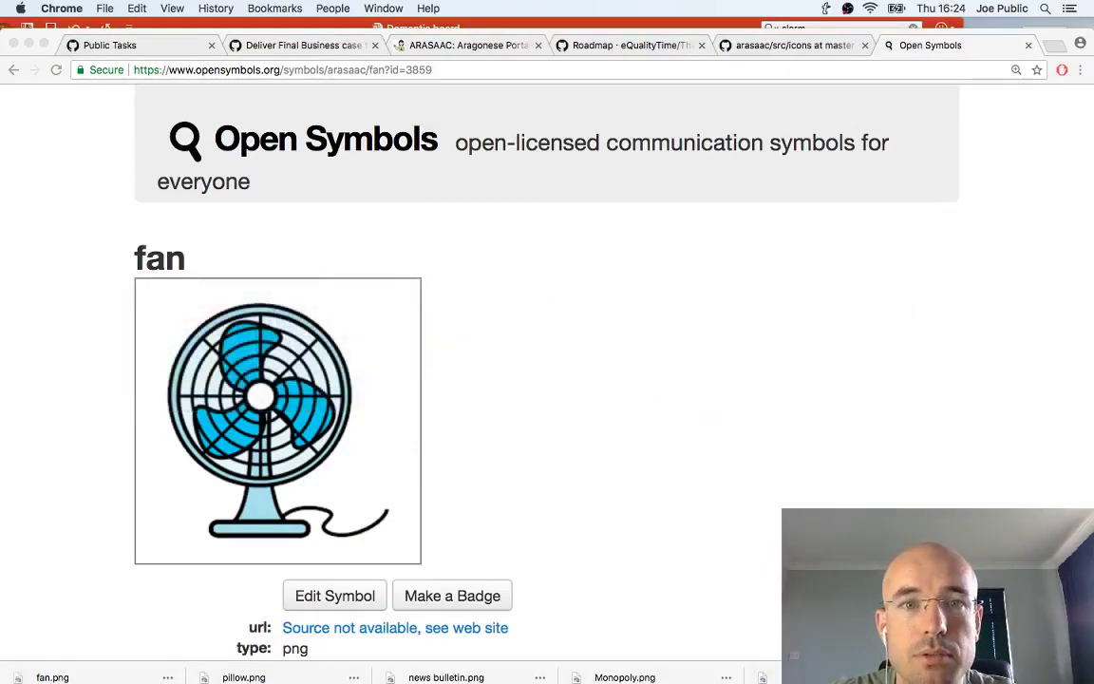
key("super+Tab")
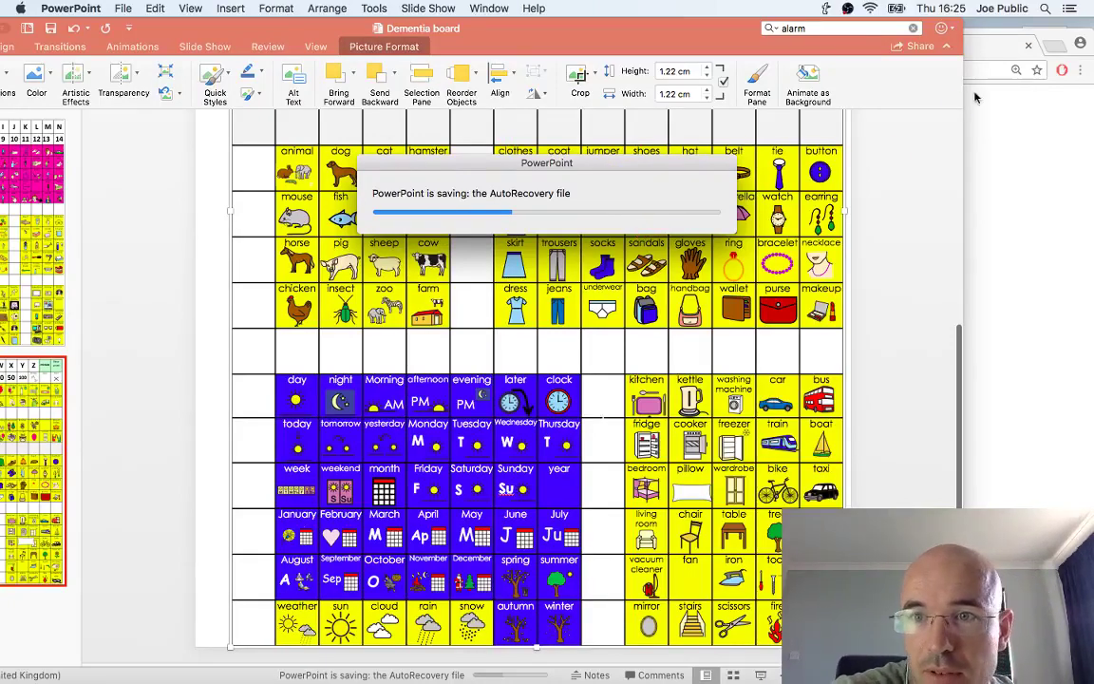
Switch to Chrome and look through the Public Tasks project board on GitHub
left_click(1006, 51)
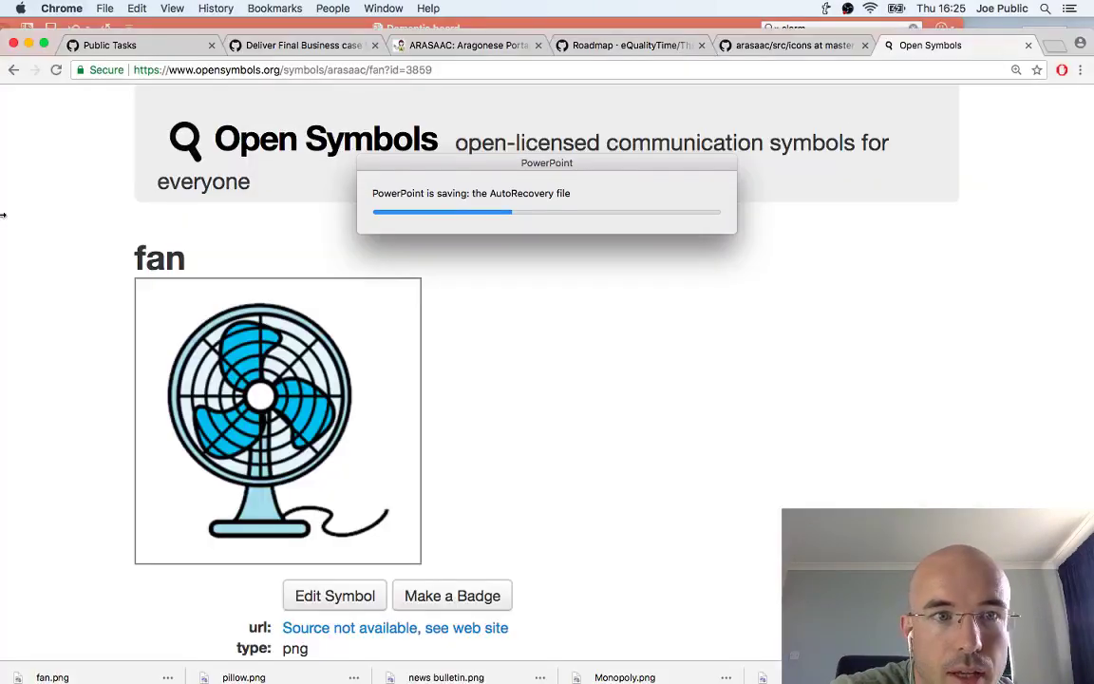
left_click(133, 53)
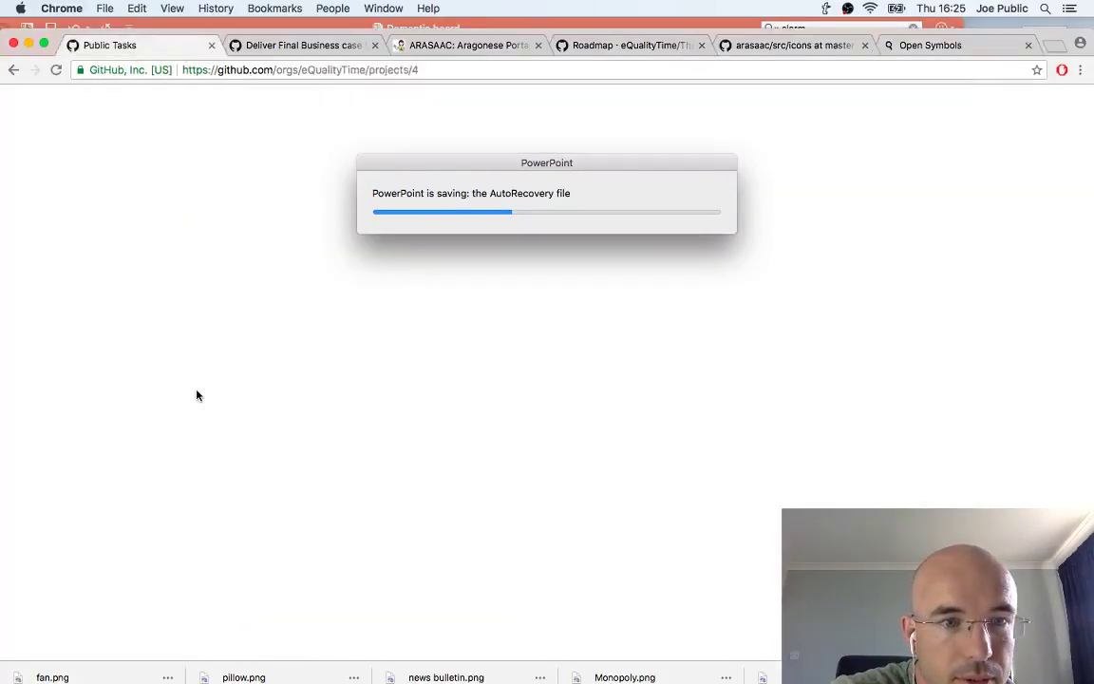
scroll(197, 394, "down", 1)
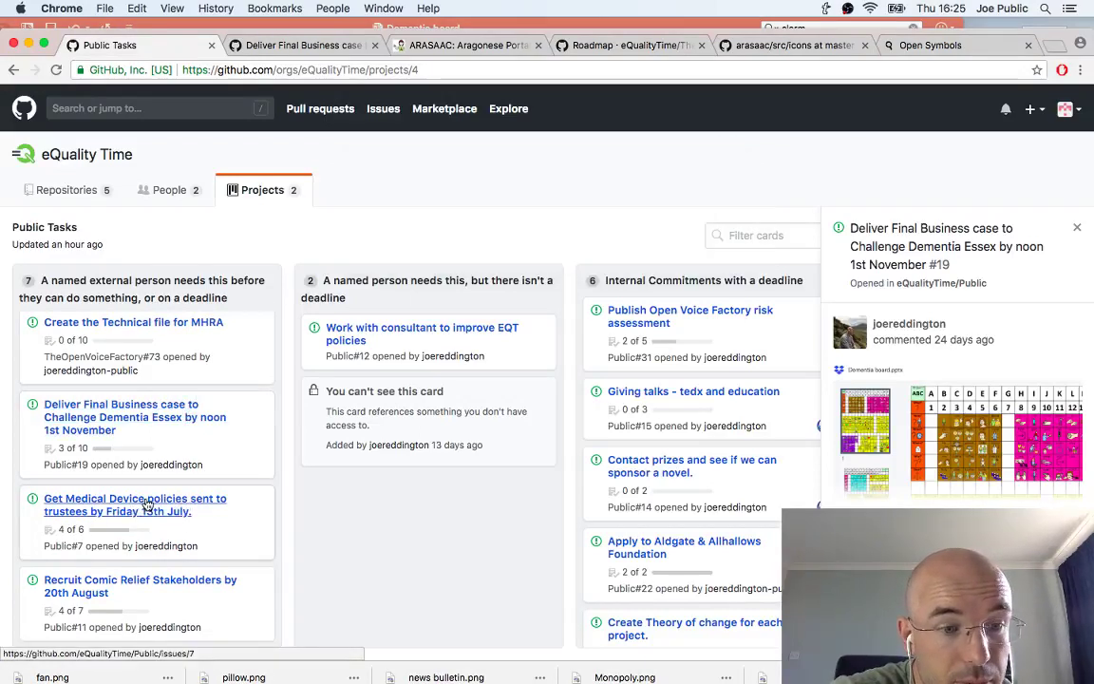
Switch to PowerPoint and place the downloaded fan image in the empty fan cell, resized to about 1.16 cm square
left_click(524, 29)
scroll(351, 404, "down", 1)
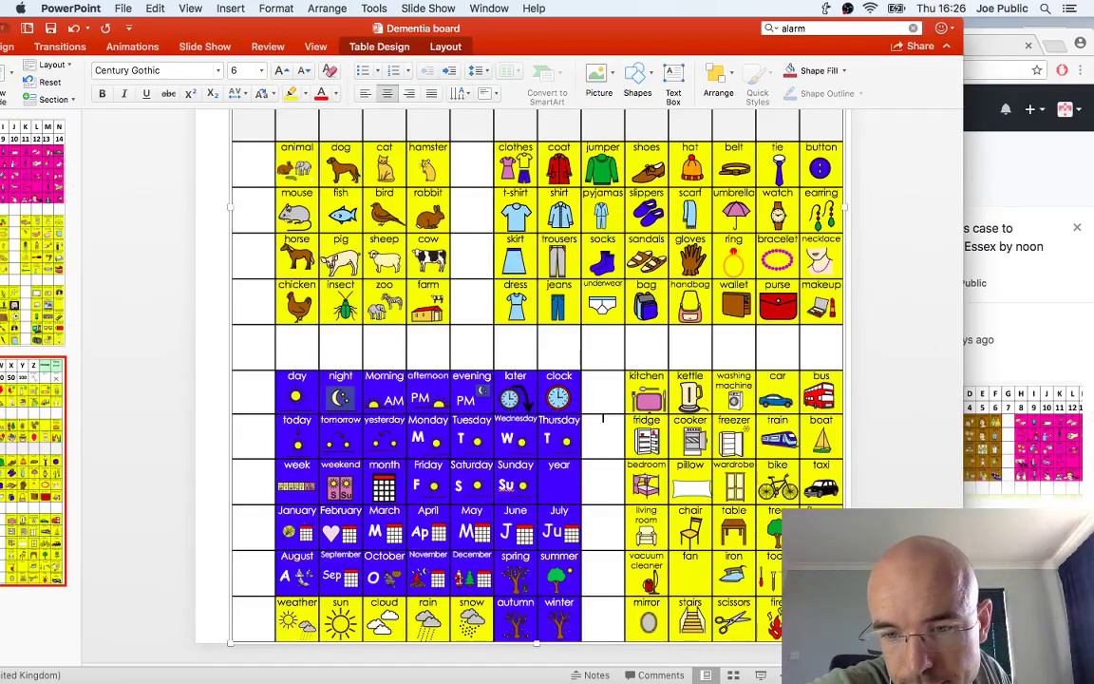
mouse_move(805, 678)
left_click(959, 664)
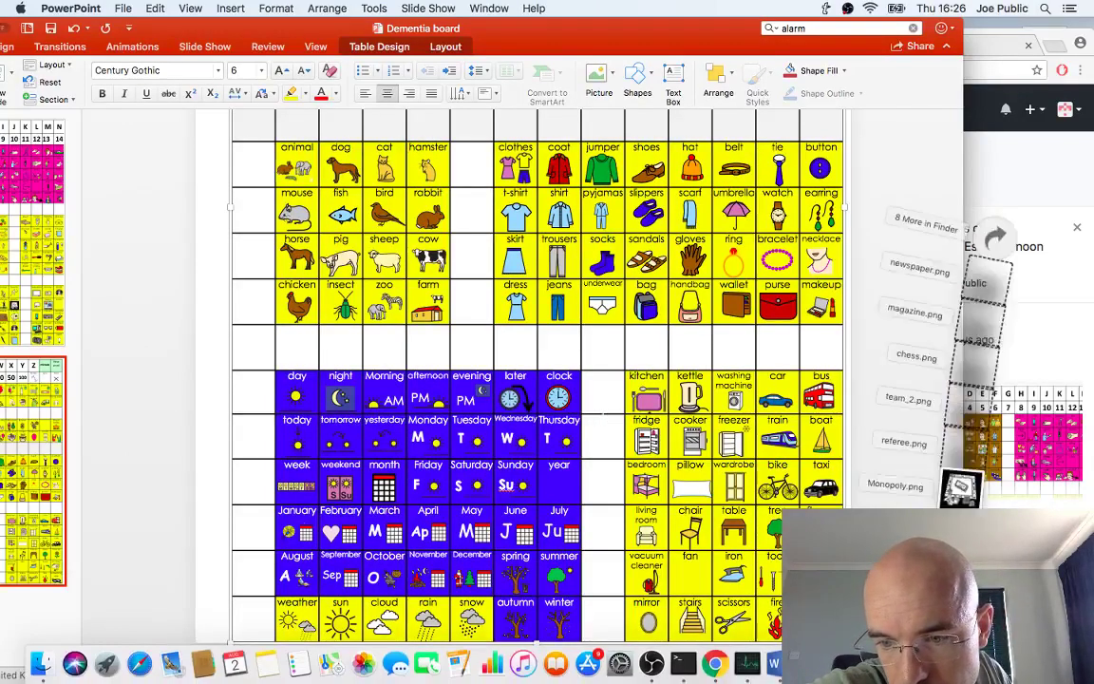
left_click(617, 513)
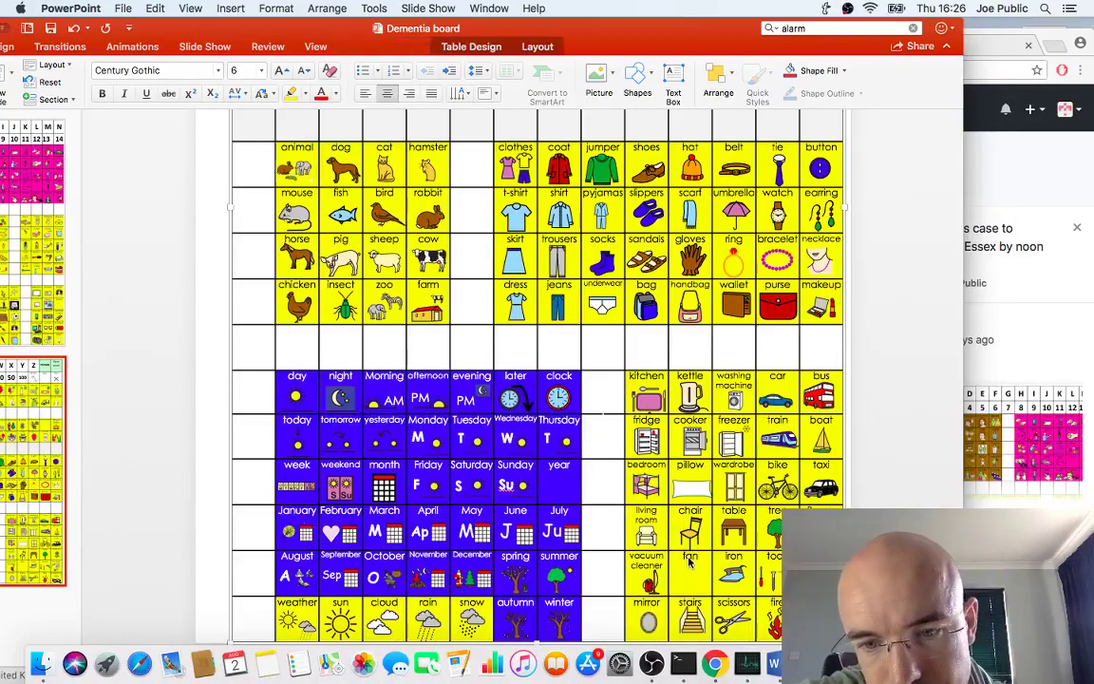
key("super+v")
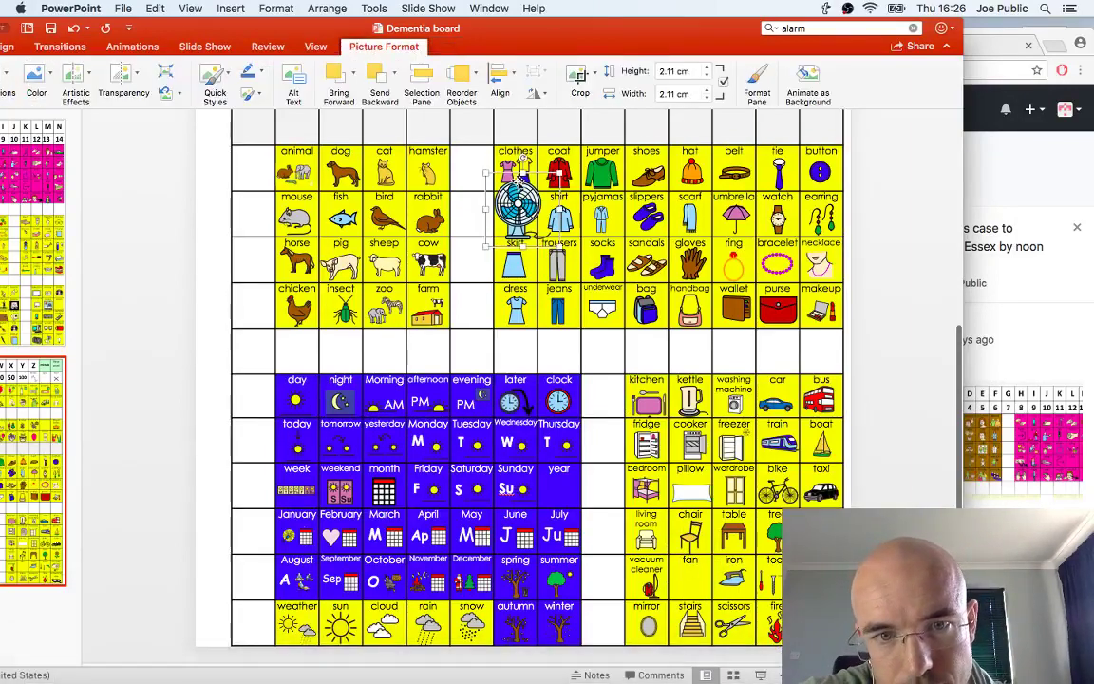
left_click_drag(518, 190, 696, 560)
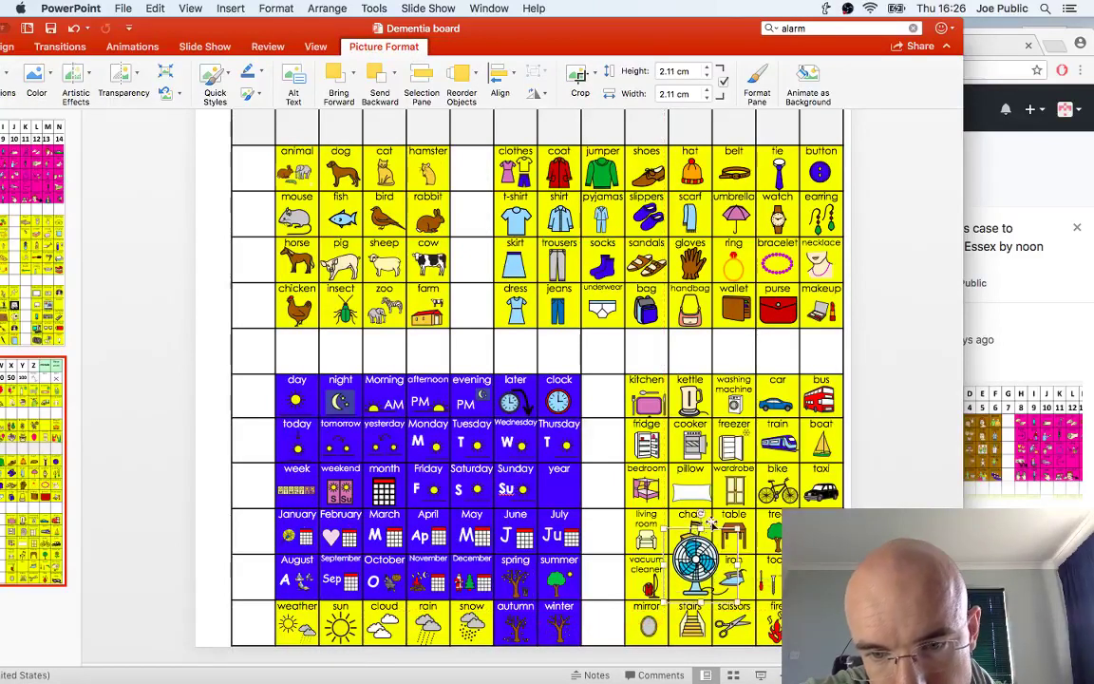
left_click_drag(736, 521, 704, 556)
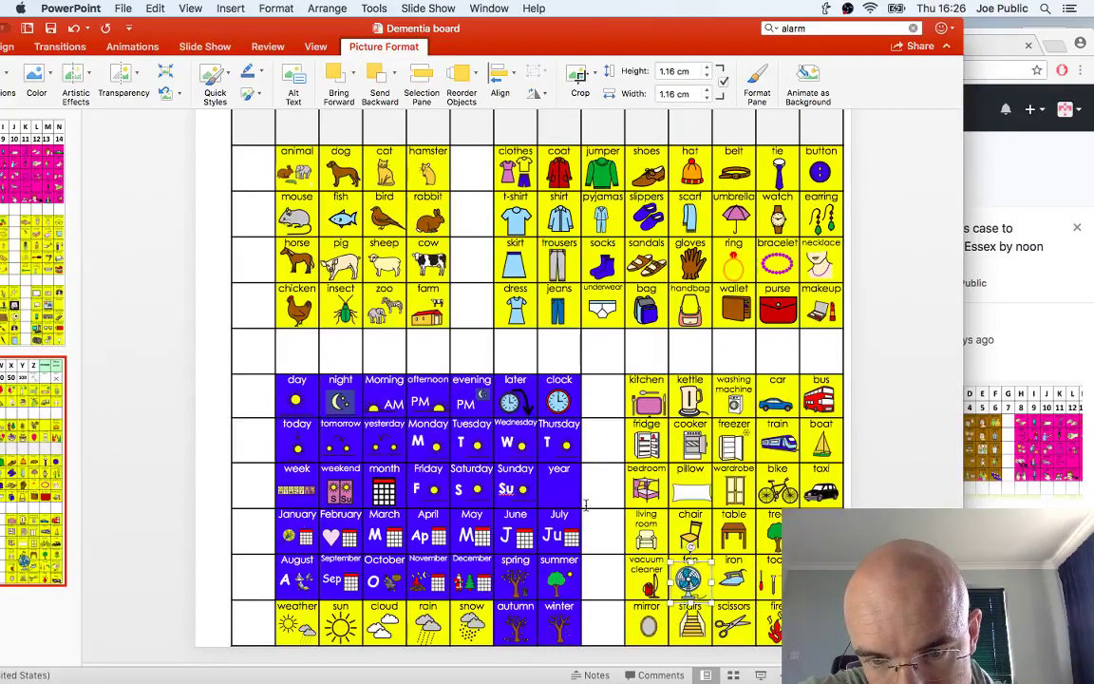
left_click(902, 432)
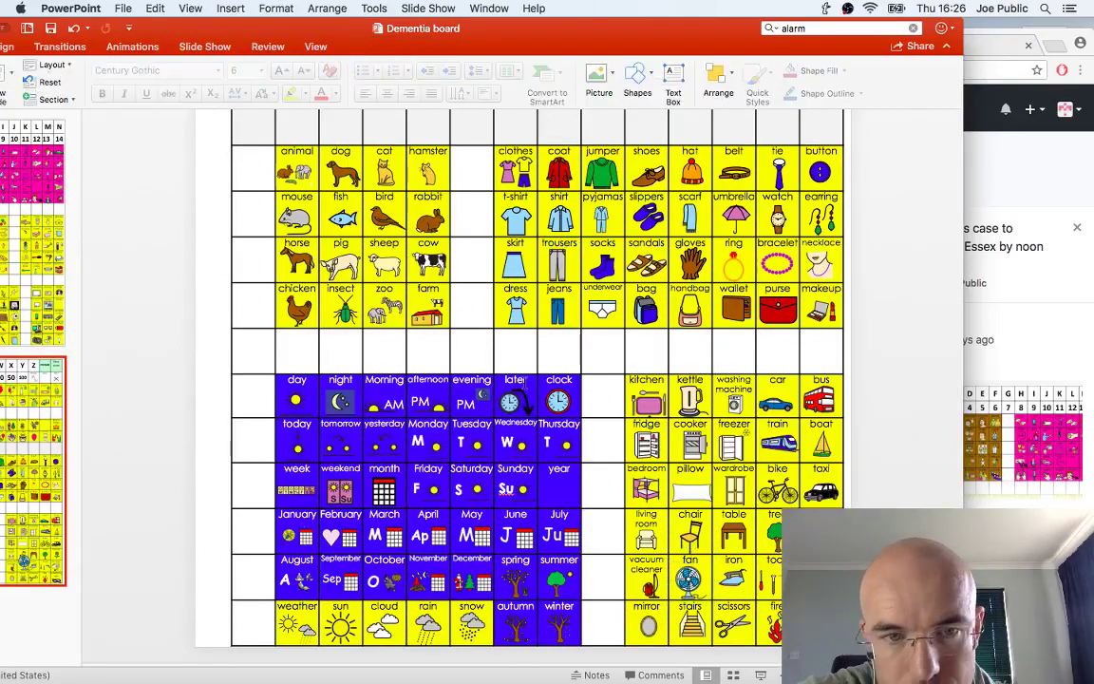
Return to Open Symbols in Chrome, replace the fan search term with more and search the symbol library
key("super+Tab")
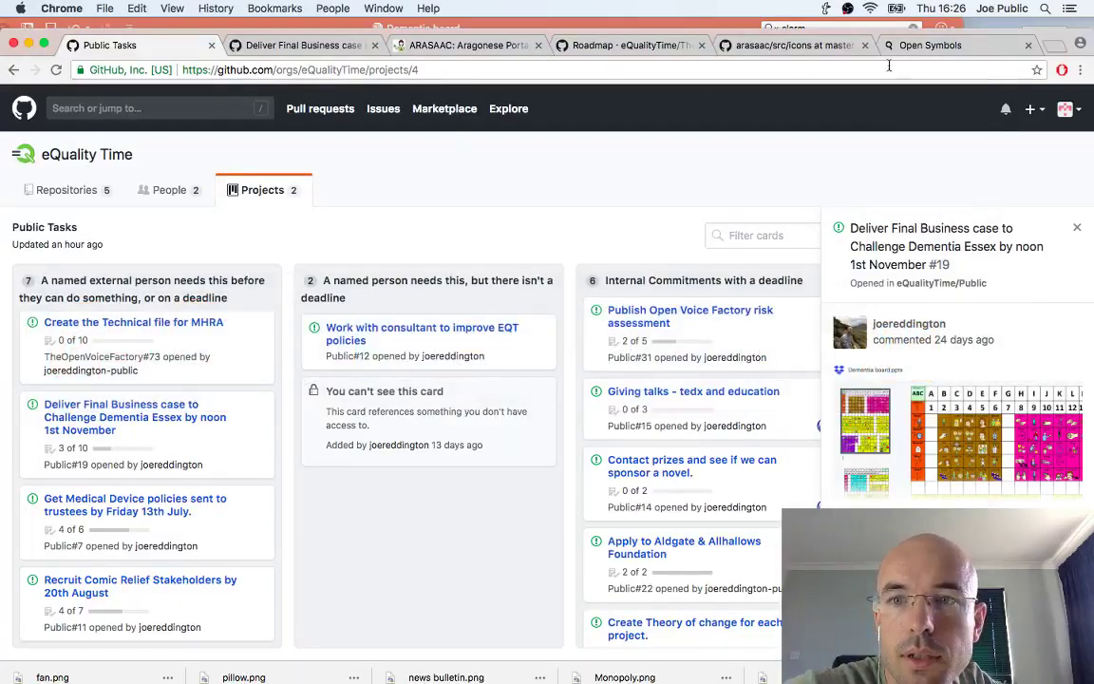
left_click(915, 46)
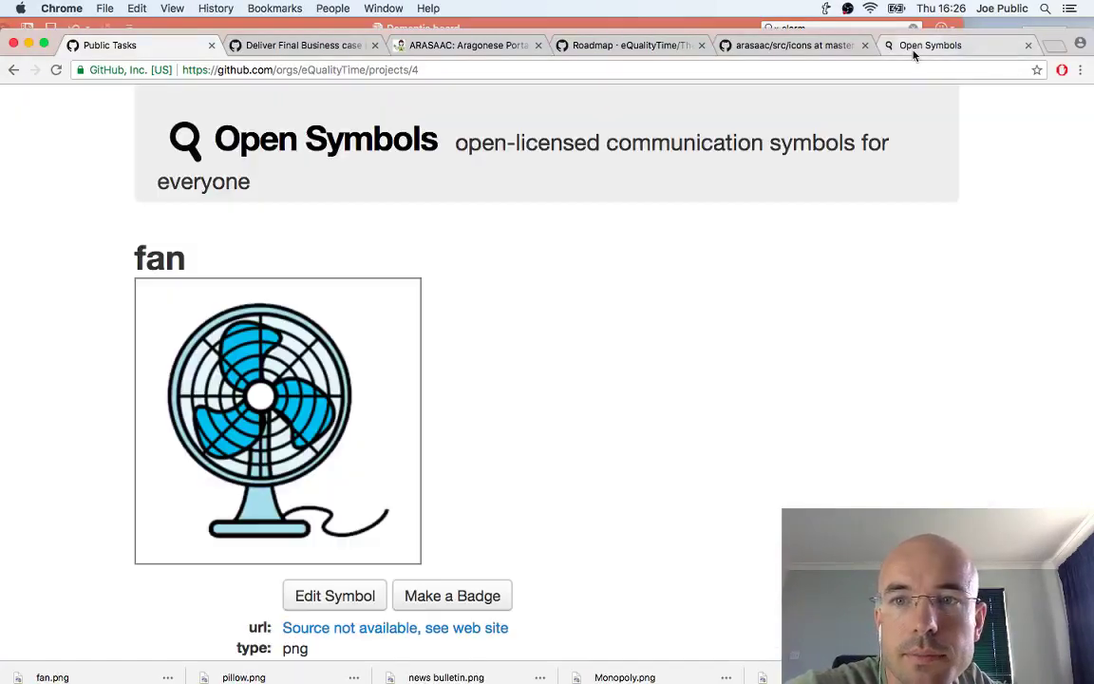
left_click(14, 70)
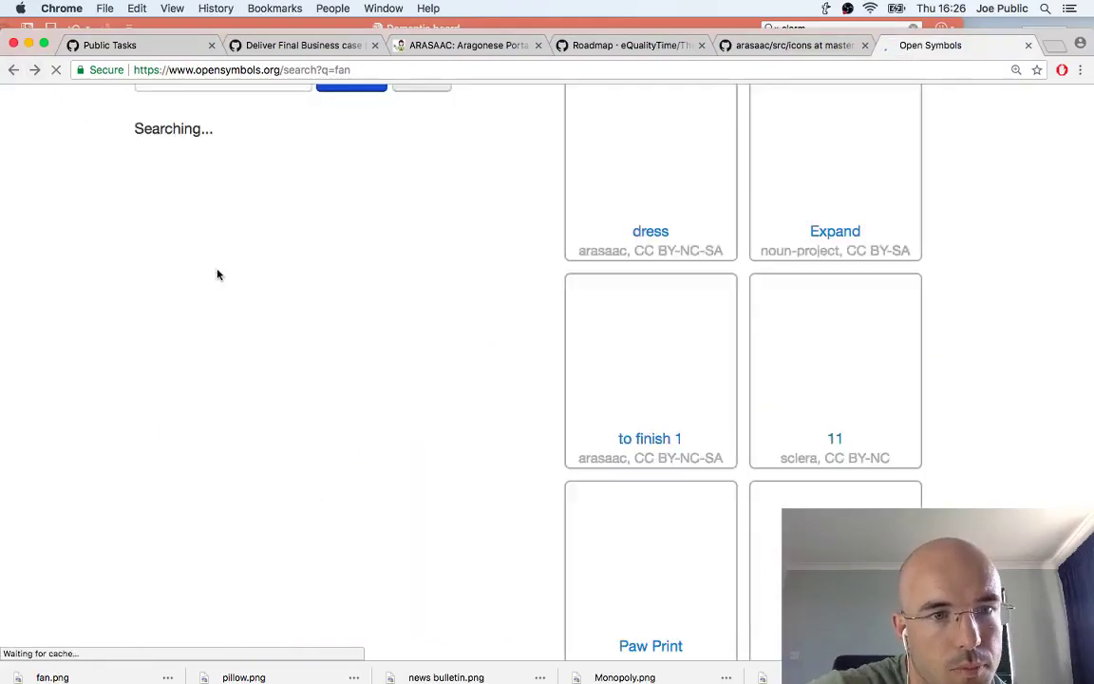
left_click(169, 285)
key("BackSpace")
key("BackSpace")
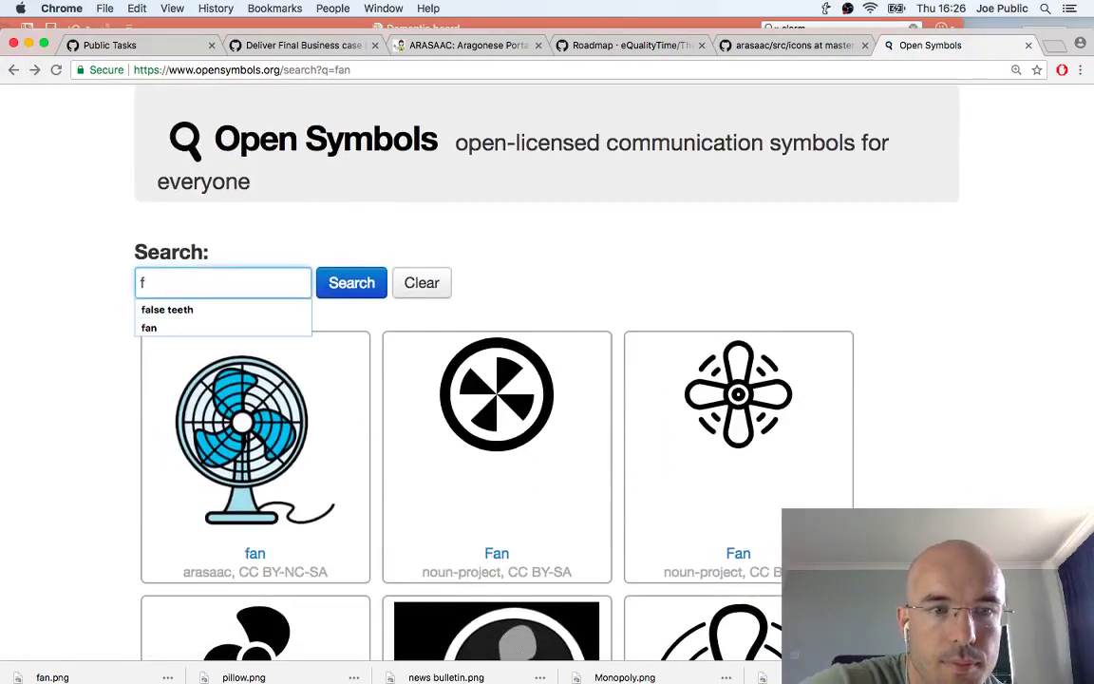
key("BackSpace")
type("more")
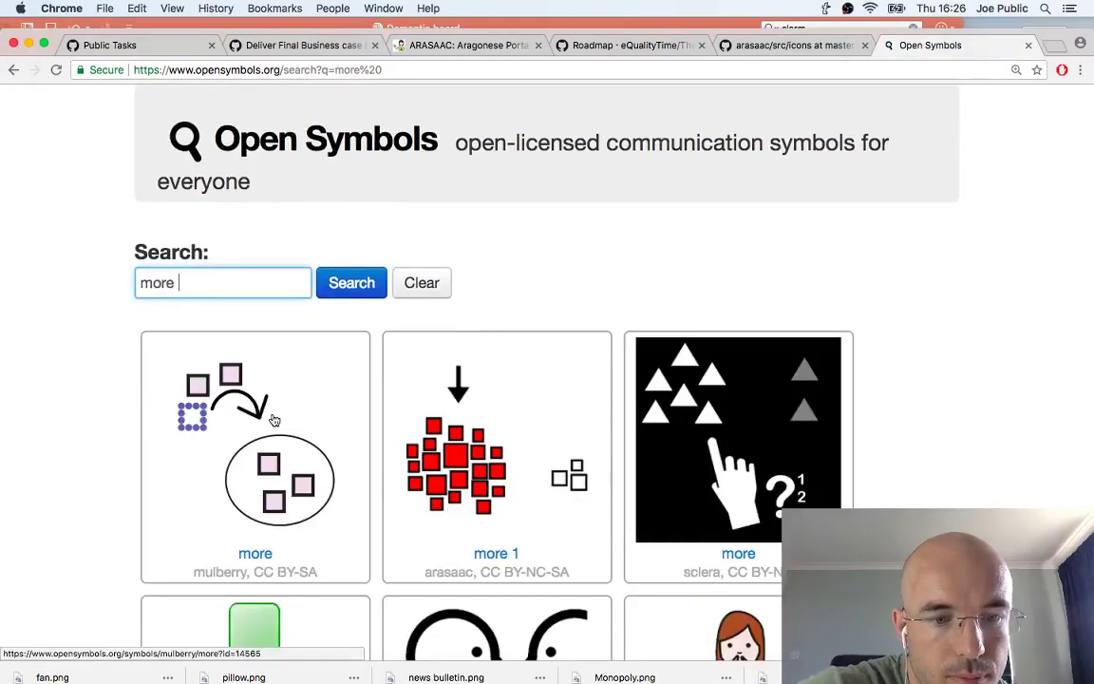
Open the arasaac symbol more 1 and save its image as a PNG in Downloads
left_click(426, 468)
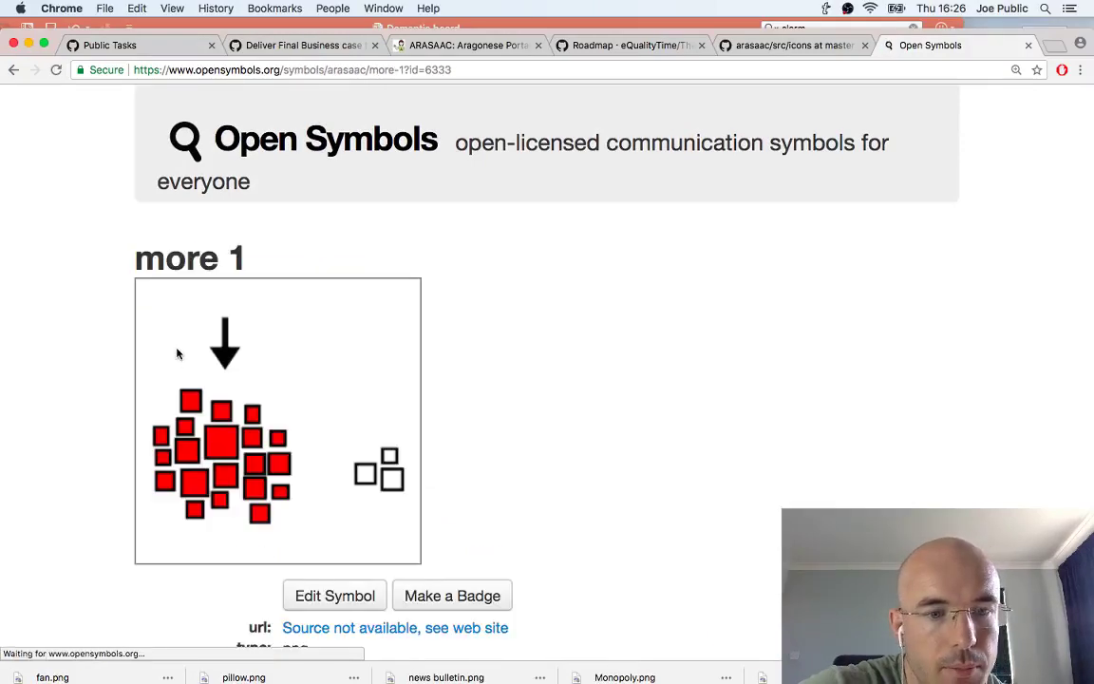
right_click(177, 354)
left_click(232, 368)
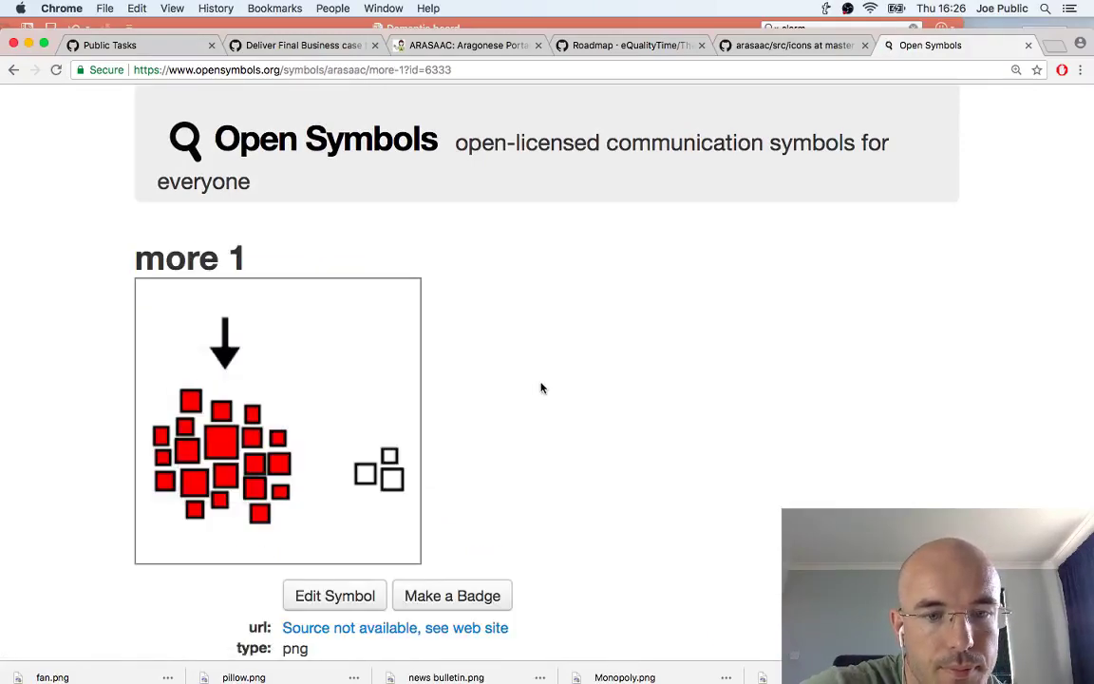
key("Return")
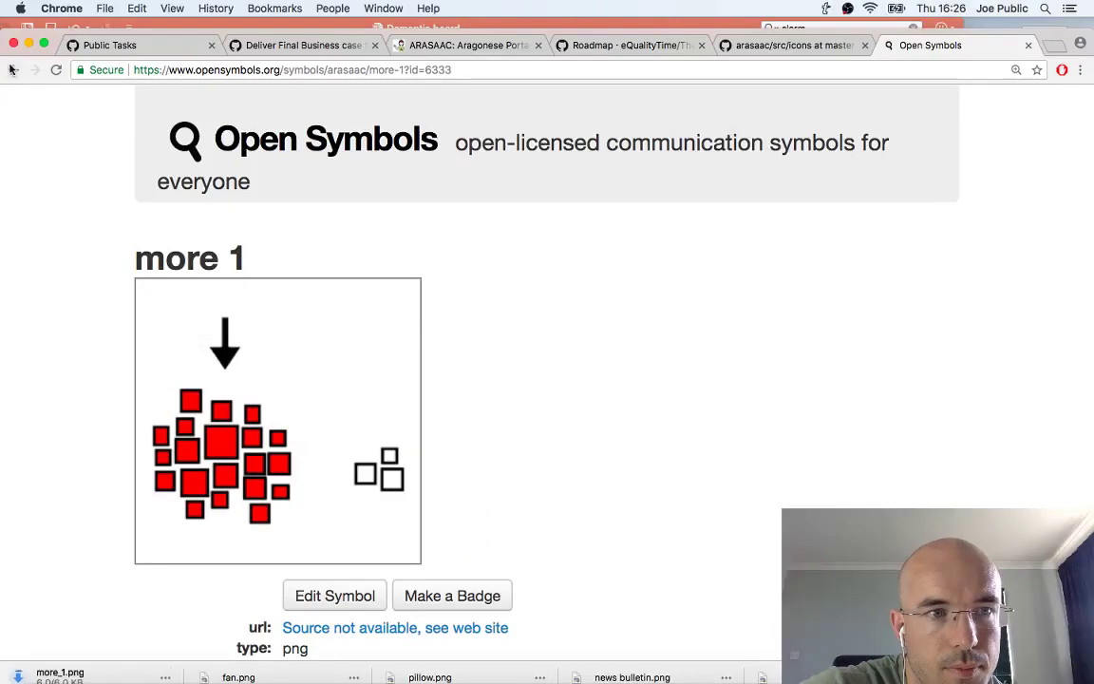
Go back to the symbol search, replace the term more with less and run the search
left_click(12, 69)
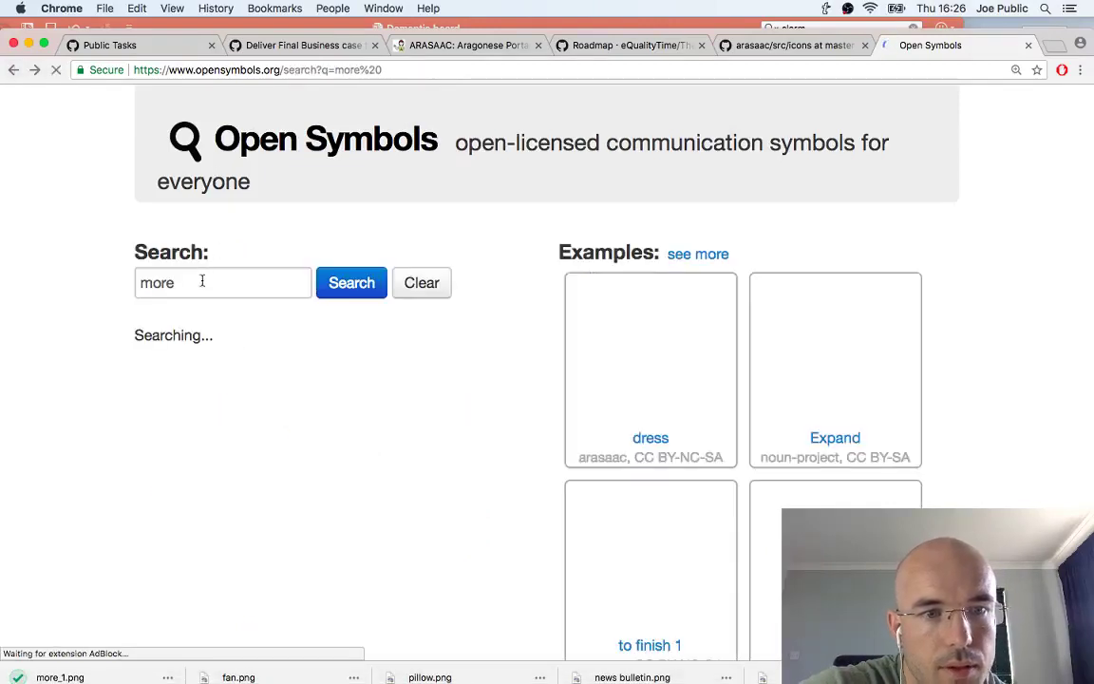
left_click(203, 281)
key("BackSpace")
key("BackSpace")
key("BackSpace")
key("BackSpace")
type("le")
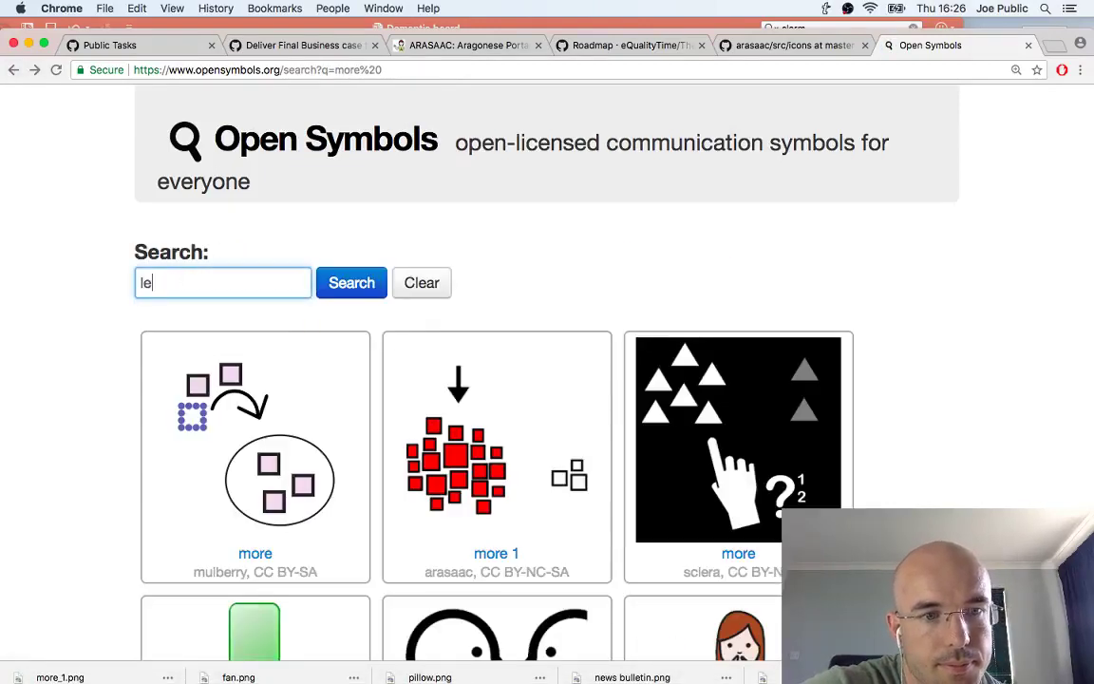
type("ss")
key("Return")
Open the arasaac symbol minus-less 1 and save its image as a PNG
left_click(308, 430)
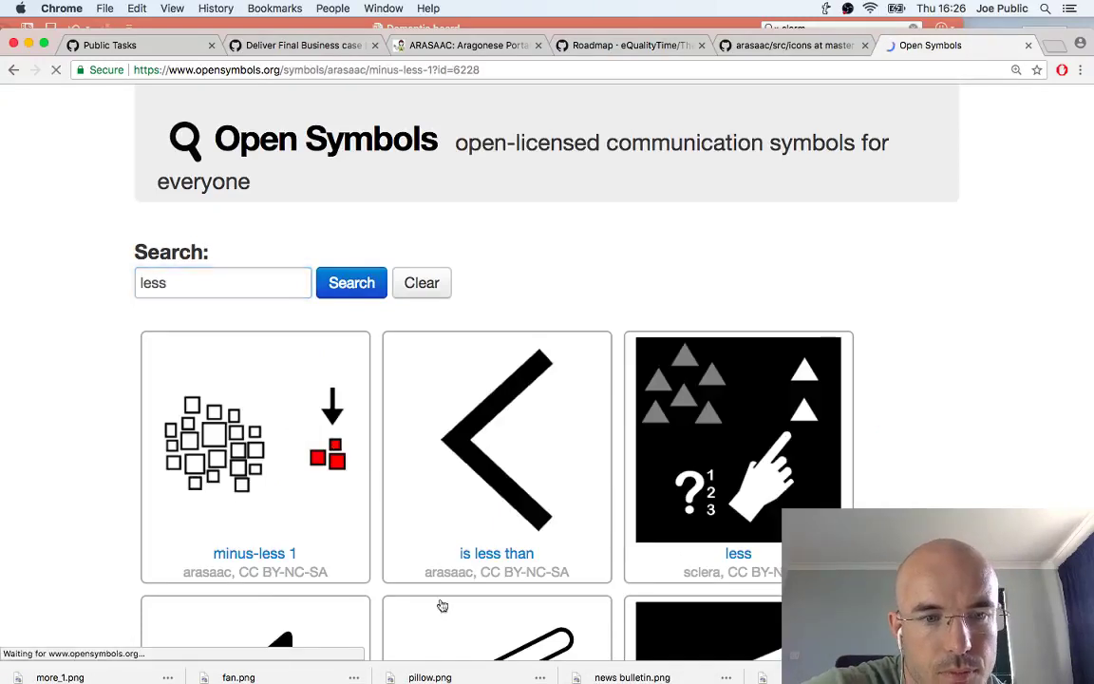
right_click(216, 373)
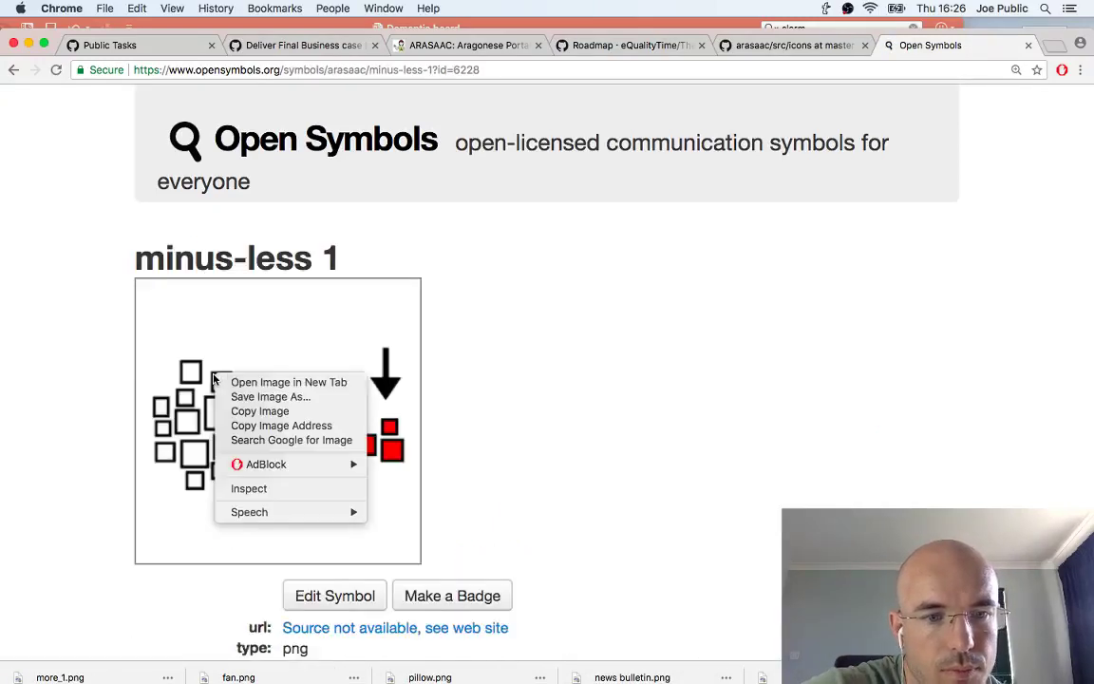
left_click(271, 399)
key("Return")
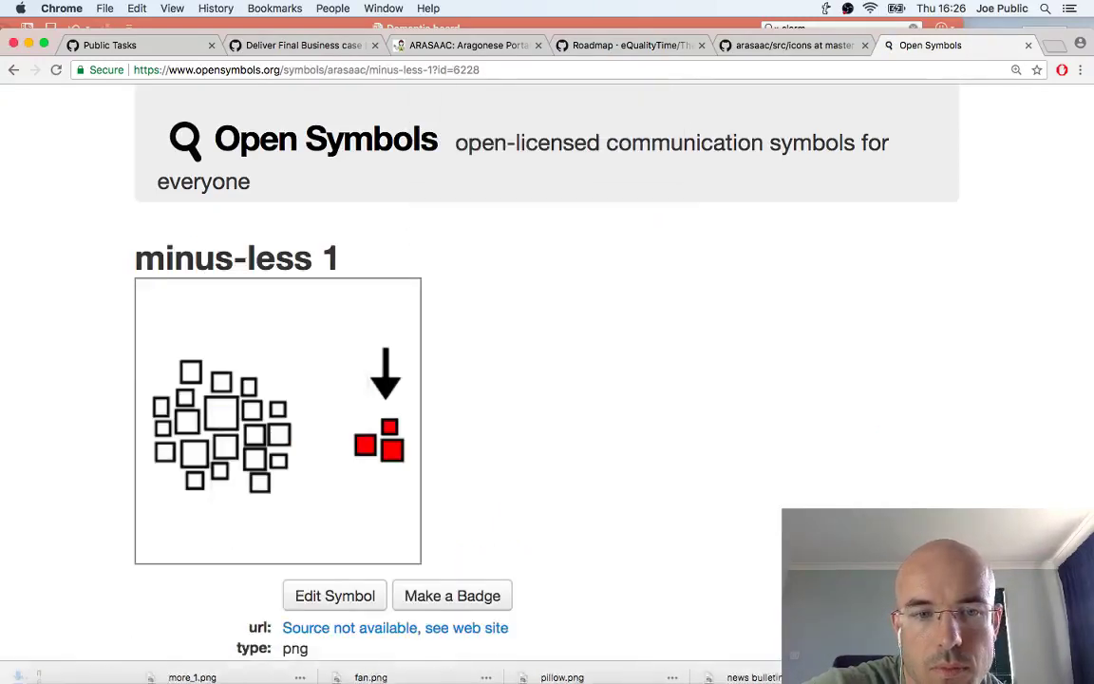
Switch to PowerPoint and place the downloaded minus-less image in the empty less cell, sized to about 1.1 cm square
key("super+Tab")
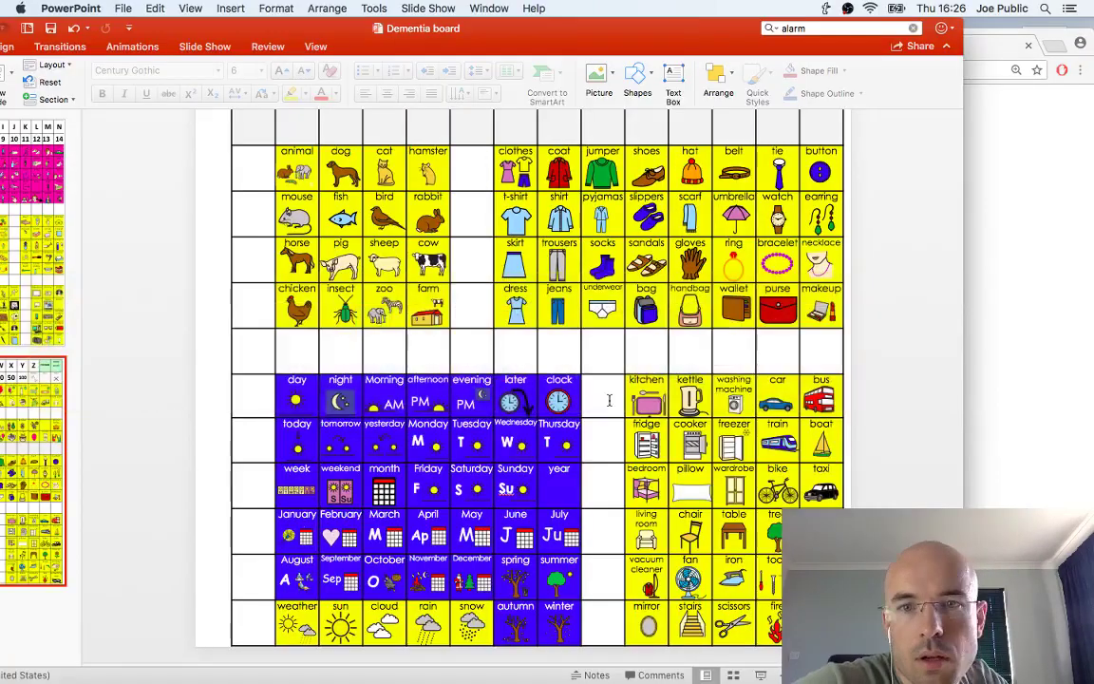
scroll(608, 399, "up", 5)
left_click_drag(755, 218, 727, 200)
mouse_move(816, 682)
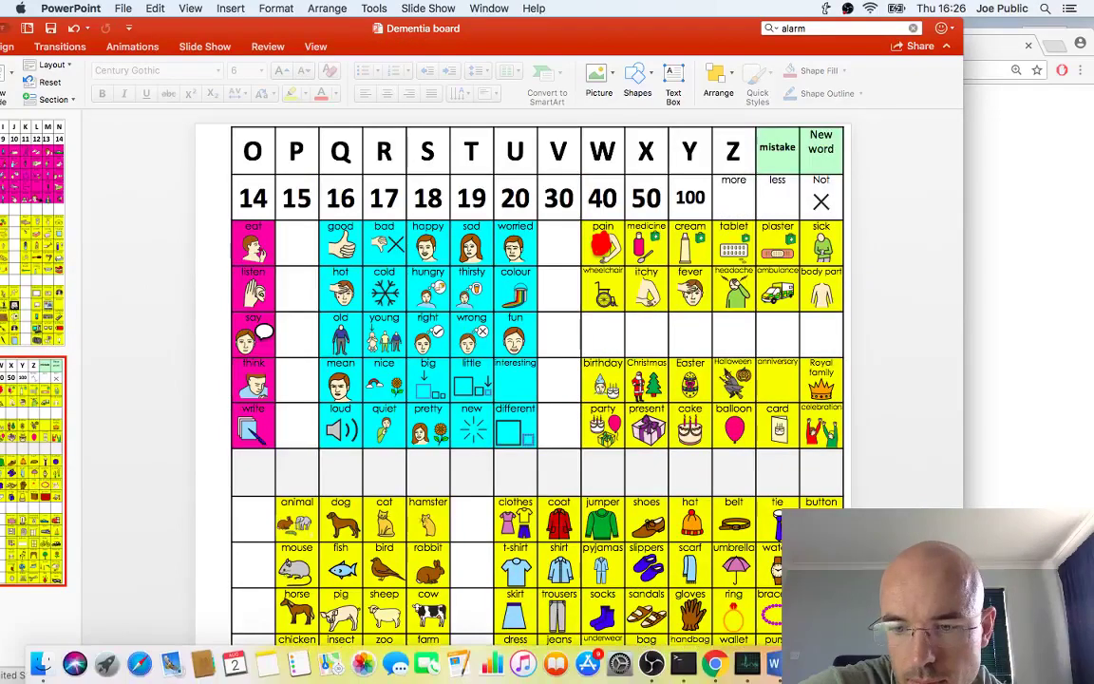
left_click(968, 664)
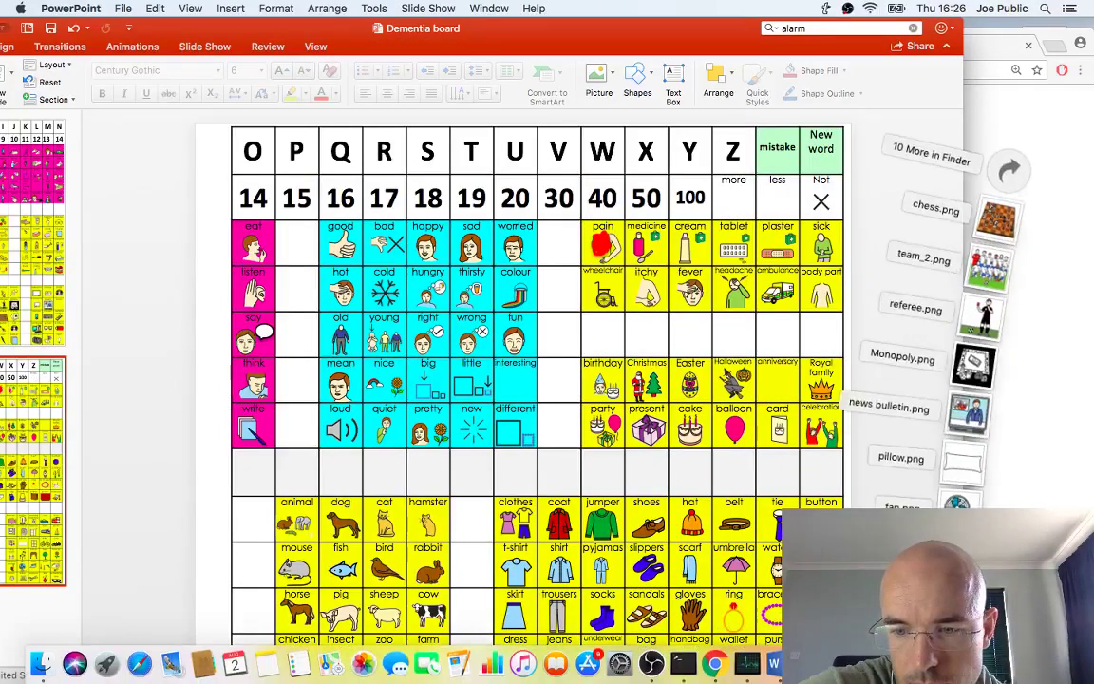
left_click_drag(954, 607, 795, 244)
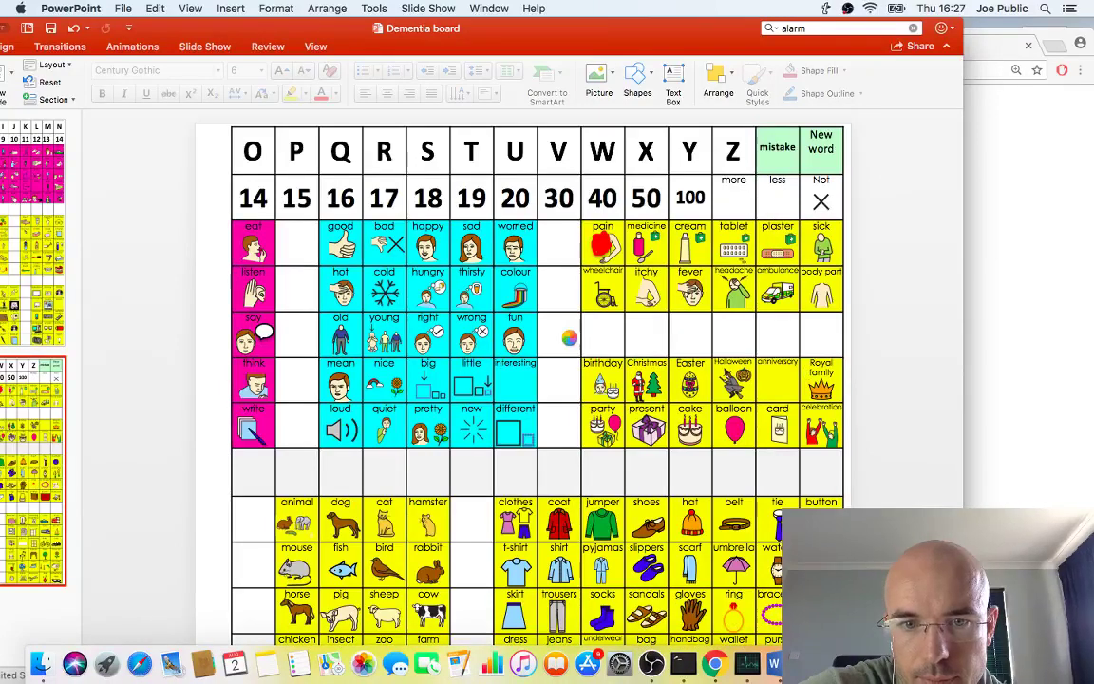
left_click_drag(949, 603, 796, 180)
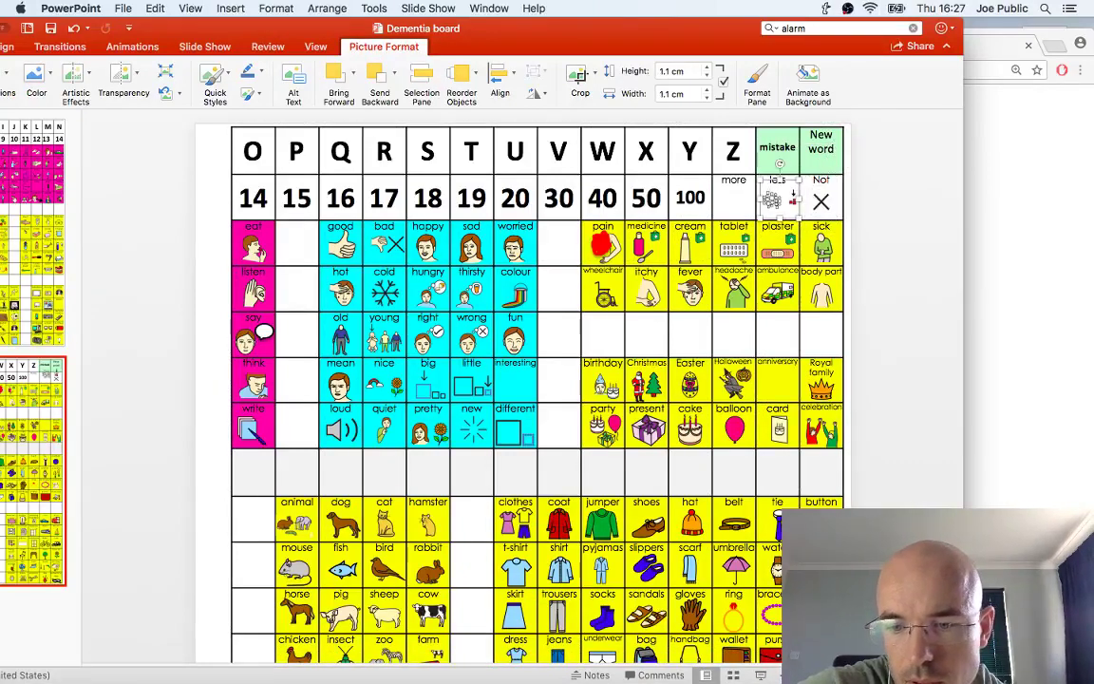
Place the downloaded more_1.png image in the empty more cell below Z, sized to about 0.99 cm square
mouse_move(547, 680)
left_click(968, 665)
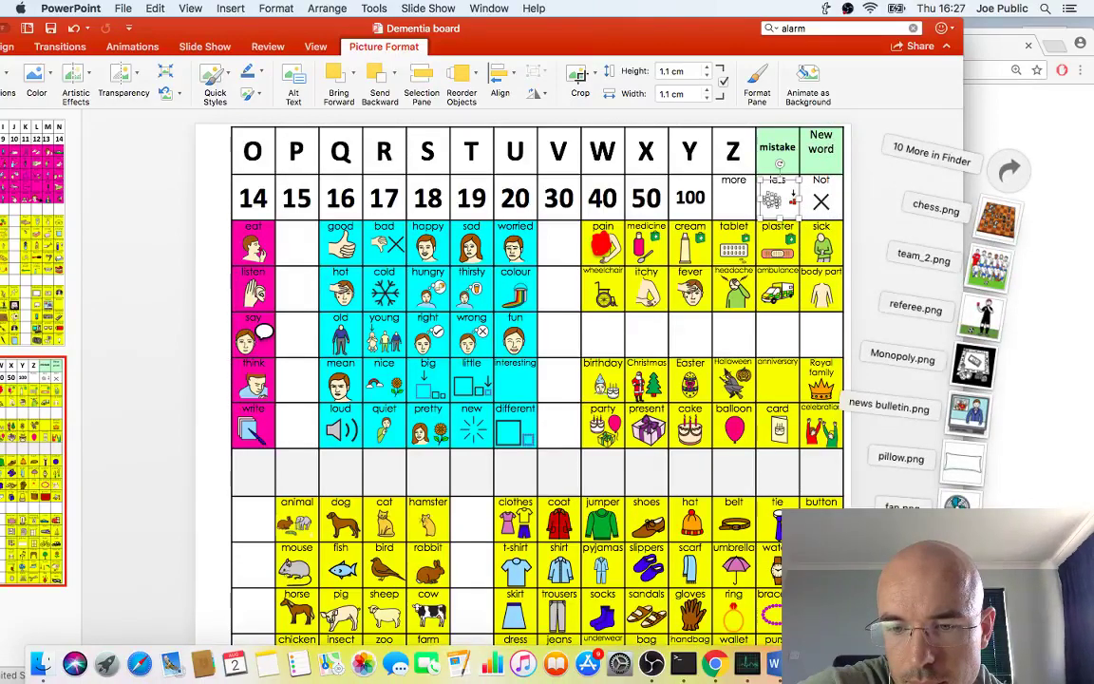
left_click_drag(997, 219, 747, 179)
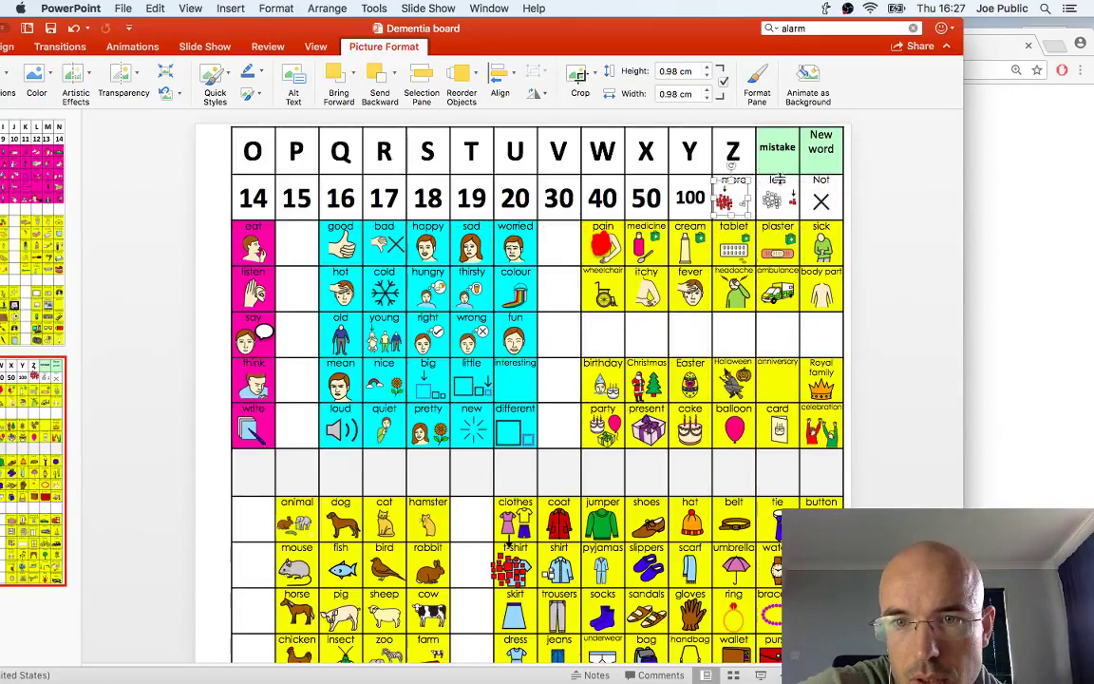
left_click(853, 180)
left_click(727, 198)
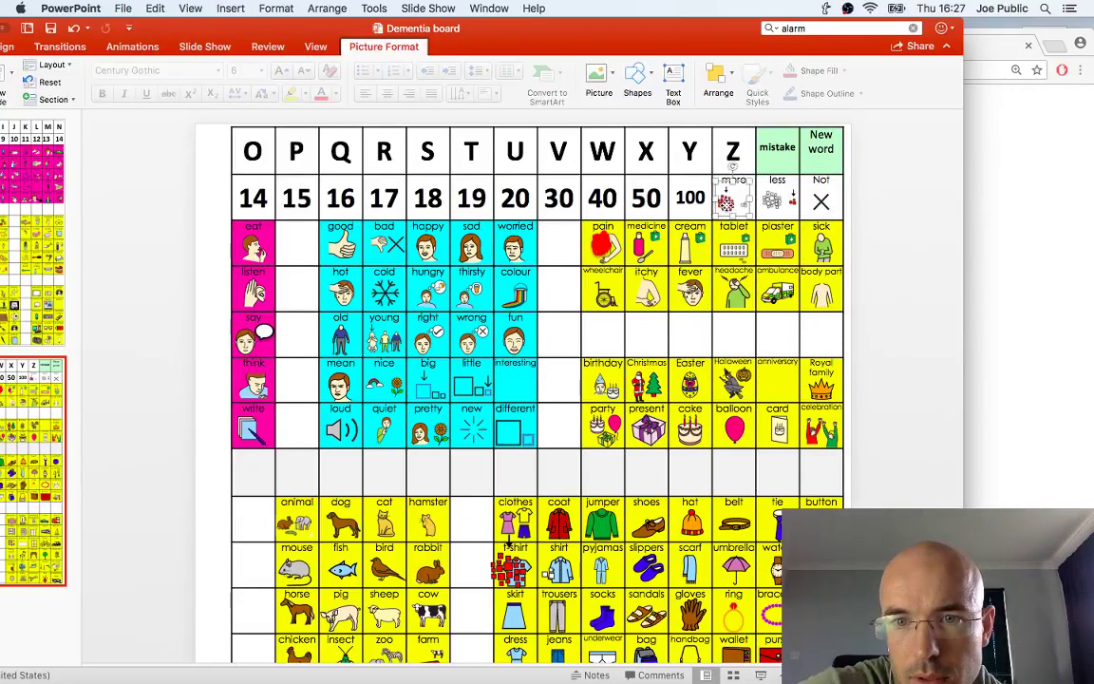
left_click(894, 228)
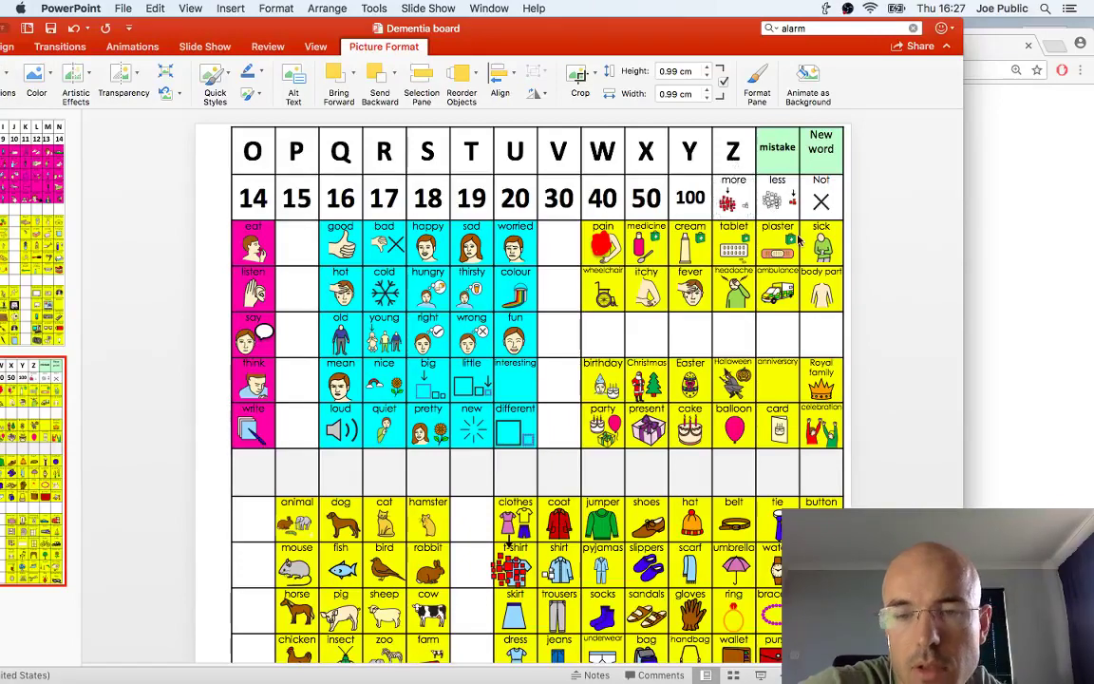